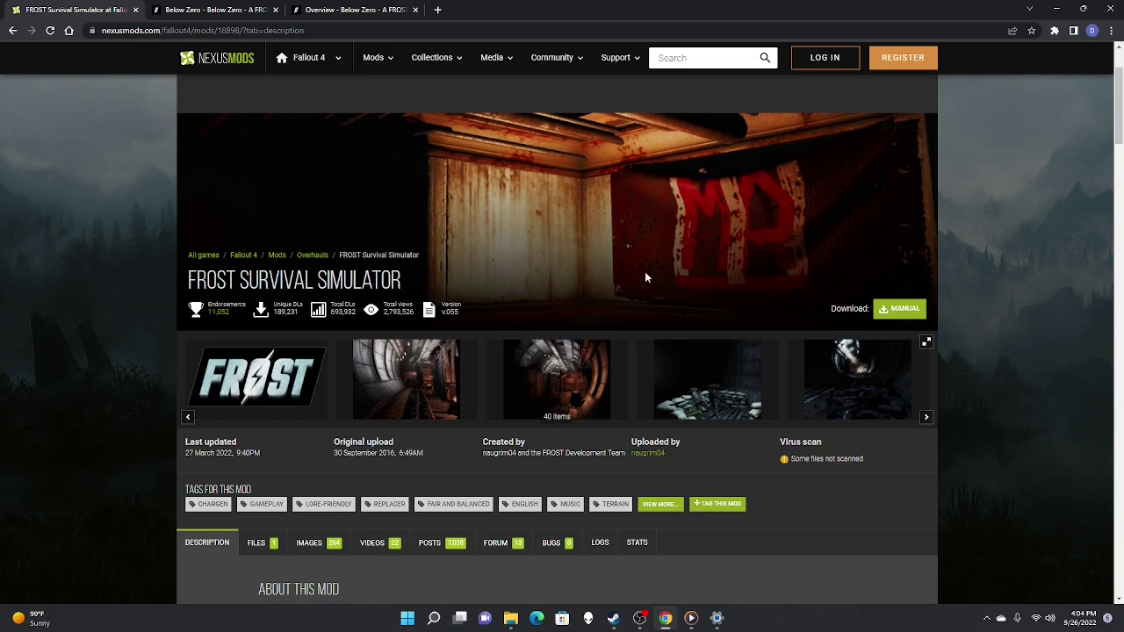
# Open the modding guide linked in the FROST mod page's Installation section and start it from its landing page
pyautogui.scroll(-8, 644, 272)
pyautogui.scroll(-3, 597, 264)
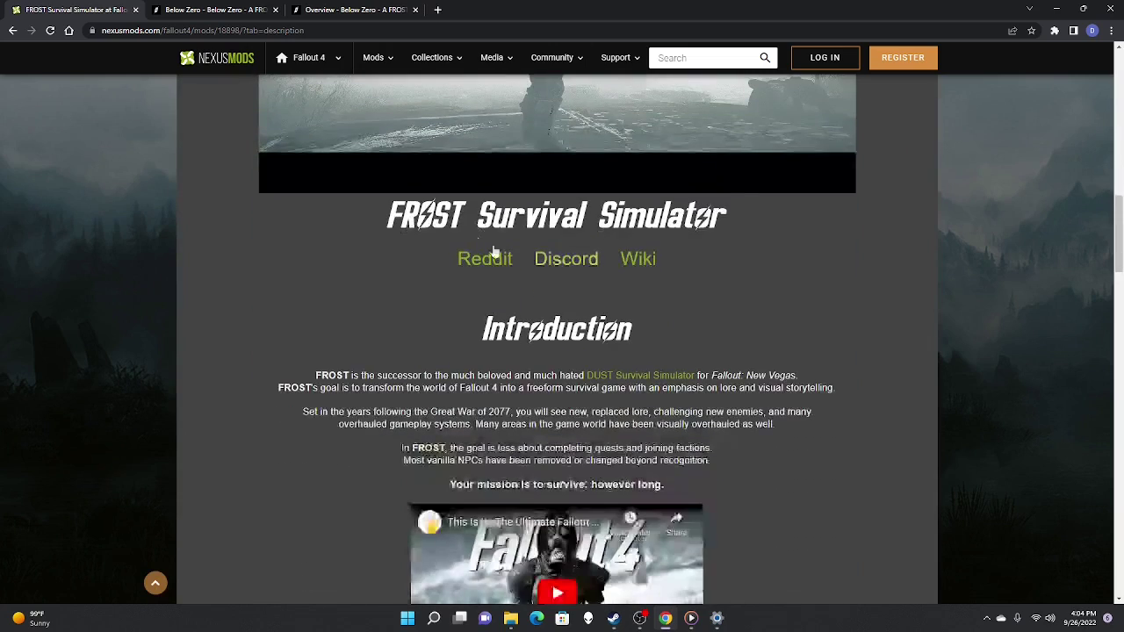
pyautogui.scroll(-1, 700, 269)
pyautogui.scroll(-5, 529, 268)
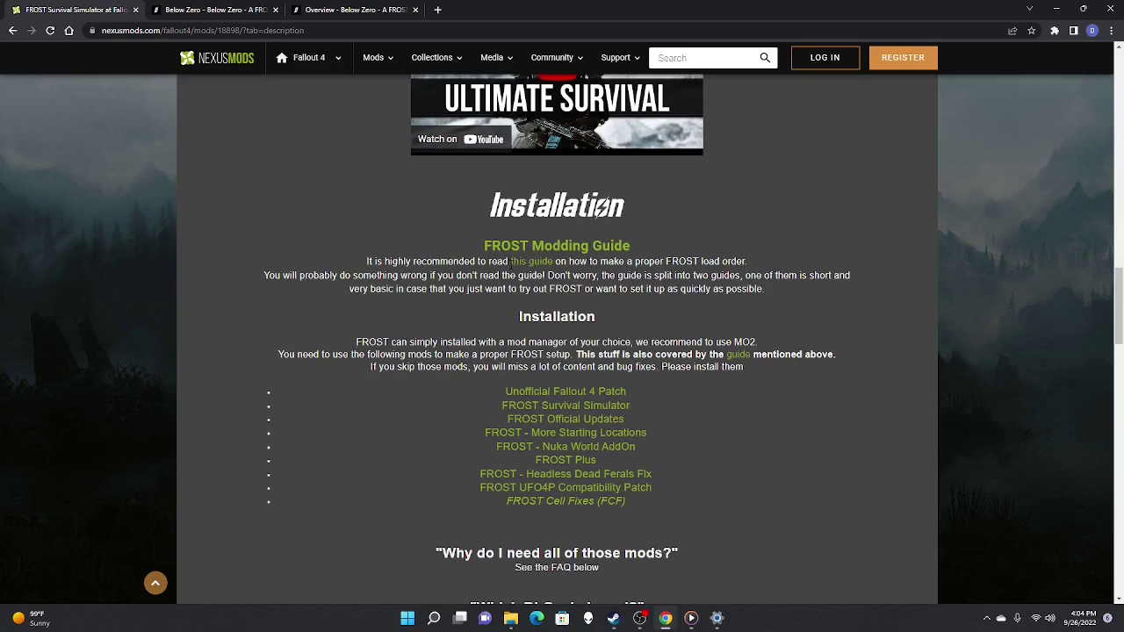
pyautogui.click(540, 261)
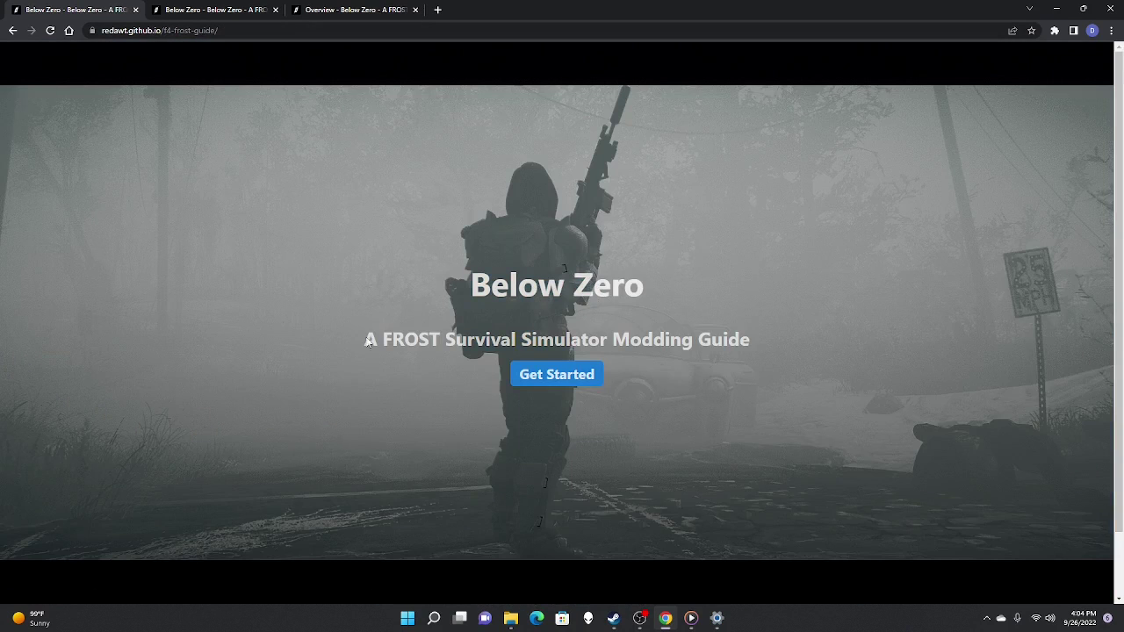
pyautogui.click(574, 376)
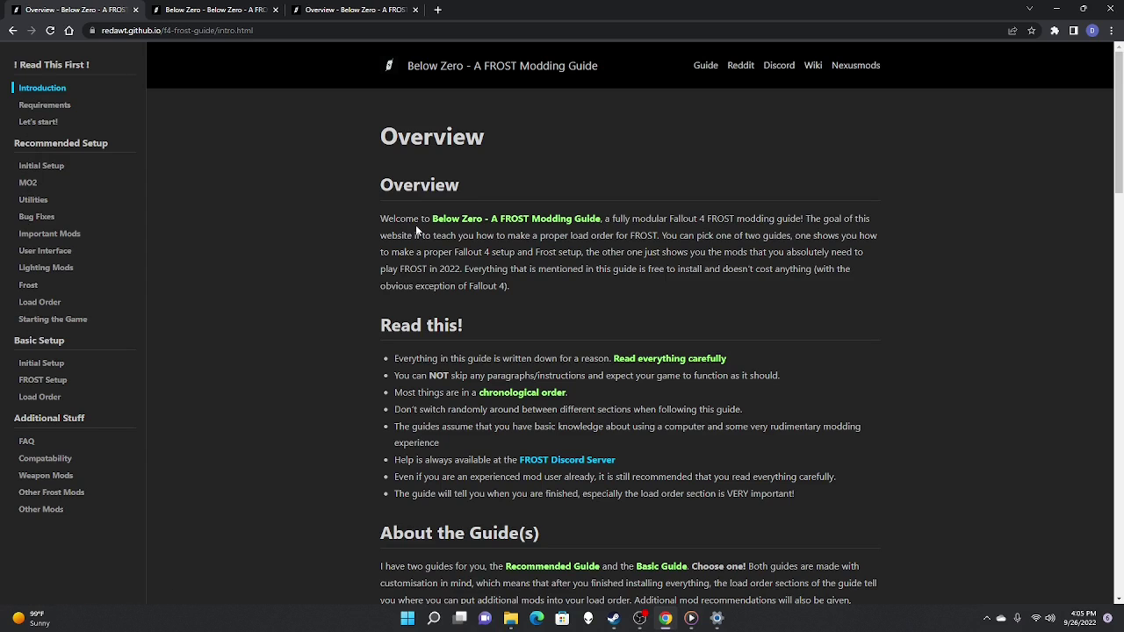
# Look through the guide's Introduction, Requirements and Let's start! pages
pyautogui.scroll(-7, 629, 328)
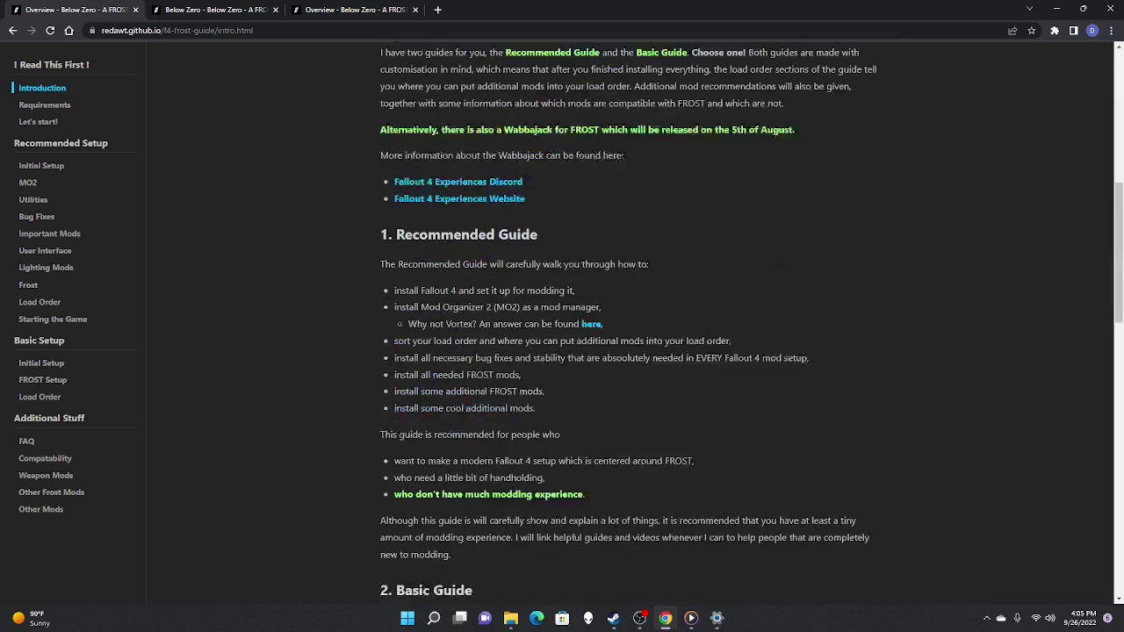
pyautogui.scroll(7, 37, 173)
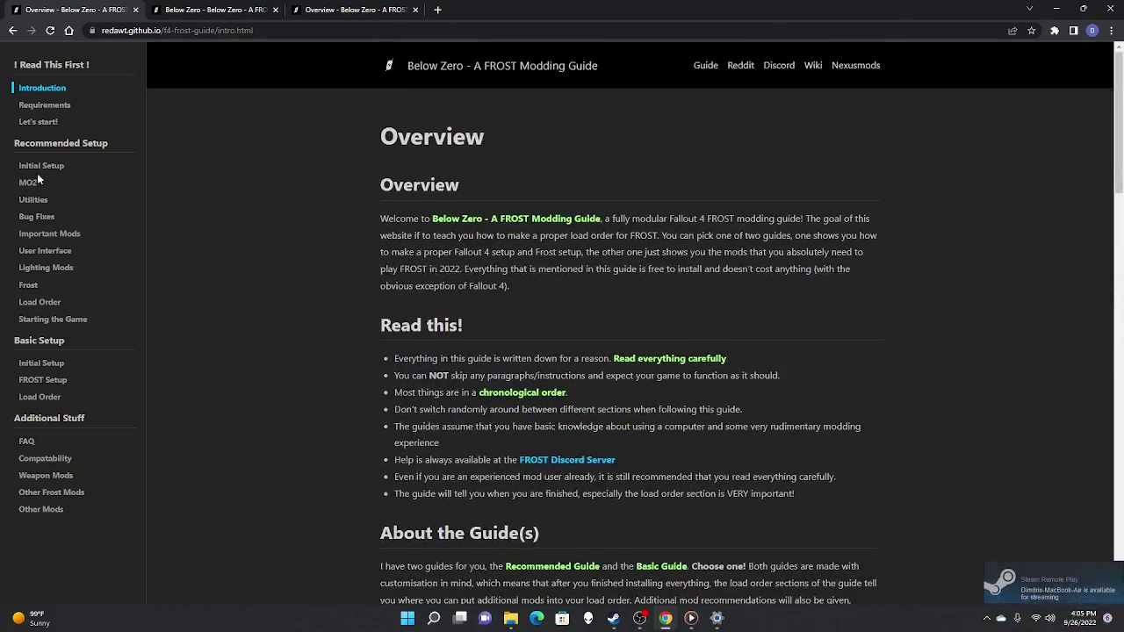
pyautogui.click(50, 113)
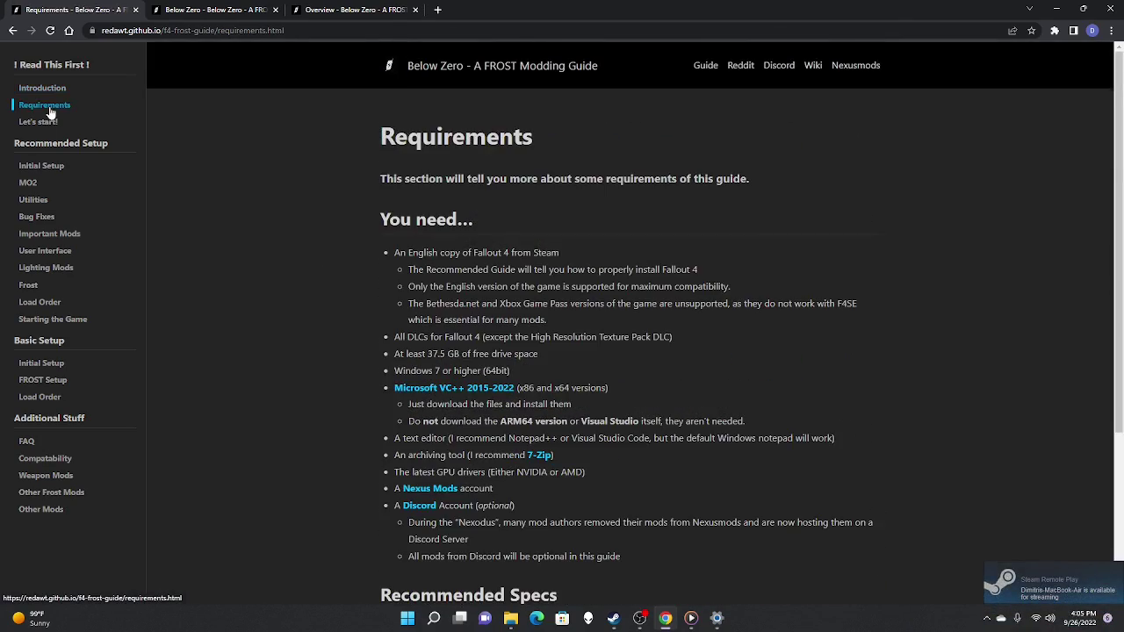
pyautogui.scroll(-1, 655, 344)
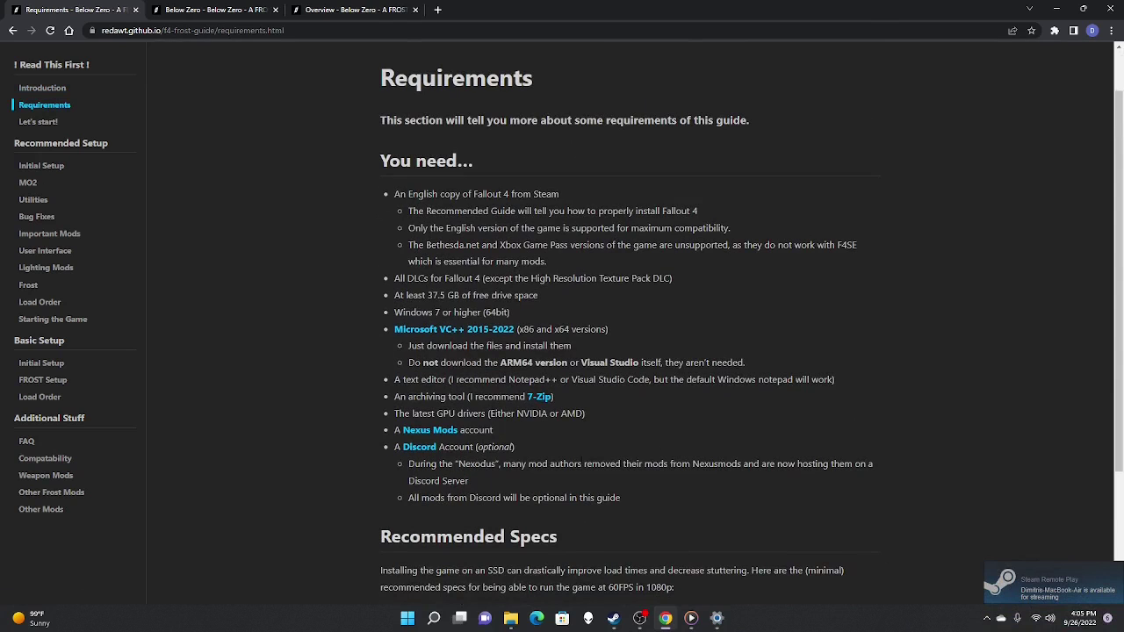
pyautogui.click(32, 123)
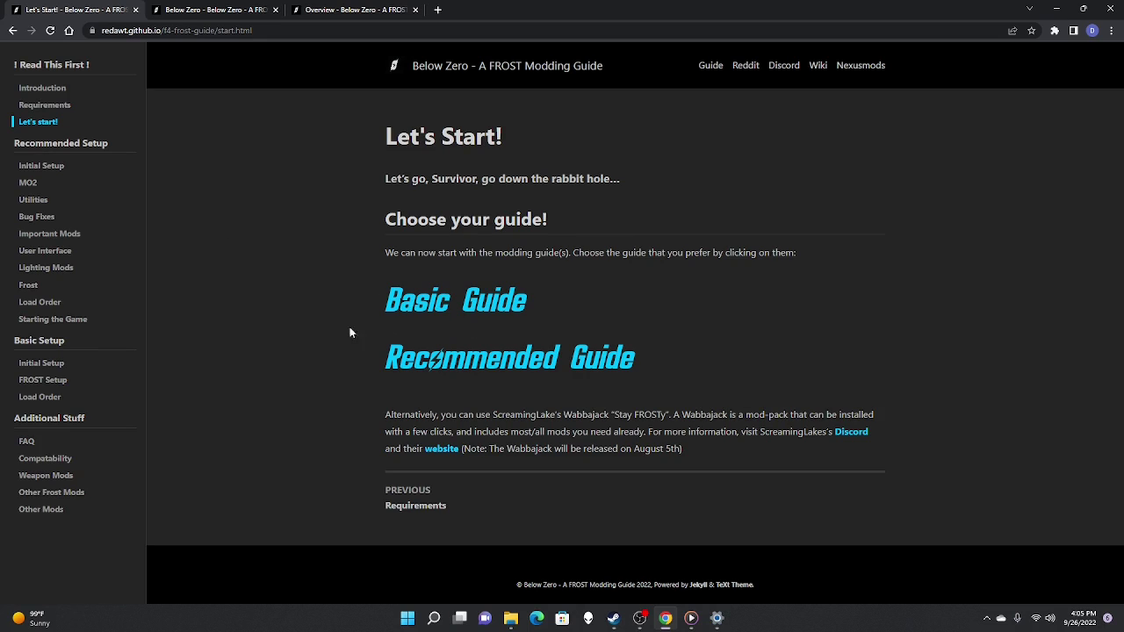
# Open the Recommended Setup's Initial Setup page and read the Uninstalling the Game instructions
pyautogui.click(55, 166)
pyautogui.scroll(-2, 209, 213)
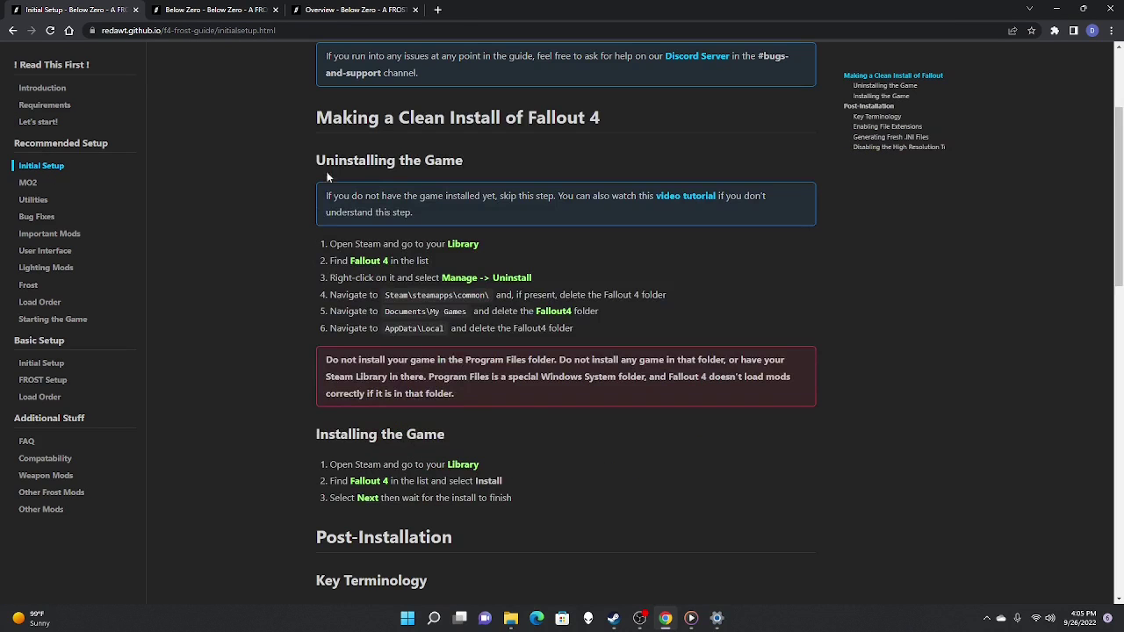
pyautogui.moveTo(315, 163); pyautogui.dragTo(413, 169)
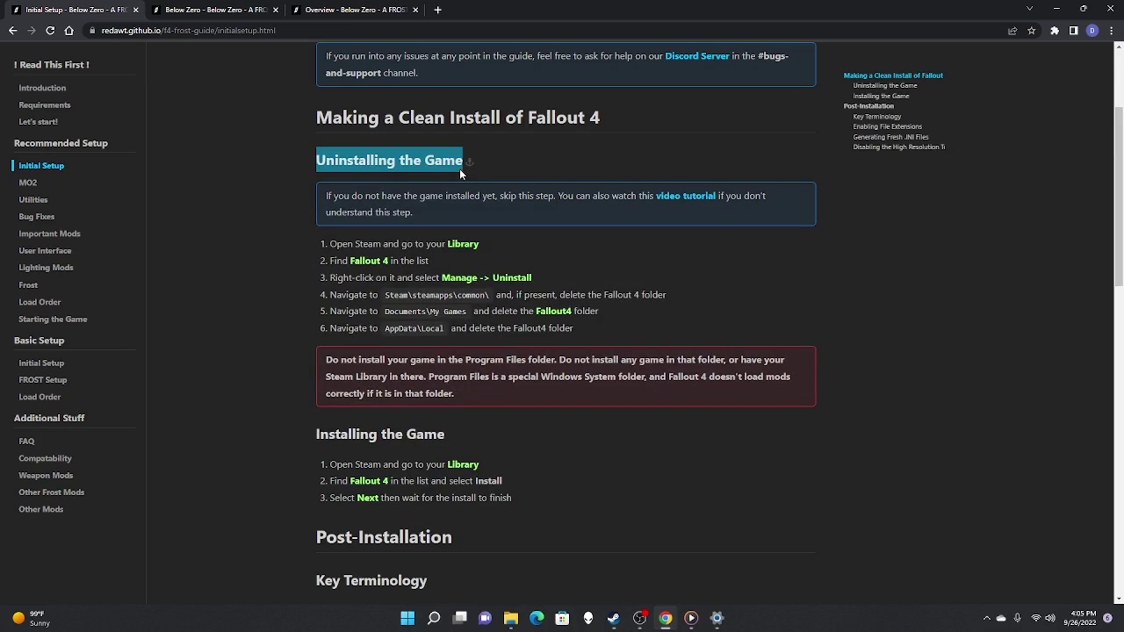
pyautogui.click(259, 184)
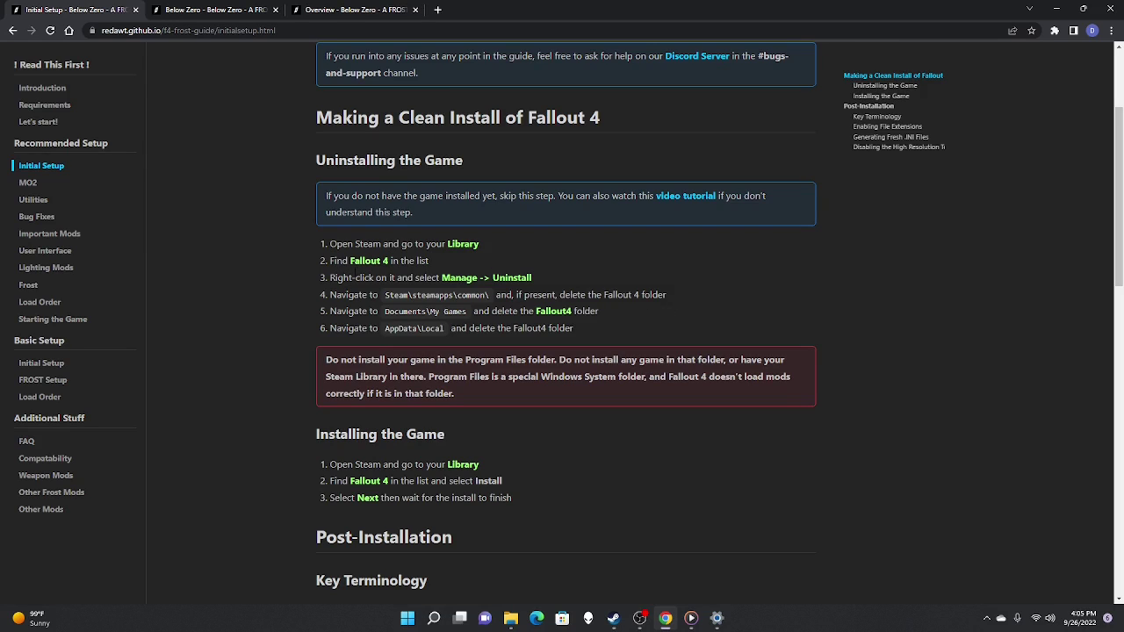
pyautogui.moveTo(329, 245); pyautogui.dragTo(498, 247)
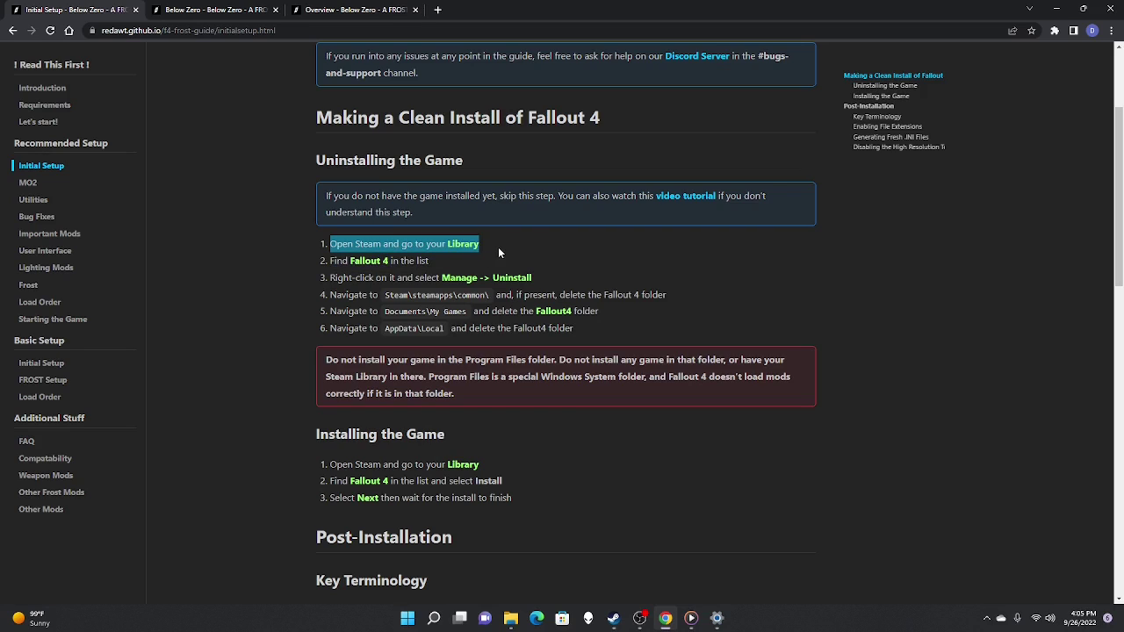
pyautogui.click(337, 255)
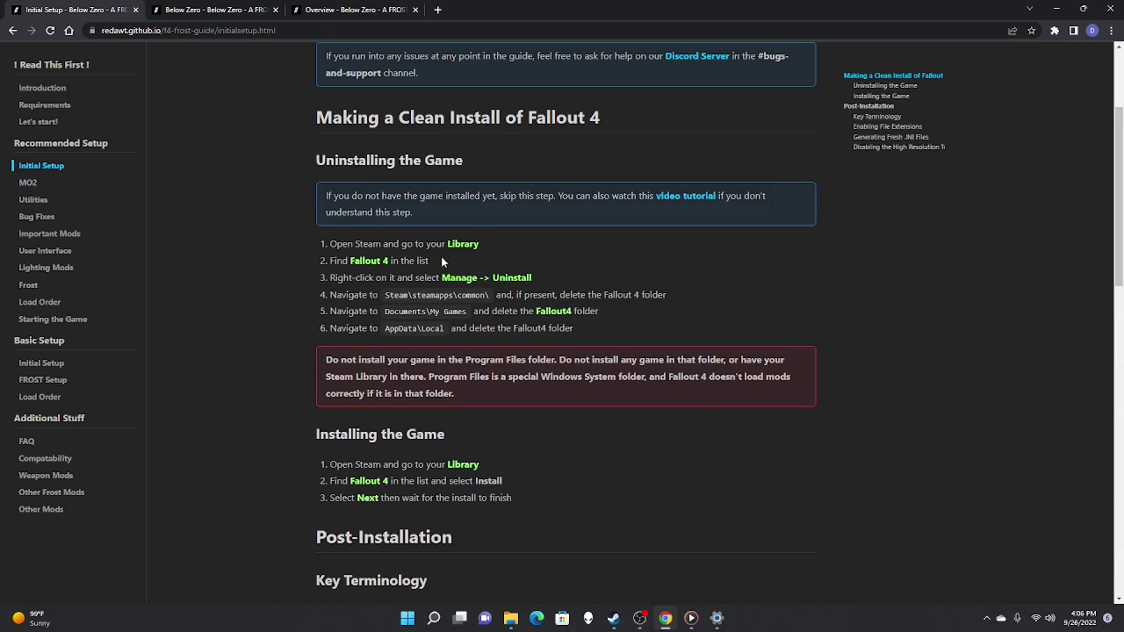
# Read the Installing the Game instructions on the Initial Setup page
pyautogui.scroll(-2, 426, 318)
pyautogui.scroll(-1, 447, 284)
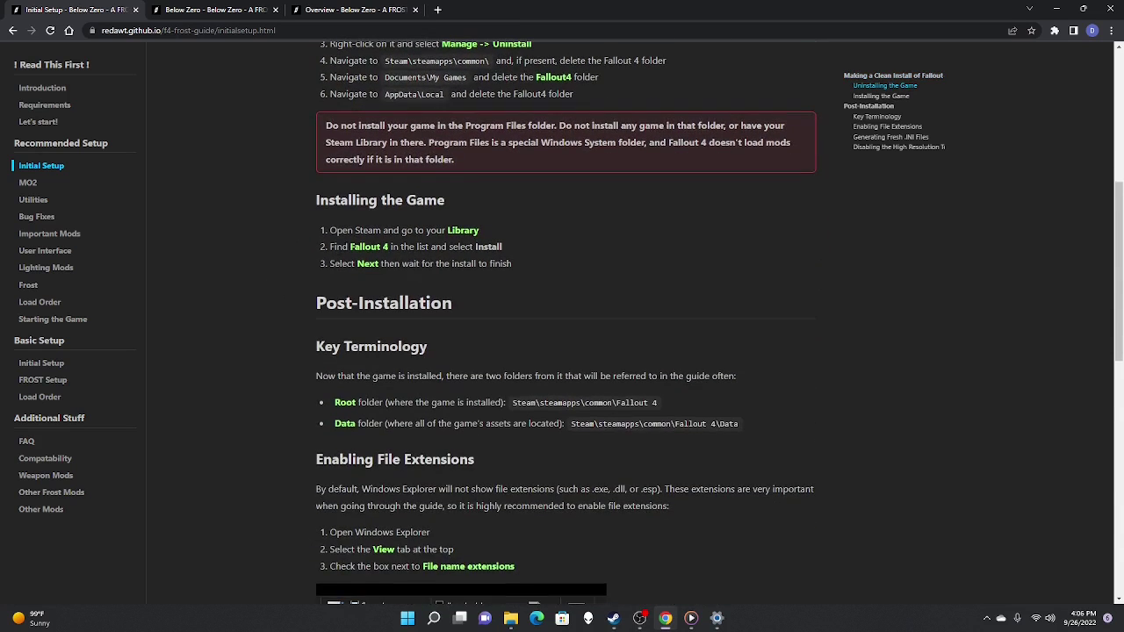
pyautogui.moveTo(329, 230); pyautogui.dragTo(485, 248)
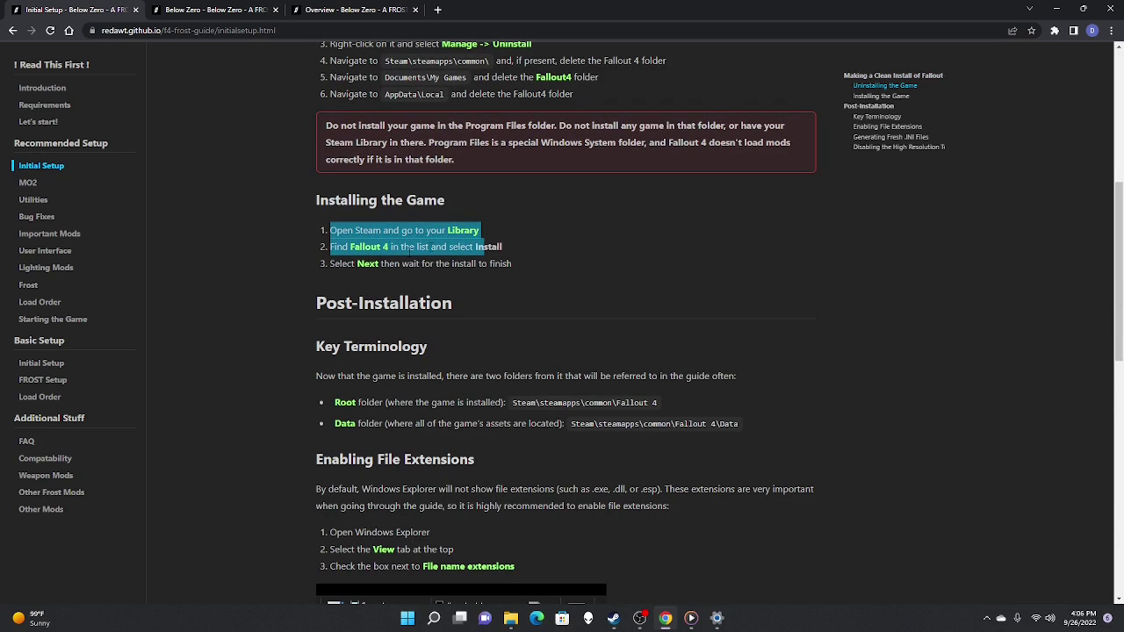
pyautogui.click(458, 260)
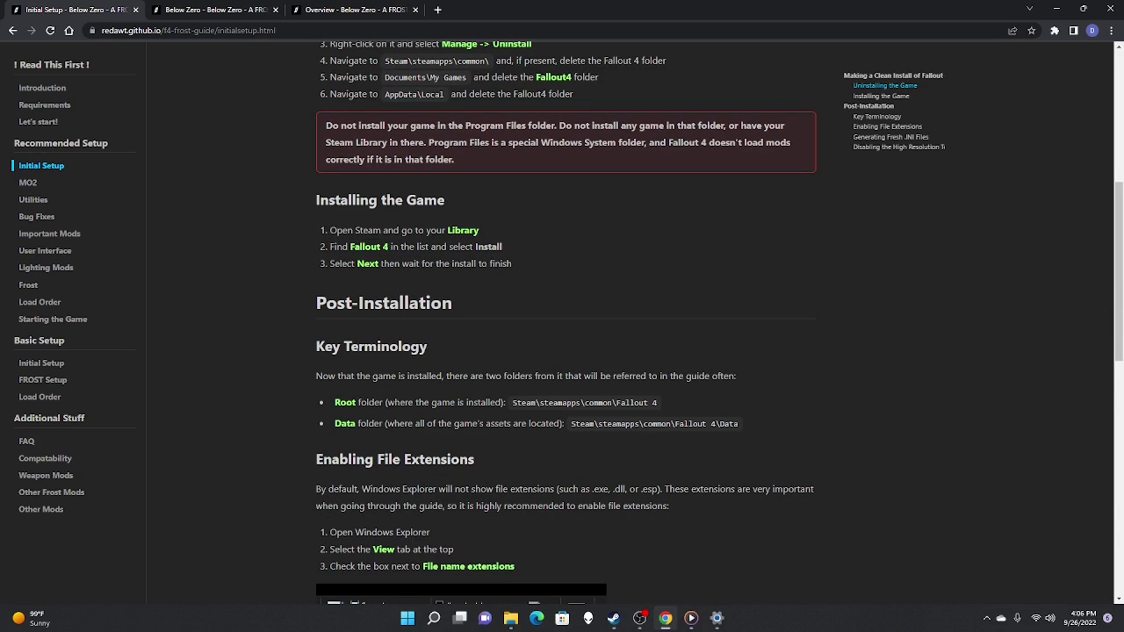
# Review the Post-Installation section's Key Terminology and Enabling File Extensions instructions
pyautogui.scroll(-2, 490, 263)
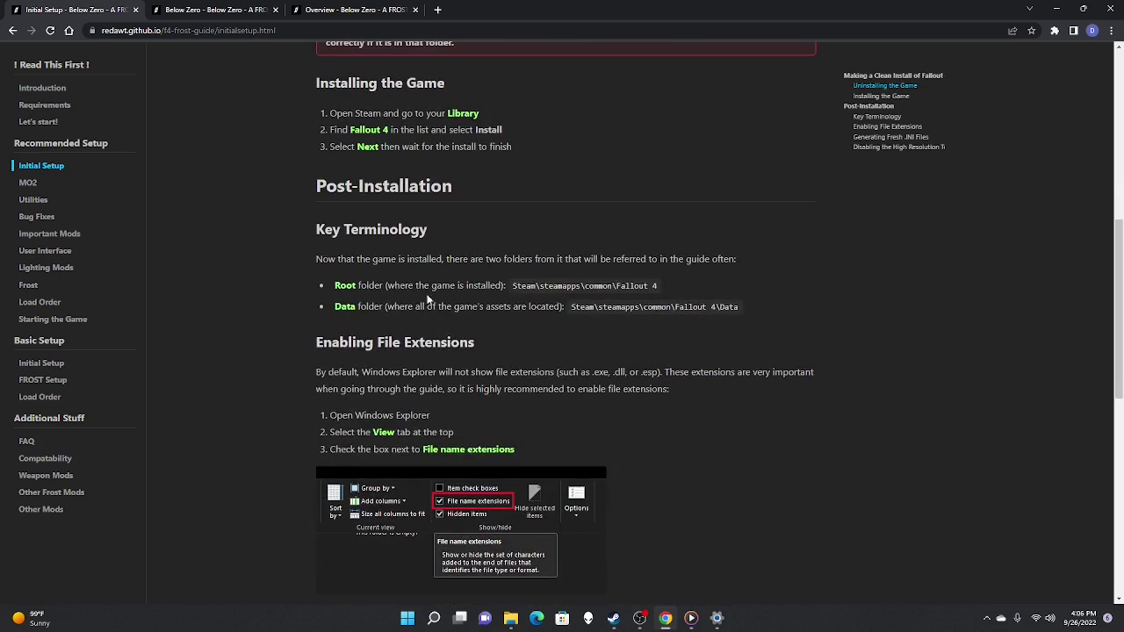
pyautogui.scroll(-2, 489, 228)
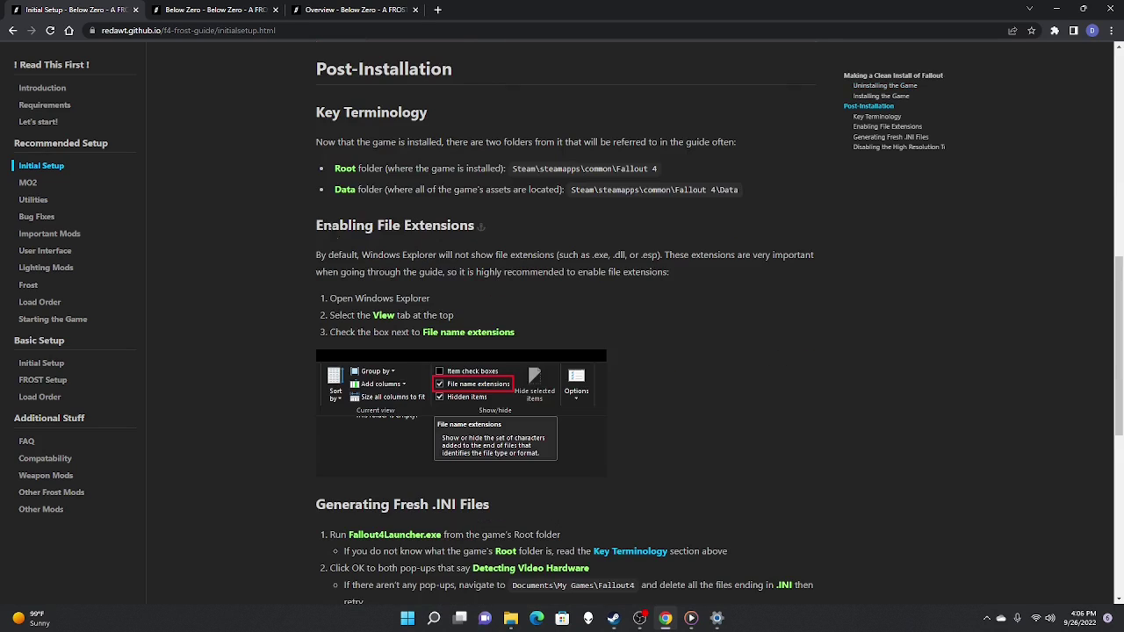
pyautogui.moveTo(316, 225); pyautogui.dragTo(449, 234)
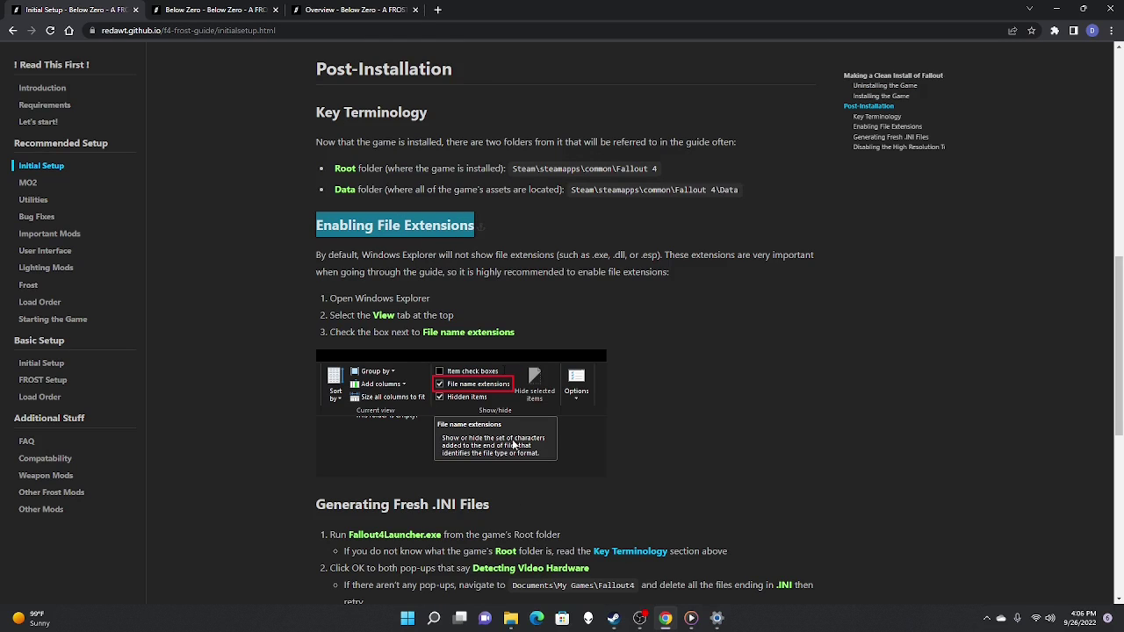
# Switch to the Games folder window in File Explorer, maximize it, and enable the display of file name extensions
pyautogui.moveTo(510, 619)
pyautogui.click(456, 554)
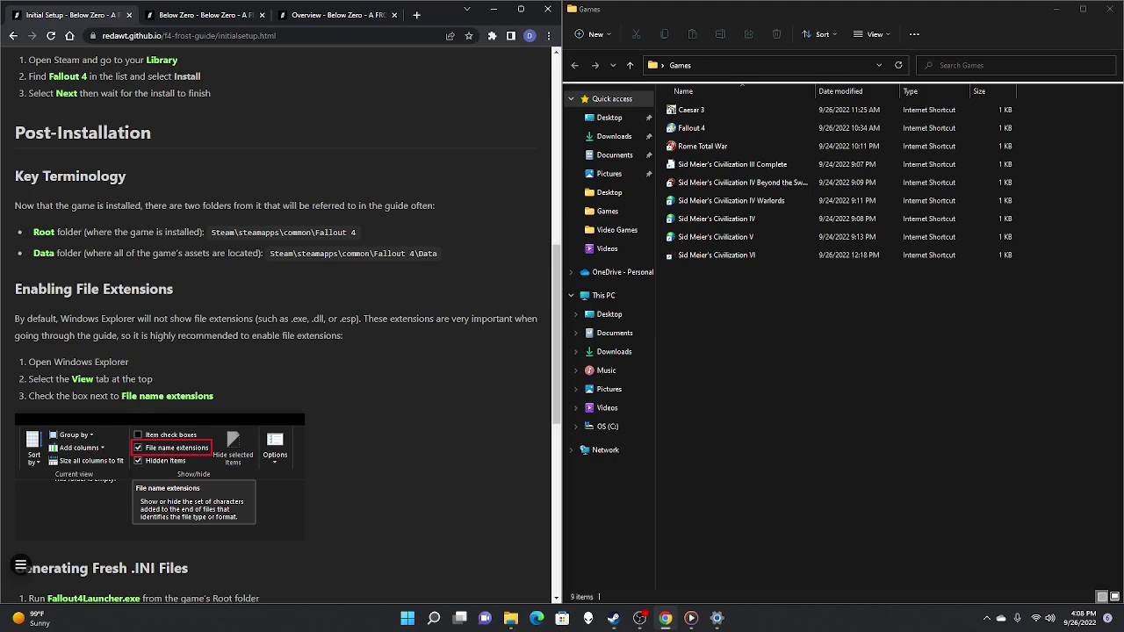
pyautogui.moveTo(119, 396); pyautogui.dragTo(223, 401)
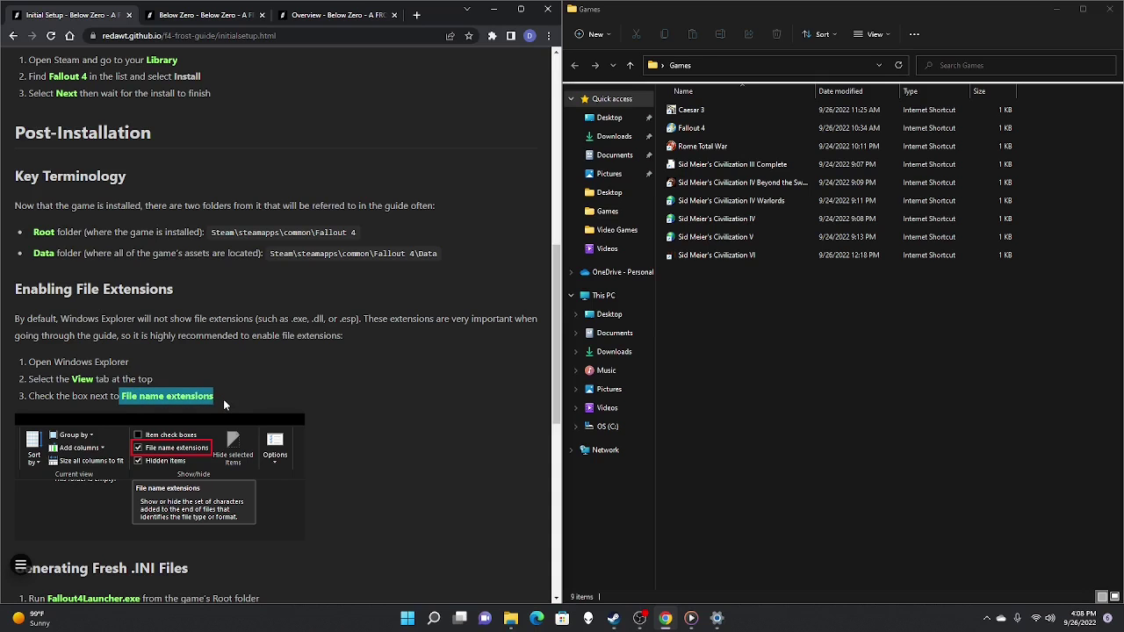
pyautogui.click(223, 401)
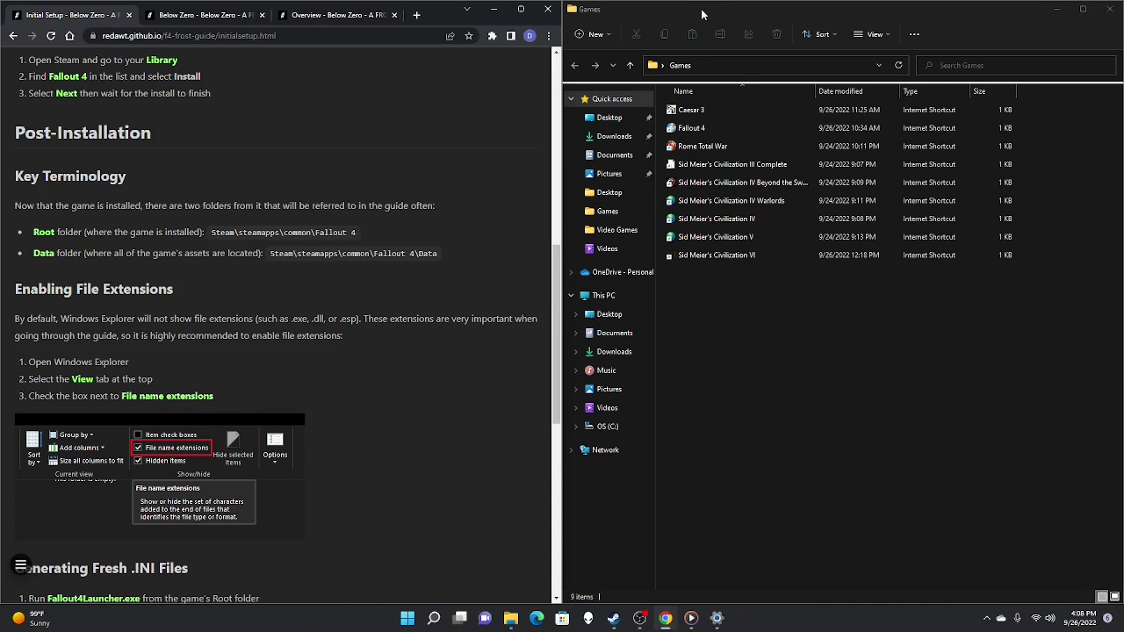
pyautogui.moveTo(703, 15); pyautogui.dragTo(463, 4)
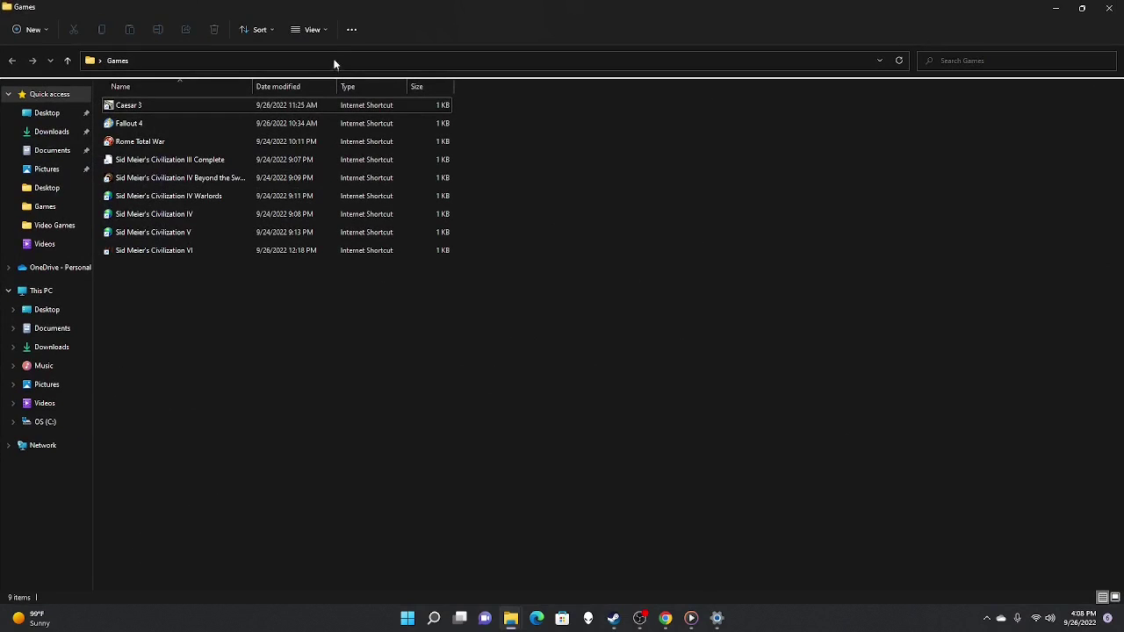
pyautogui.click(327, 36)
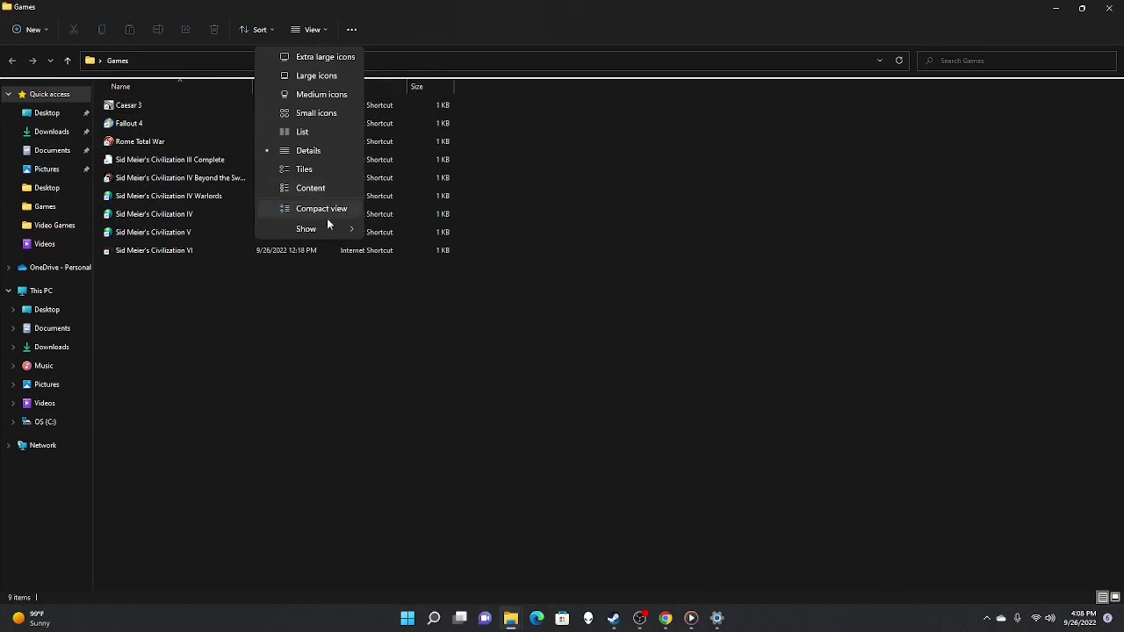
pyautogui.moveTo(328, 229)
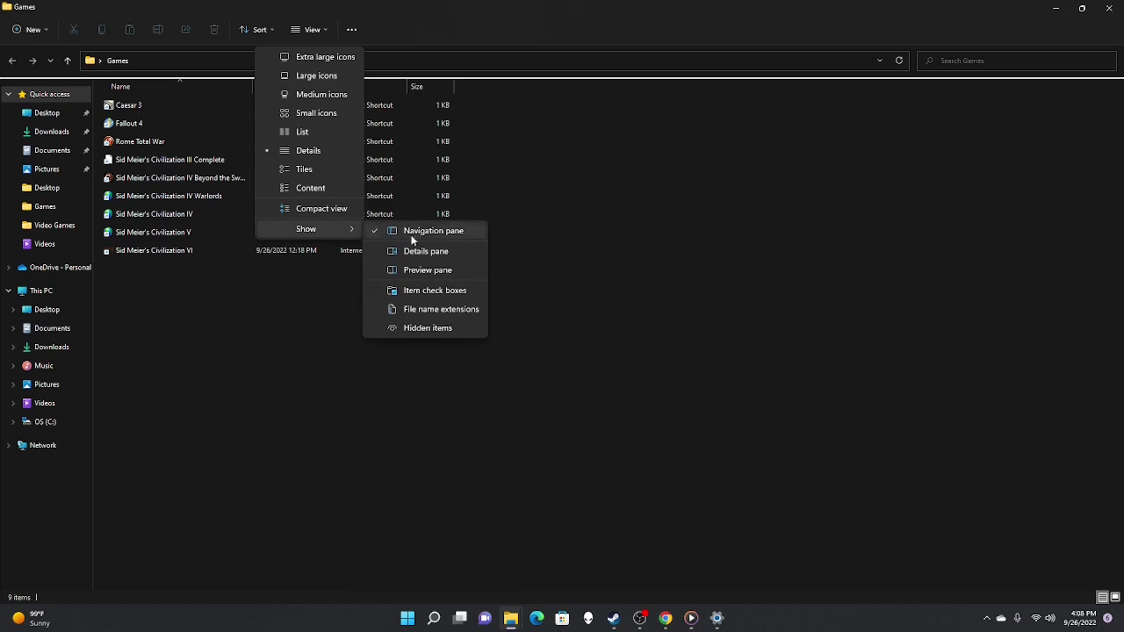
pyautogui.click(440, 315)
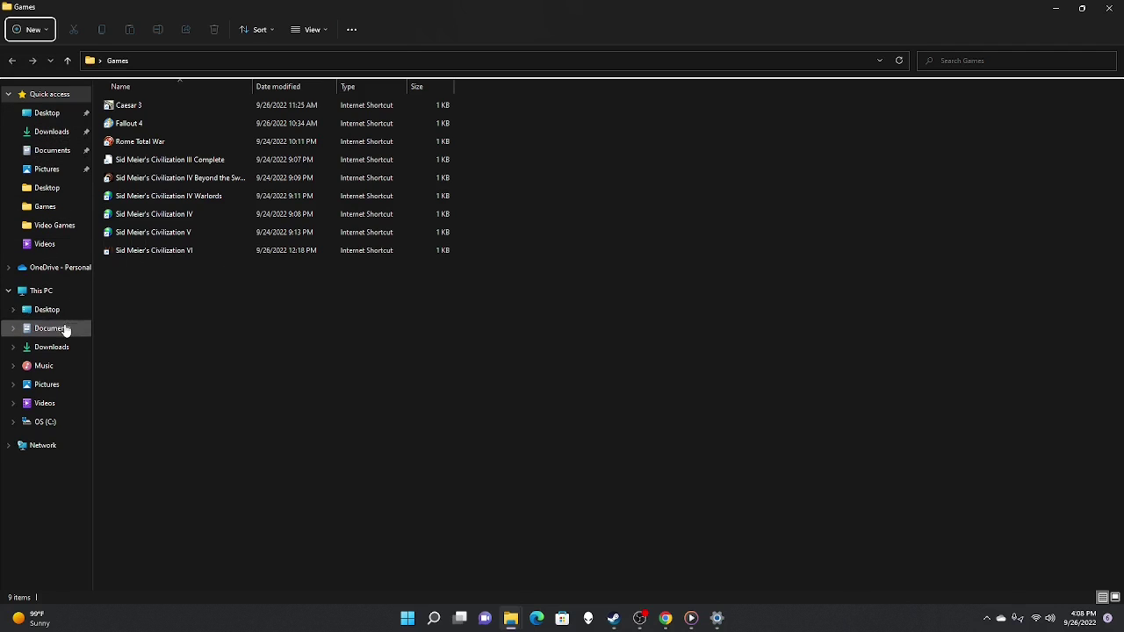
# Open the game's root folder C:\Program Files (x86)\Steam\steamapps\common\Fallout 4 in File Explorer, and return to the guide in Chrome
pyautogui.click(57, 290)
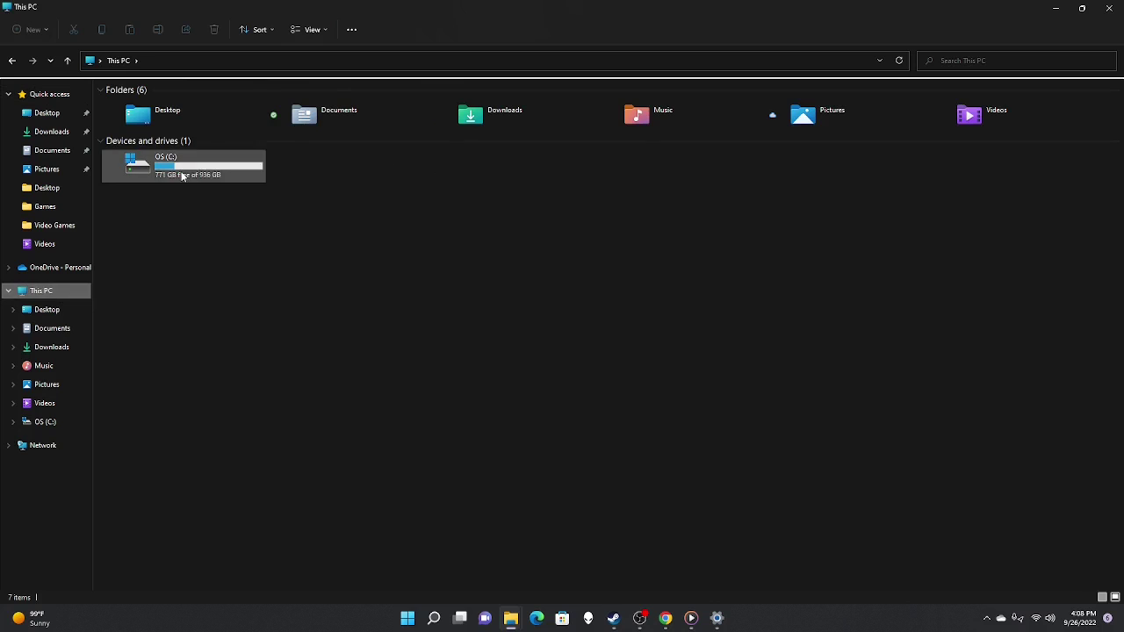
pyautogui.doubleClick(181, 175)
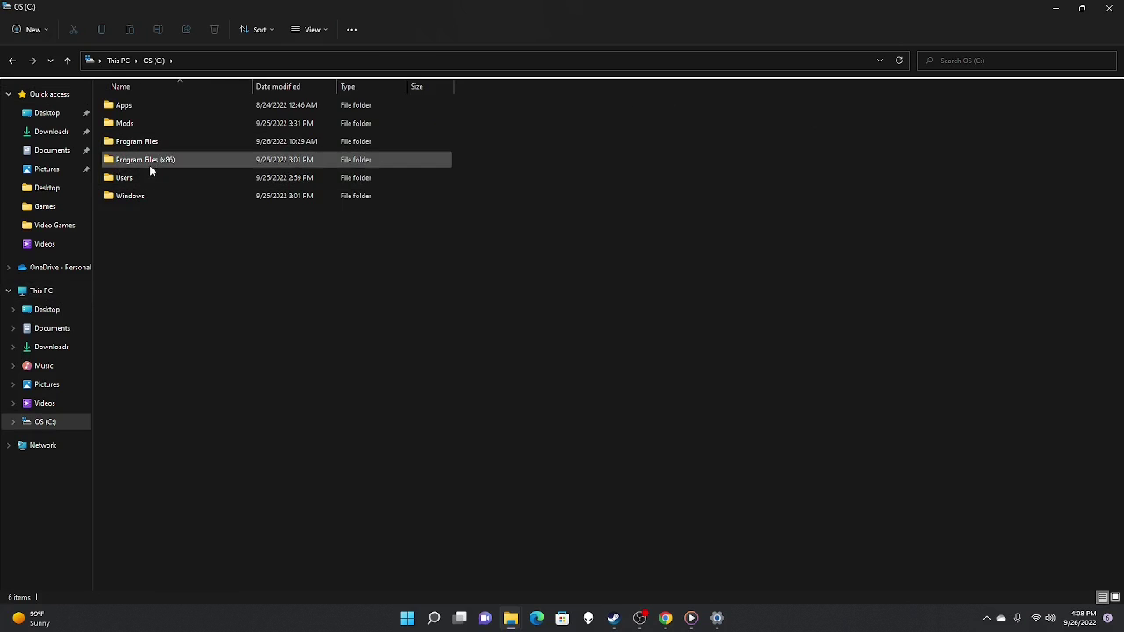
pyautogui.doubleClick(150, 165)
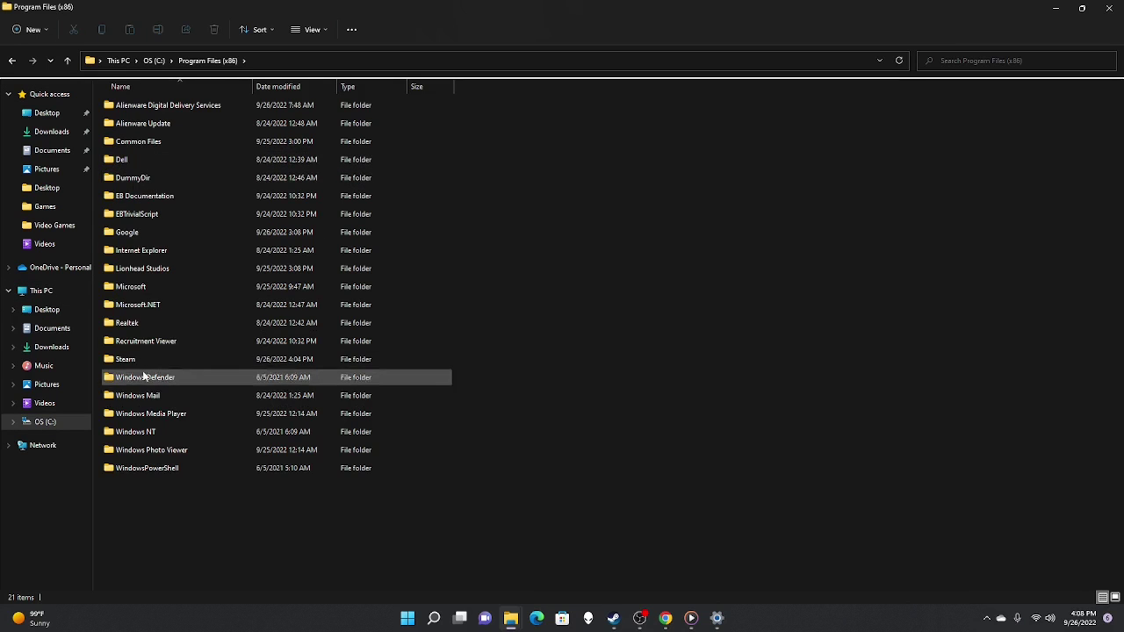
pyautogui.doubleClick(142, 362)
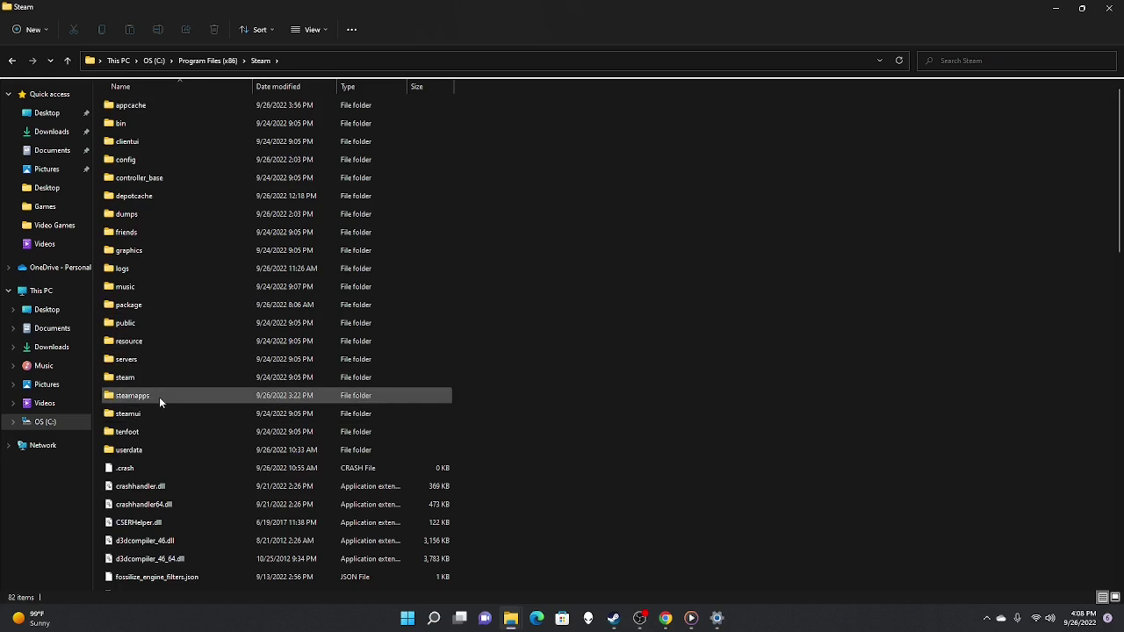
pyautogui.doubleClick(159, 397)
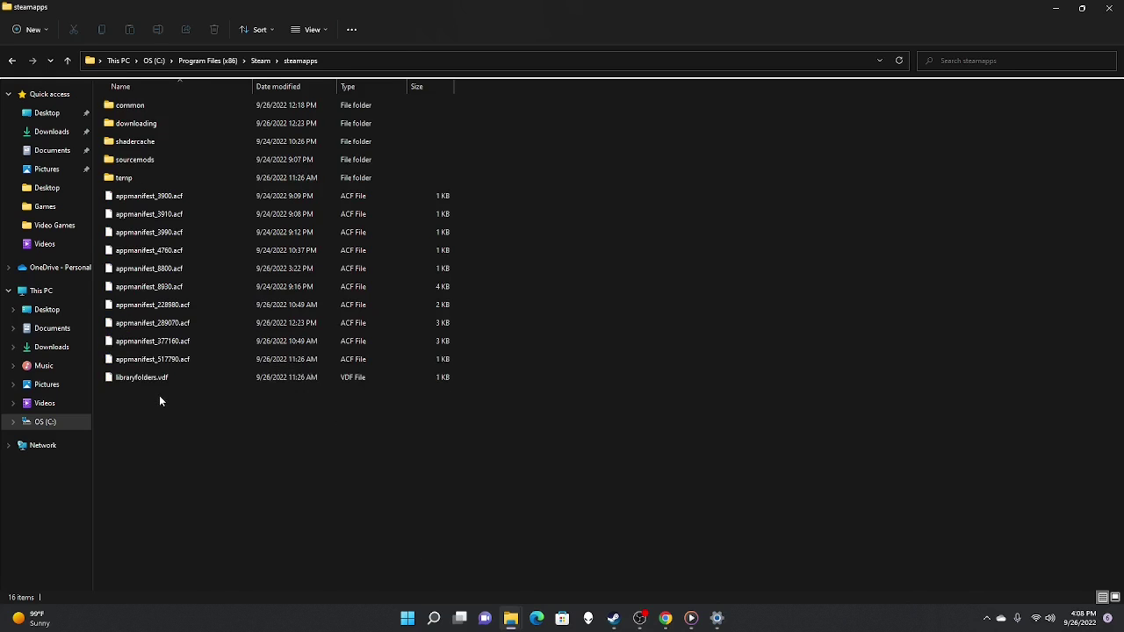
pyautogui.doubleClick(171, 106)
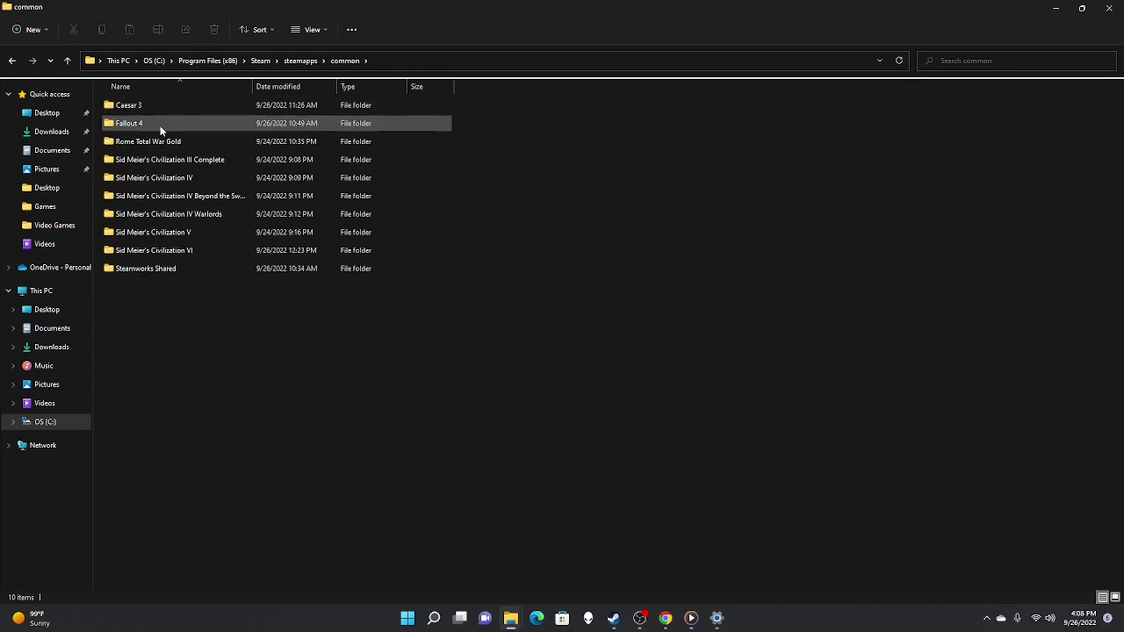
pyautogui.doubleClick(159, 126)
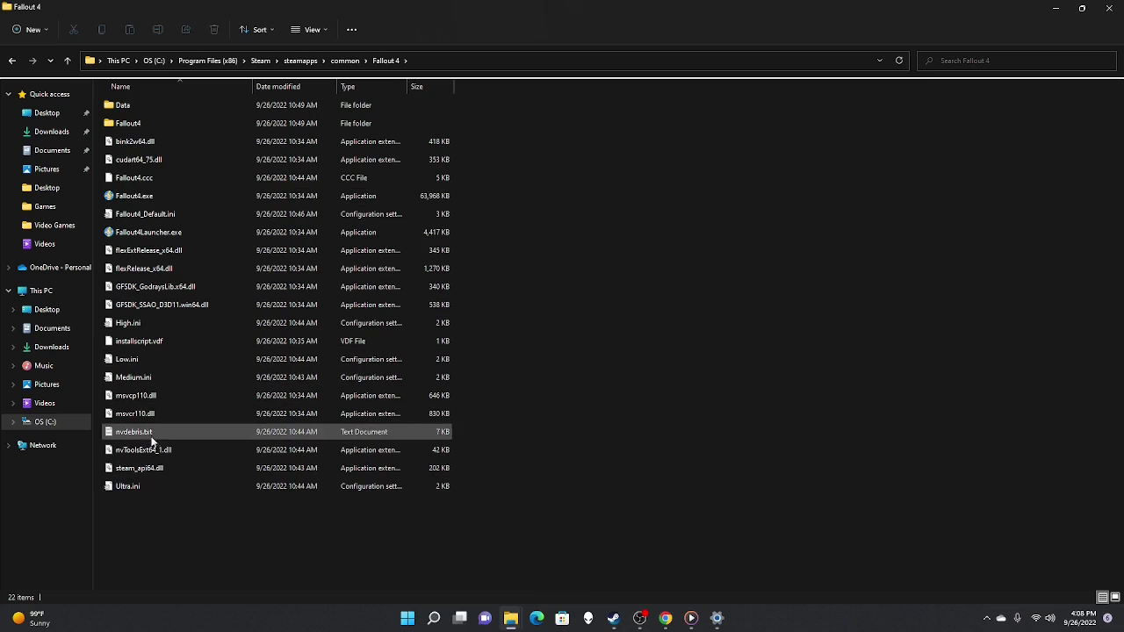
pyautogui.hotkey('alt', 'Tab')
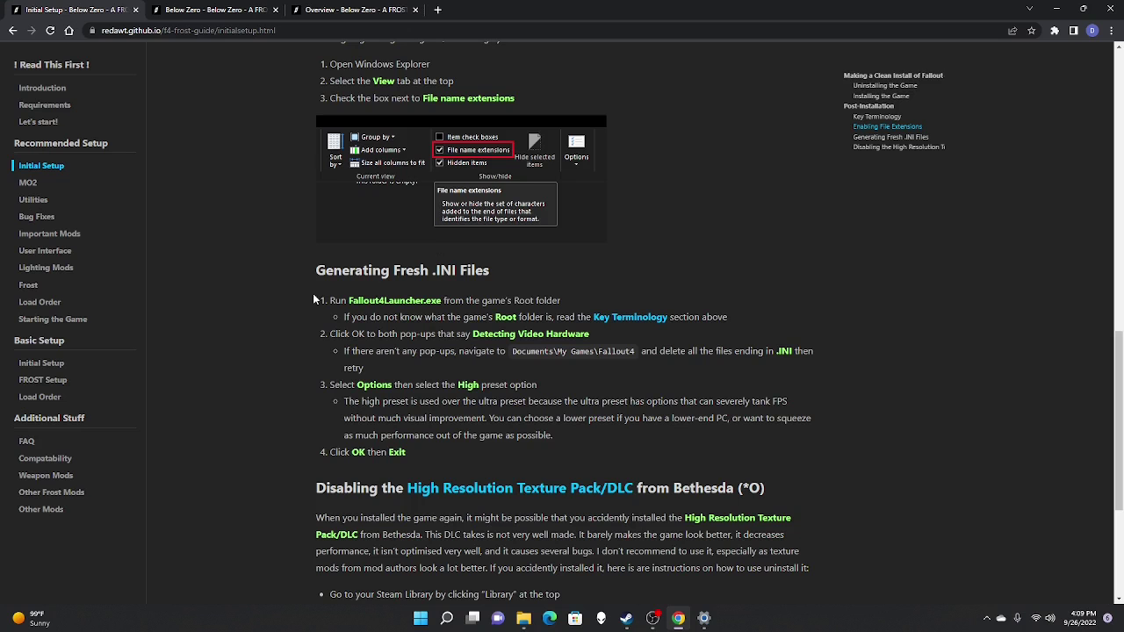
# Read the first Generating Fresh .INI Files instruction and follow its Key Terminology link to review the Root and Data folder paths
pyautogui.scroll(-1, 312, 300)
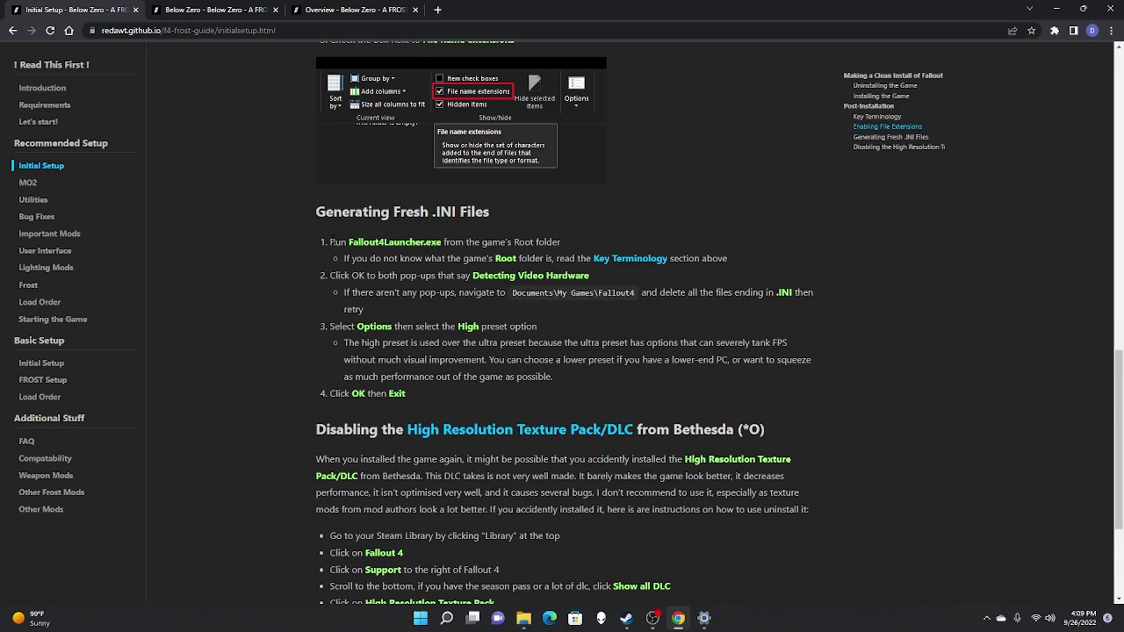
pyautogui.moveTo(331, 243); pyautogui.dragTo(560, 243)
pyautogui.click(533, 253)
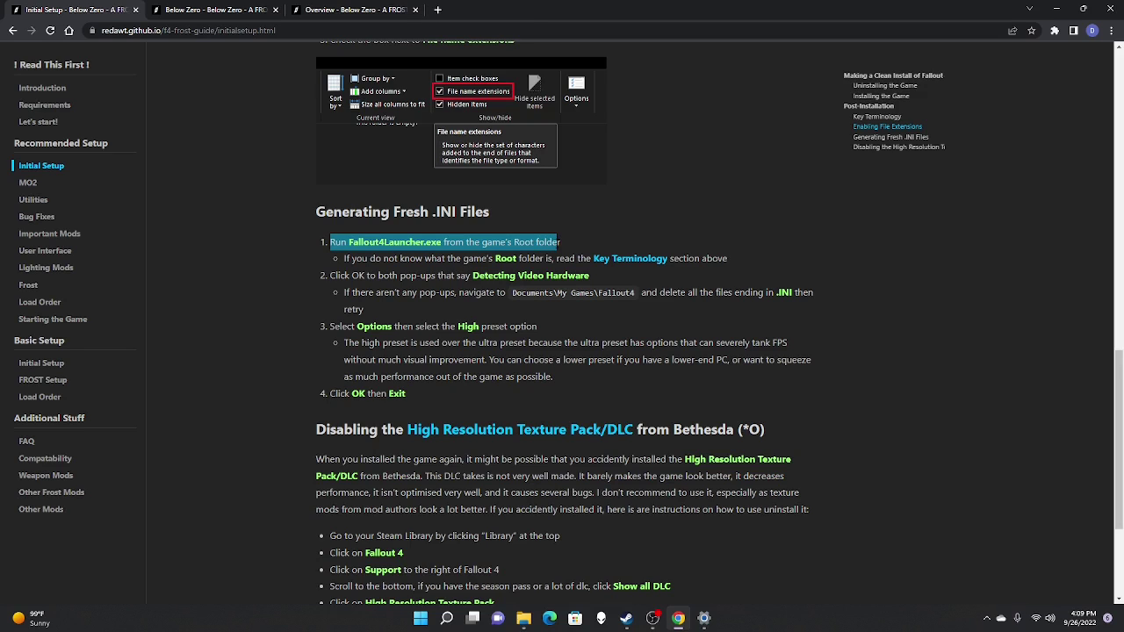
pyautogui.moveTo(362, 258); pyautogui.dragTo(531, 258)
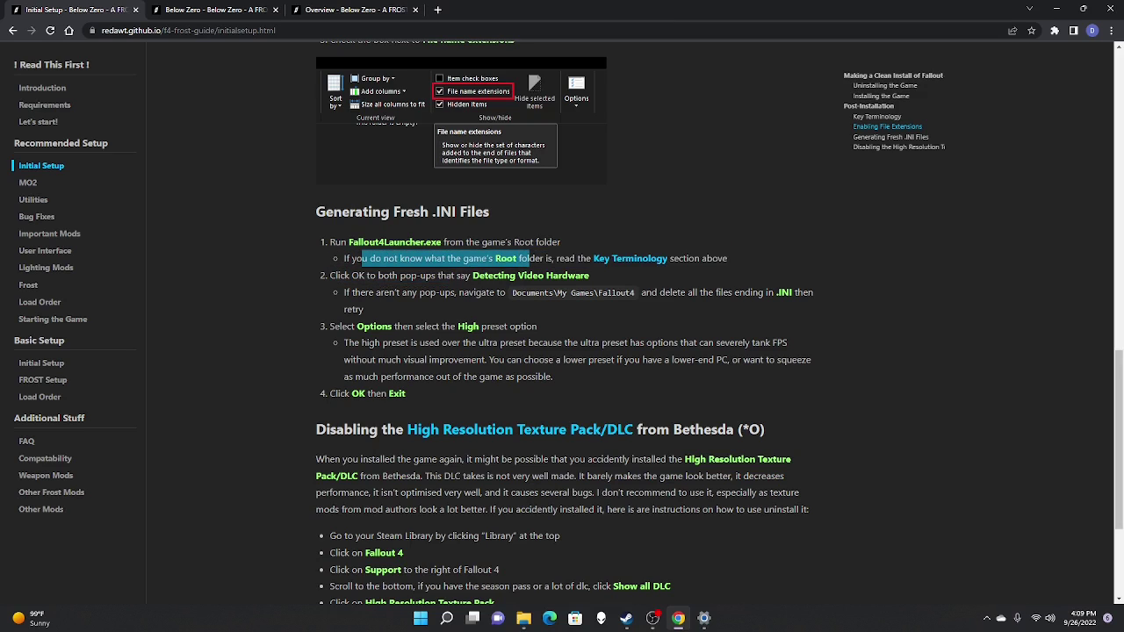
pyautogui.click(630, 260)
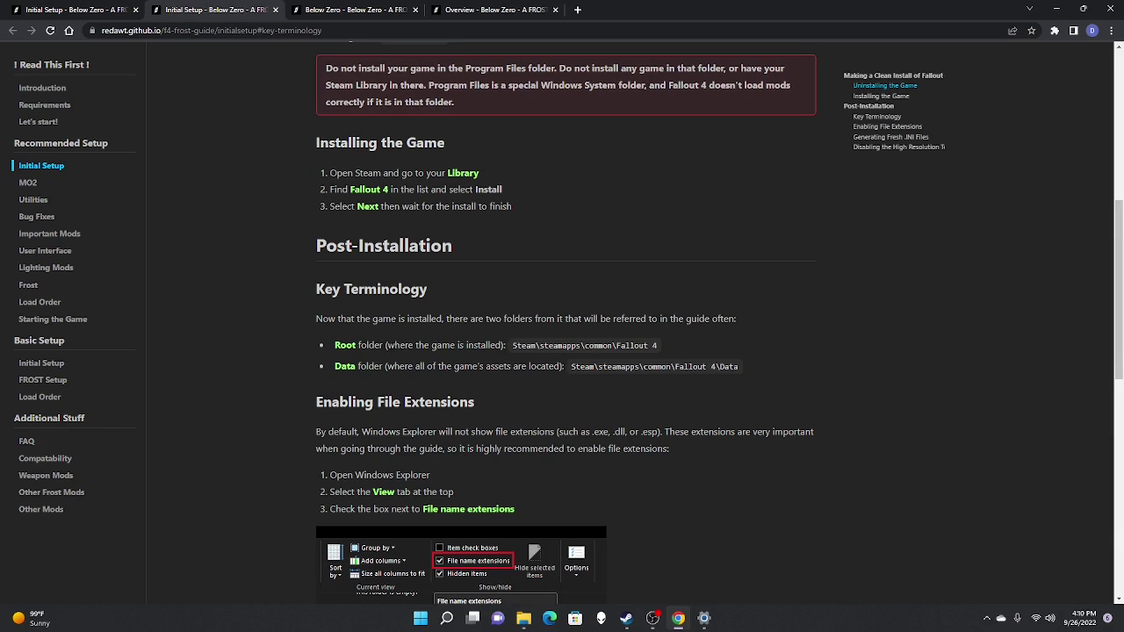
pyautogui.moveTo(509, 345); pyautogui.dragTo(658, 350)
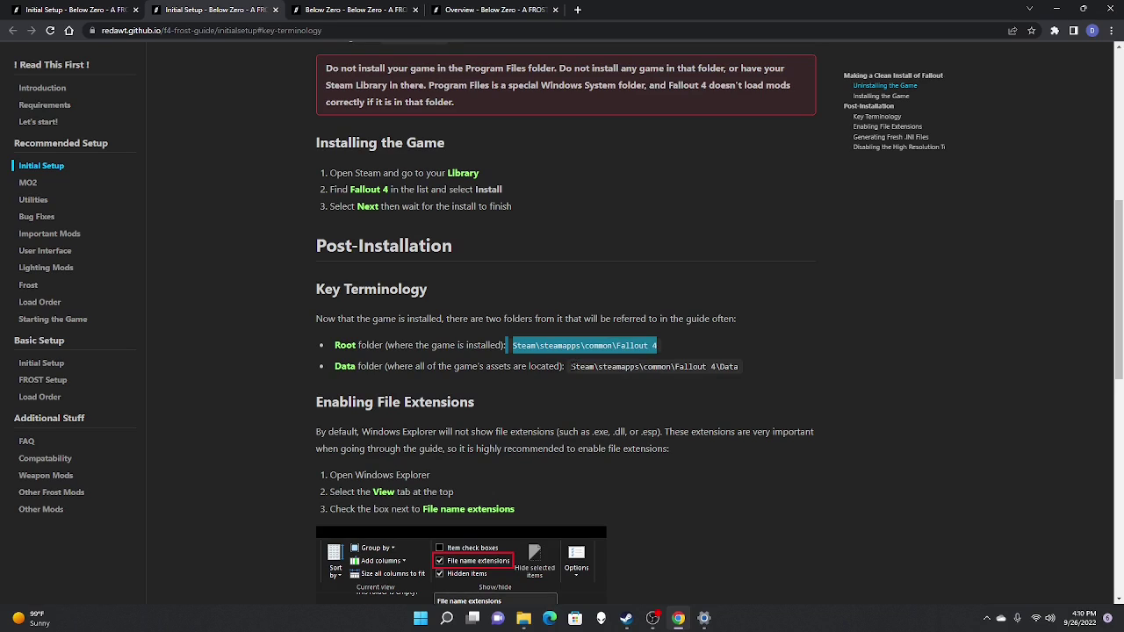
pyautogui.moveTo(570, 366); pyautogui.dragTo(739, 369)
# In File Explorer, browse from the C: drive to Program Files (x86)\Steam\steamapps\common\Fallout 4 and open its Data folder
pyautogui.moveTo(524, 622)
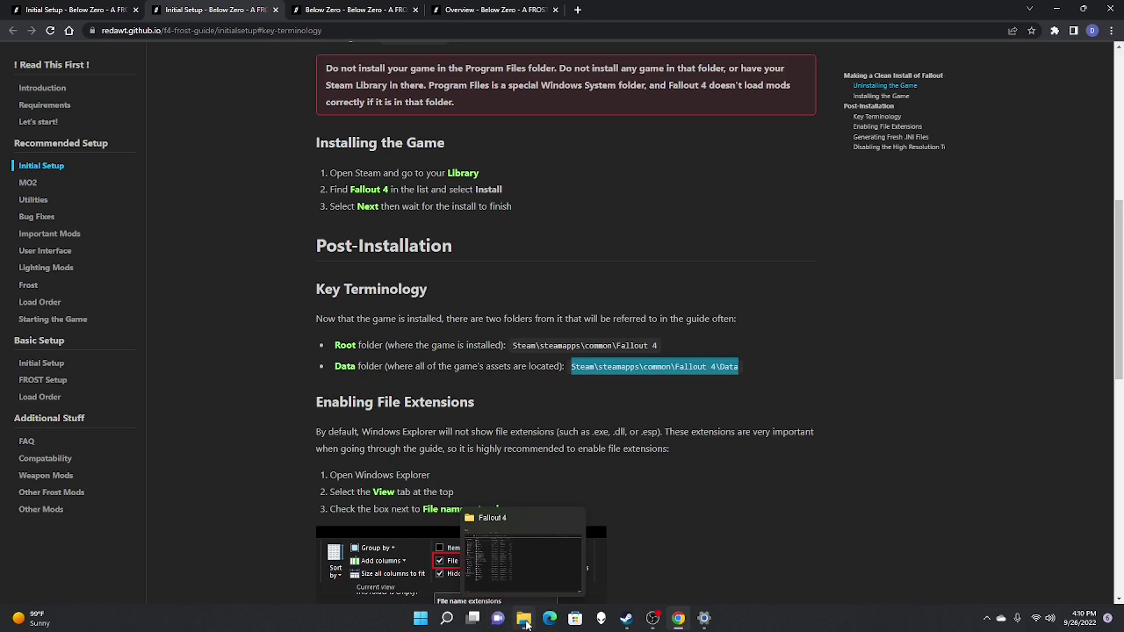
pyautogui.middleClick(525, 619)
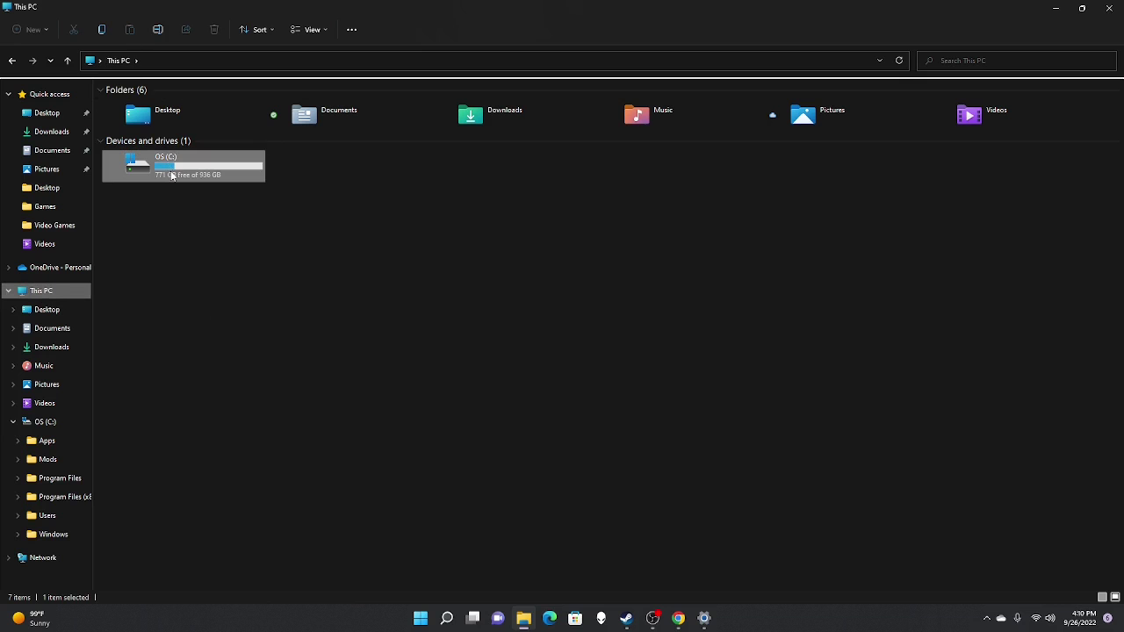
pyautogui.doubleClick(172, 176)
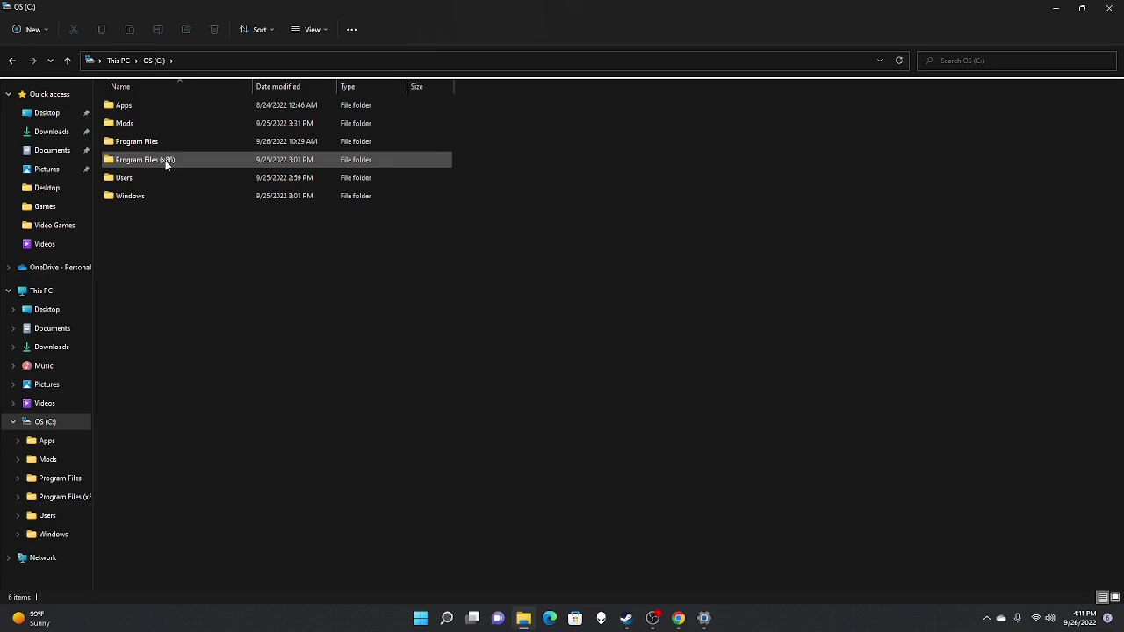
pyautogui.click(165, 163)
pyautogui.doubleClick(165, 160)
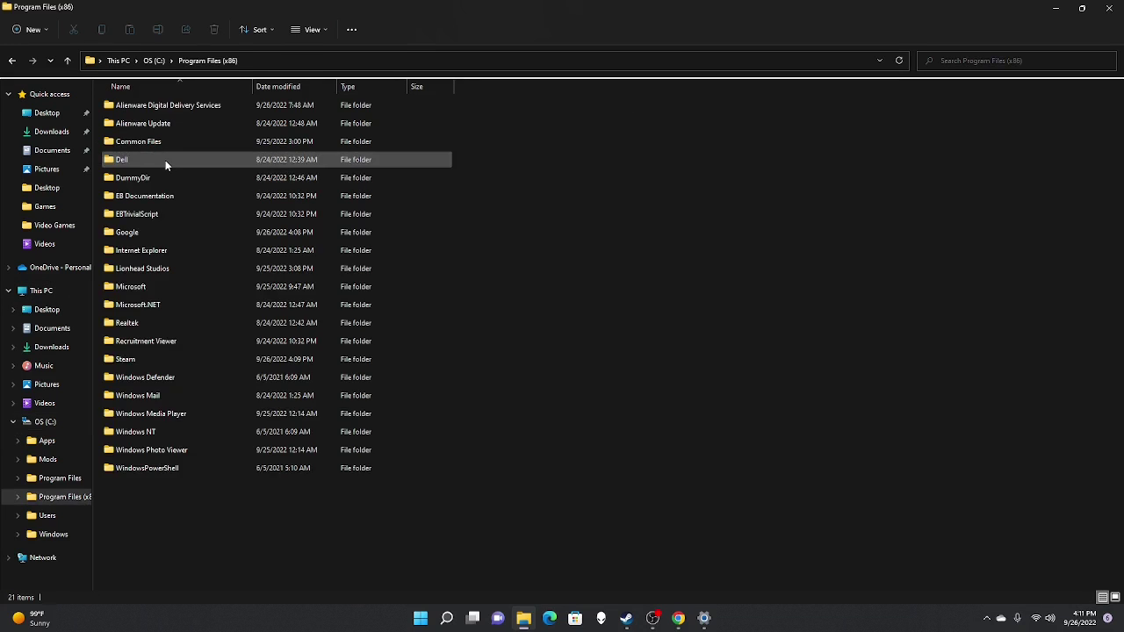
pyautogui.click(155, 361)
pyautogui.doubleClick(147, 363)
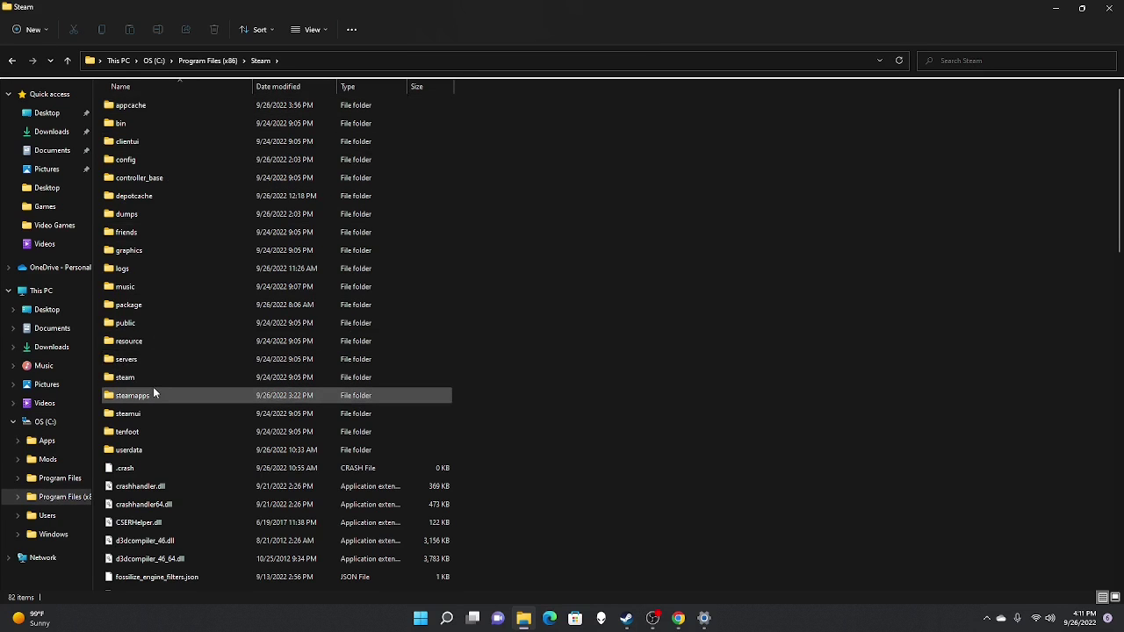
pyautogui.doubleClick(153, 393)
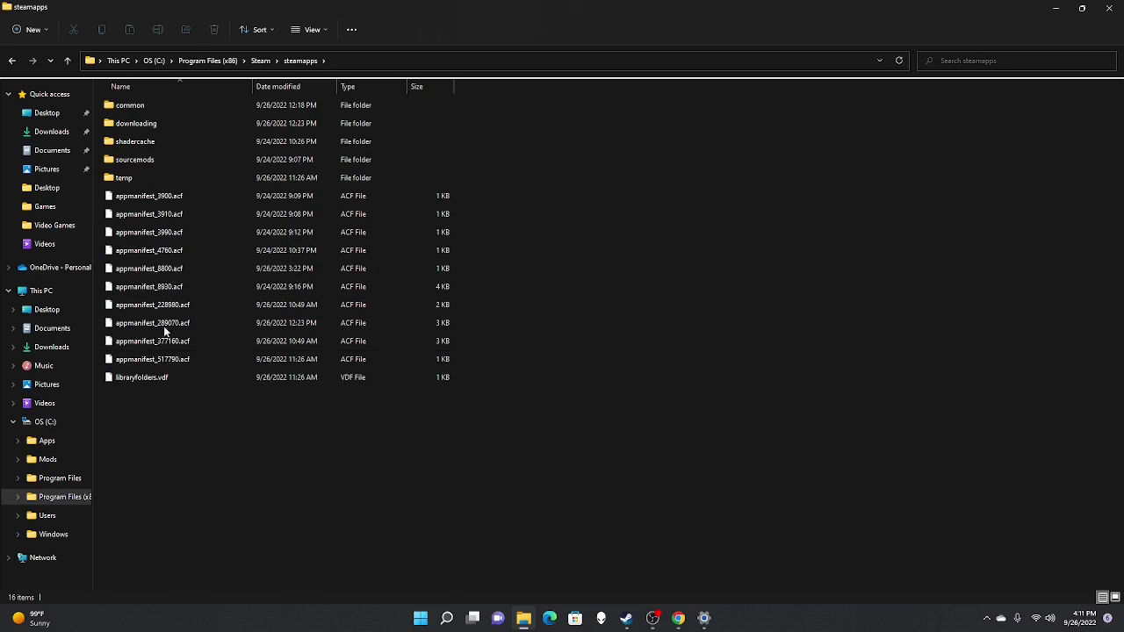
pyautogui.doubleClick(153, 110)
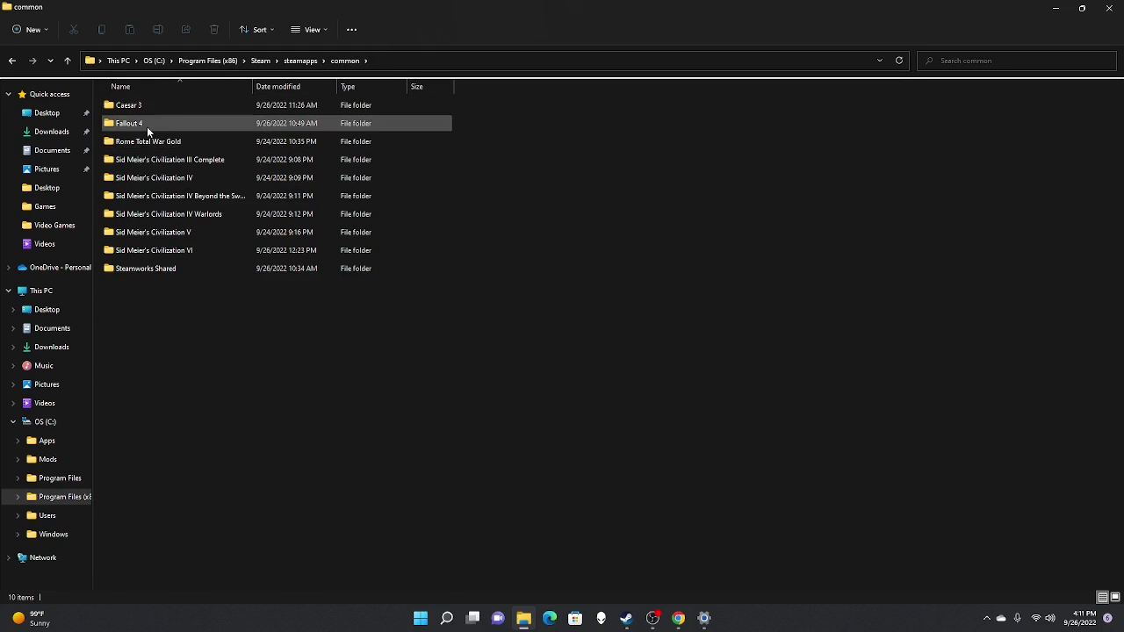
pyautogui.doubleClick(147, 124)
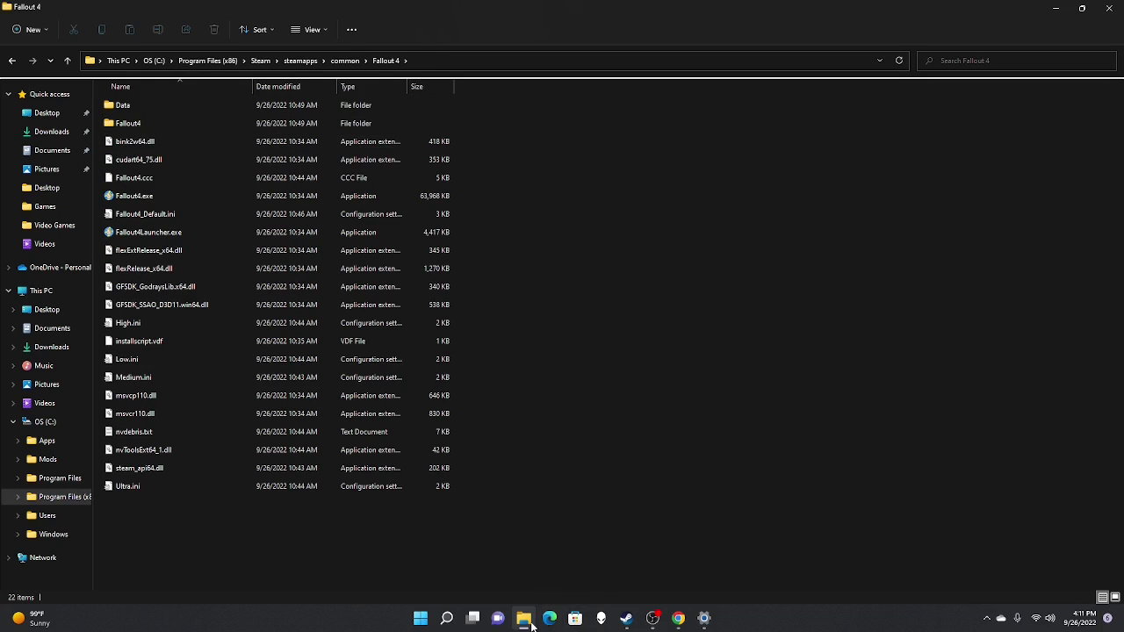
pyautogui.moveTo(531, 624)
pyautogui.doubleClick(148, 107)
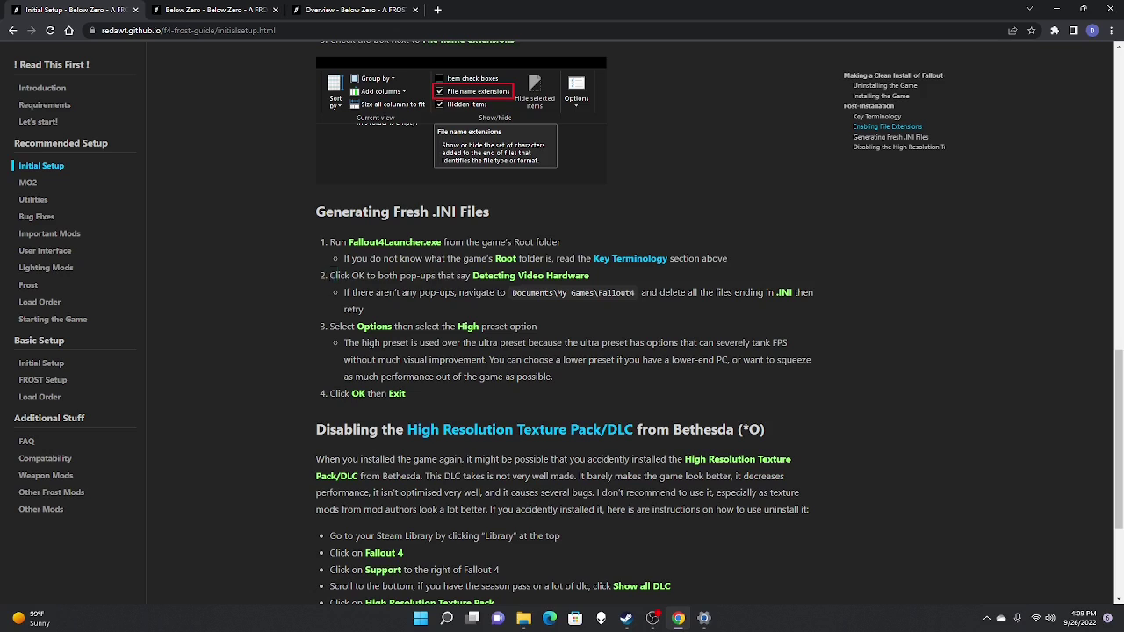
# Read the guide's instruction on the Detecting Video Hardware pop-ups and its fallback for when none appear
pyautogui.moveTo(330, 275); pyautogui.dragTo(471, 277)
pyautogui.click(450, 285)
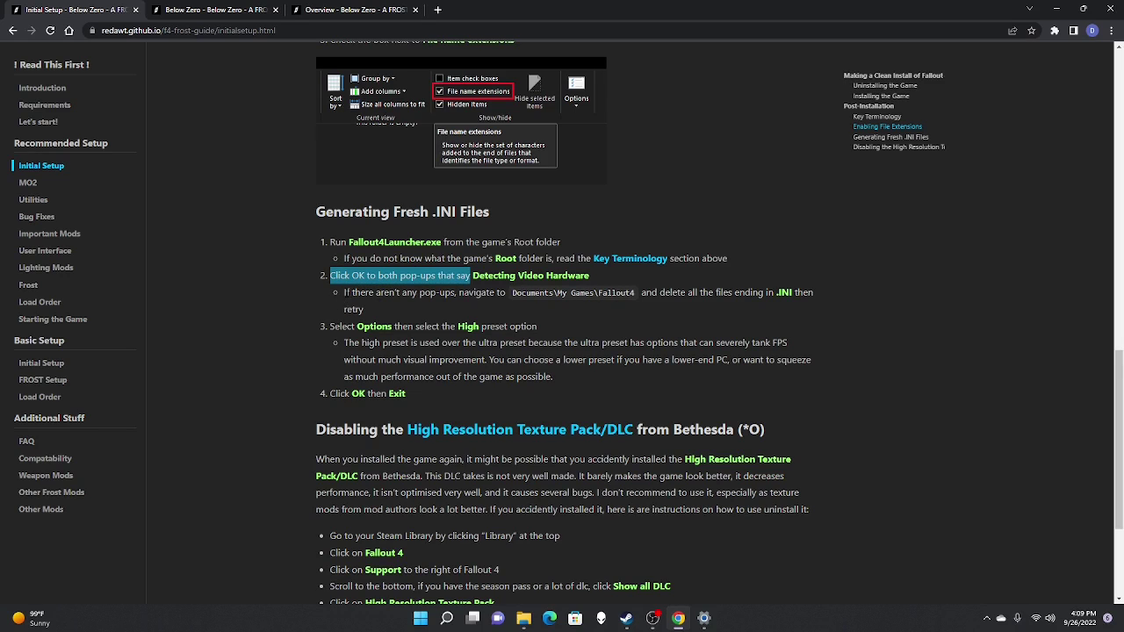
pyautogui.moveTo(344, 292); pyautogui.dragTo(642, 294)
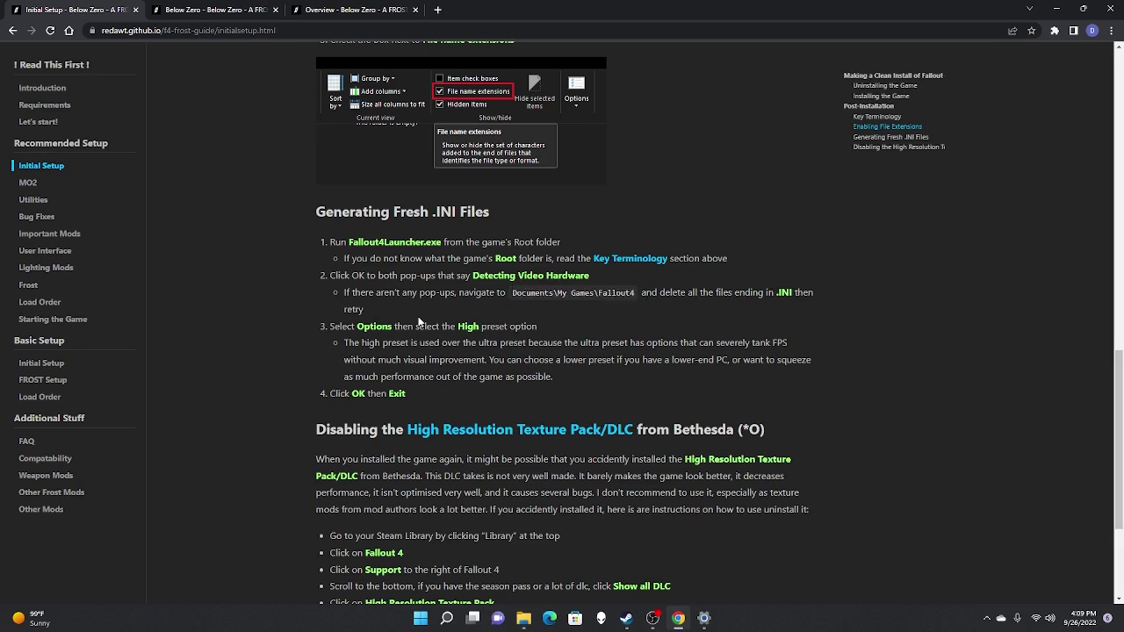
# Run Fallout4Launcher.exe from the Fallout 4 root folder, allow it to make changes, and accept both video hardware pop-ups
pyautogui.click(523, 618)
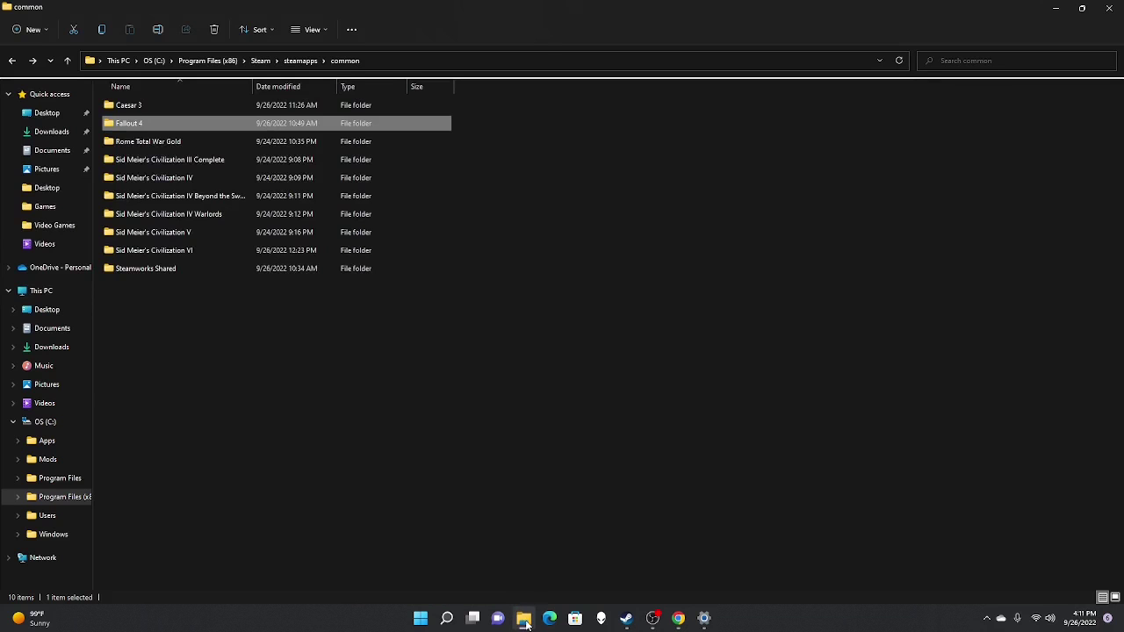
pyautogui.doubleClick(358, 123)
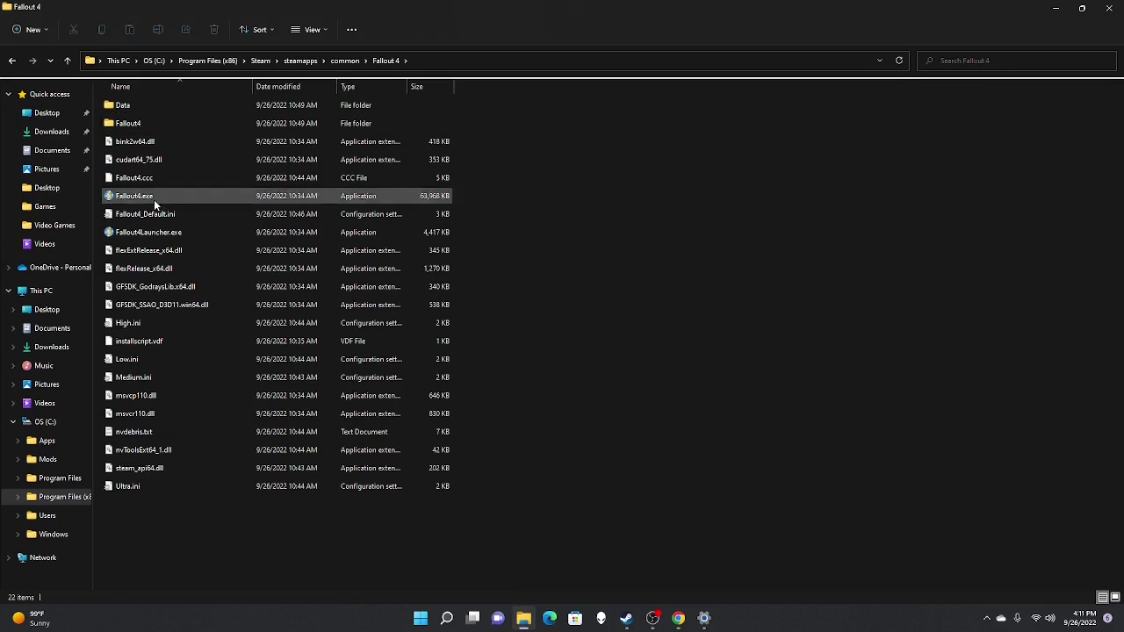
pyautogui.doubleClick(161, 234)
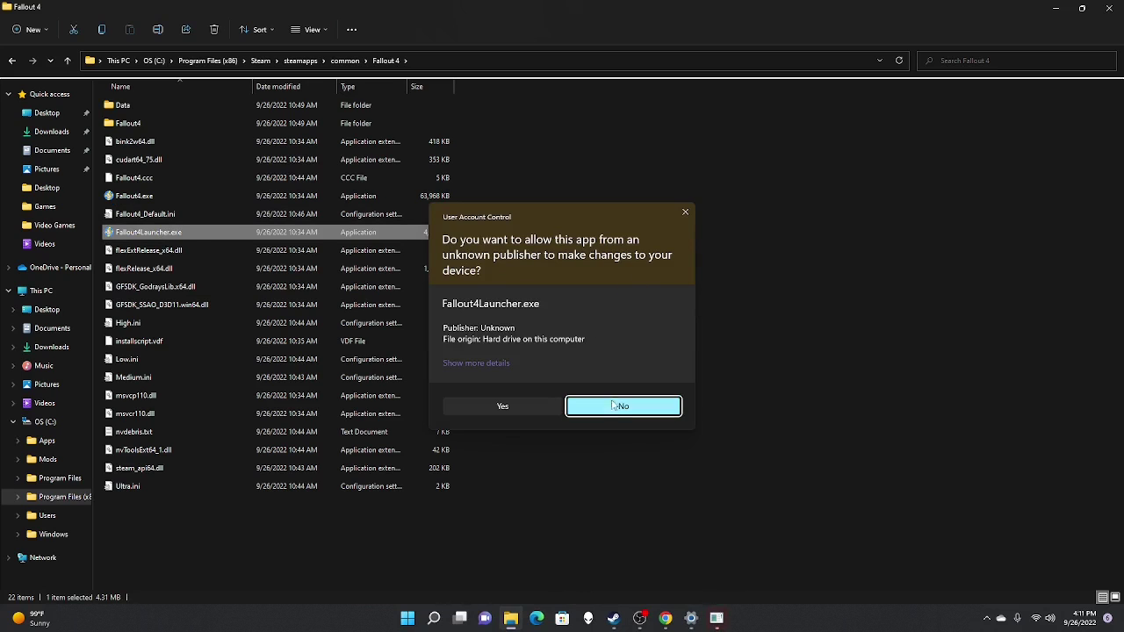
pyautogui.click(531, 402)
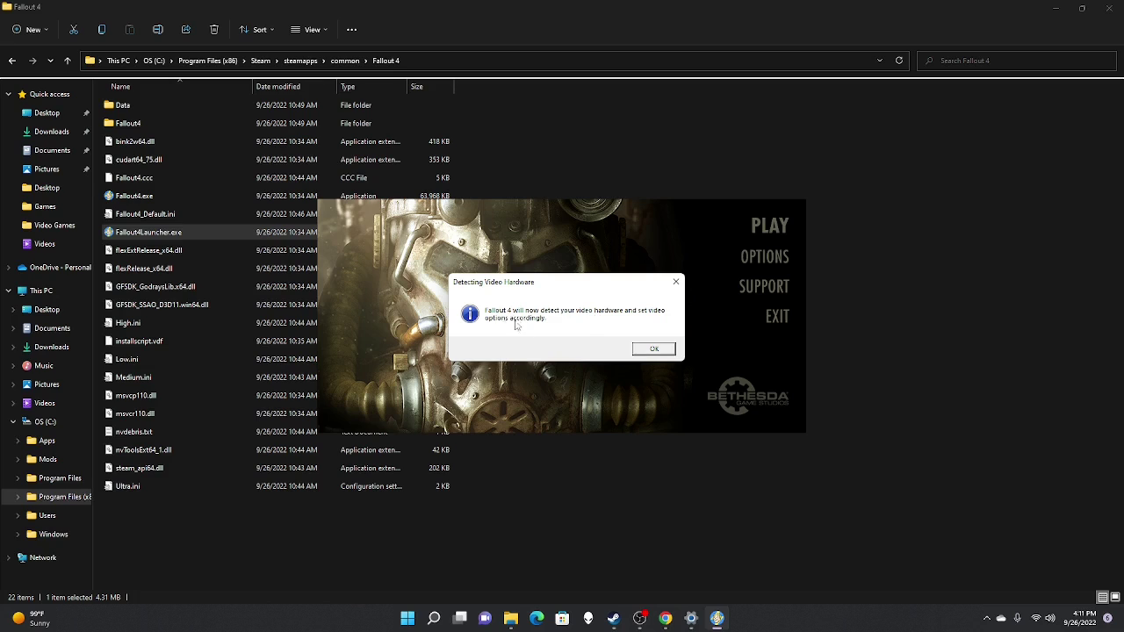
pyautogui.click(653, 348)
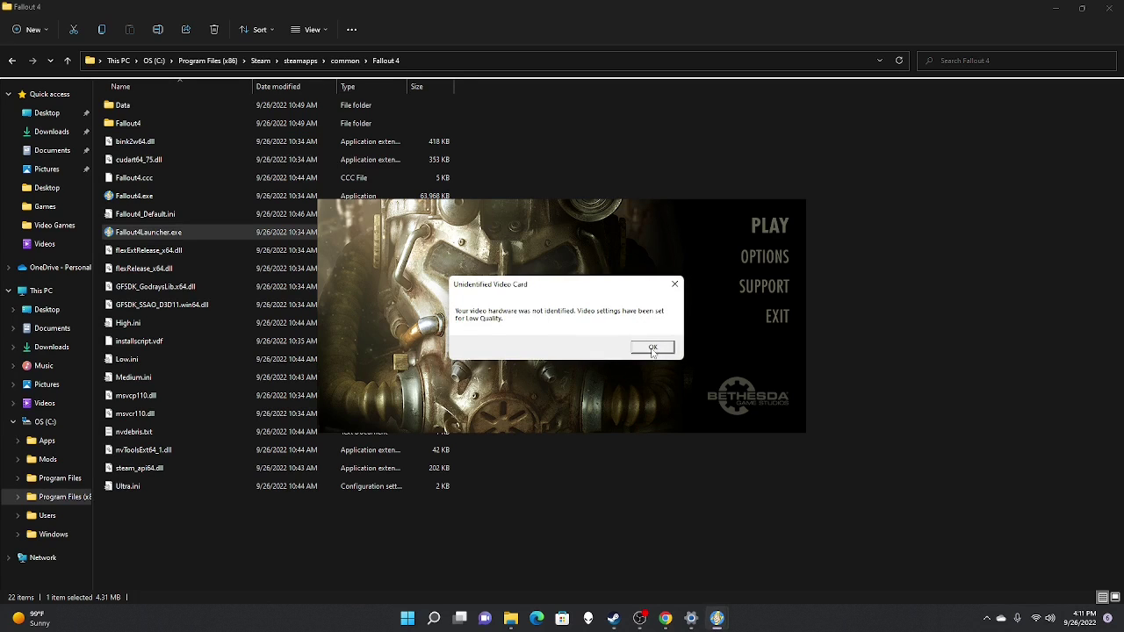
pyautogui.click(653, 348)
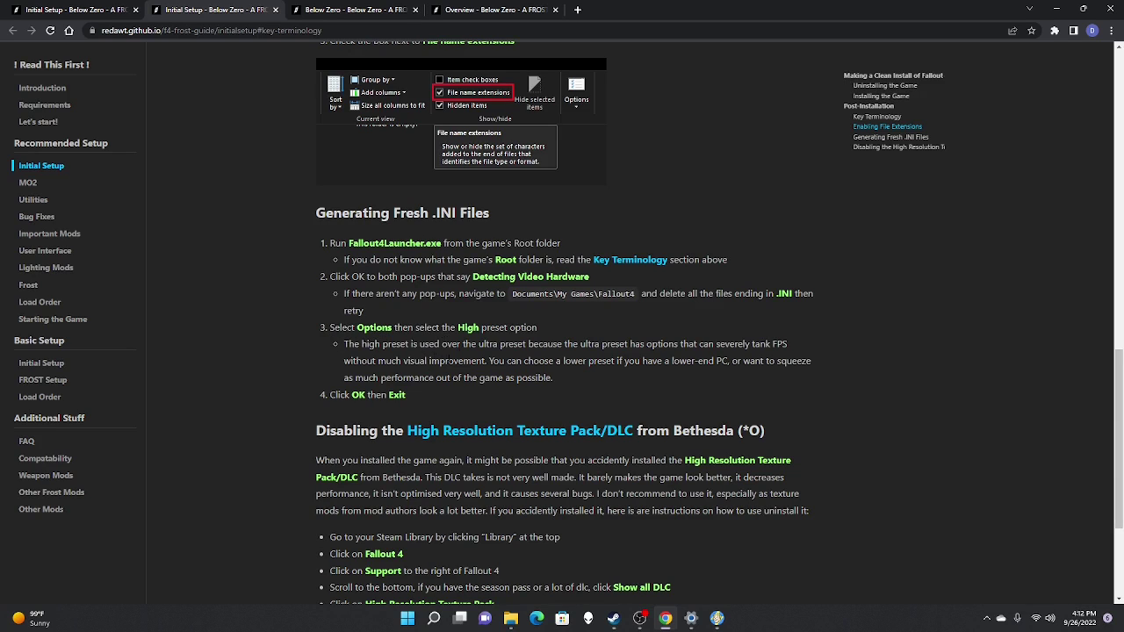
# Apply the High detail preset in the Fallout 4 launcher's options, and exit the launcher
pyautogui.click(1053, 11)
pyautogui.click(1055, 9)
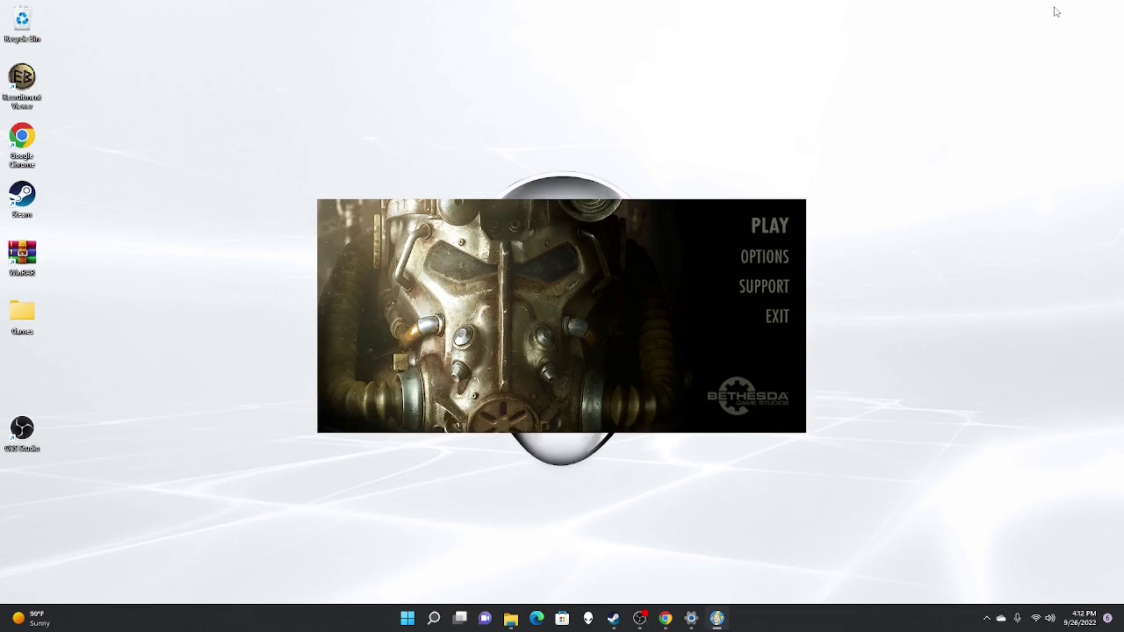
pyautogui.click(757, 258)
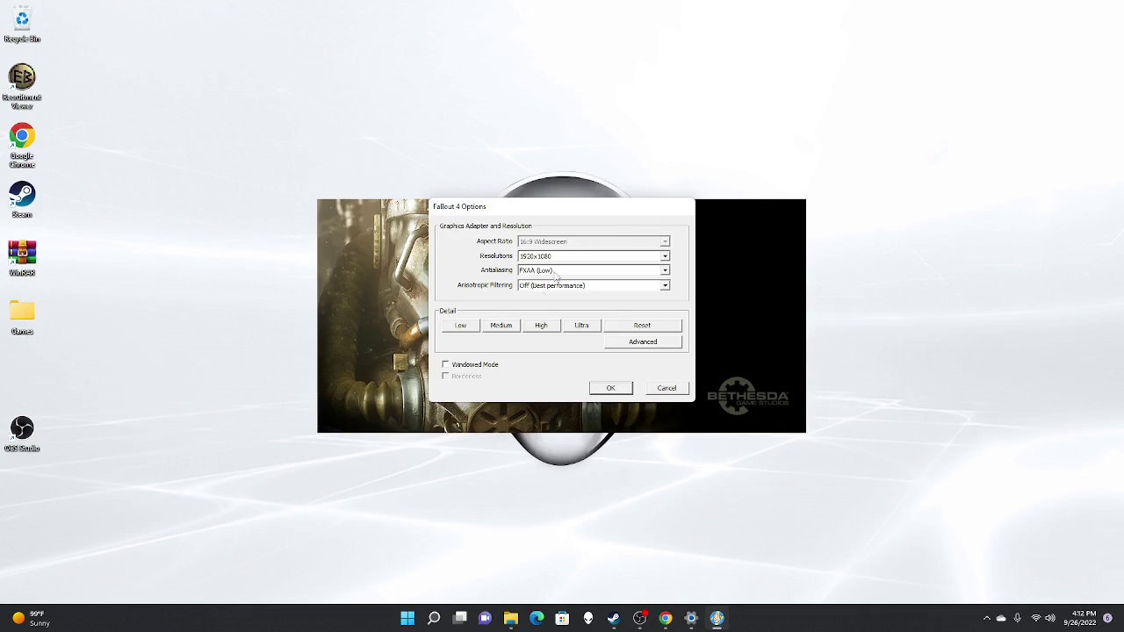
pyautogui.click(545, 326)
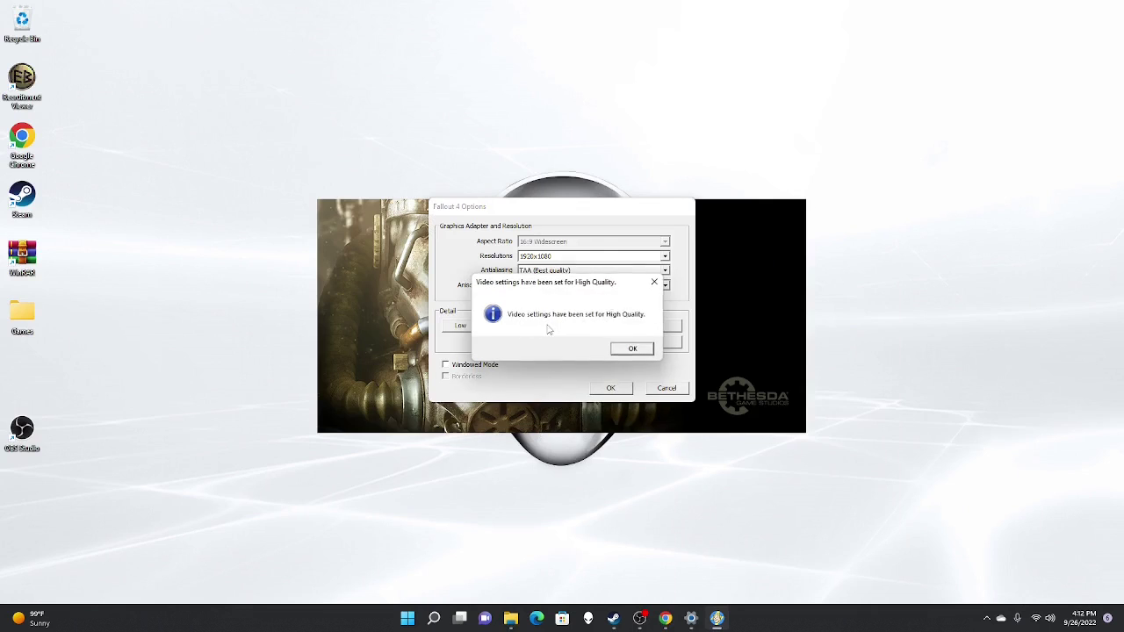
pyautogui.click(632, 350)
pyautogui.click(612, 387)
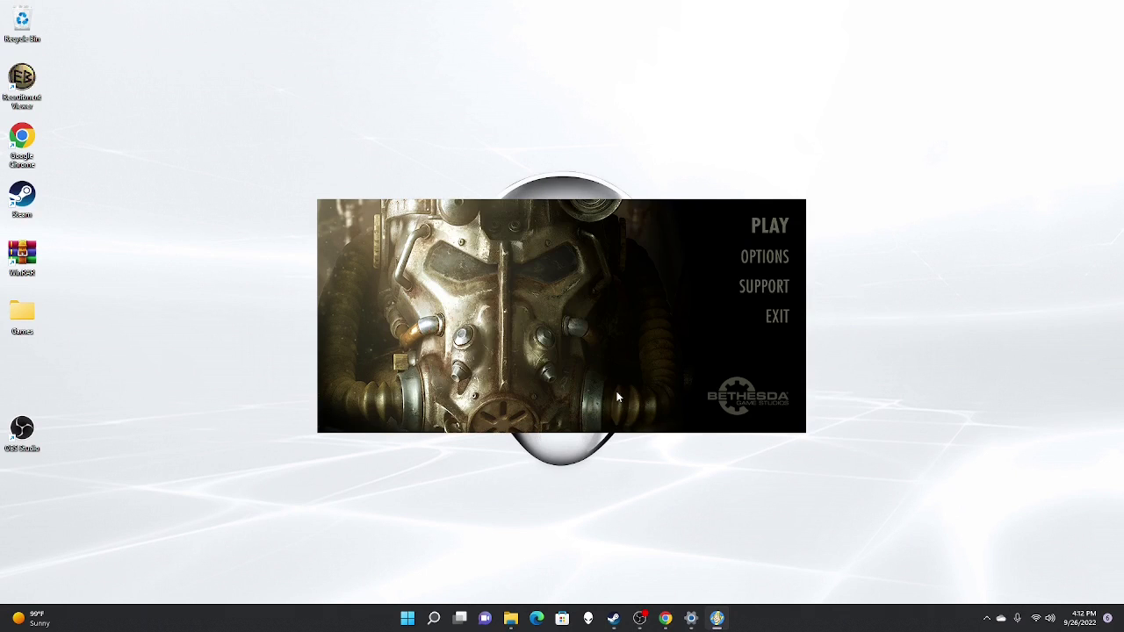
pyautogui.click(776, 316)
# Switch to Steam and open the support page for Fallout 4 from its library page
pyautogui.hotkey('alt', 'Tab')
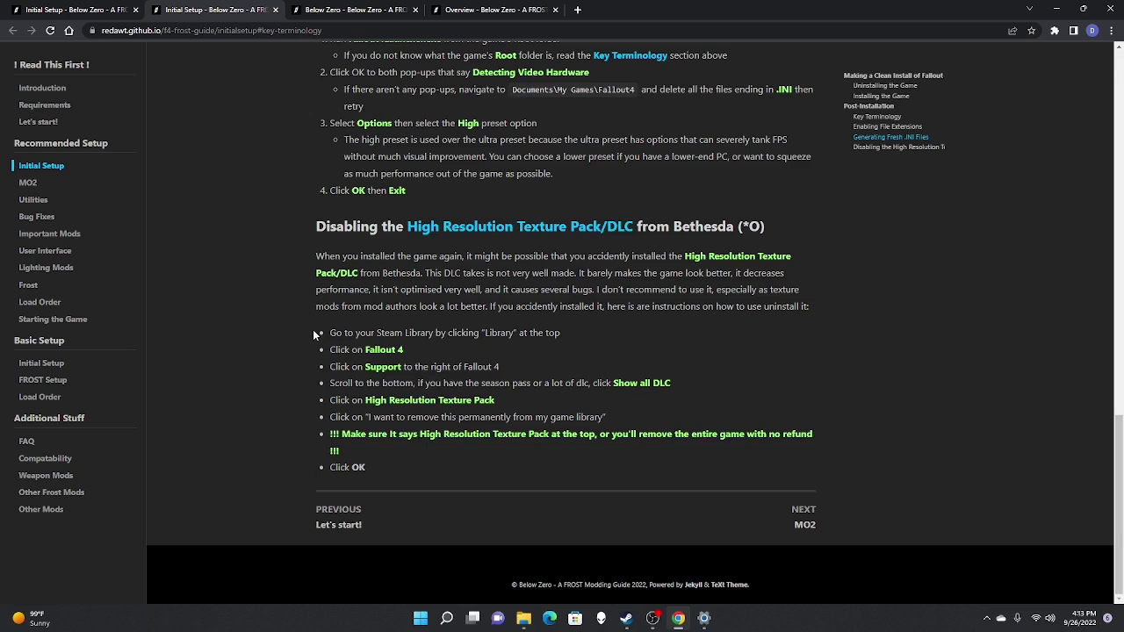
pyautogui.click(626, 618)
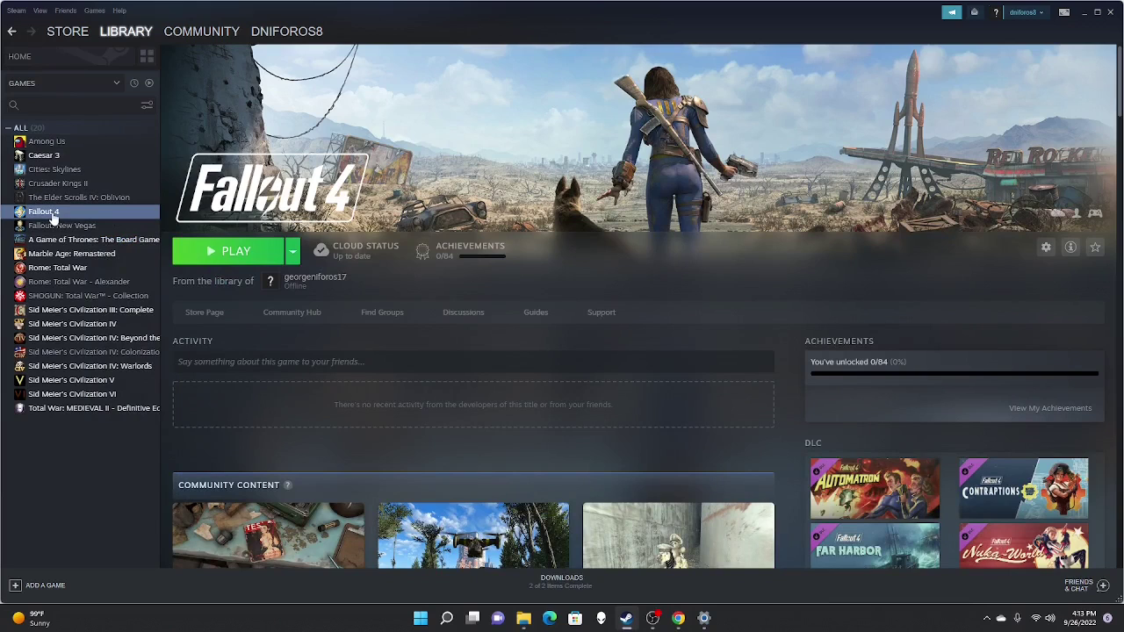
pyautogui.click(603, 314)
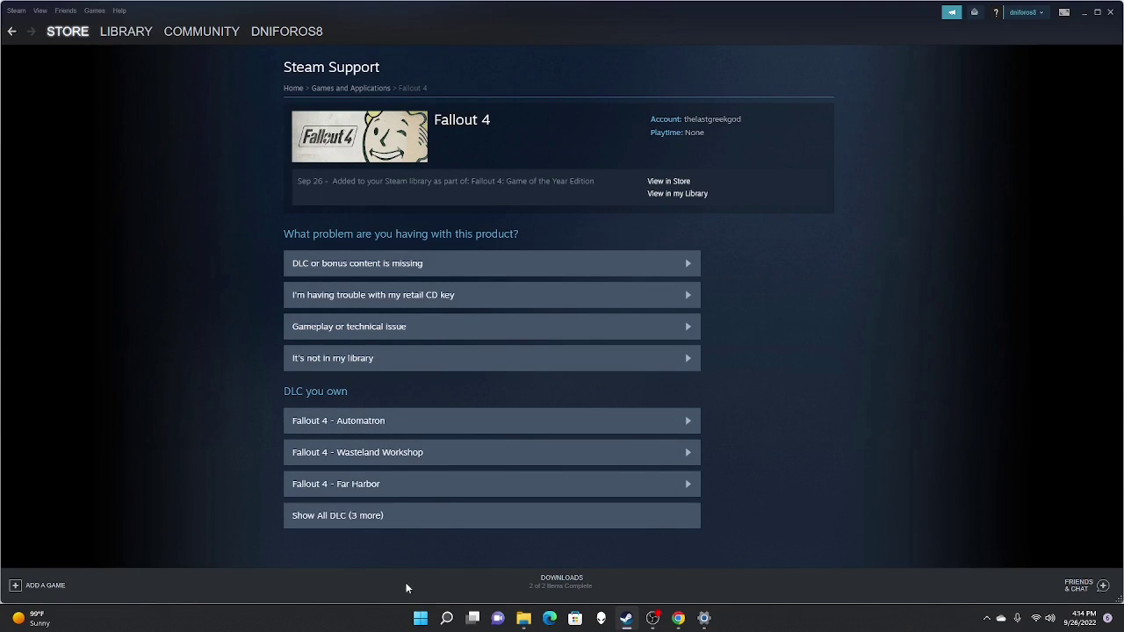
# Show all owned Fallout 4 DLC and check the product title on the Wasteland Workshop support page
pyautogui.click(389, 516)
pyautogui.rightClick(389, 530)
pyautogui.scroll(-1, 297, 519)
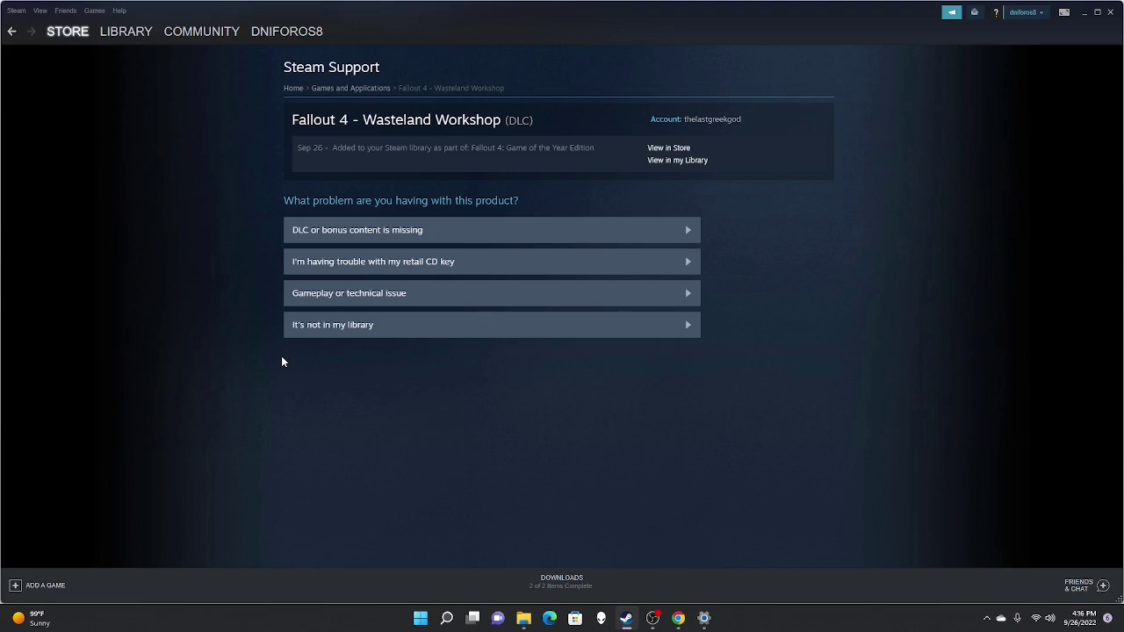
pyautogui.moveTo(294, 121); pyautogui.dragTo(504, 128)
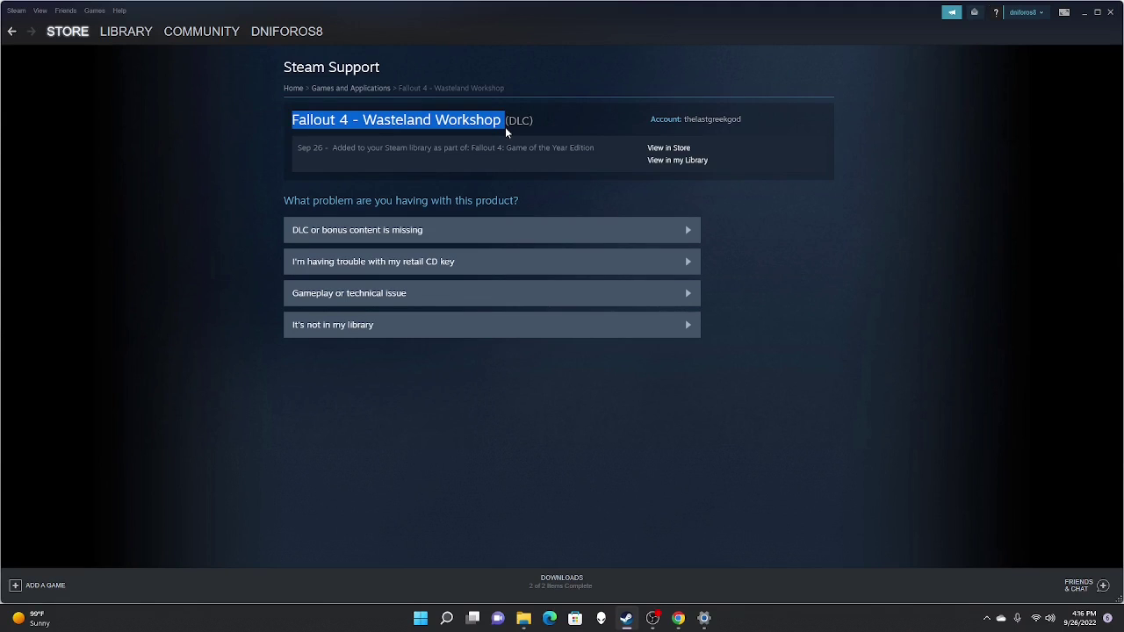
# Return to the guide in Chrome, review the High Resolution Texture Pack removal instructions, and open the MO2 page
pyautogui.hotkey('alt', 'Tab')
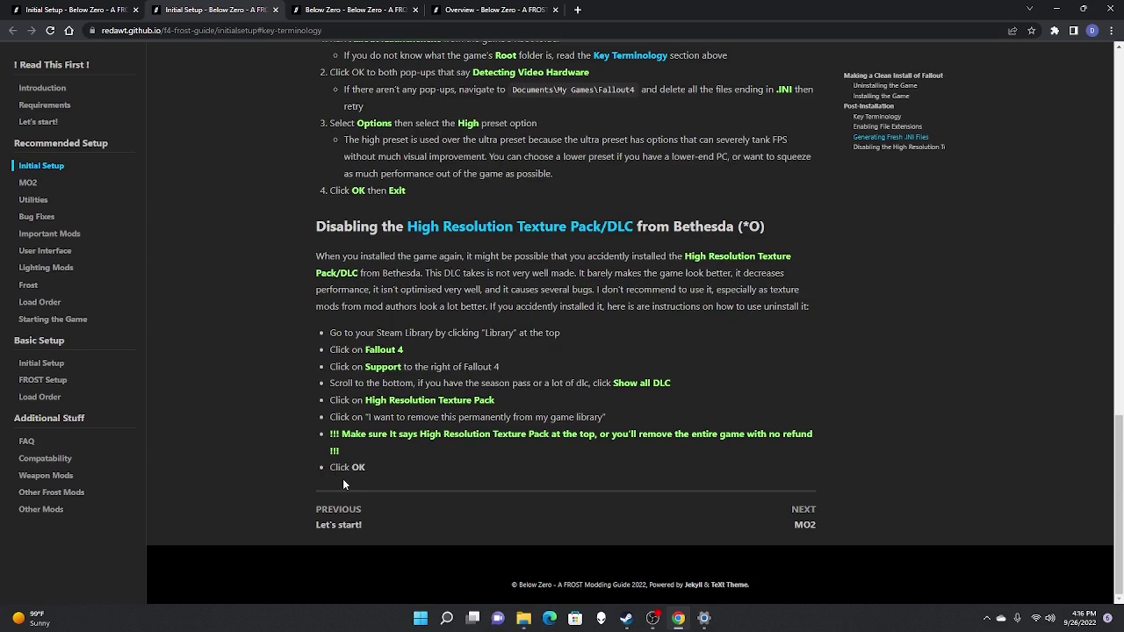
pyautogui.scroll(1, 354, 478)
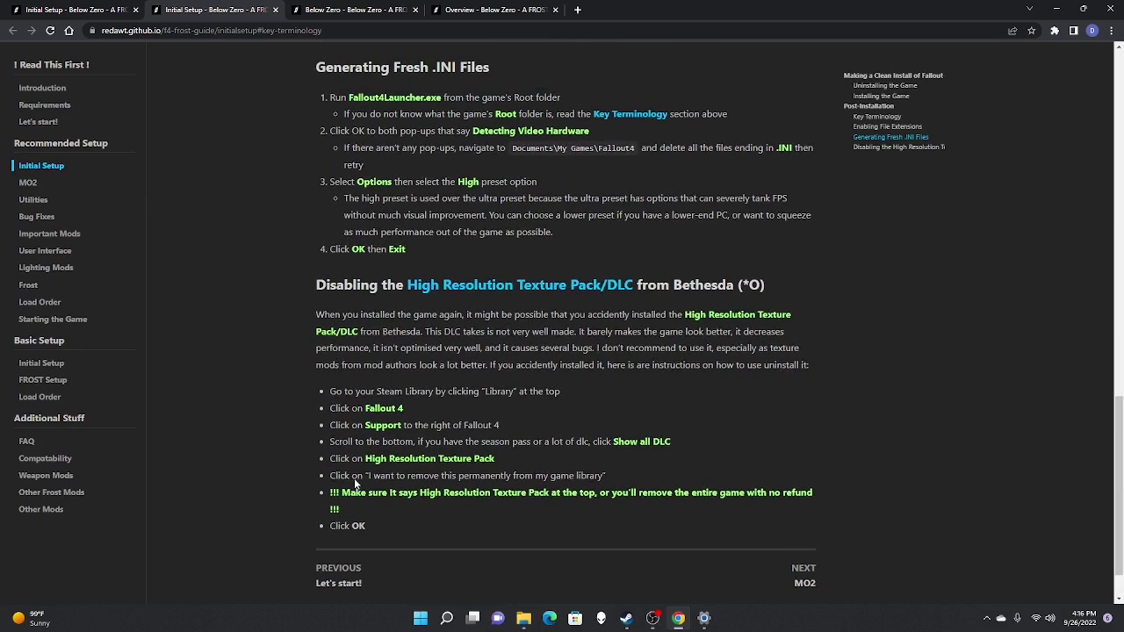
pyautogui.scroll(-1, 354, 478)
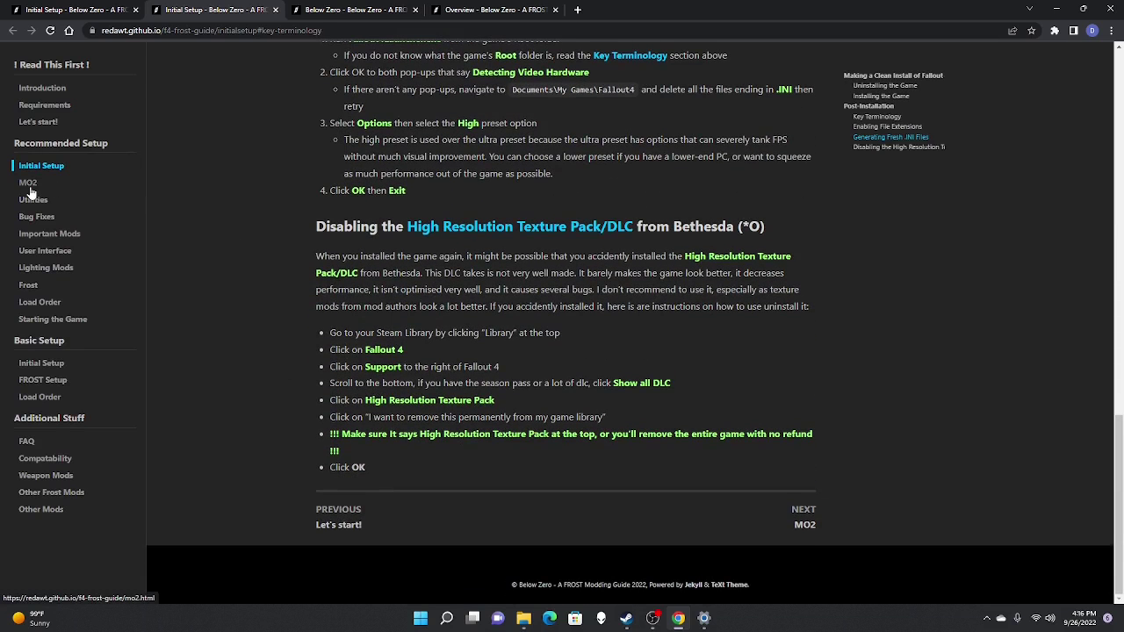
pyautogui.click(28, 184)
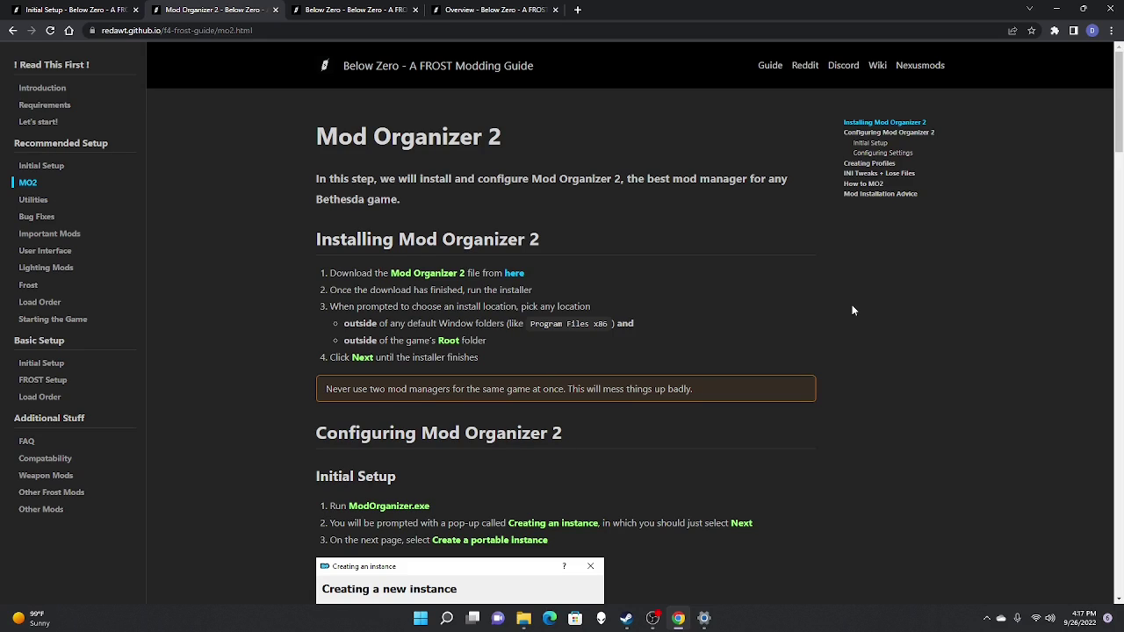
# Open the guide's Mod Organizer 2 link and download the main file from Nexus Mods using the free slow download
pyautogui.click(516, 274)
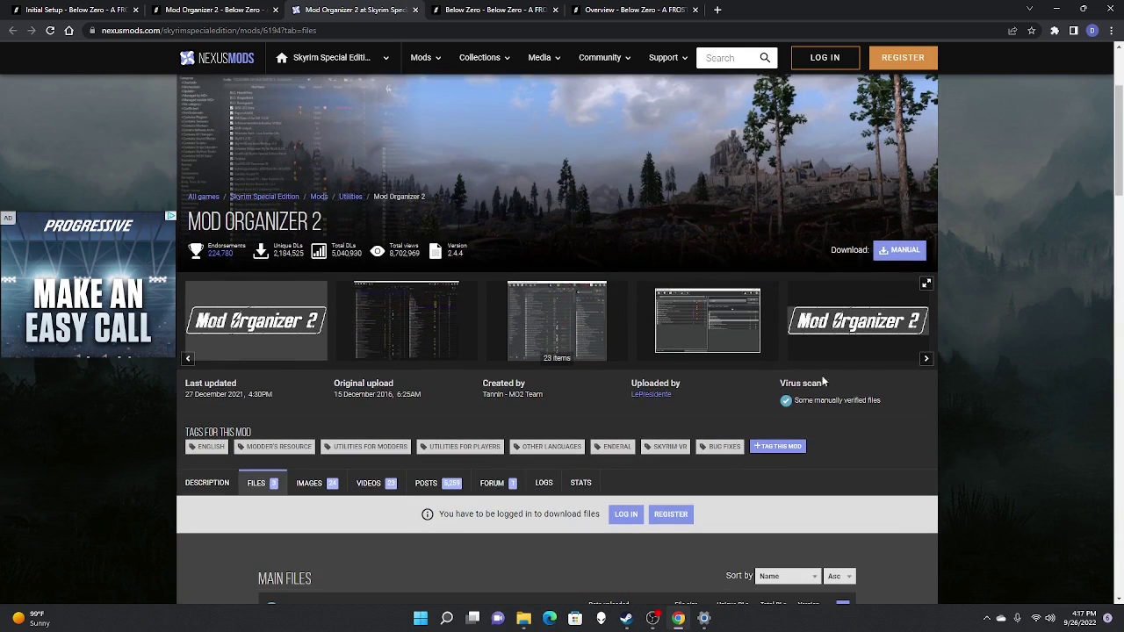
pyautogui.click(900, 251)
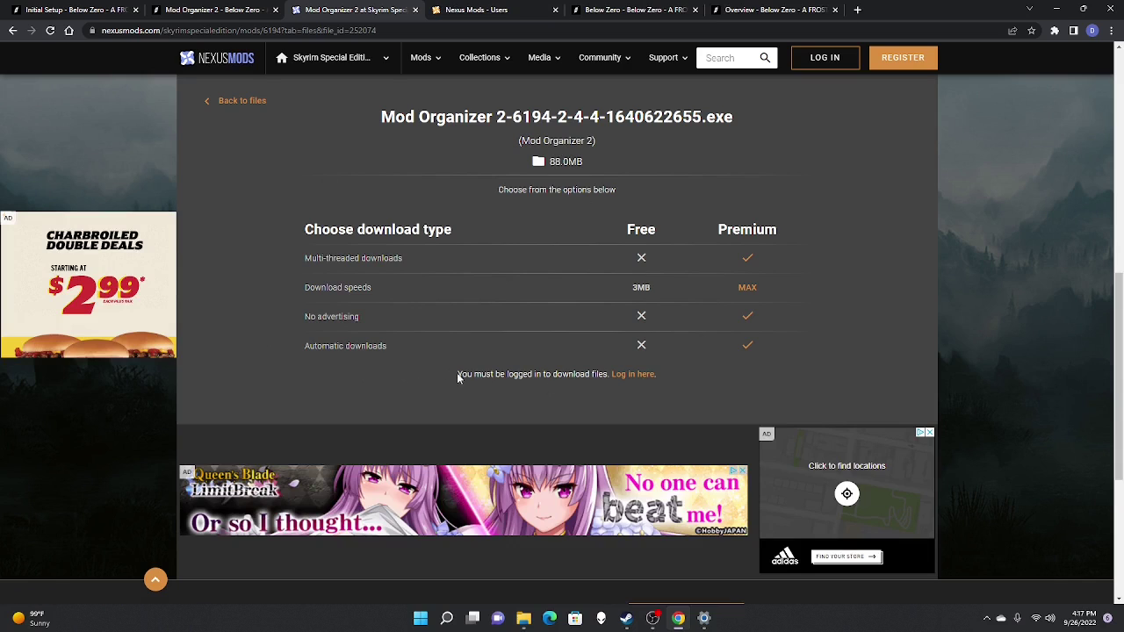
pyautogui.moveTo(457, 376); pyautogui.dragTo(611, 374)
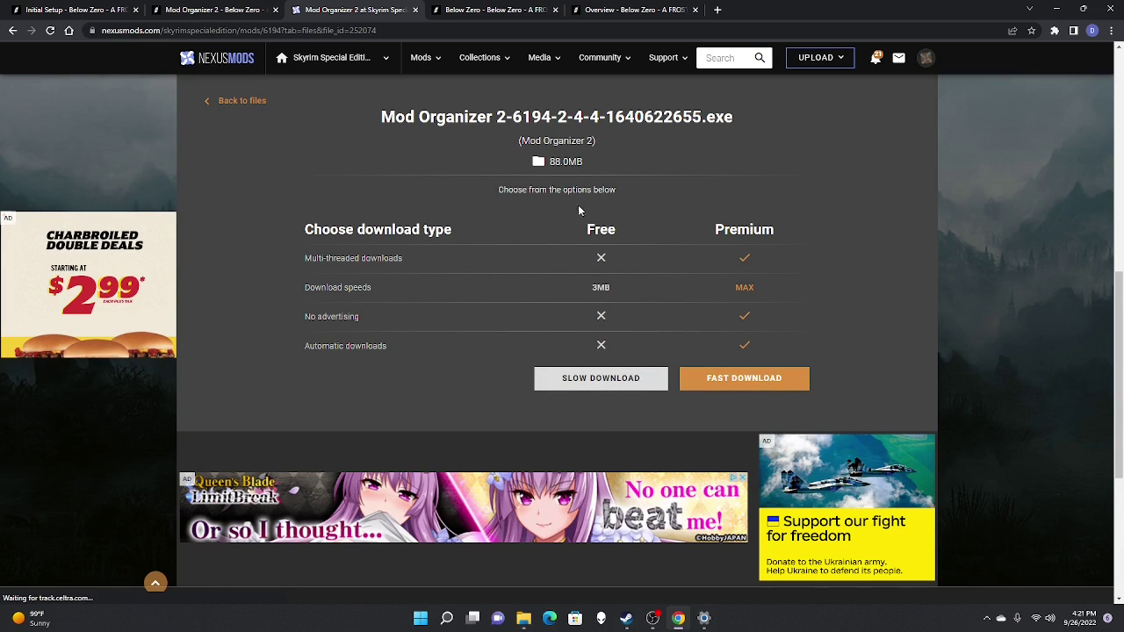
pyautogui.click(601, 378)
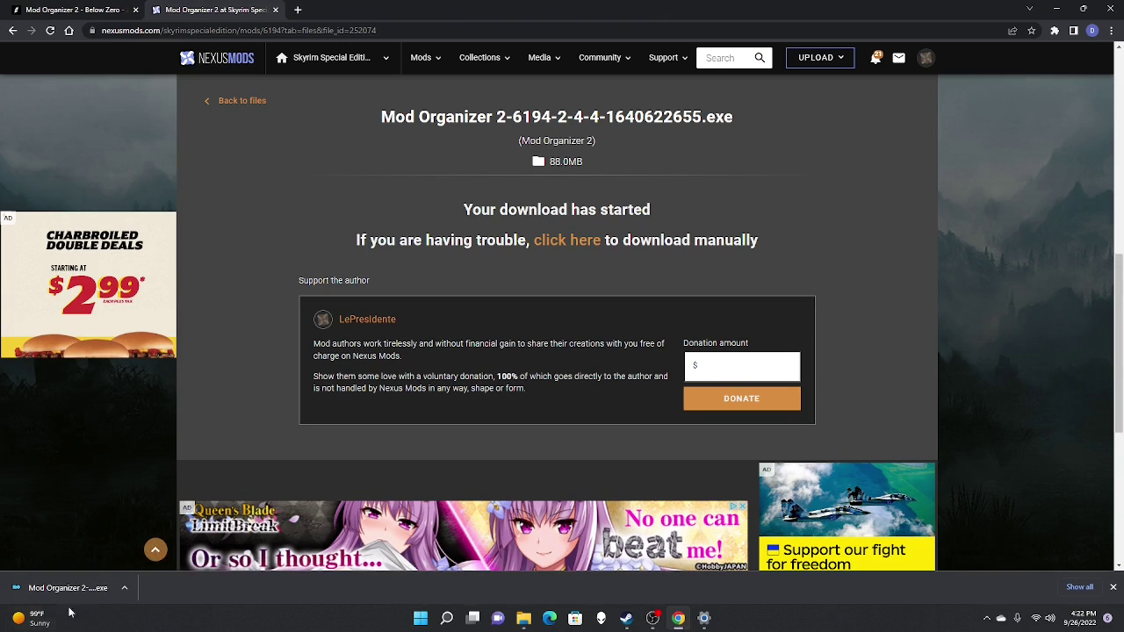
# Run the downloaded Mod Organizer 2 installer, allow it to make changes, and accept the license agreement
pyautogui.click(79, 595)
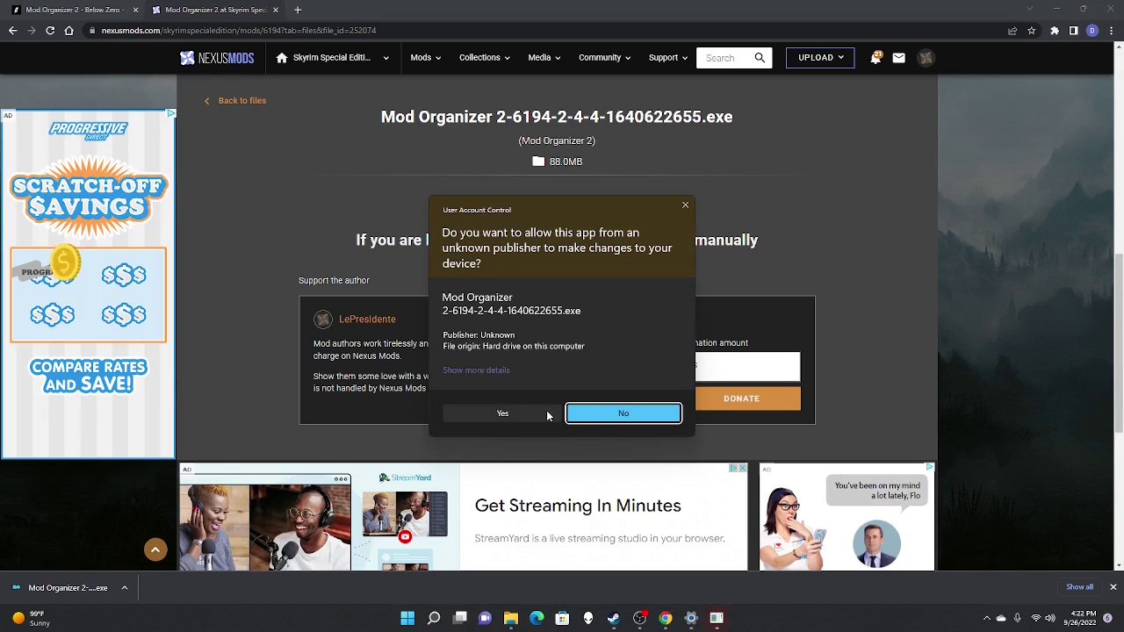
pyautogui.click(546, 413)
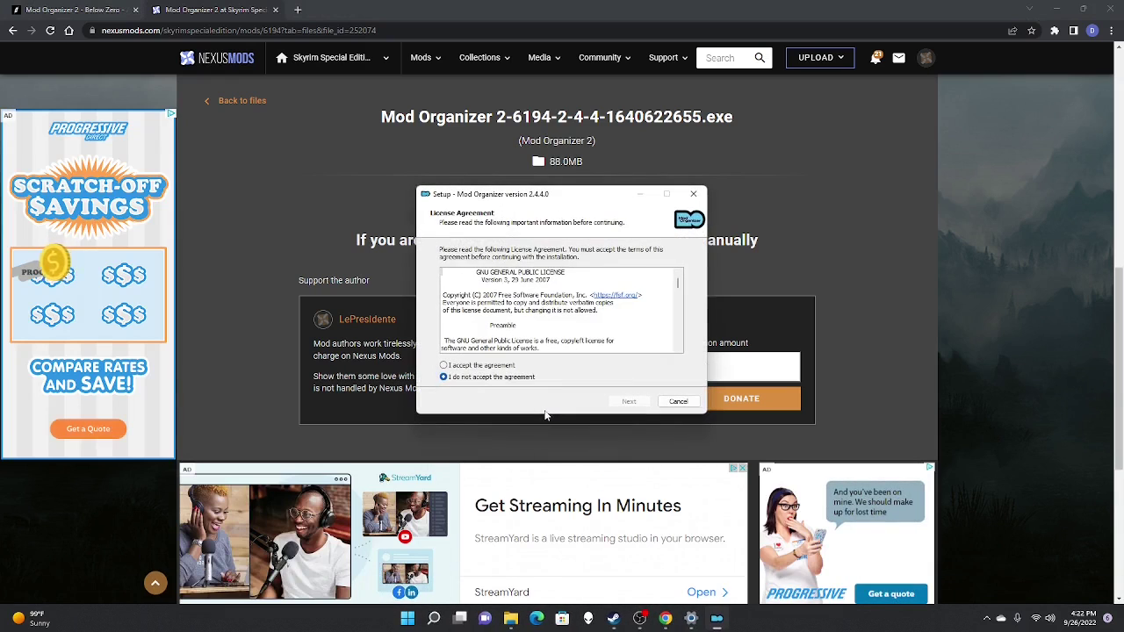
pyautogui.click(445, 365)
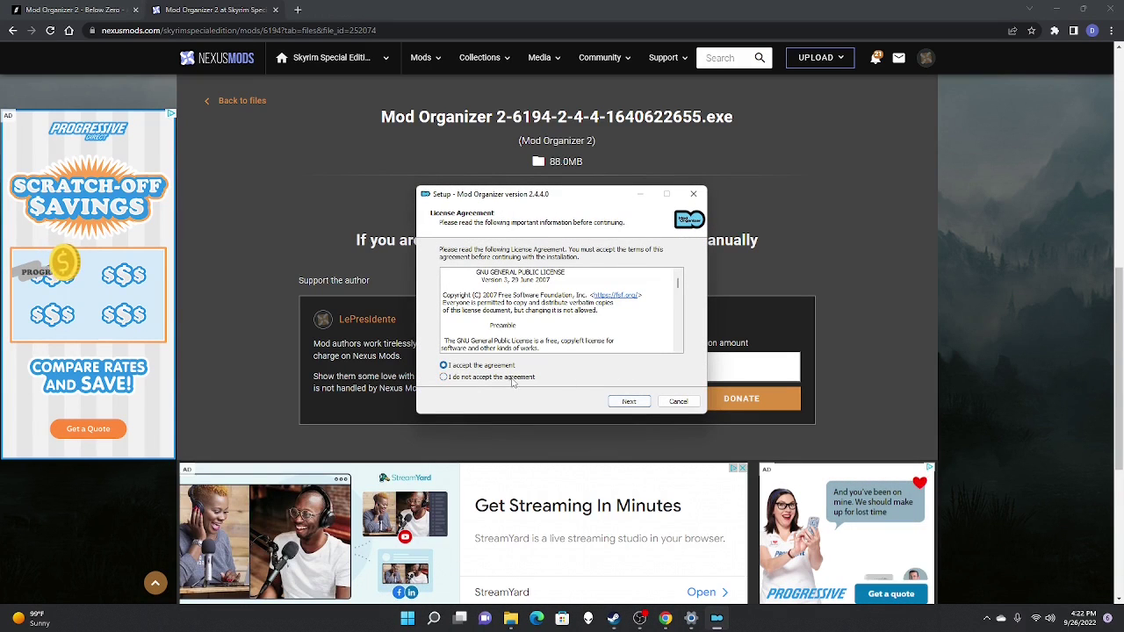
pyautogui.click(625, 402)
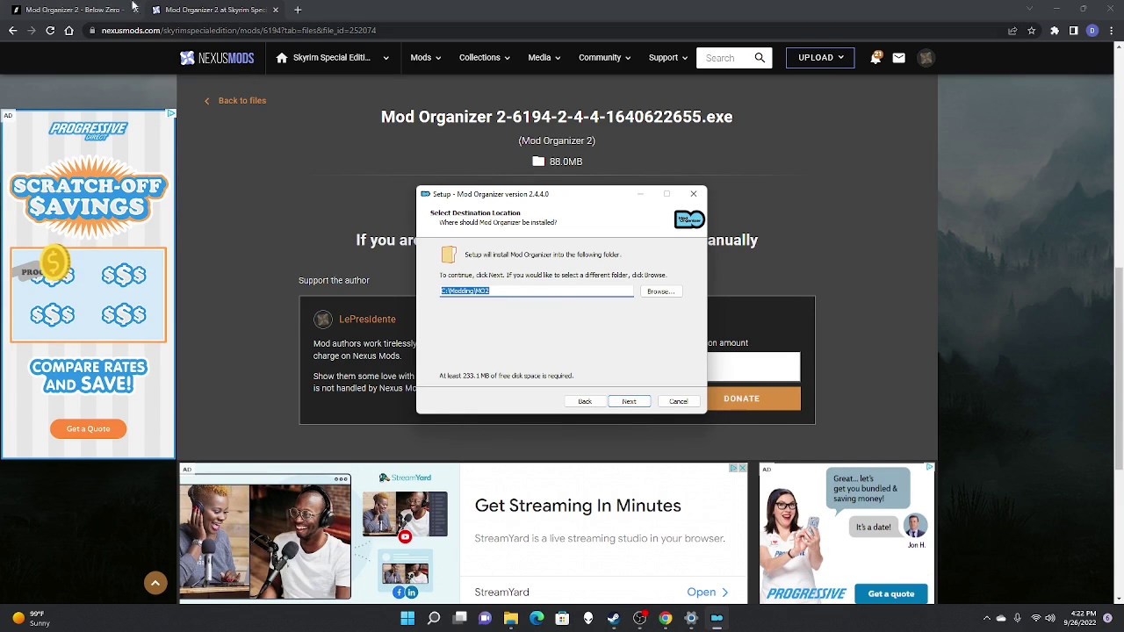
# Review the guide's rules for choosing the Mod Organizer 2 install location in Chrome
pyautogui.click(106, 10)
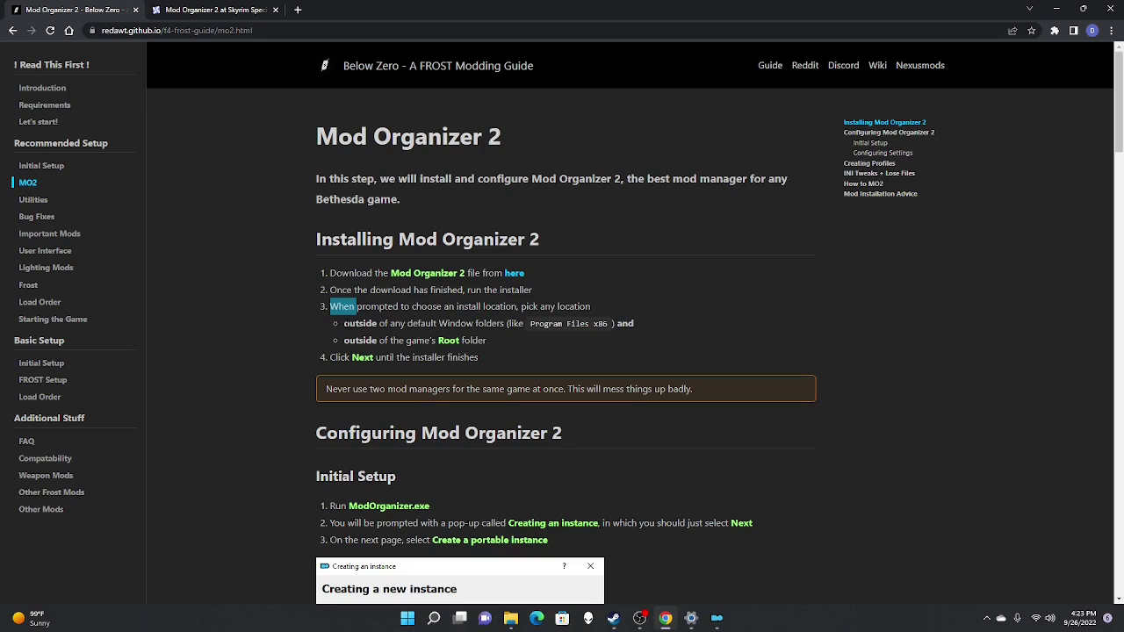
pyautogui.doubleClick(360, 324)
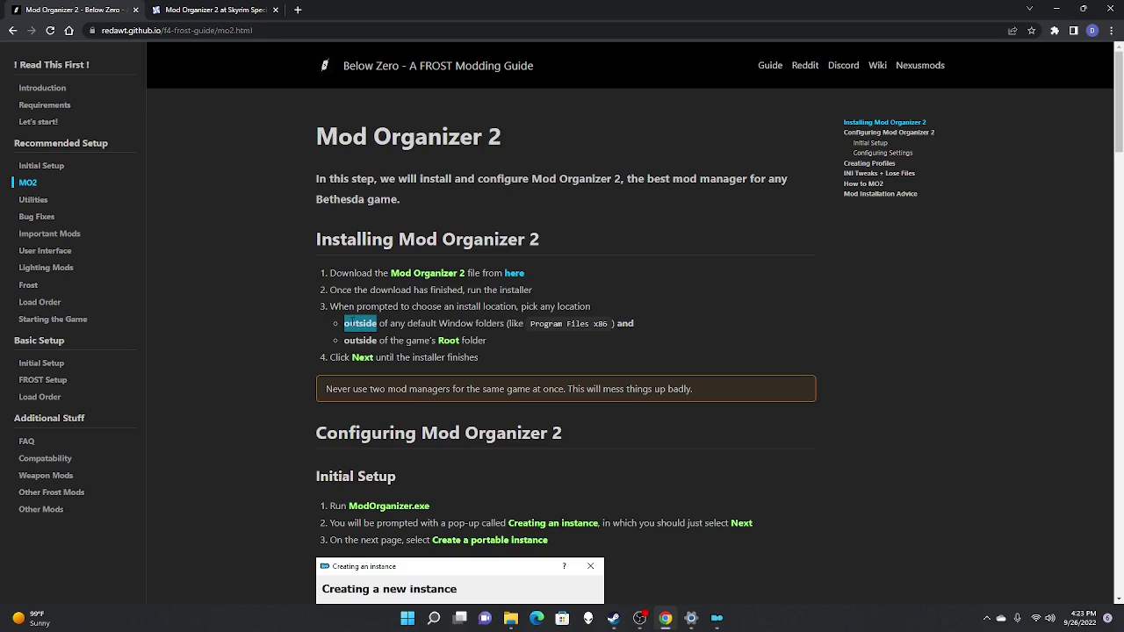
pyautogui.moveTo(369, 325); pyautogui.dragTo(616, 325)
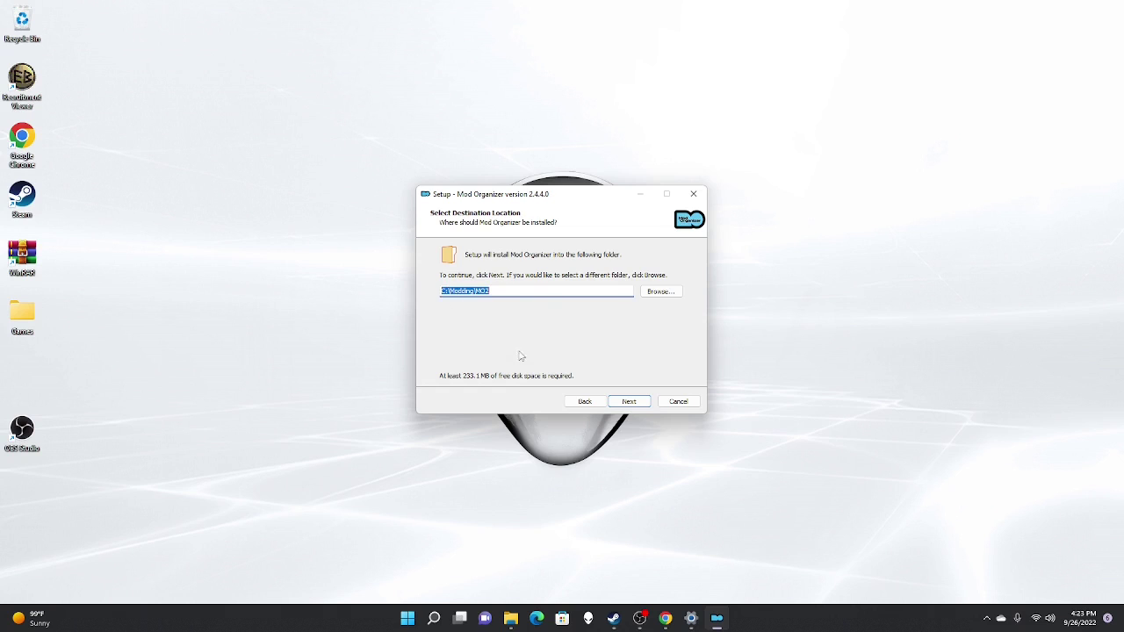
# Install Mod Organizer 2 to C:\Modding\MO2 with the recommended components, a Mod Organizer Start Menu folder and a desktop shortcut
pyautogui.click(639, 402)
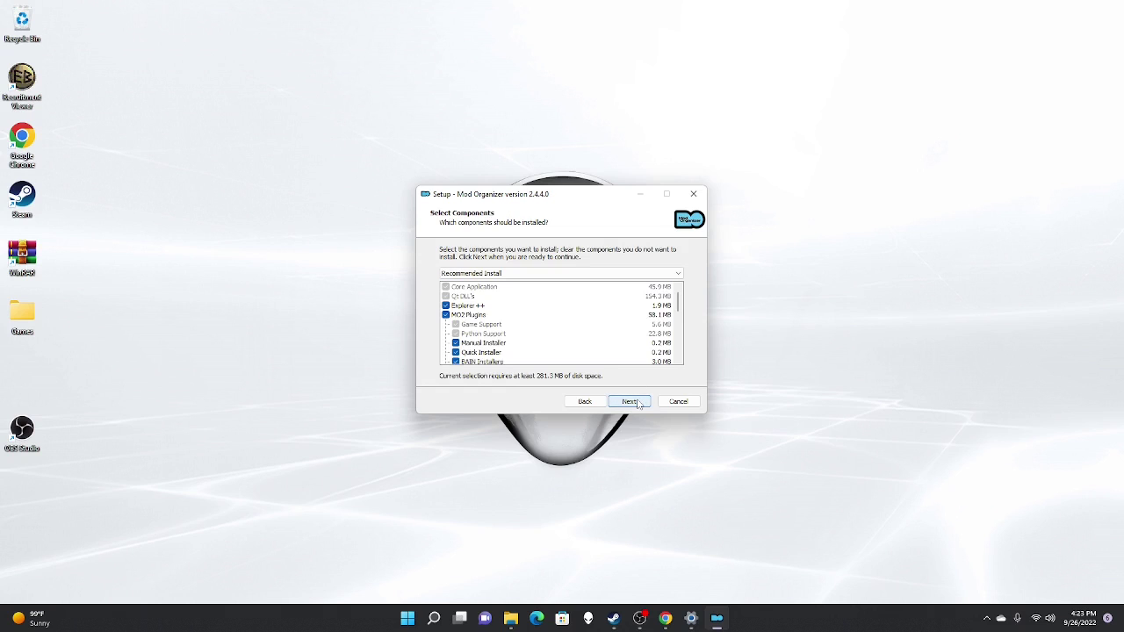
pyautogui.click(630, 401)
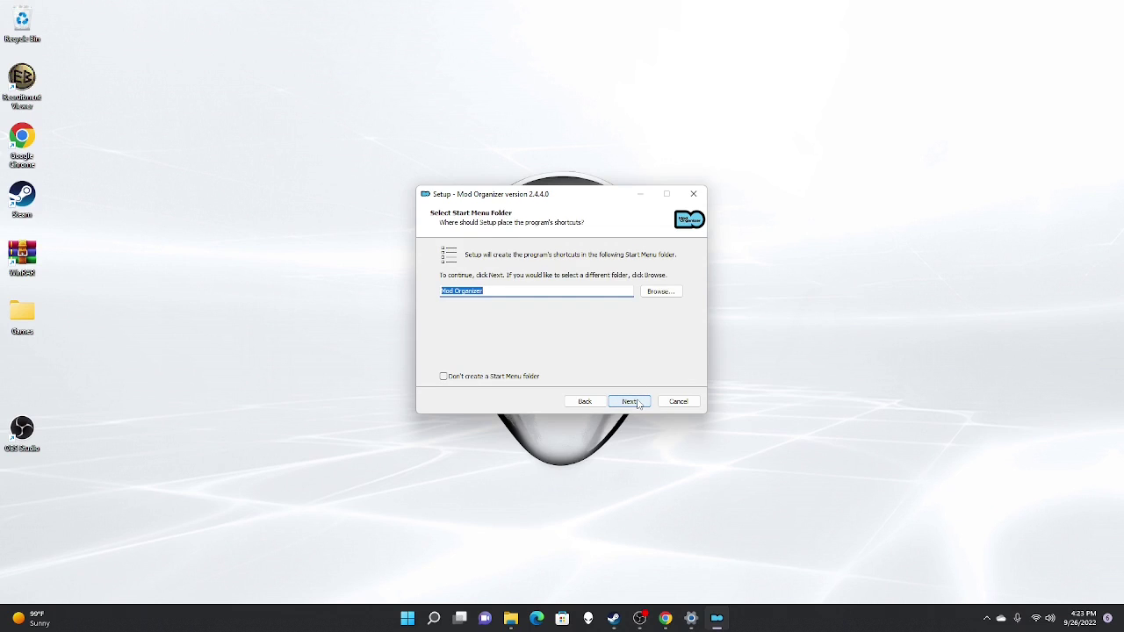
pyautogui.click(638, 402)
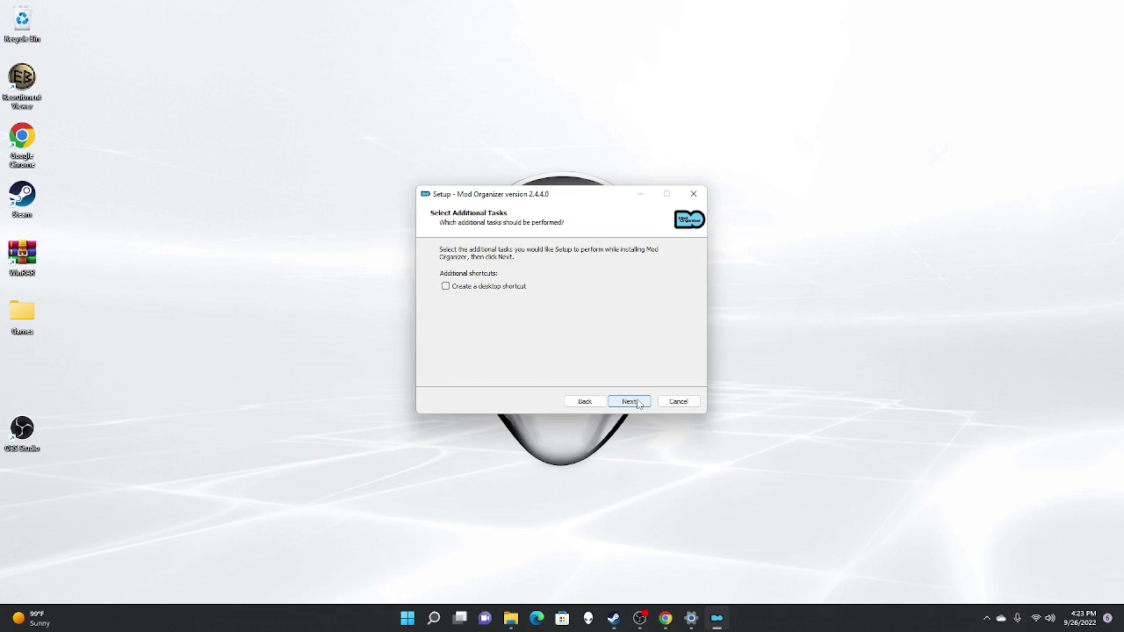
pyautogui.click(445, 286)
pyautogui.click(628, 402)
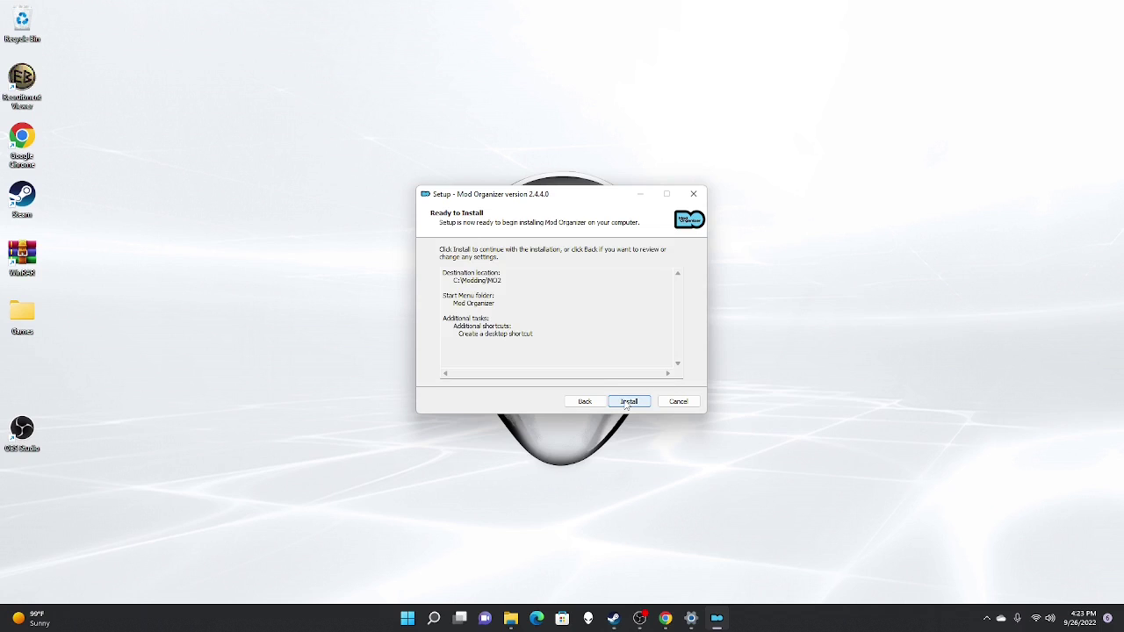
pyautogui.click(628, 401)
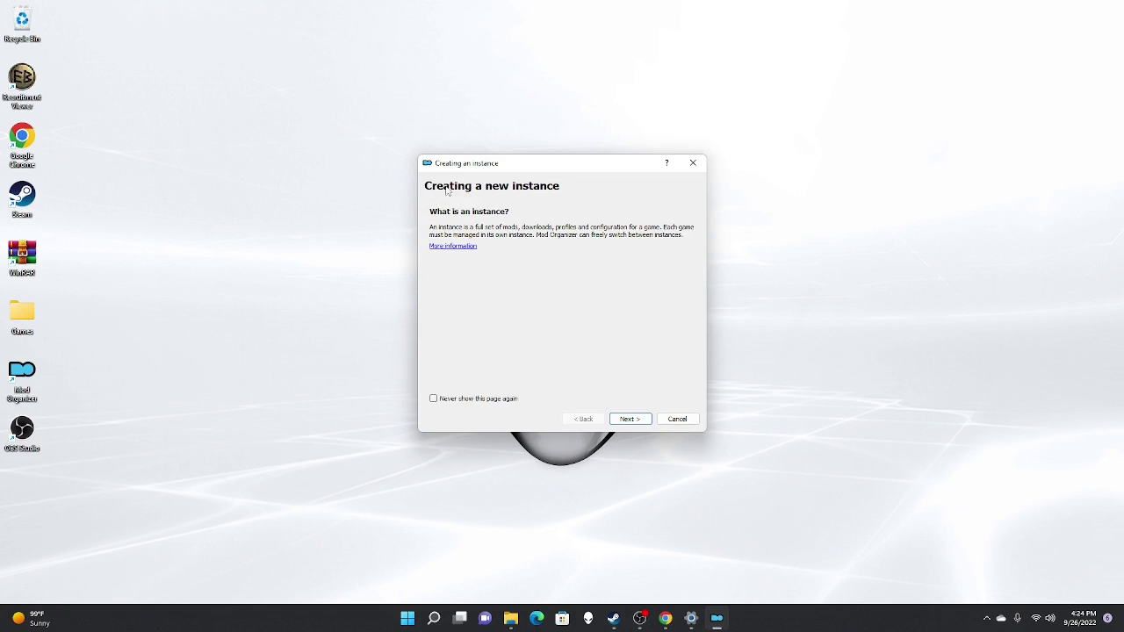
# Create a portable Fallout 4 instance in C:\Modding\MO2 linked to the Nexus account, and dismiss the first-start tutorial offer
pyautogui.click(625, 419)
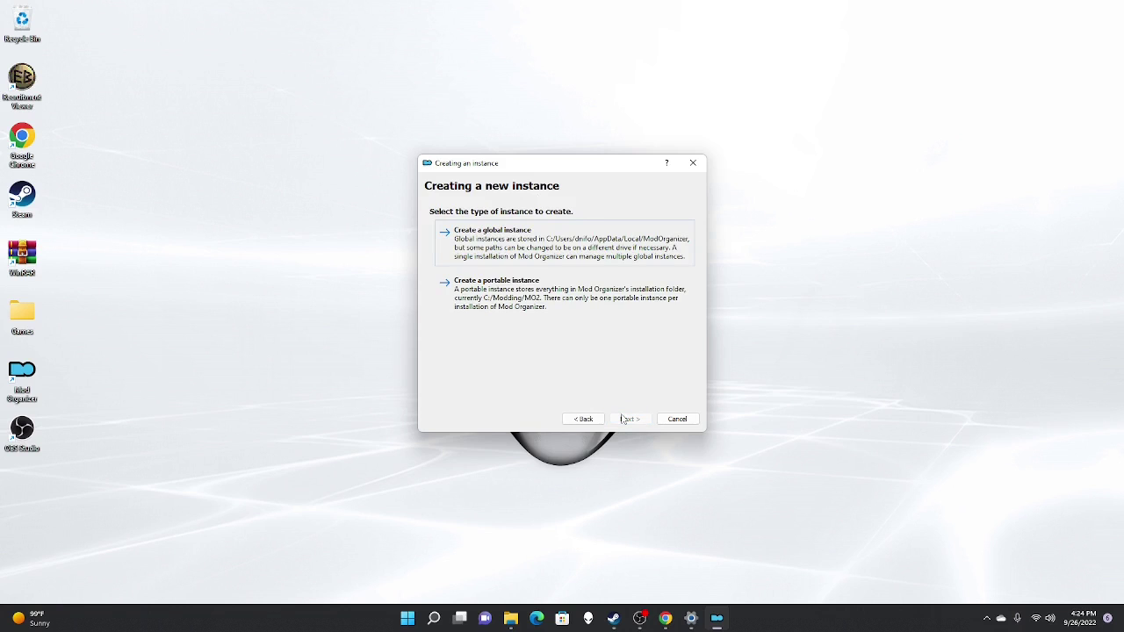
pyautogui.click(497, 292)
pyautogui.click(518, 242)
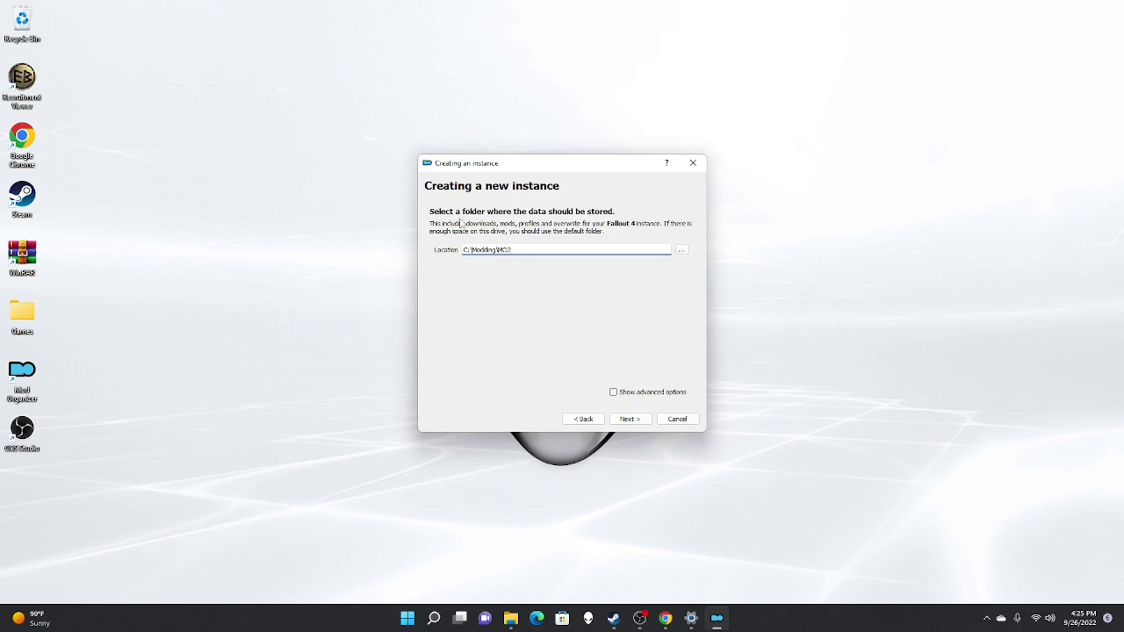
pyautogui.click(632, 423)
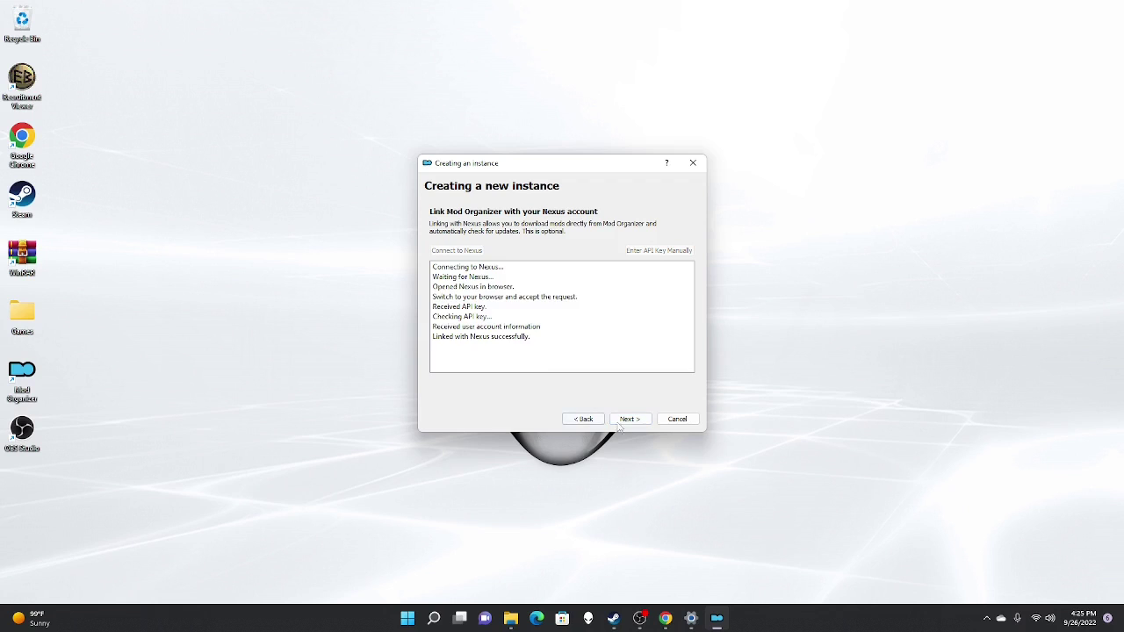
pyautogui.click(631, 419)
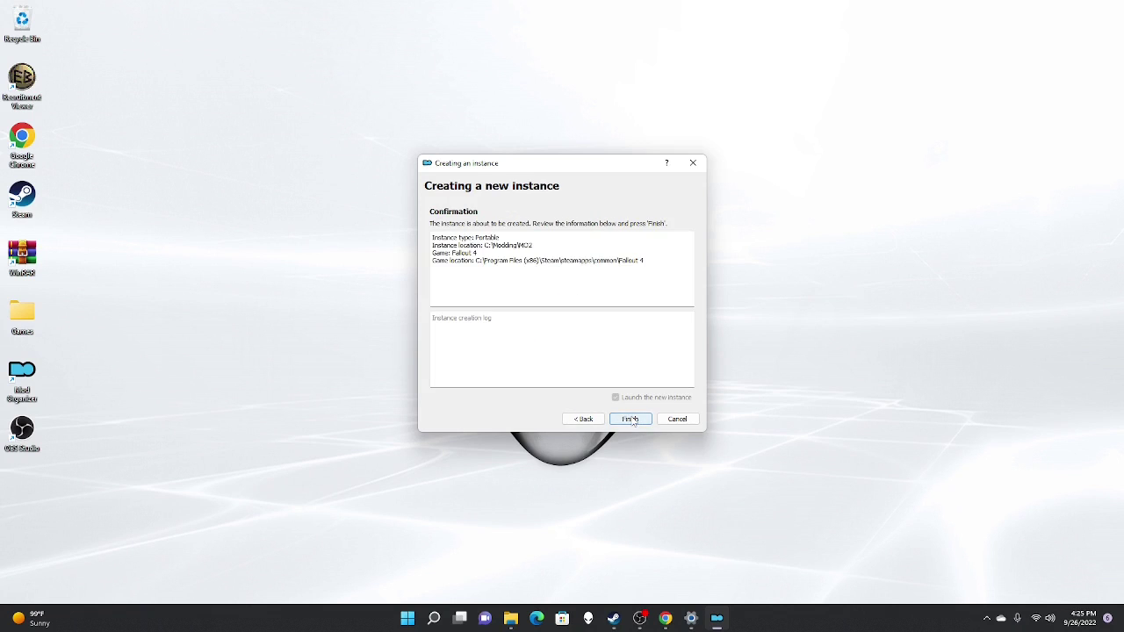
pyautogui.click(631, 419)
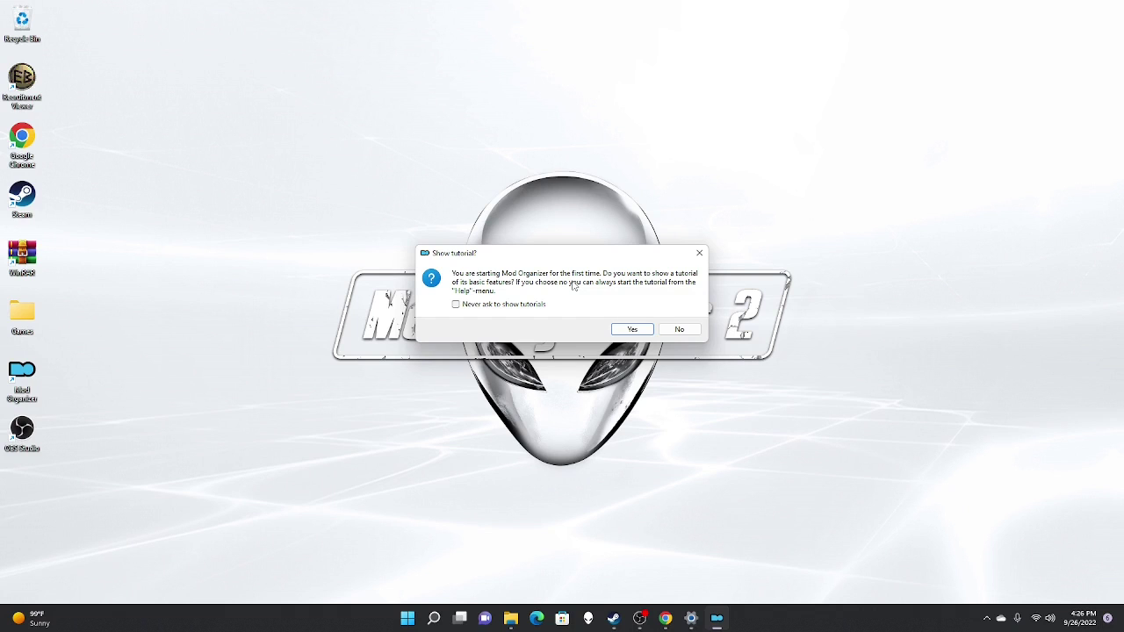
pyautogui.press('Escape')
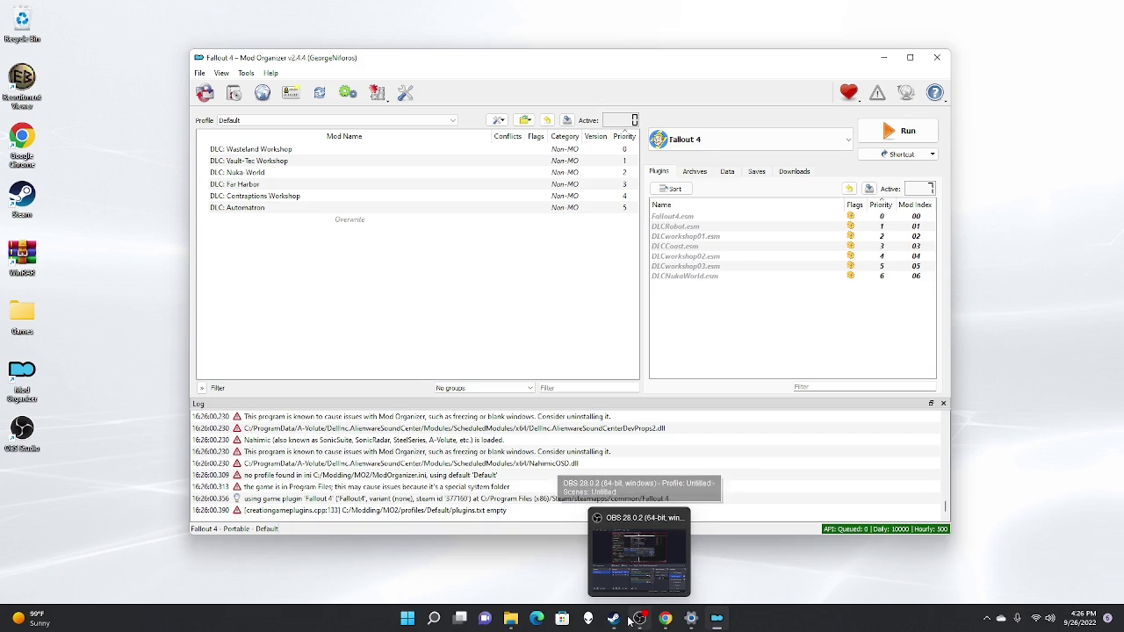
# Set the Mod Organizer interface style to vs15 Dark in the theme settings and apply it
pyautogui.click(674, 621)
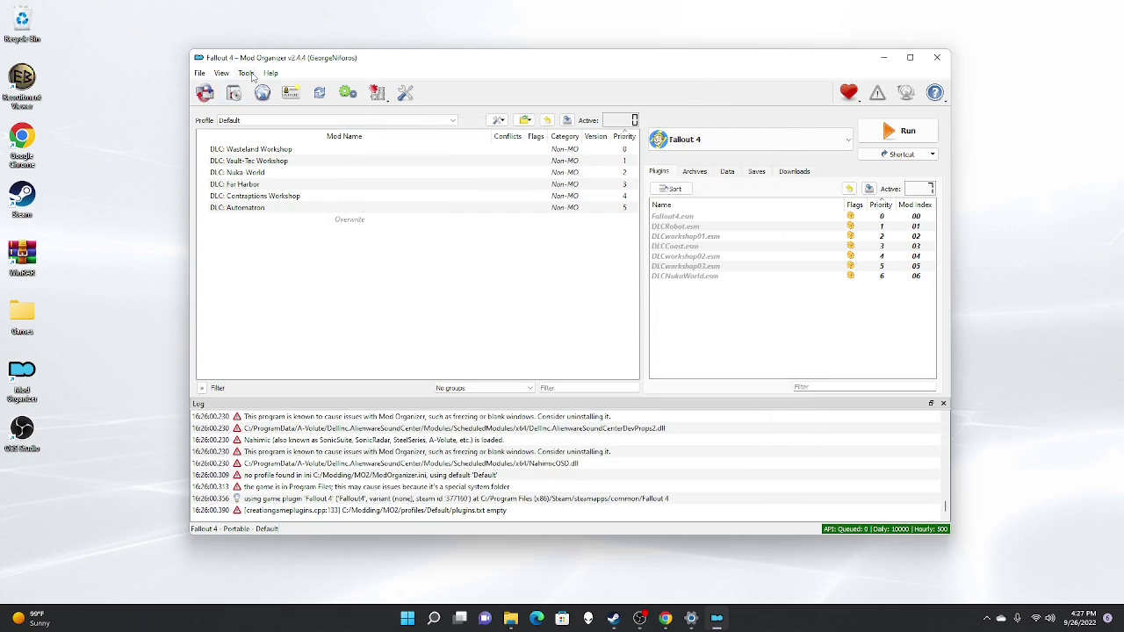
pyautogui.click(247, 72)
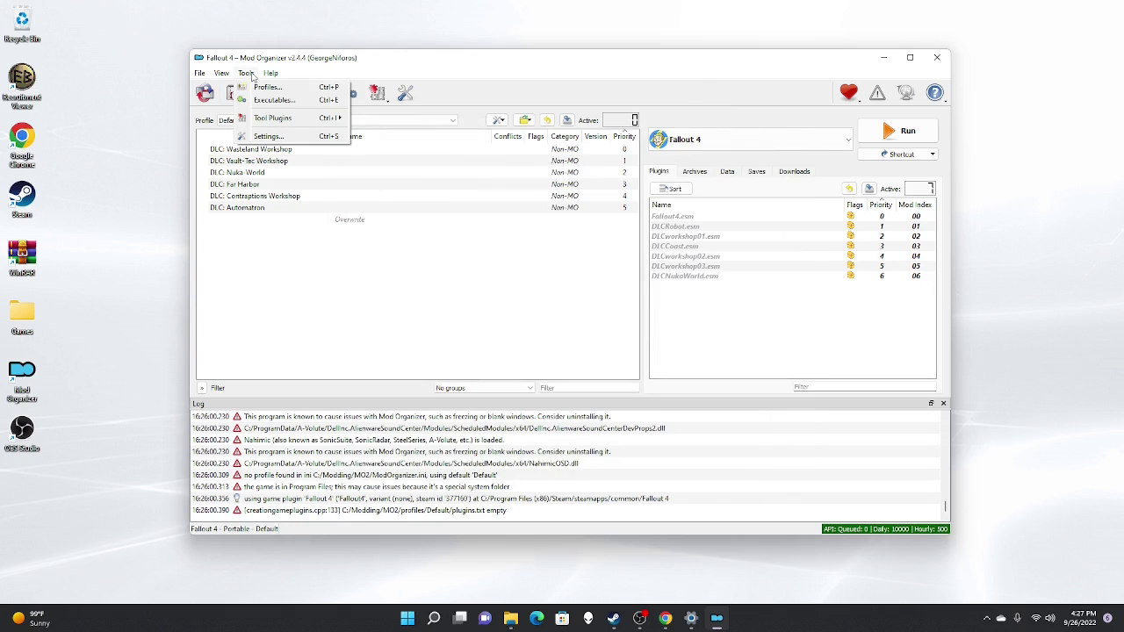
pyautogui.click(272, 140)
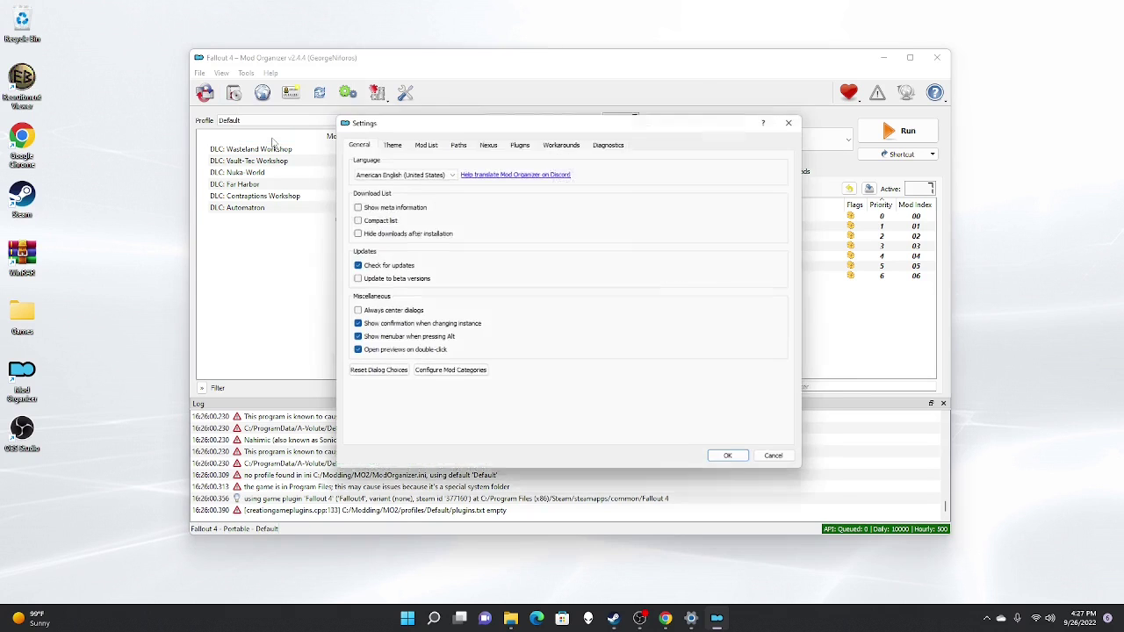
pyautogui.click(386, 145)
pyautogui.click(397, 173)
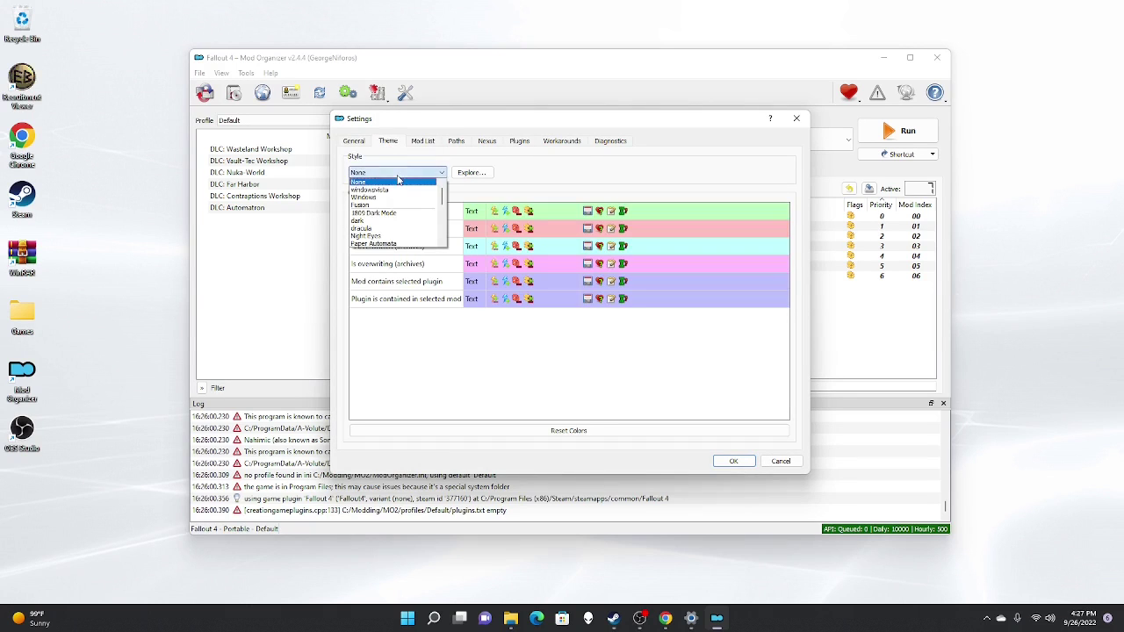
pyautogui.scroll(-4, 396, 189)
pyautogui.scroll(-2, 395, 189)
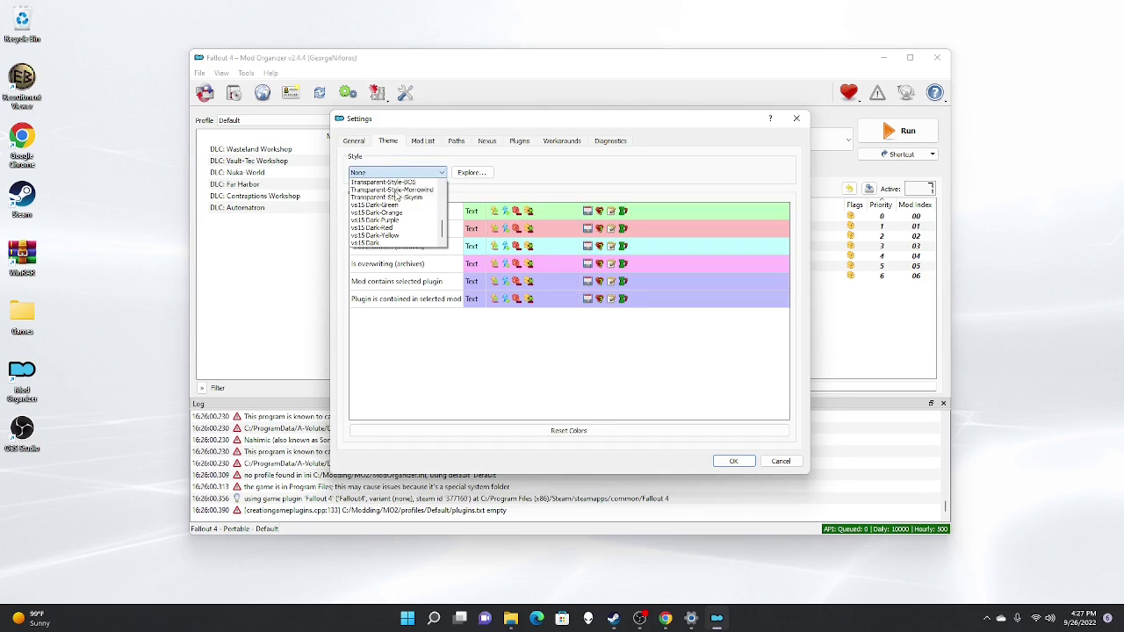
pyautogui.click(389, 245)
pyautogui.click(733, 461)
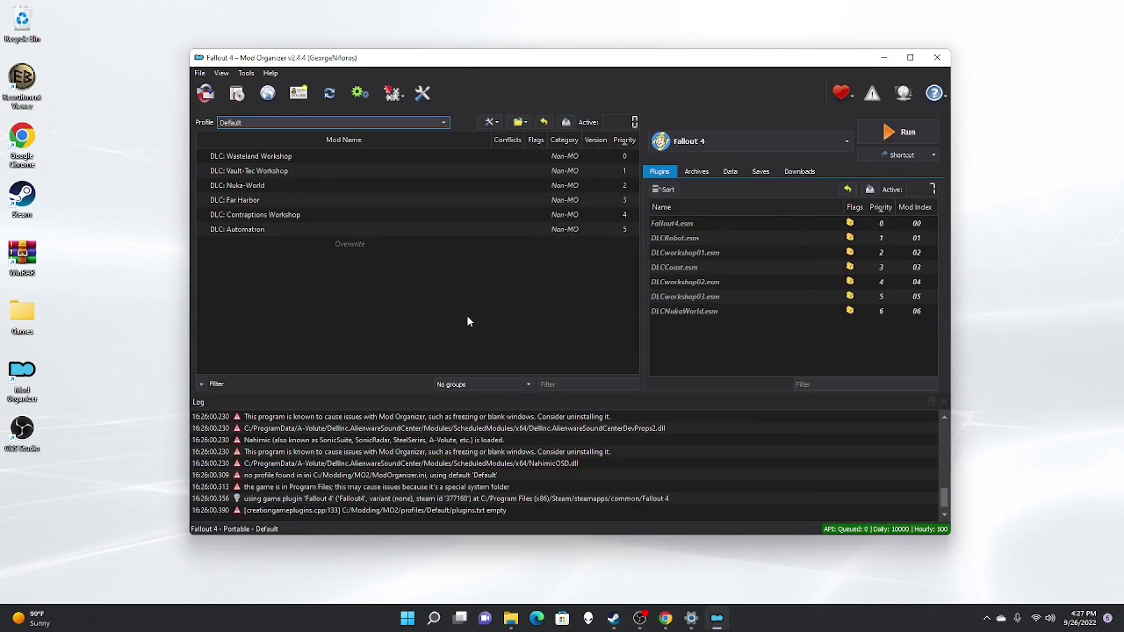
# Review the guide's Creating Profiles instructions in Chrome and return to Mod Organizer
pyautogui.hotkey('alt', 'Tab')
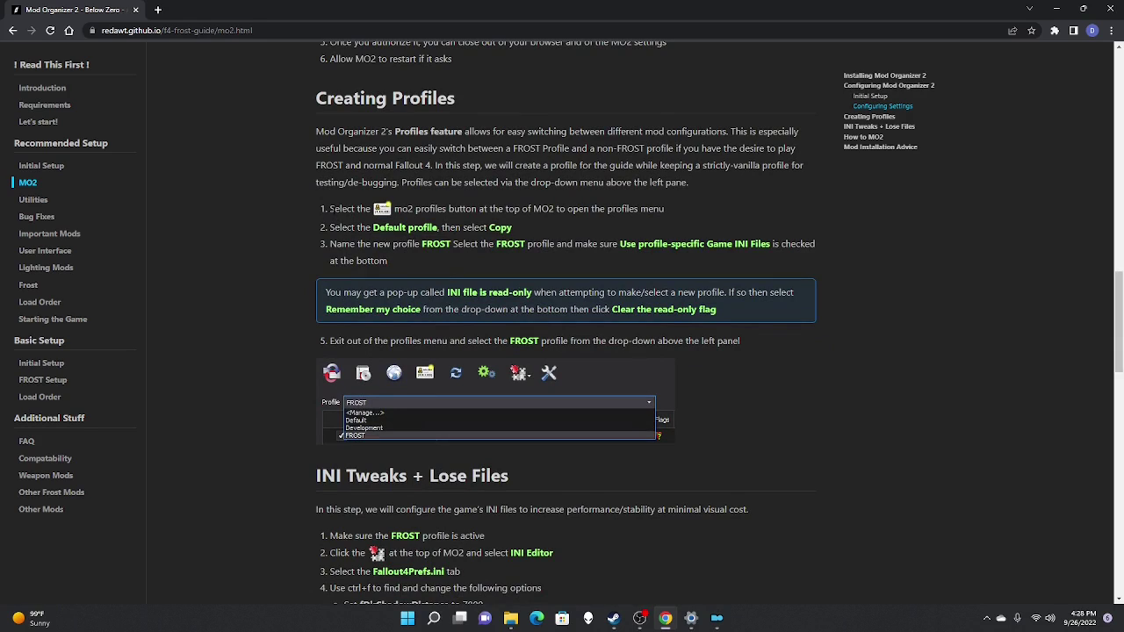
pyautogui.moveTo(330, 211); pyautogui.dragTo(640, 210)
pyautogui.click(1057, 7)
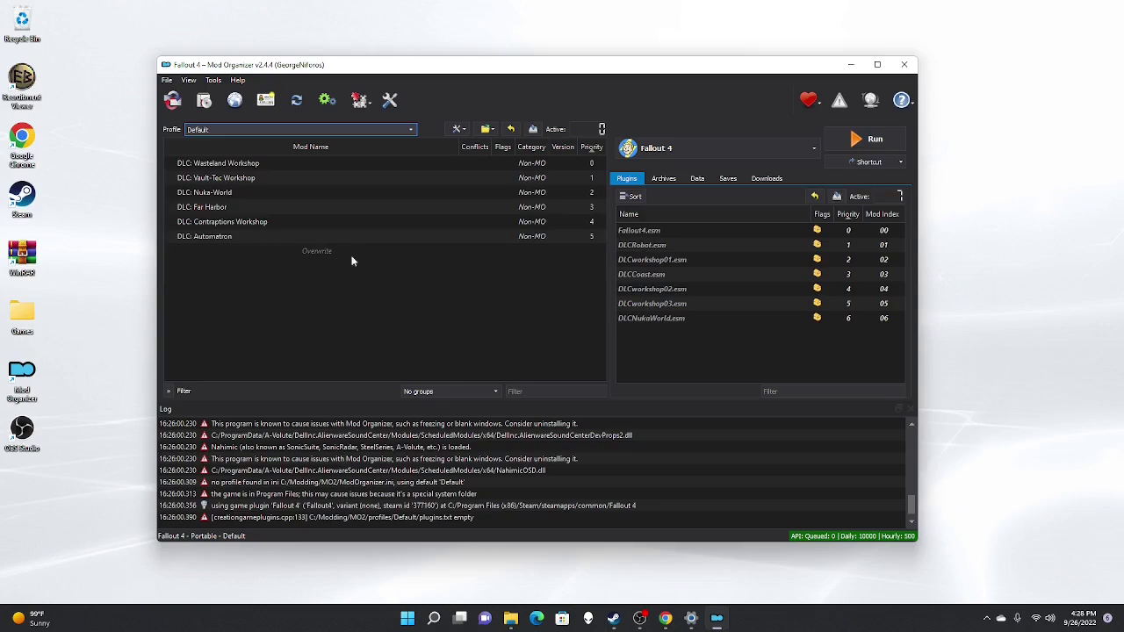
# Create a FROST profile as a copy of the Default profile, keep profile-specific game INI files enabled, and make it the active profile
pyautogui.click(278, 104)
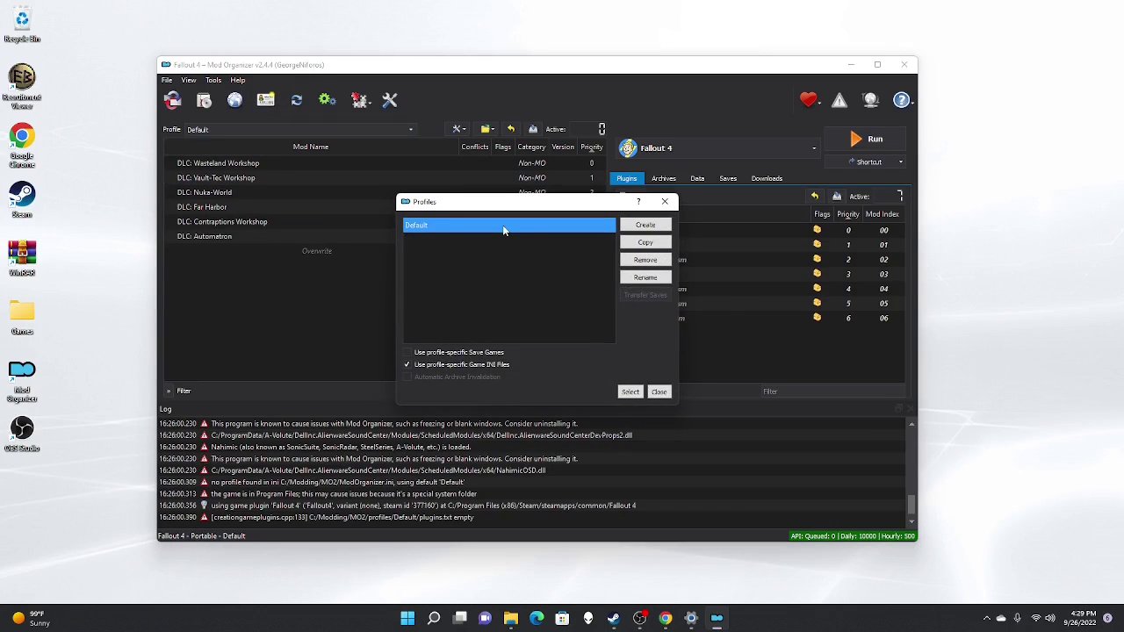
pyautogui.click(635, 245)
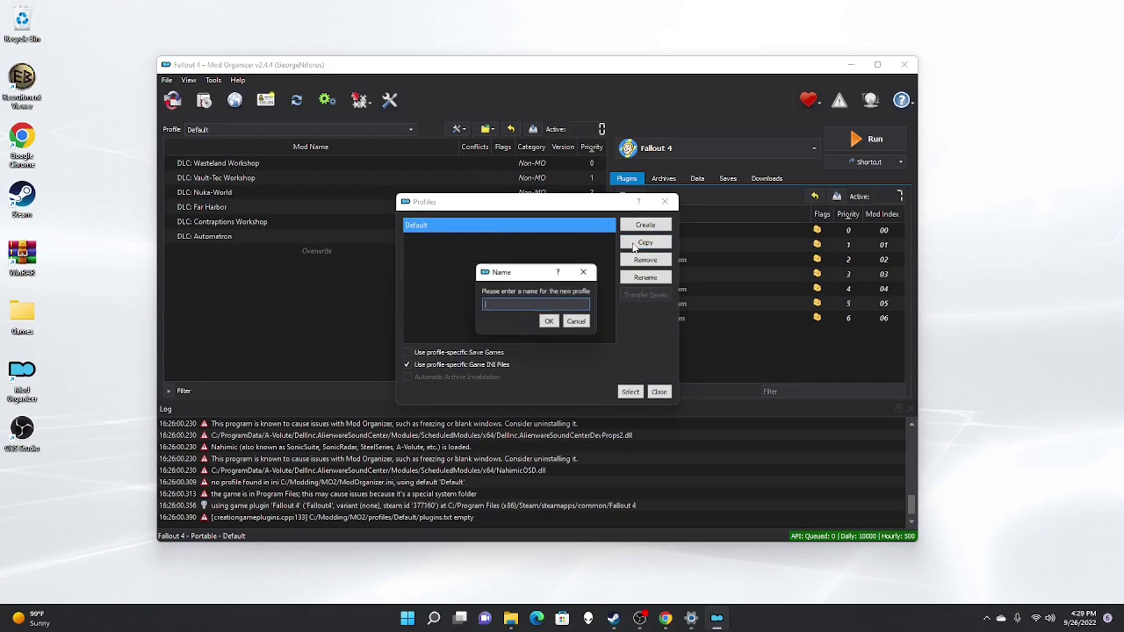
pyautogui.write('F')
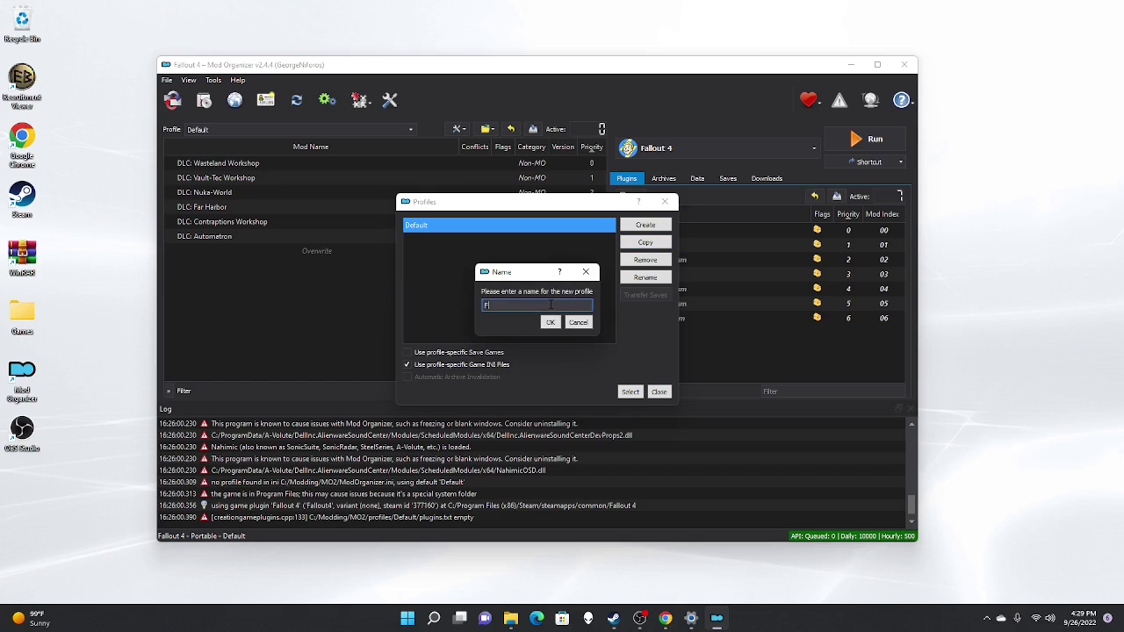
pyautogui.write('ROST')
pyautogui.click(550, 322)
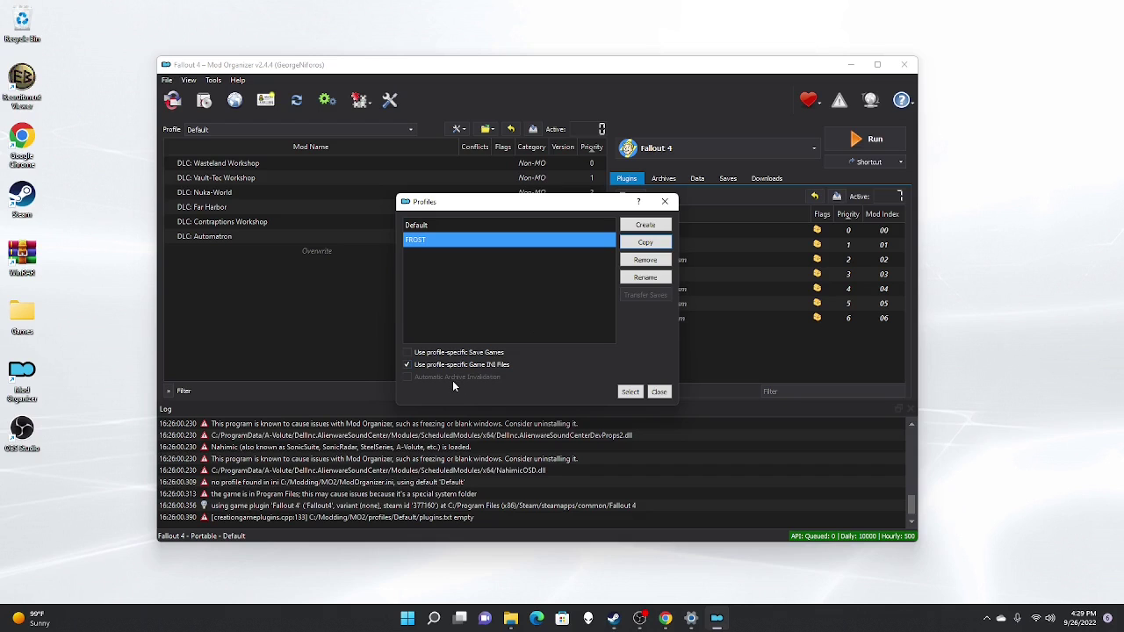
pyautogui.click(408, 365)
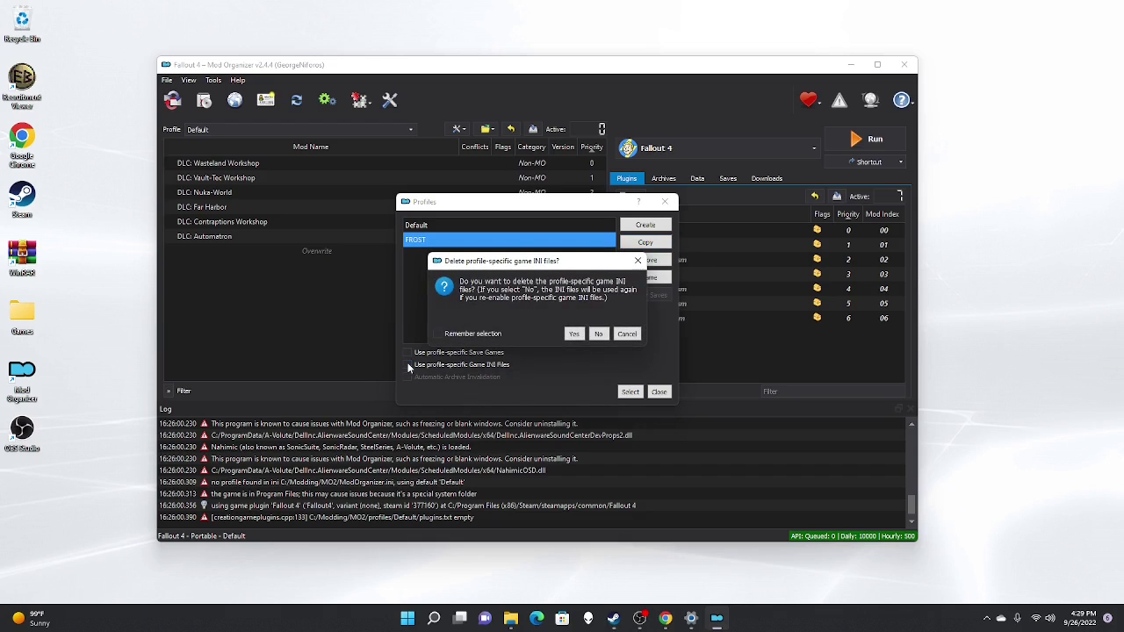
pyautogui.click(637, 260)
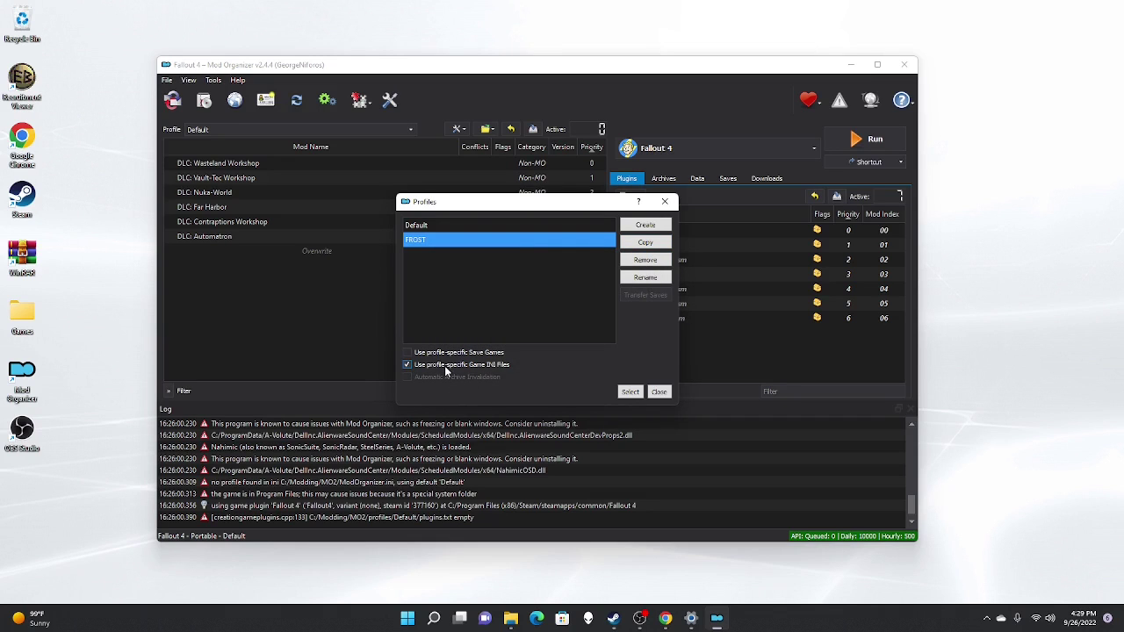
pyautogui.click(630, 392)
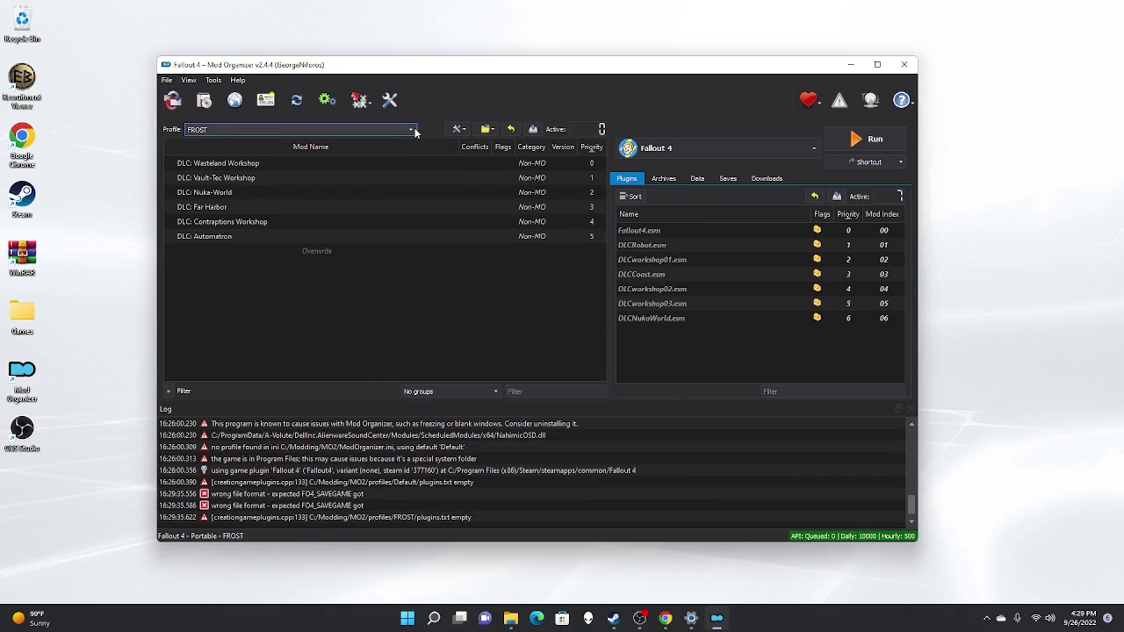
pyautogui.click(414, 131)
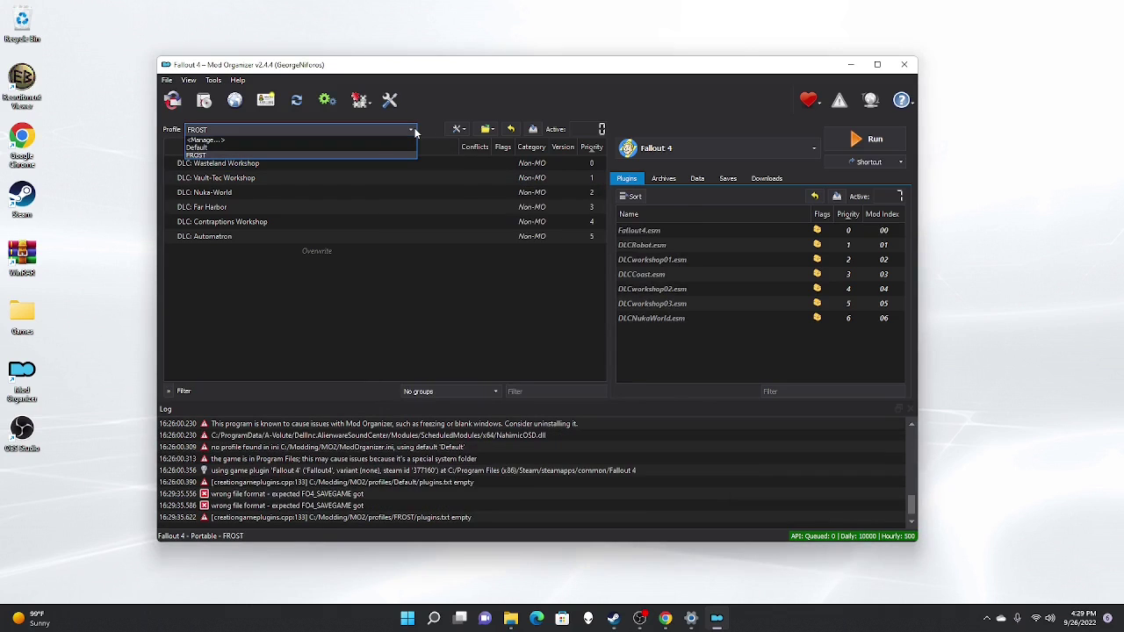
pyautogui.click(313, 156)
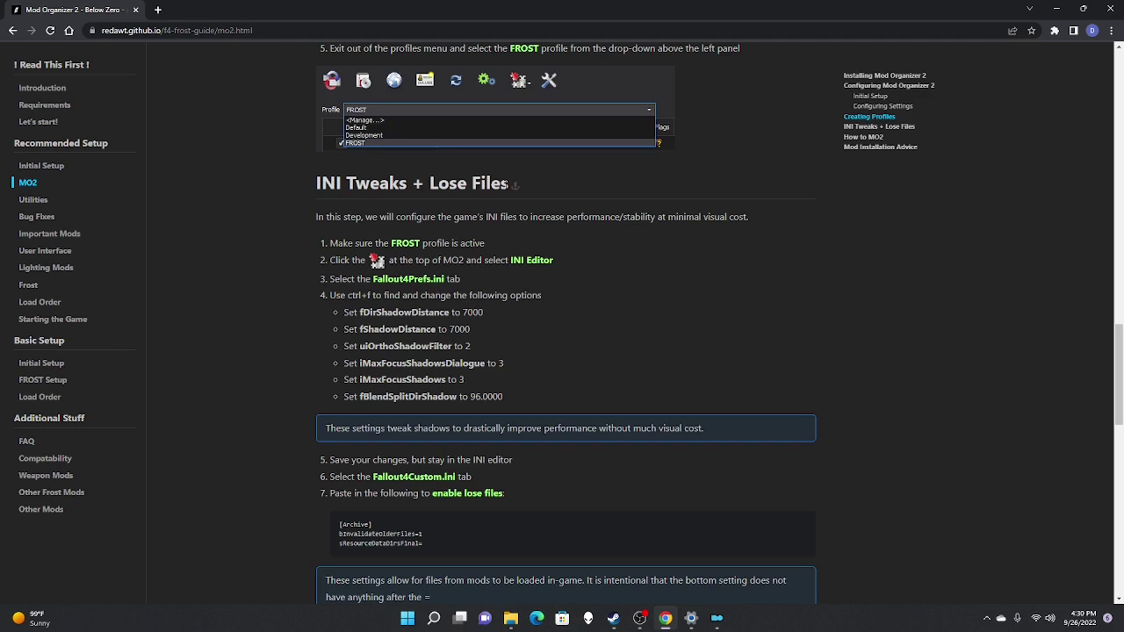
# Read the guide's INI tweaks introduction, return to Mod Organizer and open fallout4prefs.ini in the INI Editor
pyautogui.moveTo(315, 217); pyautogui.dragTo(769, 218)
pyautogui.click(1029, 8)
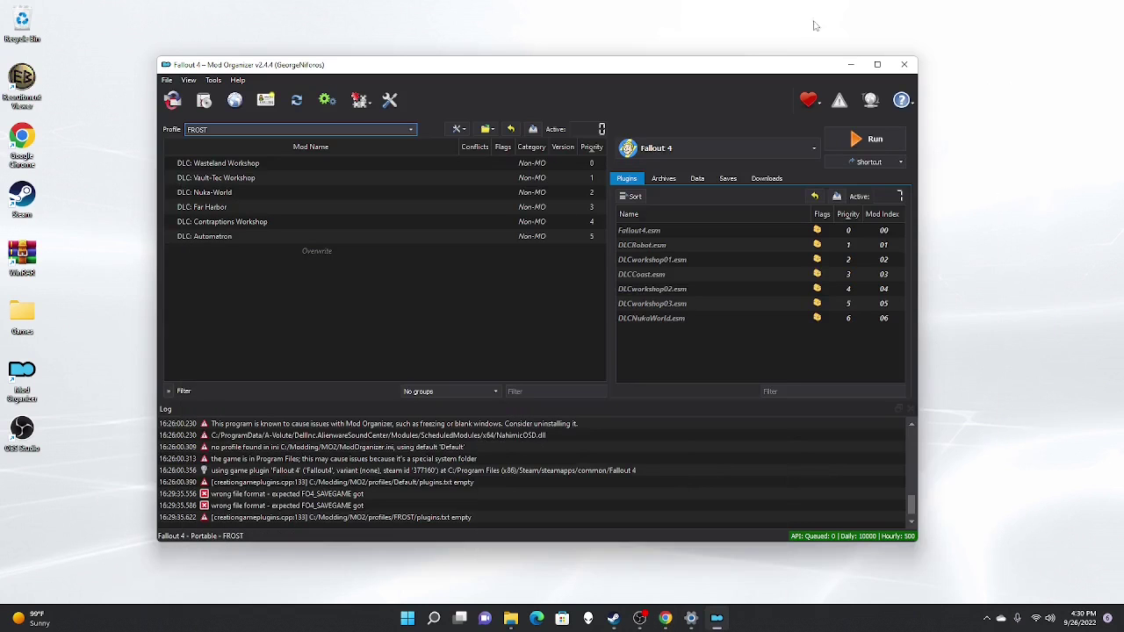
pyautogui.click(369, 105)
pyautogui.click(378, 137)
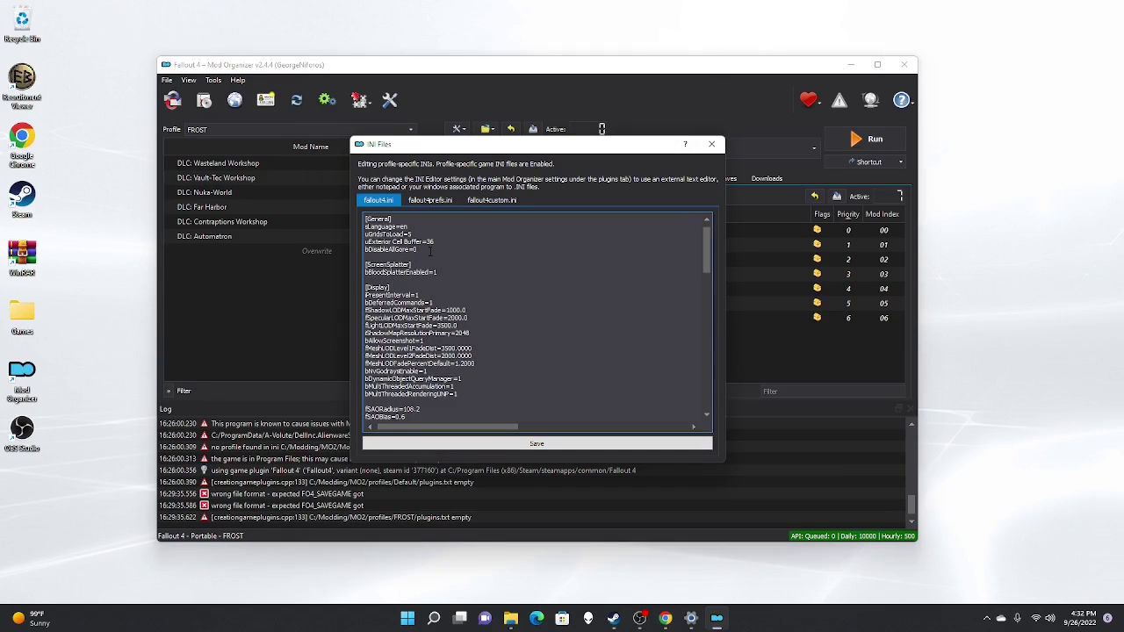
pyautogui.click(431, 201)
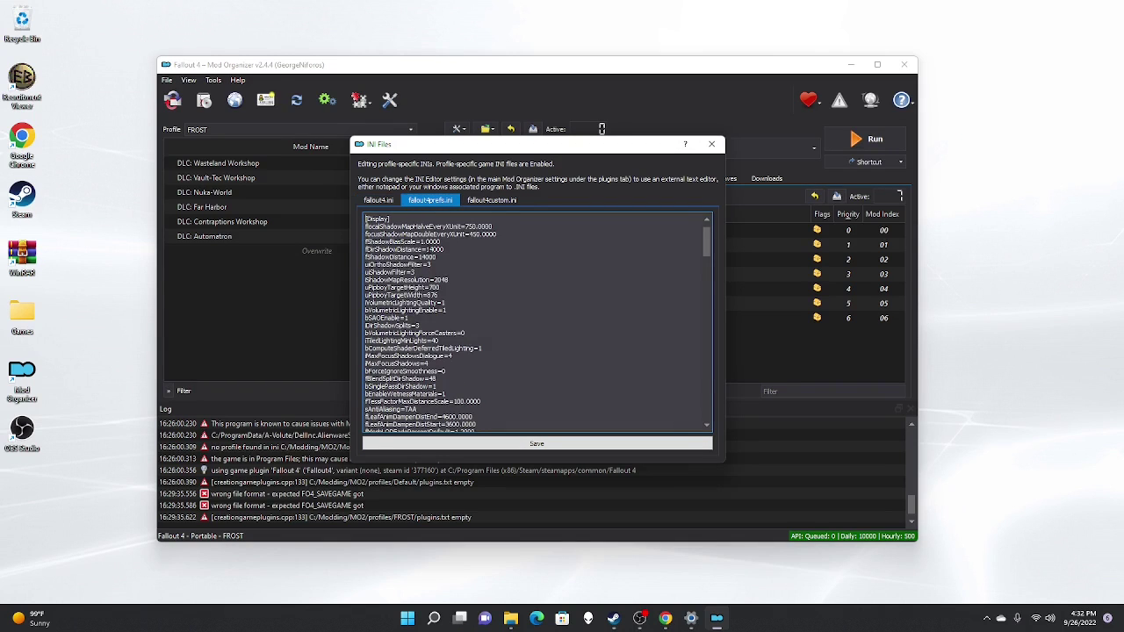
# Set fDirShadowDistance and fShadowDistance to 7000 and uiOrthoShadowFilter to 2 in fallout4prefs.ini
pyautogui.moveTo(426, 249); pyautogui.dragTo(446, 249)
pyautogui.write('7000')
pyautogui.moveTo(419, 256); pyautogui.dragTo(438, 256)
pyautogui.write('7000')
# Set iMaxFocusShadowsDialogue and iMaxFocusShadows to 3 in fallout4prefs.ini
pyautogui.moveTo(454, 355); pyautogui.dragTo(365, 356)
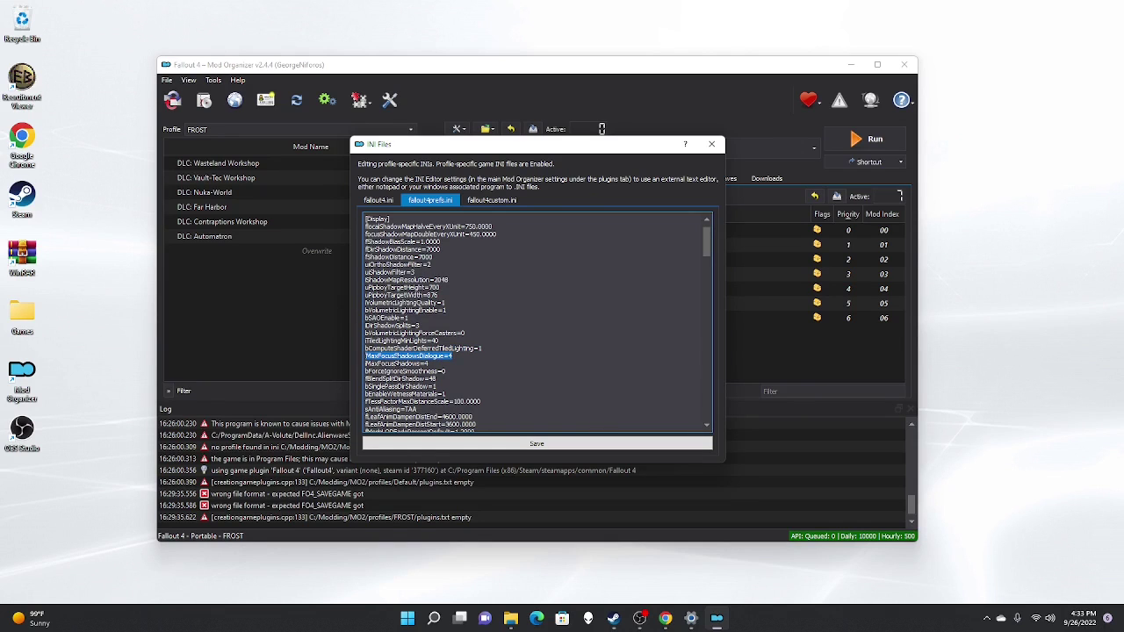
pyautogui.click(463, 360)
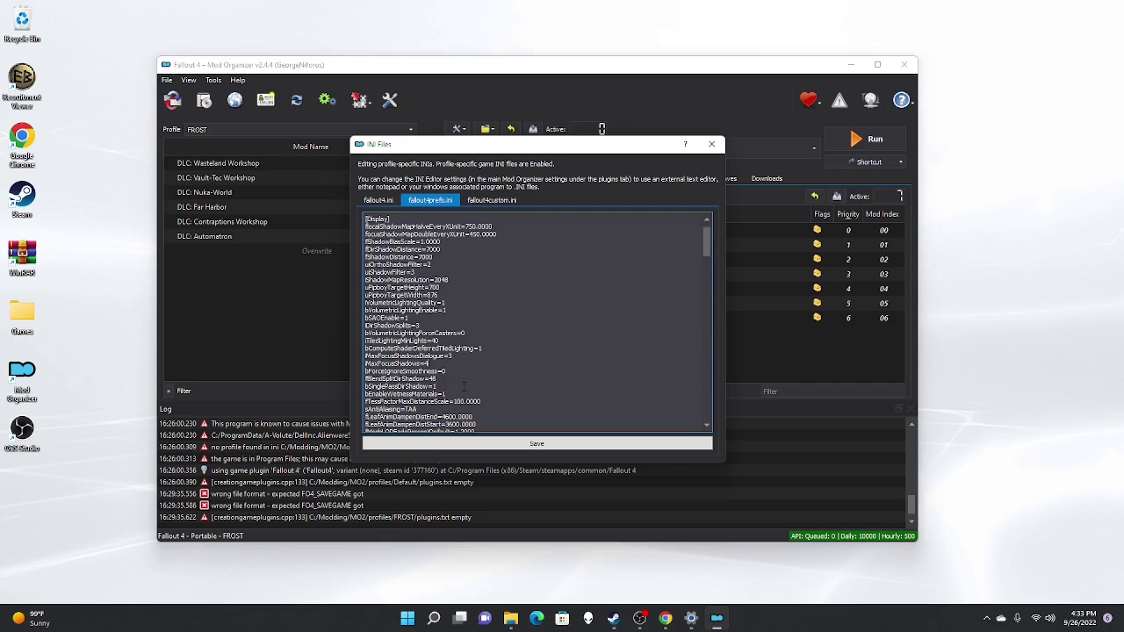
pyautogui.press('BackSpace')
pyautogui.write('3')
# Set fBlendSplitDirShadow to 96.0000 and save fallout4prefs.ini
pyautogui.press('Down')
pyautogui.press('Down')
pyautogui.press('Home')
pyautogui.hotkey('shift', 'End')
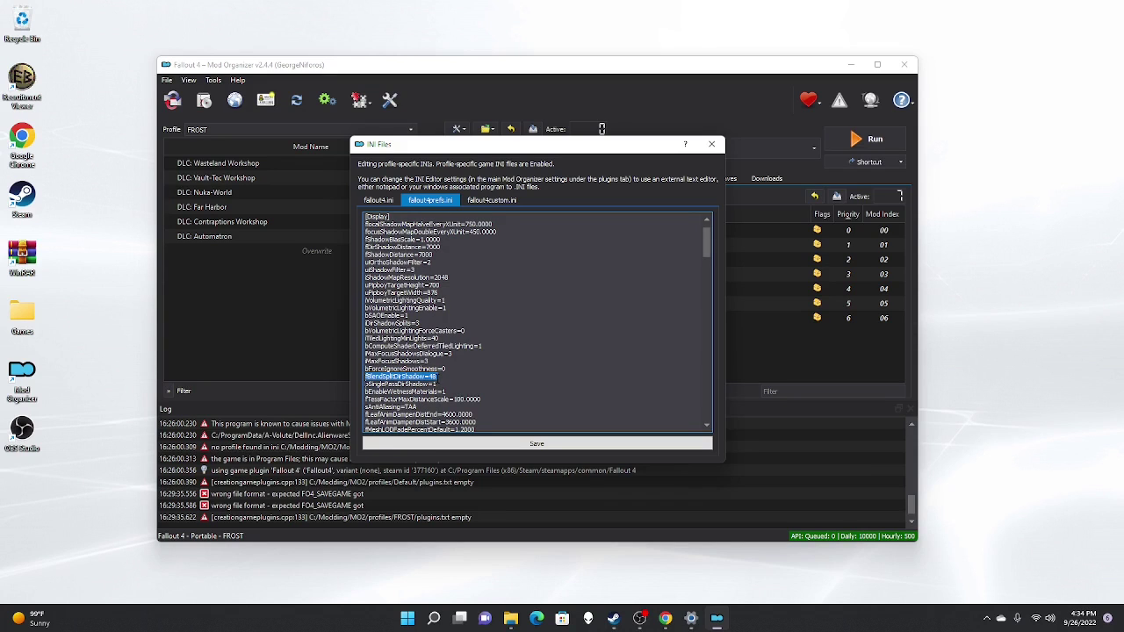
pyautogui.press('BackSpace')
pyautogui.press('BackSpace')
pyautogui.write('96.00')
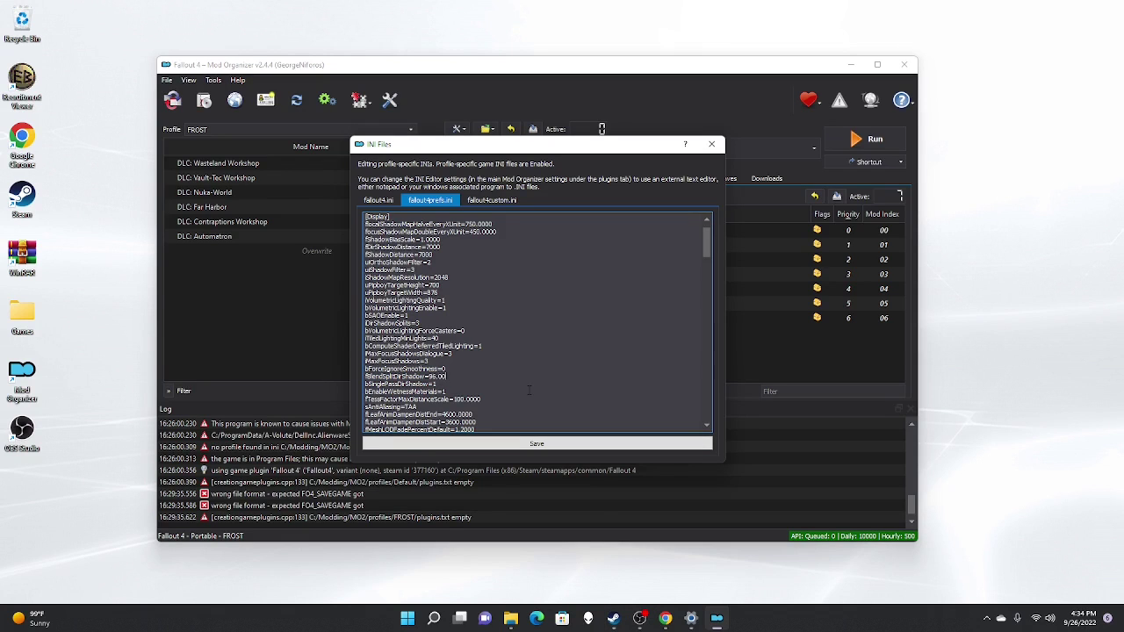
pyautogui.write('00')
pyautogui.click(535, 445)
# Copy the three-line [Archive] block for loose files from the guide in Chrome and return to Mod Organizer
pyautogui.hotkey('alt', 'Tab')
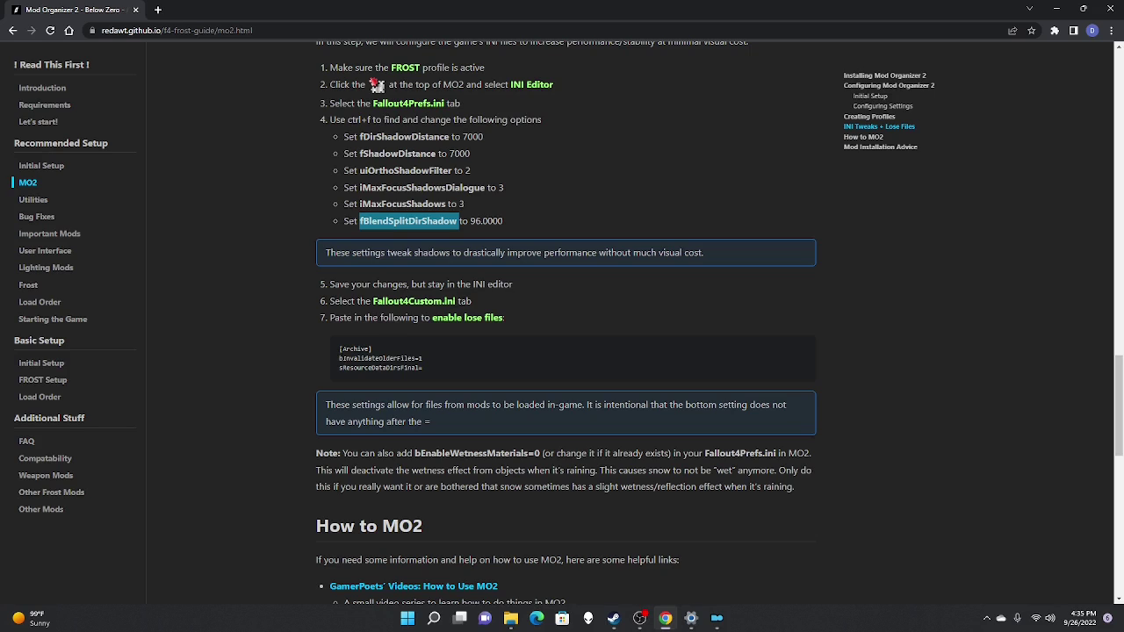
pyautogui.moveTo(339, 348); pyautogui.dragTo(436, 373)
pyautogui.rightClick(394, 364)
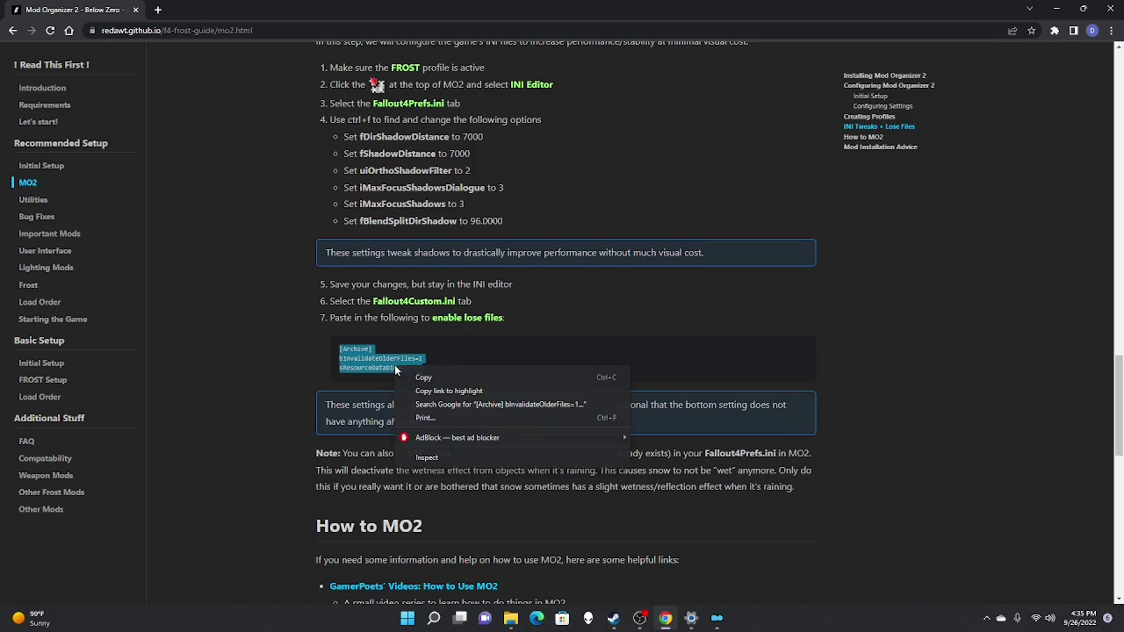
pyautogui.click(418, 378)
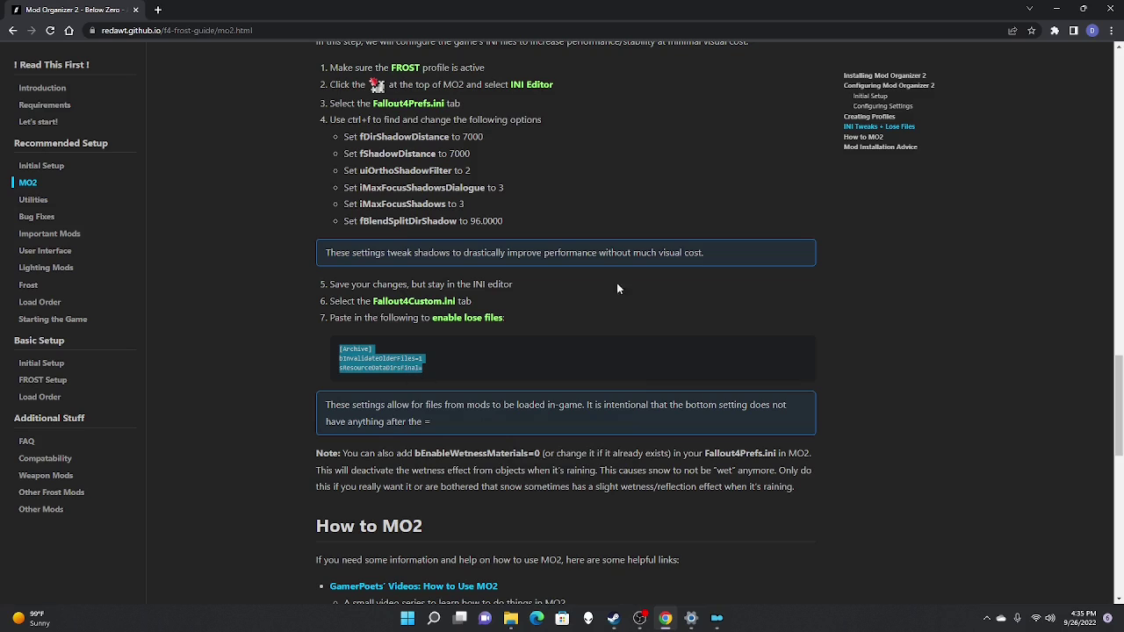
pyautogui.hotkey('alt', 'Tab')
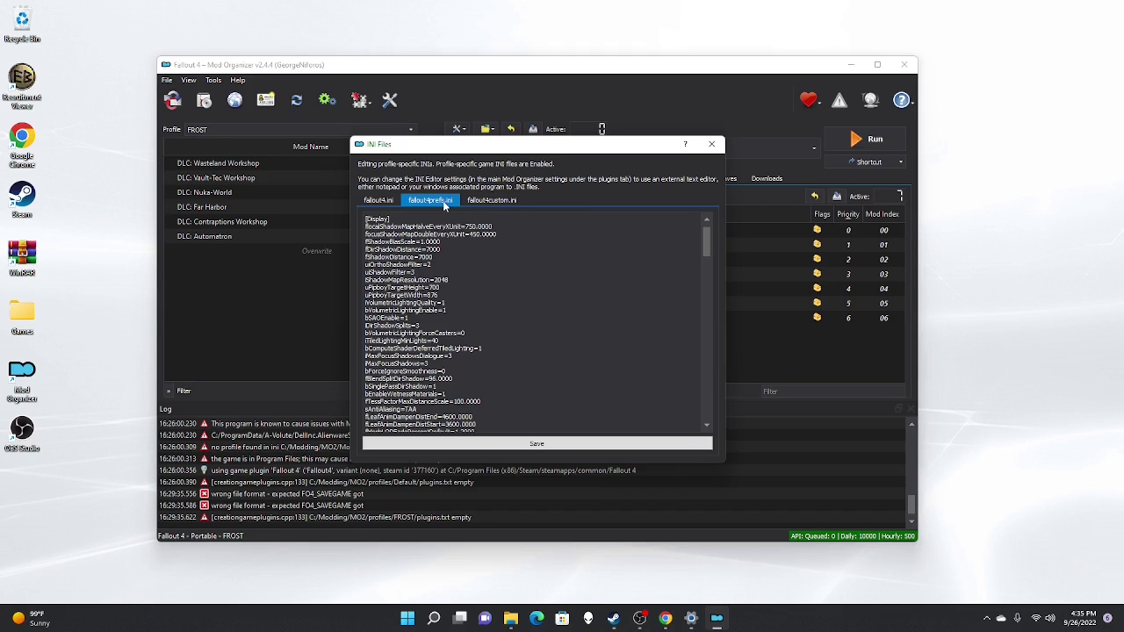
# Paste the copied [Archive] lines into fallout4custom.ini and save the file
pyautogui.click(490, 201)
pyautogui.rightClick(446, 237)
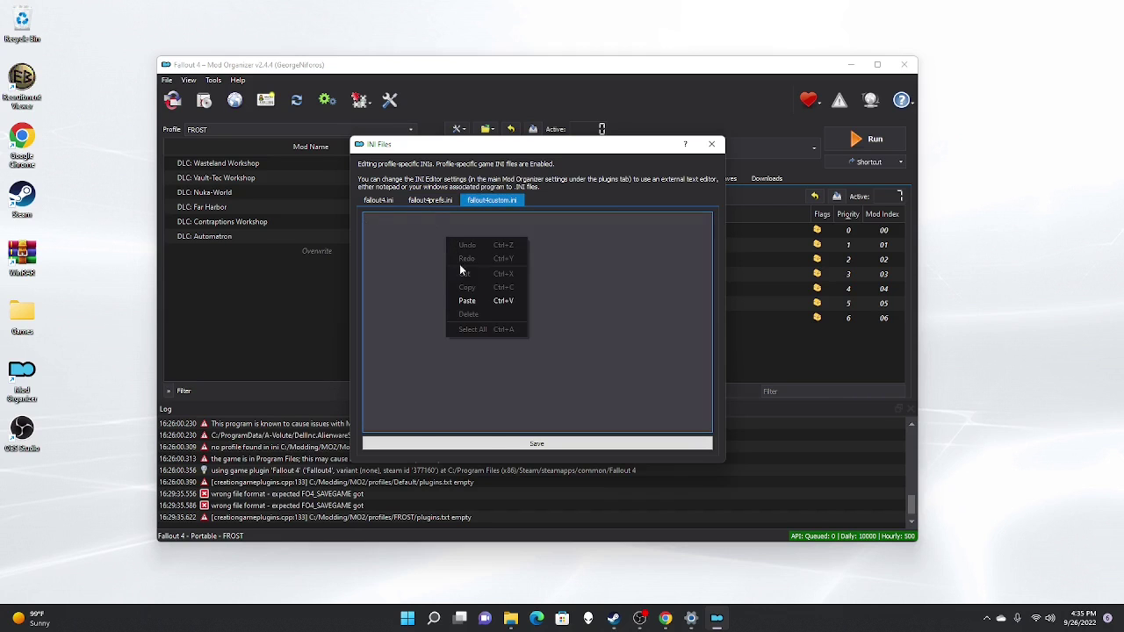
pyautogui.click(475, 300)
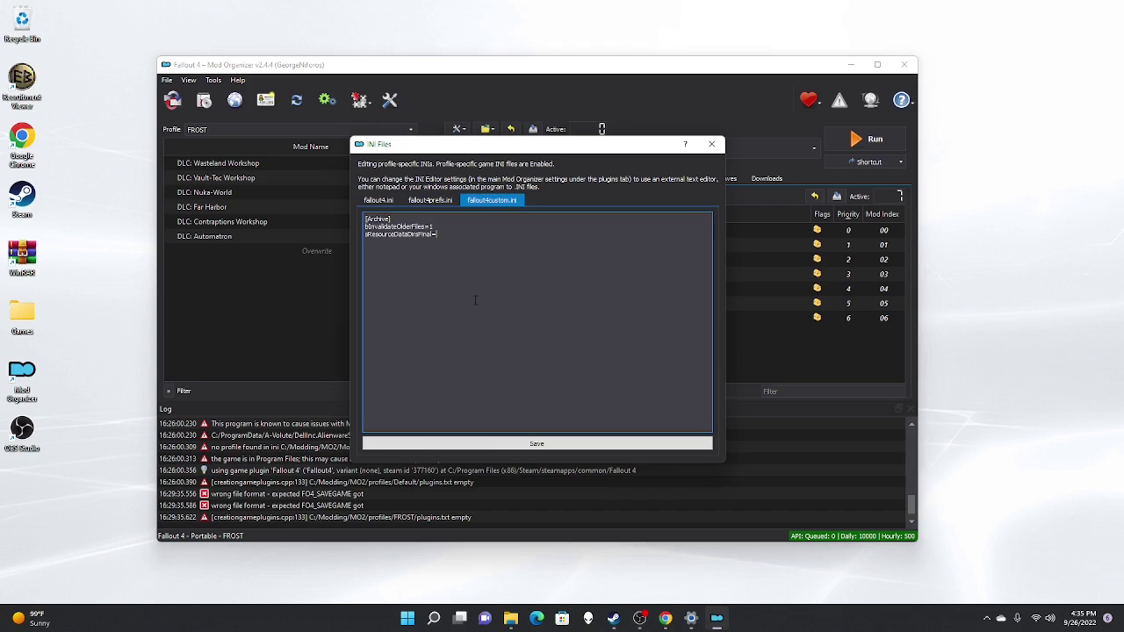
pyautogui.click(527, 445)
# Read the guide's How to MO2 and Mod Installation Advice sections in Chrome, and open its Utilities page
pyautogui.hotkey('alt', 'Tab')
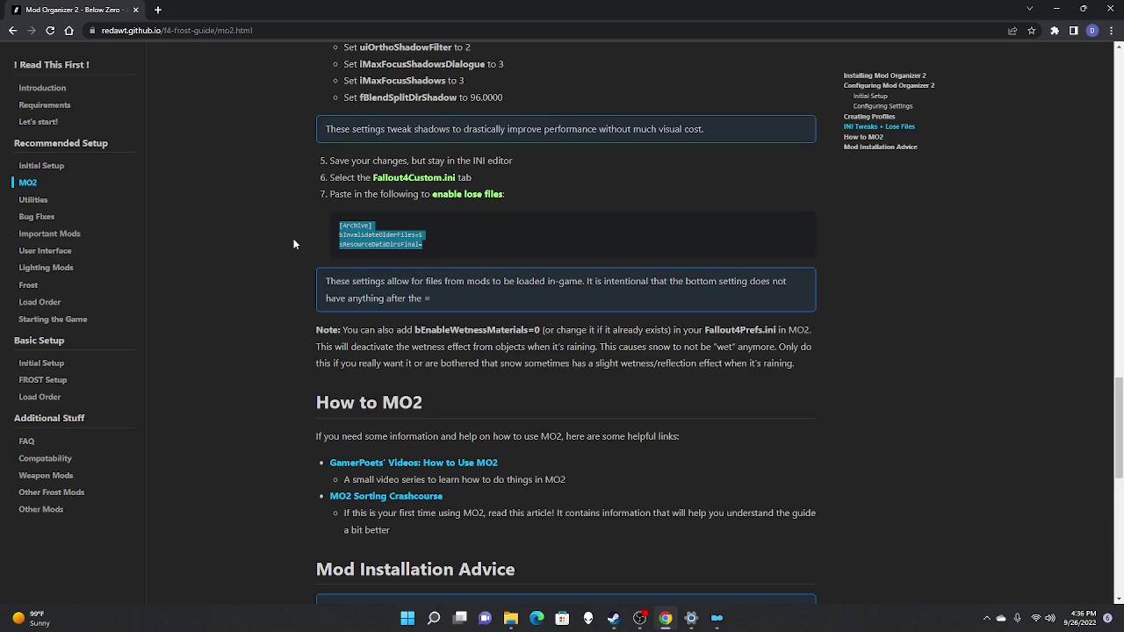
pyautogui.scroll(-3, 292, 247)
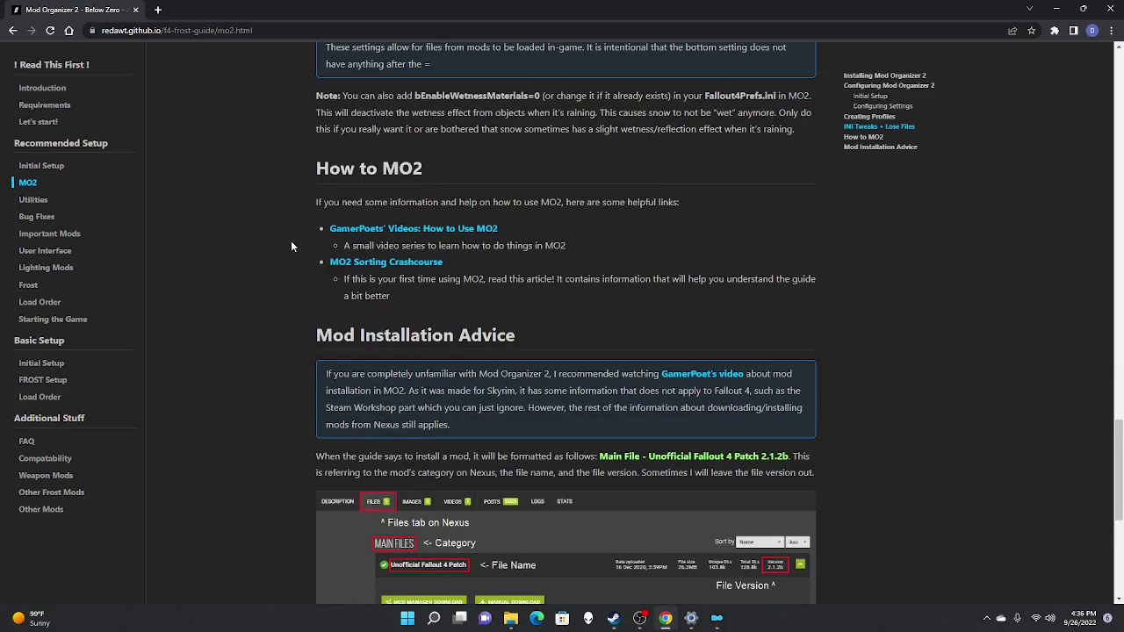
pyautogui.scroll(-2, 291, 247)
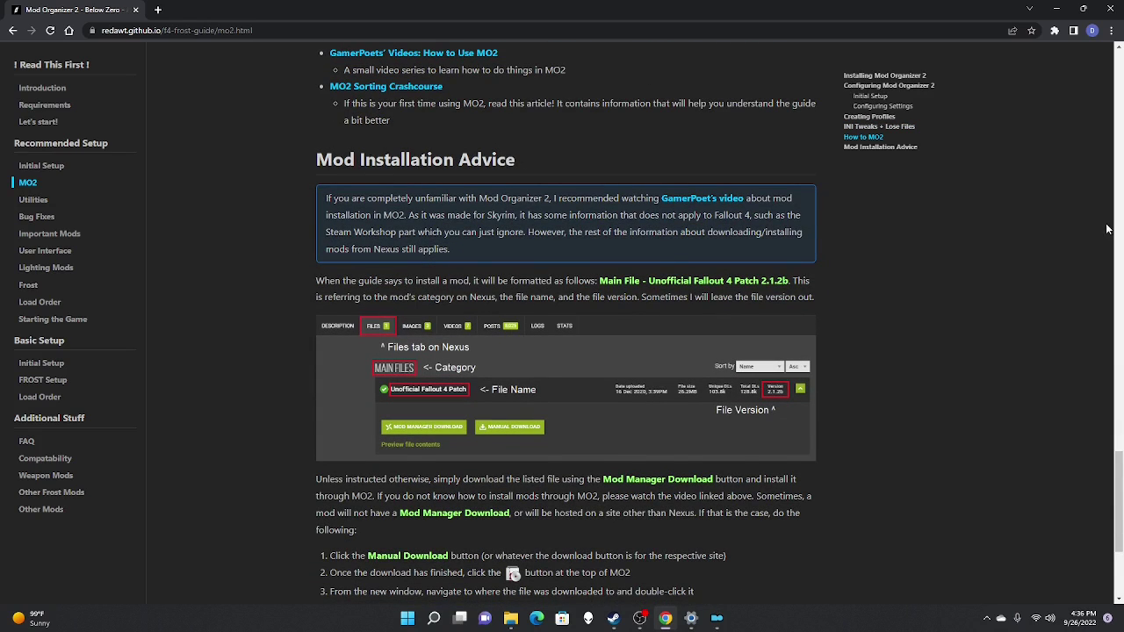
pyautogui.scroll(-3, 961, 263)
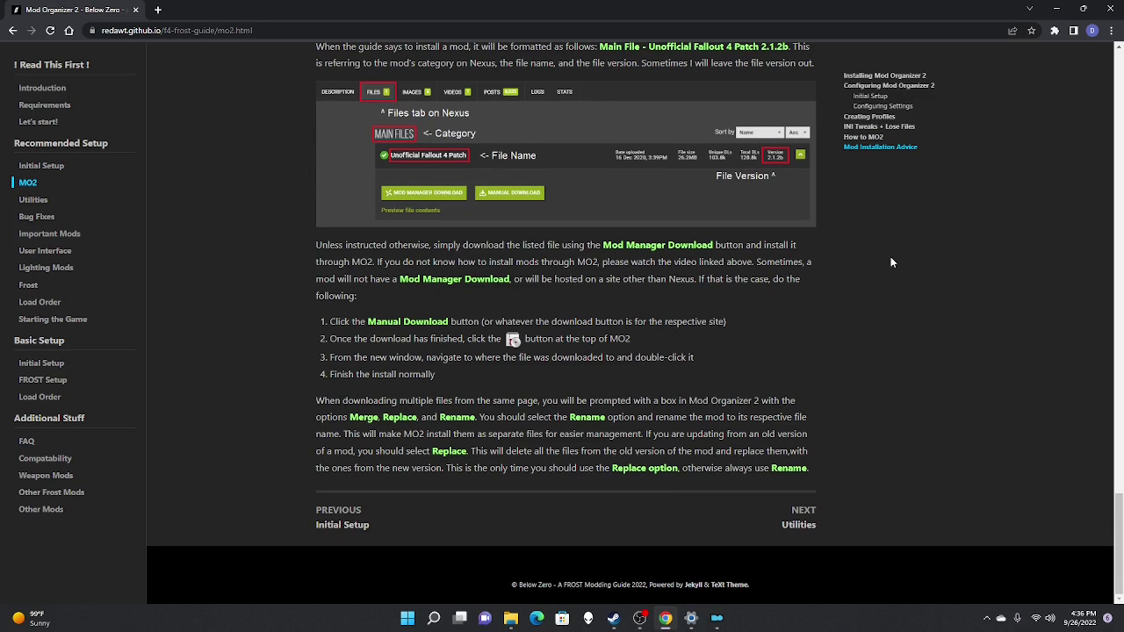
pyautogui.click(34, 200)
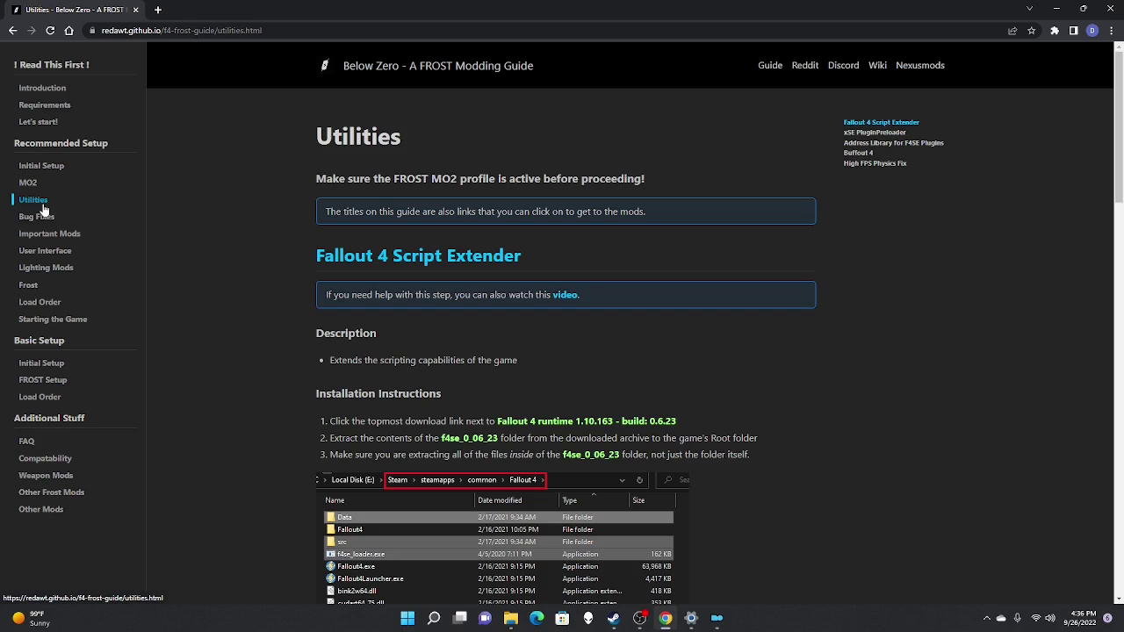
# Go to the Fallout 4 Script Extender site and download the 7z archive of build 0.6.23 for runtime 1.10.163
pyautogui.scroll(-2, 44, 211)
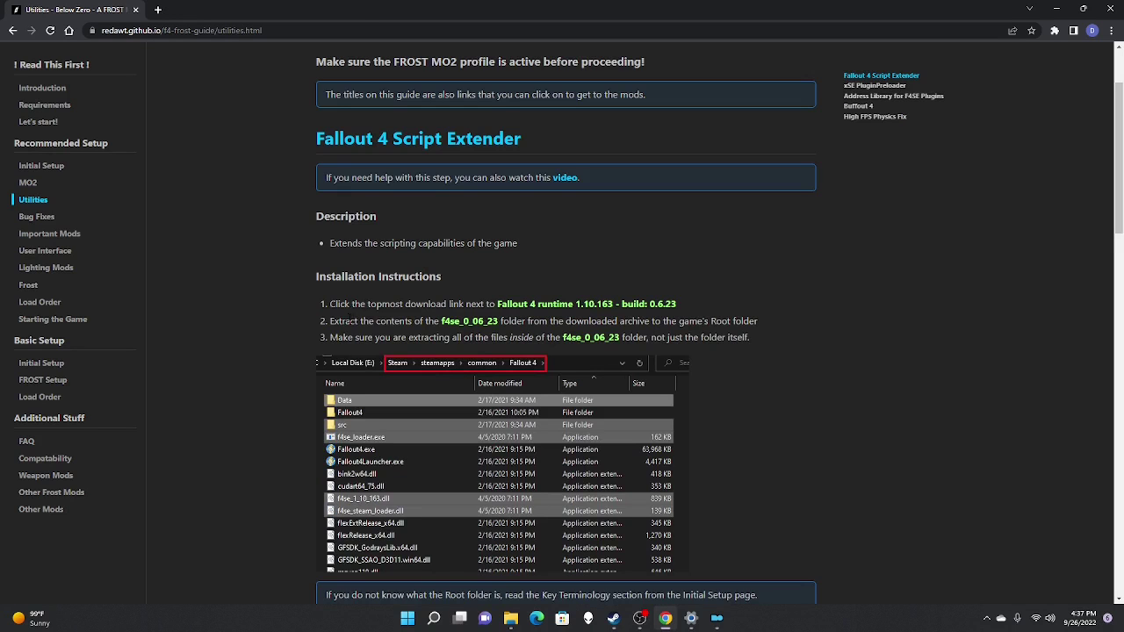
pyautogui.click(387, 141)
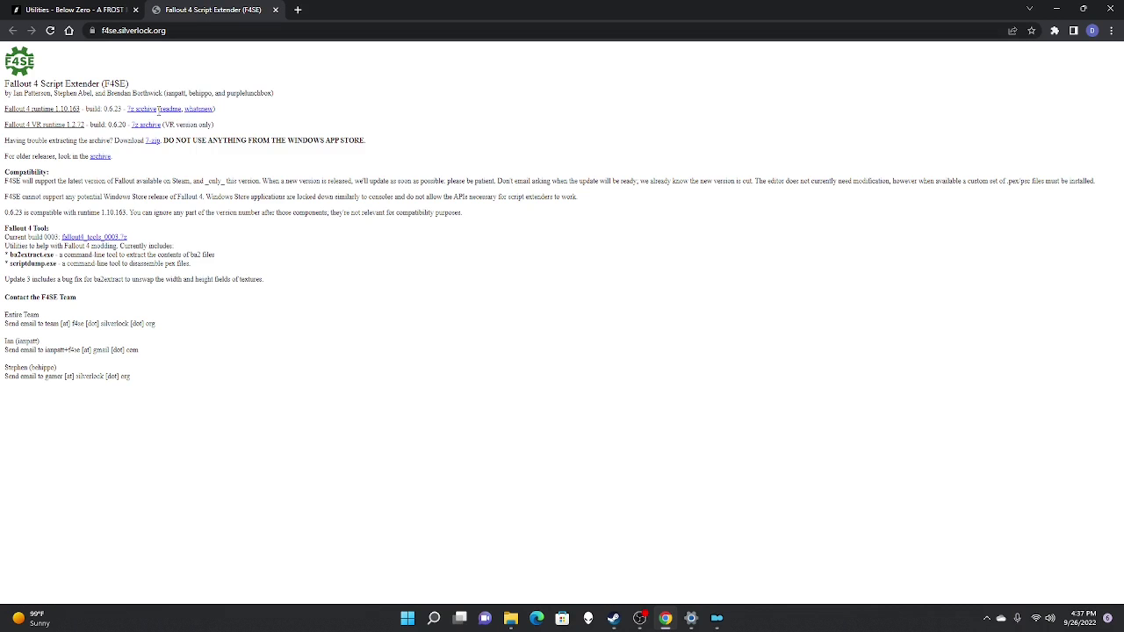
pyautogui.click(150, 114)
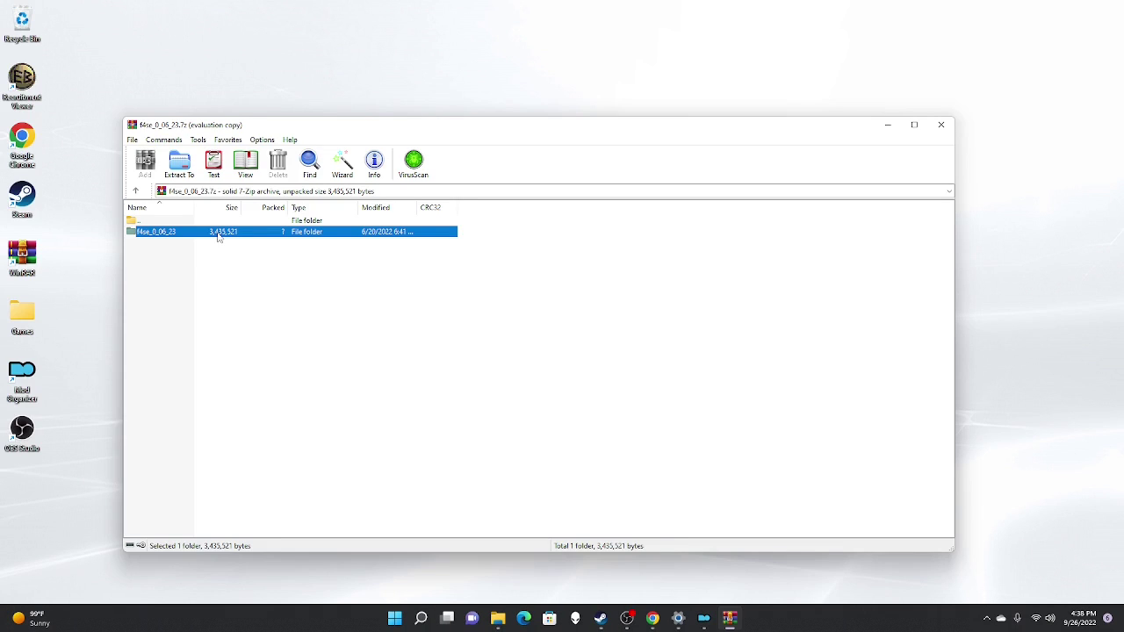
# Select all contents of the f4se_0_06_23 folder in the WinRAR archive, and switch to File Explorer
pyautogui.doubleClick(219, 235)
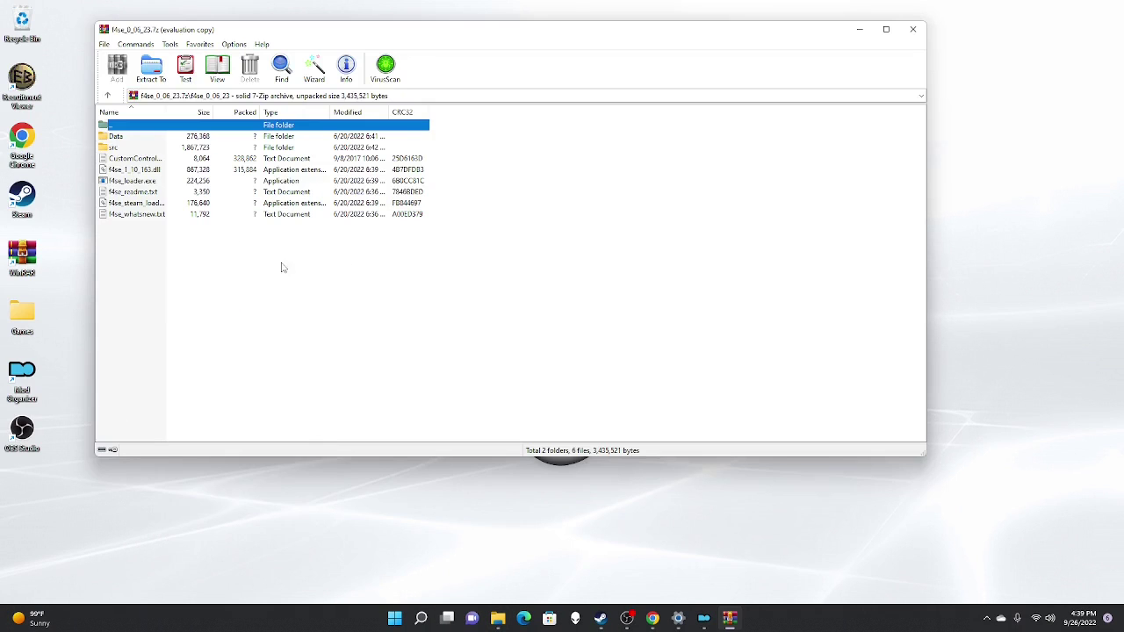
pyautogui.moveTo(274, 250); pyautogui.dragTo(226, 137)
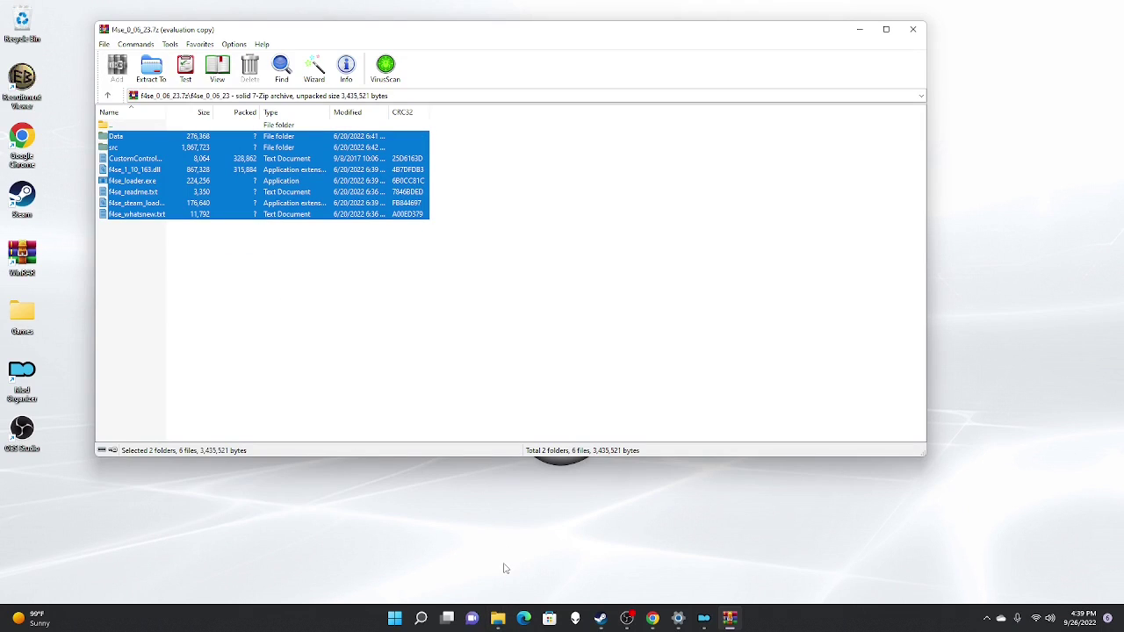
pyautogui.click(498, 618)
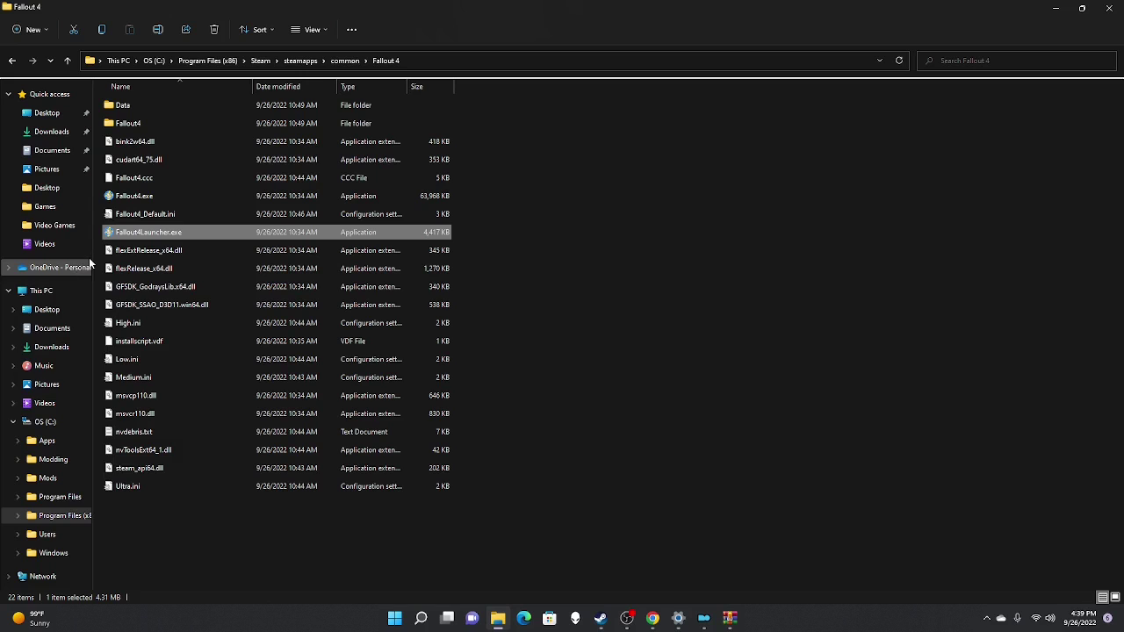
# Browse from This PC through Program Files (x86), Steam, steamapps and common on the C: drive to the Fallout 4 game folder
pyautogui.click(49, 423)
pyautogui.click(118, 61)
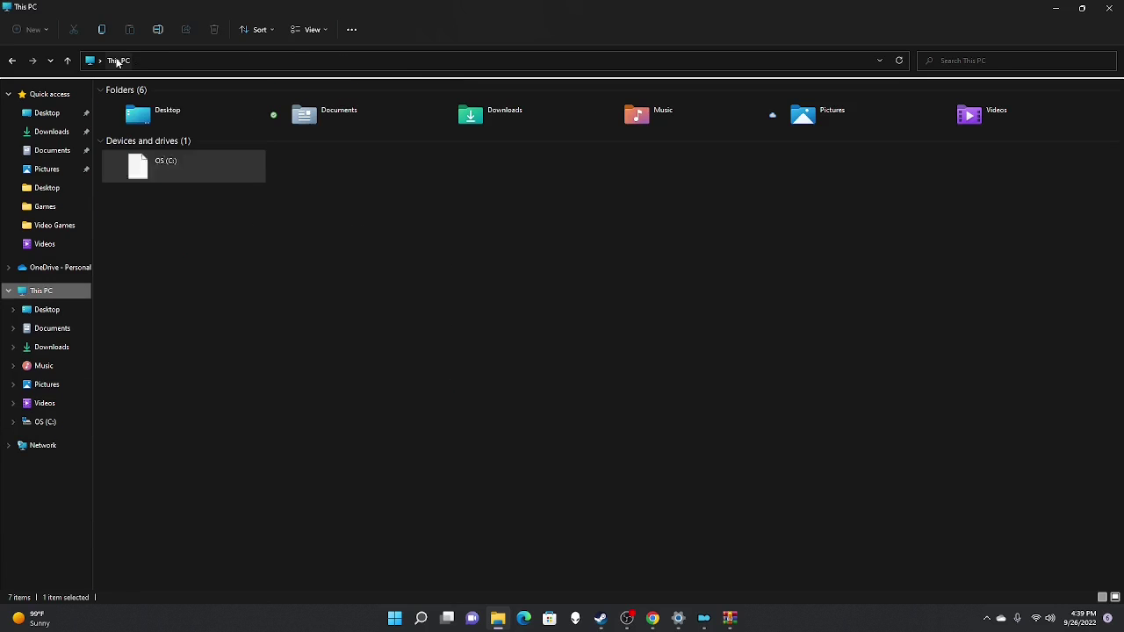
pyautogui.doubleClick(196, 170)
pyautogui.rightClick(195, 165)
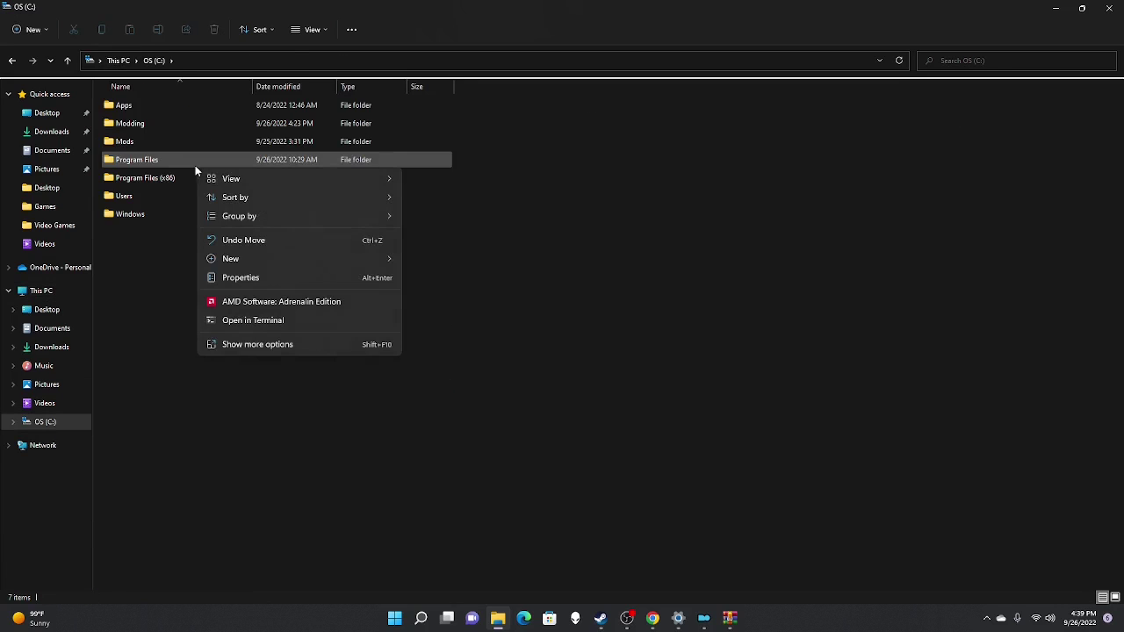
pyautogui.click(159, 262)
pyautogui.doubleClick(169, 176)
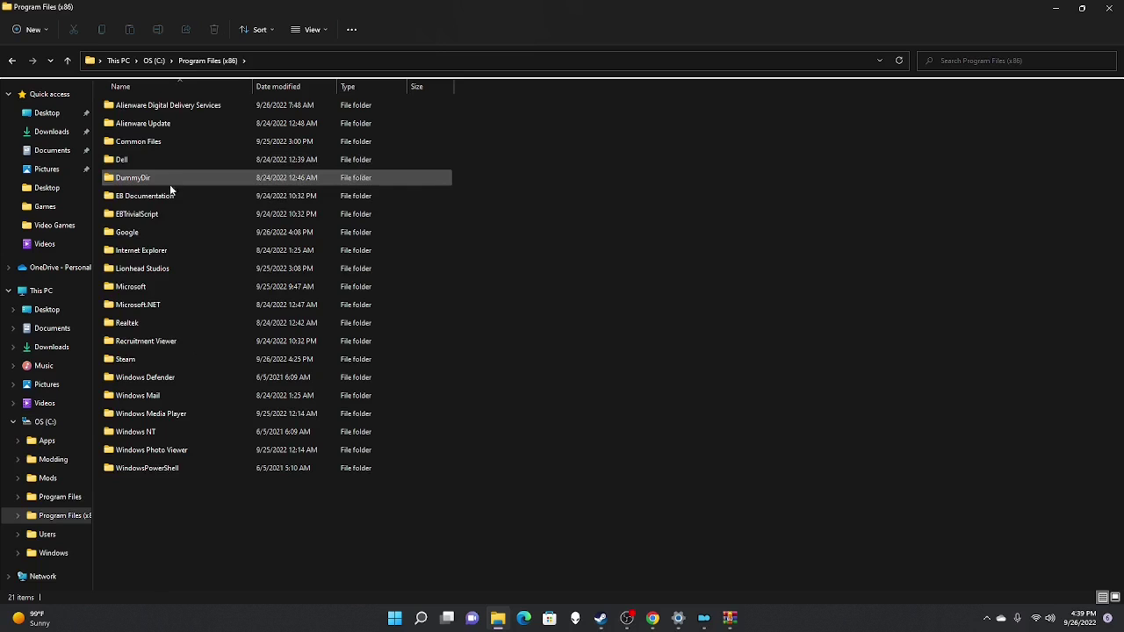
pyautogui.doubleClick(158, 364)
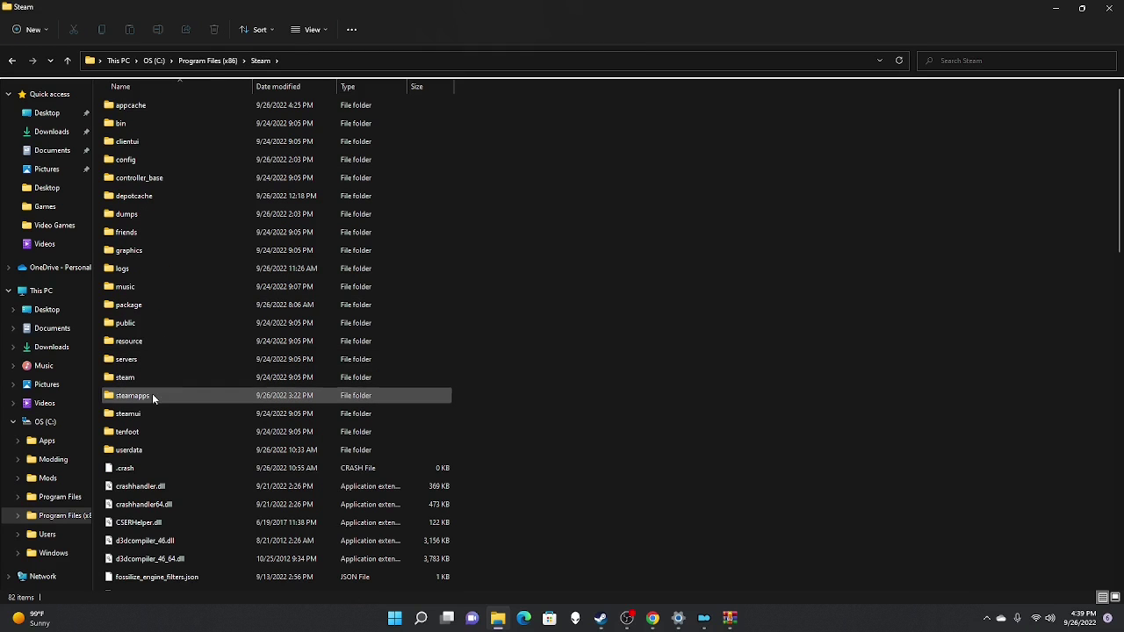
pyautogui.doubleClick(151, 394)
pyautogui.doubleClick(149, 105)
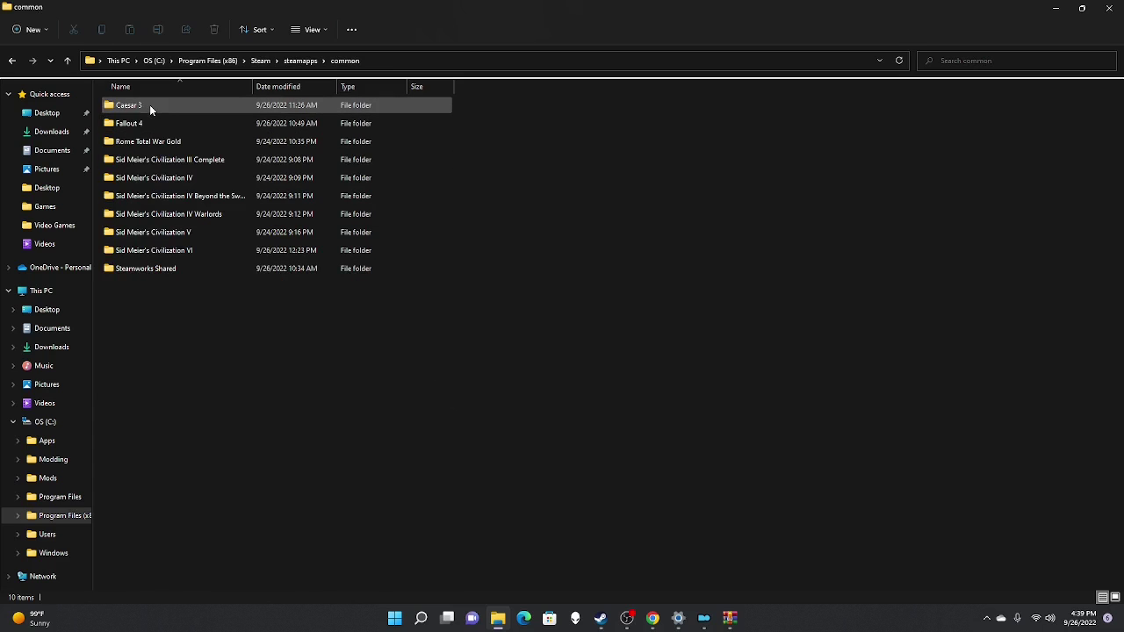
pyautogui.doubleClick(148, 123)
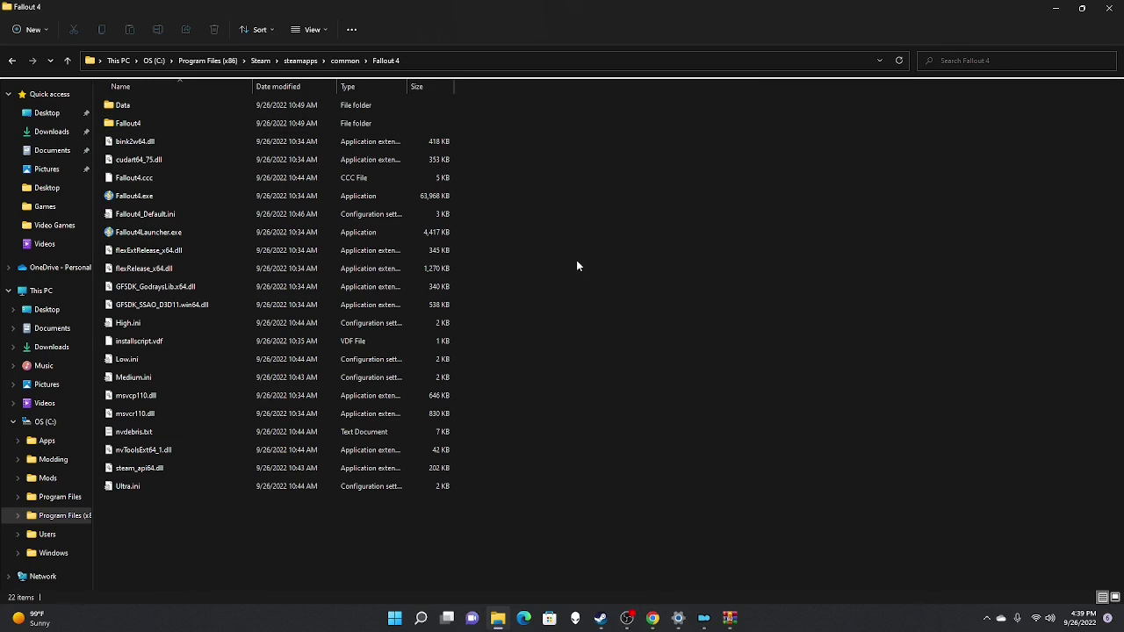
# Extract the selected f4se_0_06_23 contents from the WinRAR archive into the Fallout 4 game folder
pyautogui.click(728, 618)
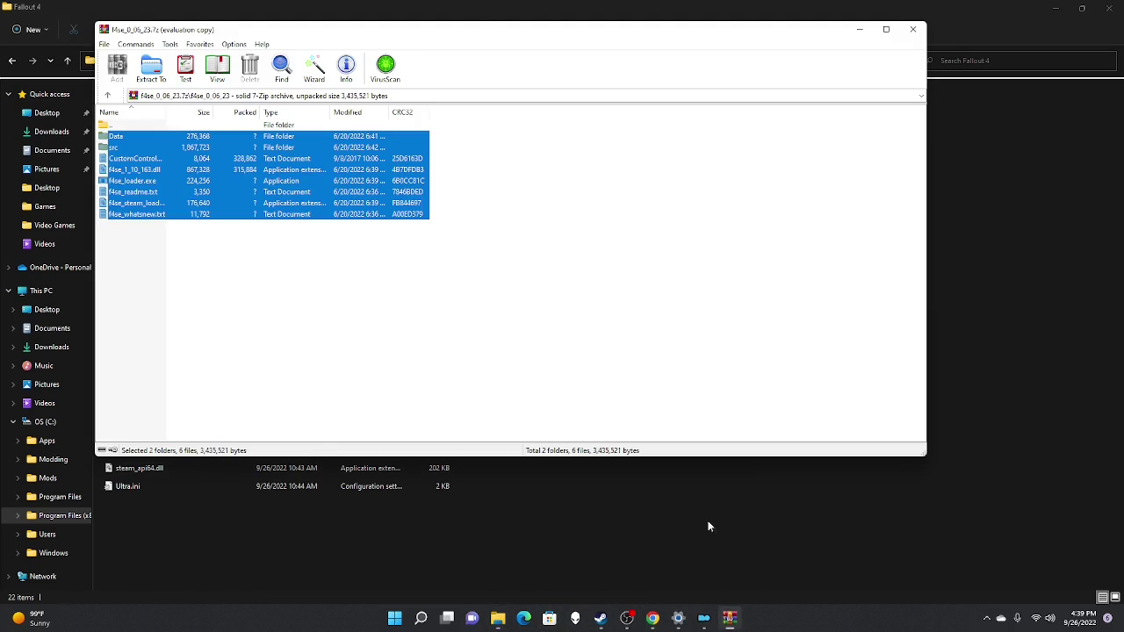
pyautogui.moveTo(458, 29); pyautogui.dragTo(901, 78)
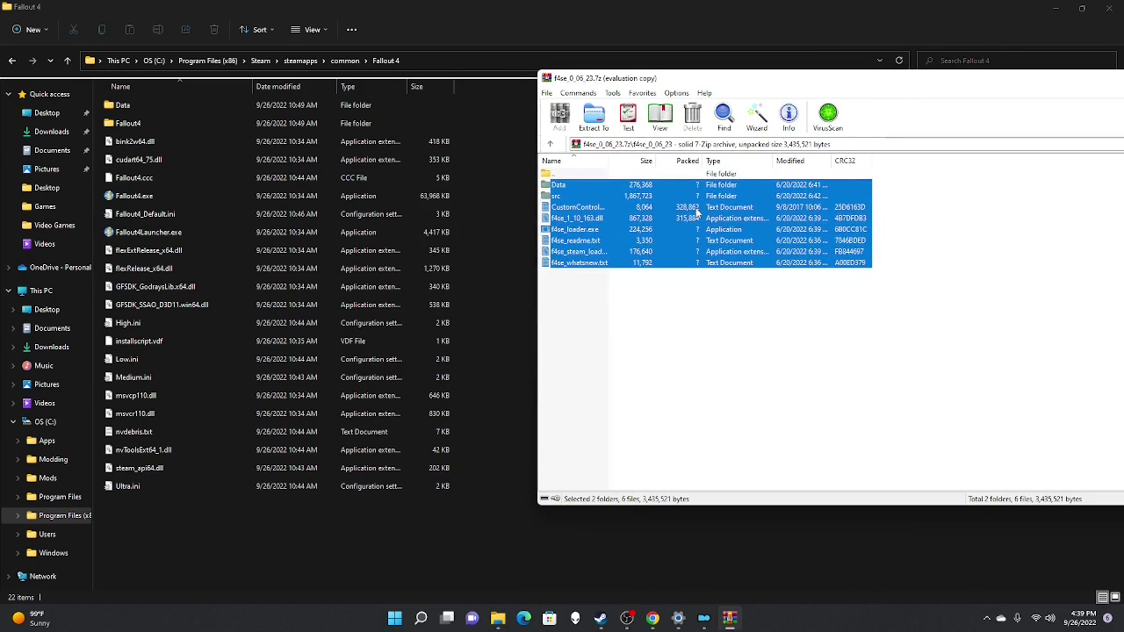
pyautogui.moveTo(698, 212); pyautogui.dragTo(485, 208)
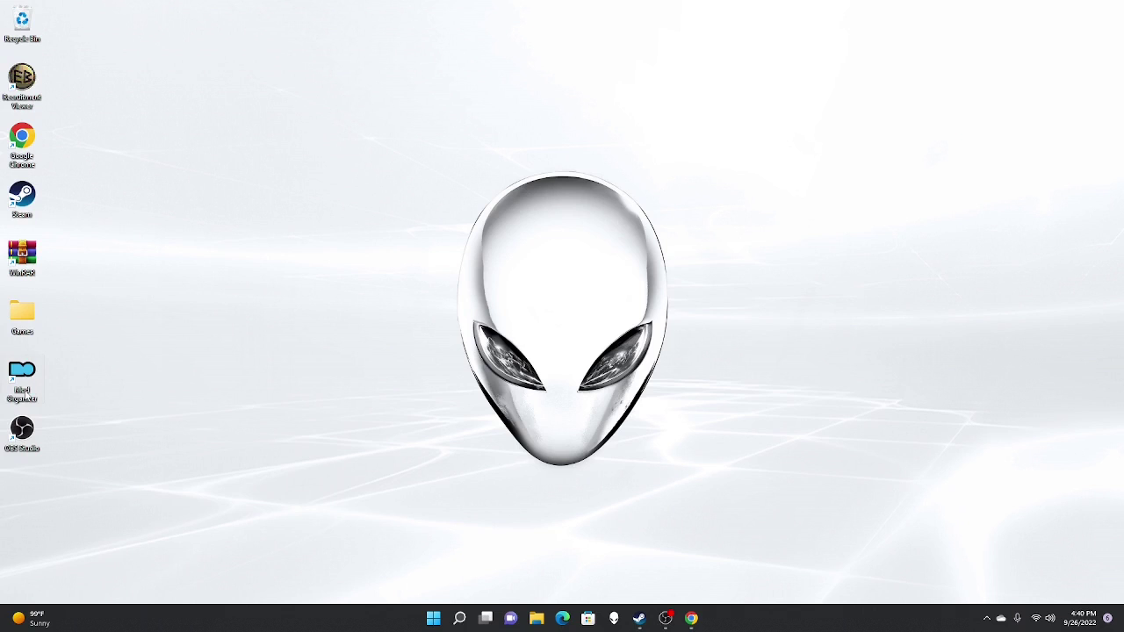
# Launch Mod Organizer from the desktop and choose F4SE as the program to run
pyautogui.doubleClick(22, 379)
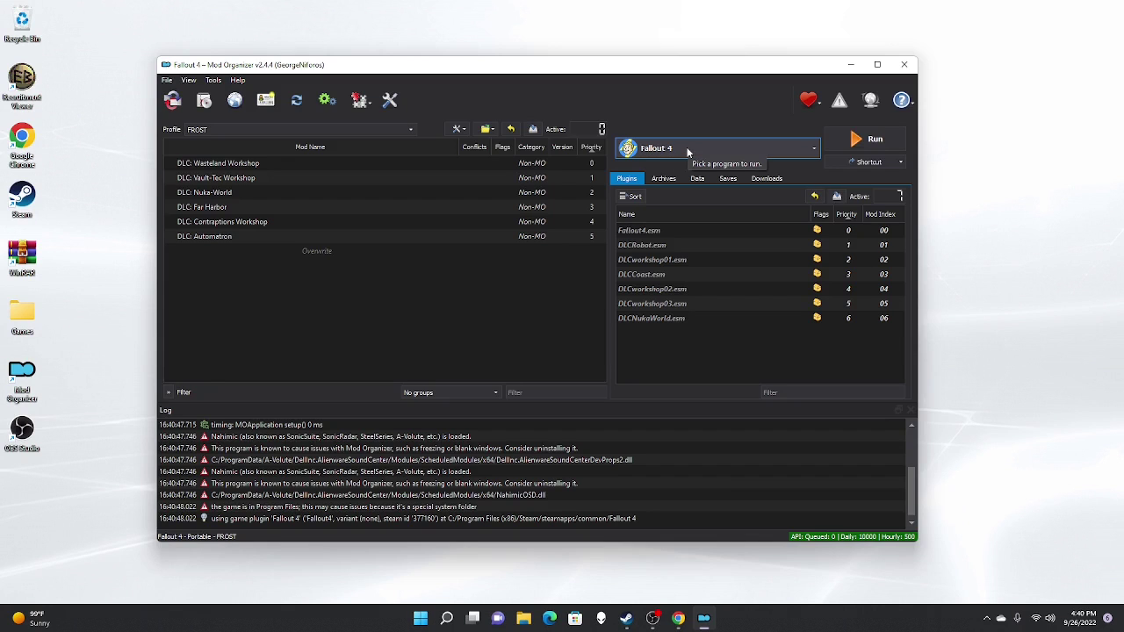
pyautogui.click(687, 153)
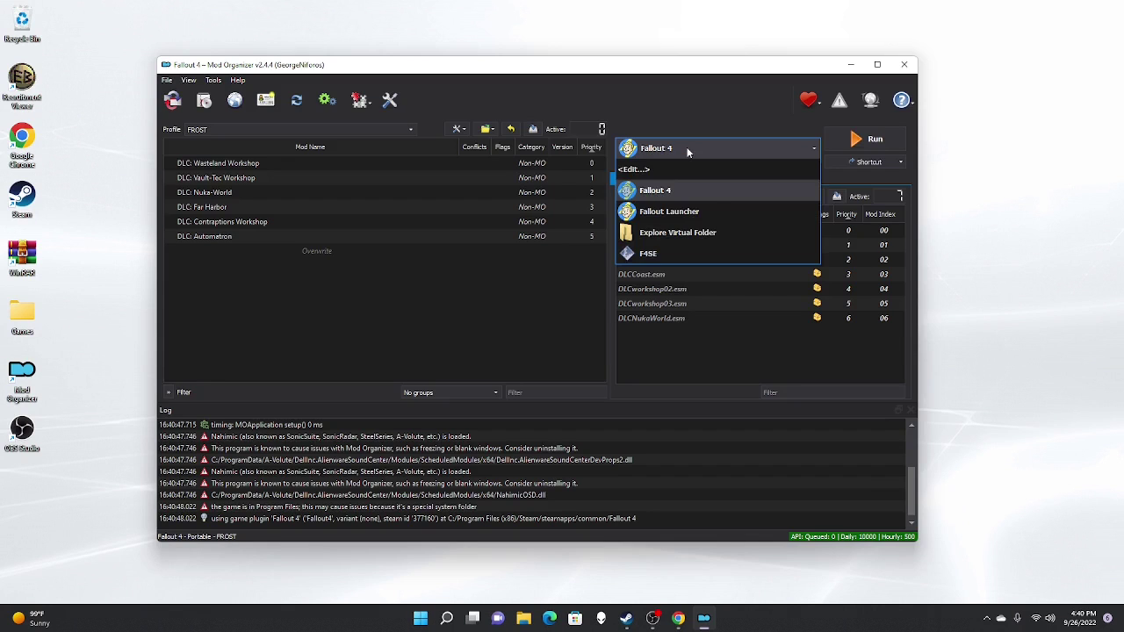
pyautogui.click(653, 254)
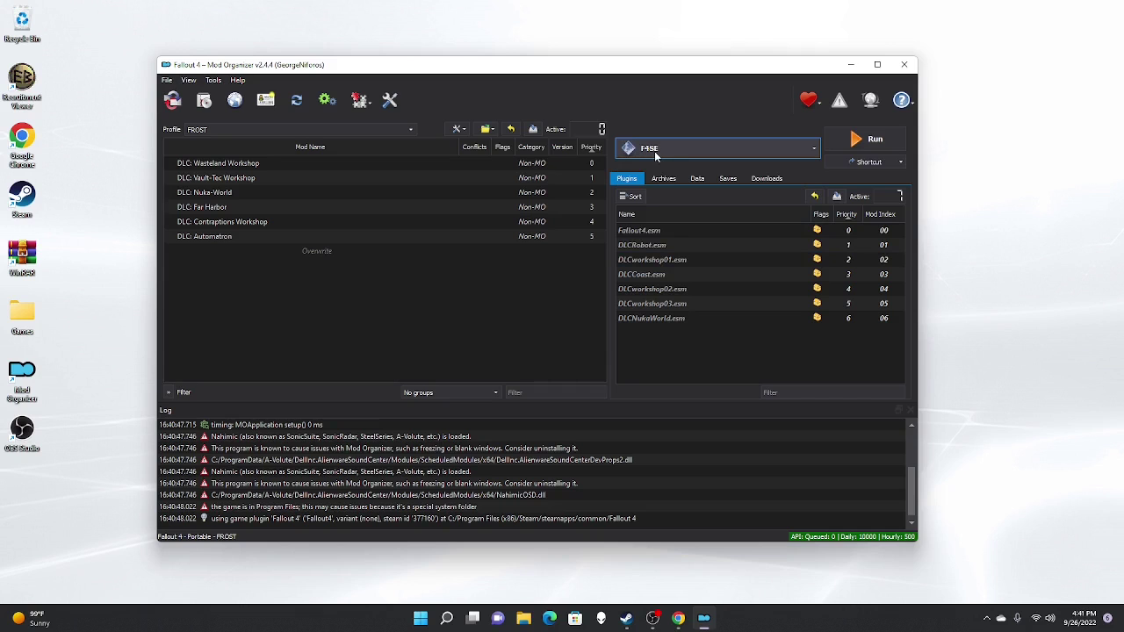
# Download xSE PluginPreloader F4 0.2.5.1 manually through the guide's Nexus Mods link in Chrome and extract its two files into the Fallout 4 folder
pyautogui.hotkey('alt', 'Tab')
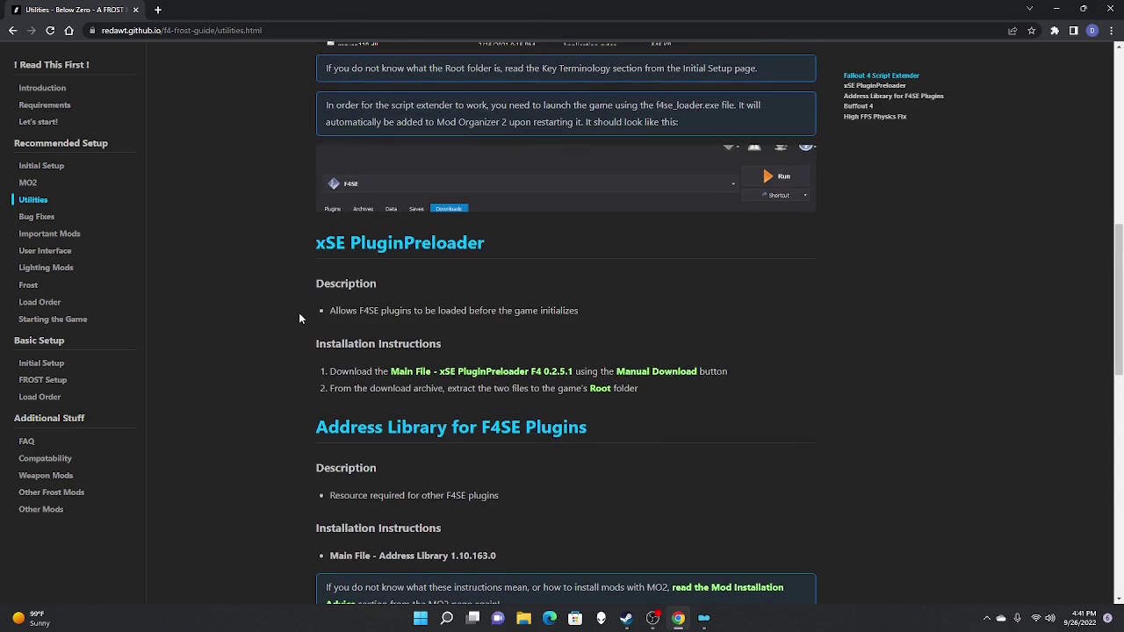
pyautogui.middleClick(401, 248)
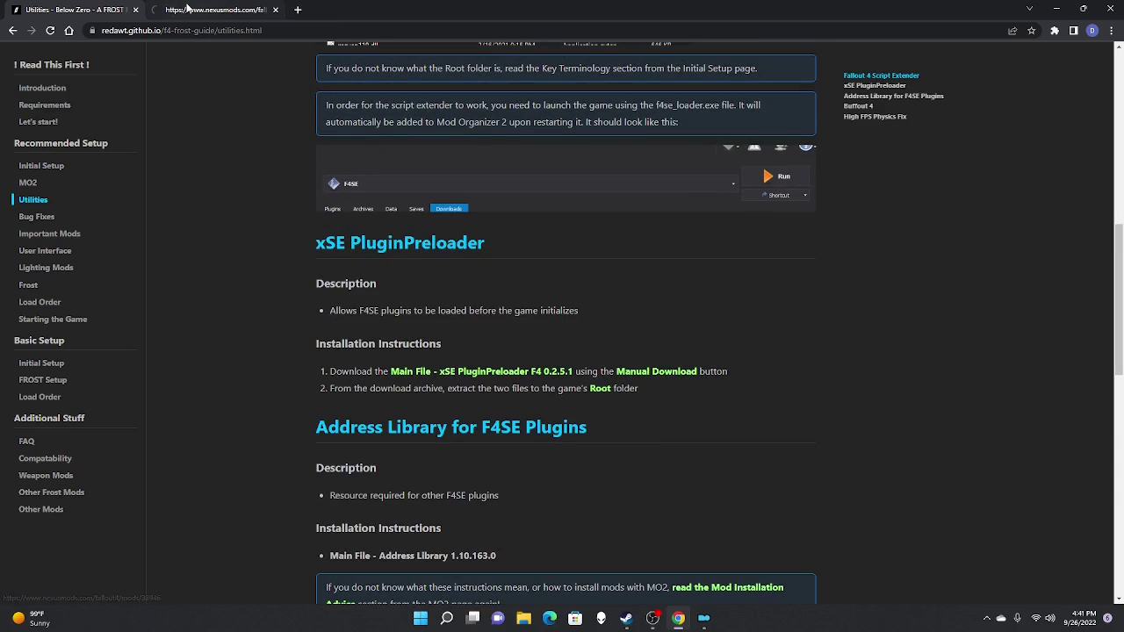
pyautogui.click(187, 9)
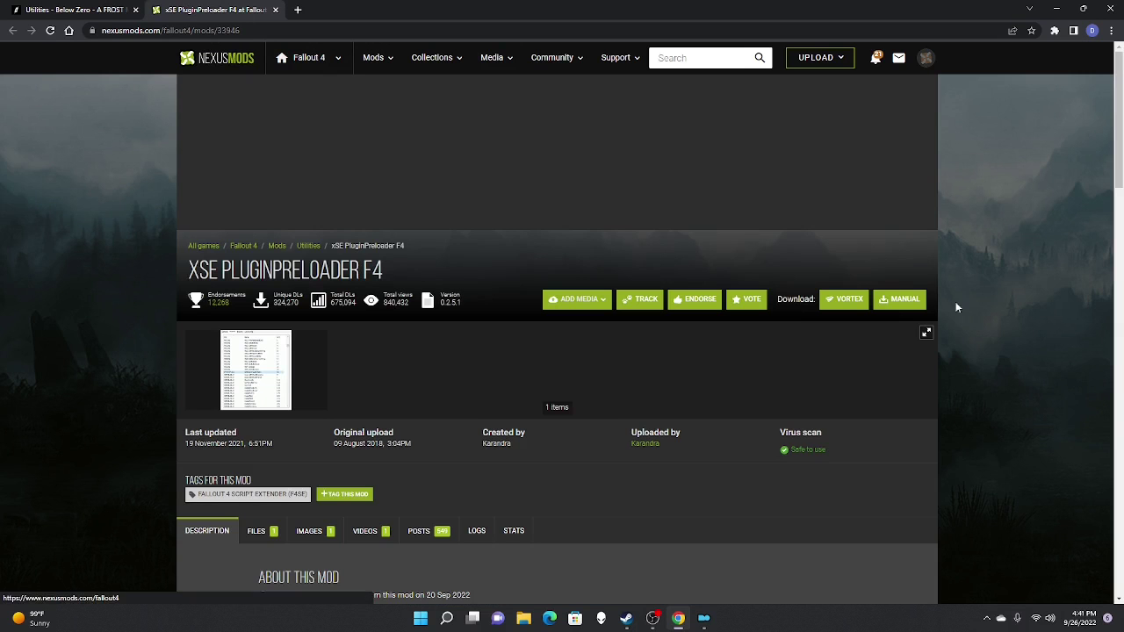
pyautogui.click(900, 310)
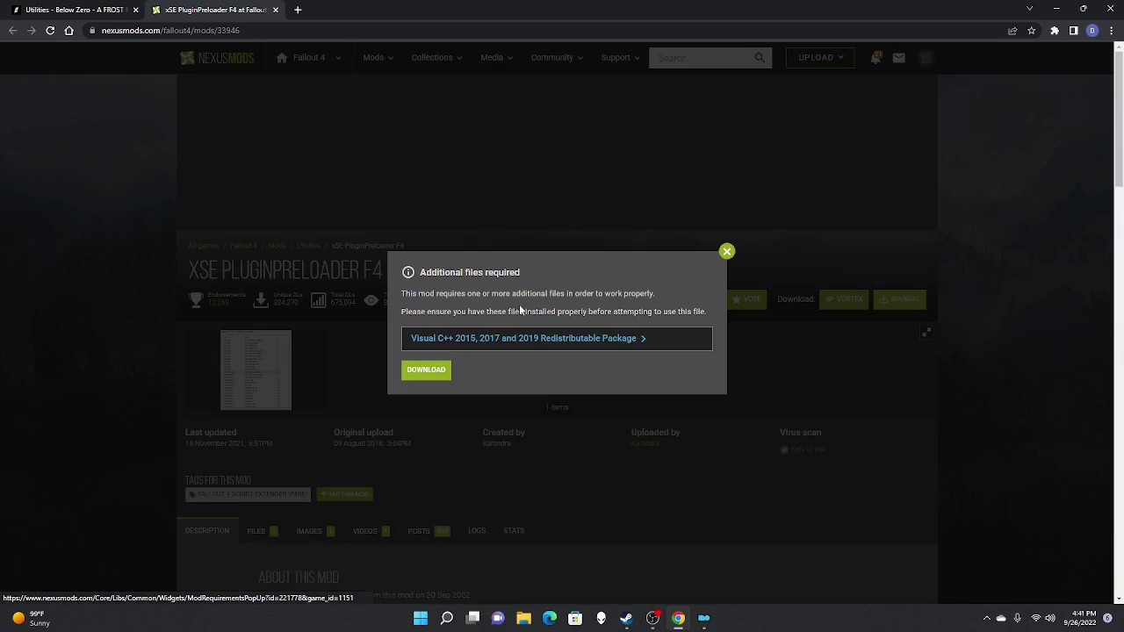
pyautogui.click(428, 373)
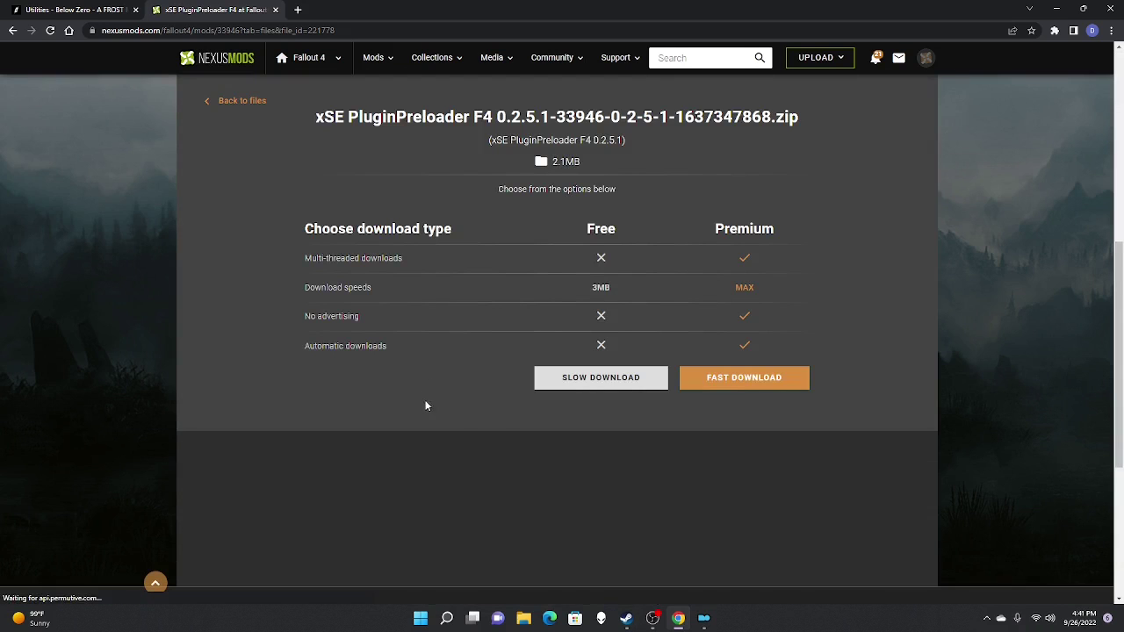
pyautogui.click(567, 383)
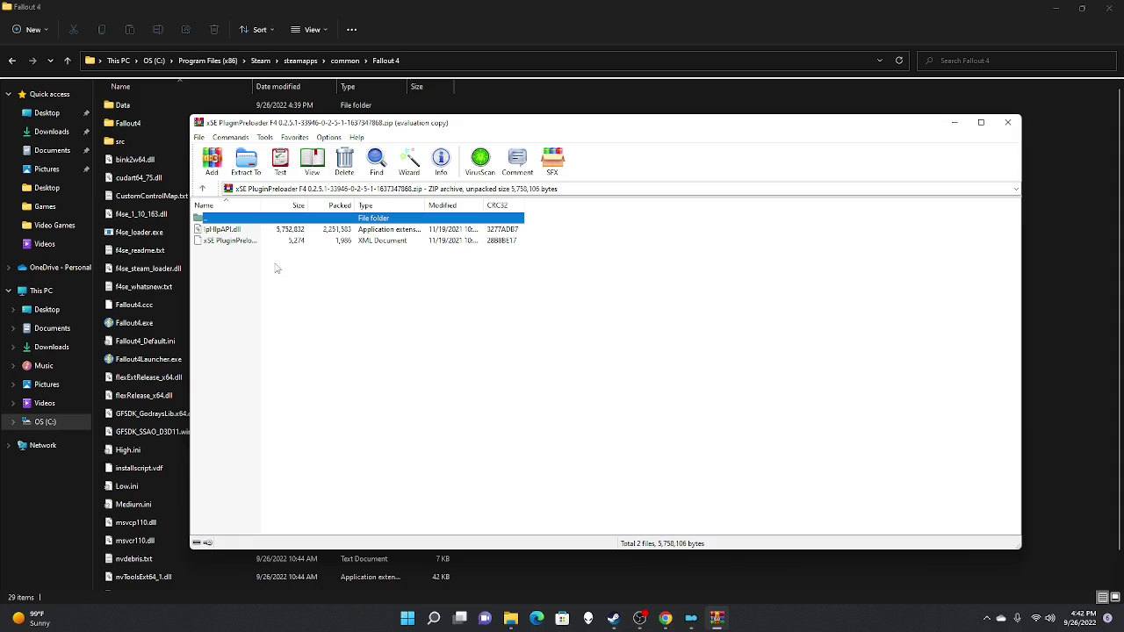
pyautogui.moveTo(281, 257); pyautogui.dragTo(485, 106)
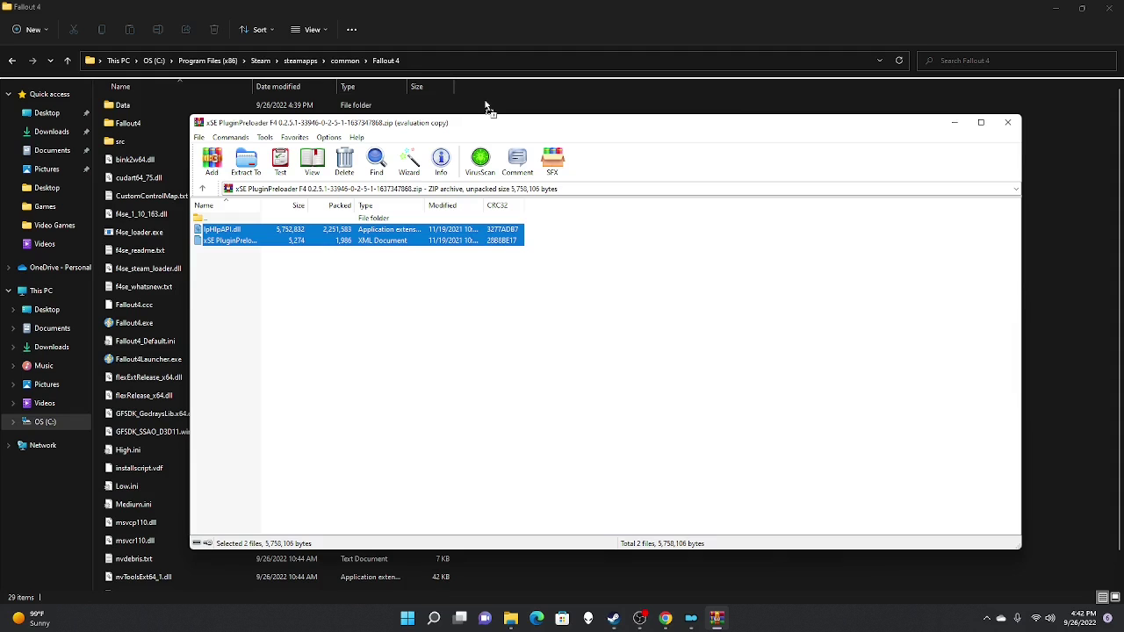
pyautogui.moveTo(486, 106); pyautogui.dragTo(485, 106)
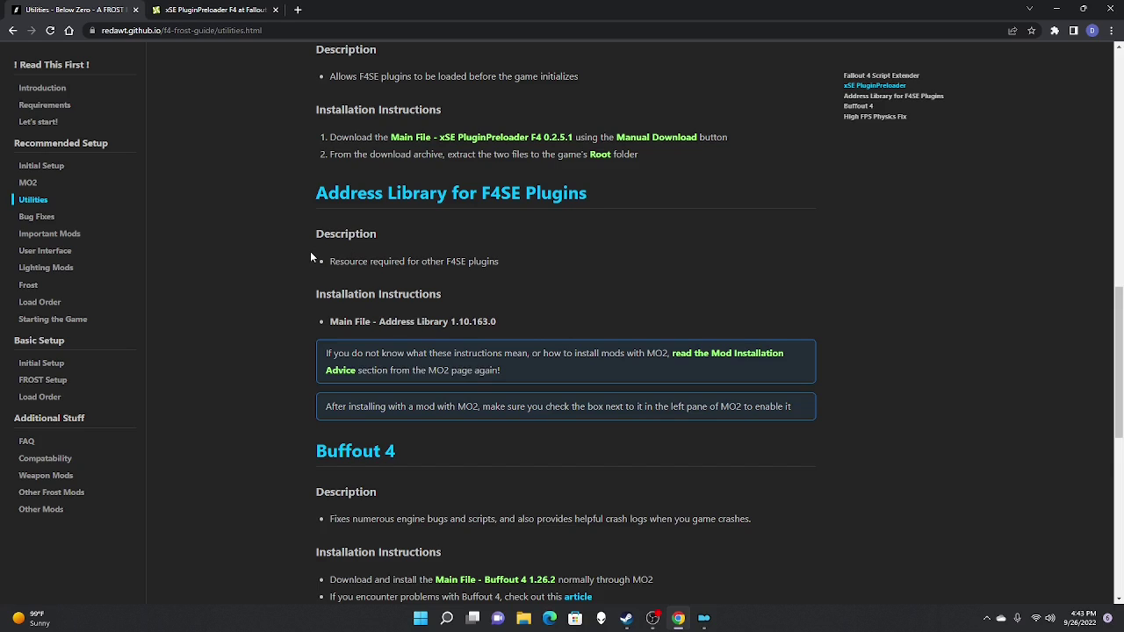
# Follow the guide's Address Library for F4SE Plugins link and manually download the 1.10.163.0 archive using the slow download
pyautogui.click(416, 201)
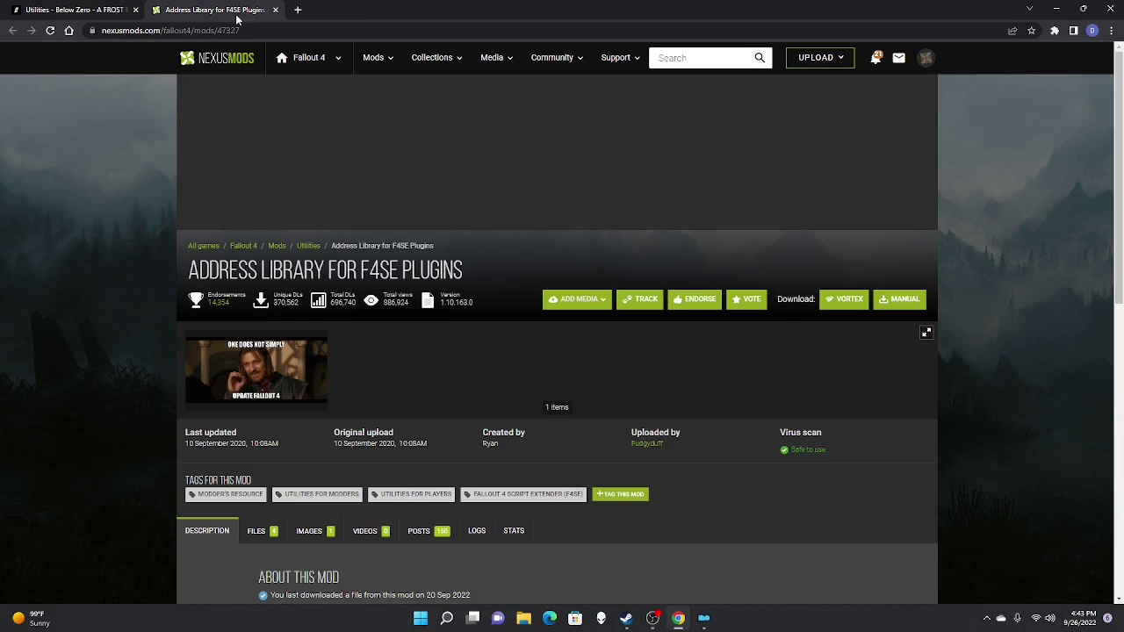
pyautogui.click(889, 302)
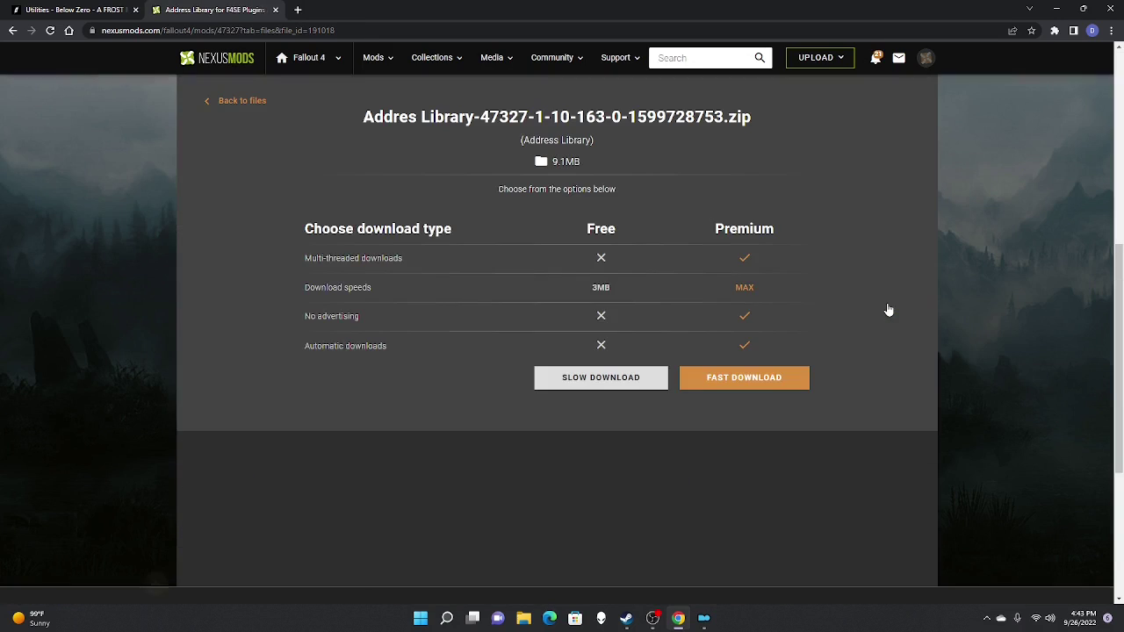
pyautogui.click(601, 378)
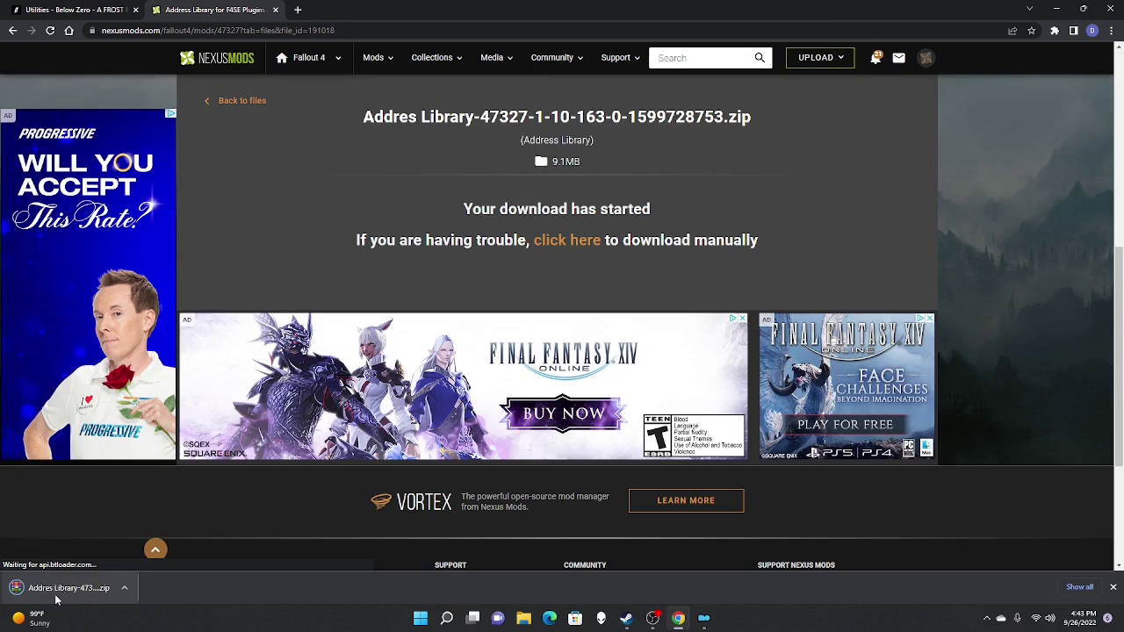
# Bring up Mod Organizer and add the downloaded Addres Library zip from Chrome's downloads to its Downloads list
pyautogui.click(1054, 11)
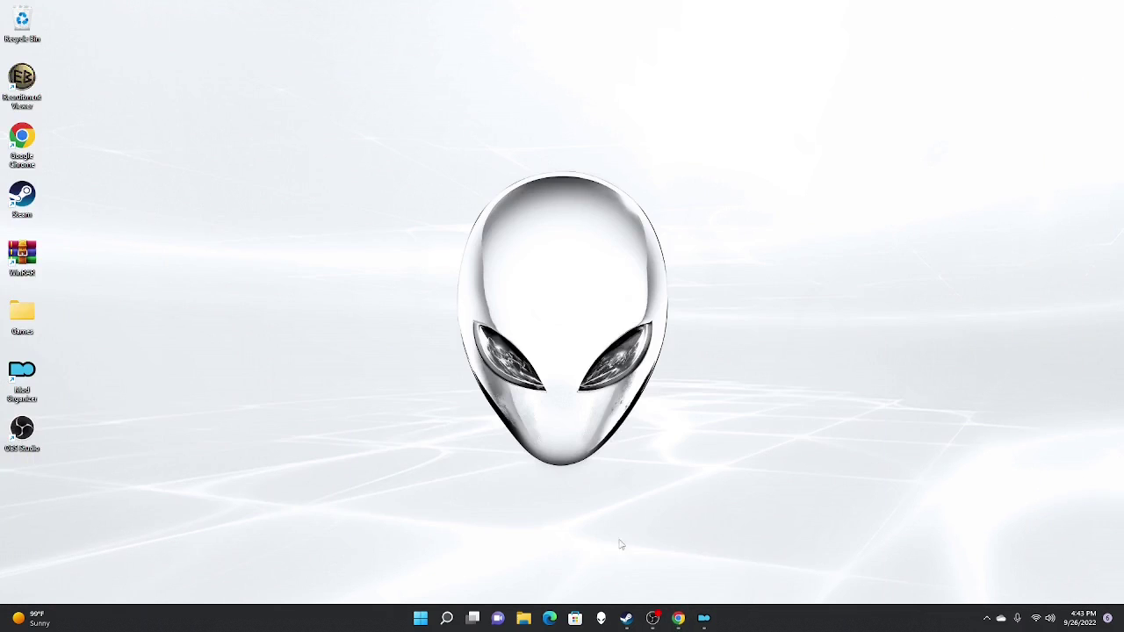
pyautogui.click(703, 620)
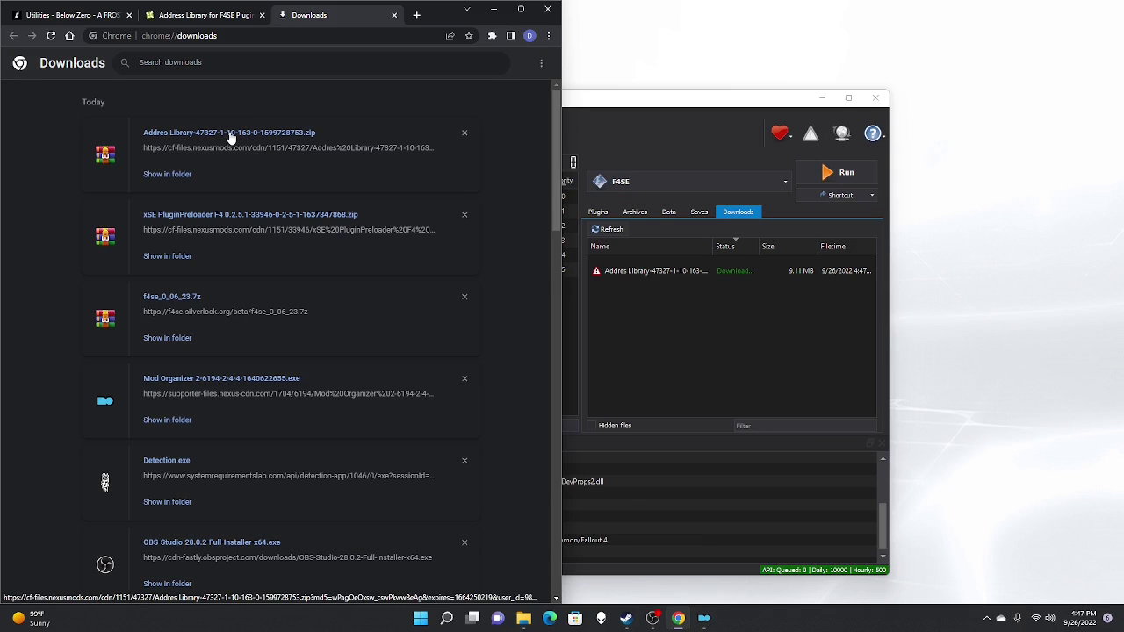
pyautogui.moveTo(230, 138); pyautogui.dragTo(701, 317)
pyautogui.moveTo(700, 317); pyautogui.dragTo(389, 272)
pyautogui.click(664, 298)
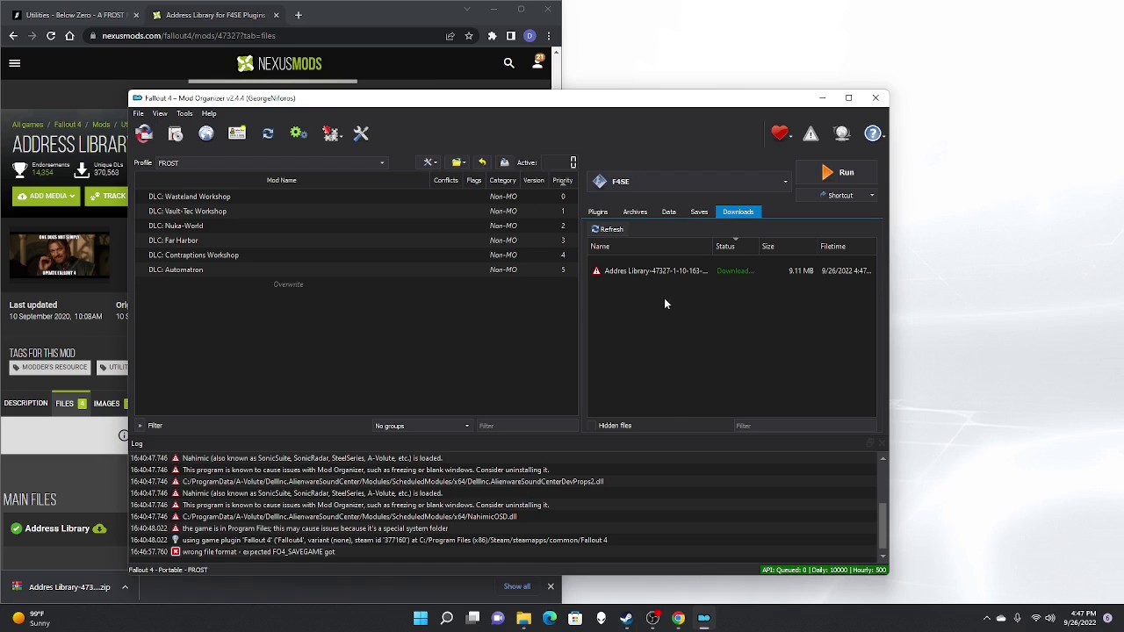
# Install the Addres Library download under its suggested name and enable it in the mod list
pyautogui.doubleClick(656, 279)
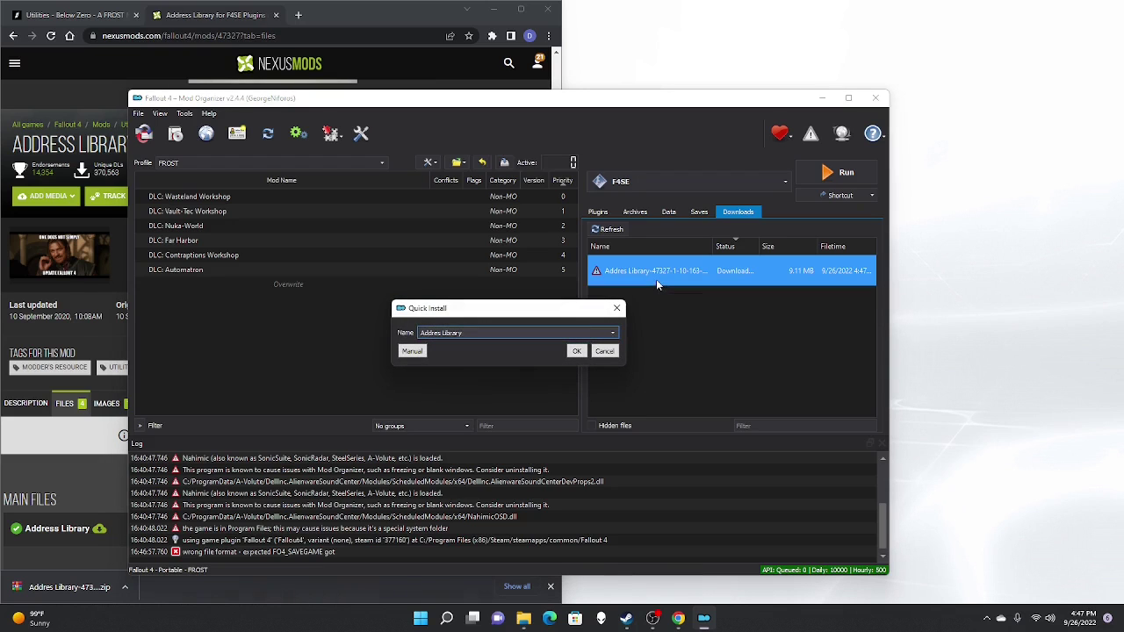
pyautogui.click(577, 351)
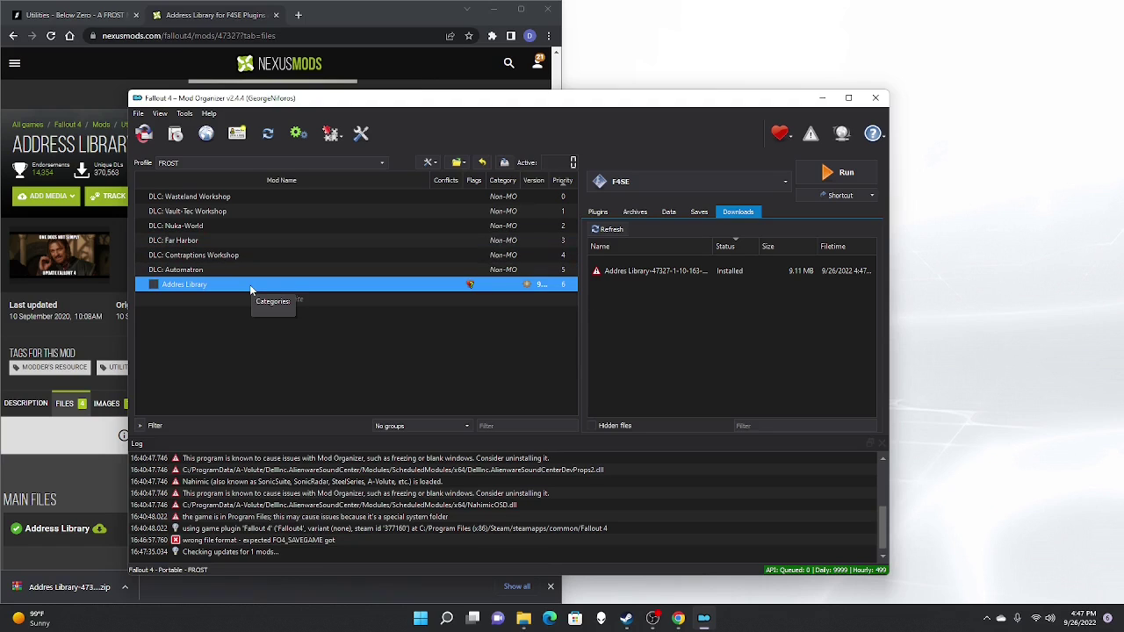
pyautogui.click(154, 285)
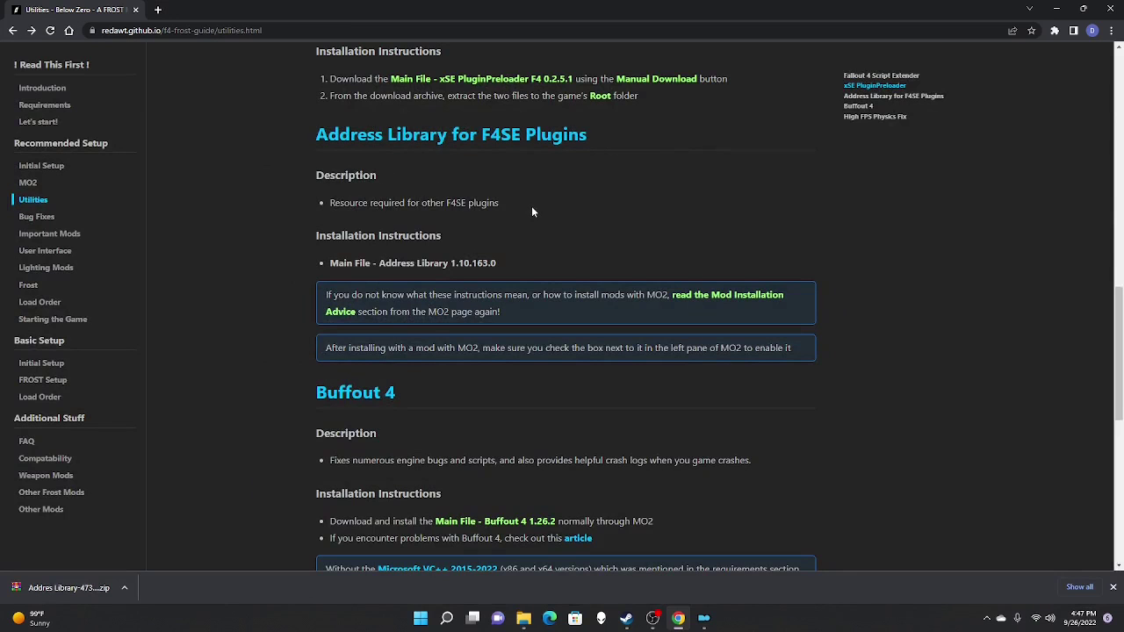
# Look over the guide's remaining Utilities entries in Chrome and browse its Important Mods, User Interface, Lighting Mods and Frost pages
pyautogui.scroll(-5, 433, 185)
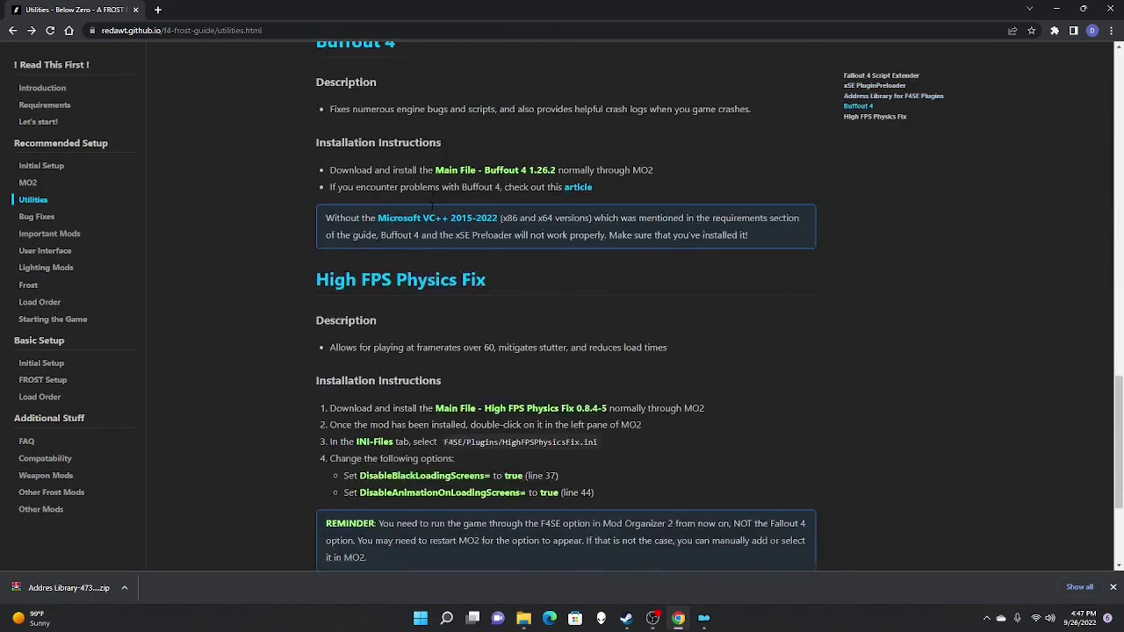
pyautogui.scroll(1, 433, 185)
pyautogui.scroll(6, 433, 207)
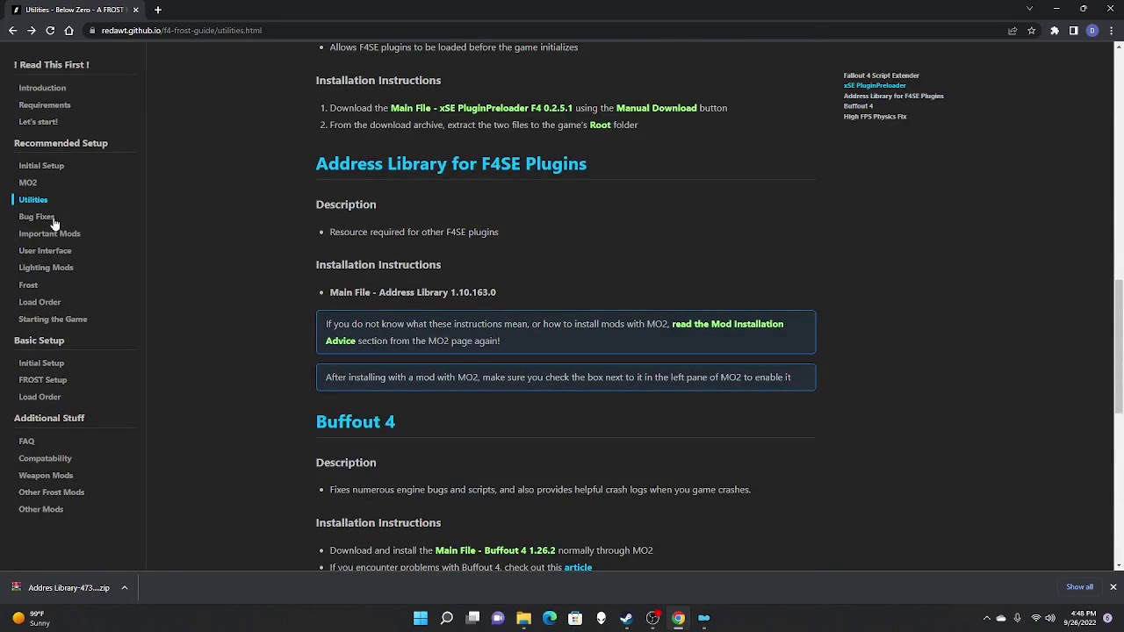
pyautogui.click(53, 219)
pyautogui.click(54, 234)
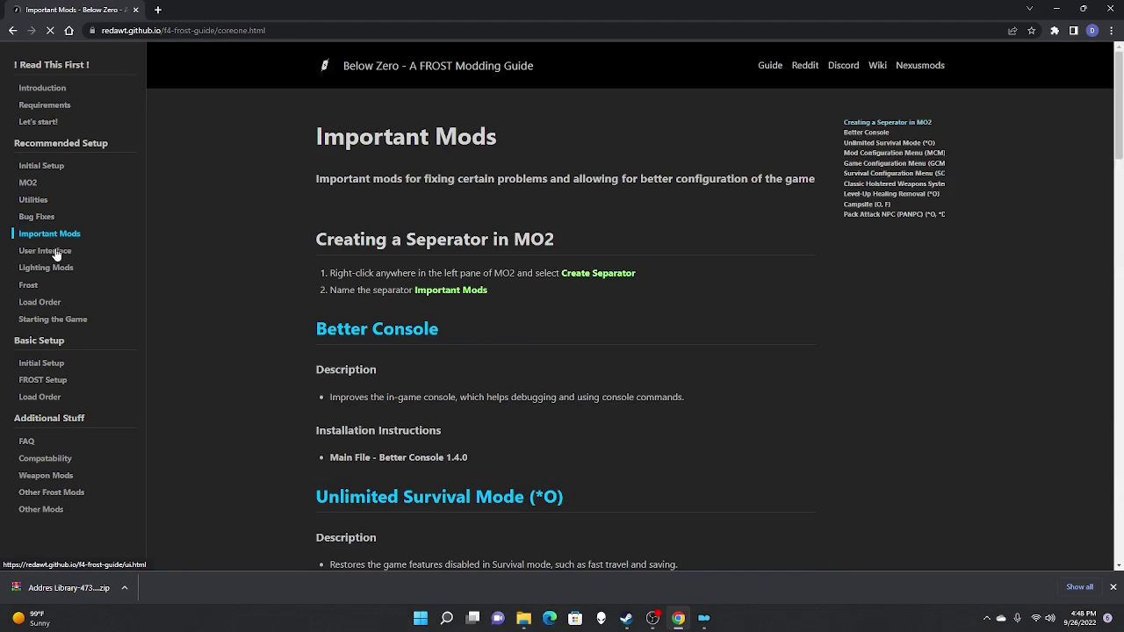
pyautogui.click(56, 254)
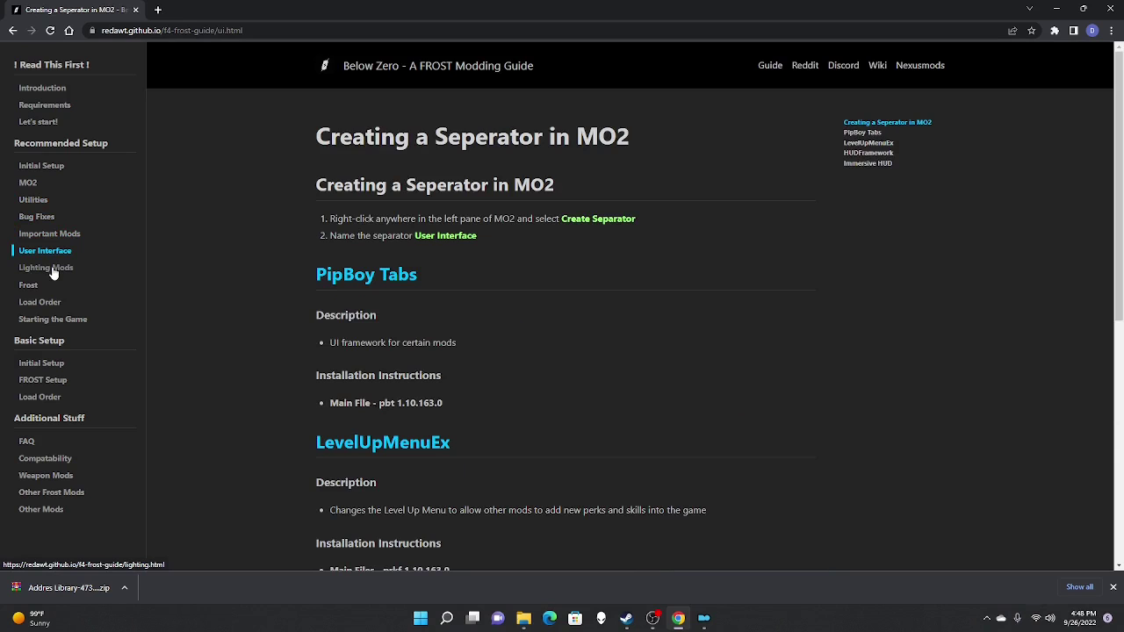
pyautogui.click(52, 271)
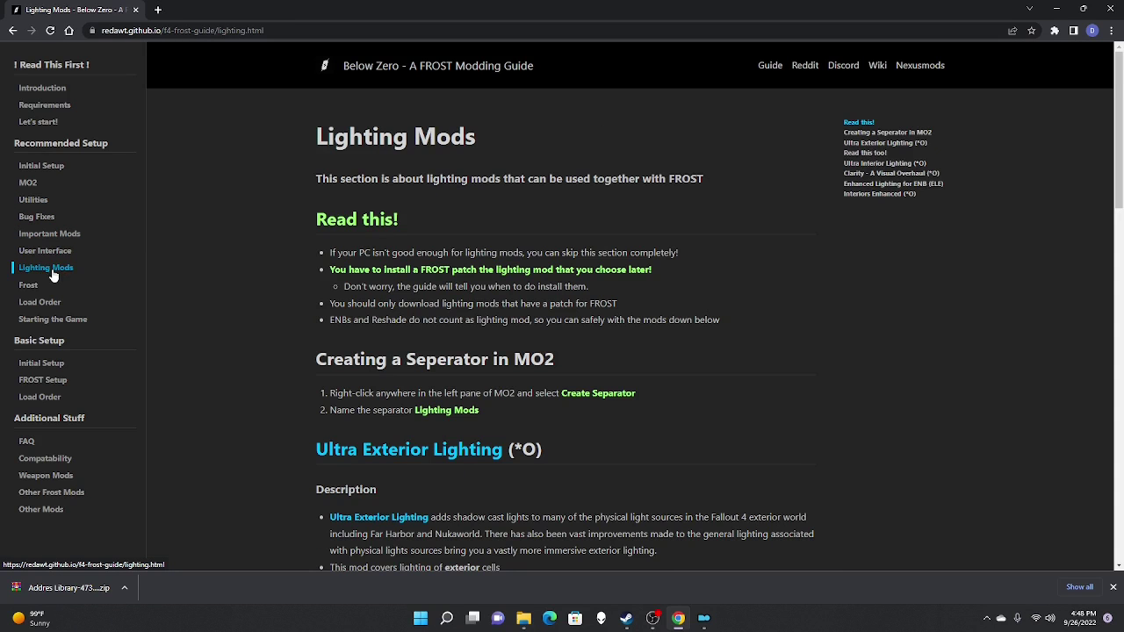
pyautogui.click(30, 287)
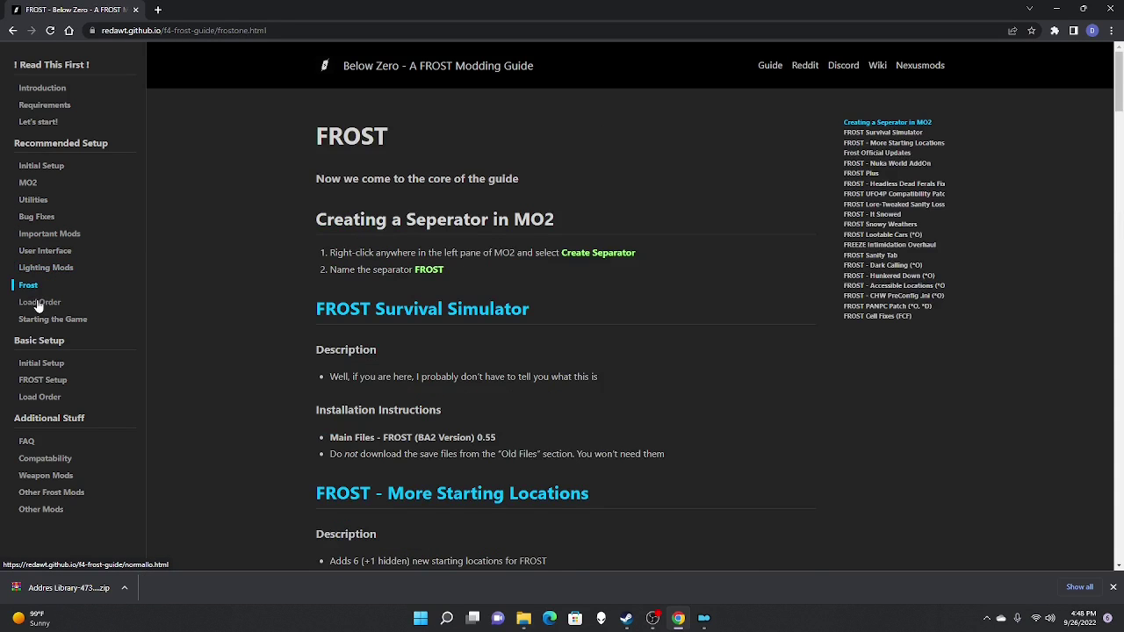
# Look over the guide's Load Order and Starting the Game pages
pyautogui.click(39, 302)
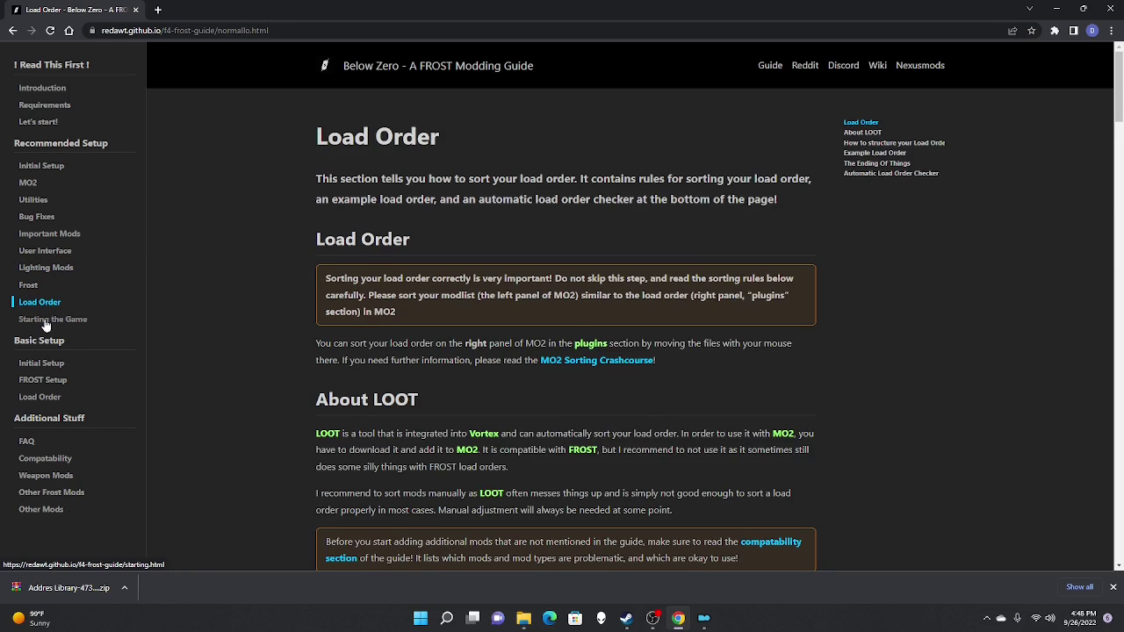
pyautogui.click(46, 322)
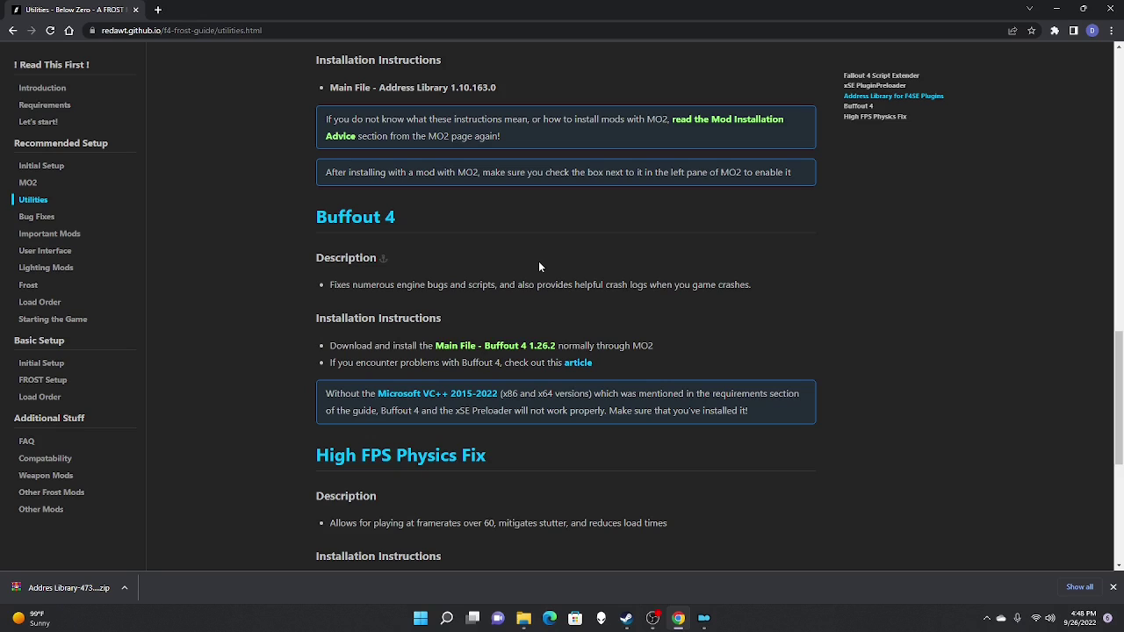
# Follow the Buffout 4 link on the guide's Utilities page and manually download version 1.26.2 using the slow download
pyautogui.middleClick(363, 226)
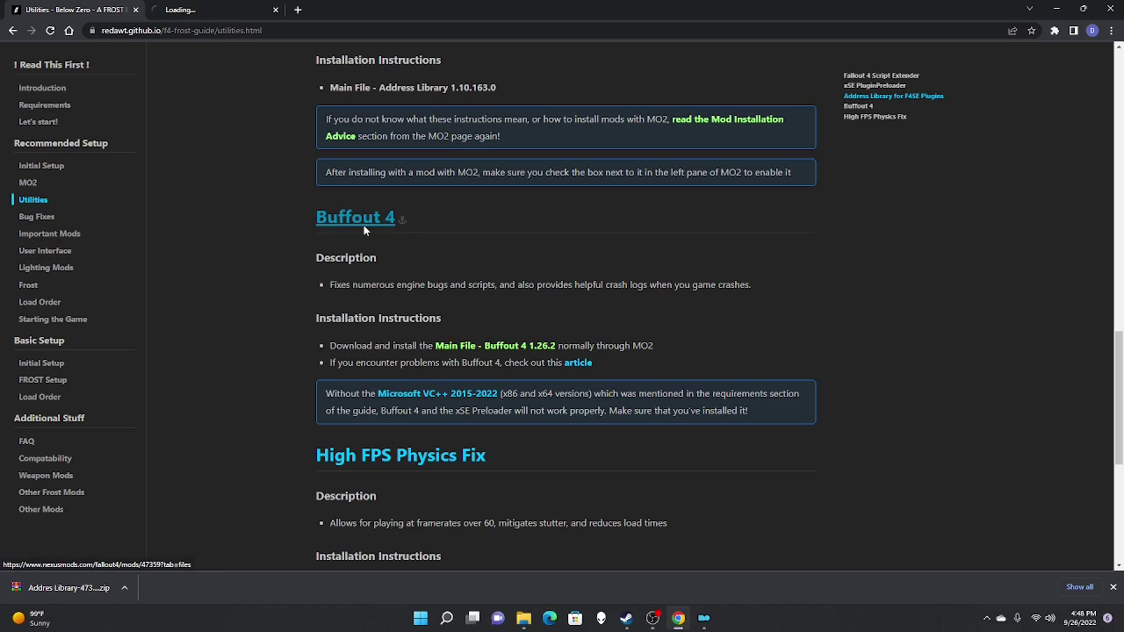
pyautogui.click(232, 11)
pyautogui.click(912, 304)
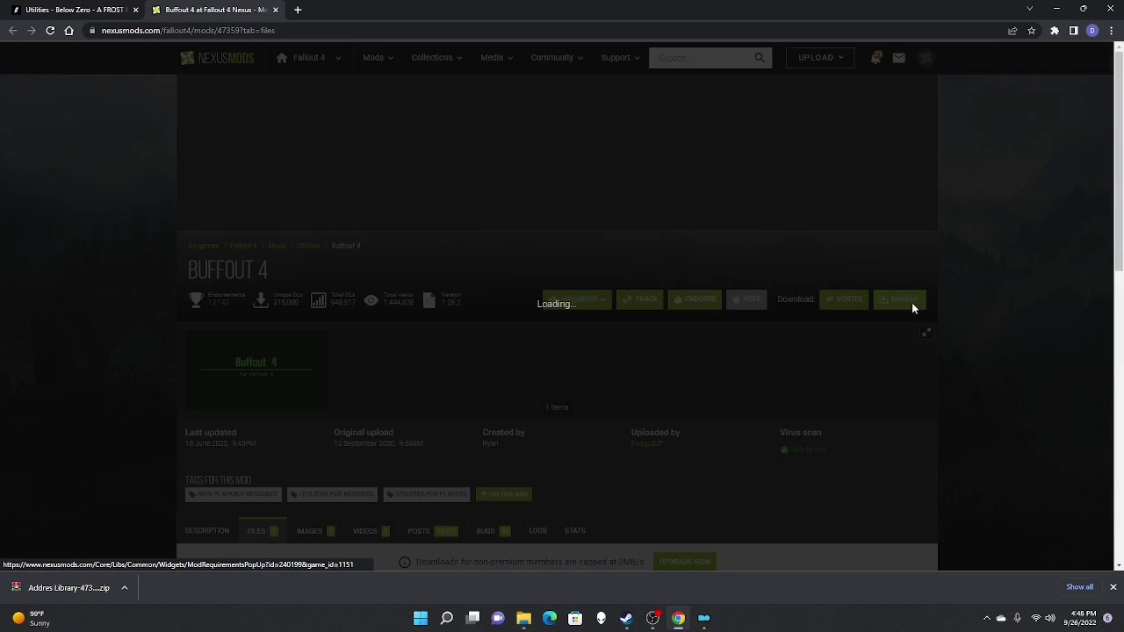
pyautogui.click(429, 372)
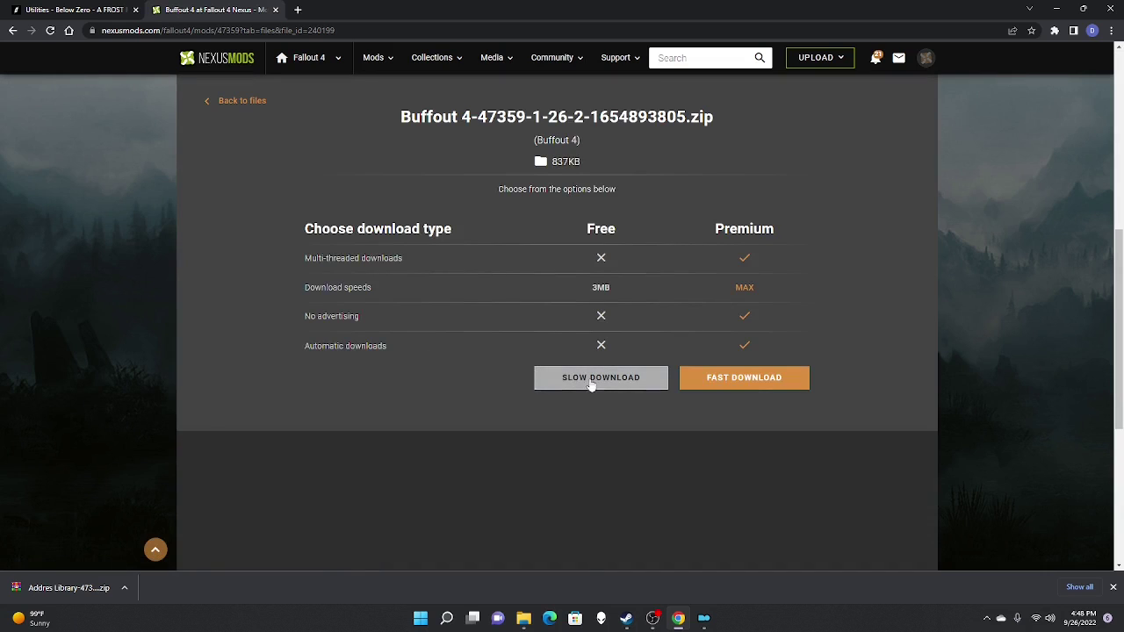
pyautogui.click(591, 379)
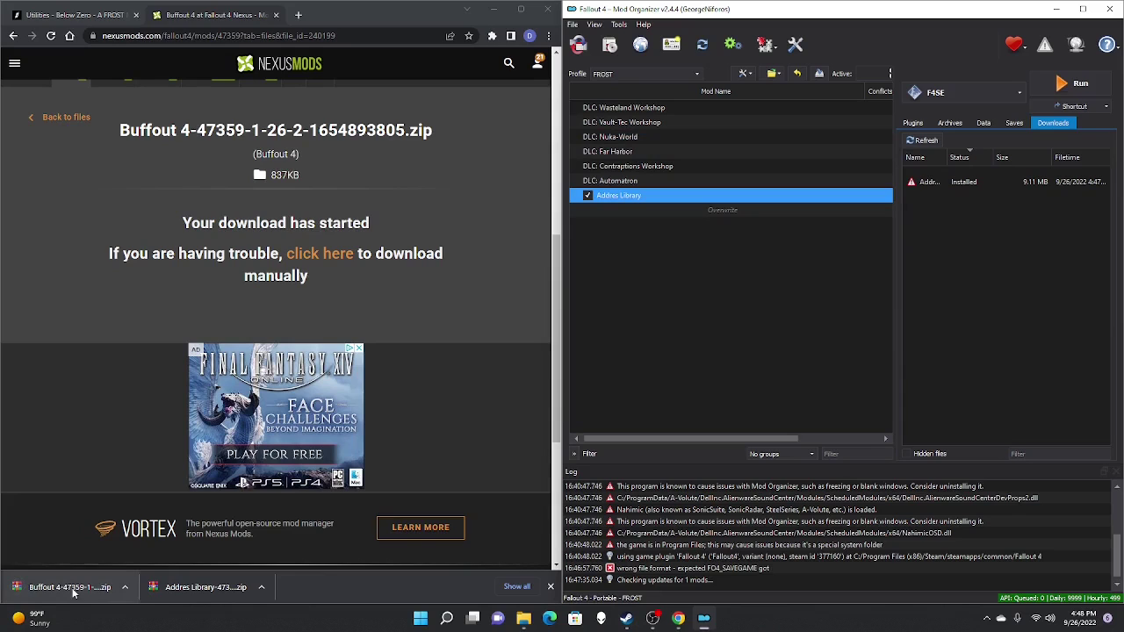
# Bring the downloaded Buffout 4 zip into Mod Organizer's Downloads list, then install it under its suggested name and enable it
pyautogui.click(74, 593)
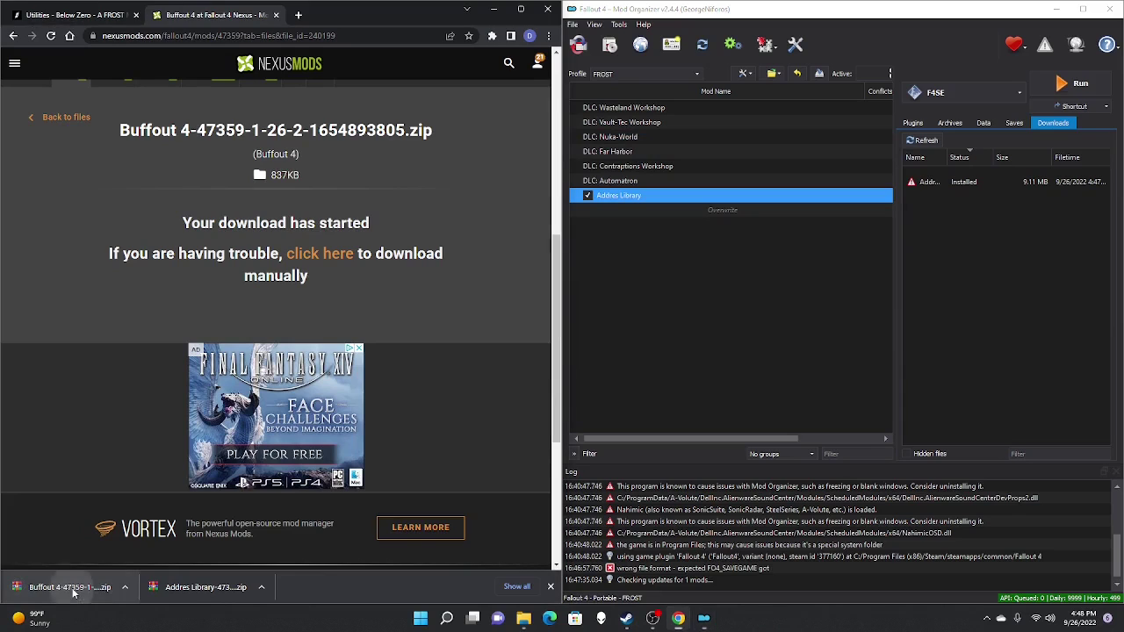
pyautogui.moveTo(74, 592); pyautogui.dragTo(948, 364)
pyautogui.doubleClick(969, 215)
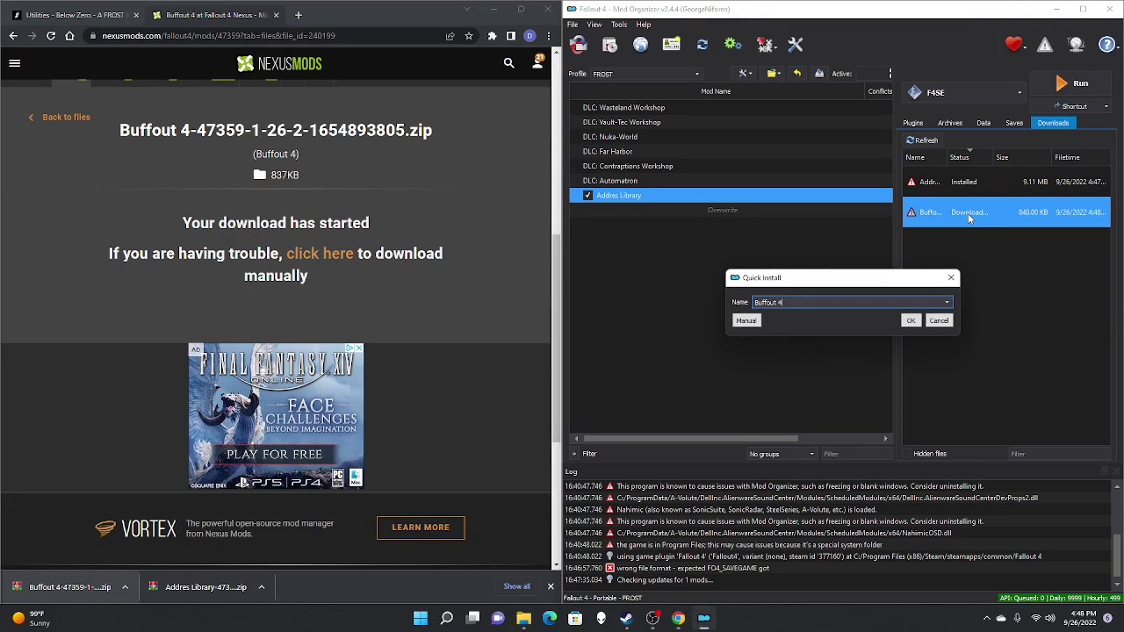
pyautogui.click(913, 322)
pyautogui.click(587, 210)
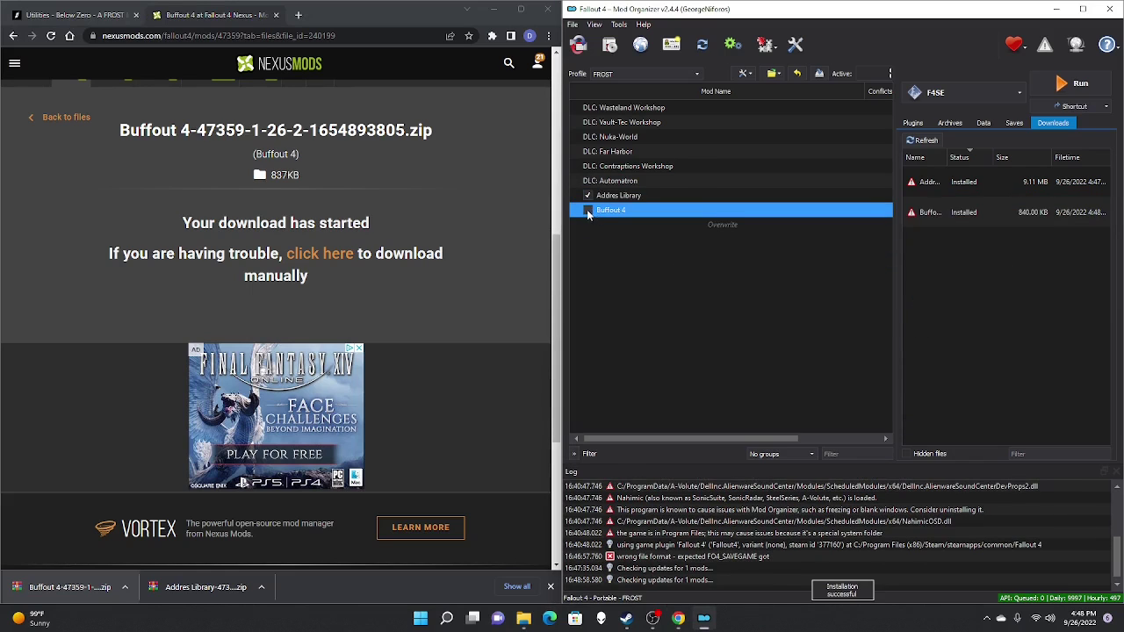
# Return to the guide in Chrome, open the High FPS Physics Fix link in a new tab and read its installation instructions
pyautogui.click(70, 15)
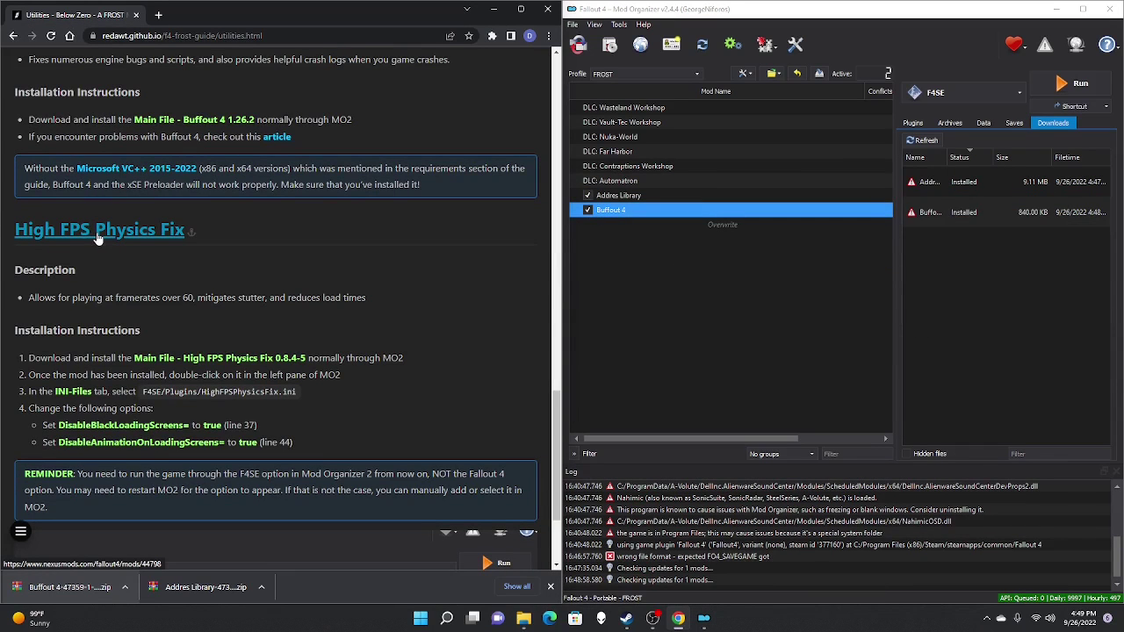
pyautogui.middleClick(98, 239)
pyautogui.moveTo(29, 360); pyautogui.dragTo(342, 451)
pyautogui.click(248, 416)
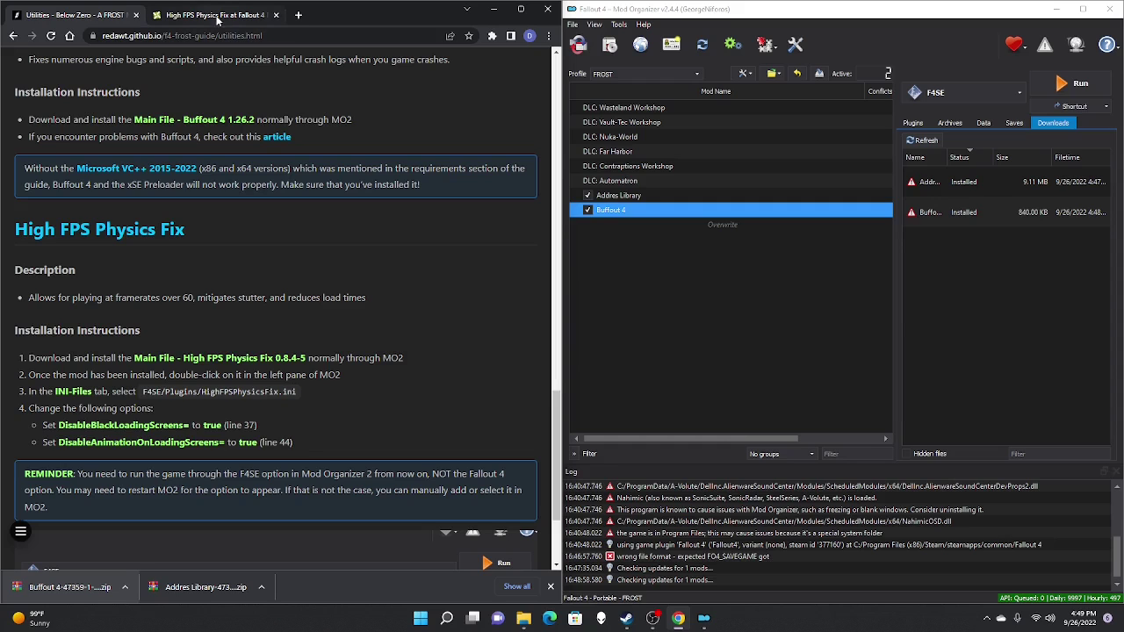
# Manually download the main High FPS Physics Fix 0.8.6 file from its Nexus page using the slow download
pyautogui.click(217, 18)
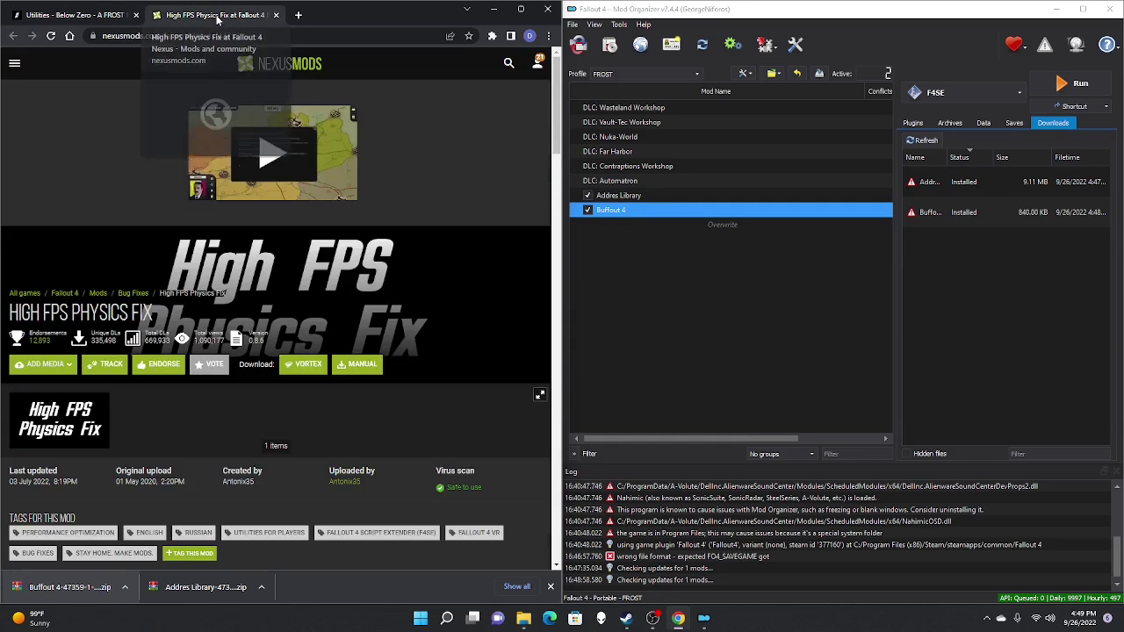
pyautogui.click(354, 370)
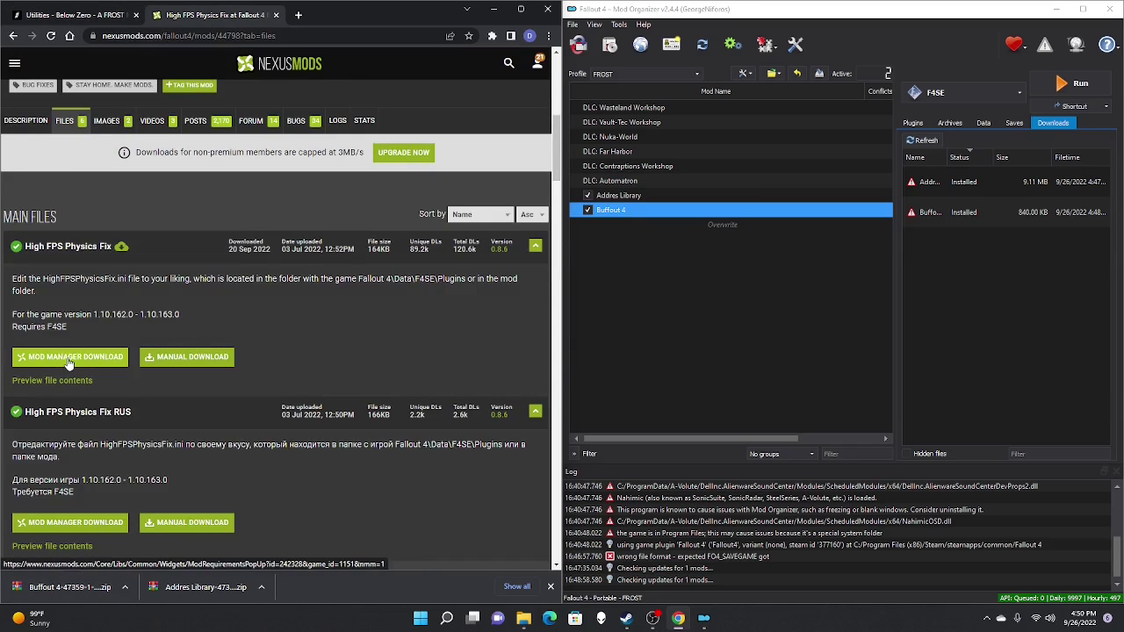
pyautogui.click(201, 357)
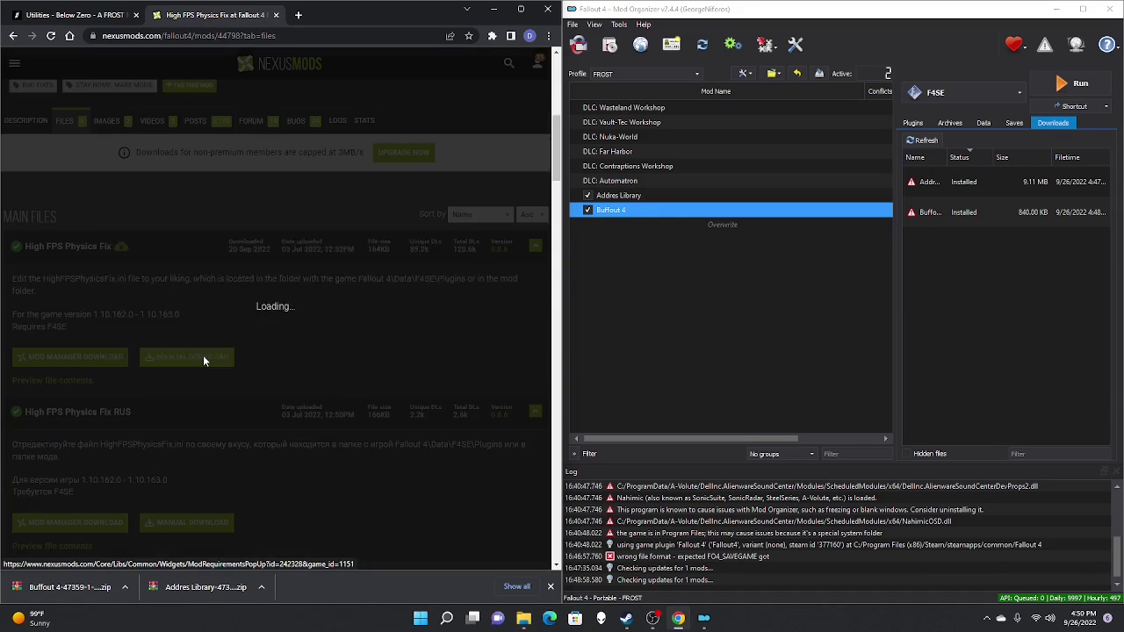
pyautogui.click(142, 356)
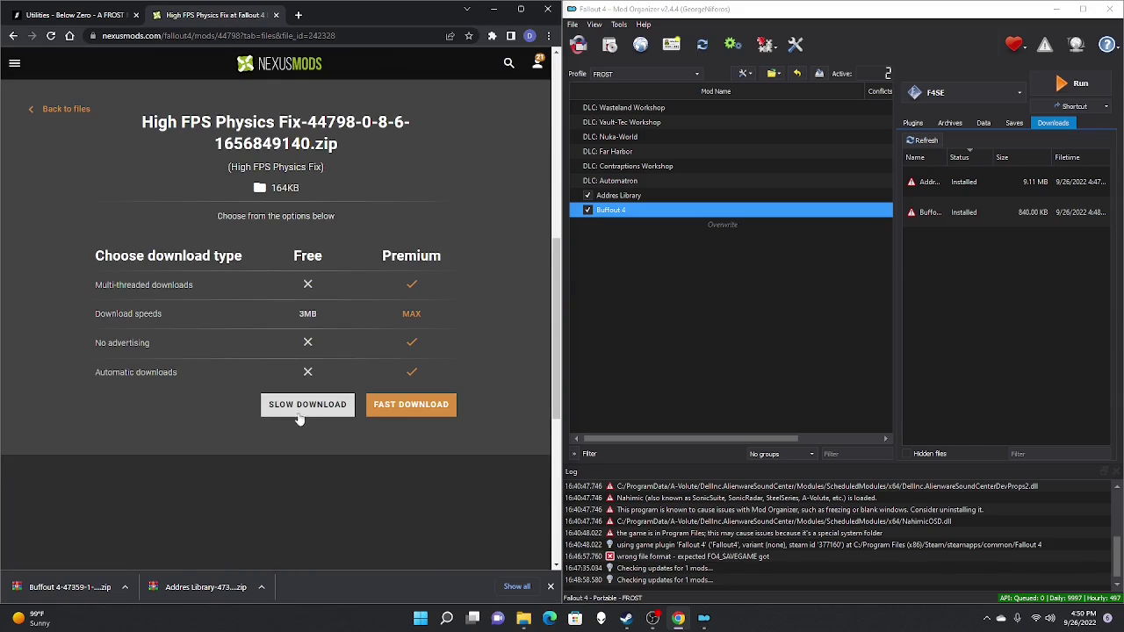
pyautogui.click(298, 420)
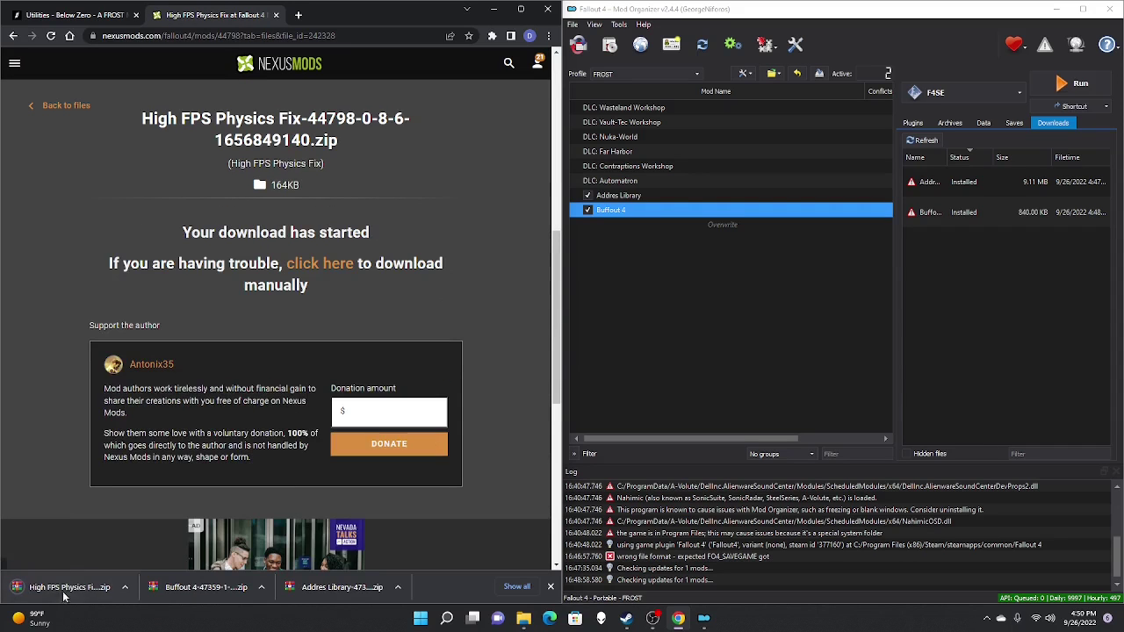
# Add the High FPS Physics Fix zip to Mod Organizer's Downloads list and install it under its suggested name
pyautogui.moveTo(70, 586); pyautogui.dragTo(1013, 315)
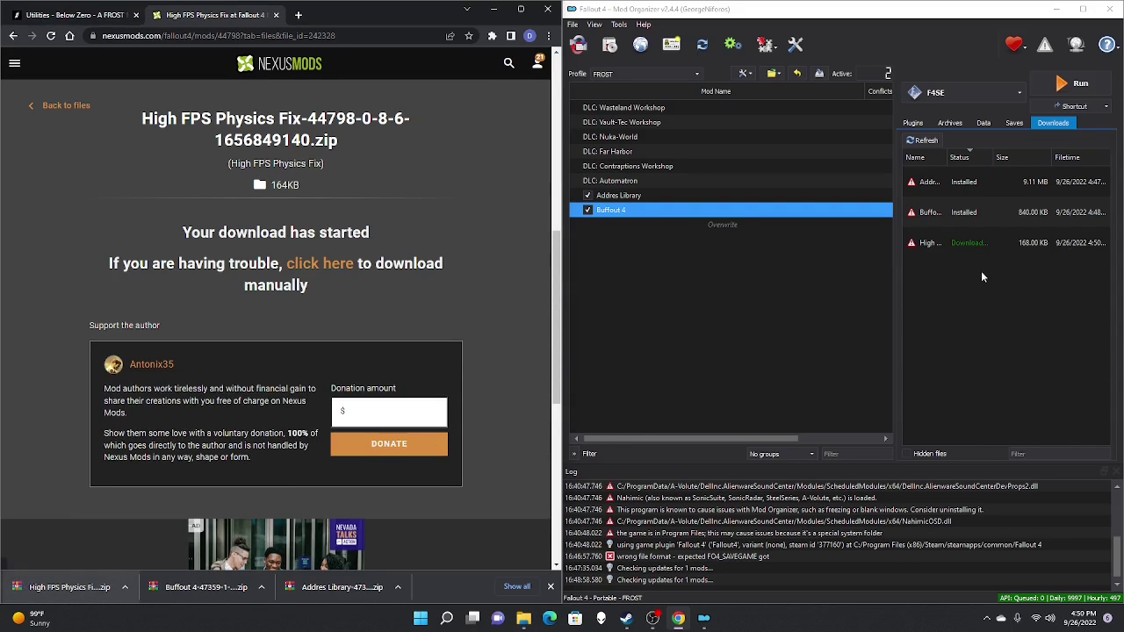
pyautogui.doubleClick(976, 253)
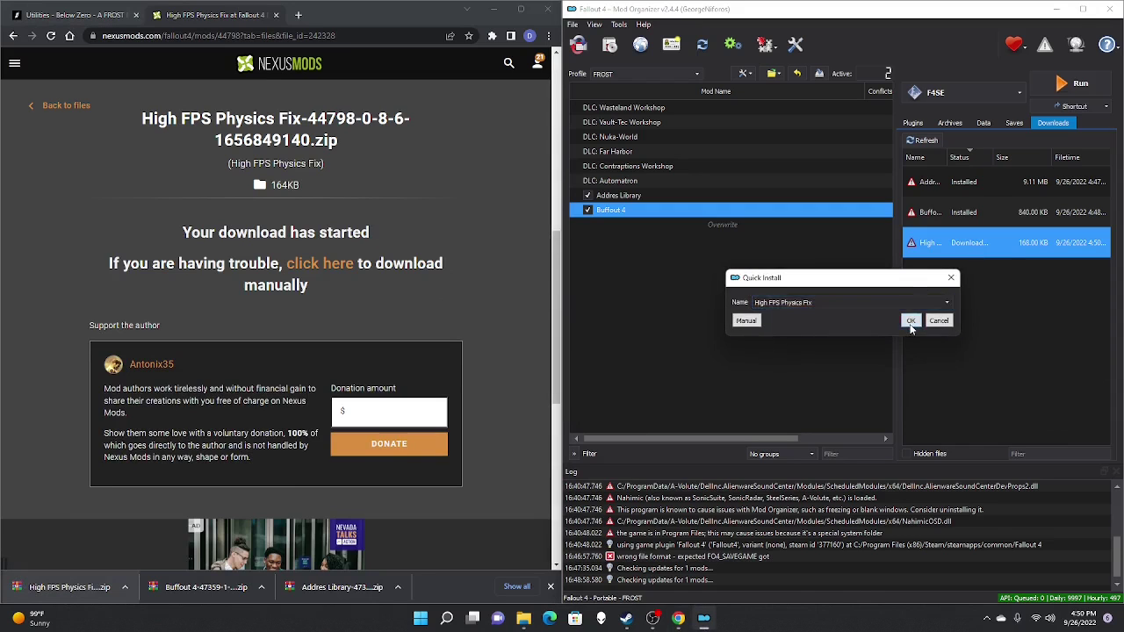
pyautogui.click(911, 320)
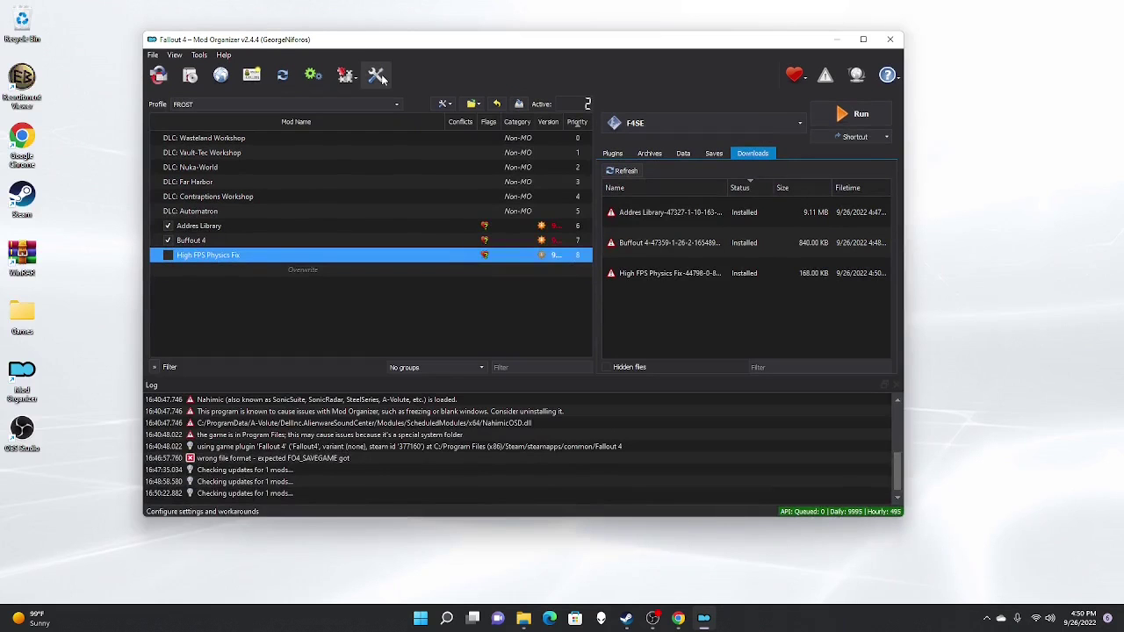
# Open HighFPSPhysicsFix.ini from the installed mod's INI files and set DisableBlackLoadingScreens to true
pyautogui.doubleClick(331, 254)
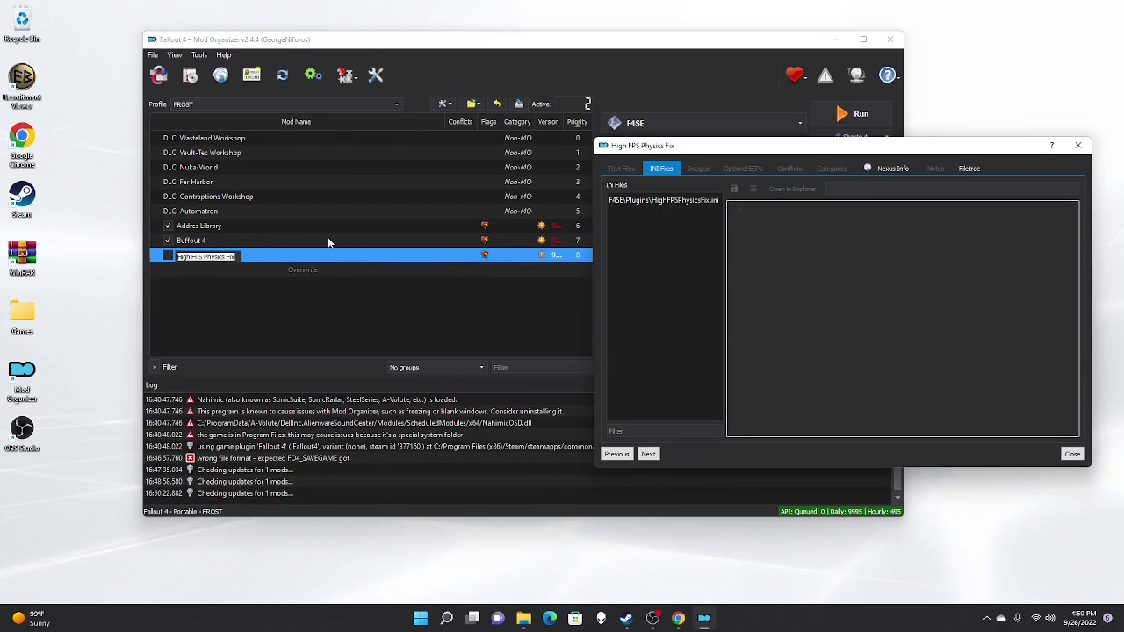
pyautogui.click(651, 205)
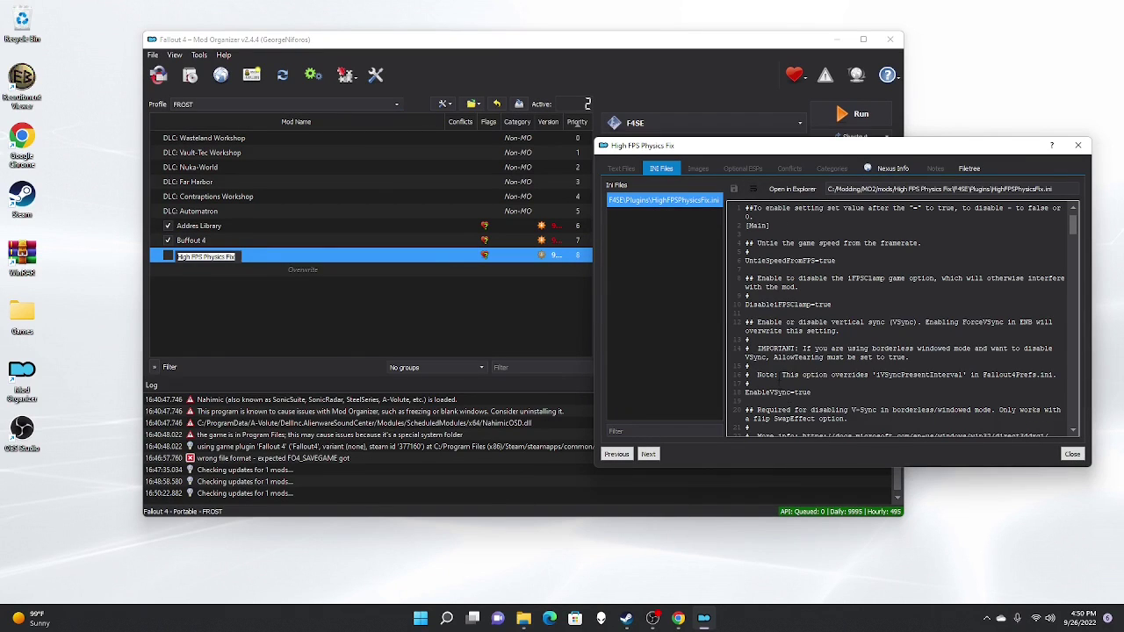
pyautogui.scroll(-8, 905, 320)
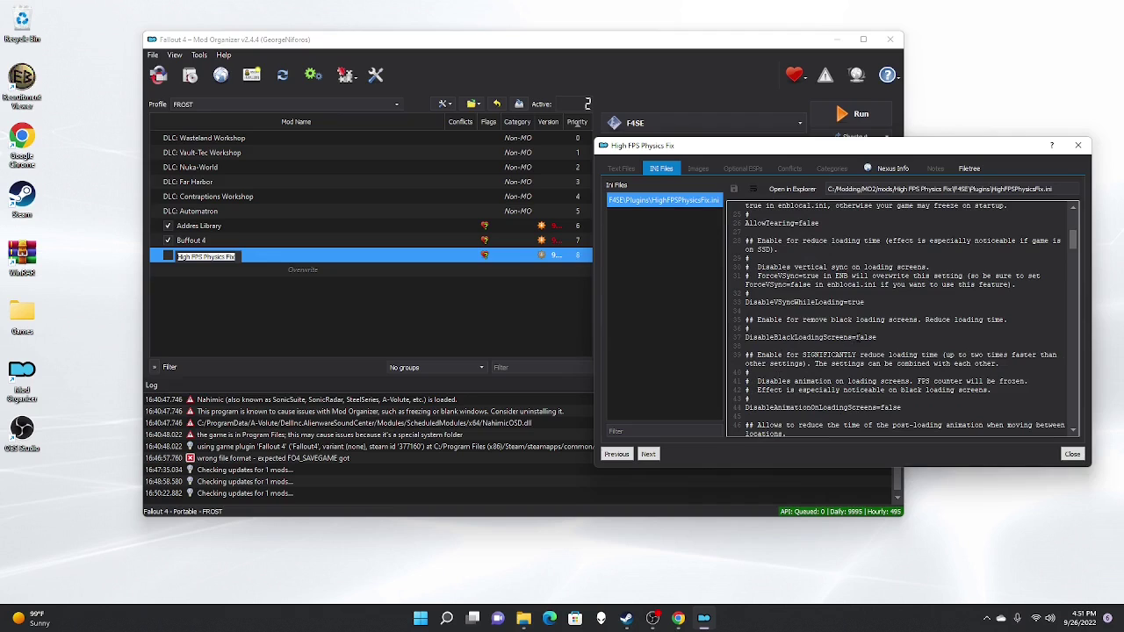
pyautogui.moveTo(855, 337); pyautogui.dragTo(877, 337)
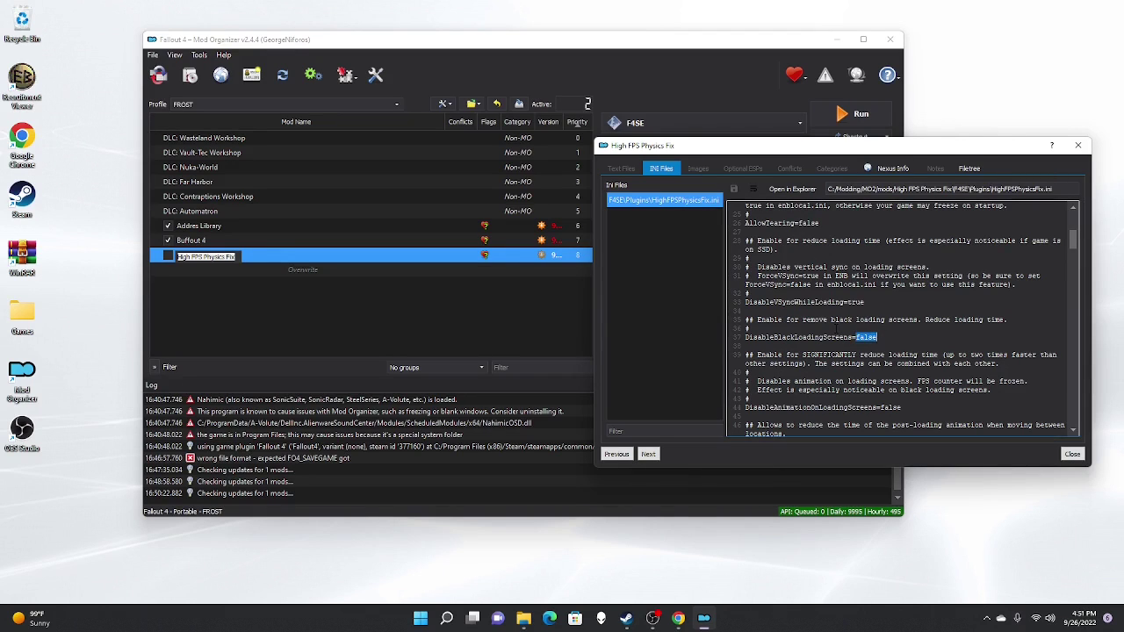
pyautogui.write('true')
# Set DisableAnimationOnLoadingScreens to true and close the mod's information window, saving the changes to HighFPSPhysicsFix.ini
pyautogui.scroll(-1, 741, 369)
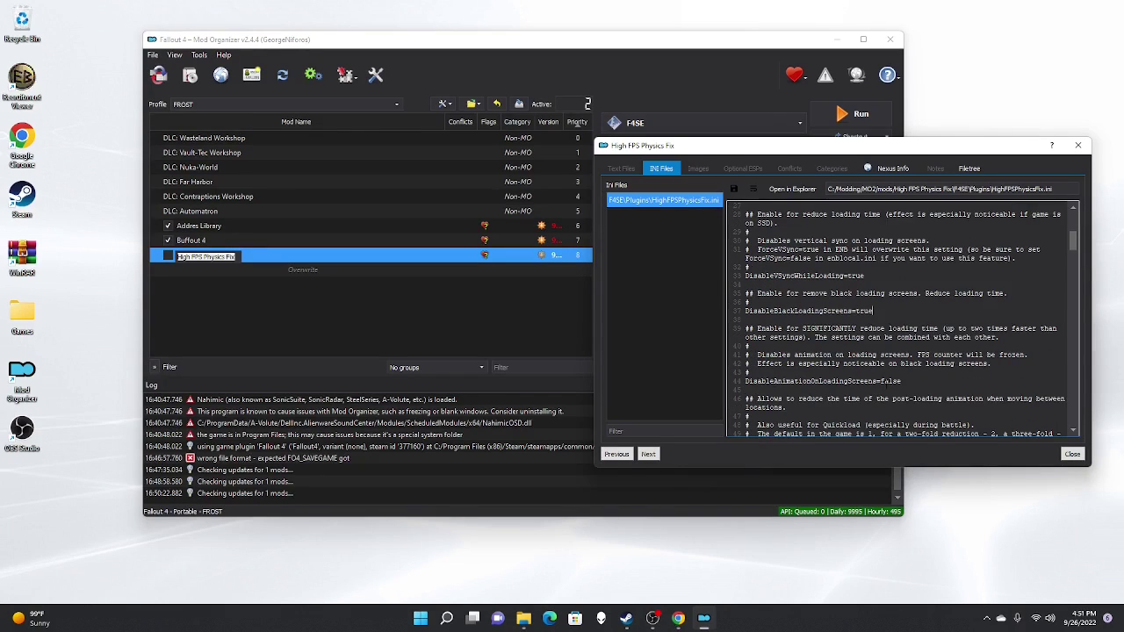
pyautogui.doubleClick(890, 381)
pyautogui.write('true')
pyautogui.click(1071, 455)
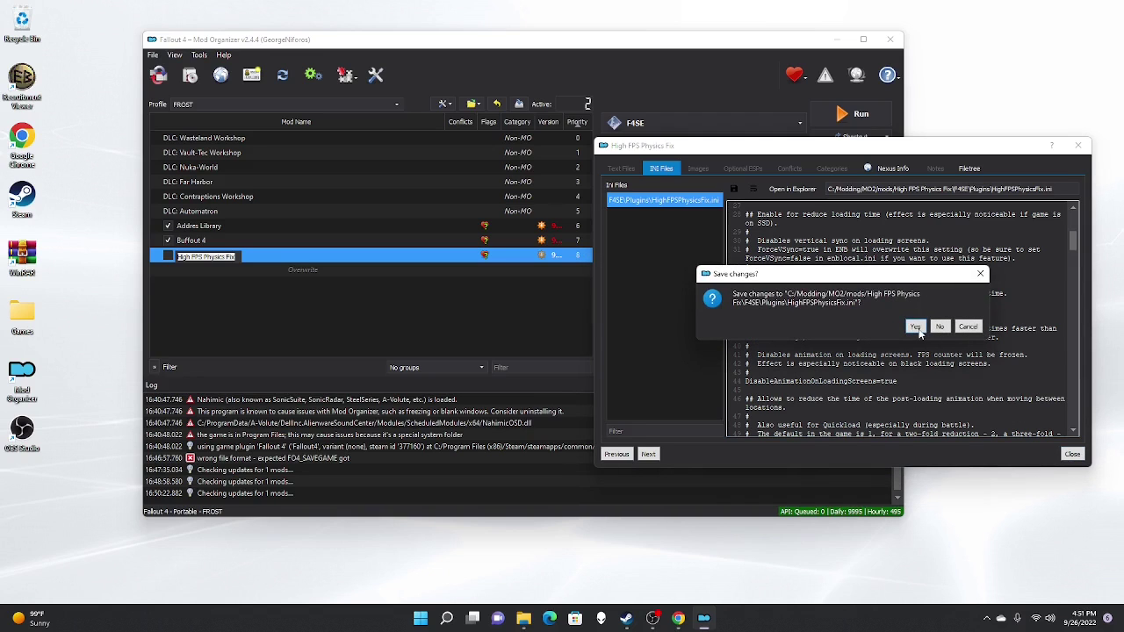
pyautogui.click(915, 327)
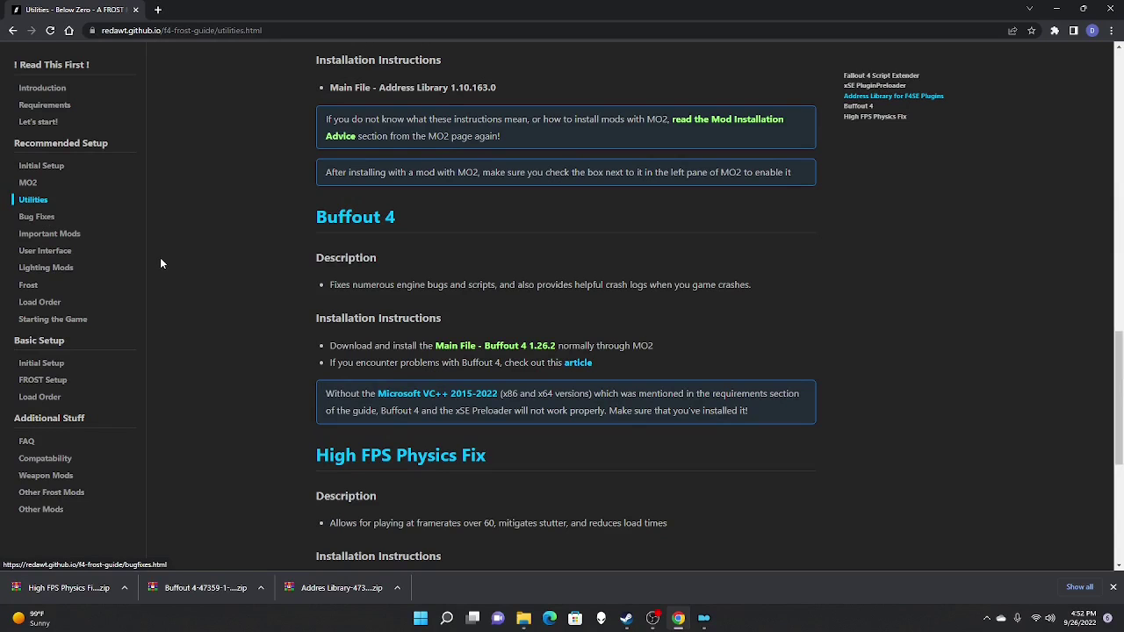
# Review the guide's High FPS Physics Fix instructions and the reminder about running the game through F4SE
pyautogui.scroll(-2, 163, 259)
pyautogui.scroll(-3, 166, 262)
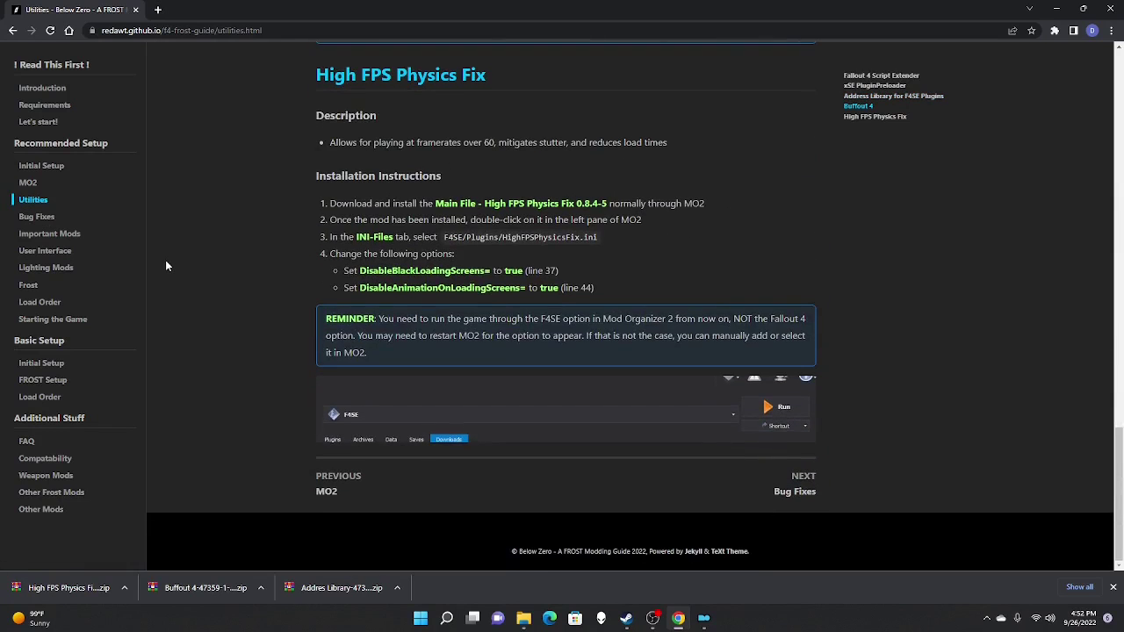
pyautogui.scroll(1, 165, 262)
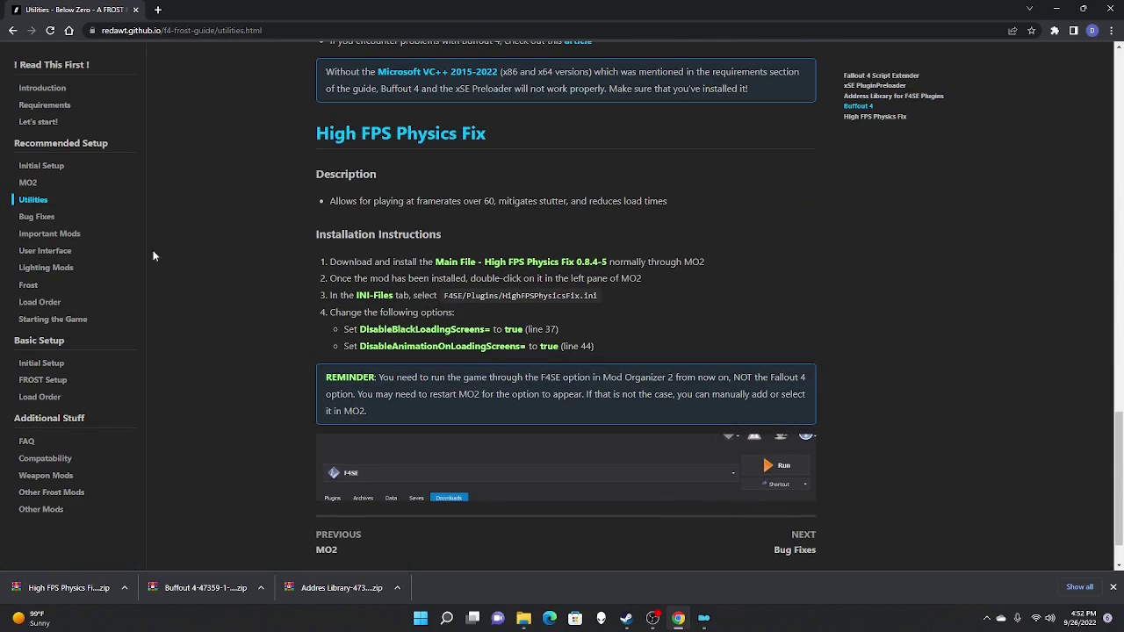
# From the guide's Bug Fixes page, manually download Unofficial Fallout 4 Patch 2.1.4 by slow download and add the archive to Mod Organizer's Downloads list
pyautogui.click(35, 219)
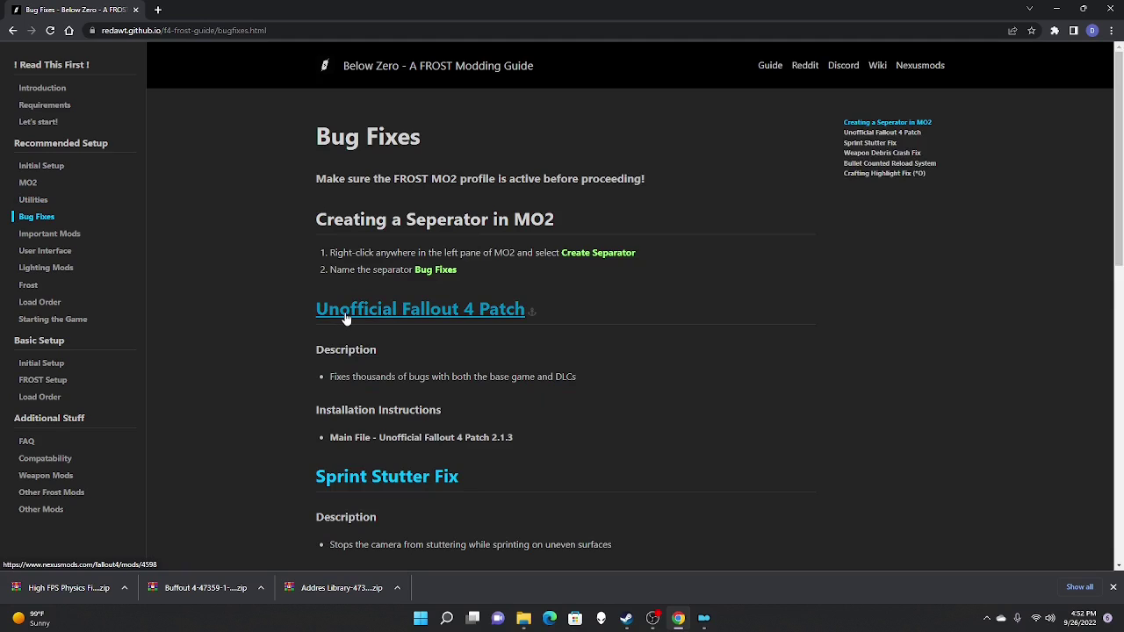
pyautogui.middleClick(345, 318)
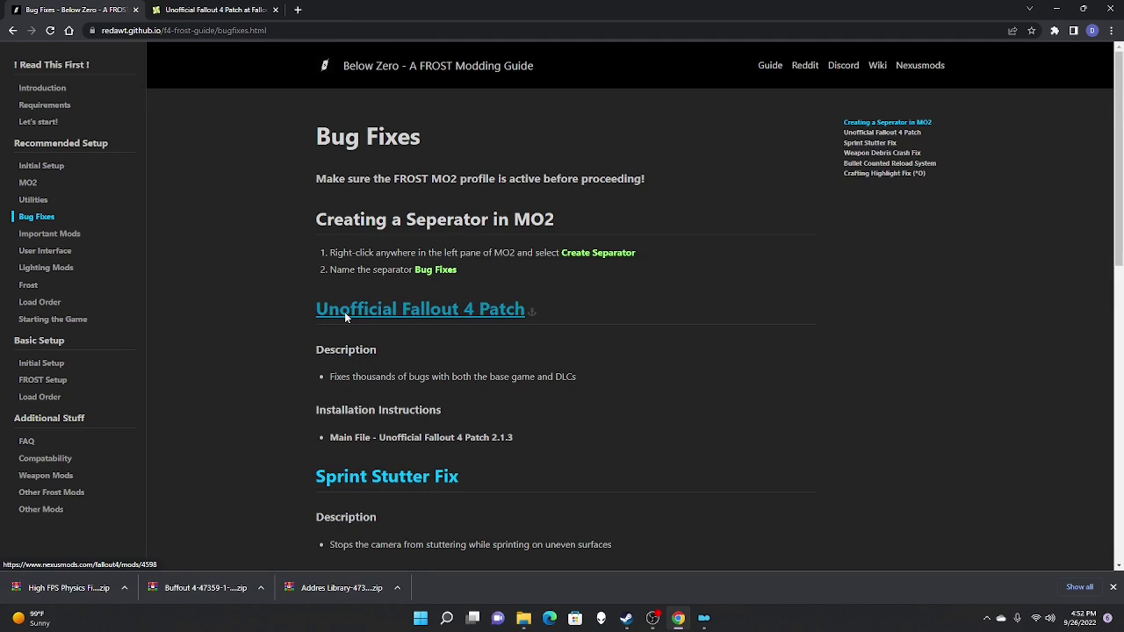
pyautogui.click(247, 9)
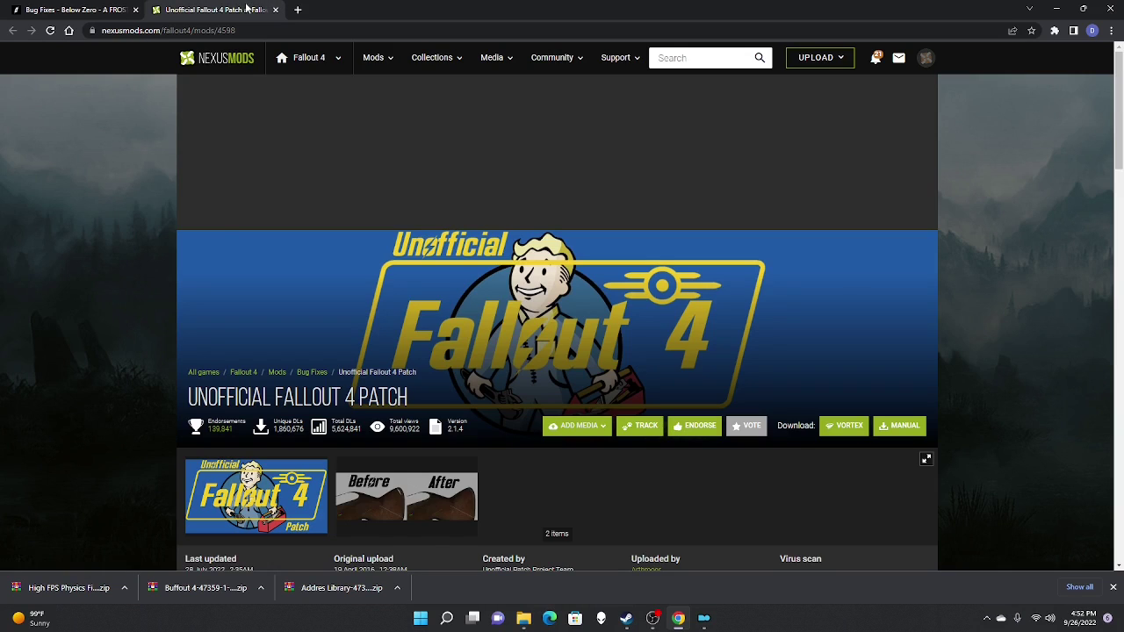
pyautogui.click(875, 423)
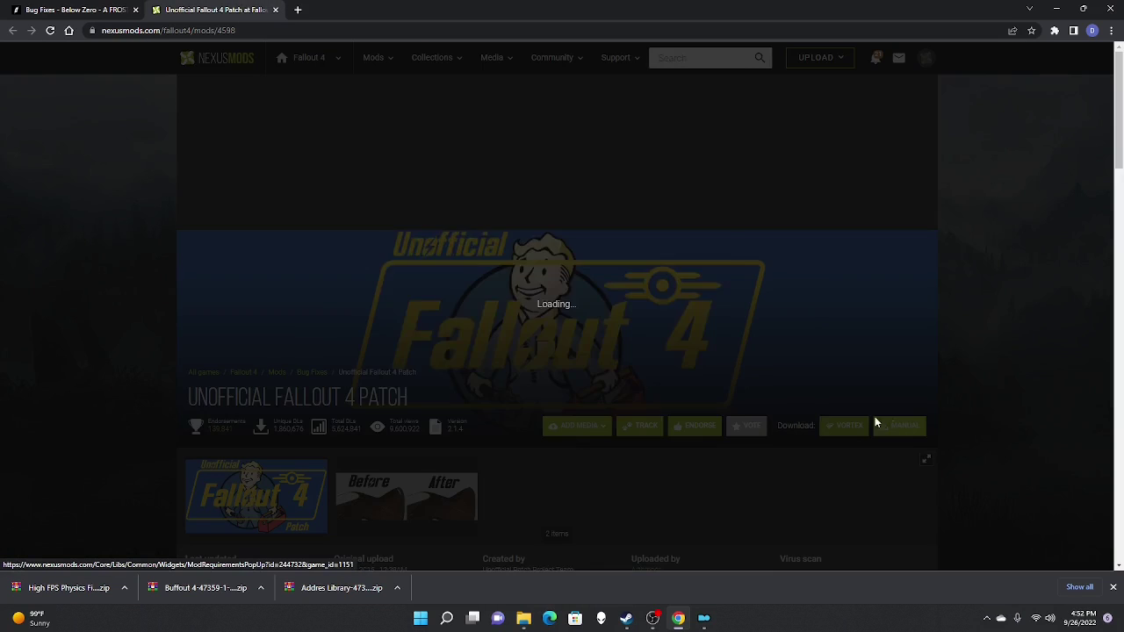
pyautogui.click(442, 390)
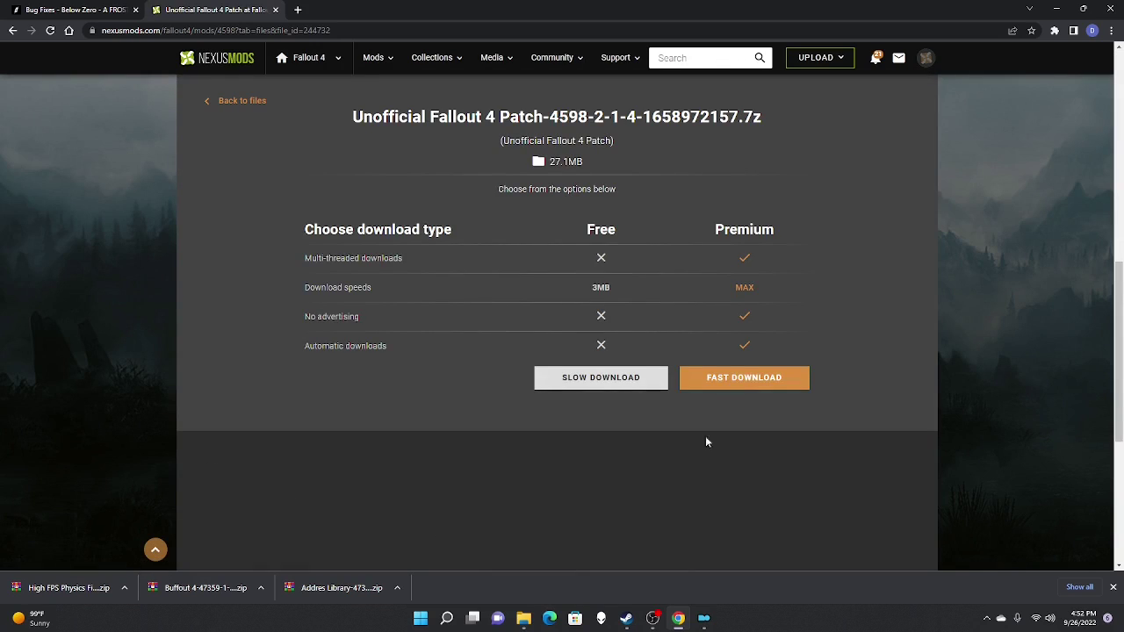
pyautogui.click(625, 381)
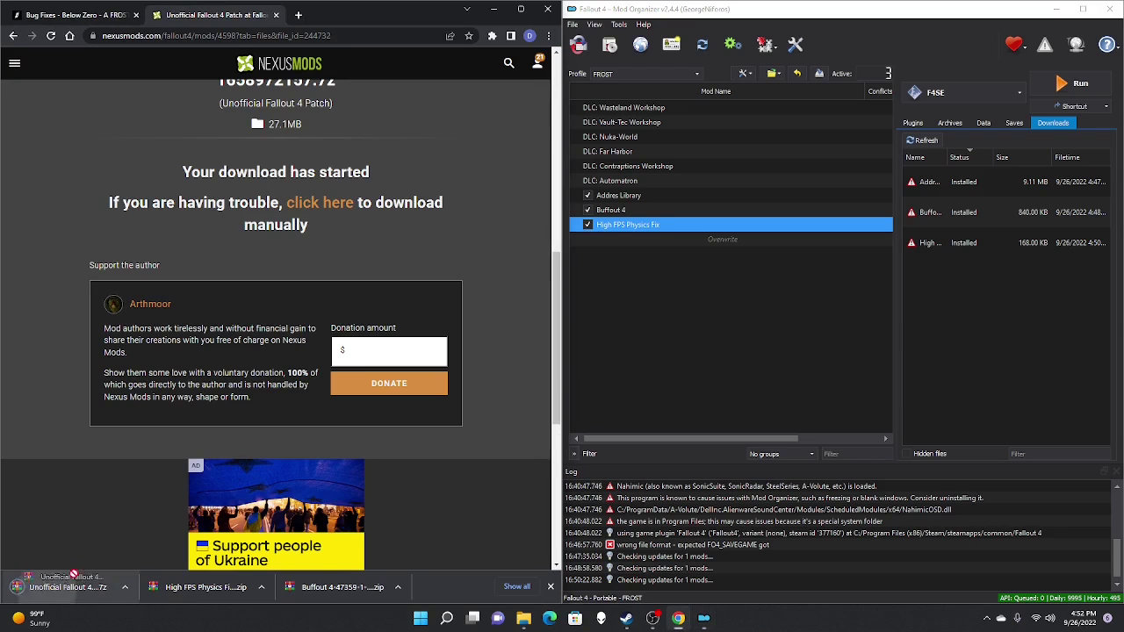
pyautogui.moveTo(61, 587); pyautogui.dragTo(1029, 314)
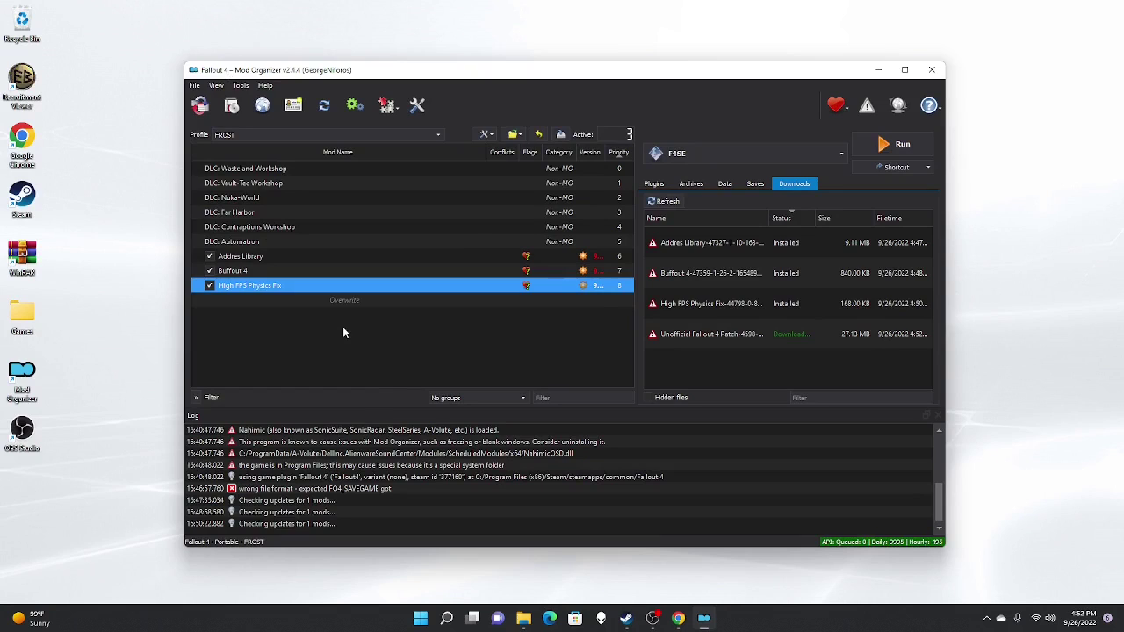
# Create a mod list separator named Bug Fixes, and install the downloaded Unofficial Fallout 4 Patch beneath it and enable it
pyautogui.rightClick(344, 331)
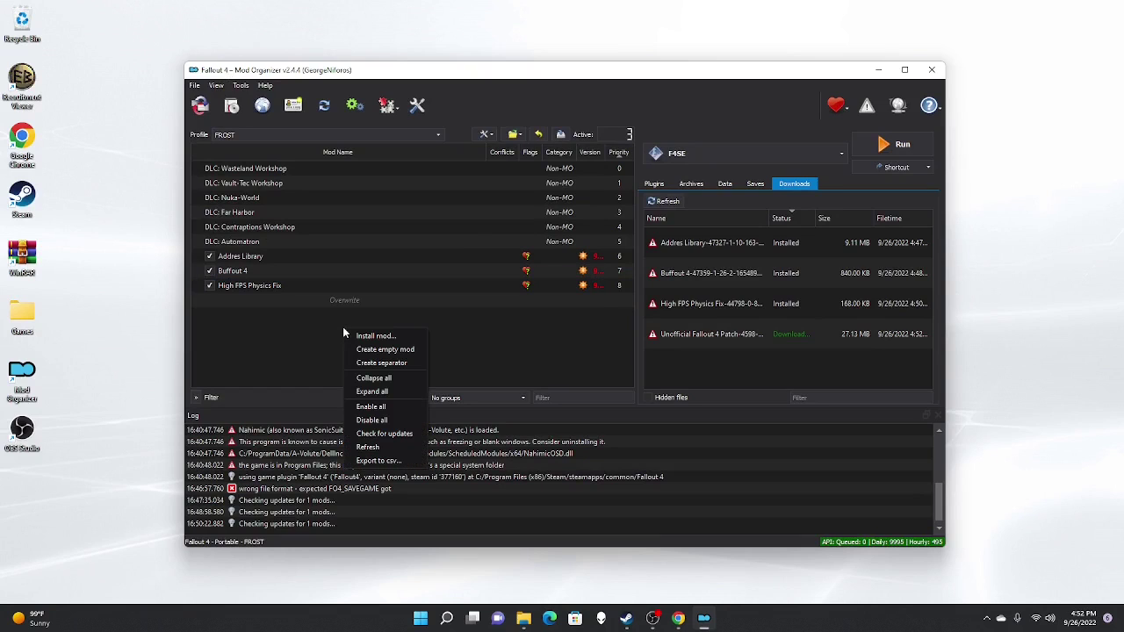
pyautogui.click(383, 363)
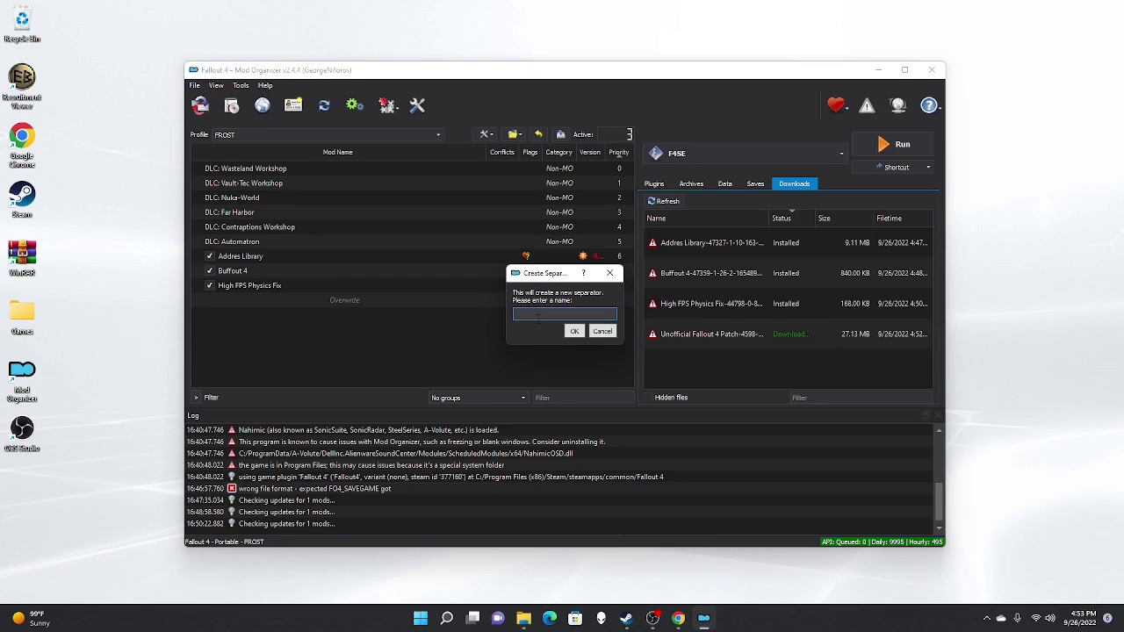
pyautogui.write('Bug Fixes')
pyautogui.press('Return')
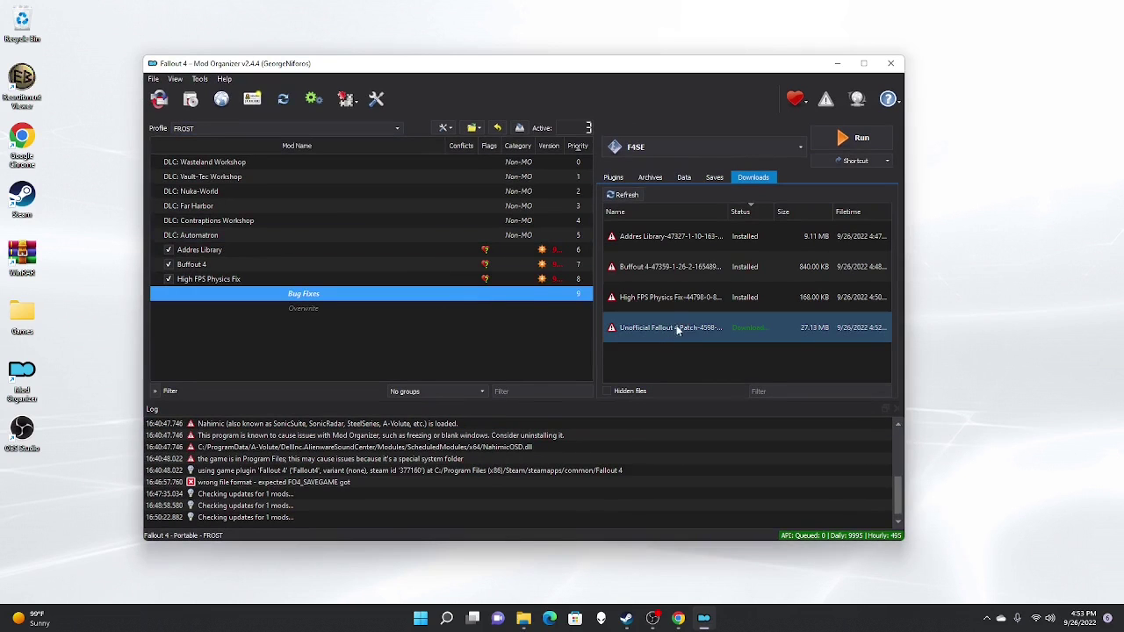
pyautogui.moveTo(685, 327); pyautogui.dragTo(288, 302)
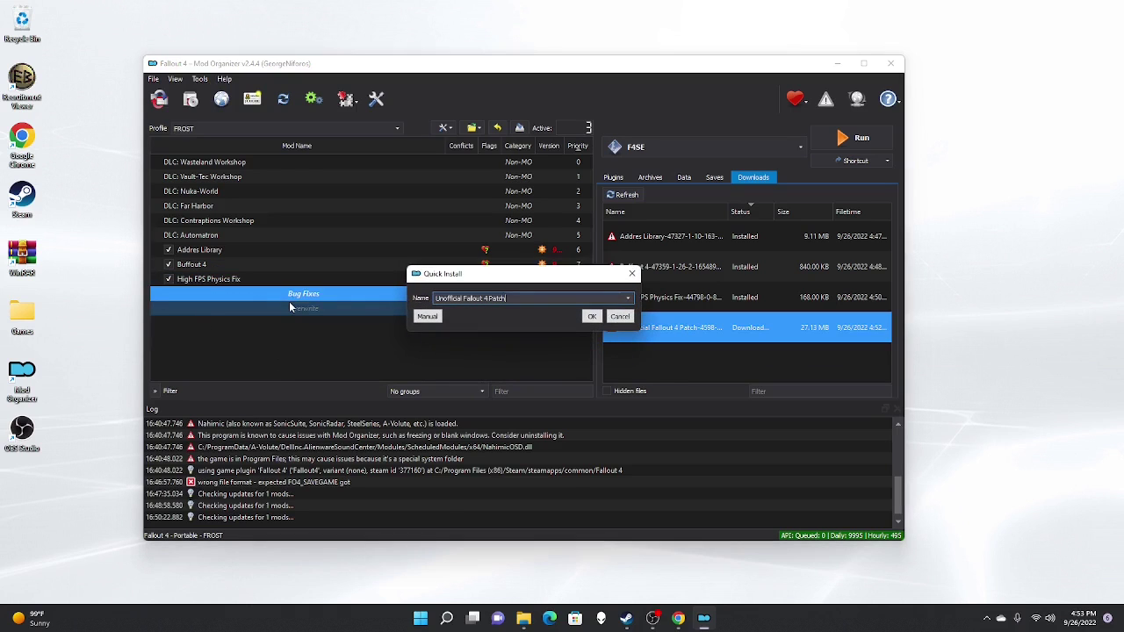
pyautogui.click(592, 316)
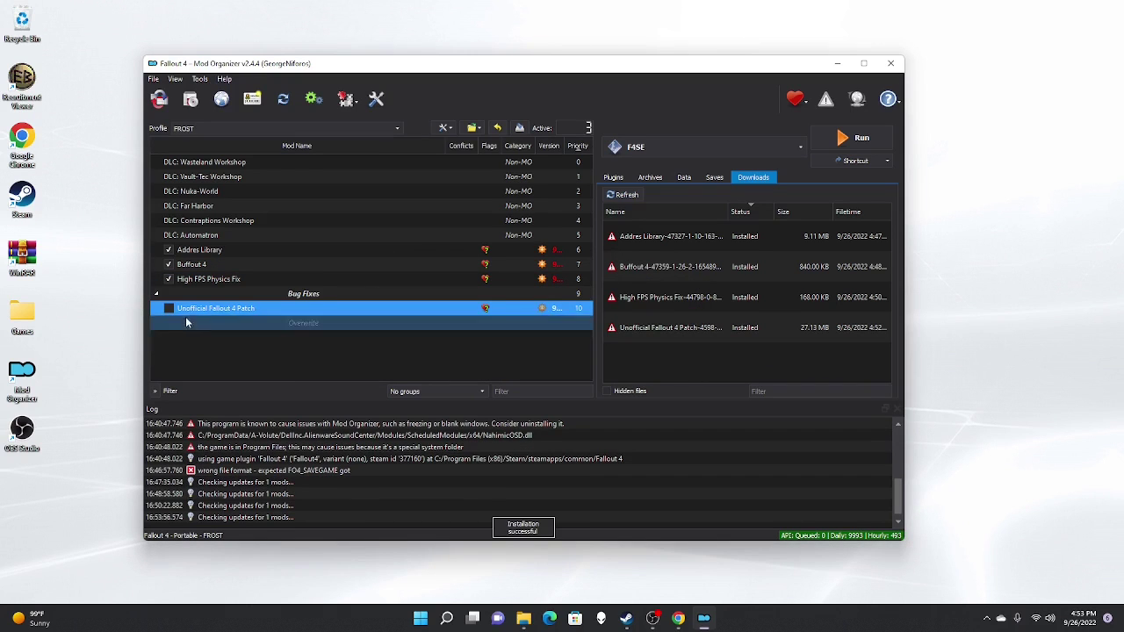
# From the guide's Bug Fixes page, manually download the first Sprint Stuttering Fix 1.2 main file by slow download and add it to Mod Organizer's Downloads list
pyautogui.click(678, 618)
pyautogui.scroll(-1, 394, 310)
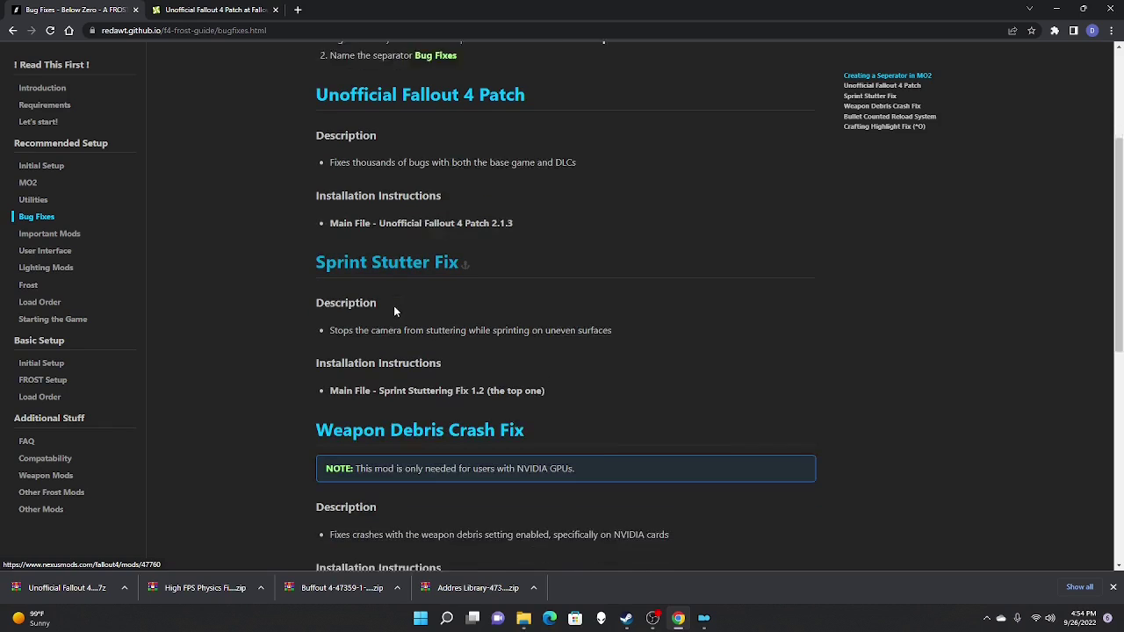
pyautogui.click(394, 250)
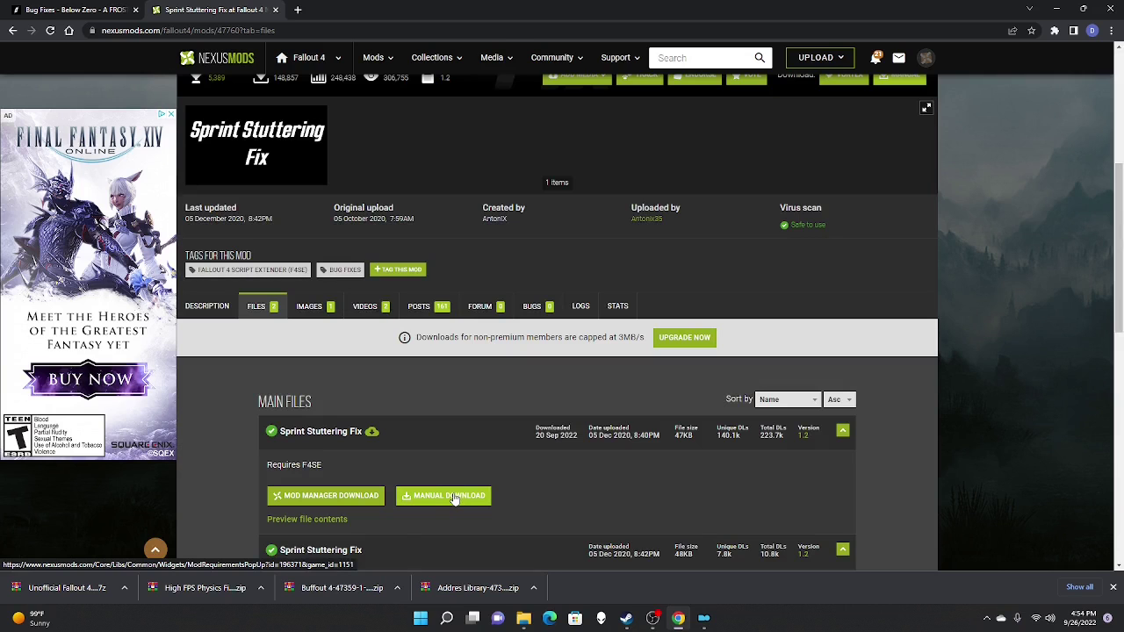
pyautogui.click(453, 496)
pyautogui.click(429, 356)
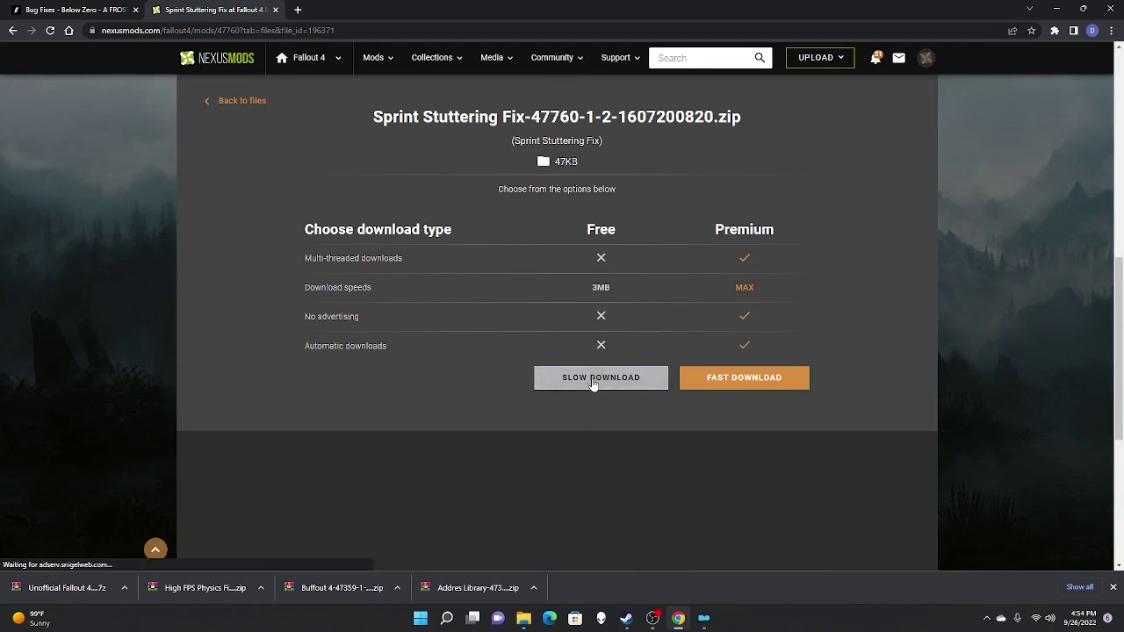
pyautogui.click(594, 384)
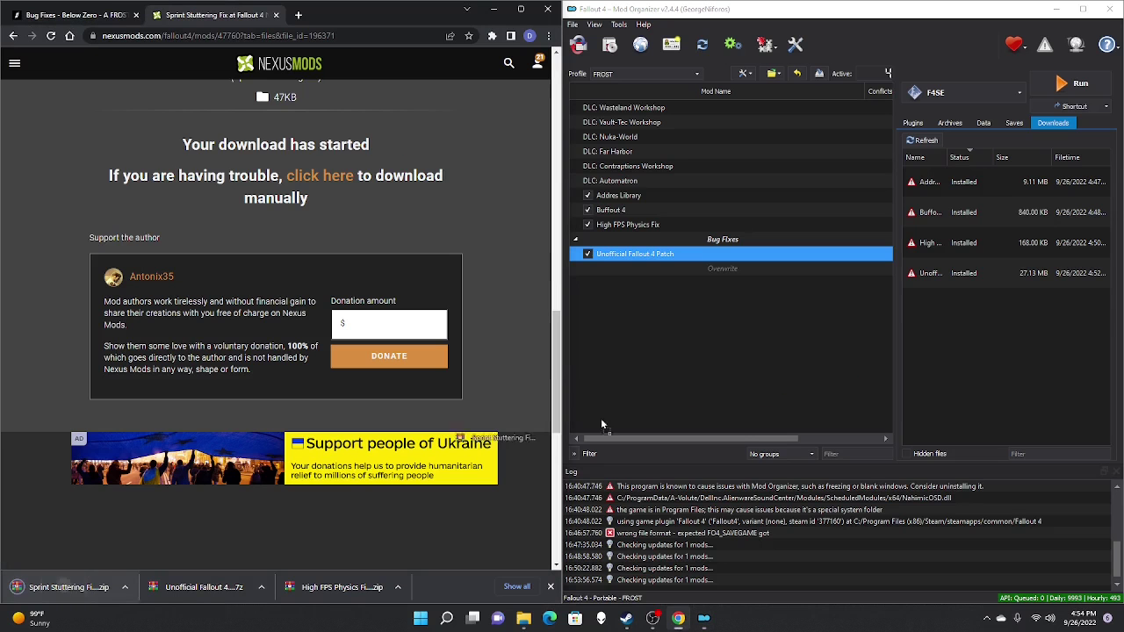
pyautogui.moveTo(603, 425); pyautogui.dragTo(1009, 319)
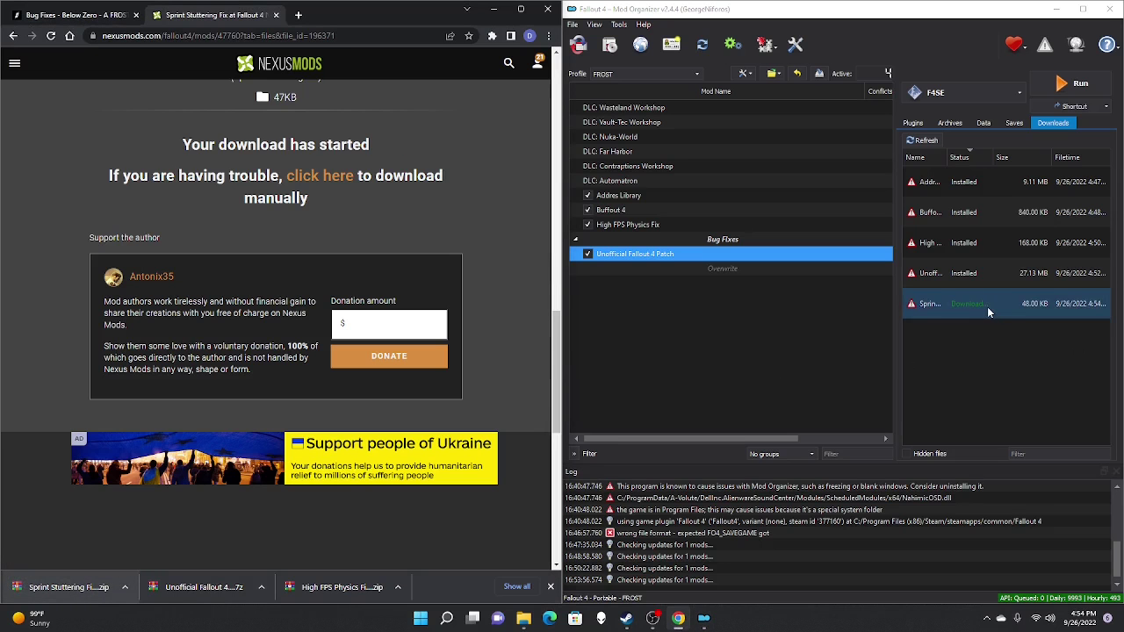
# Install Sprint Stuttering Fix from the Downloads list under its suggested name and enable it in the mod list
pyautogui.doubleClick(987, 307)
pyautogui.click(907, 322)
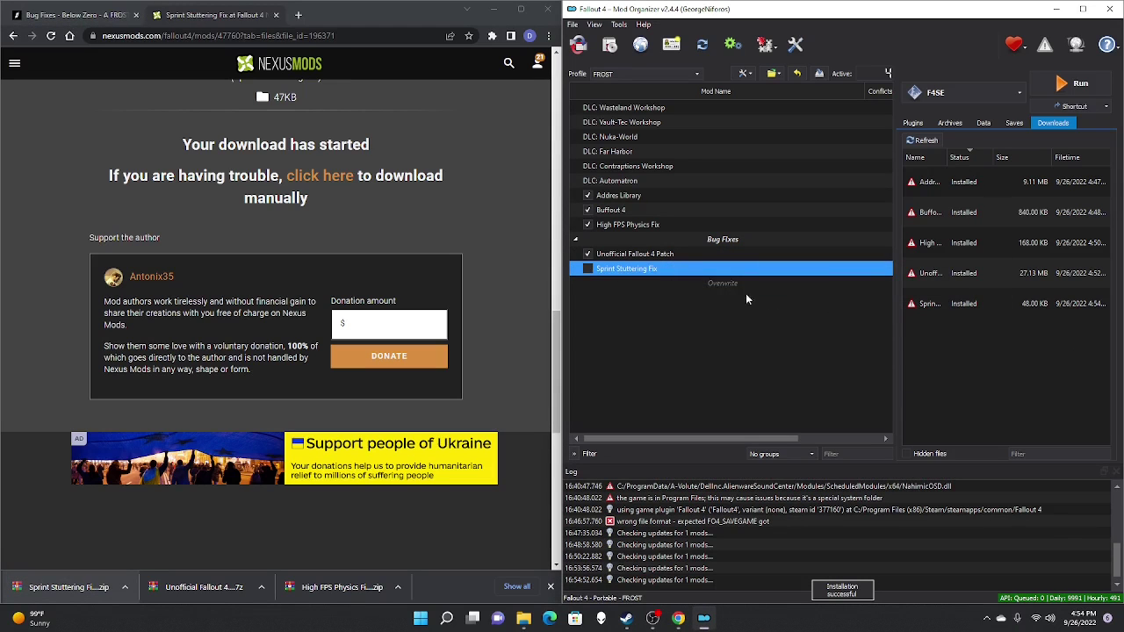
pyautogui.click(587, 268)
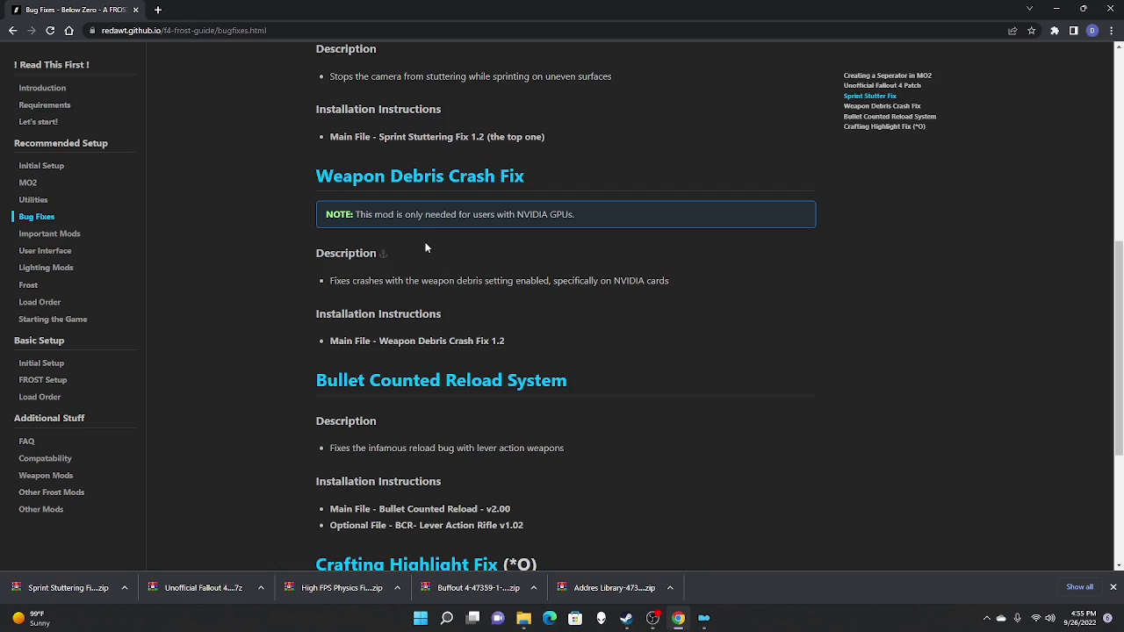
# From the guide, manually download Weapon Debris Crash Fix 1.2 by slow download and add the archive to Mod Organizer's Downloads list
pyautogui.click(445, 180)
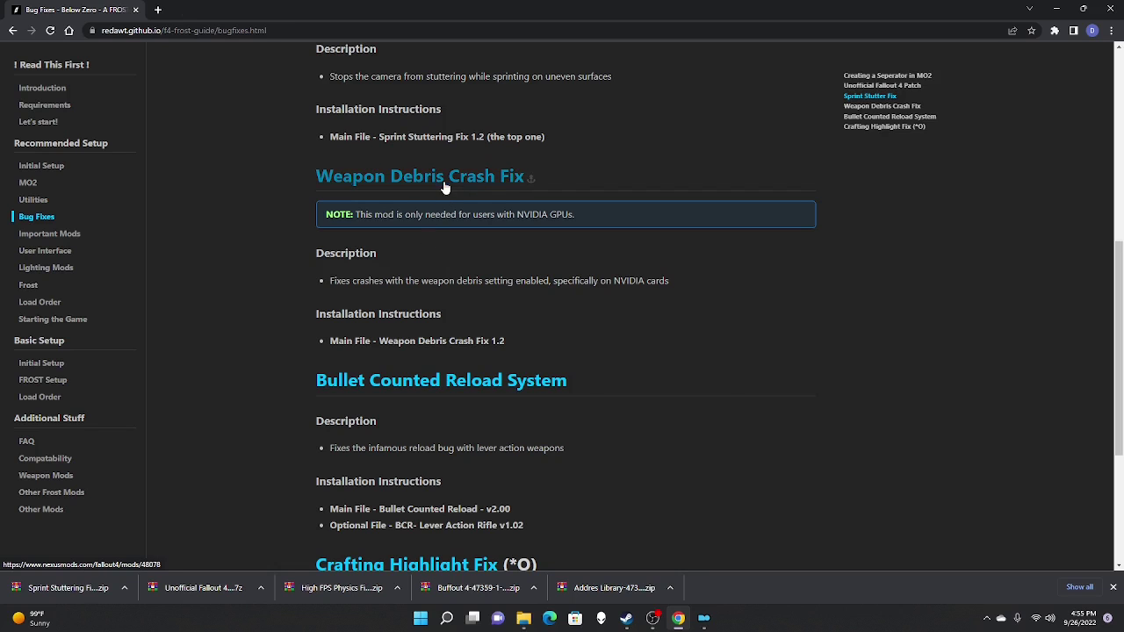
pyautogui.click(904, 428)
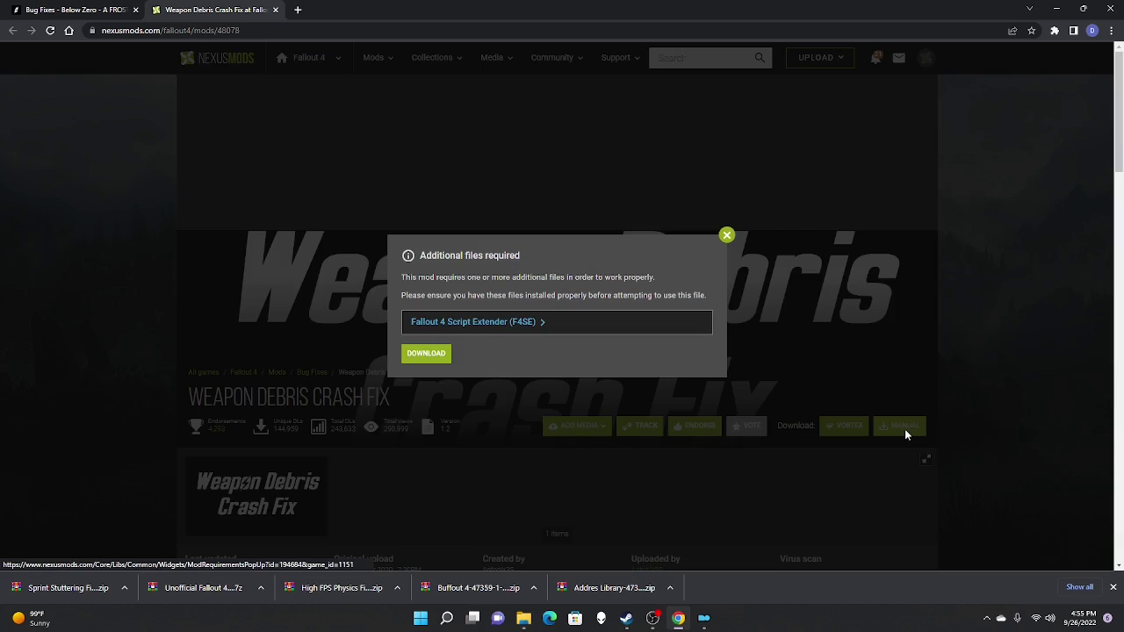
pyautogui.click(426, 354)
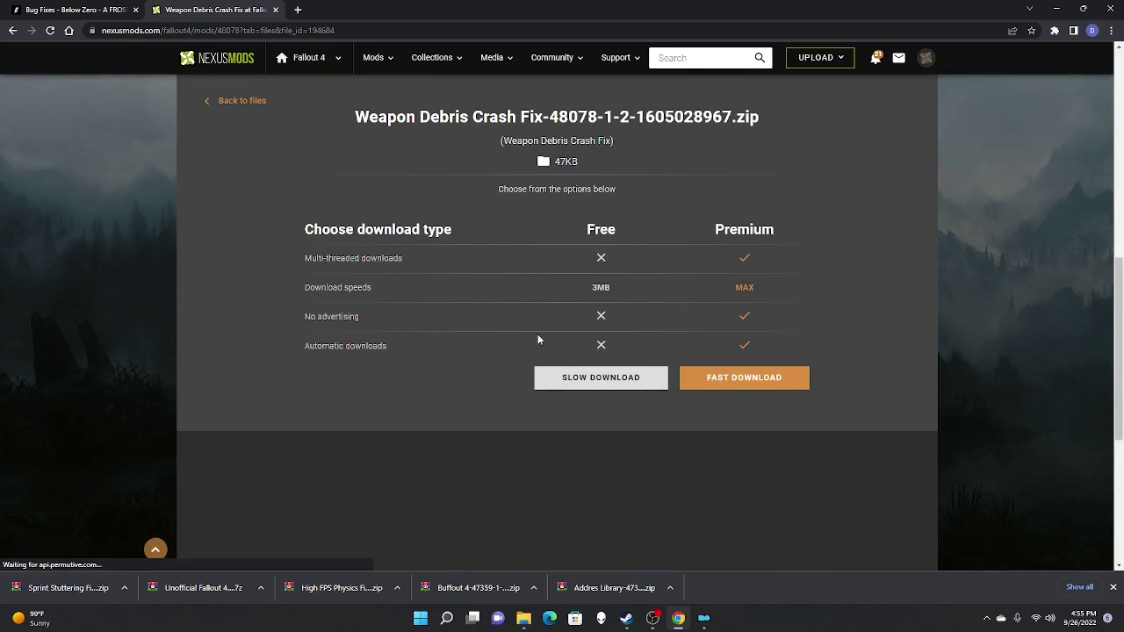
pyautogui.click(593, 383)
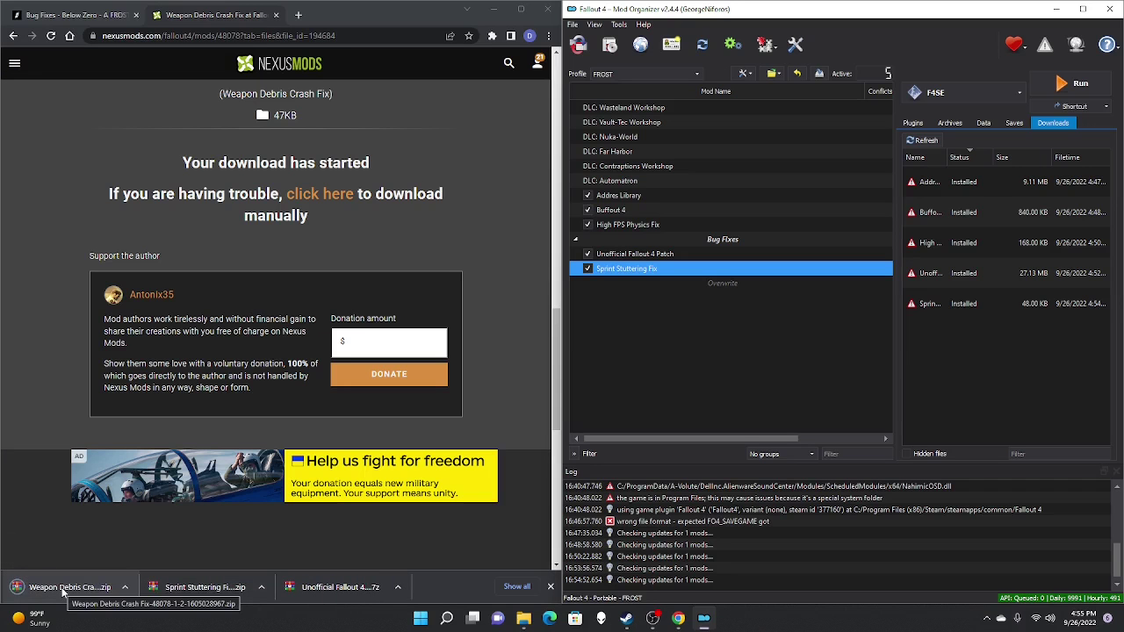
pyautogui.moveTo(62, 592); pyautogui.dragTo(1000, 371)
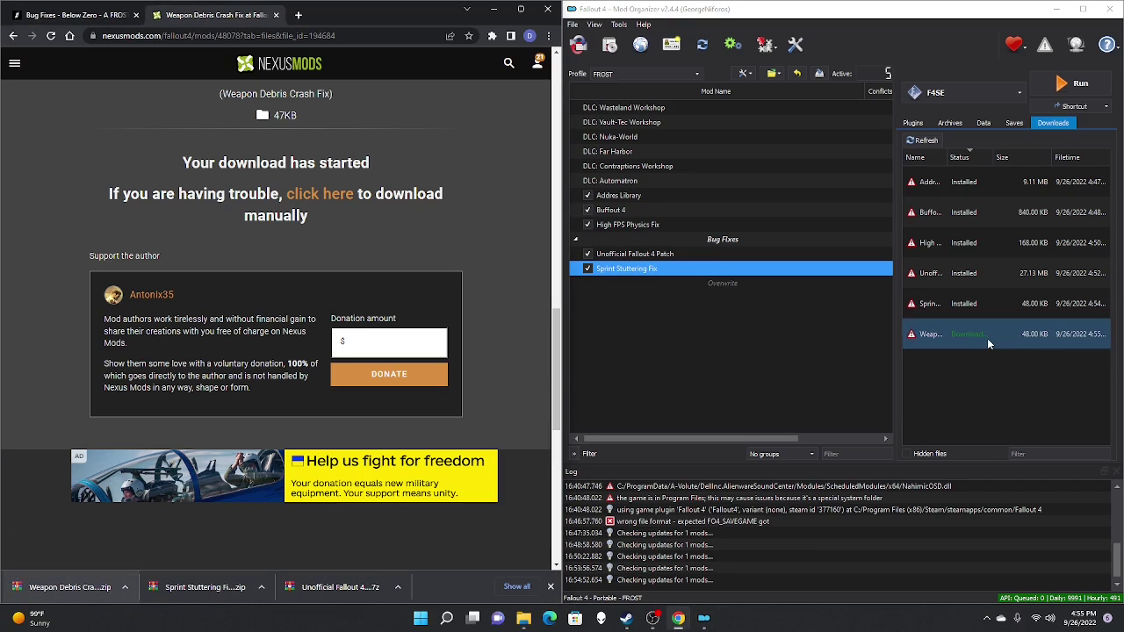
# Install Weapon Debris Crash Fix from the Downloads list under its suggested name and enable it in the mod list
pyautogui.doubleClick(987, 338)
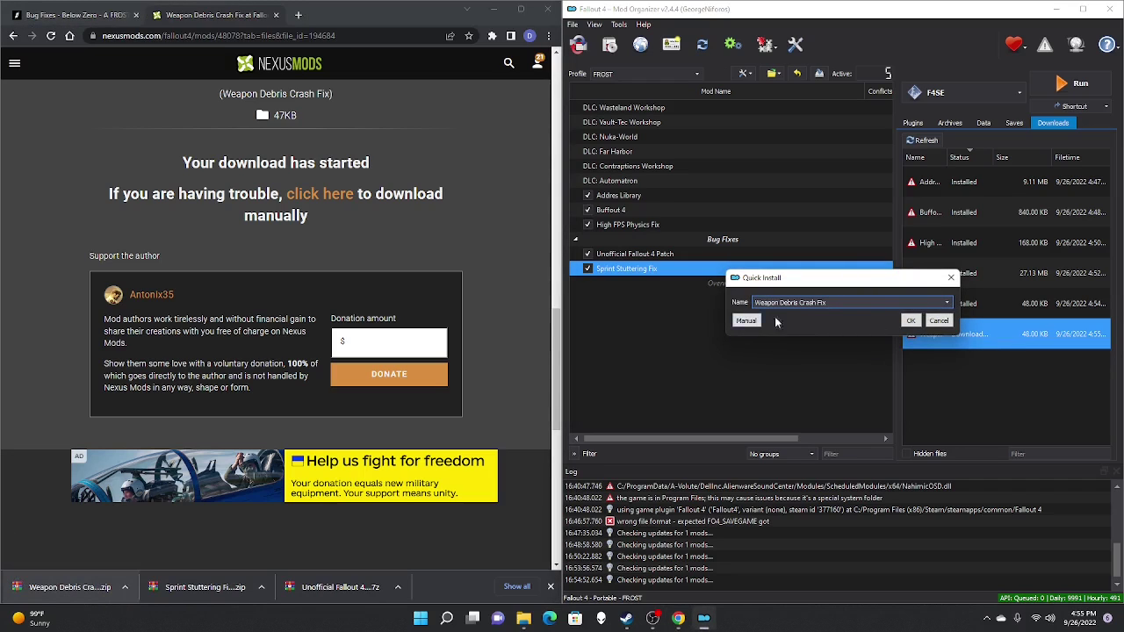
pyautogui.click(911, 321)
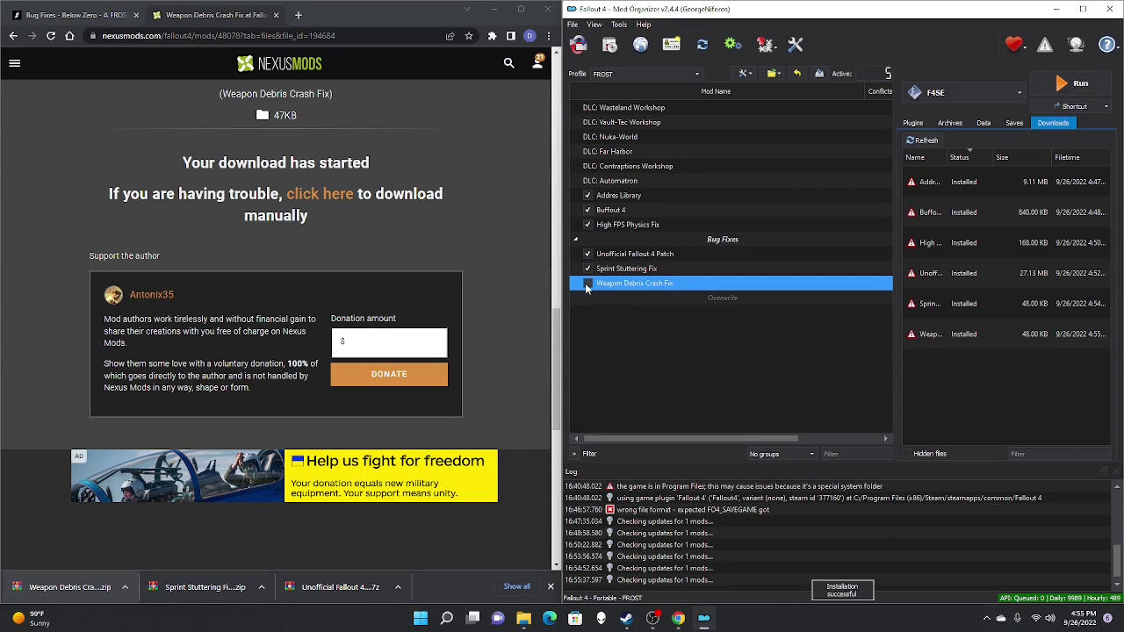
pyautogui.click(586, 283)
# From the guide, manually download the Bullet Counted Reload - v.2.00 main file by slow download and add the archive to Mod Organizer's Downloads list
pyautogui.click(74, 15)
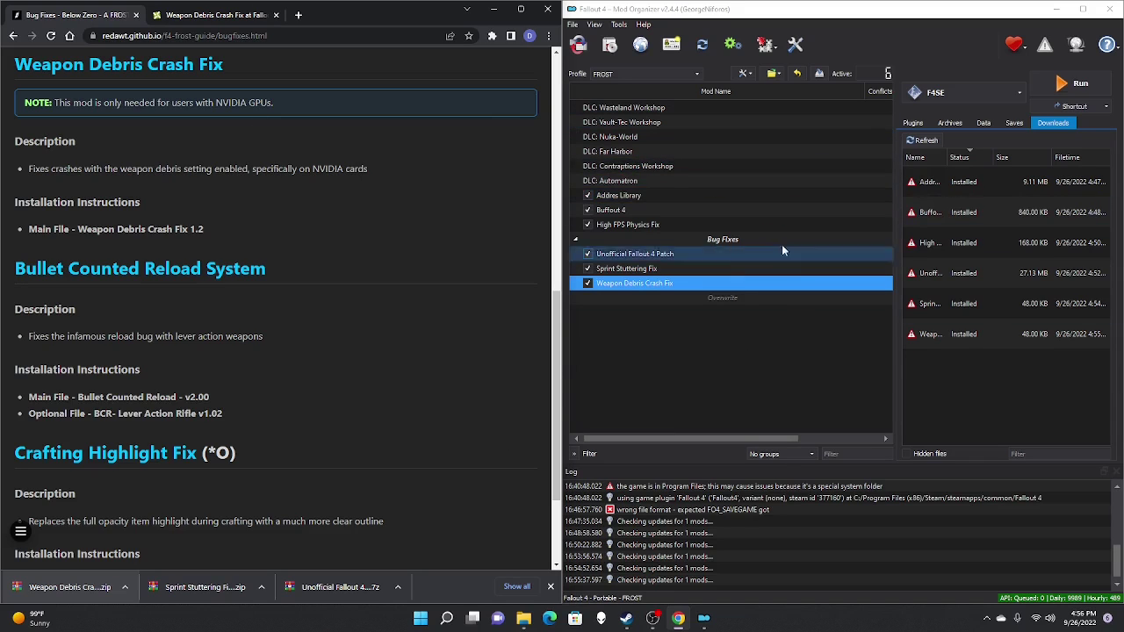
pyautogui.click(147, 282)
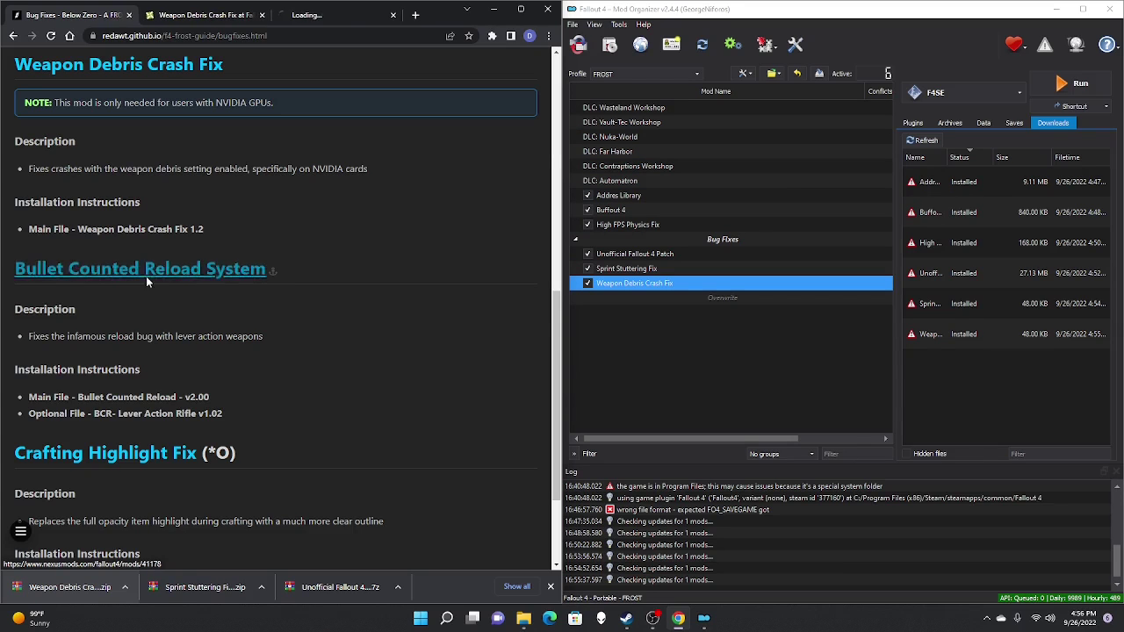
pyautogui.click(355, 366)
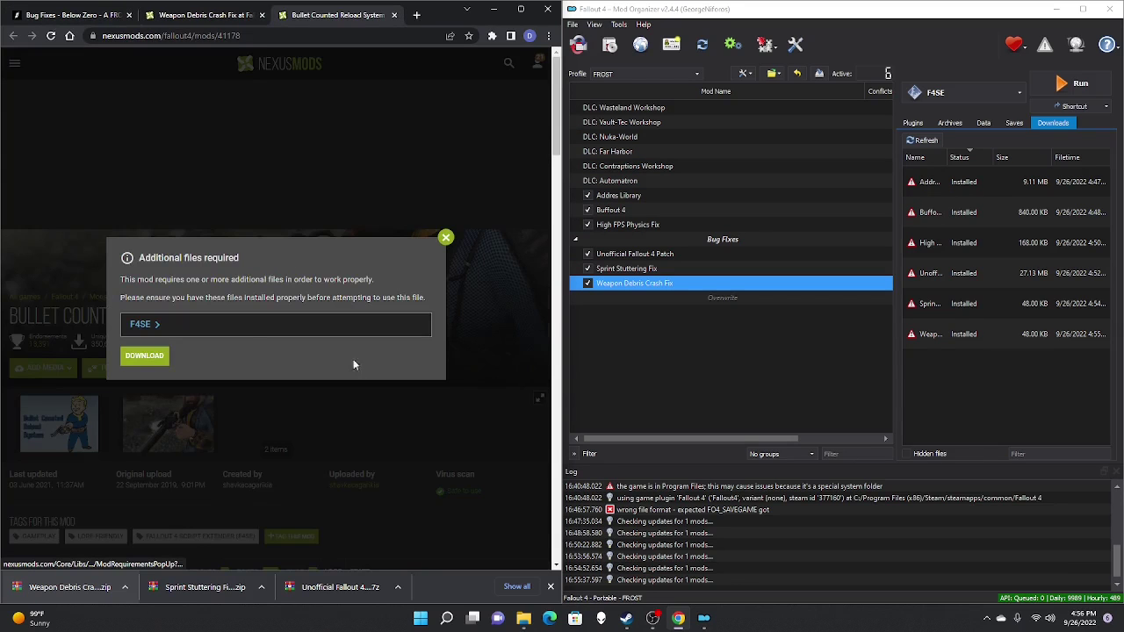
pyautogui.click(149, 356)
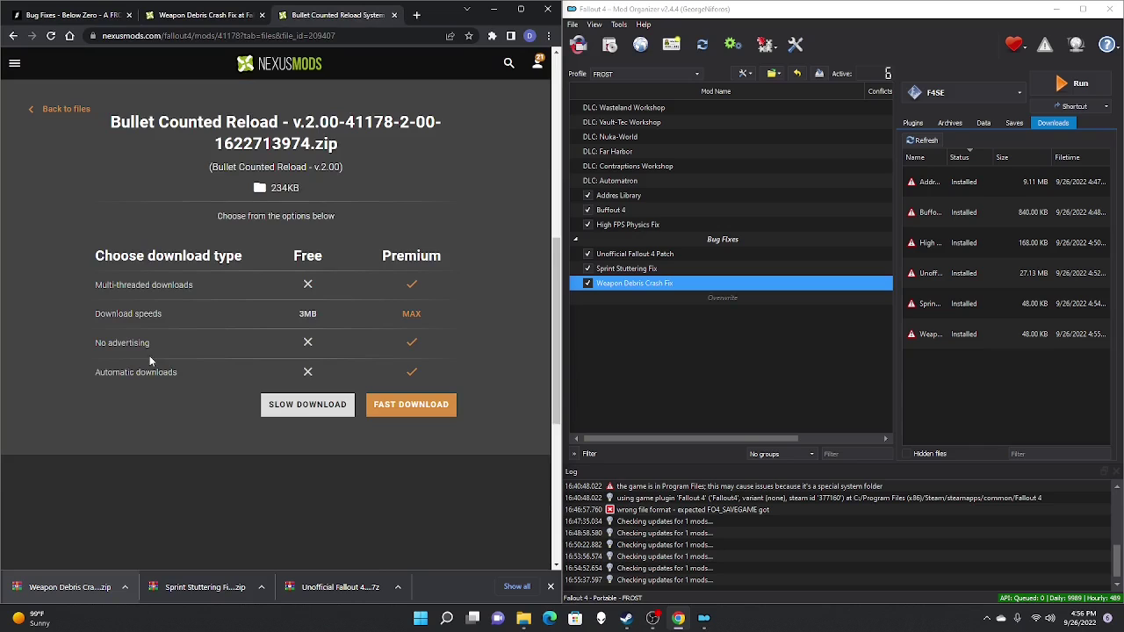
pyautogui.click(307, 406)
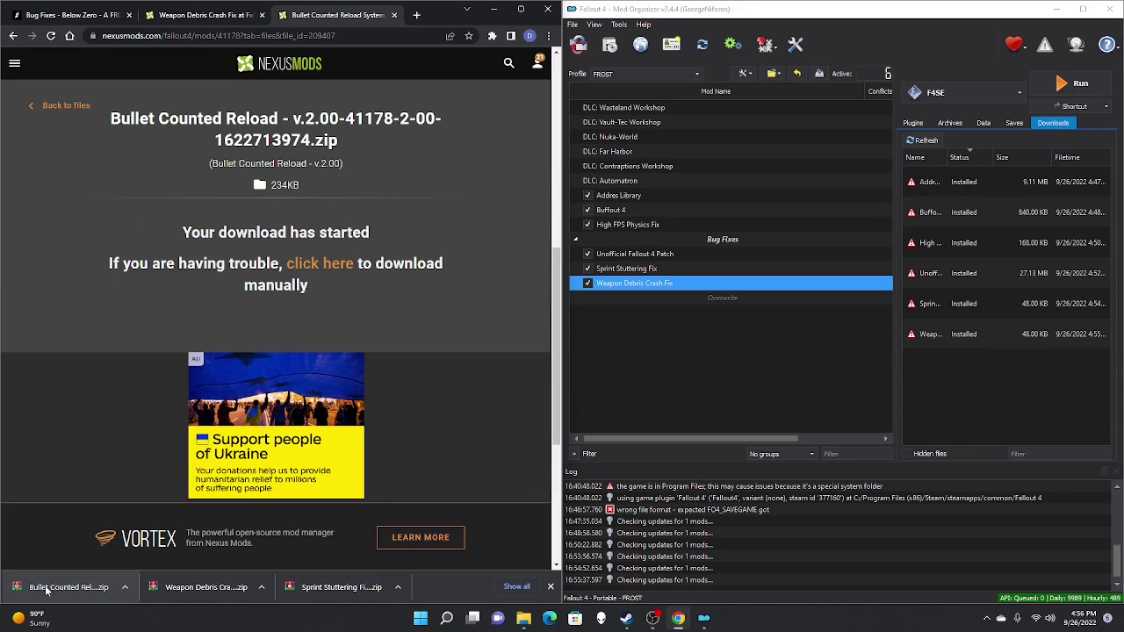
pyautogui.moveTo(62, 586); pyautogui.dragTo(953, 371)
# Install Bullet Counted Reload - v.2.00 from the Downloads list under its suggested name and enable it in the mod list
pyautogui.doubleClick(952, 371)
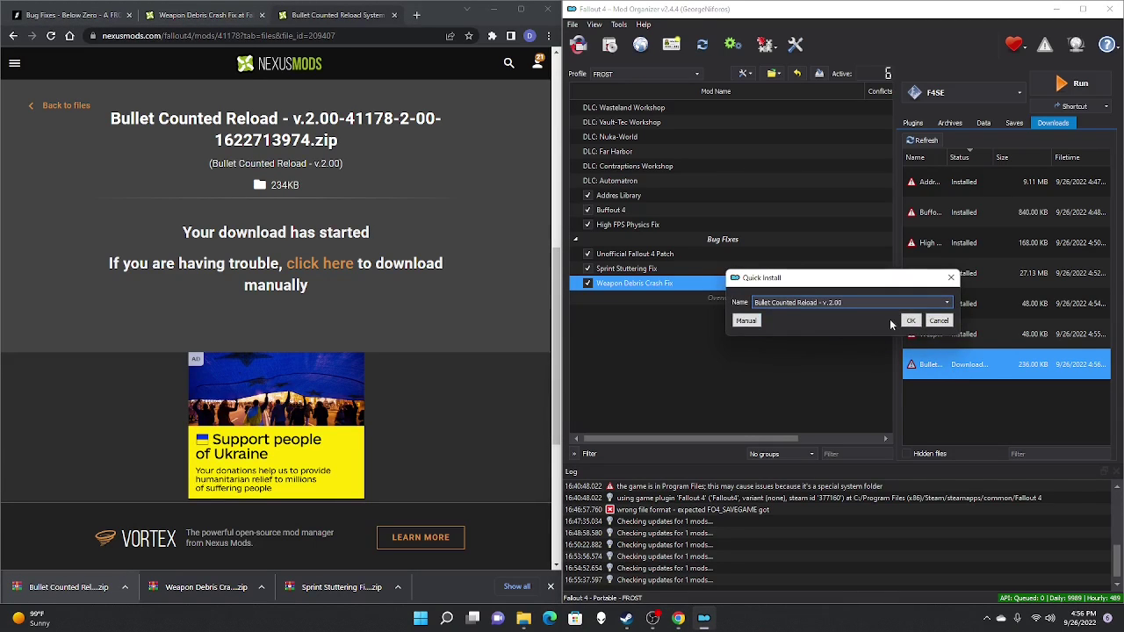
pyautogui.click(911, 320)
pyautogui.click(587, 298)
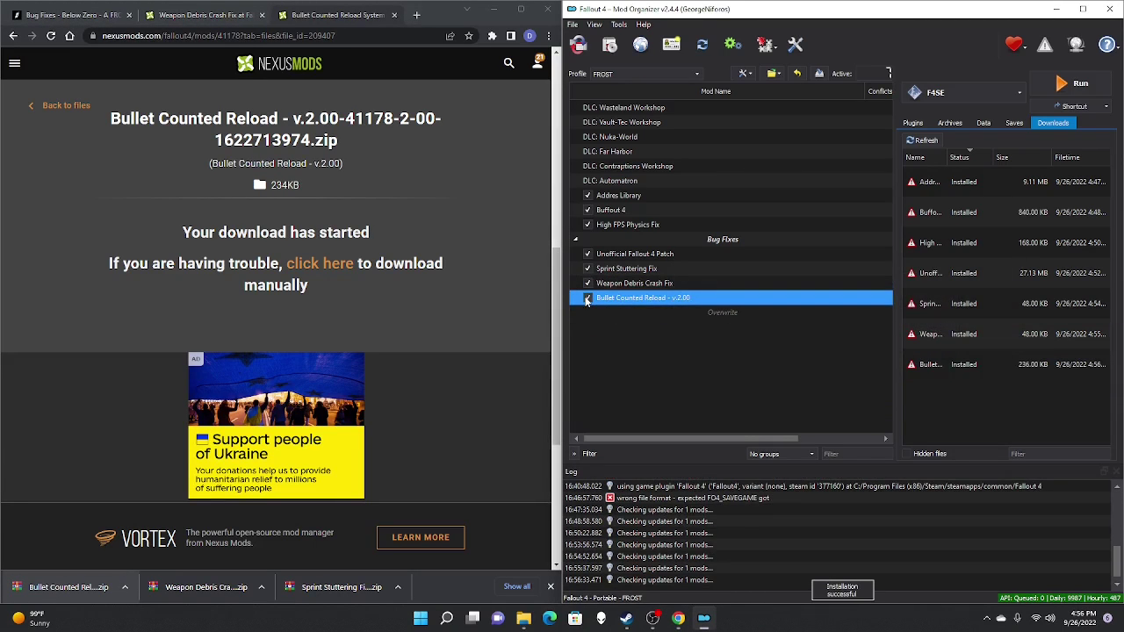
# Close the finished Nexus pages, manually download Crafting Highlight Fix 1.8.8 from the guide by slow download, and add the archive to Mod Organizer's Downloads list
pyautogui.click(115, 329)
pyautogui.hotkey('ctrl', 'w')
pyautogui.hotkey('ctrl', 'w')
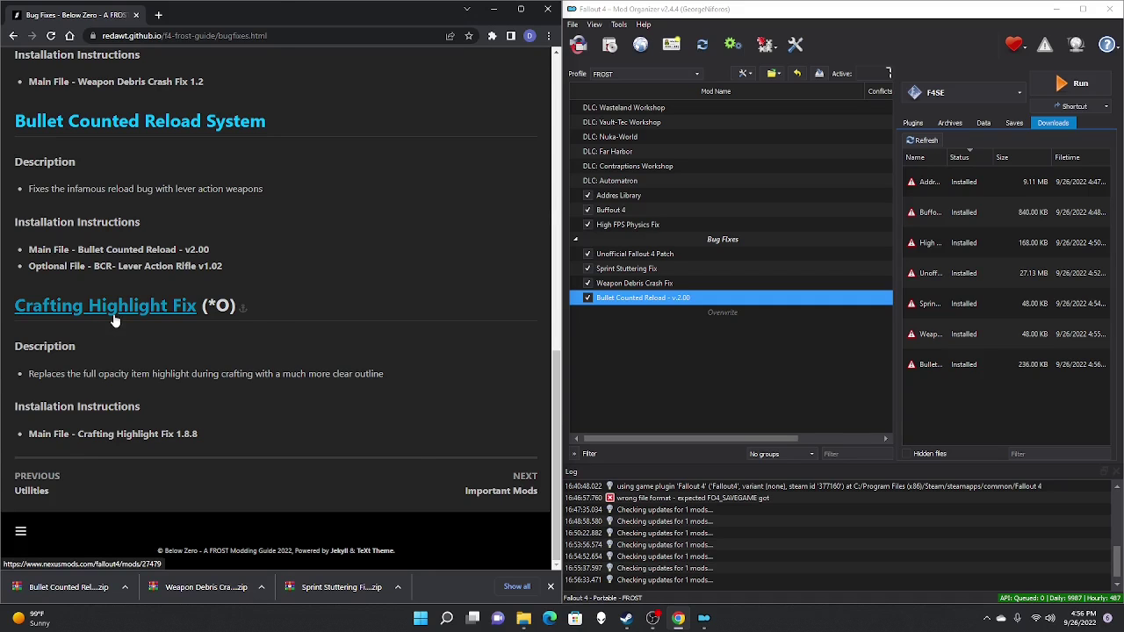
pyautogui.click(114, 321)
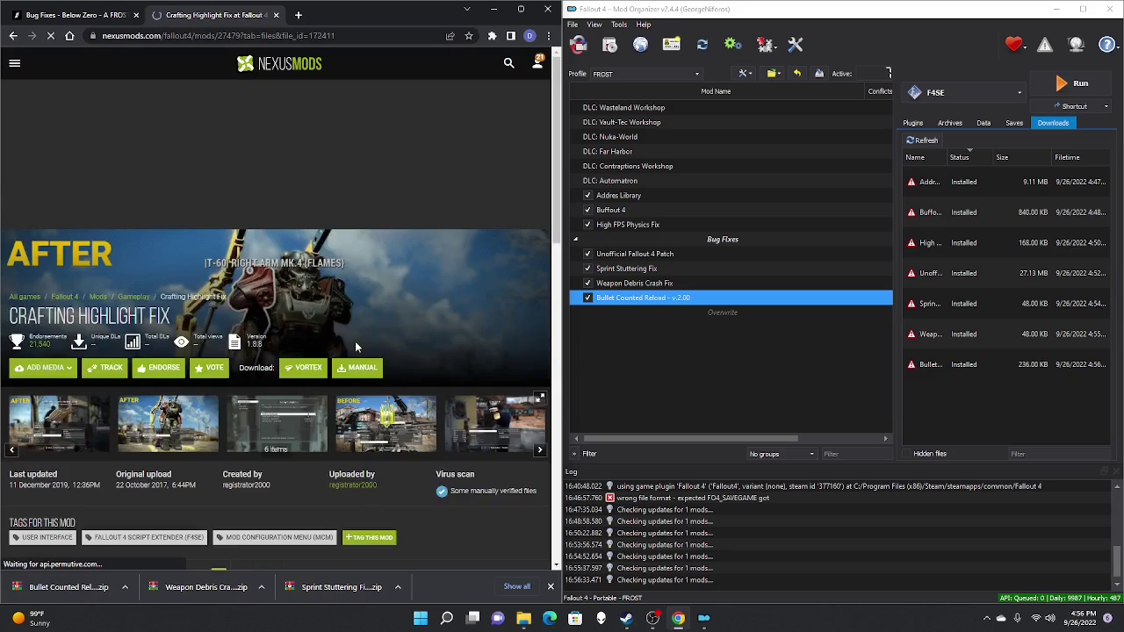
pyautogui.click(355, 341)
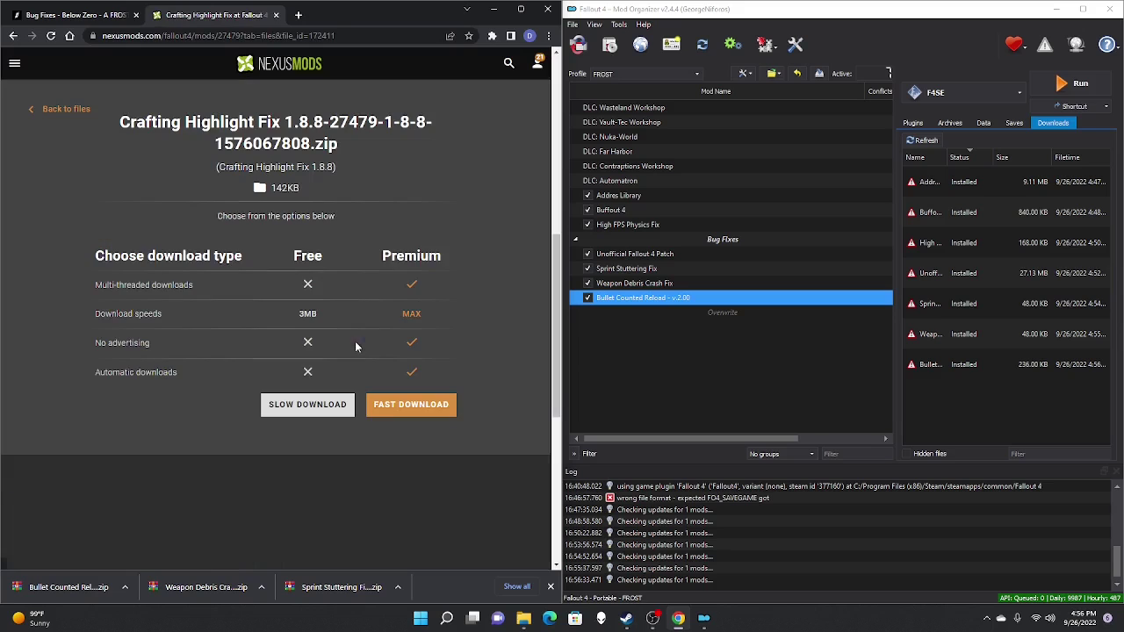
pyautogui.click(310, 404)
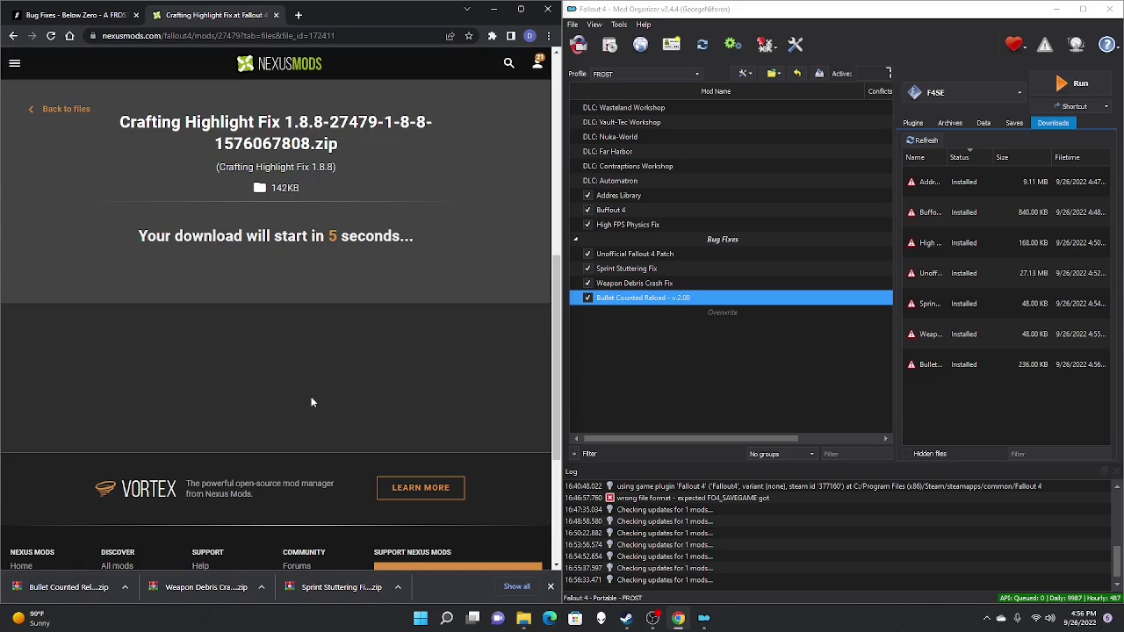
pyautogui.moveTo(65, 586); pyautogui.dragTo(955, 386)
# Install Crafting Highlight Fix 1.8.8 from the Downloads list, enable it in the mod list and return to the guide's Bug Fixes page
pyautogui.doubleClick(957, 394)
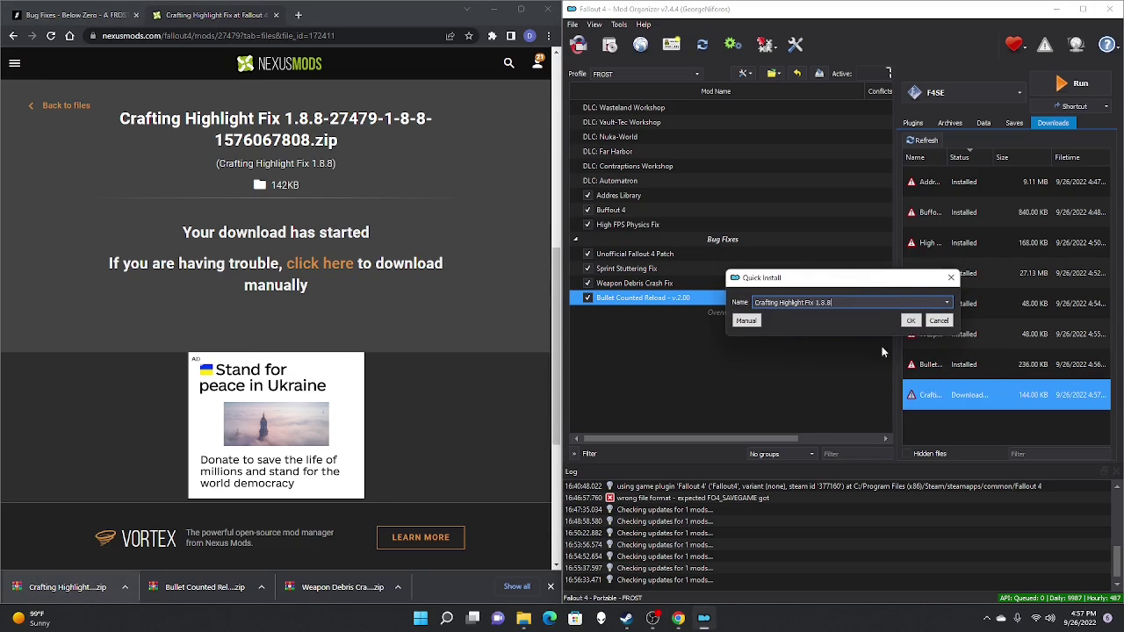
pyautogui.click(910, 321)
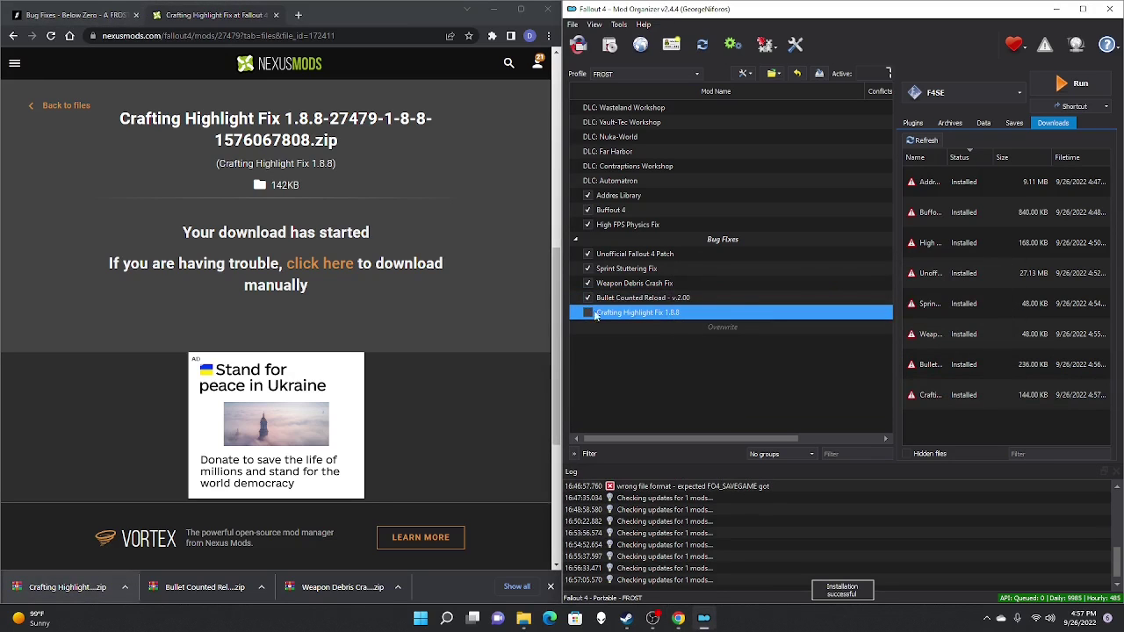
pyautogui.hotkey('alt', 'Tab')
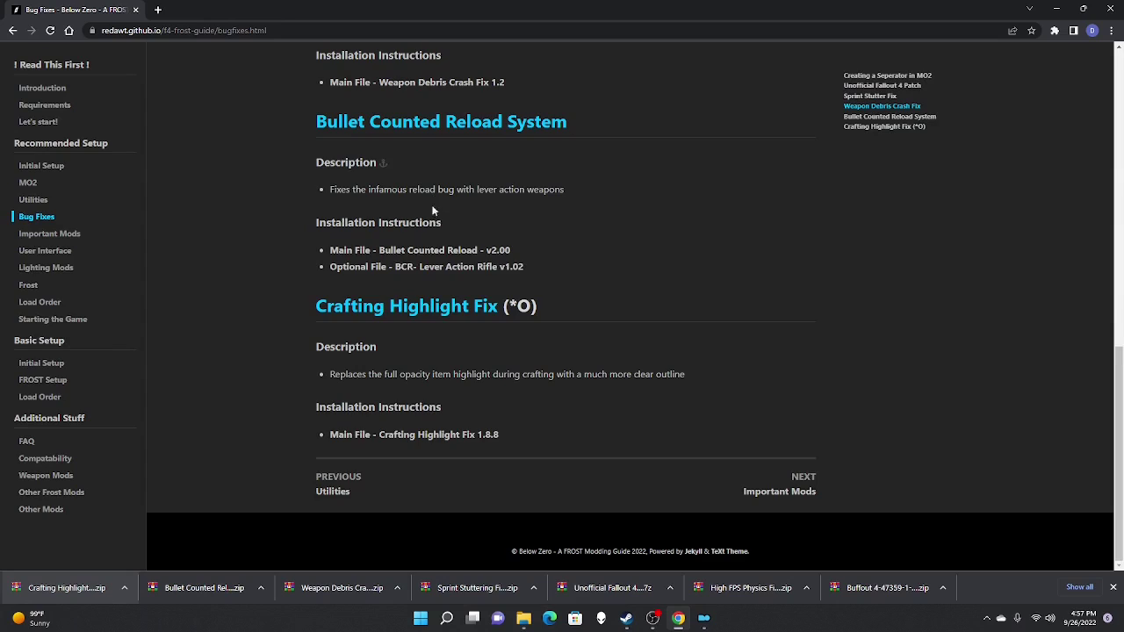
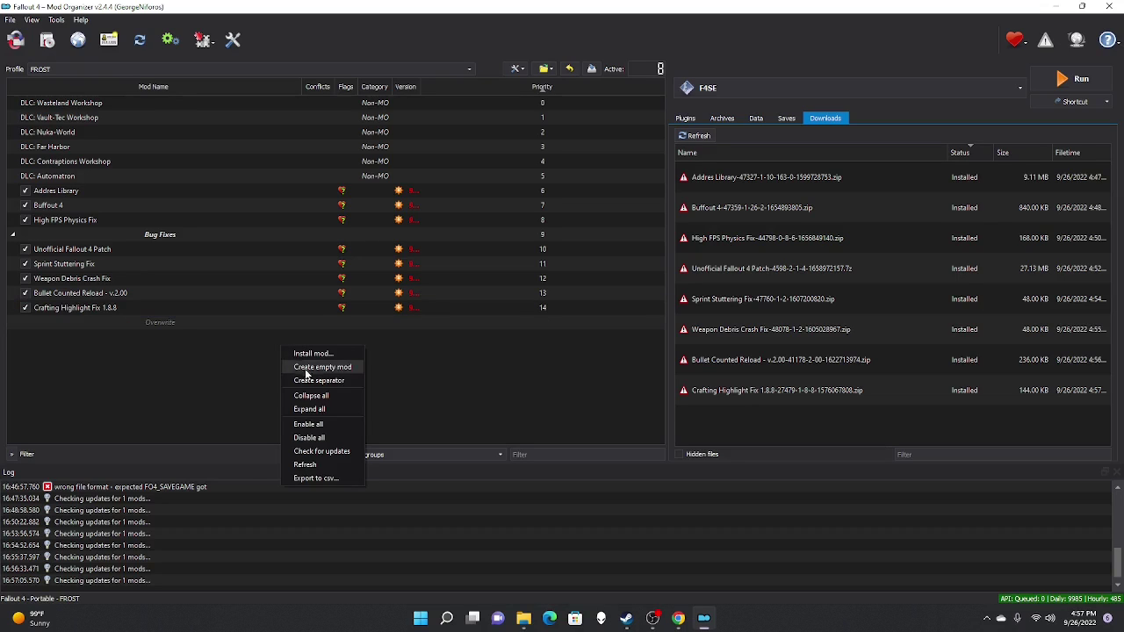
# Restore the maximized Mod Organizer window to a smaller floating window on the desktop
pyautogui.click(497, 16)
pyautogui.moveTo(497, 16); pyautogui.dragTo(523, 48)
pyautogui.scroll(-1, 339, 185)
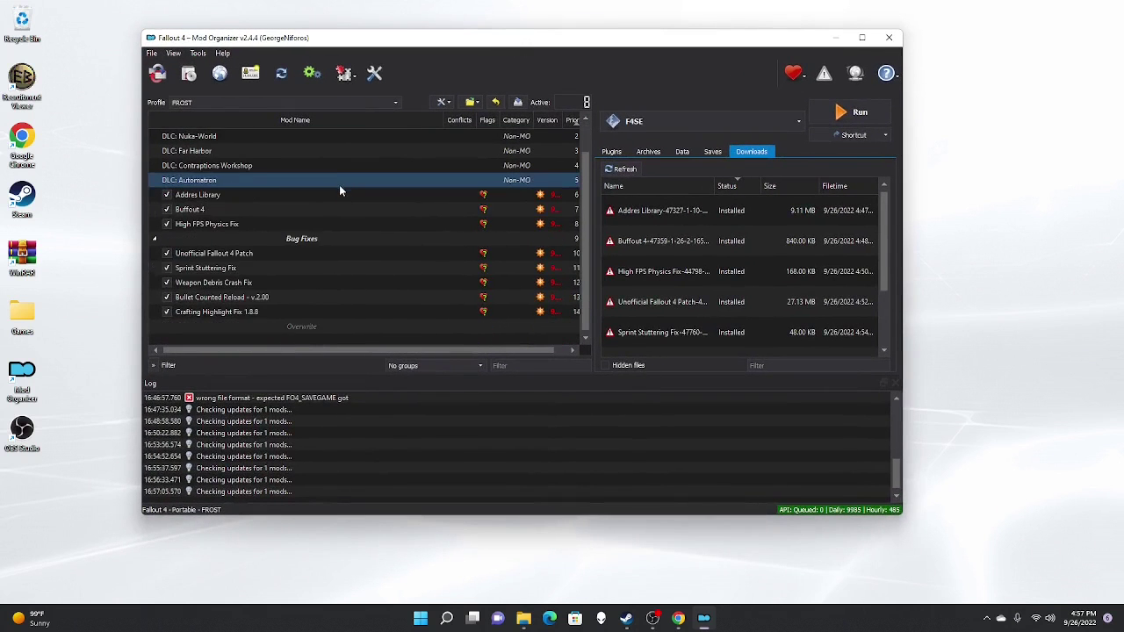
# Create a separator named Important Mods at the end of the mod list
pyautogui.rightClick(301, 342)
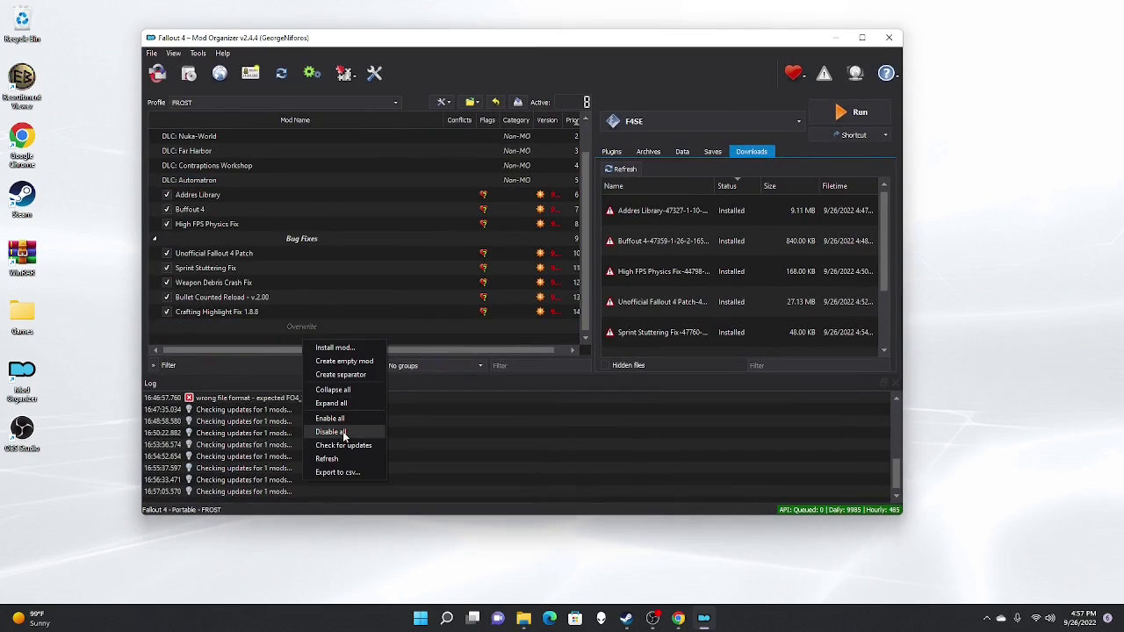
pyautogui.click(348, 375)
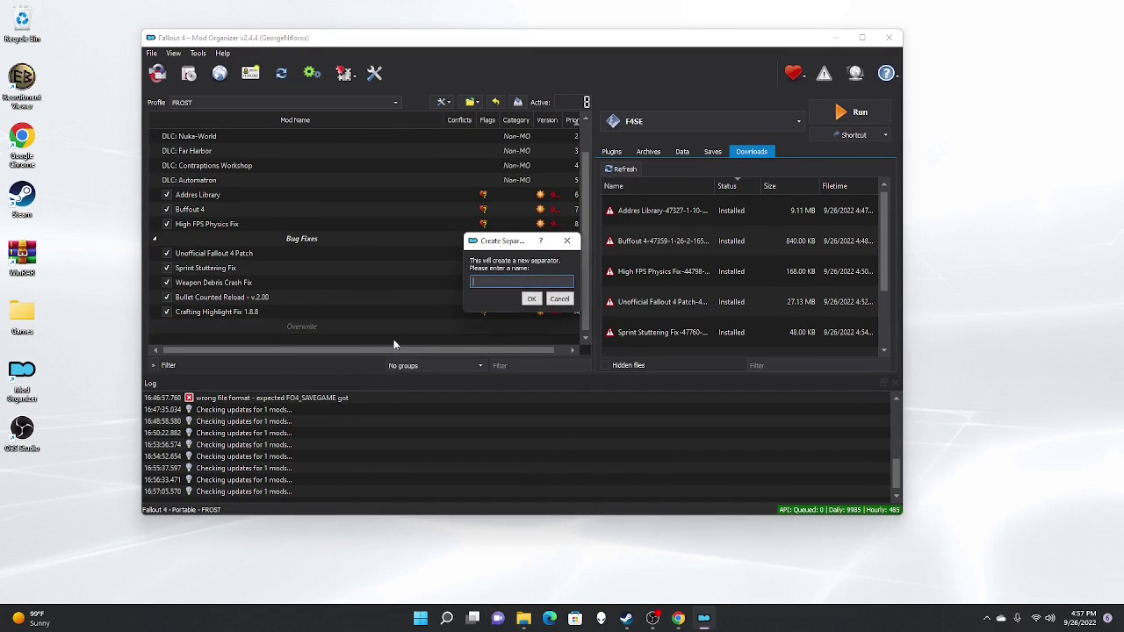
pyautogui.rightClick(482, 279)
pyautogui.click(500, 341)
pyautogui.click(531, 300)
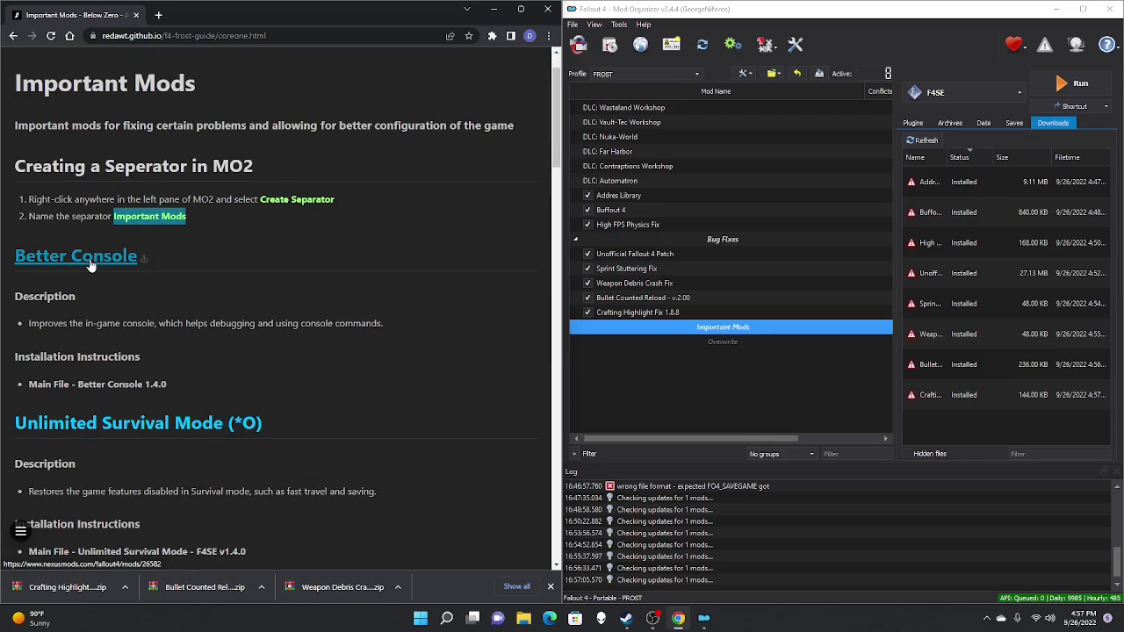
# Manually download Better Console 1.4.0 from the guide's Important Mods page by slow download and add the archive to Mod Organizer's Downloads list
pyautogui.click(90, 263)
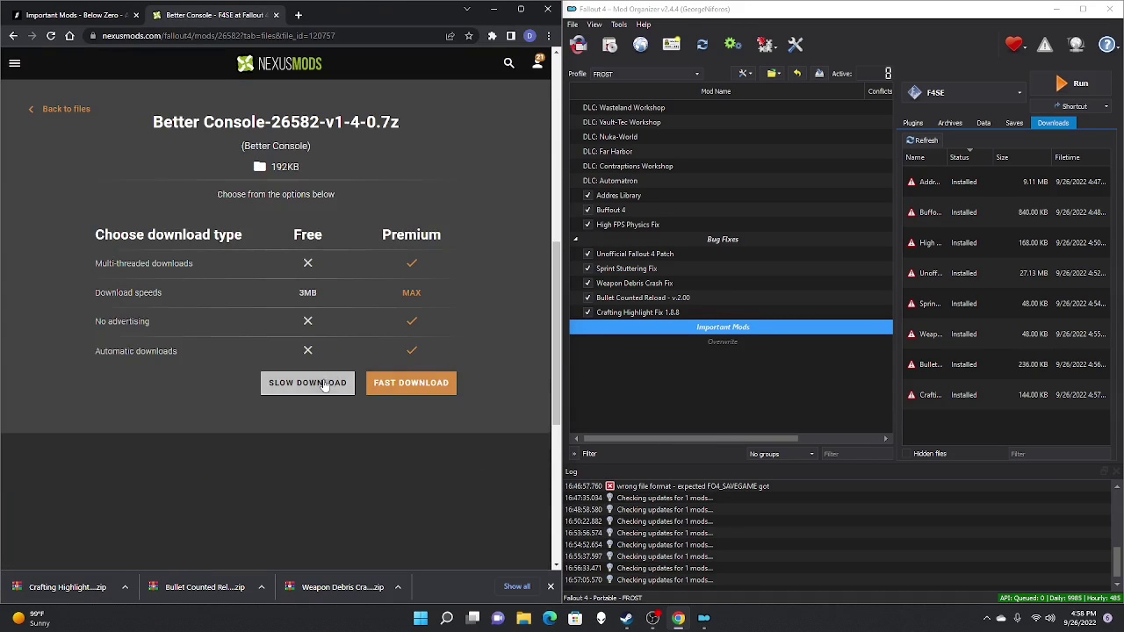
pyautogui.click(323, 385)
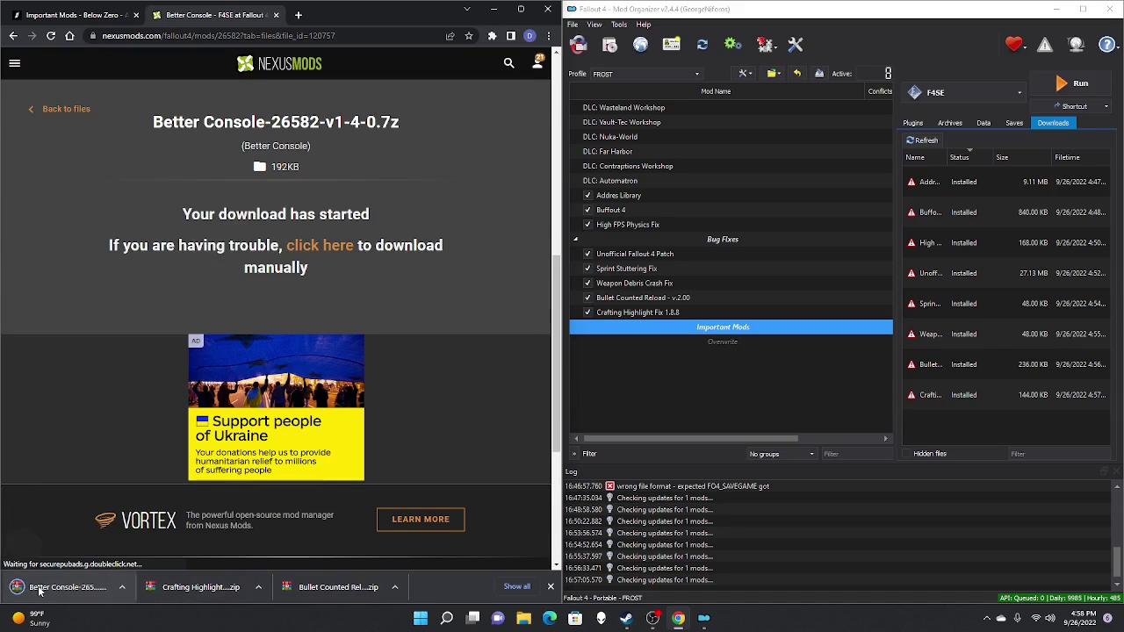
pyautogui.moveTo(38, 592); pyautogui.dragTo(978, 413)
# Install Better Console from the Downloads list under its suggested name, enable it, and close its Nexus page to return to the guide
pyautogui.doubleClick(977, 412)
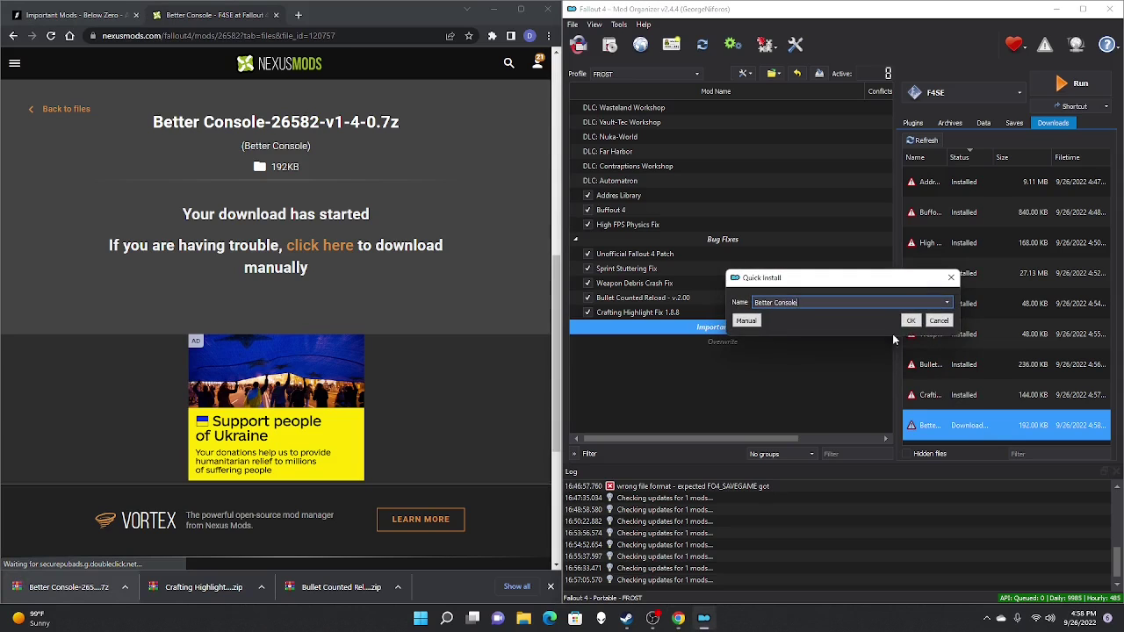
pyautogui.click(910, 321)
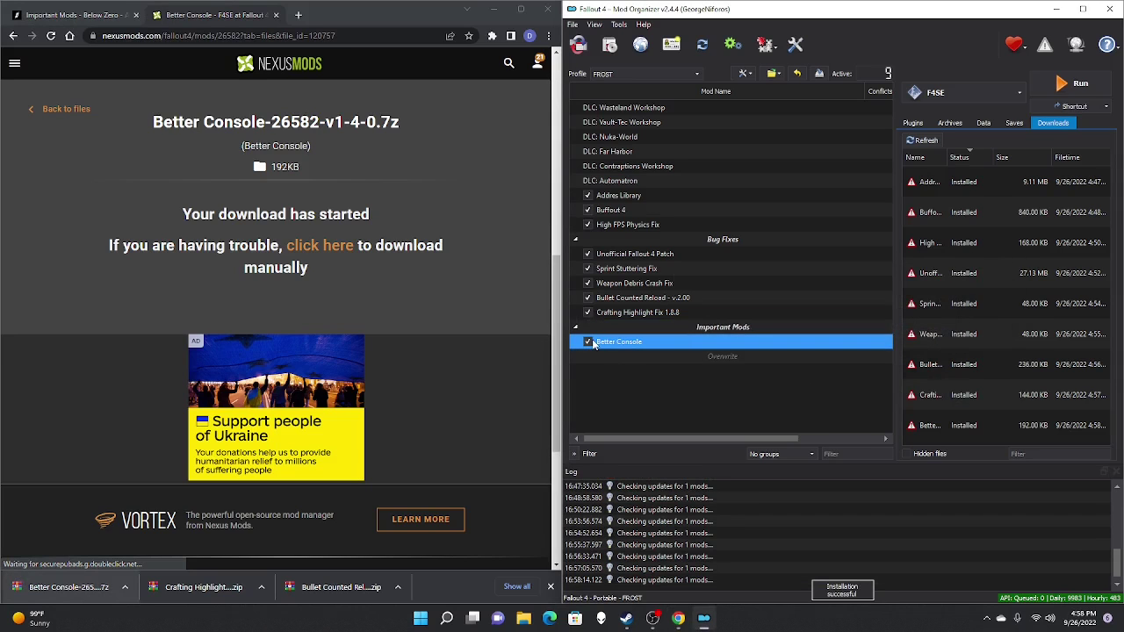
pyautogui.click(420, 290)
pyautogui.hotkey('ctrl', 'w')
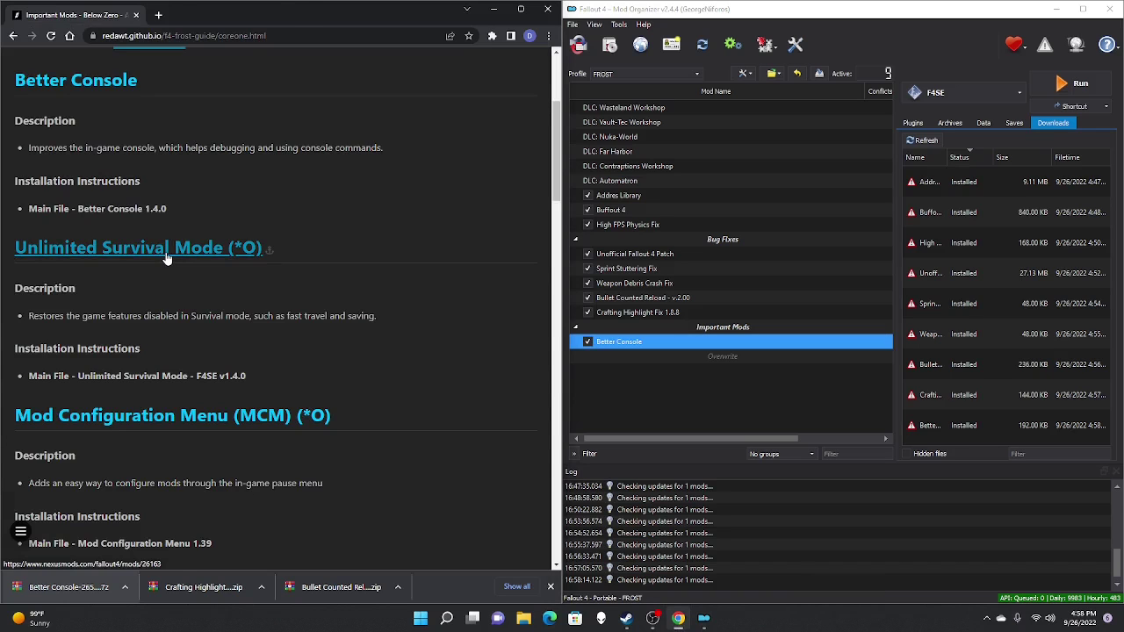
# Manually download Unlimited Survival Mode - F4SE v1.4.0 from the guide by slow download and add the archive to Mod Organizer's Downloads list
pyautogui.click(166, 257)
pyautogui.click(365, 372)
pyautogui.click(151, 365)
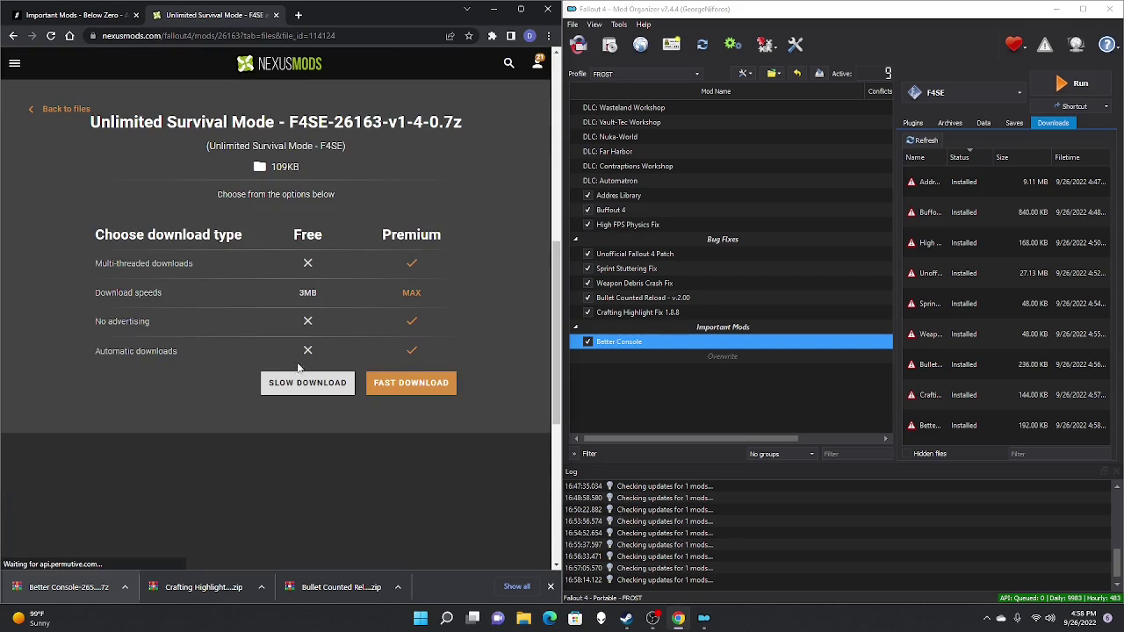
pyautogui.click(322, 388)
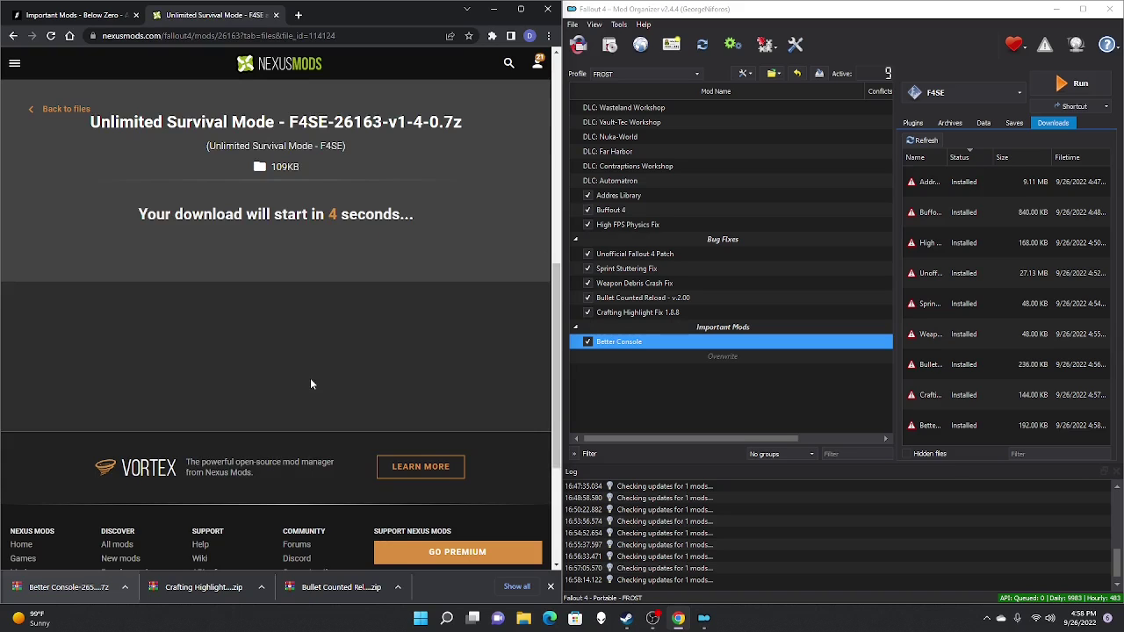
pyautogui.moveTo(68, 591); pyautogui.dragTo(998, 419)
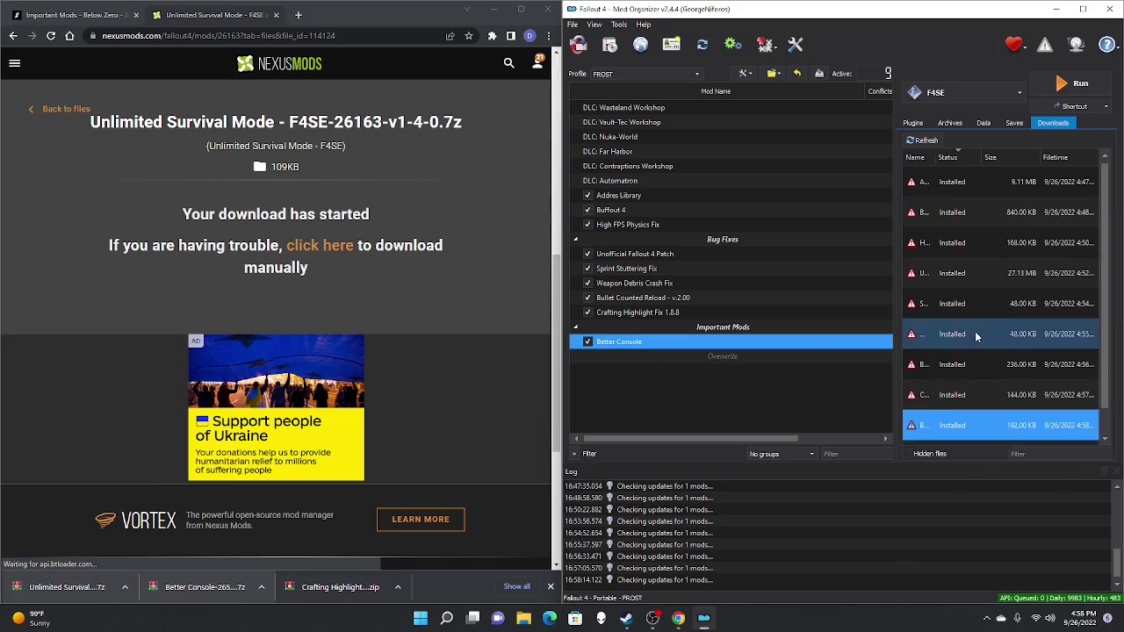
# Install Unlimited Survival Mode - F4SE from the Downloads list, enable it in the mod list, and close its Nexus page
pyautogui.doubleClick(952, 431)
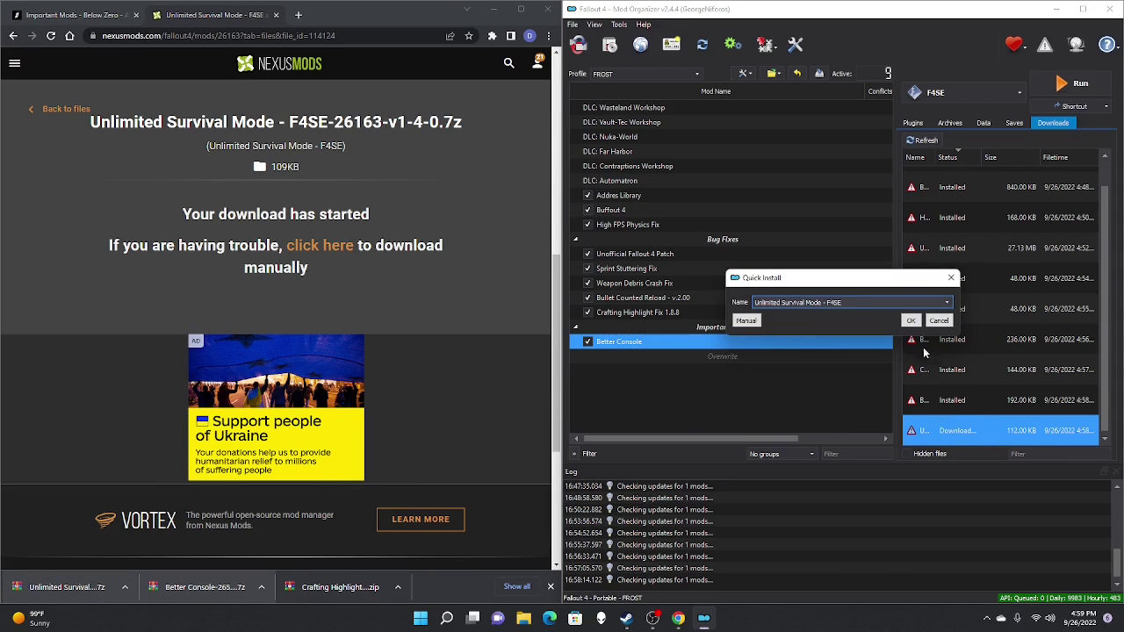
pyautogui.click(913, 323)
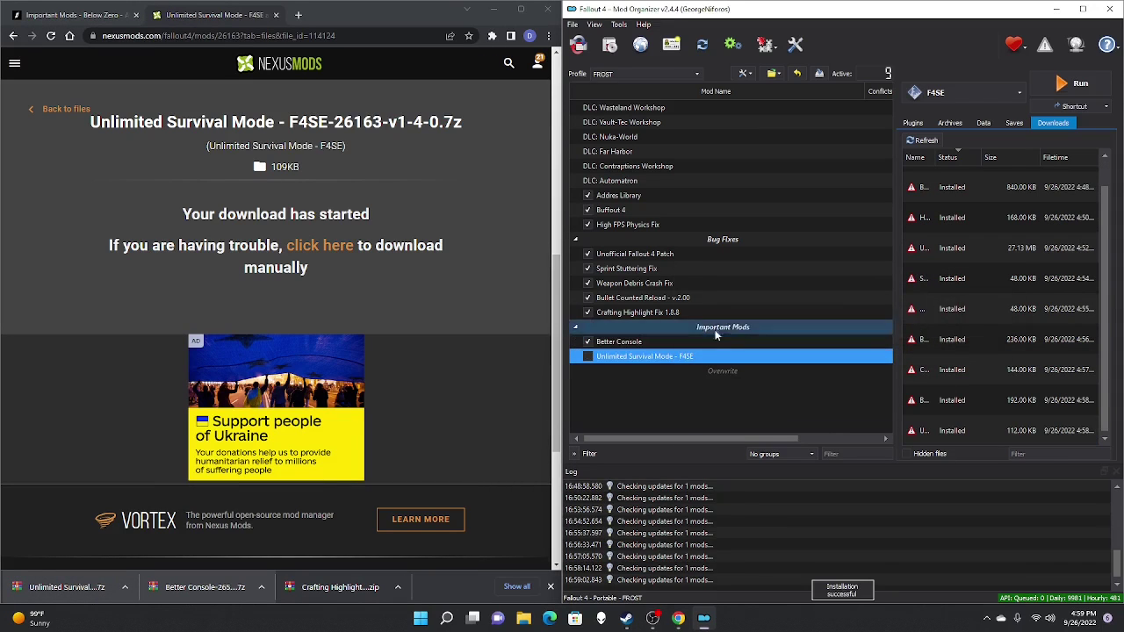
pyautogui.click(589, 357)
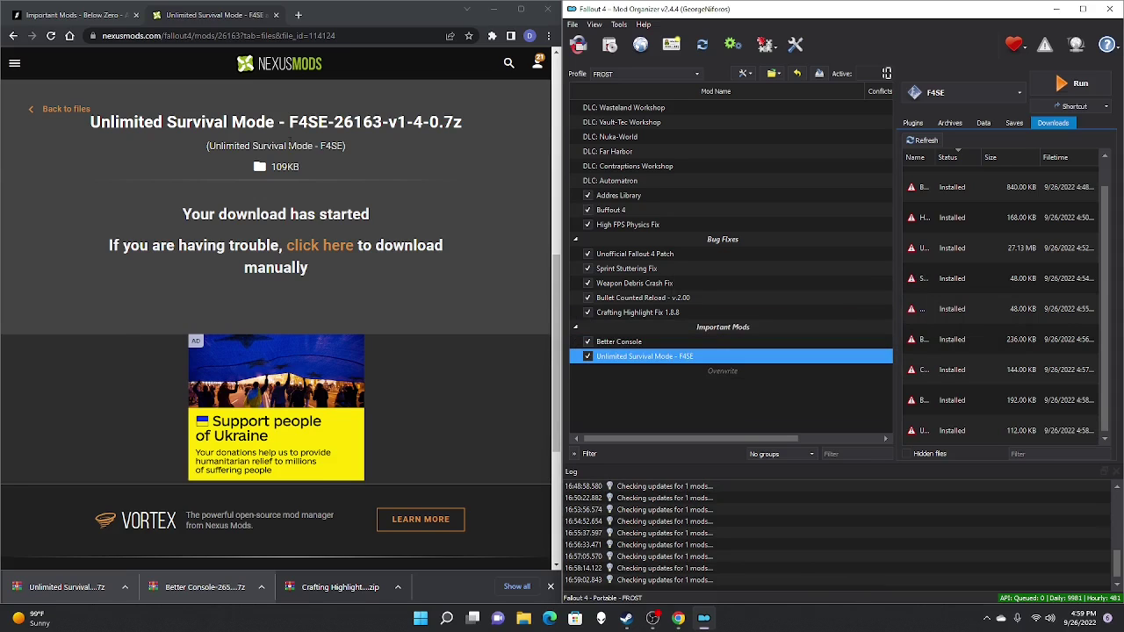
pyautogui.click(173, 252)
pyautogui.hotkey('ctrl', 'w')
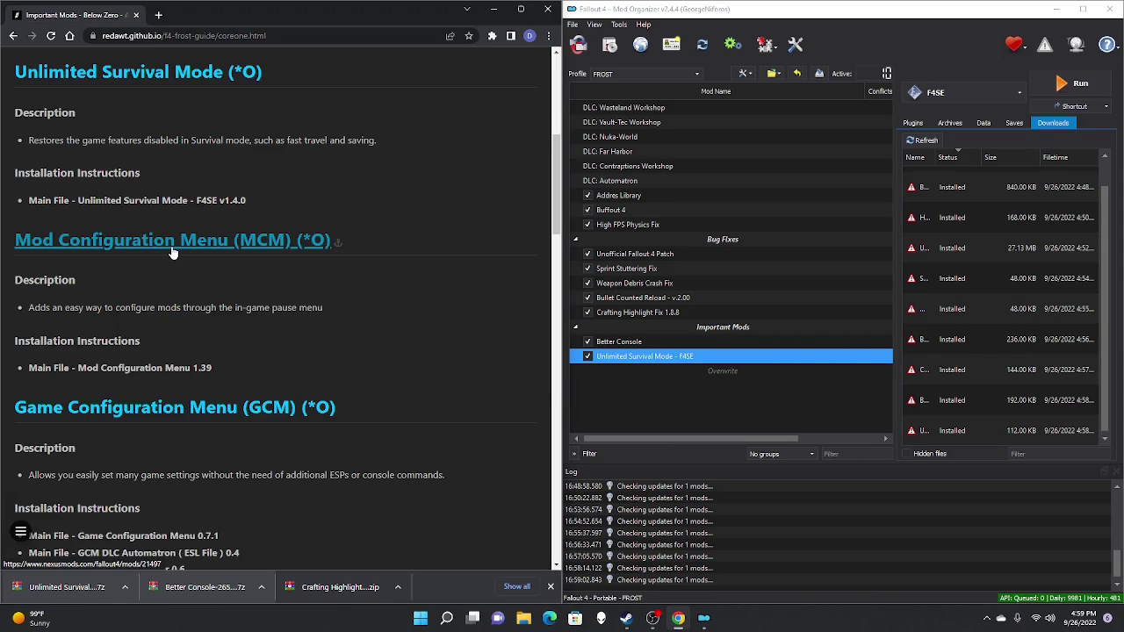
# Manually download Mod Configuration Menu 1.39 from the guide by slow download and add the archive to Mod Organizer's Downloads list
pyautogui.click(171, 250)
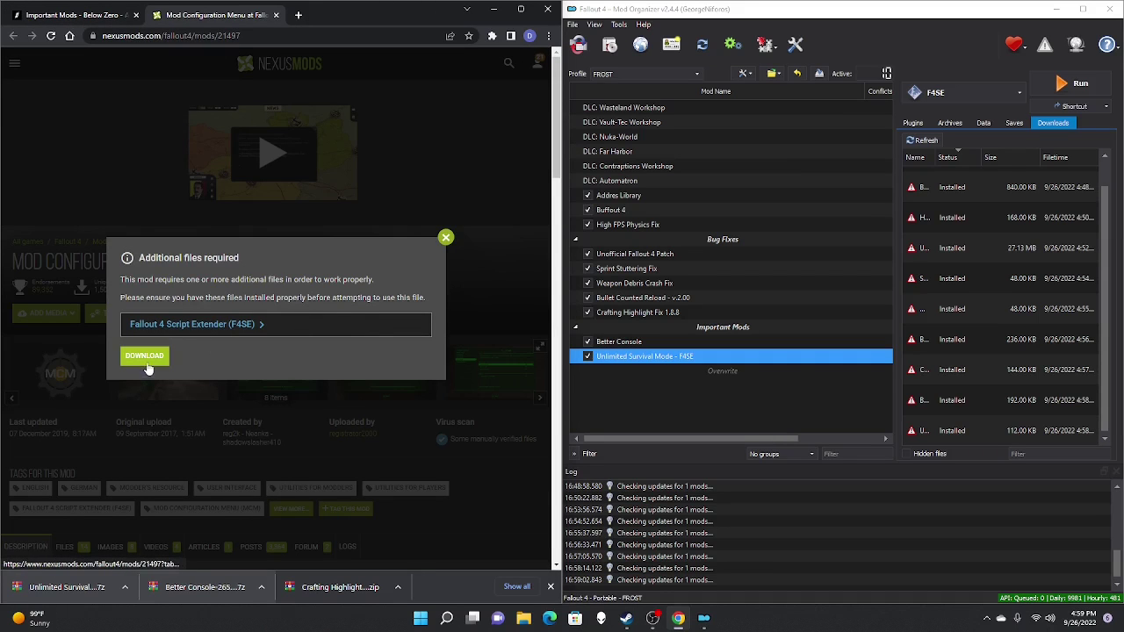
pyautogui.click(146, 357)
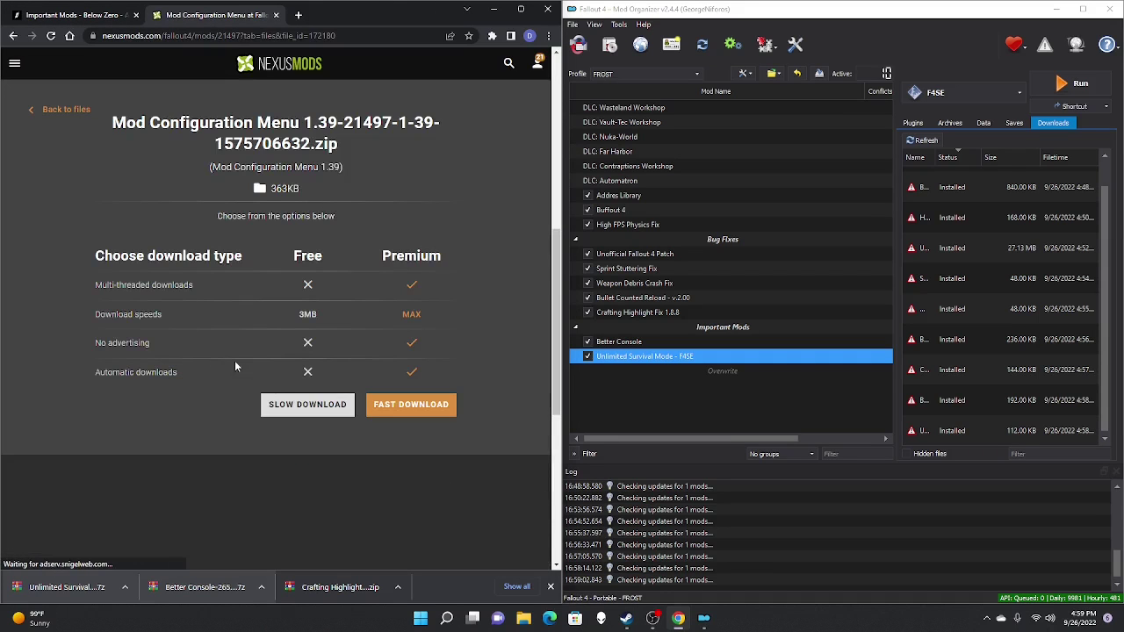
pyautogui.click(288, 405)
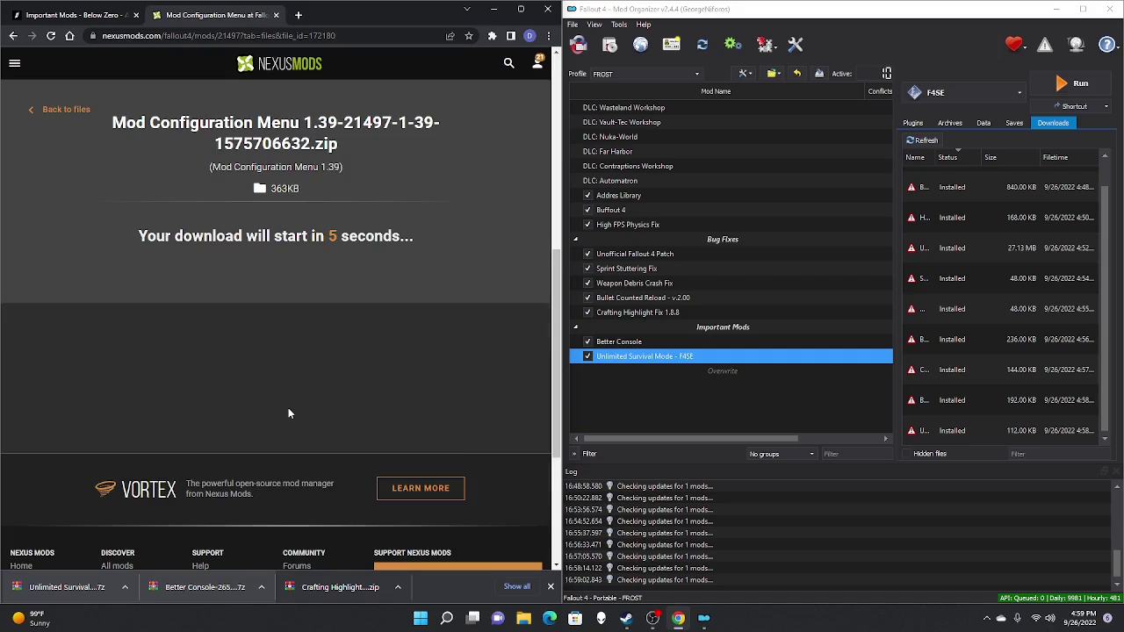
pyautogui.moveTo(66, 586); pyautogui.dragTo(977, 308)
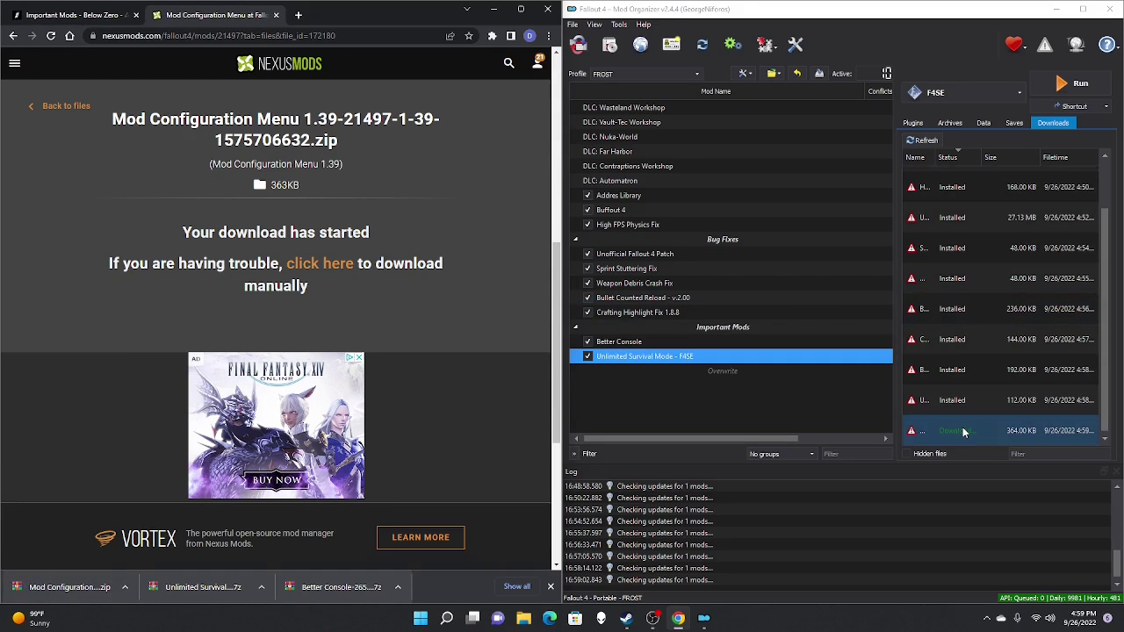
# Install Mod Configuration Menu 1.39 from the Downloads list, enable it in the mod list, and close its Nexus page
pyautogui.doubleClick(964, 432)
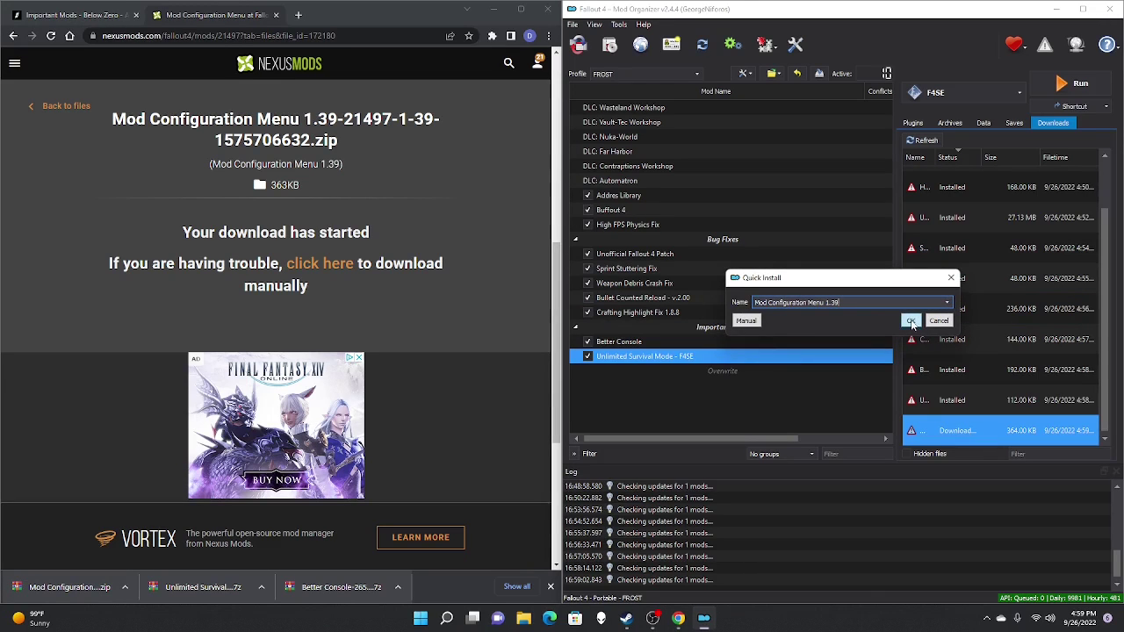
pyautogui.click(912, 321)
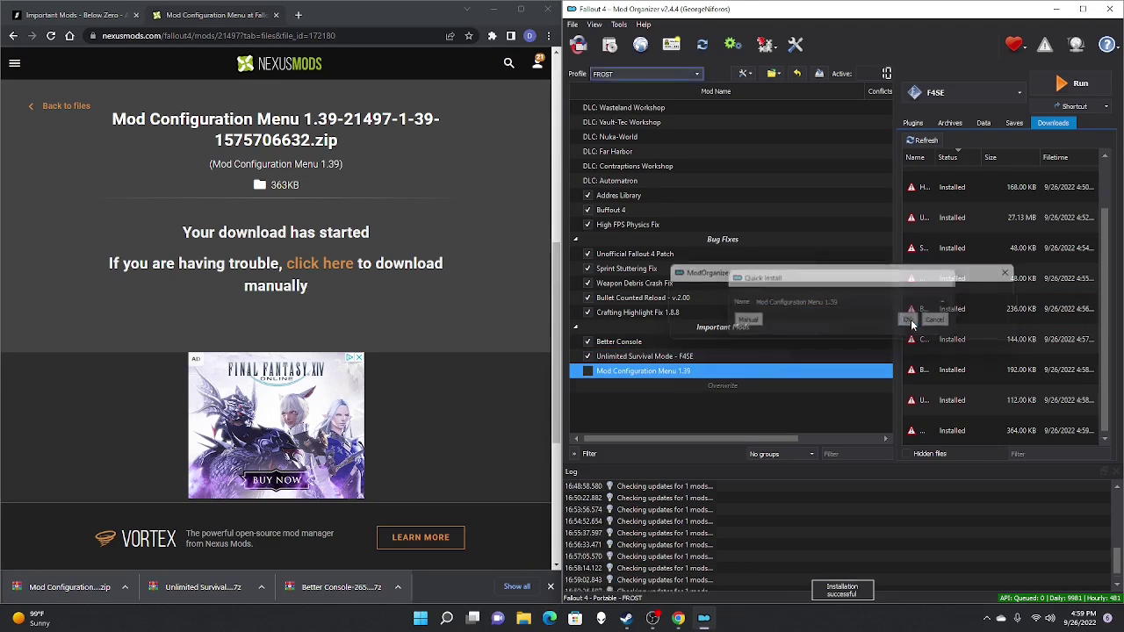
pyautogui.click(588, 371)
pyautogui.hotkey('ctrl', 'w')
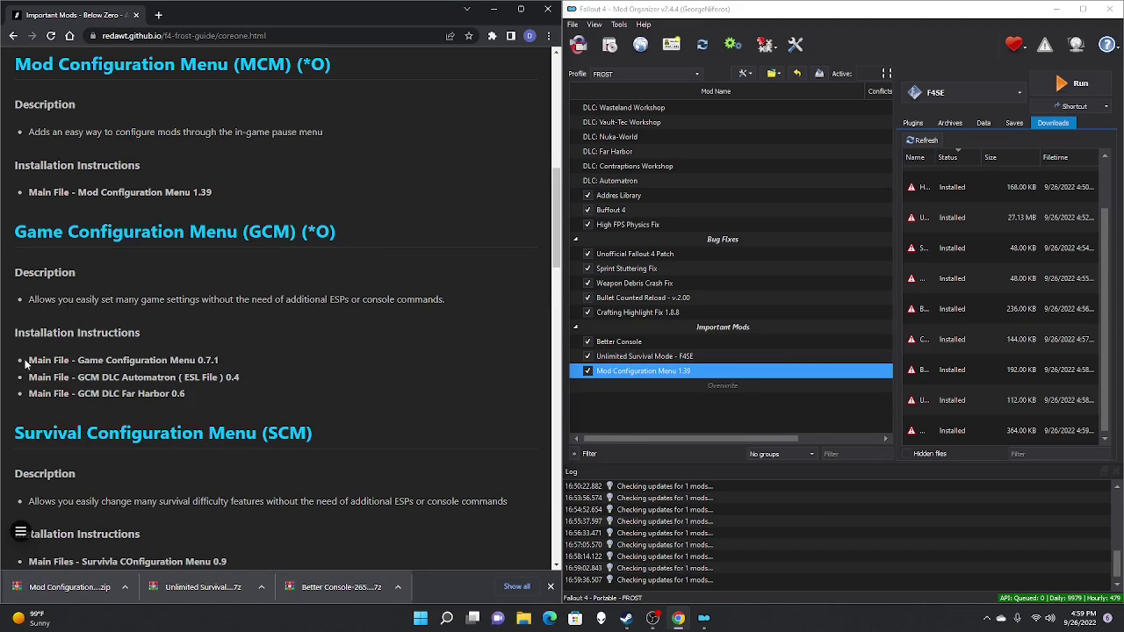
# Manually download the Game Configuration Menu 0.7.1 main file from the guide by slow download and add the archive to Mod Organizer's Downloads list
pyautogui.moveTo(28, 361); pyautogui.dragTo(189, 397)
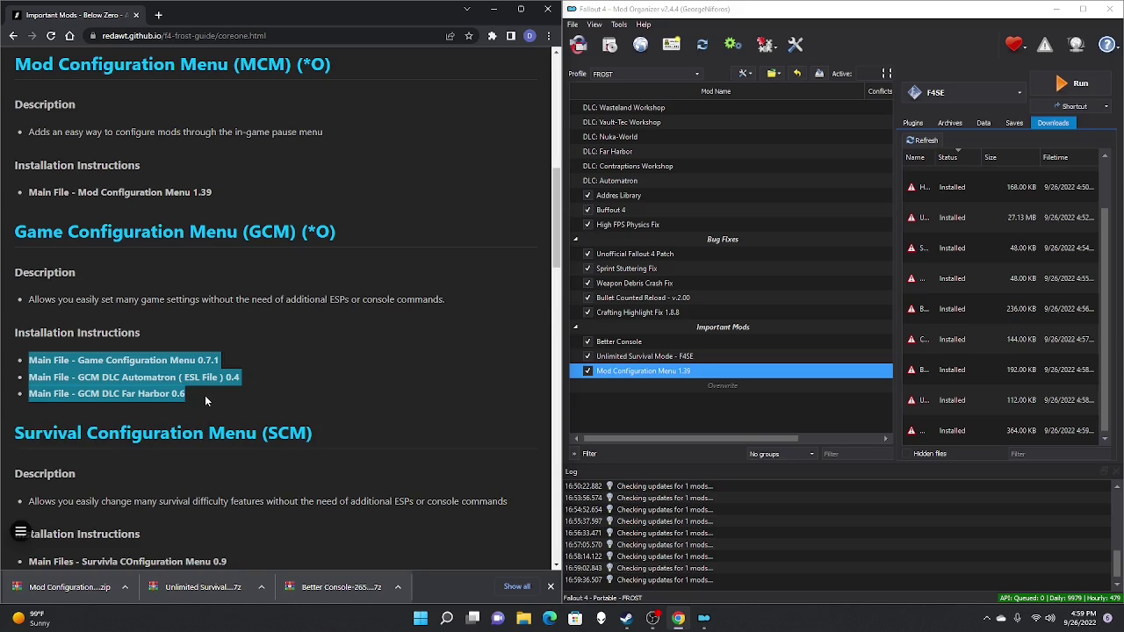
pyautogui.click(202, 231)
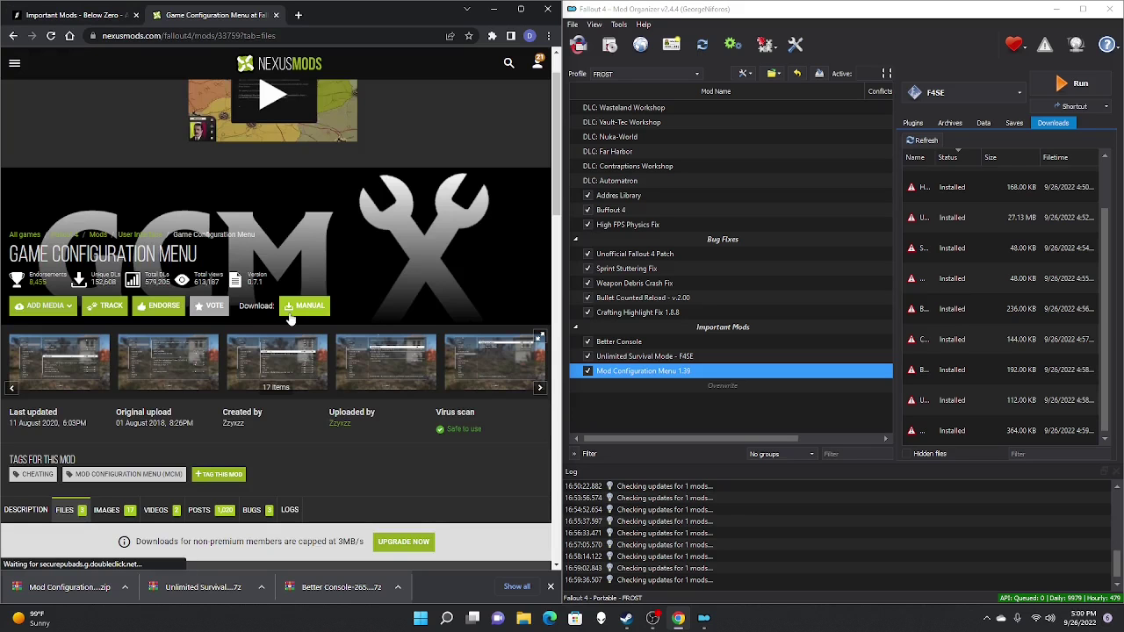
pyautogui.click(290, 307)
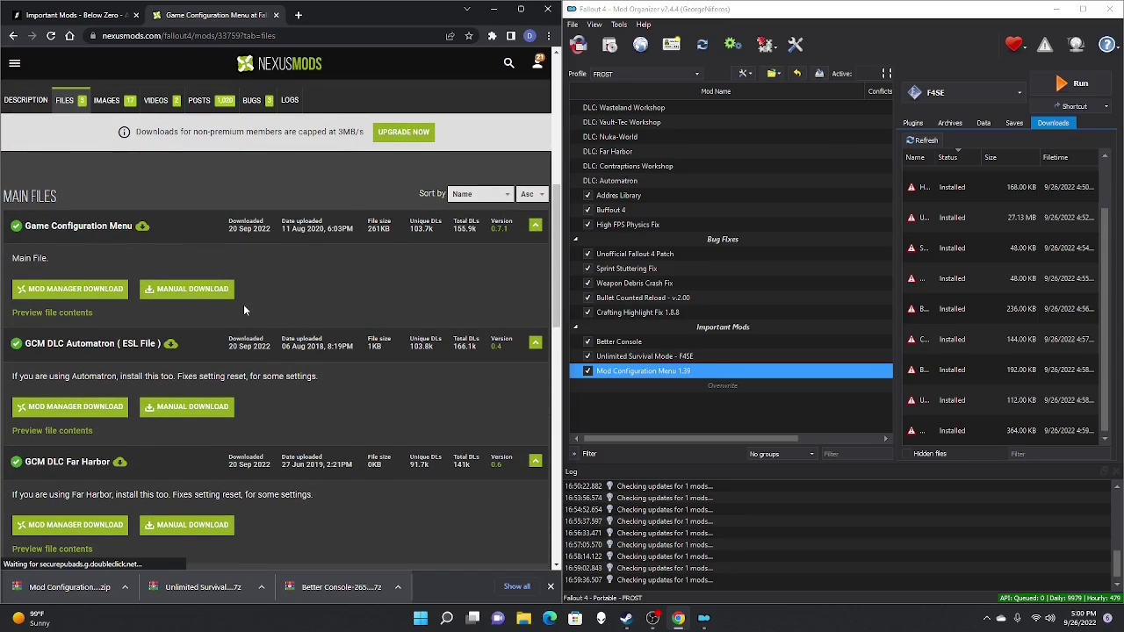
pyautogui.click(193, 297)
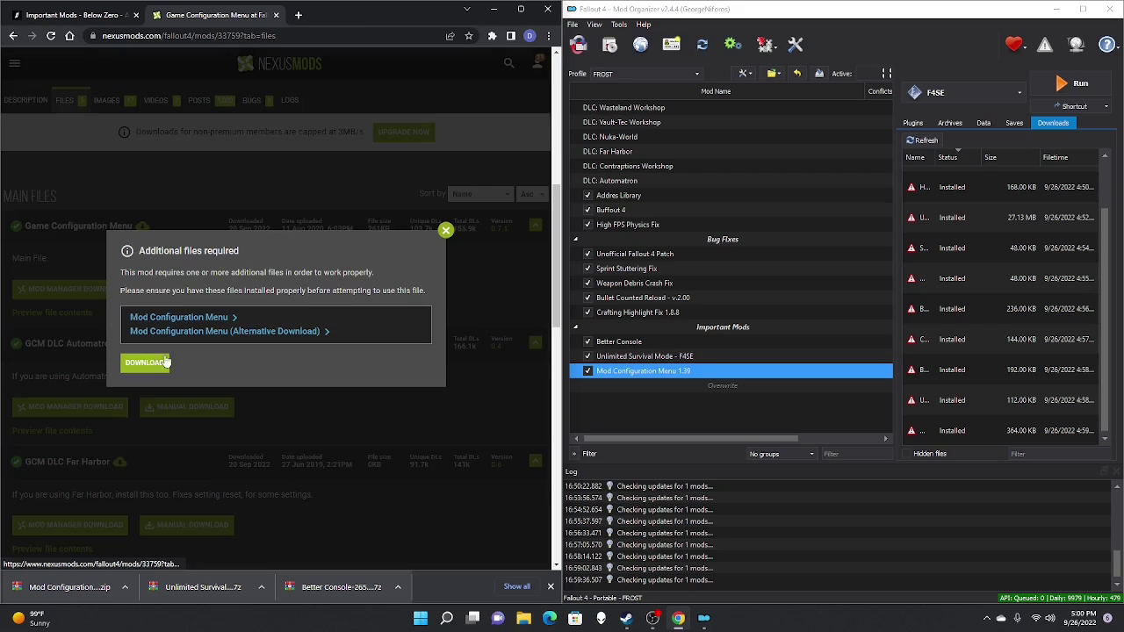
pyautogui.click(145, 363)
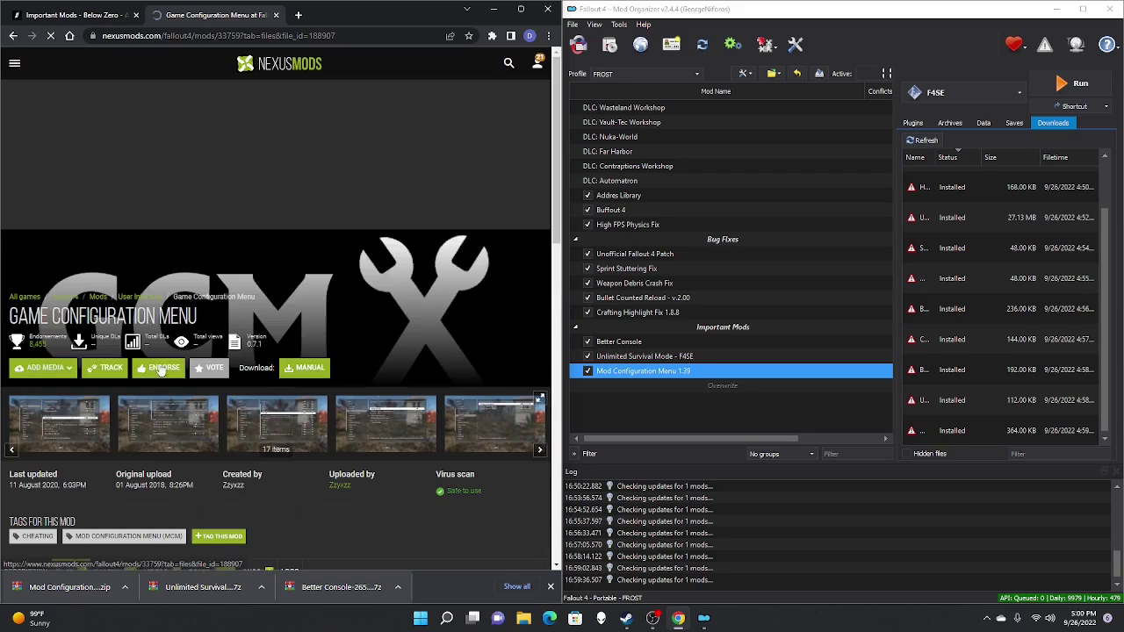
pyautogui.click(307, 405)
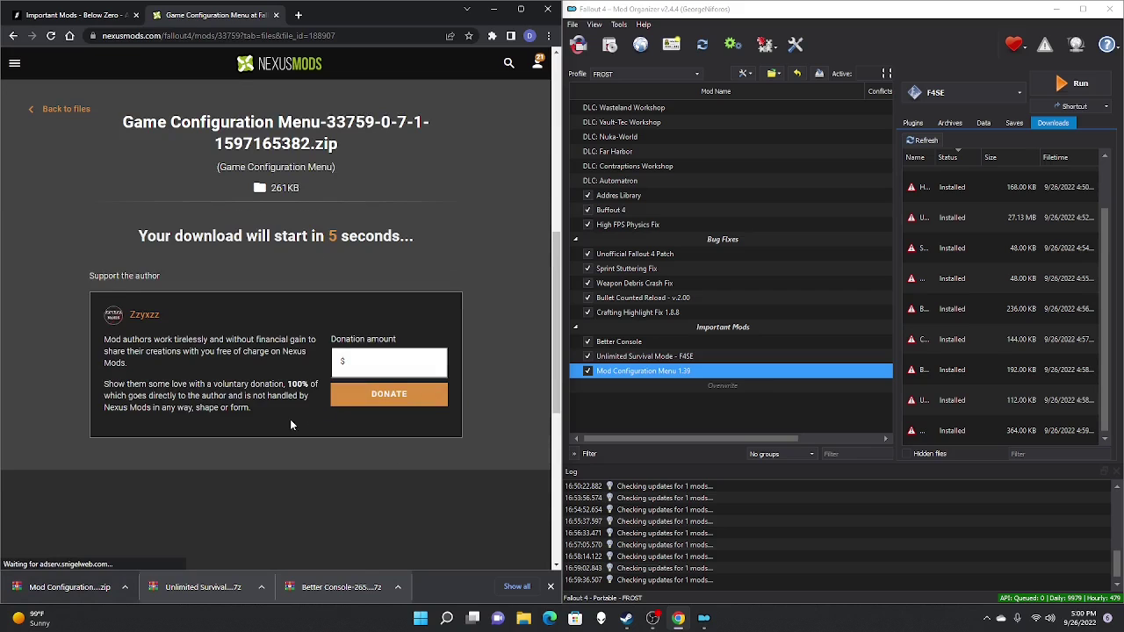
pyautogui.click(1045, 321)
# Install Game Configuration Menu from the Downloads list, enable it in the mod list, and return to the mod's Nexus file list
pyautogui.scroll(-1, 1010, 369)
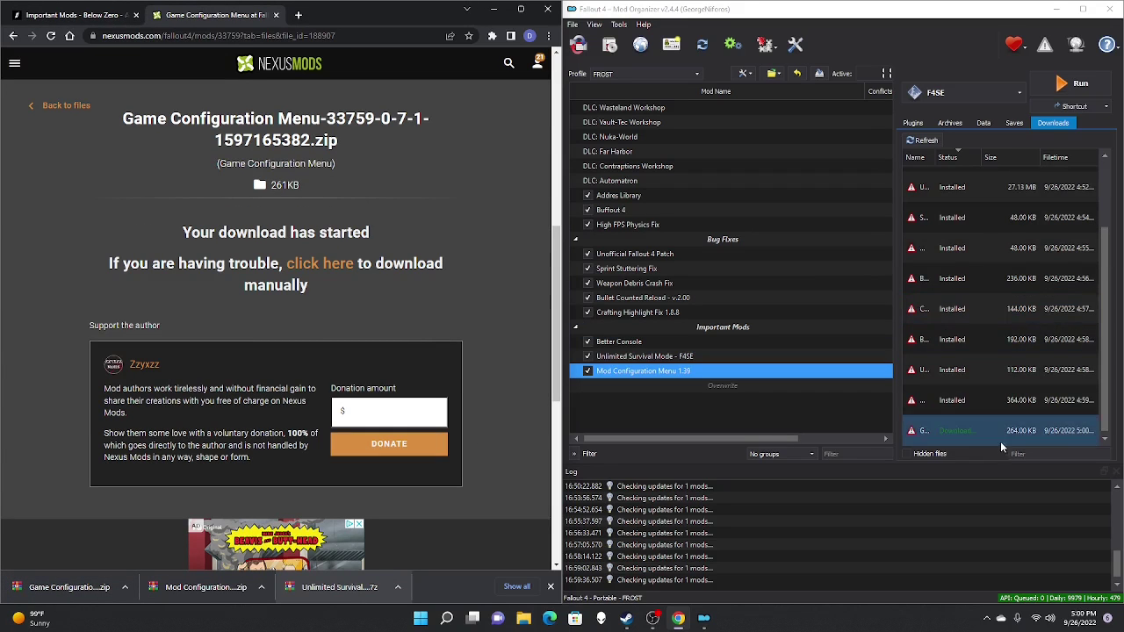
pyautogui.doubleClick(996, 430)
pyautogui.click(911, 320)
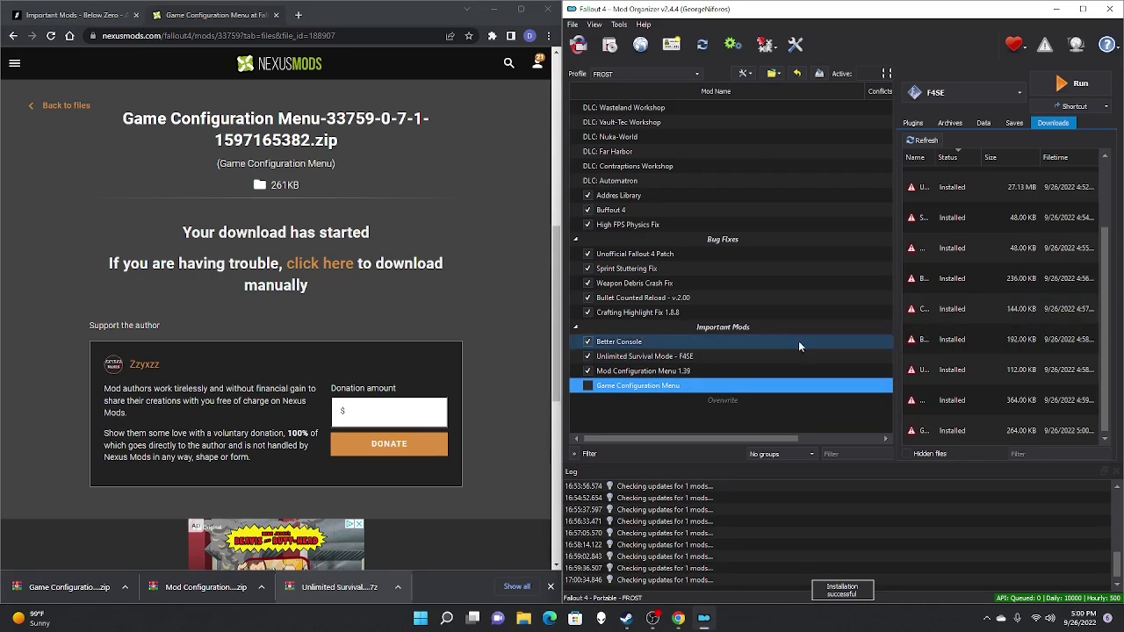
pyautogui.click(65, 105)
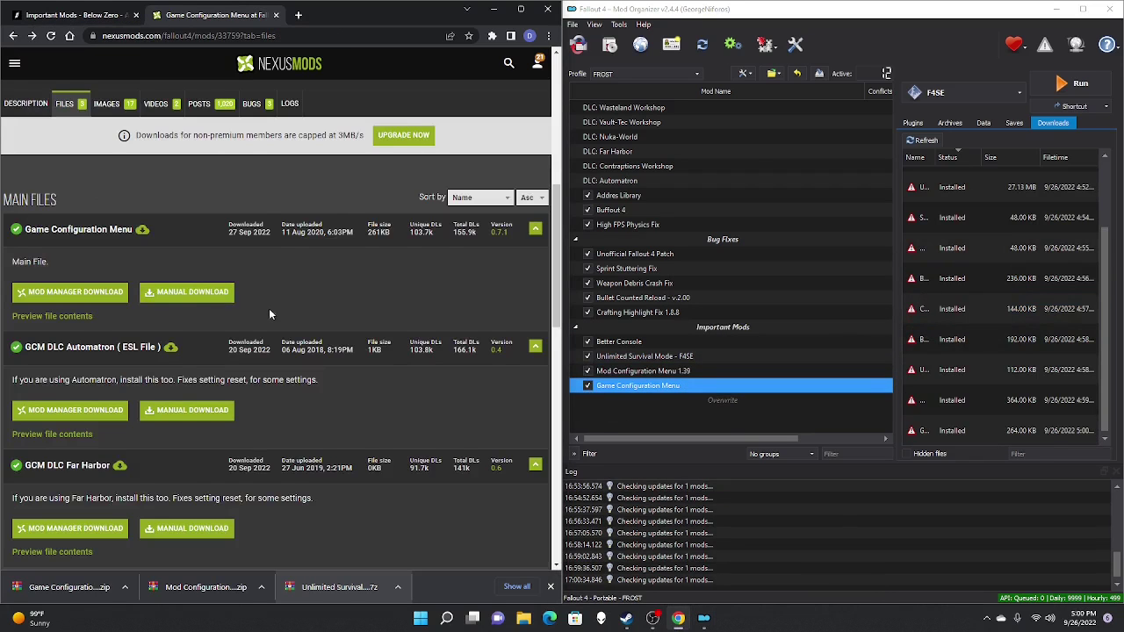
# Manually download the GCM DLC Automatron ( ESL File ) 0.4 and add the archive to Mod Organizer's Downloads list
pyautogui.scroll(-2, 268, 309)
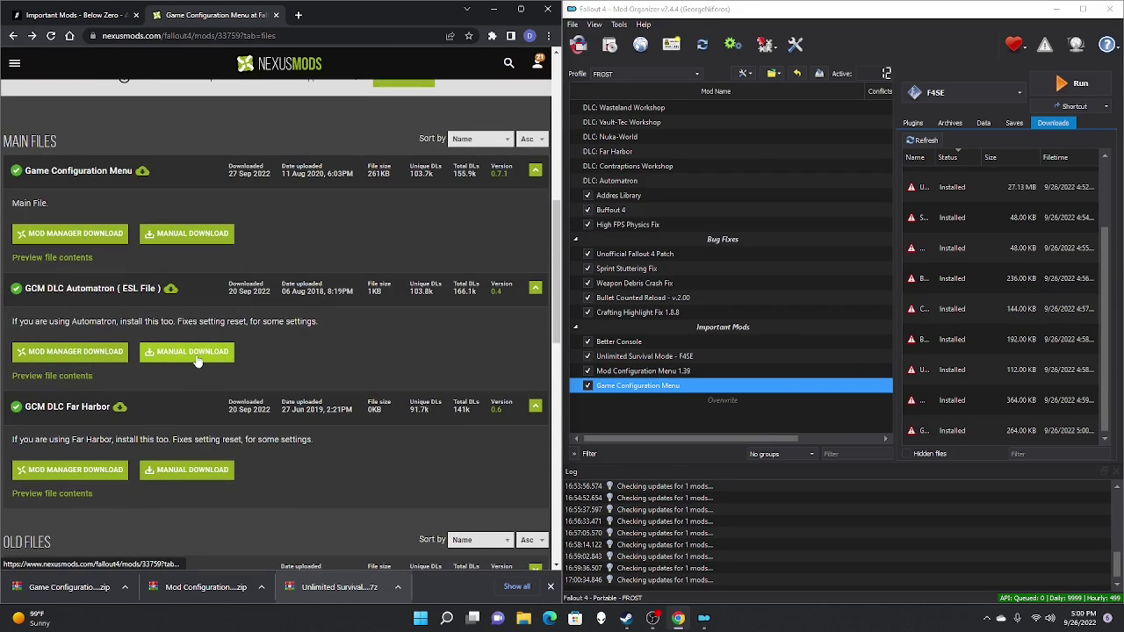
pyautogui.click(198, 358)
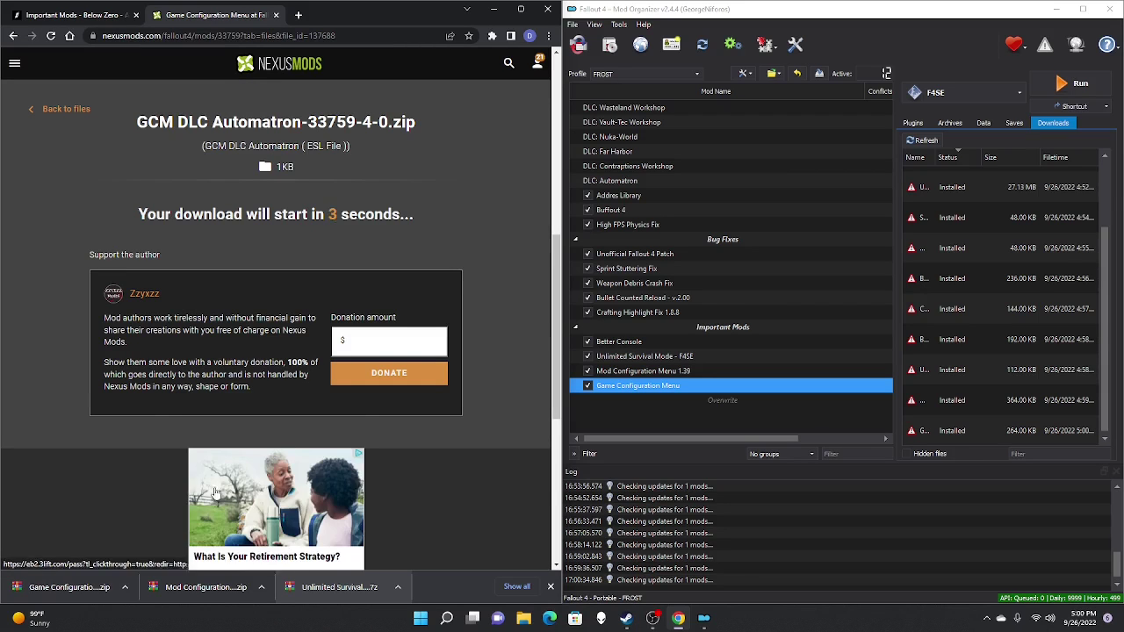
pyautogui.moveTo(68, 587); pyautogui.dragTo(990, 341)
# Install GCM DLC Automatron from the Downloads list, enable it, and return to the Game Configuration Menu file list
pyautogui.doubleClick(979, 430)
pyautogui.click(910, 321)
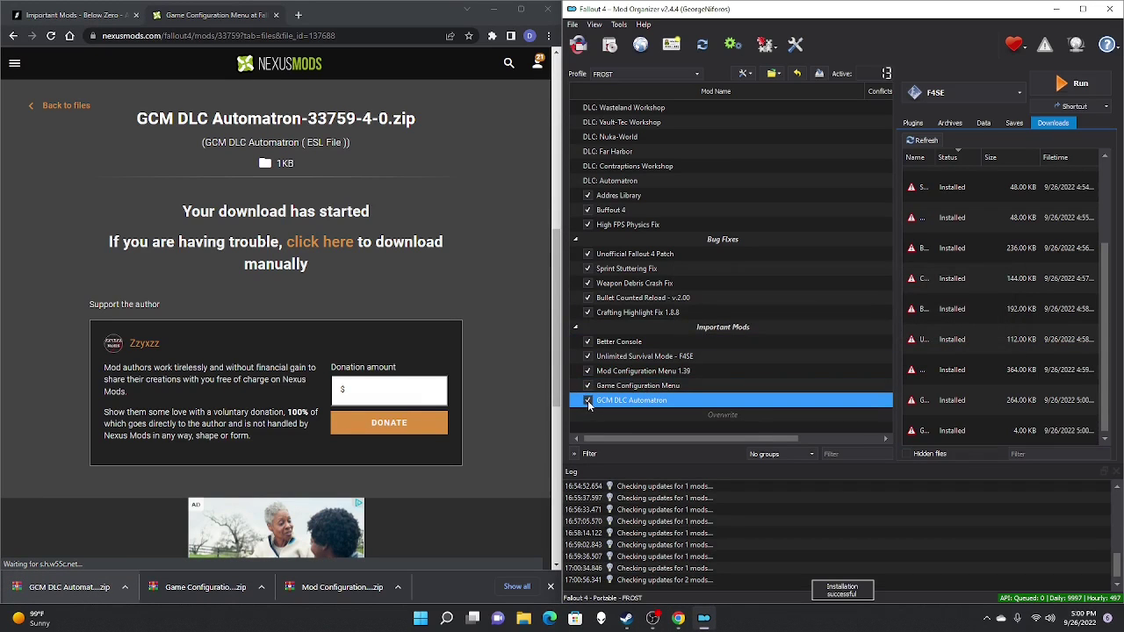
pyautogui.click(12, 35)
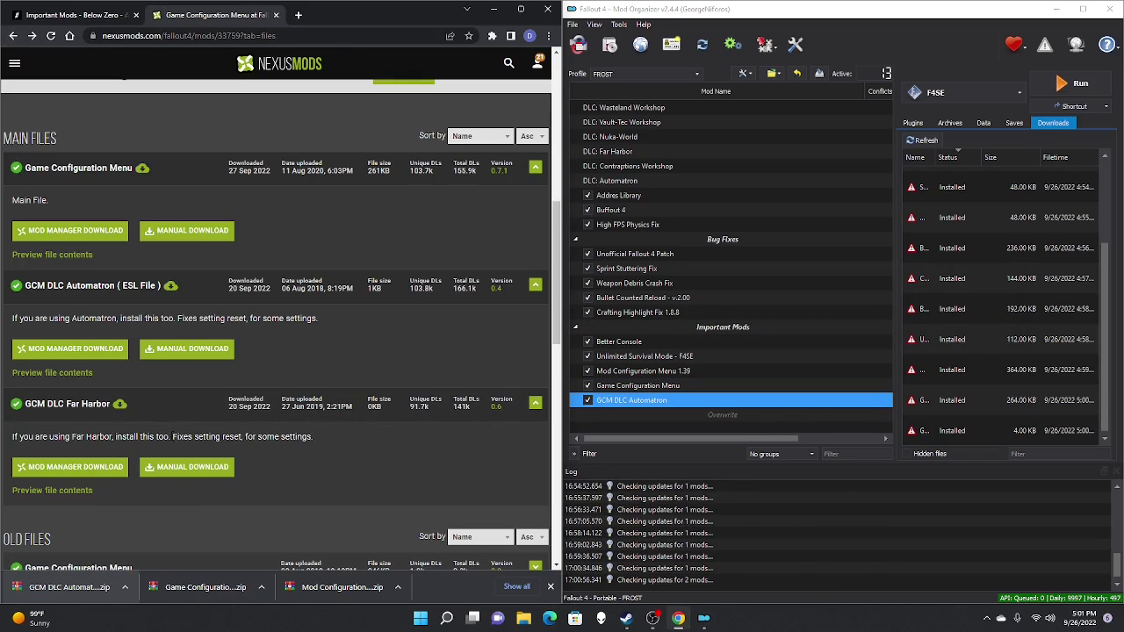
# Manually download GCM DLC Far Harbor 0.6 by slow download and add the archive to Mod Organizer's Downloads list
pyautogui.click(174, 471)
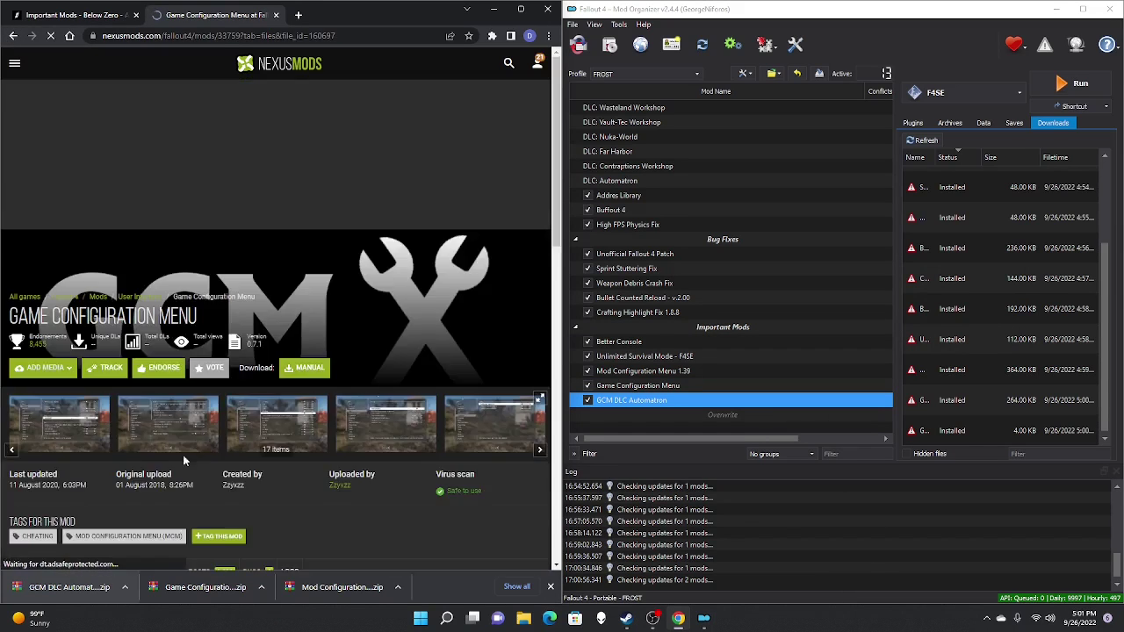
pyautogui.click(307, 384)
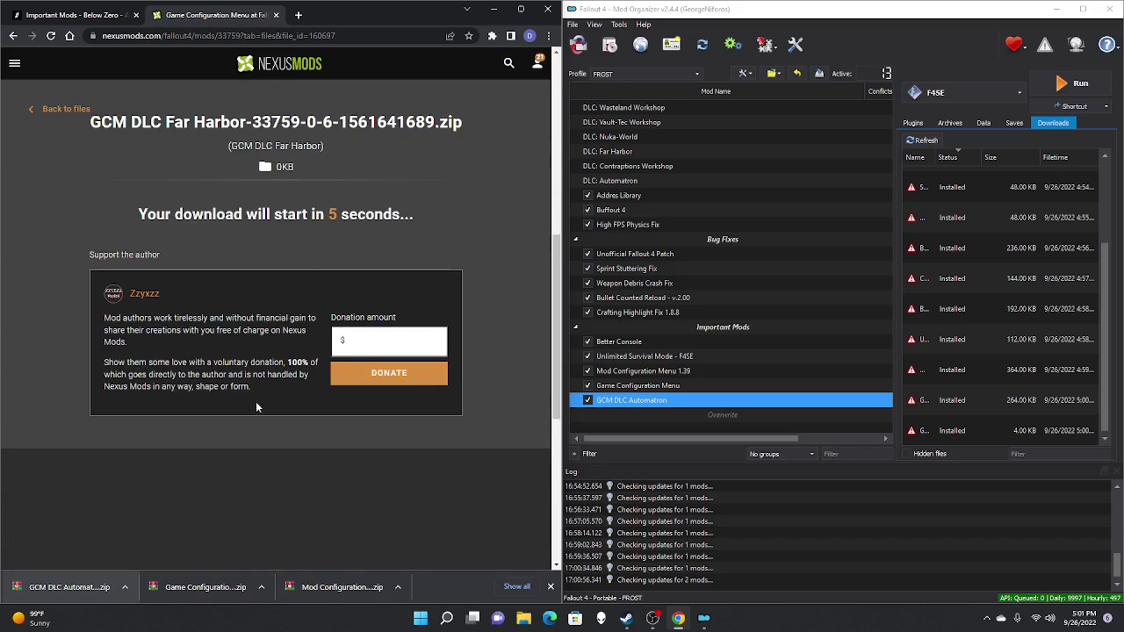
pyautogui.moveTo(68, 586); pyautogui.dragTo(1039, 334)
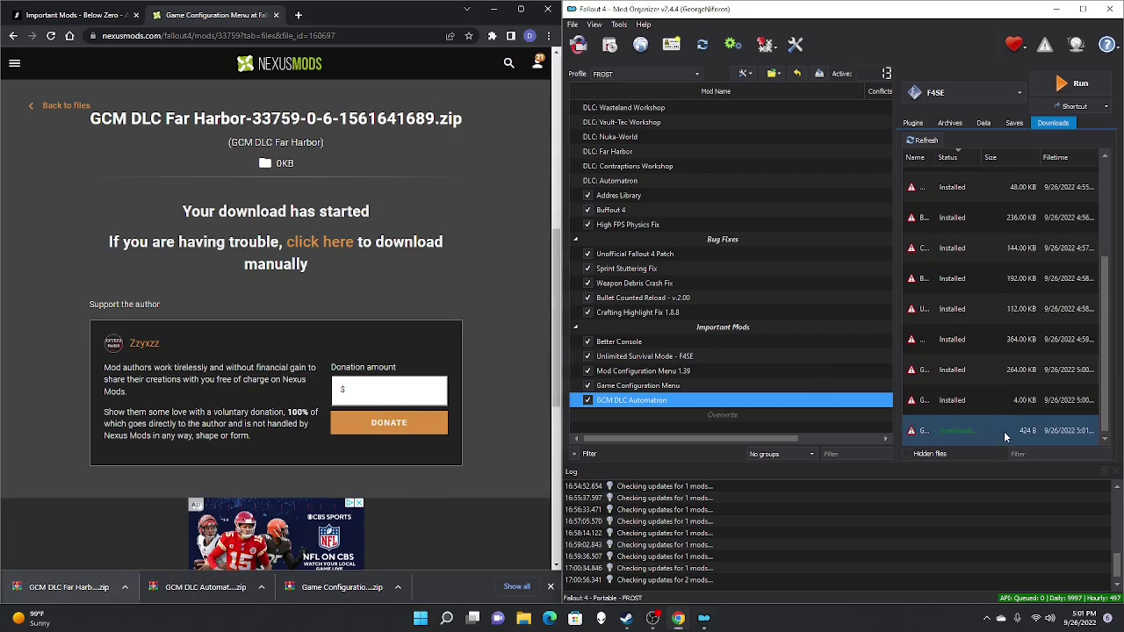
# Install GCM DLC Far Harbor from the Downloads list, enable it in the mod list, and close its Nexus page to return to the guide
pyautogui.doubleClick(1006, 431)
pyautogui.click(911, 320)
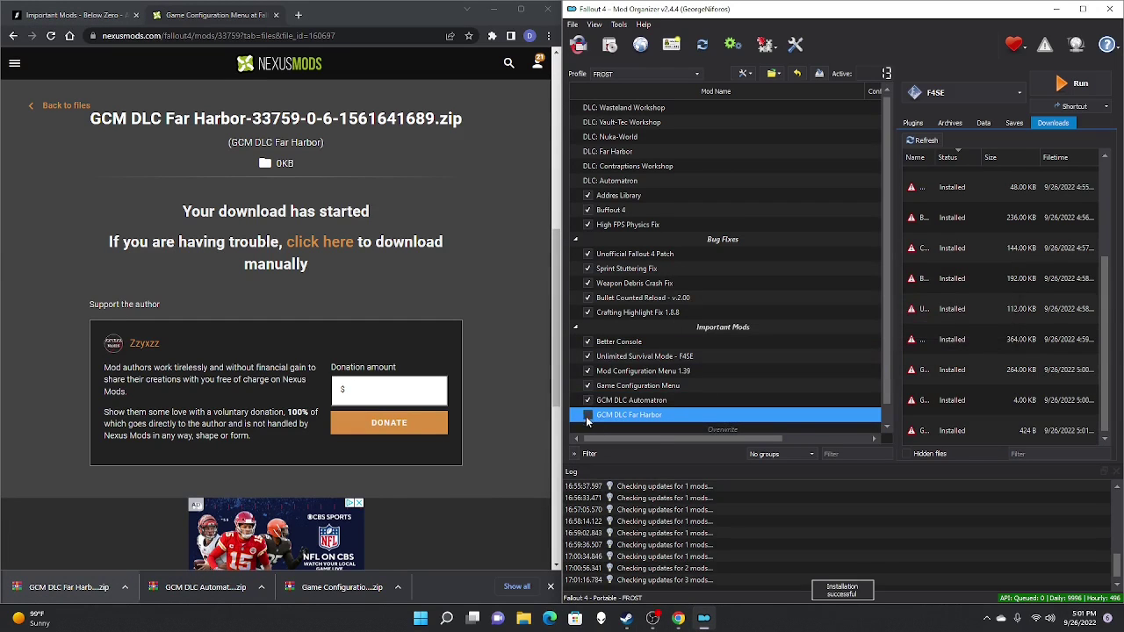
pyautogui.click(588, 414)
pyautogui.click(276, 15)
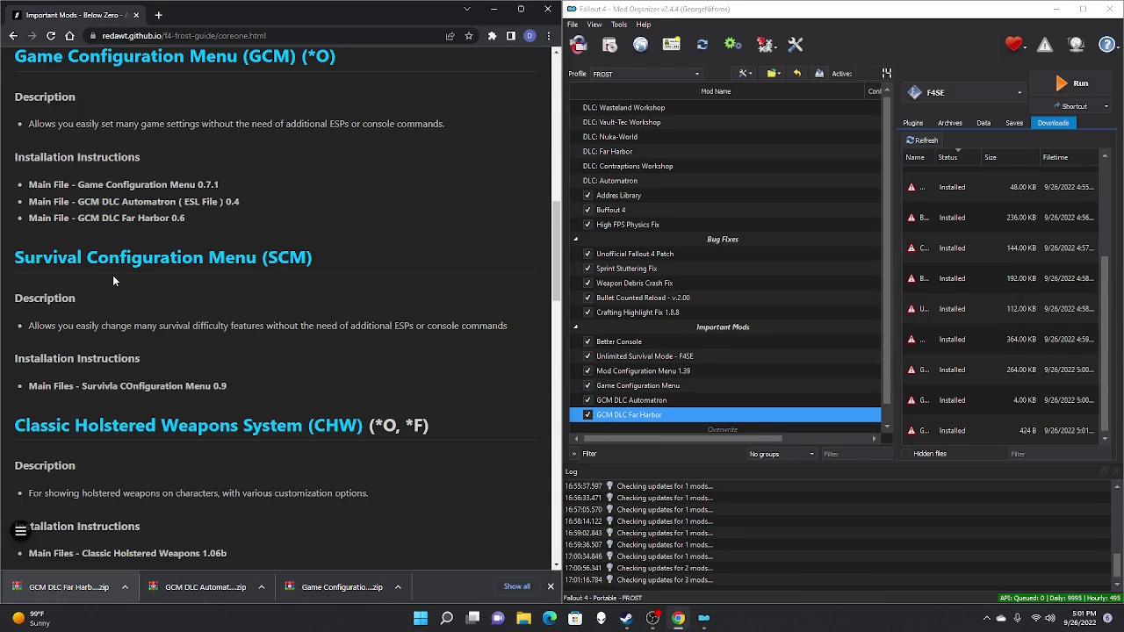
# From the guide, manually download the Survival Configuration Menu main file by slow download and add the archive to Mod Organizer's Downloads list
pyautogui.click(125, 270)
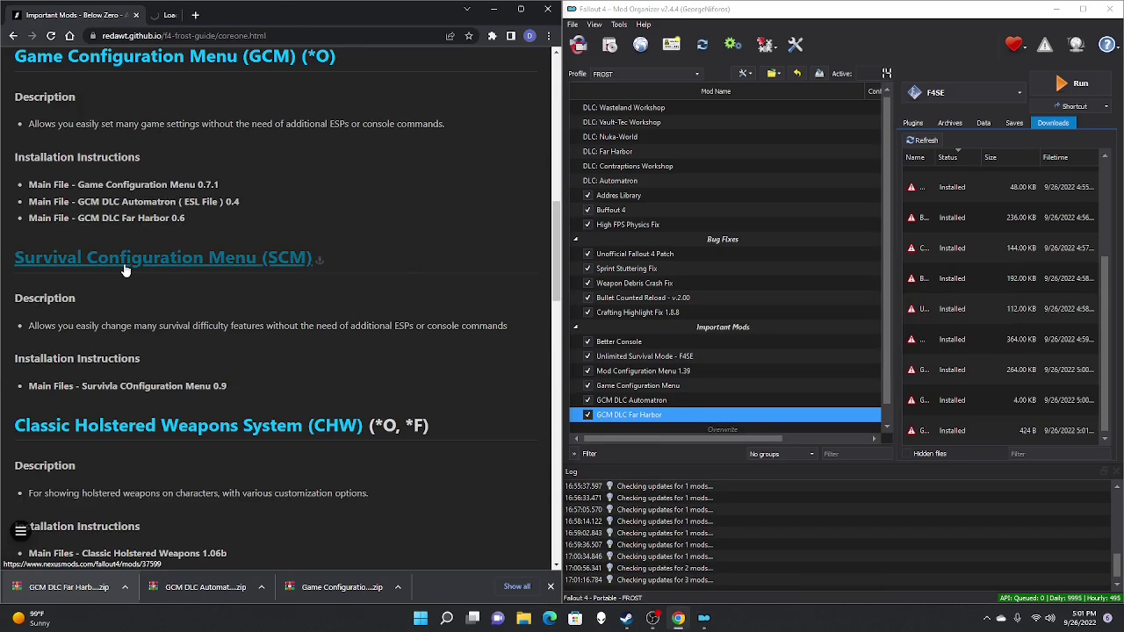
pyautogui.click(355, 361)
pyautogui.click(144, 363)
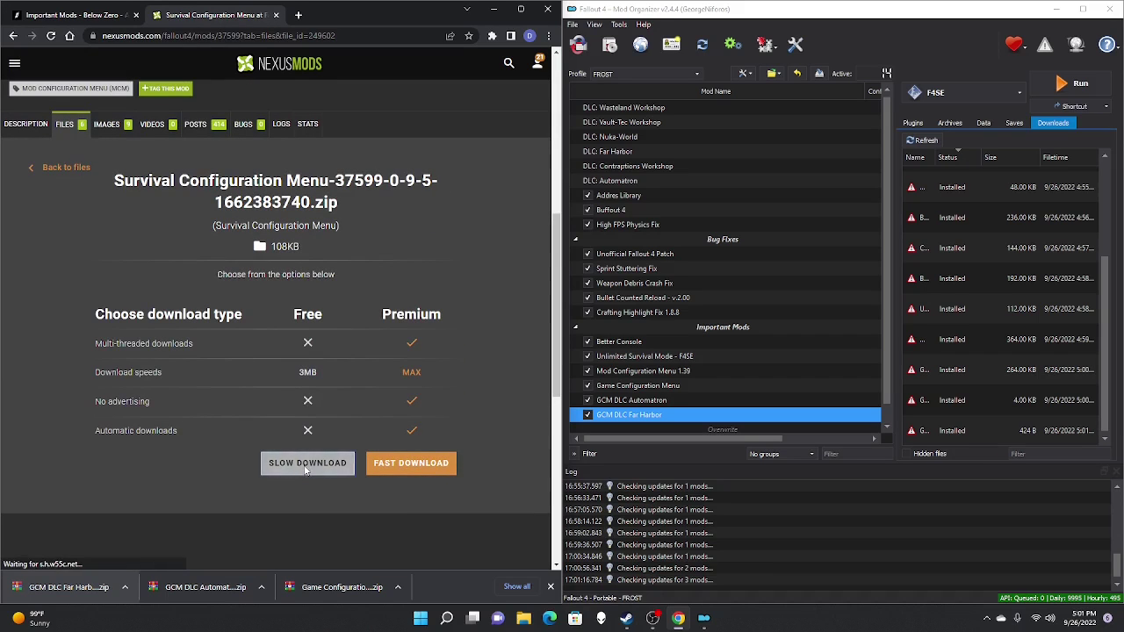
pyautogui.click(305, 470)
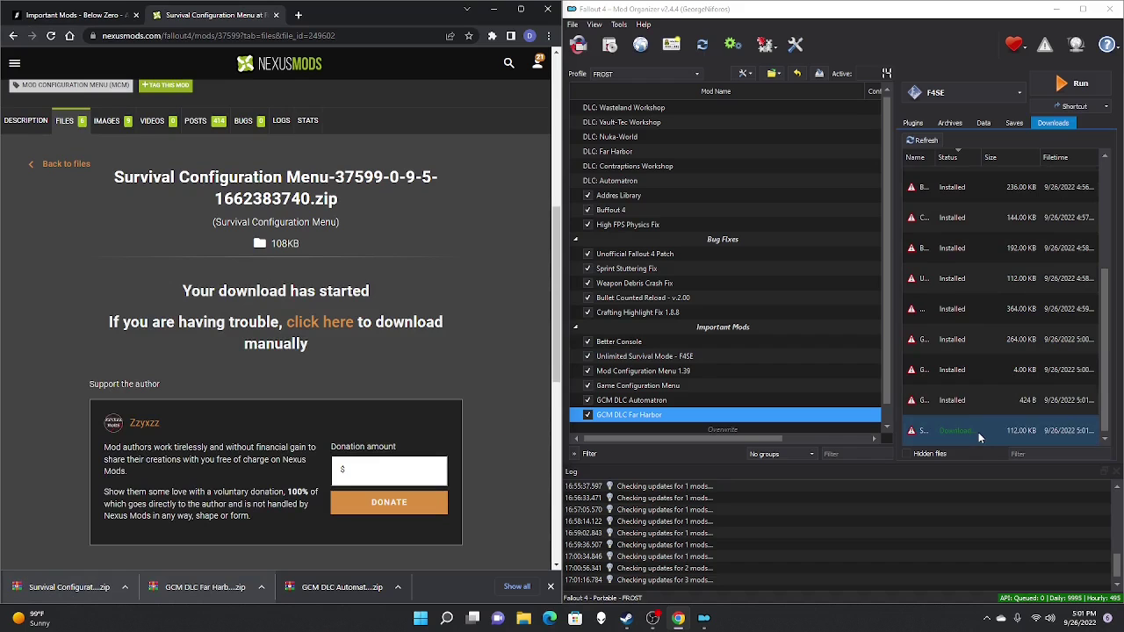
# Install Survival Configuration Menu from the Downloads list, enable it in the mod list, and return to the guide
pyautogui.doubleClick(978, 432)
pyautogui.click(908, 319)
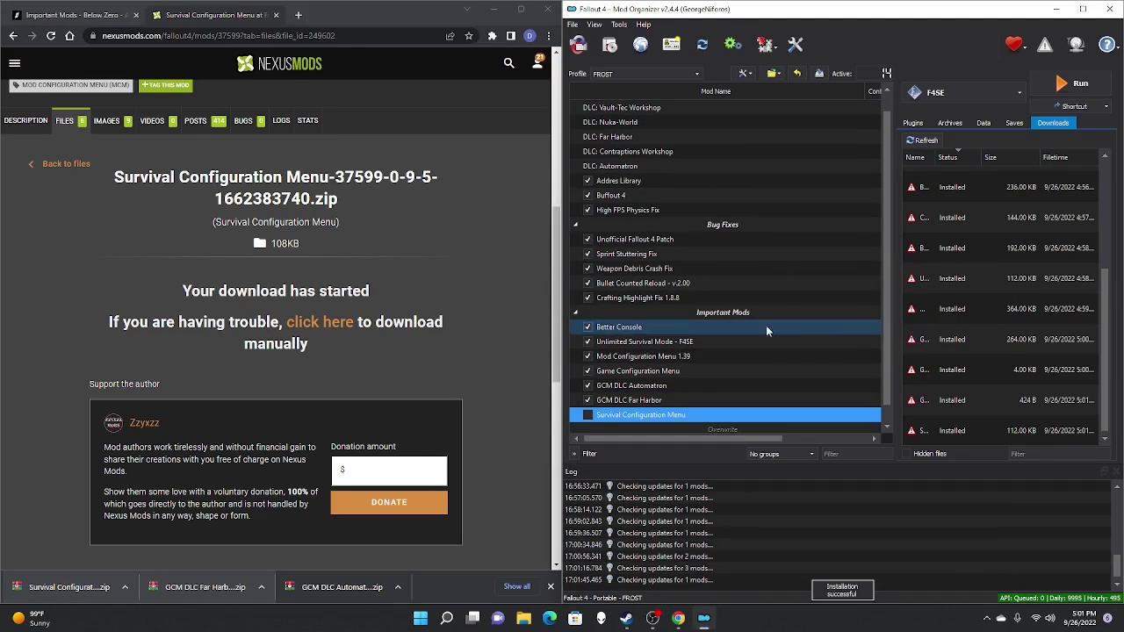
pyautogui.middleClick(242, 16)
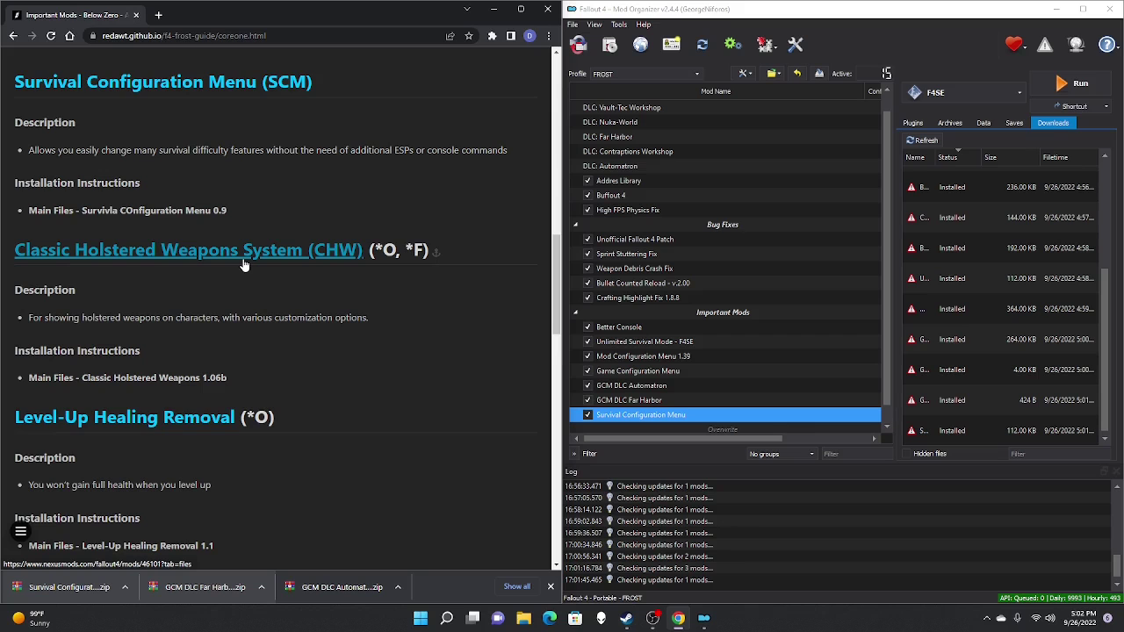
# From the guide, manually download Classic Holstered Weapons v1.06b by slow download and add the archive to Mod Organizer's Downloads list
pyautogui.click(245, 265)
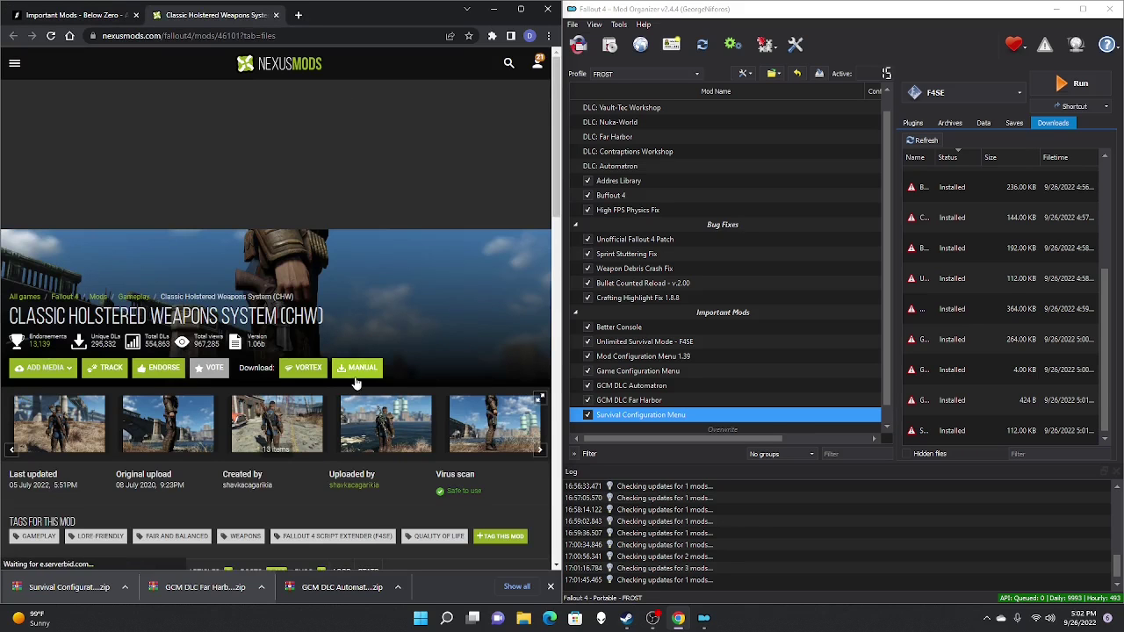
pyautogui.click(355, 378)
pyautogui.click(163, 356)
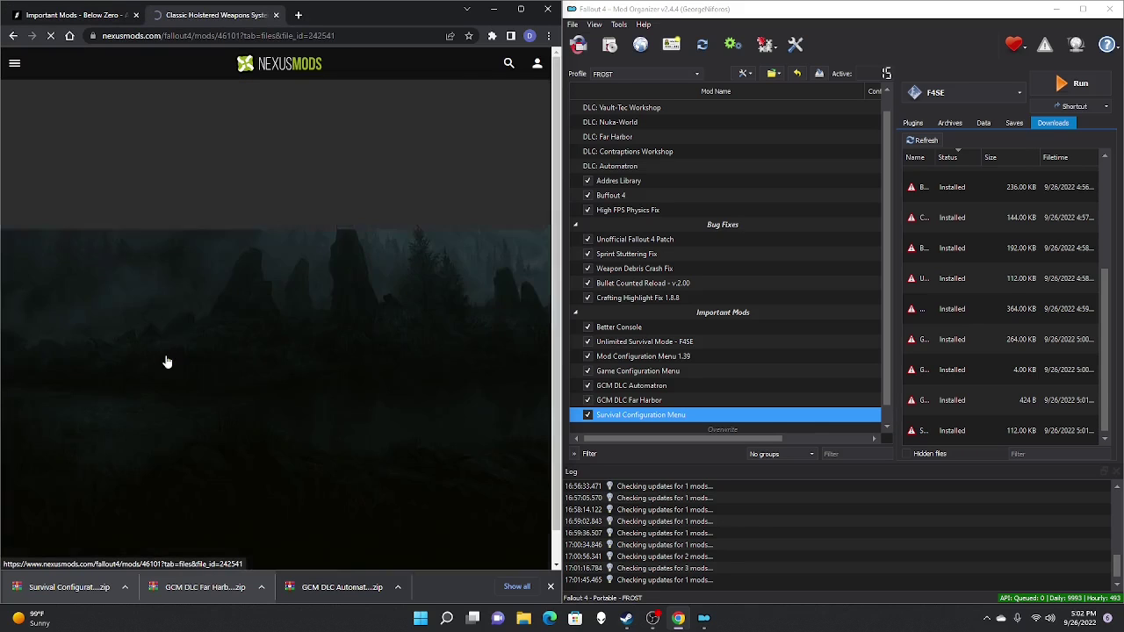
pyautogui.click(305, 406)
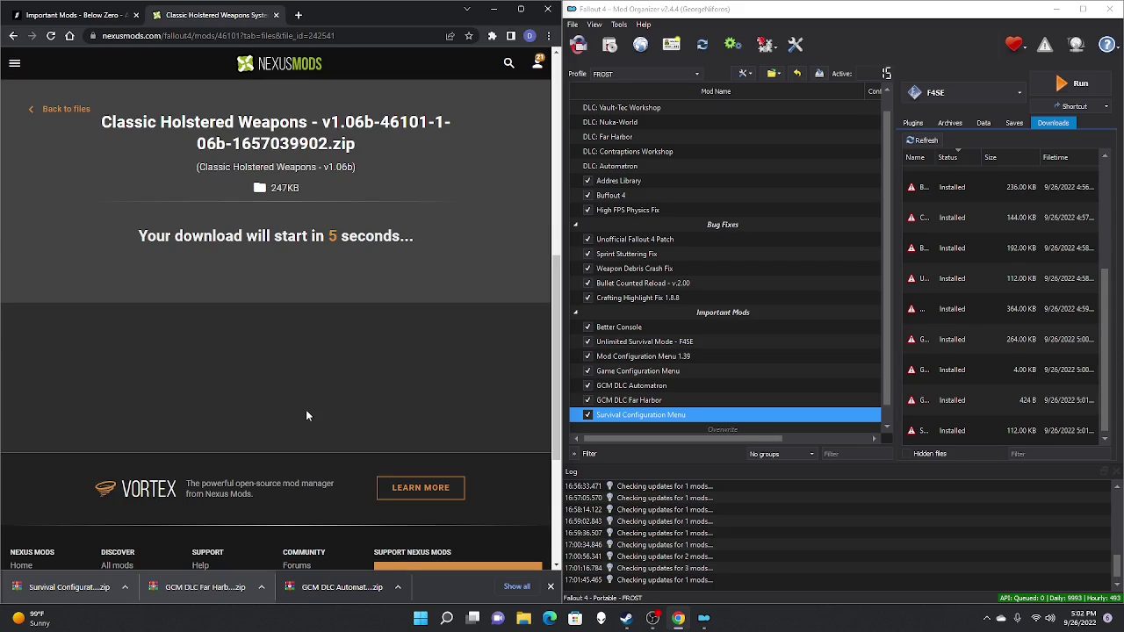
pyautogui.moveTo(50, 591); pyautogui.dragTo(931, 349)
# Install Classic Holstered Weapons from the Downloads list, enable it in the mod list, and return to the guide
pyautogui.doubleClick(930, 428)
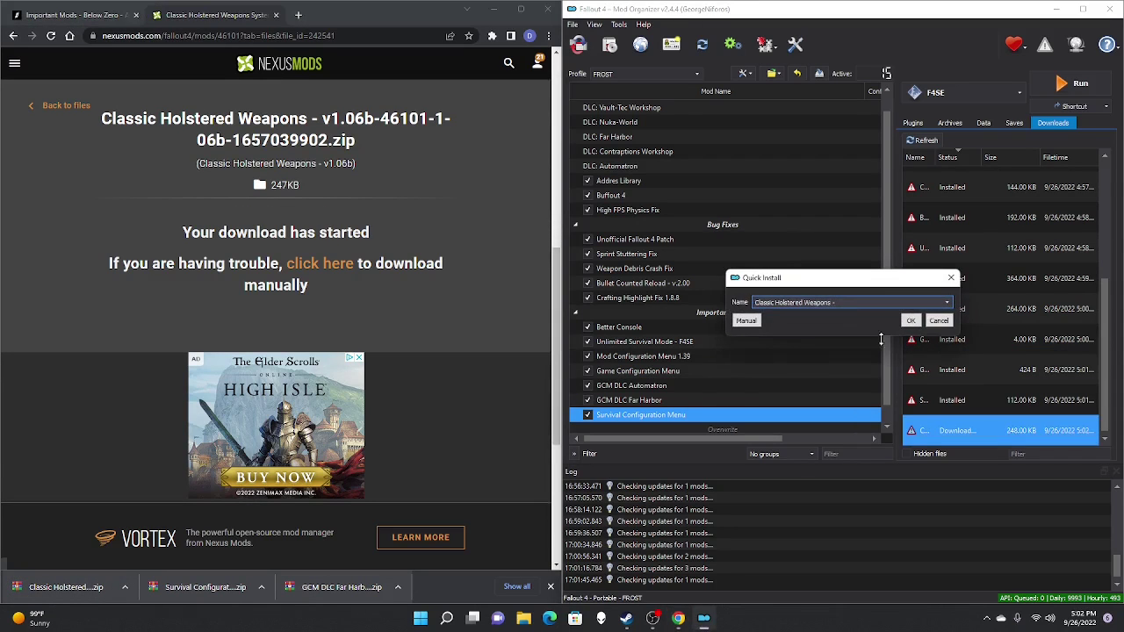
pyautogui.click(910, 322)
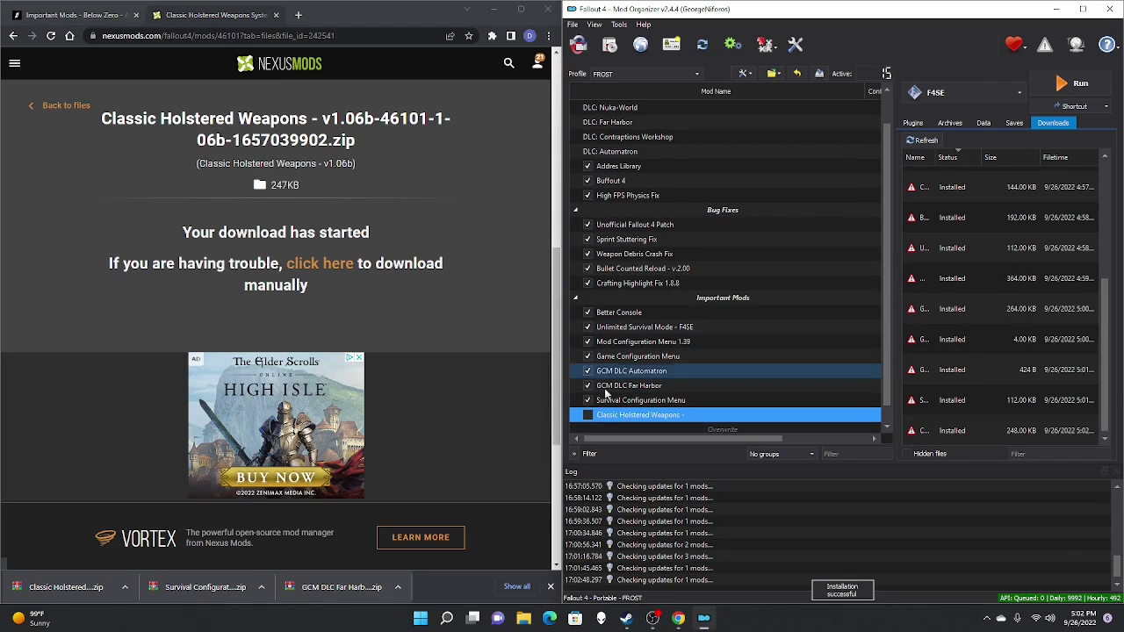
pyautogui.click(587, 414)
pyautogui.click(275, 15)
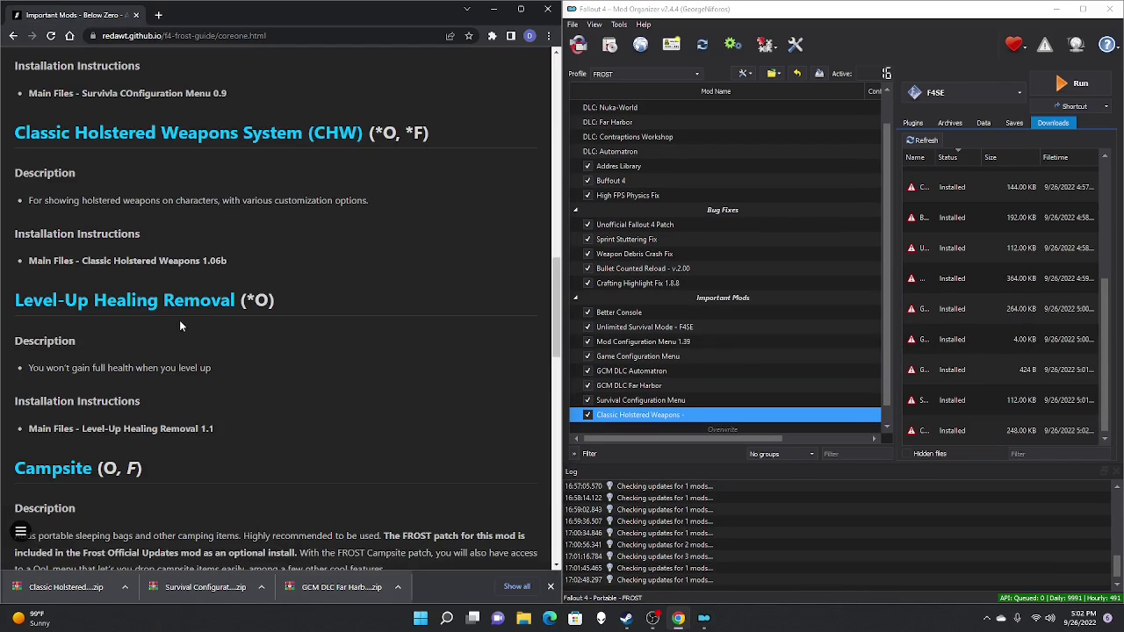
# From the guide, manually download Level-Up Healing Removal v1.1 by slow download and add the archive to Mod Organizer's Downloads list
pyautogui.middleClick(125, 313)
pyautogui.click(216, 15)
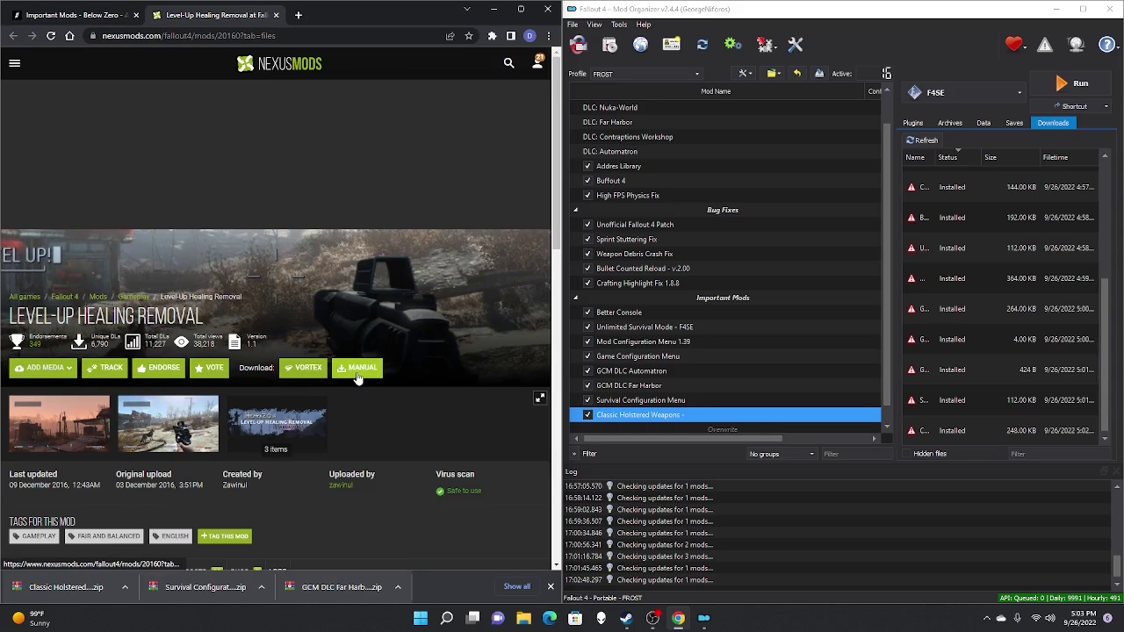
pyautogui.click(357, 373)
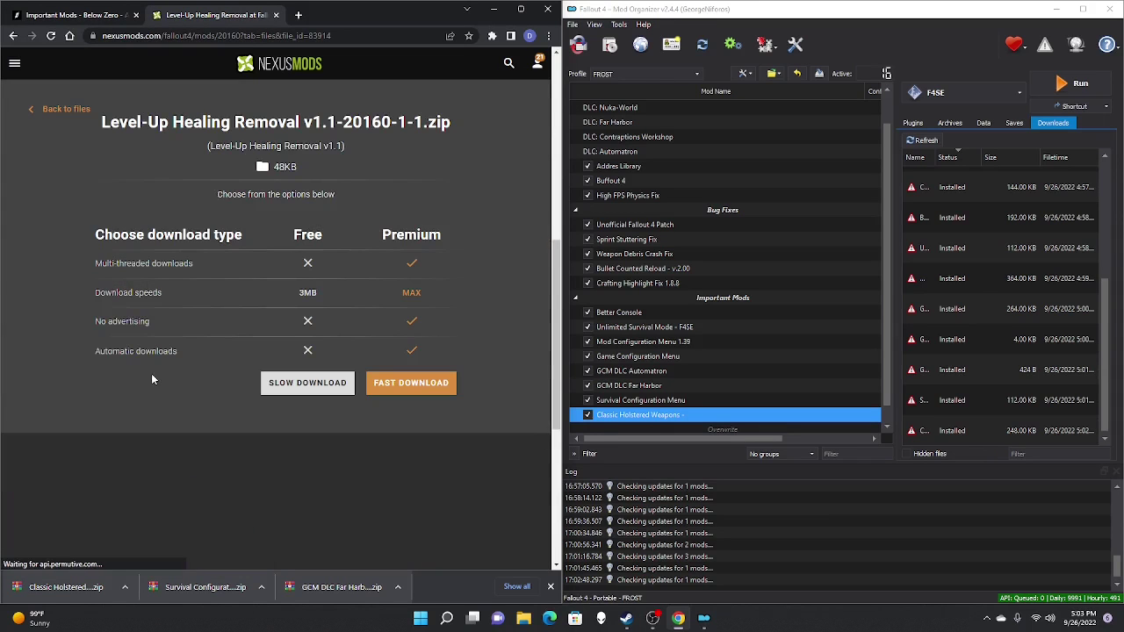
pyautogui.click(316, 388)
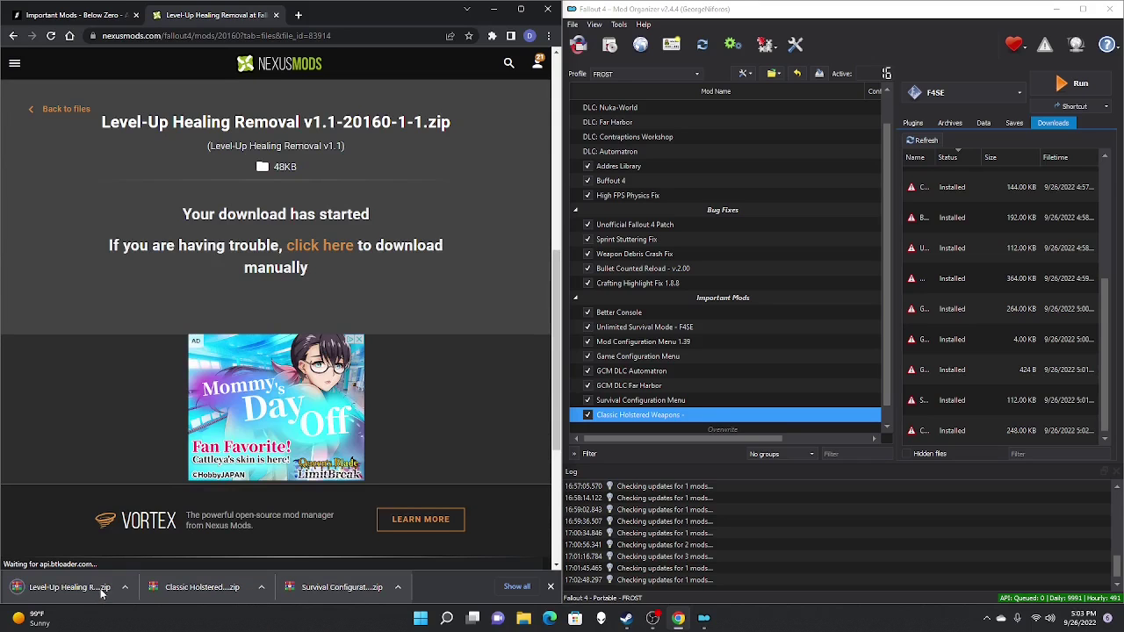
pyautogui.moveTo(98, 593); pyautogui.dragTo(967, 352)
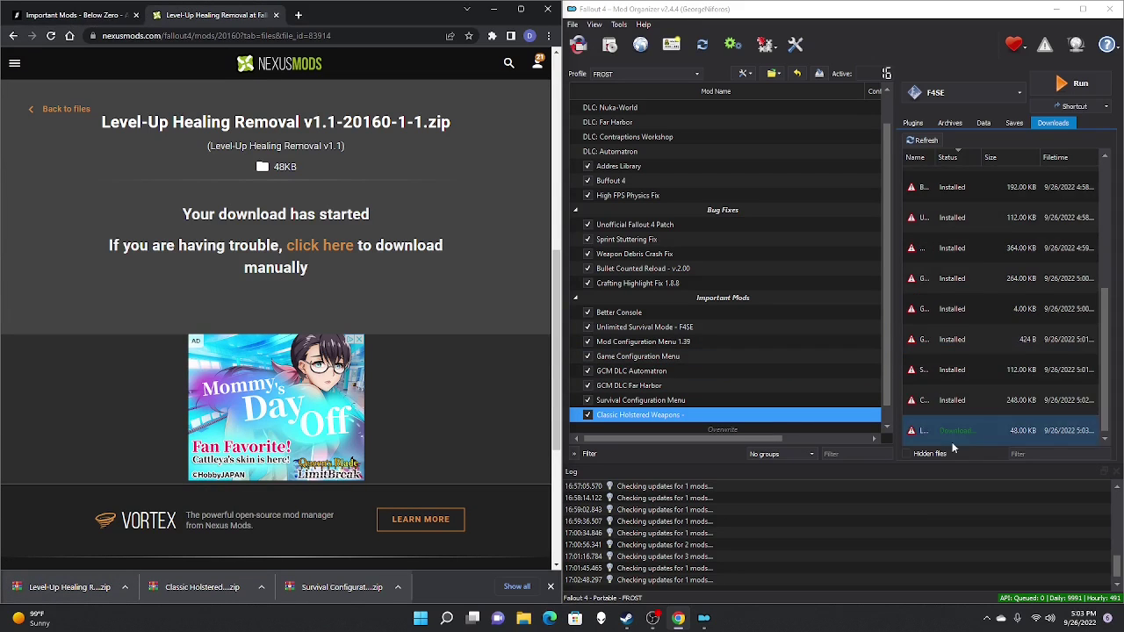
# Install Level-Up Healing Removal with only the Level-Up Healing Removal option selected, enable it in the mod list, and return to the guide
pyautogui.doubleClick(951, 431)
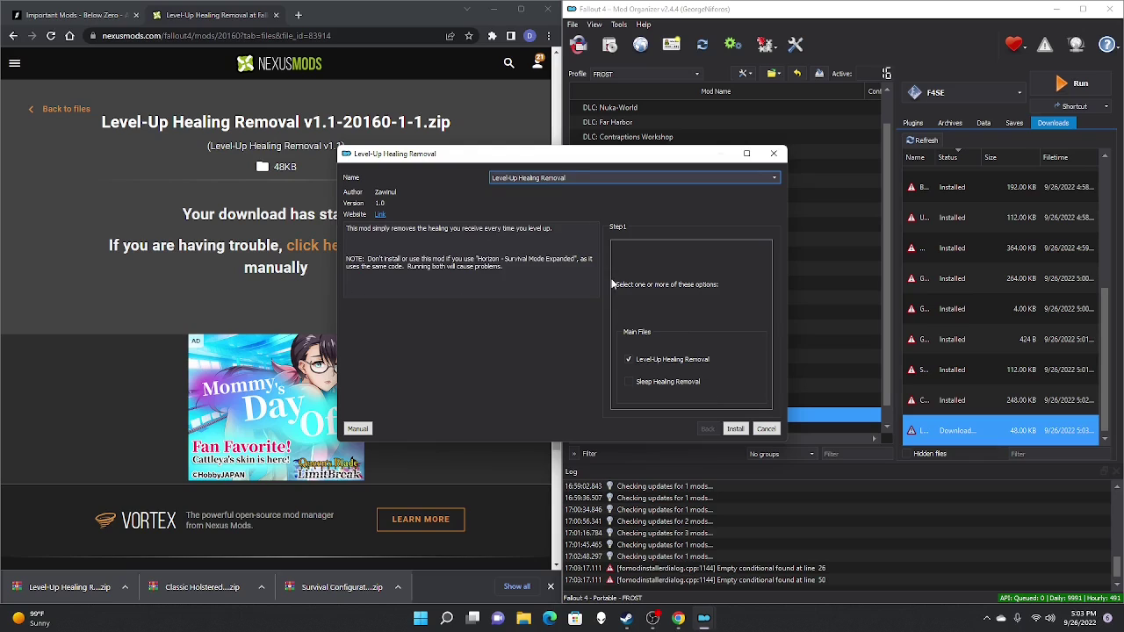
pyautogui.click(629, 360)
pyautogui.click(629, 360)
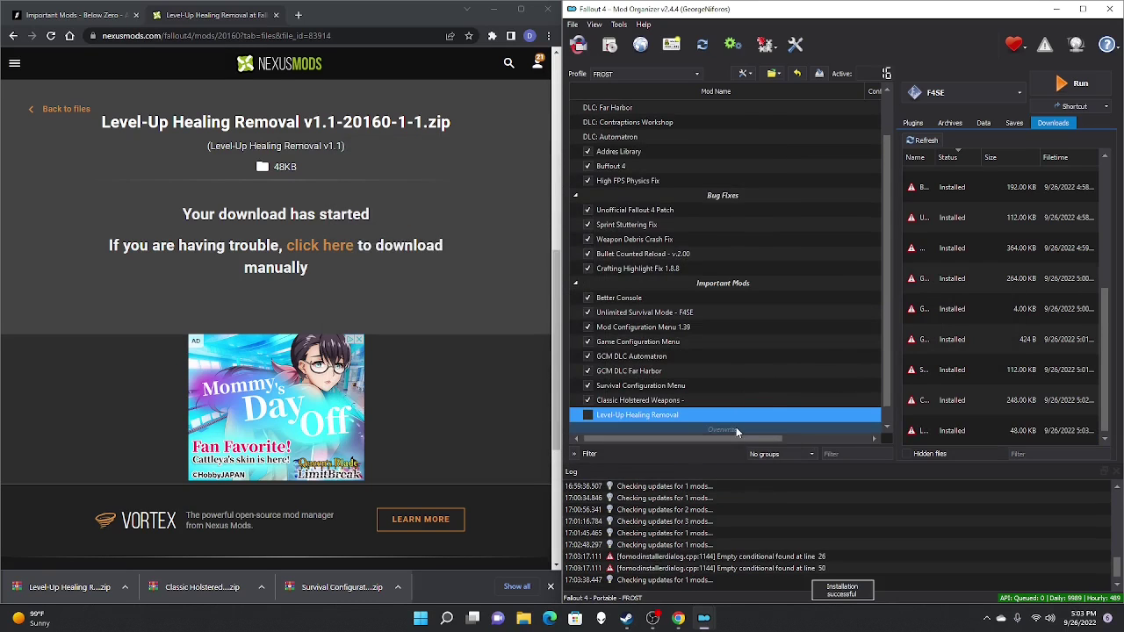
pyautogui.click(591, 418)
pyautogui.click(276, 15)
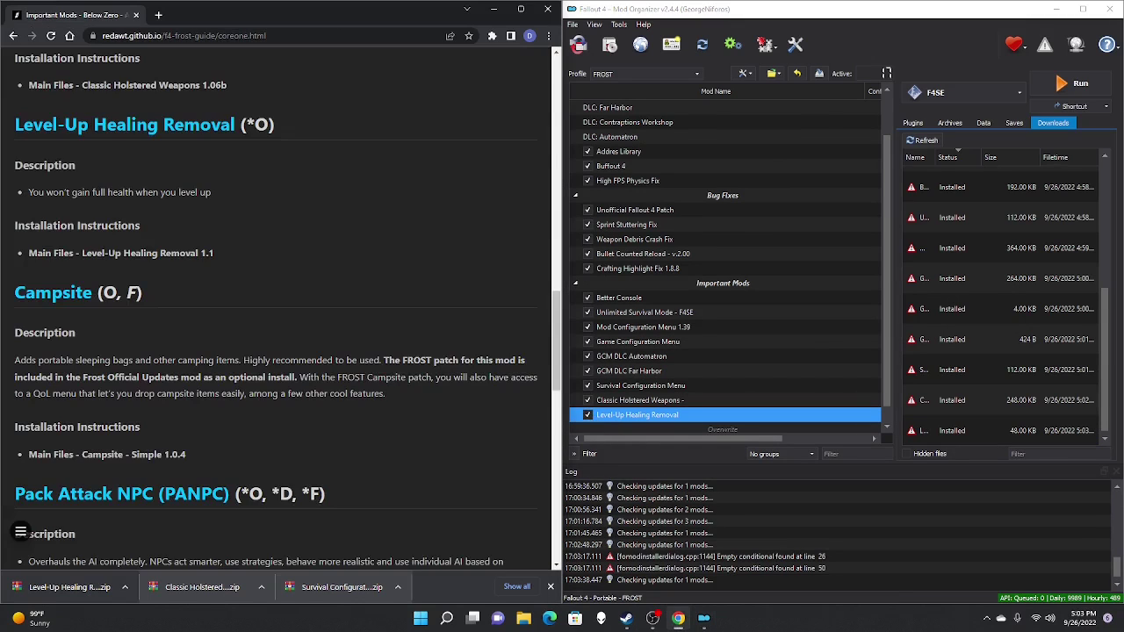
# Download the Campsite - Simple 1.0.4 main file from the mod's Nexus Mods page linked in the guide
pyautogui.click(65, 300)
pyautogui.click(358, 318)
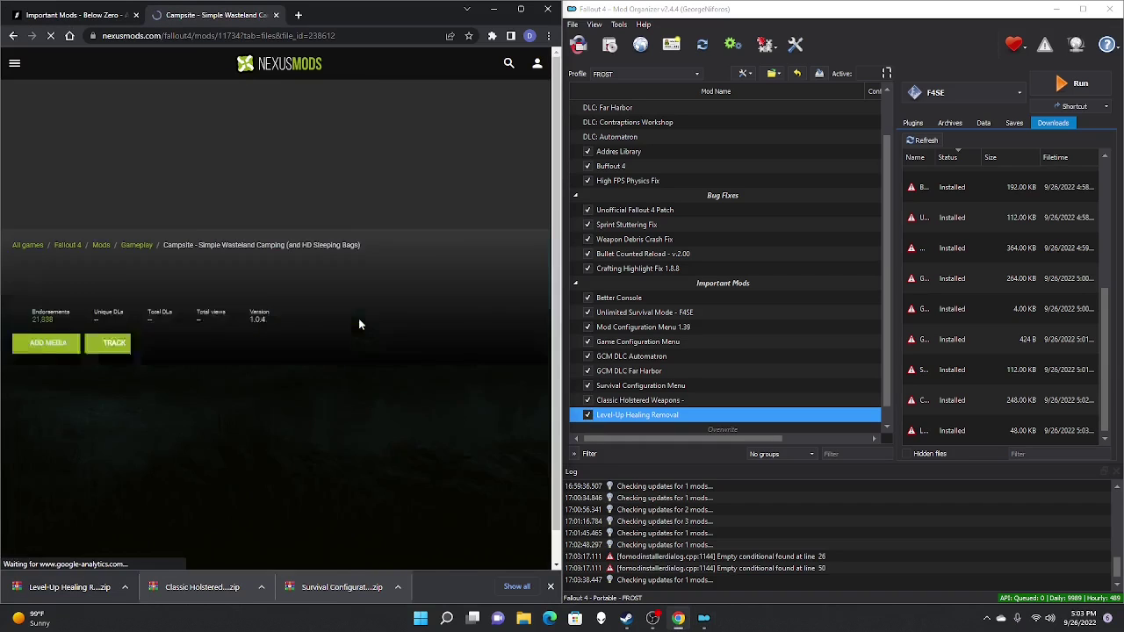
pyautogui.click(320, 394)
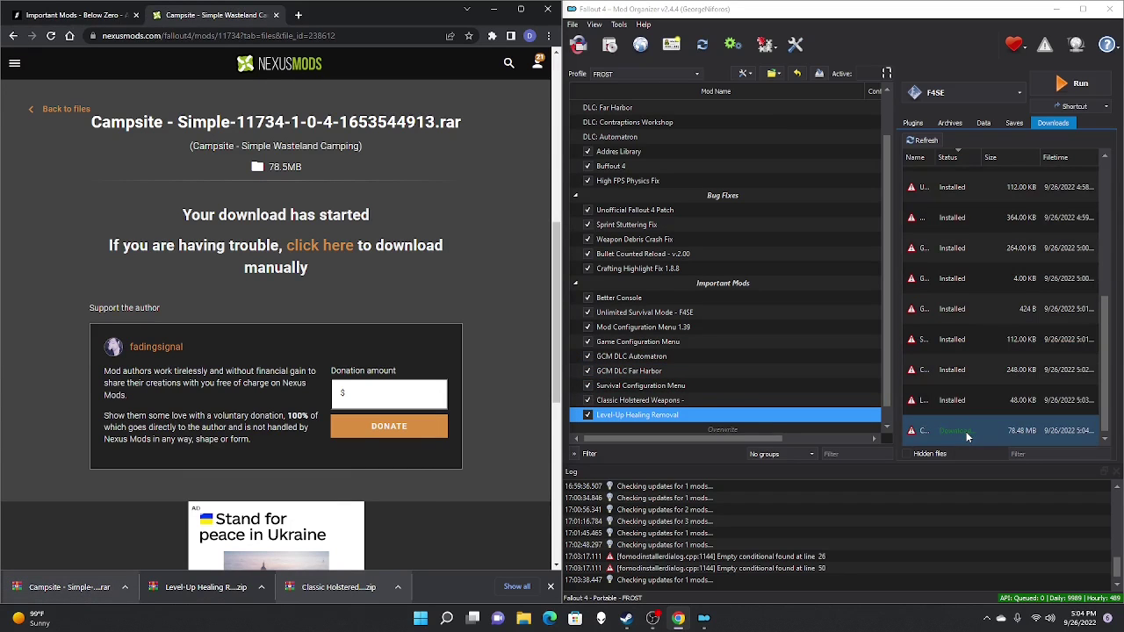
# Install the downloaded Campsite - Simple archive in Mod Organizer and enable the mod
pyautogui.doubleClick(967, 436)
pyautogui.click(918, 327)
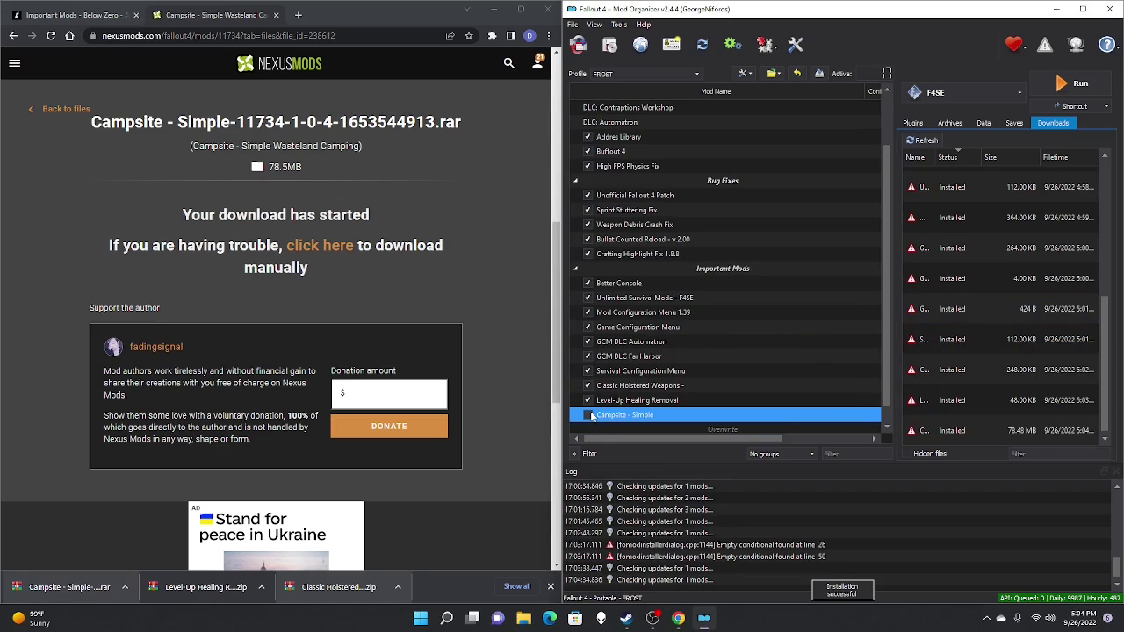
pyautogui.click(588, 415)
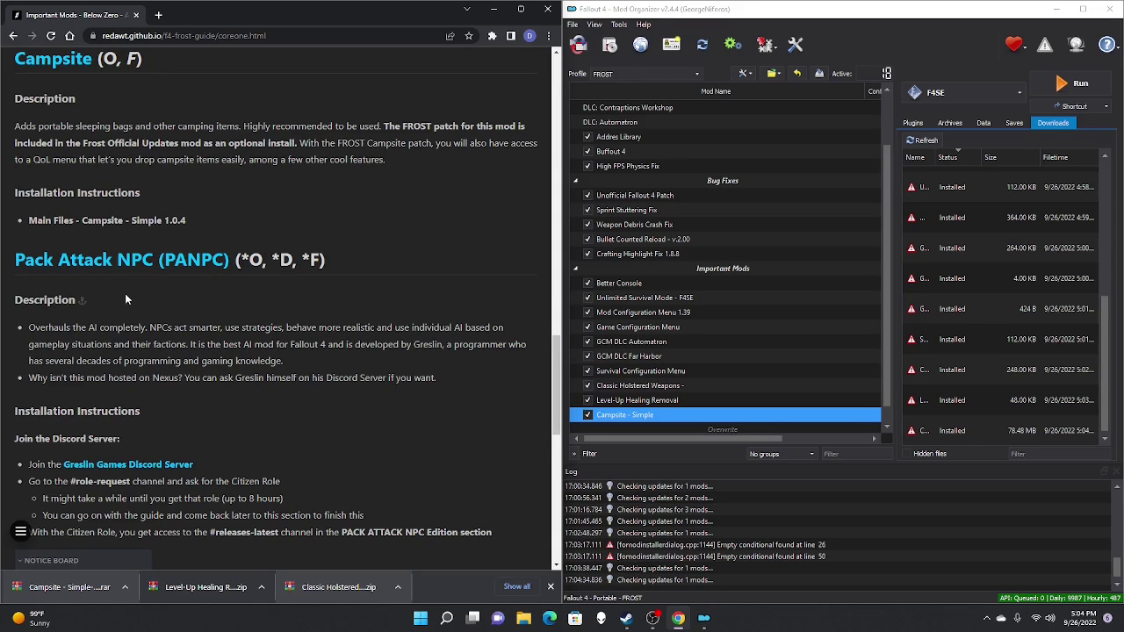
# Read the guide's Pack Attack NPC (PANPC) section, covering the Discord role request and the download and install instructions
pyautogui.scroll(-3, 158, 369)
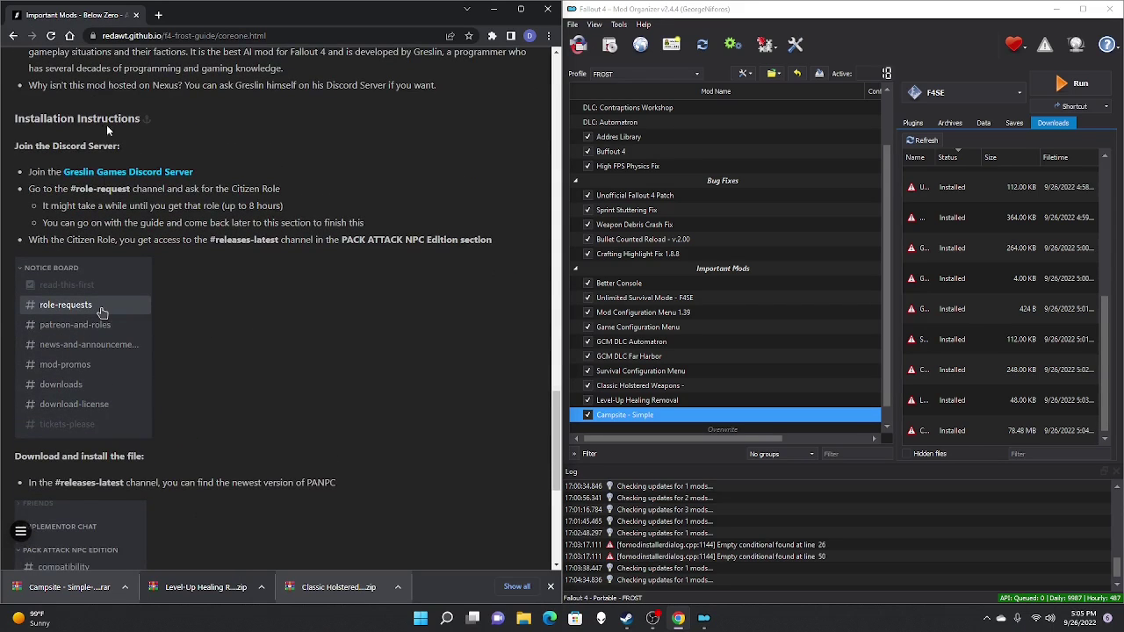
pyautogui.scroll(-1, 131, 145)
pyautogui.scroll(-3, 131, 145)
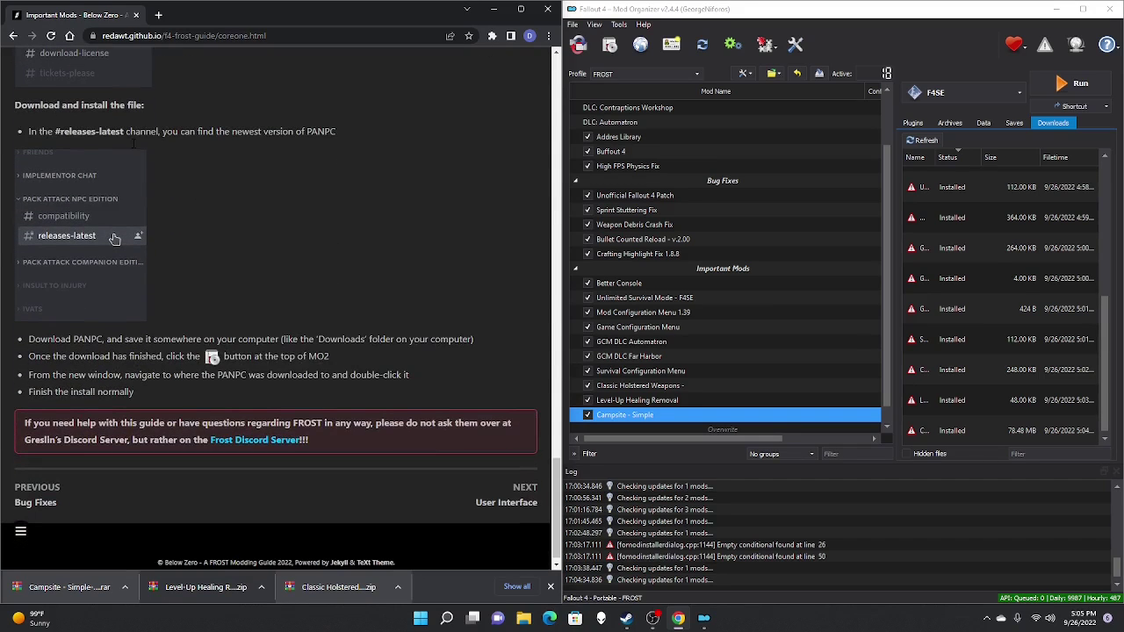
pyautogui.scroll(3, 199, 293)
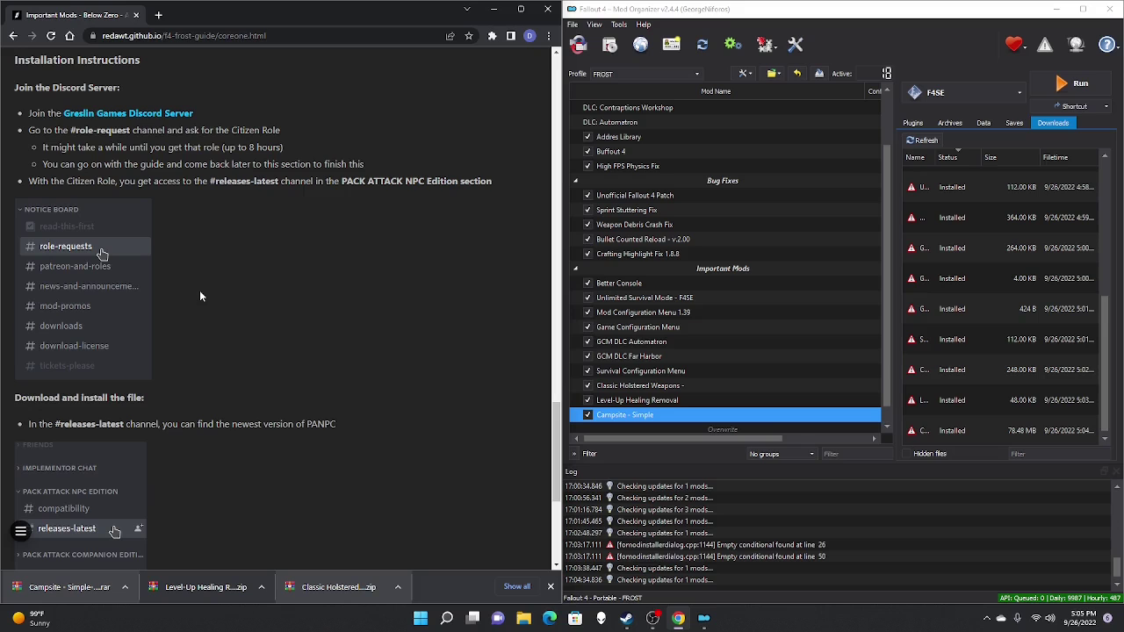
pyautogui.scroll(1, 199, 296)
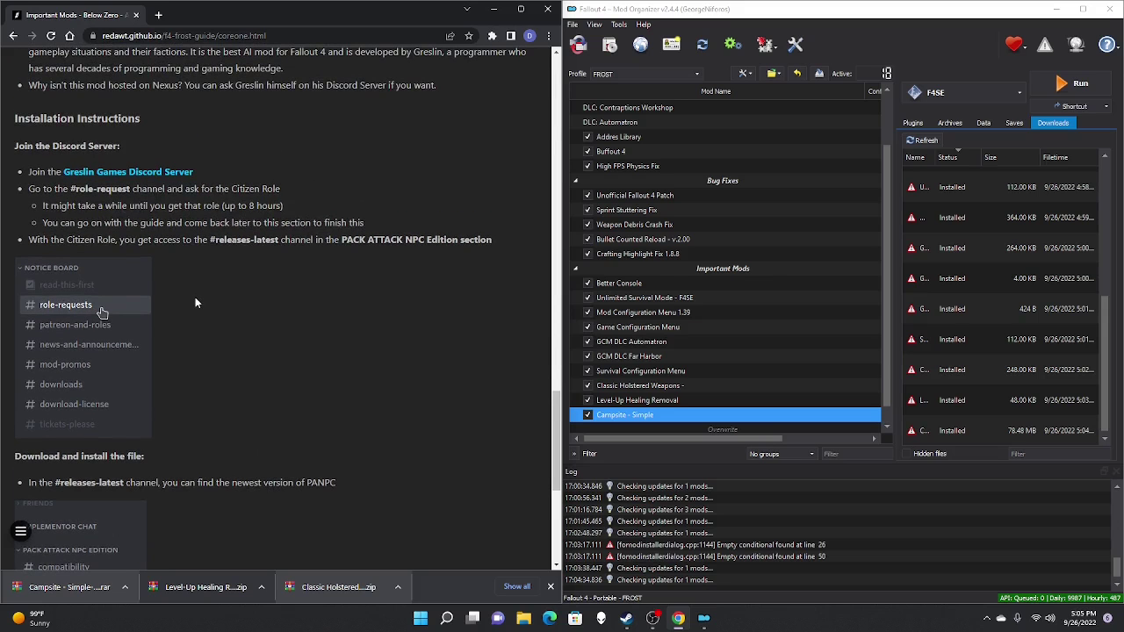
pyautogui.scroll(1, 195, 303)
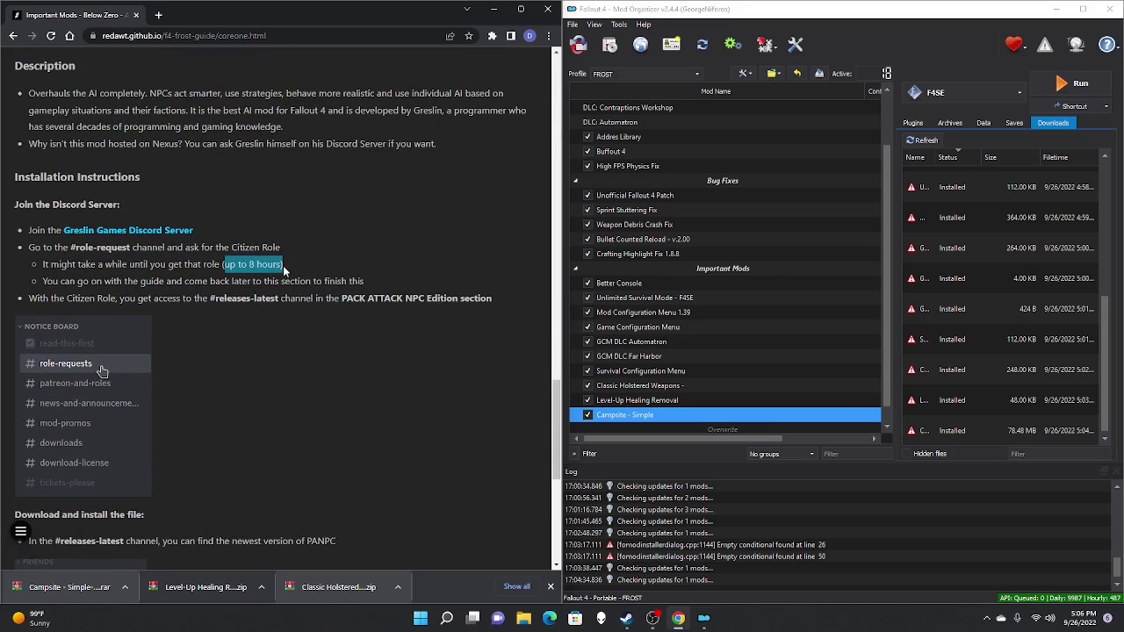
pyautogui.scroll(1, 283, 267)
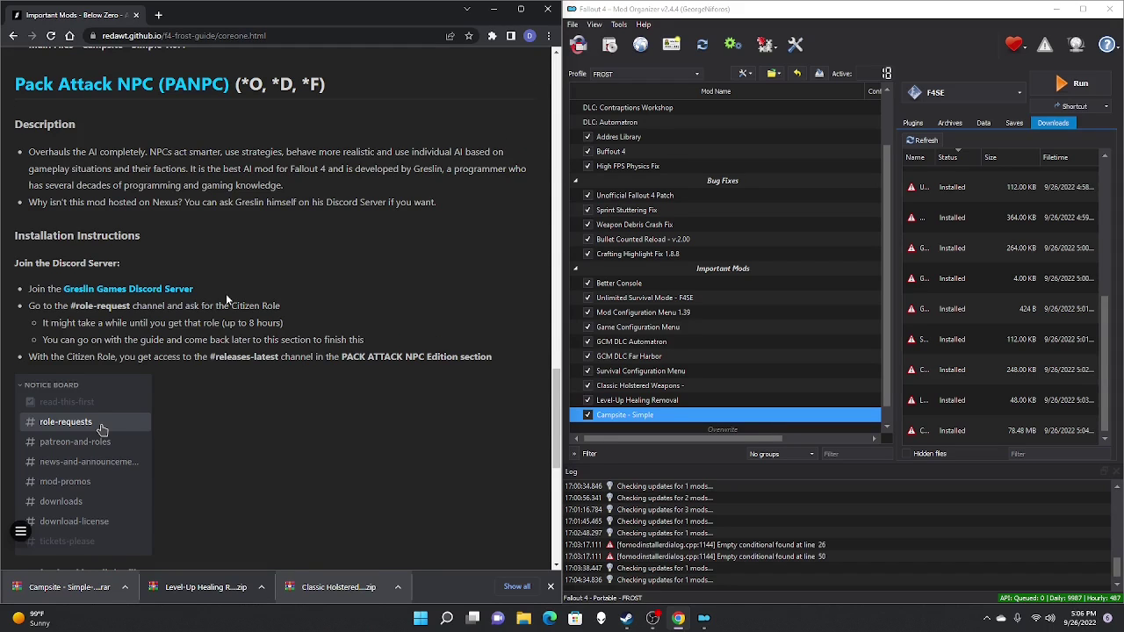
pyautogui.scroll(-1, 234, 398)
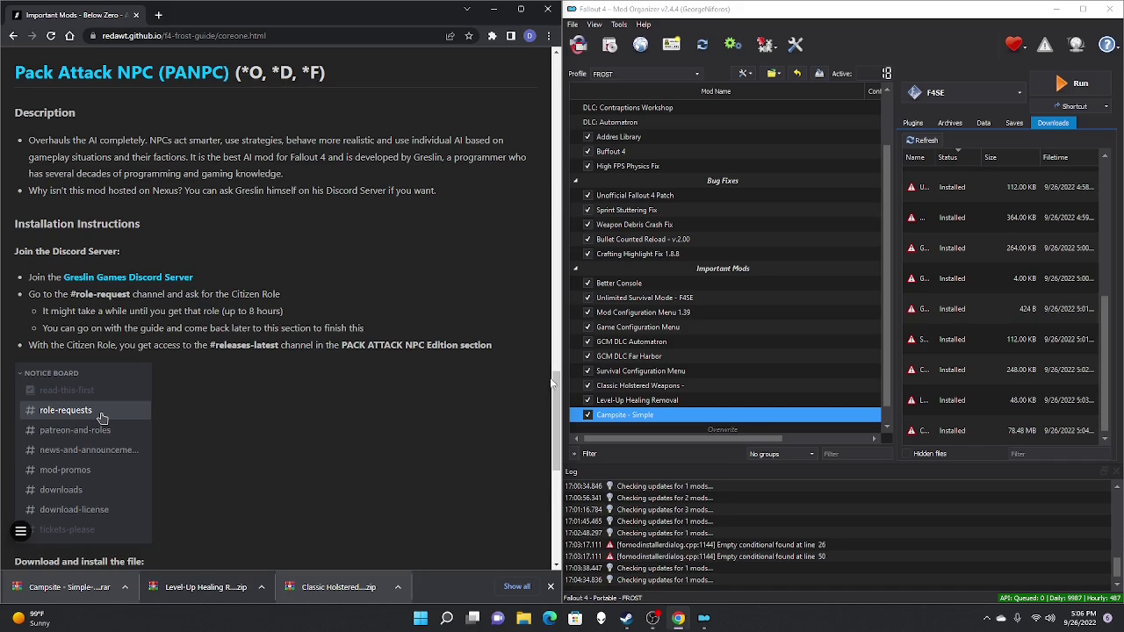
pyautogui.moveTo(555, 382); pyautogui.dragTo(542, 465)
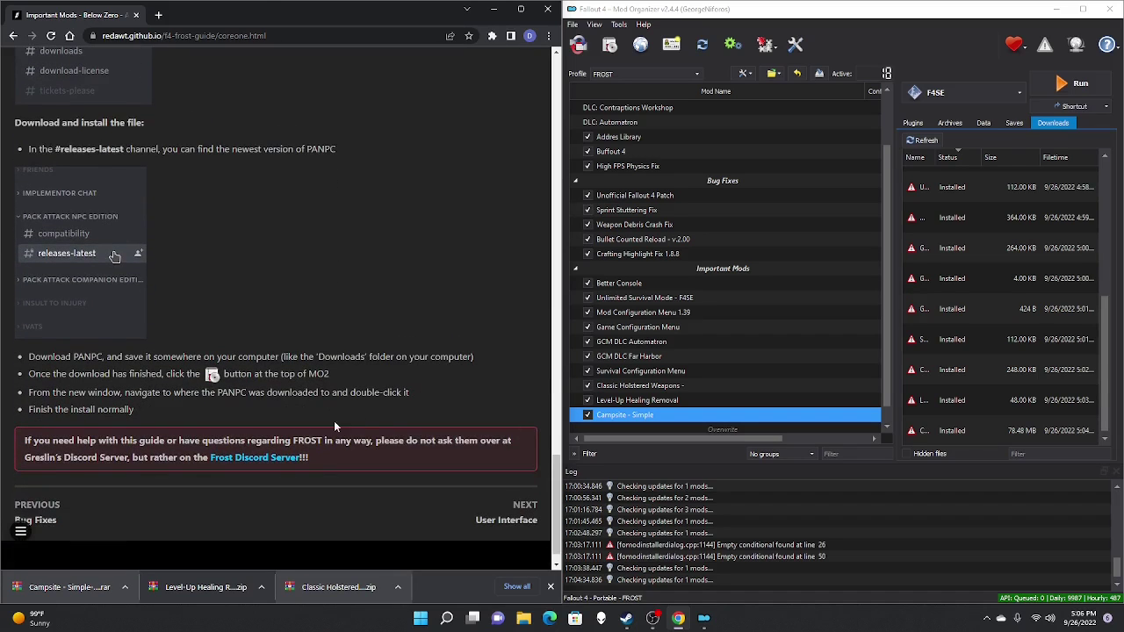
# Go to the guide's User Interface page and create a separator named User Interface in Mod Organizer's mod list
pyautogui.press('super+Up')
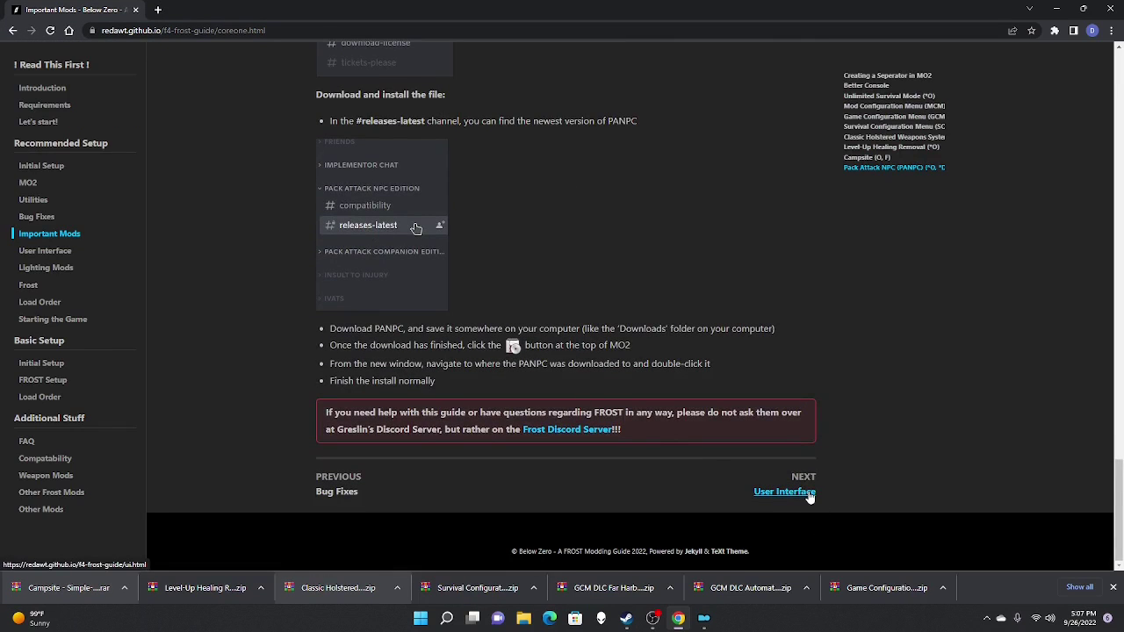
pyautogui.hotkey('alt', 'Tab')
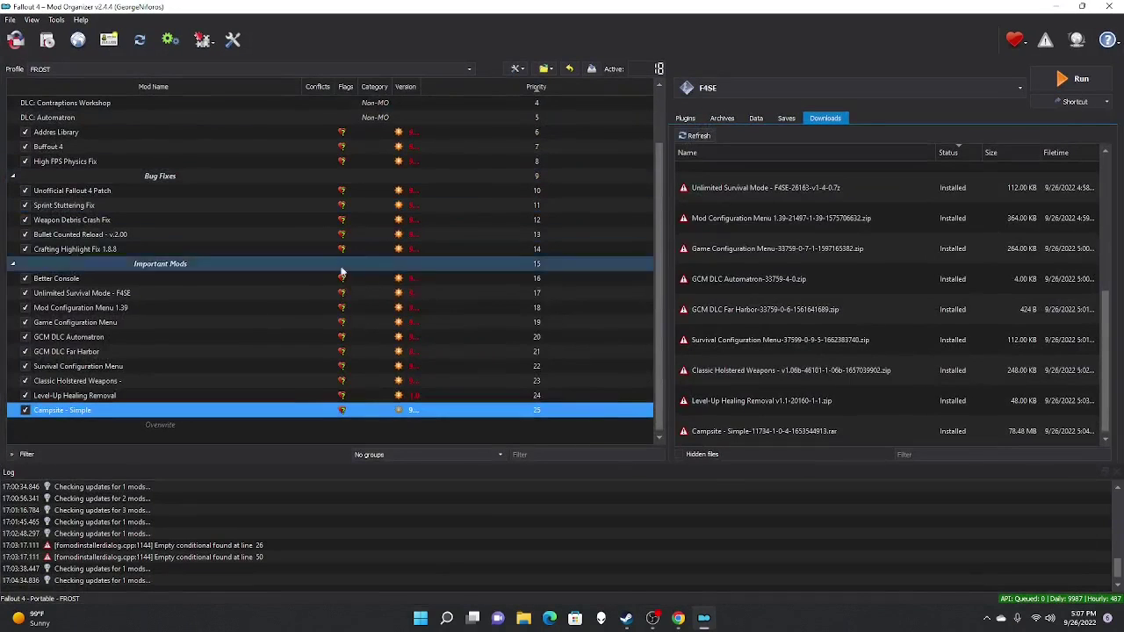
pyautogui.rightClick(262, 413)
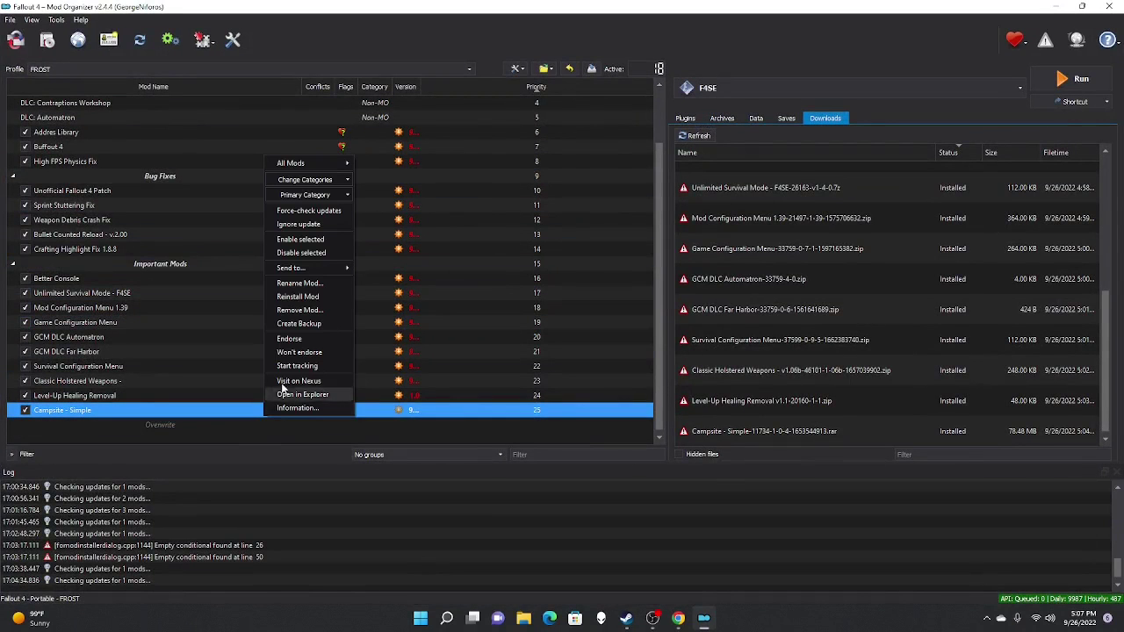
pyautogui.rightClick(248, 439)
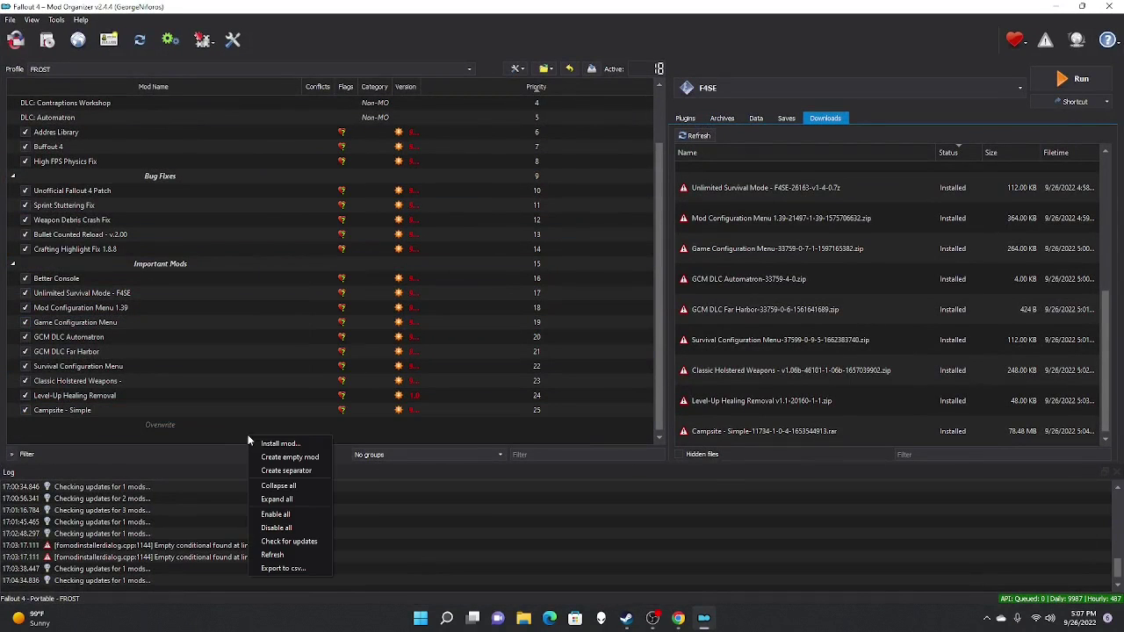
pyautogui.click(280, 471)
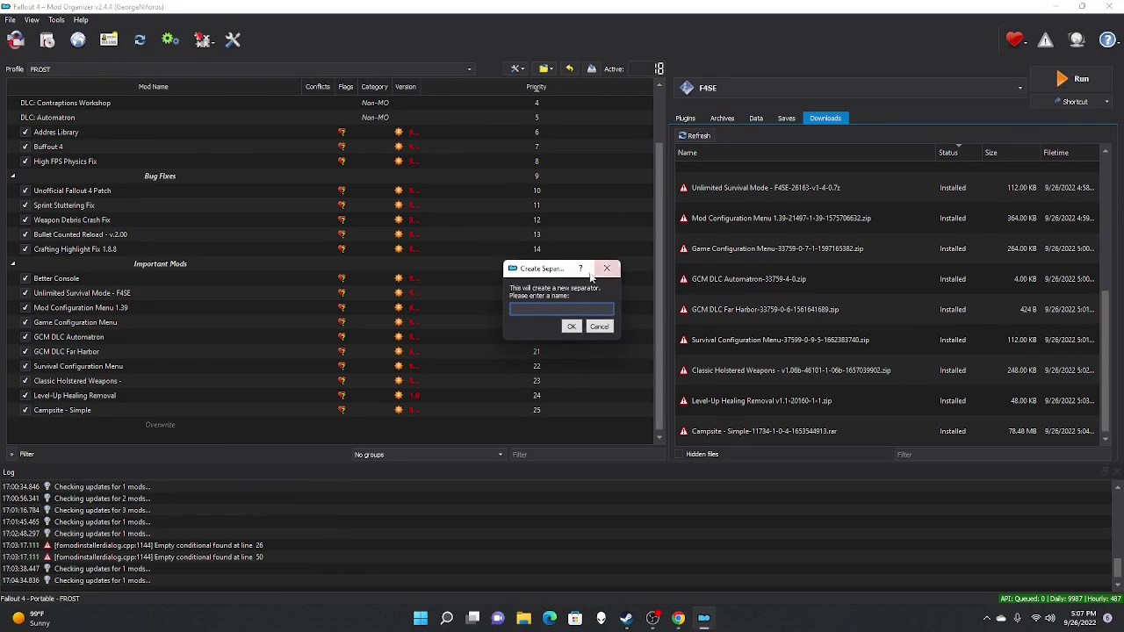
pyautogui.rightClick(559, 309)
pyautogui.click(579, 371)
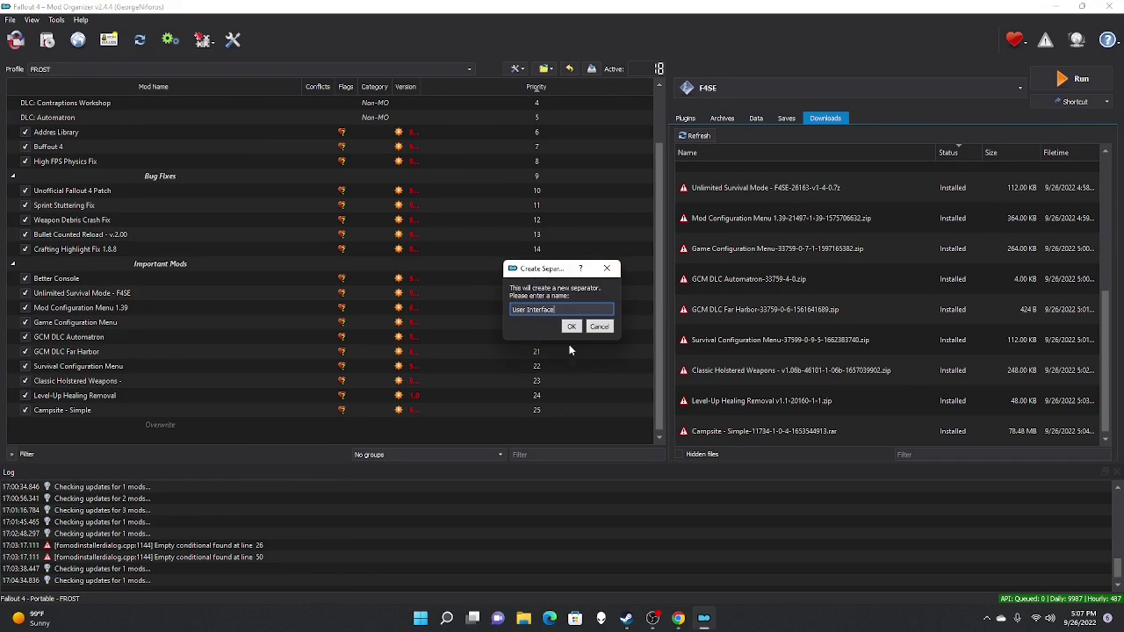
pyautogui.click(571, 326)
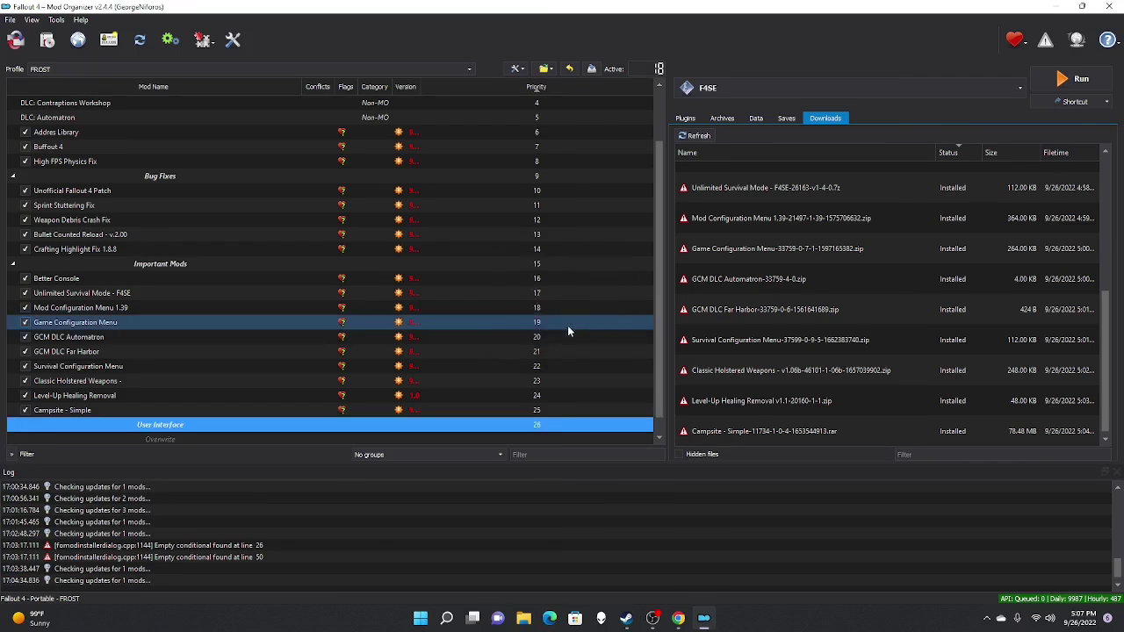
pyautogui.press('super+Down')
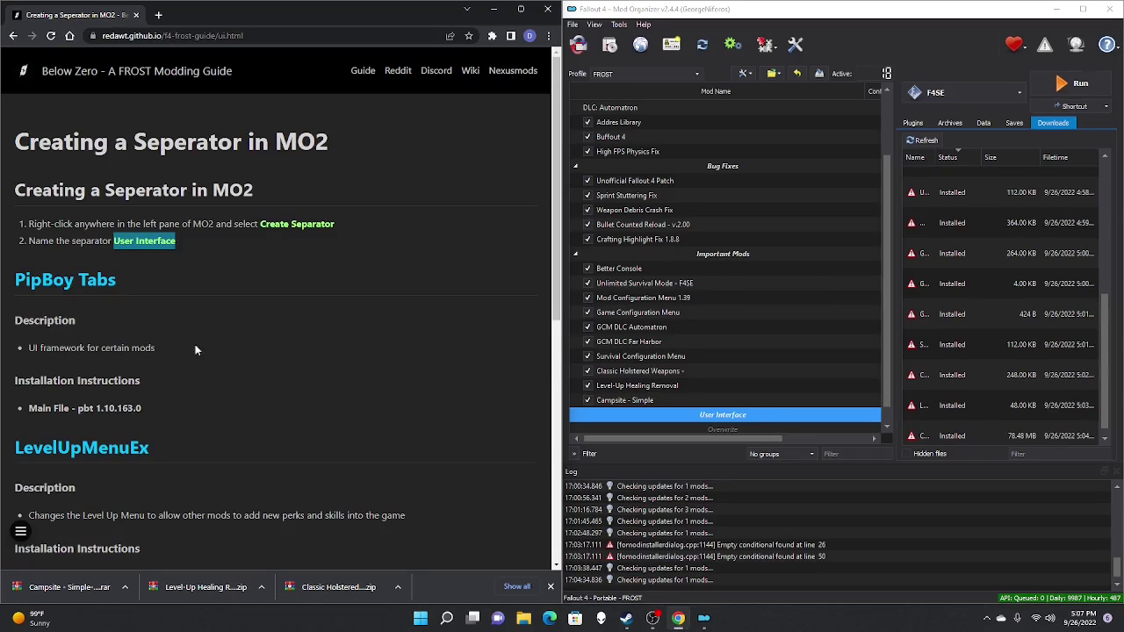
# Download the pbt 1.10.163.0 main file from the PipBoy Tabs page on Nexus Mods using the slow download
pyautogui.click(79, 288)
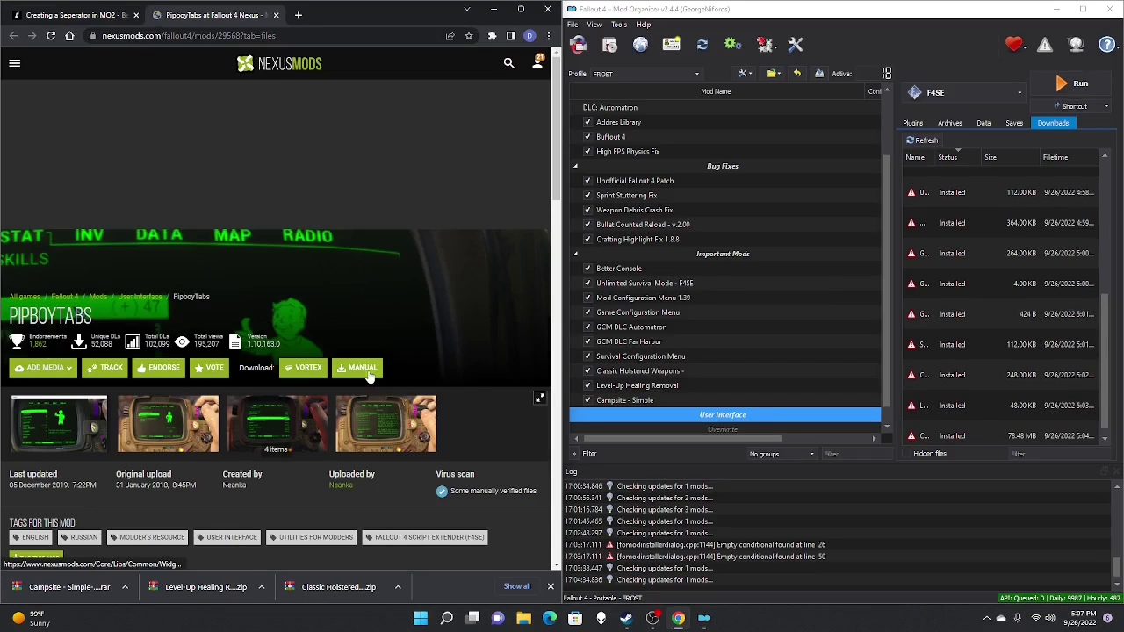
pyautogui.click(368, 373)
pyautogui.click(143, 356)
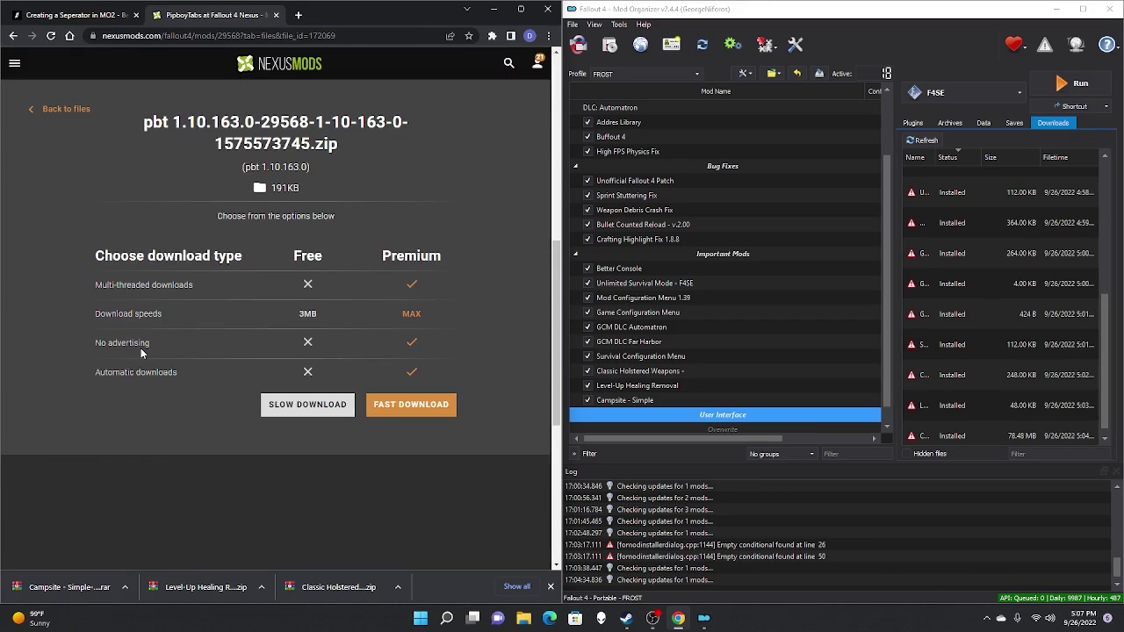
pyautogui.click(308, 404)
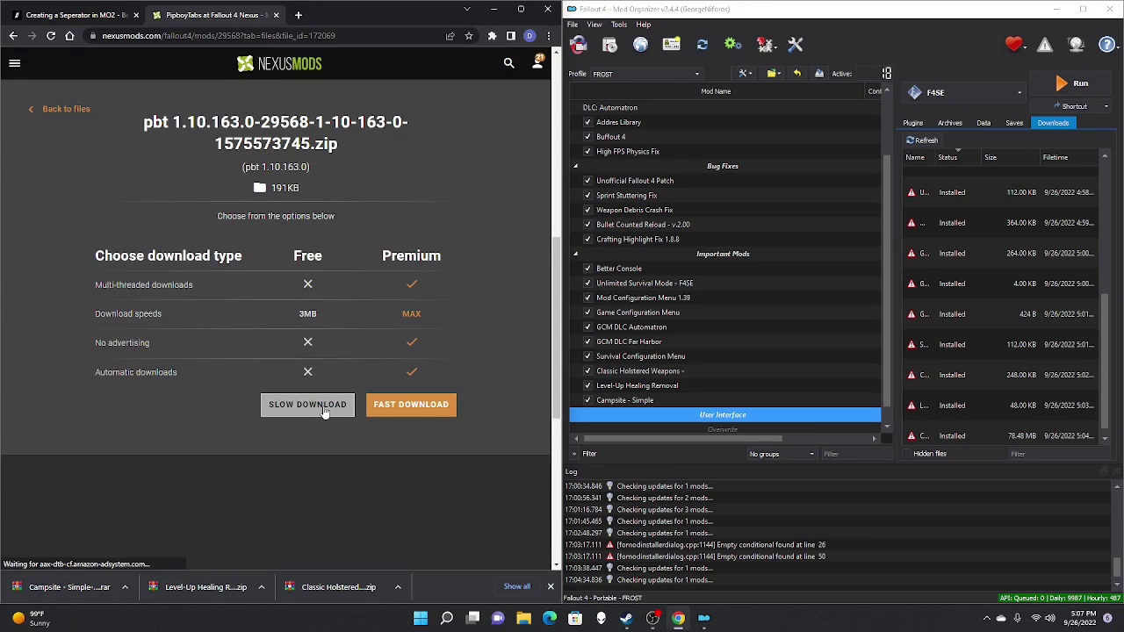
# Add the downloaded pbt 1.10.163.0 archive to Mod Organizer, install it under its default name, and enable the mod
pyautogui.moveTo(48, 590); pyautogui.dragTo(1004, 361)
pyautogui.doubleClick(976, 434)
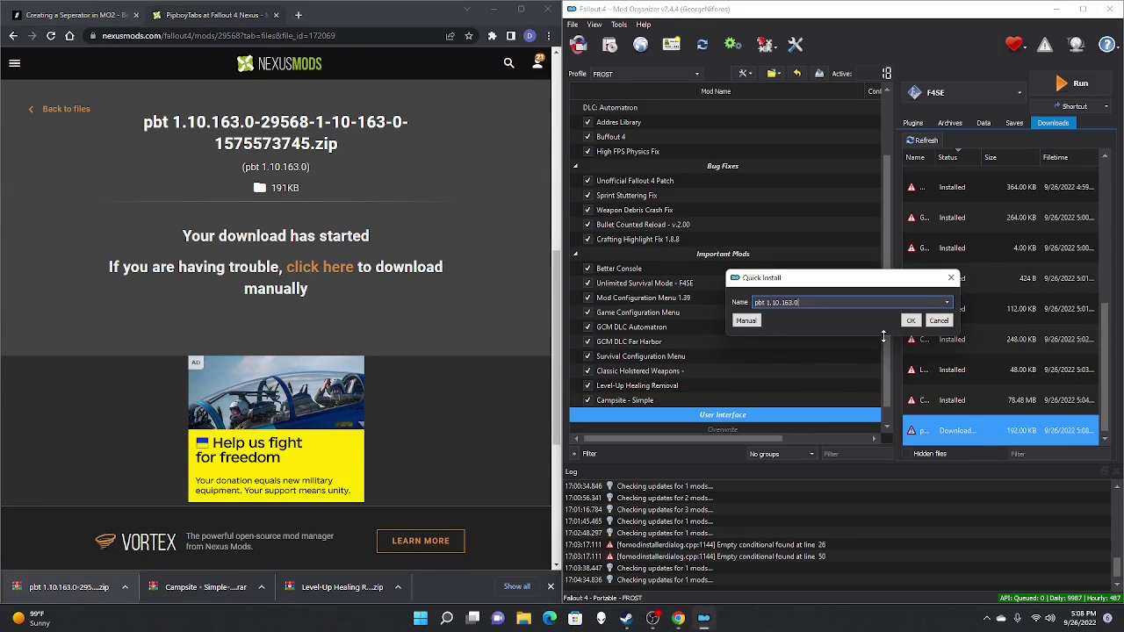
pyautogui.click(912, 323)
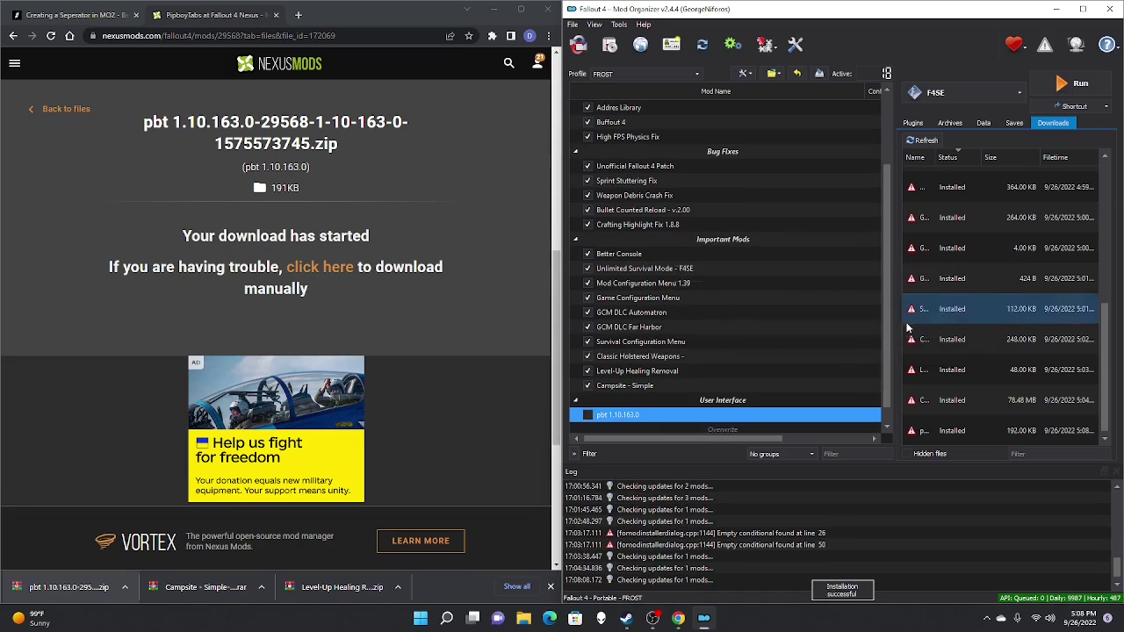
pyautogui.click(588, 414)
pyautogui.click(276, 15)
# Review the guide's LevelUpMenuEx description and browse the screenshots on the mod's Nexus Mods page
pyautogui.scroll(-2, 250, 288)
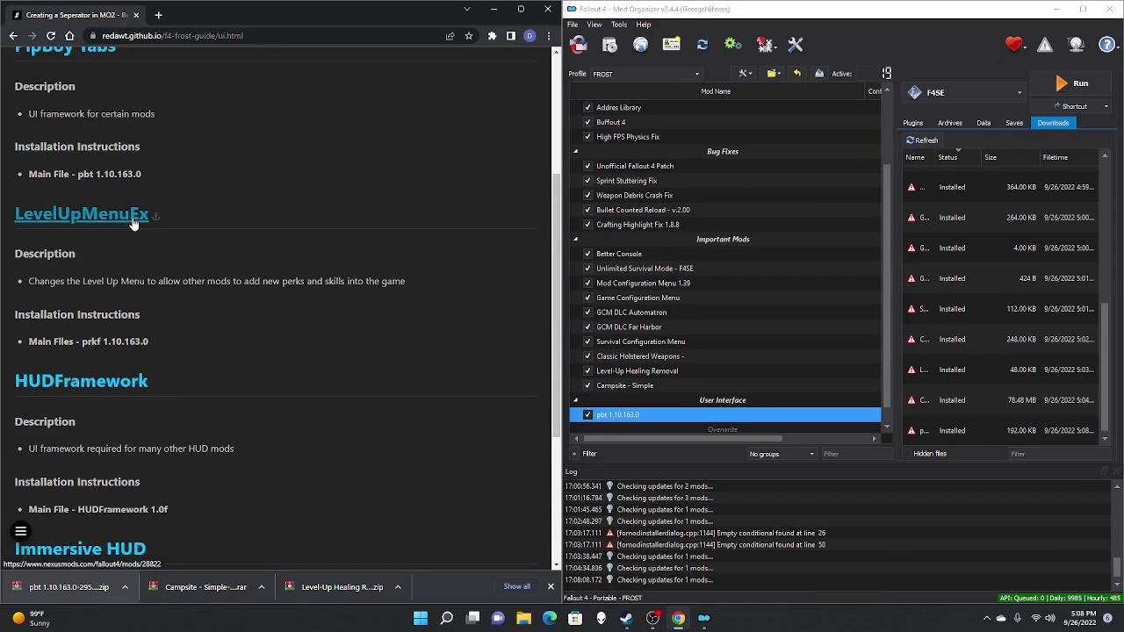
pyautogui.moveTo(29, 281); pyautogui.dragTo(141, 286)
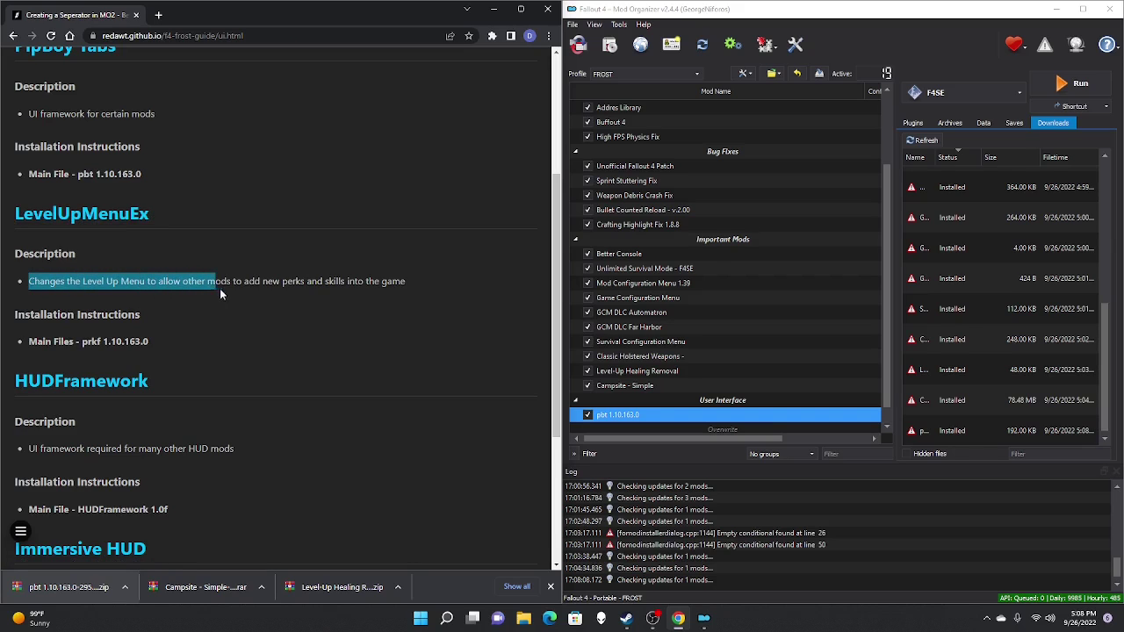
pyautogui.moveTo(244, 286); pyautogui.dragTo(405, 286)
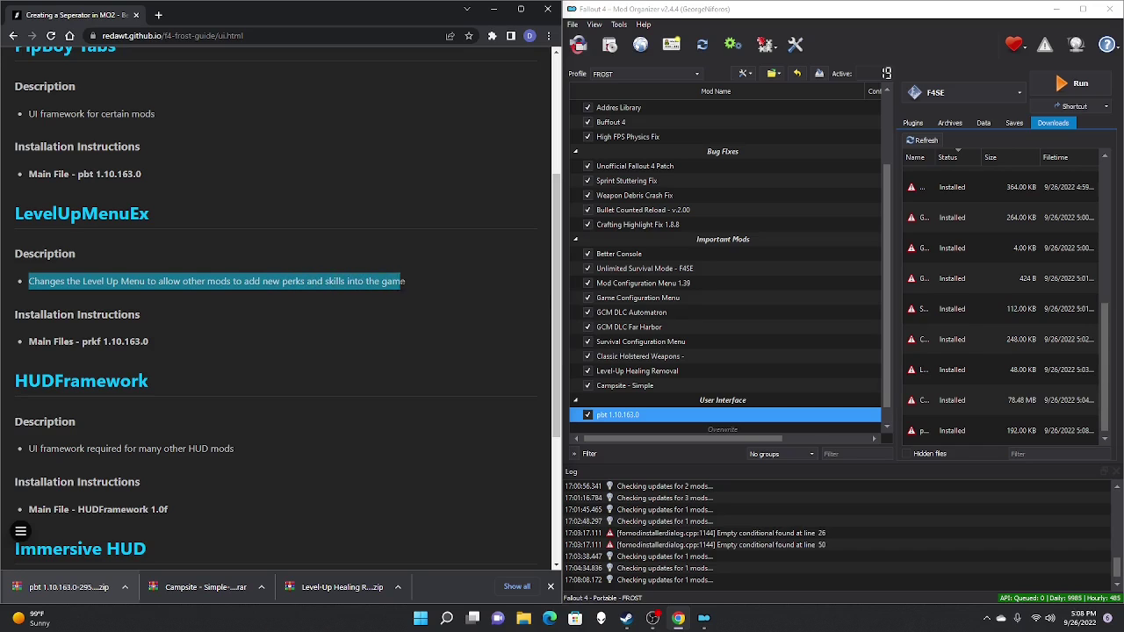
pyautogui.click(416, 287)
pyautogui.scroll(1, 263, 290)
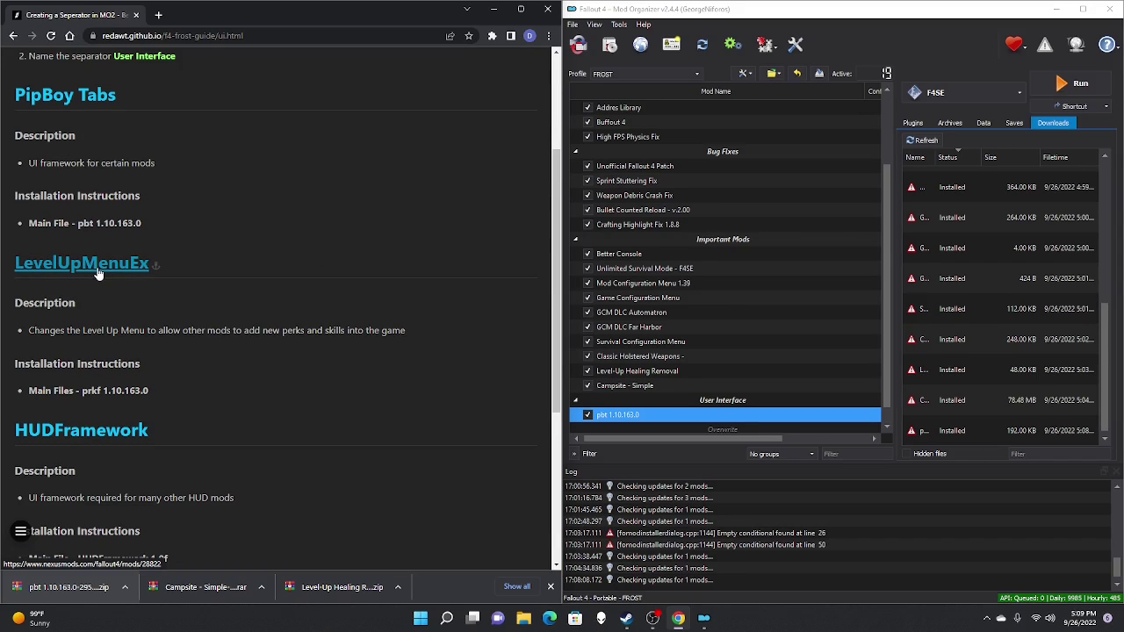
pyautogui.middleClick(98, 270)
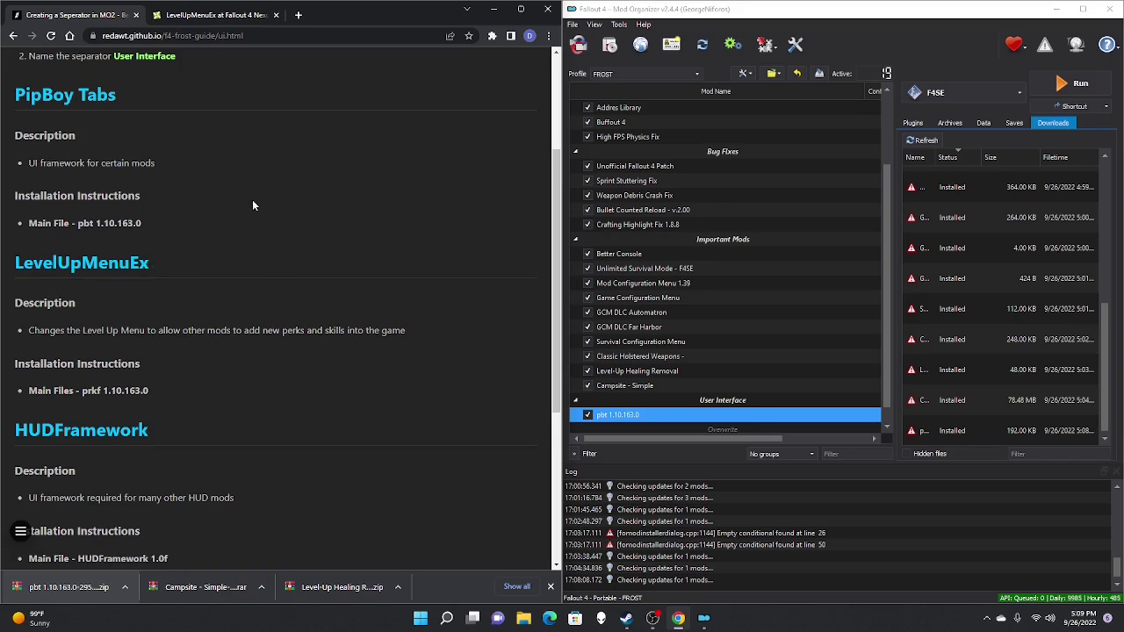
pyautogui.click(214, 20)
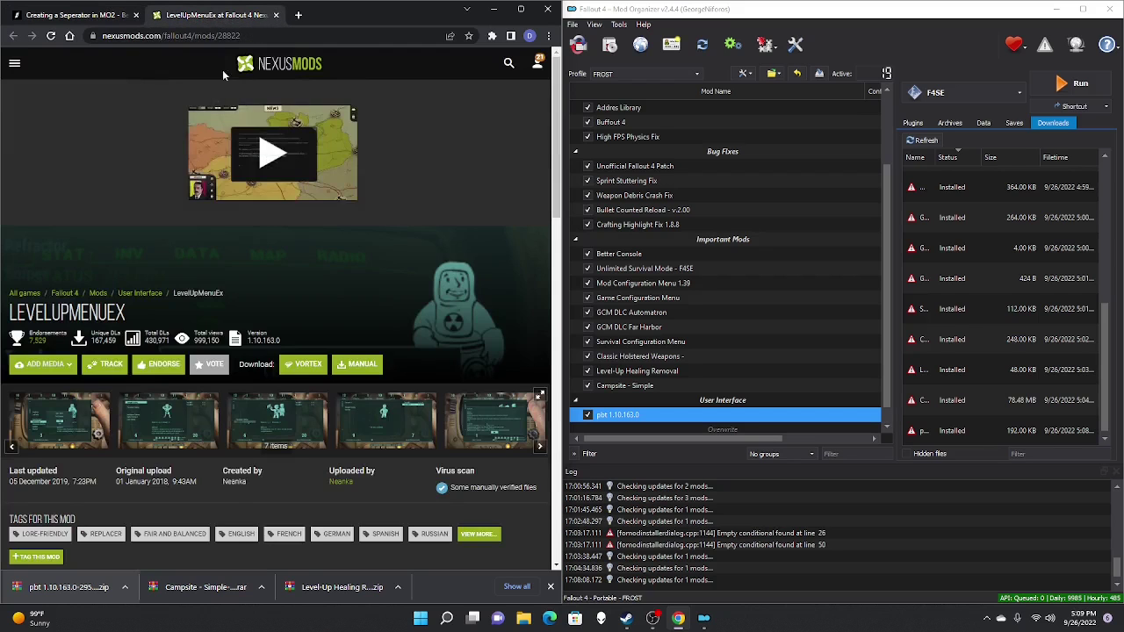
pyautogui.click(384, 420)
pyautogui.click(524, 320)
pyautogui.click(524, 320)
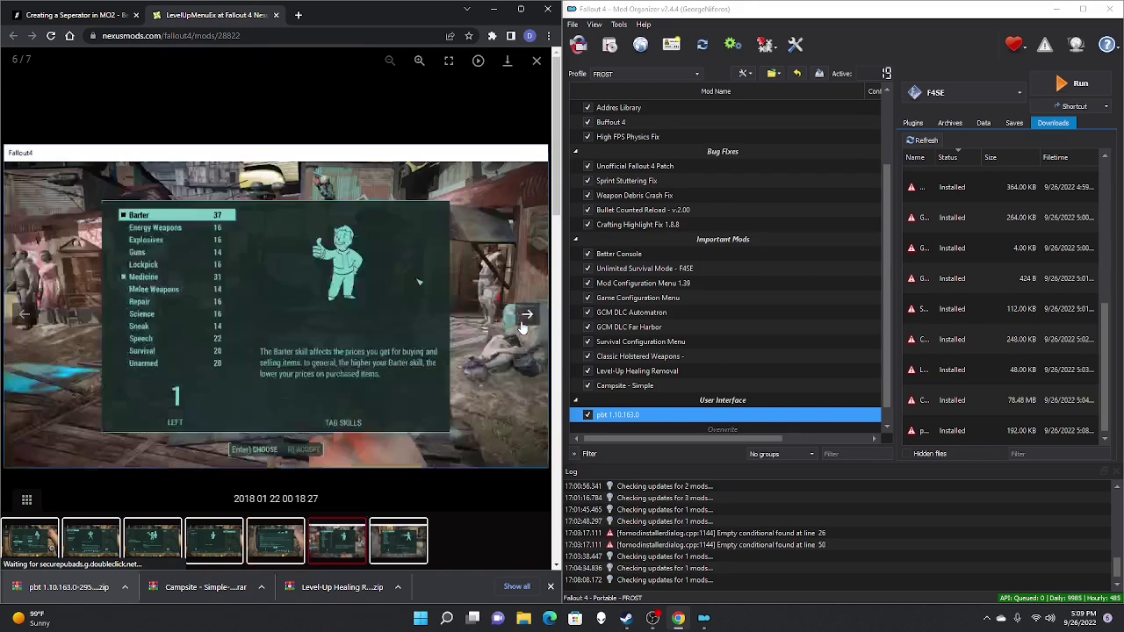
pyautogui.click(25, 318)
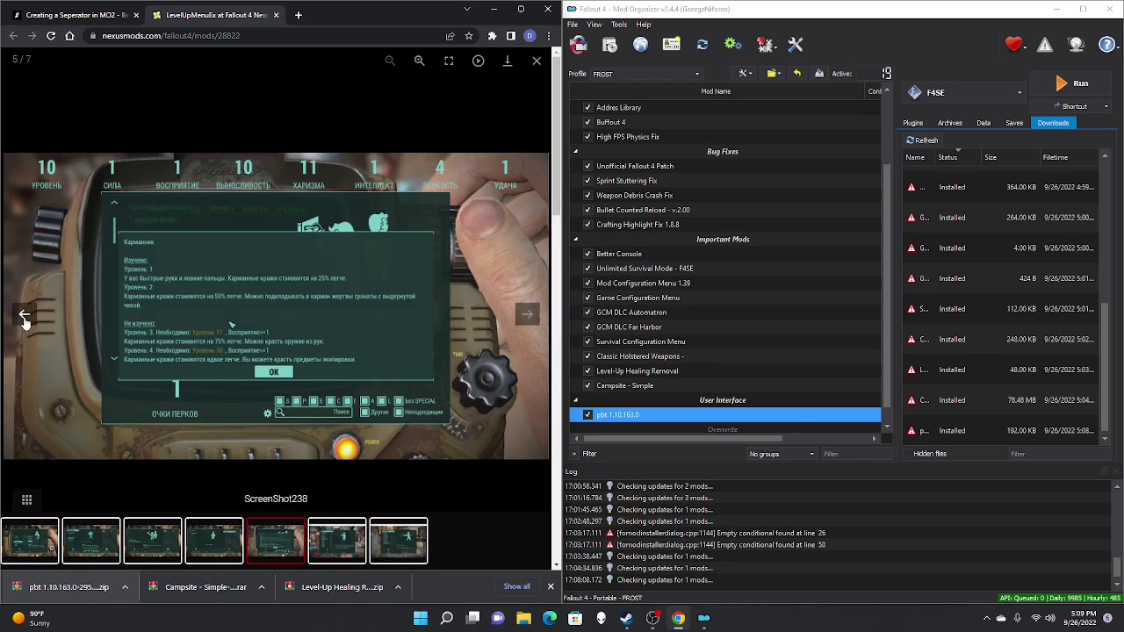
pyautogui.click(24, 318)
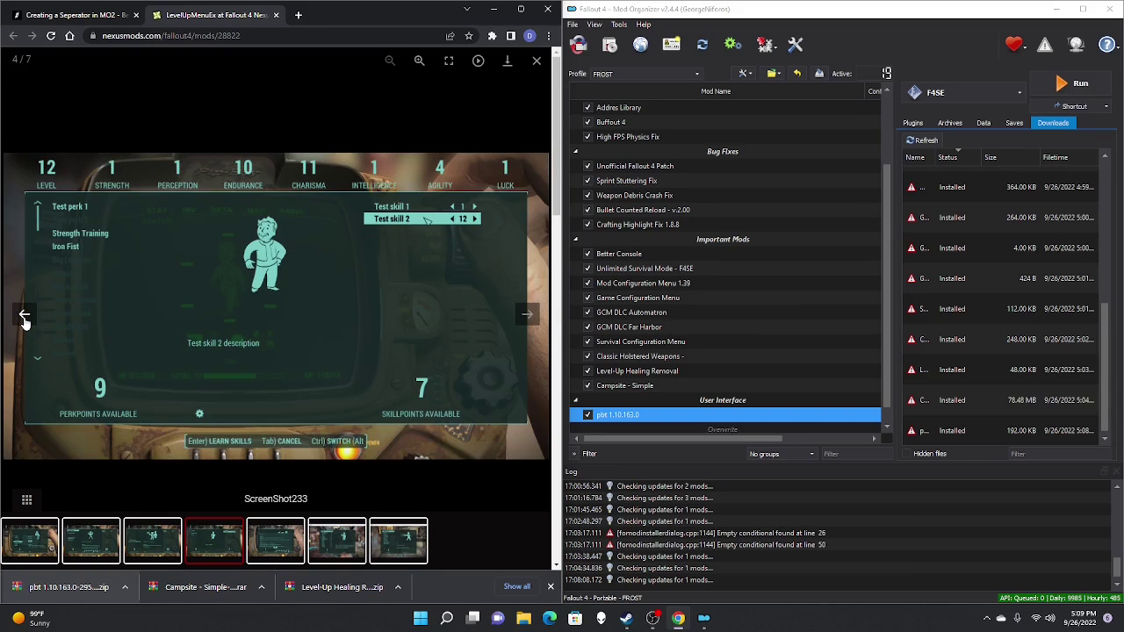
pyautogui.hotkey('ctrl', 'w')
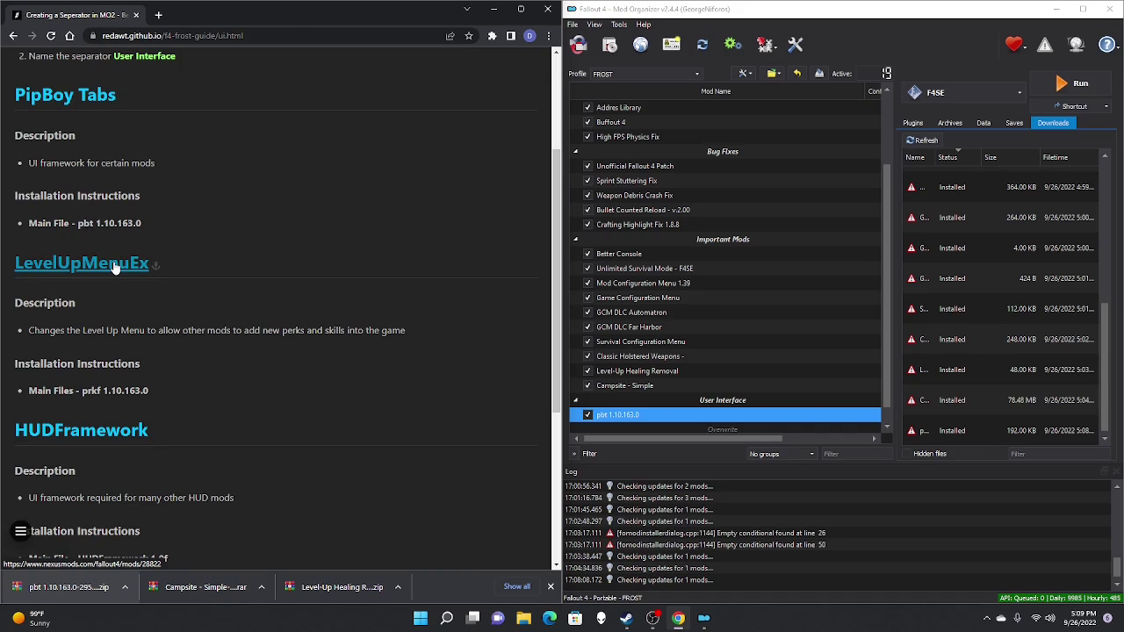
# Download the prkf 1.10.163.0 main file from the LevelUpMenuEx page on Nexus Mods using the slow download
pyautogui.click(114, 264)
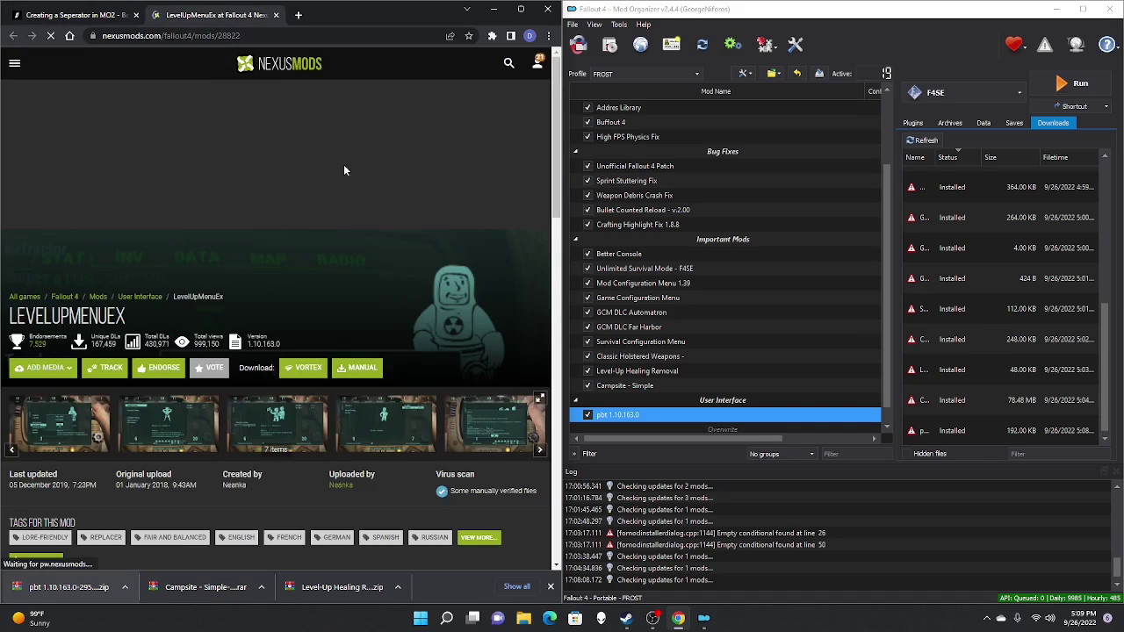
pyautogui.click(368, 370)
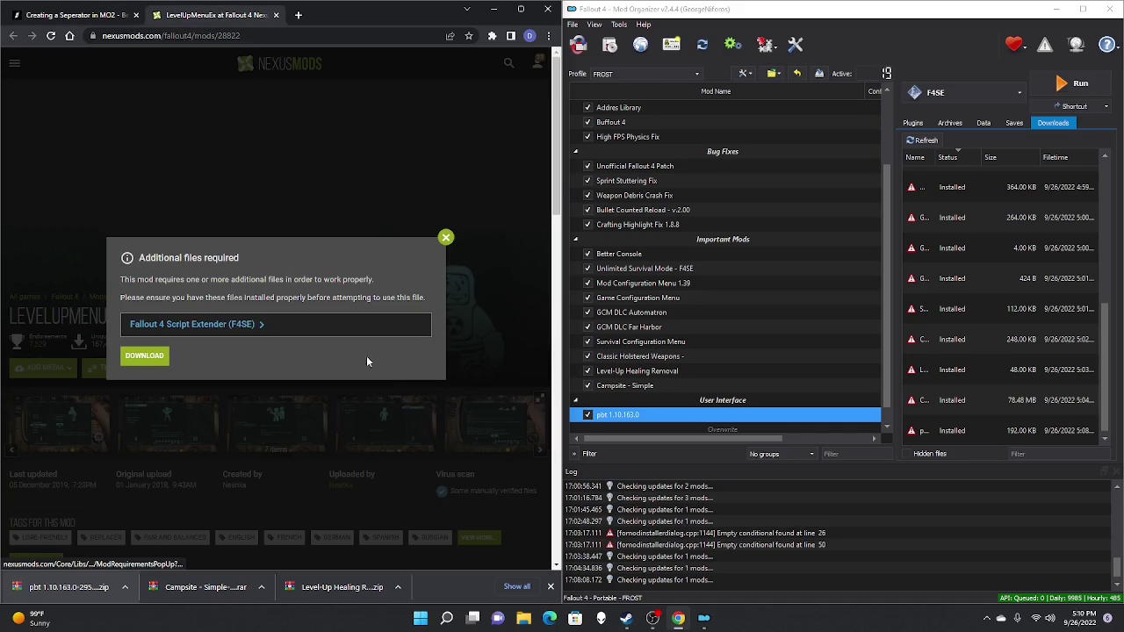
pyautogui.click(144, 358)
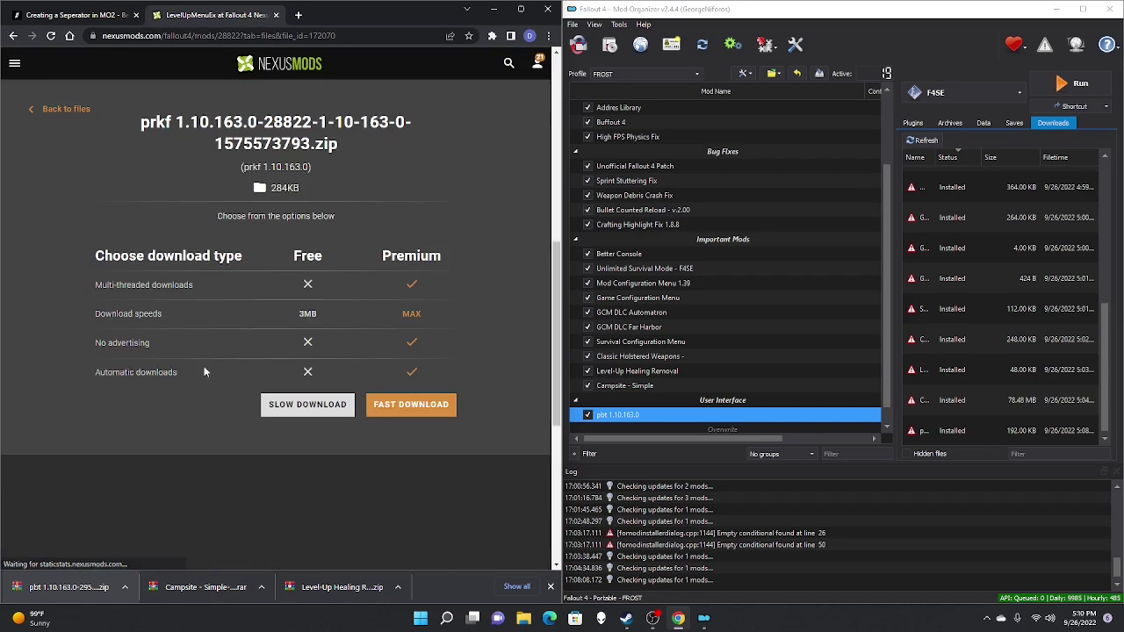
pyautogui.click(307, 404)
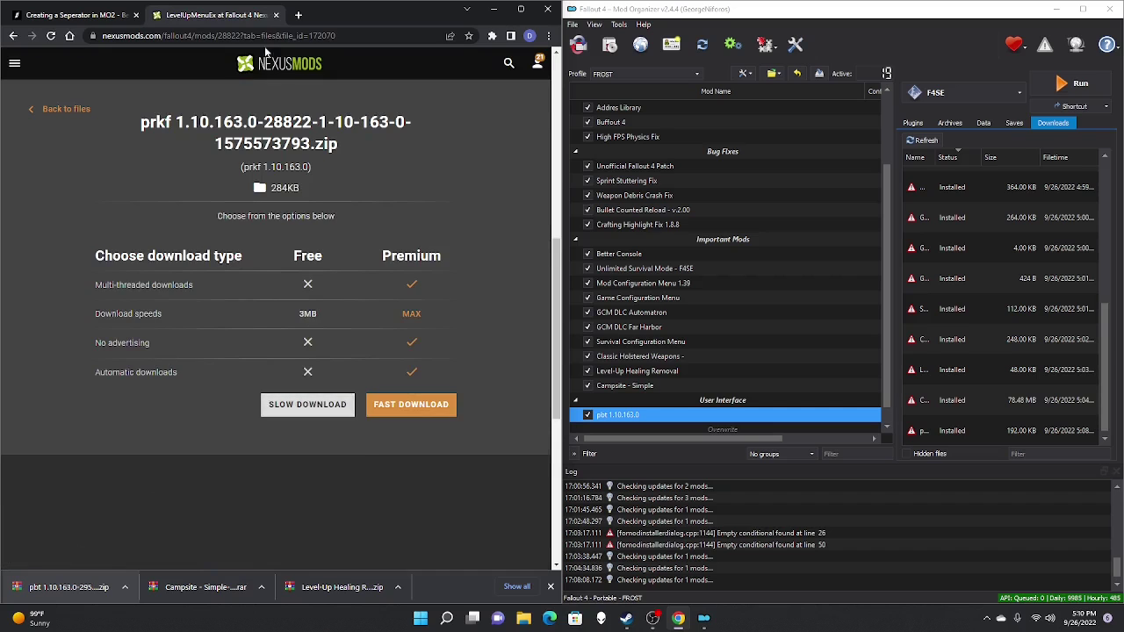
# Add the downloaded prkf 1.10.163.0 archive to Mod Organizer, install it under its default name, and toggle the mod on and off again
pyautogui.moveTo(85, 583); pyautogui.dragTo(1010, 348)
pyautogui.doubleClick(997, 426)
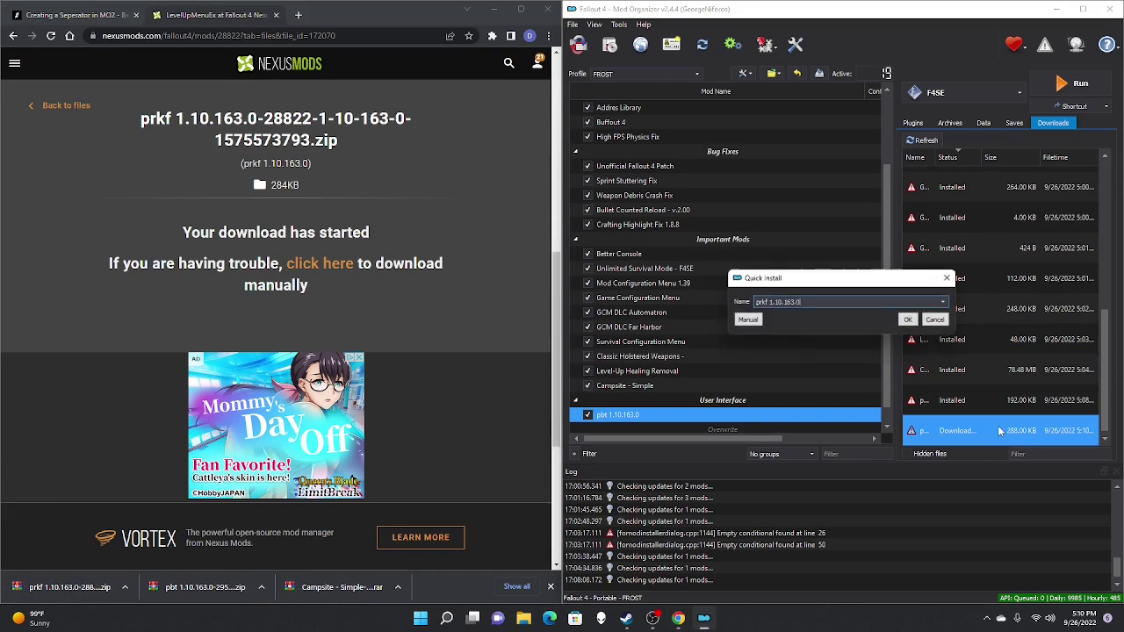
pyautogui.click(909, 320)
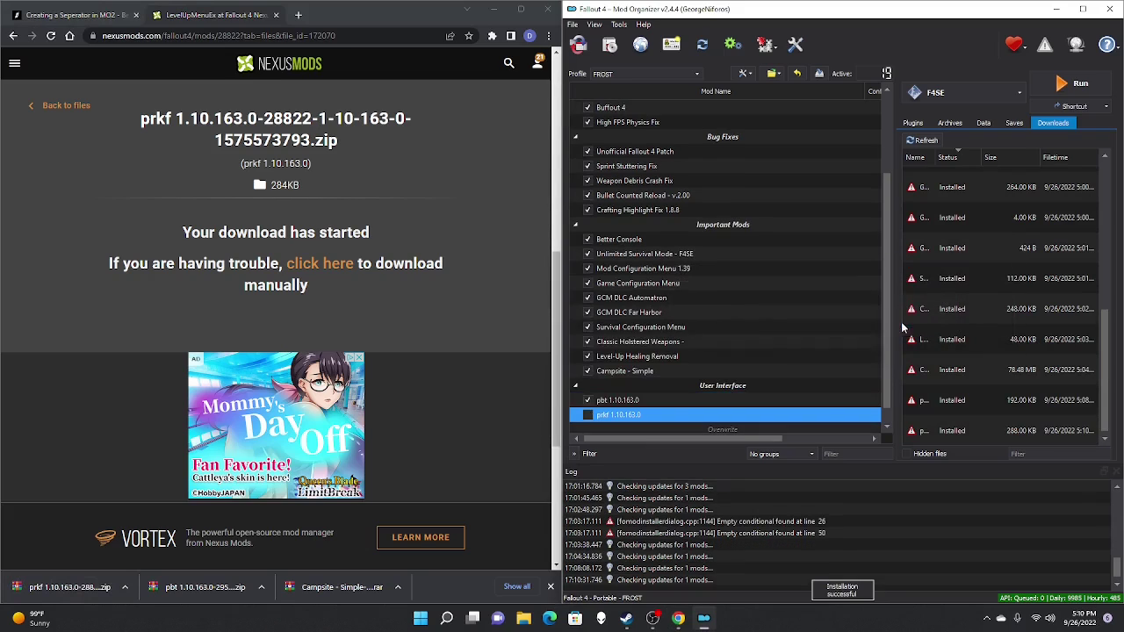
pyautogui.click(588, 415)
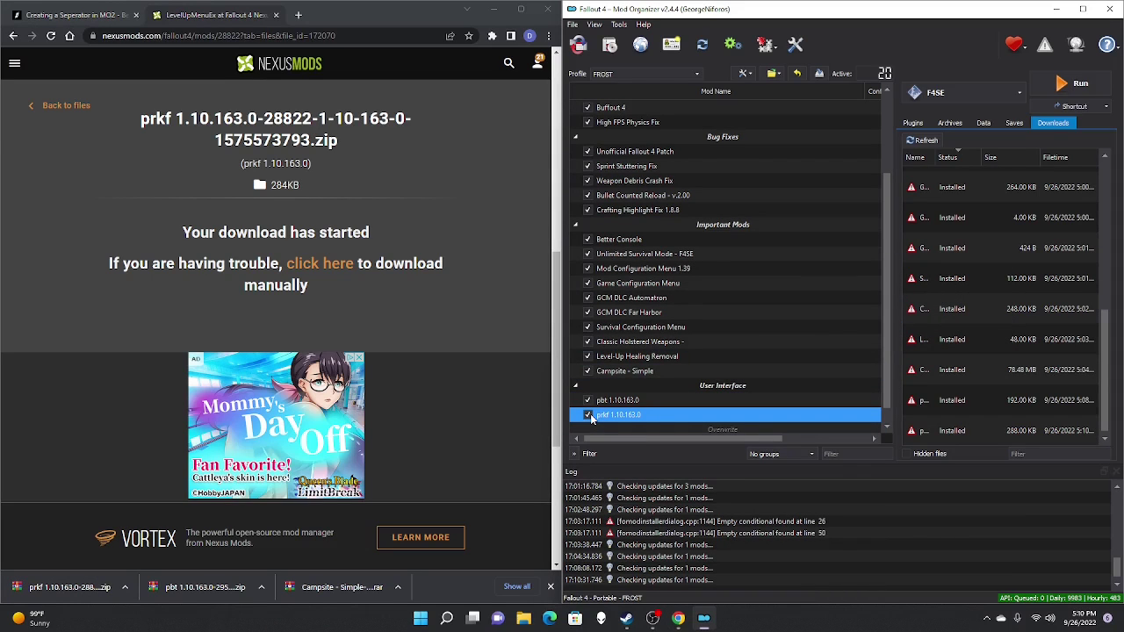
pyautogui.click(589, 415)
pyautogui.click(276, 15)
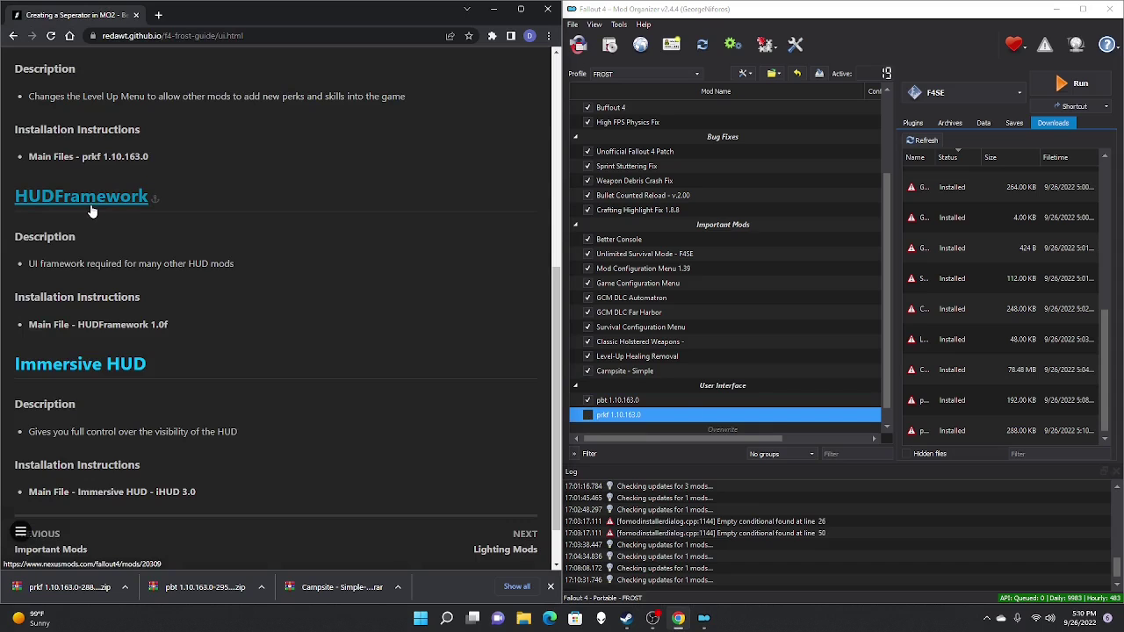
# Download the HUDFramework 1.0f main file from the guide's linked Nexus Mods page using the slow download
pyautogui.click(92, 211)
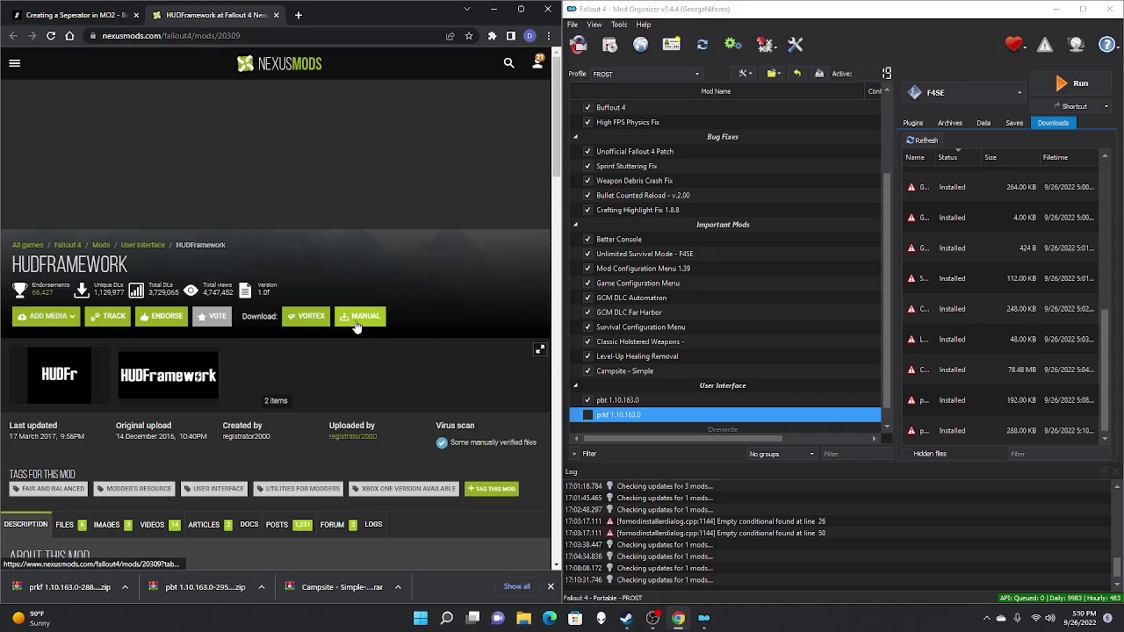
pyautogui.click(357, 323)
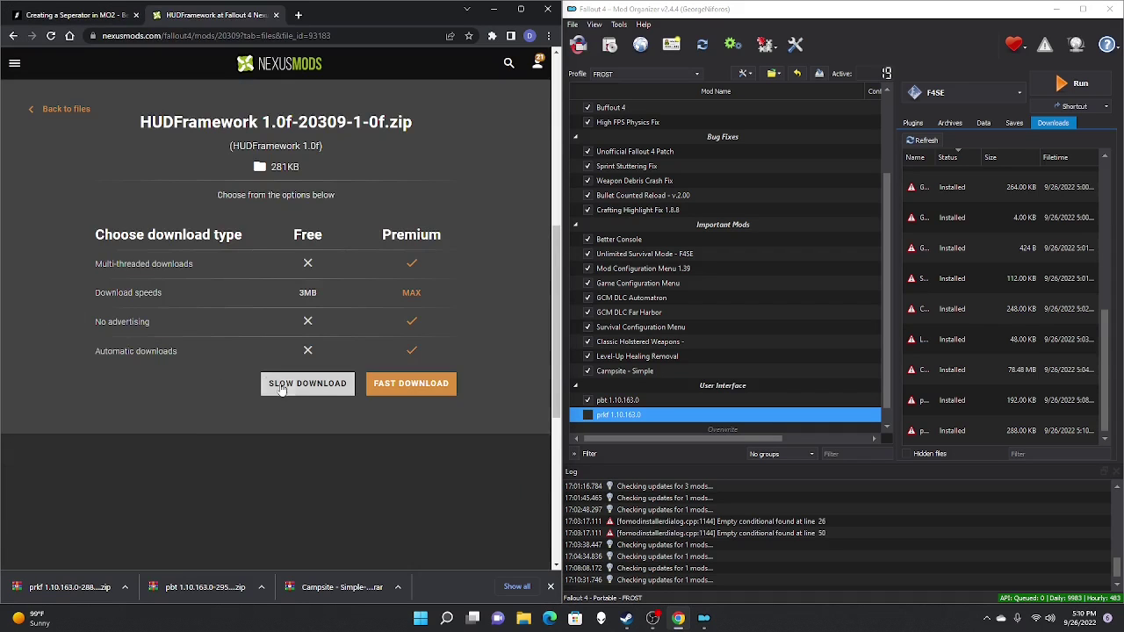
pyautogui.click(286, 387)
# Add the downloaded HUDFramework 1.0f archive to Mod Organizer, install it under its default name, and enable the mod
pyautogui.moveTo(71, 587); pyautogui.dragTo(993, 426)
pyautogui.doubleClick(993, 426)
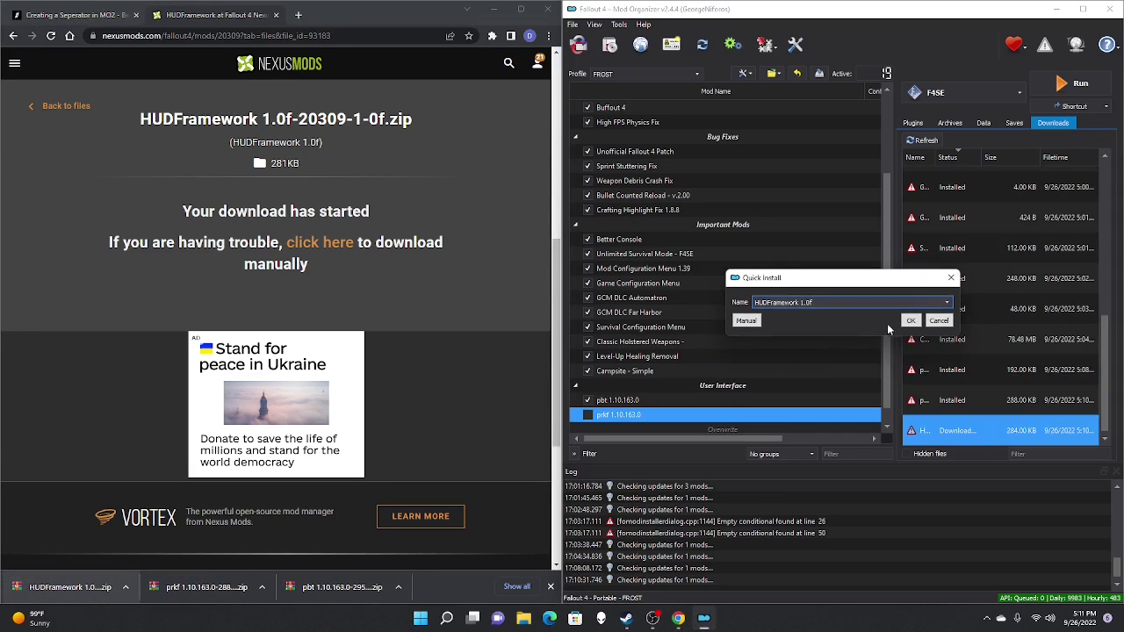
pyautogui.click(909, 322)
pyautogui.click(588, 417)
pyautogui.click(276, 15)
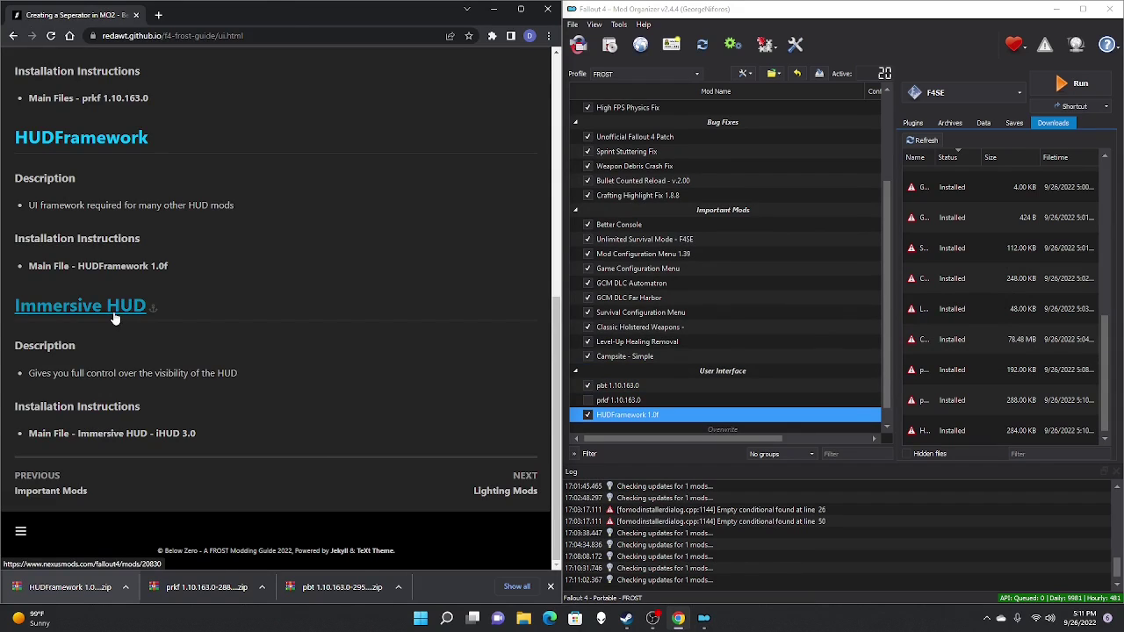
# Download Immersive HUD - iHUD 3.0 from Nexus Mods using the slow download, then install and enable it in Mod Organizer under its default name
pyautogui.click(114, 318)
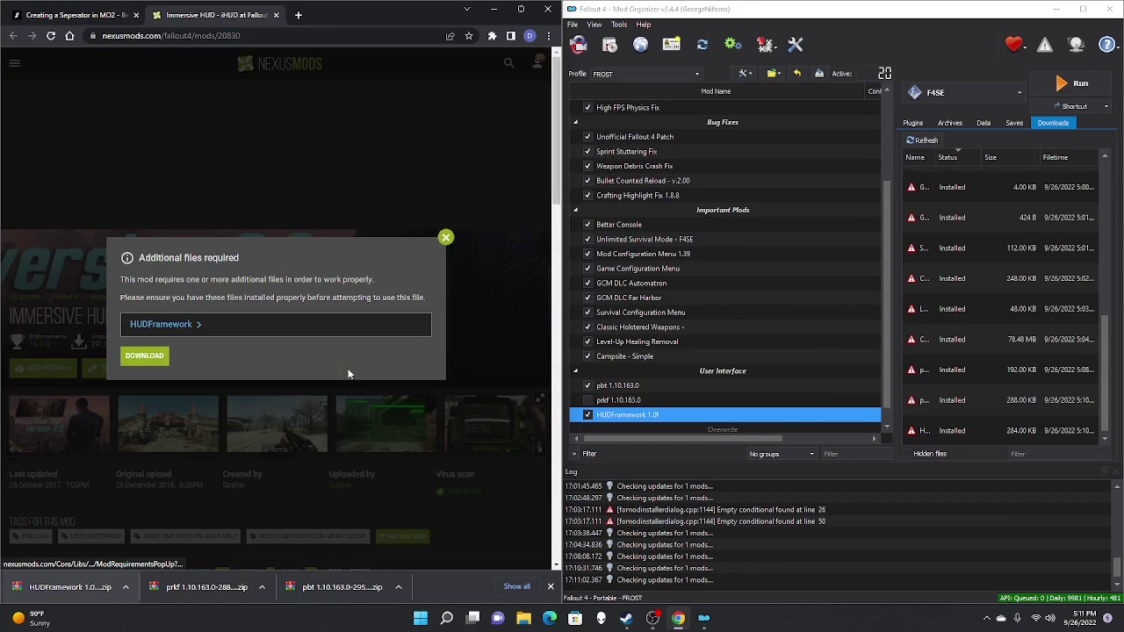
pyautogui.click(144, 355)
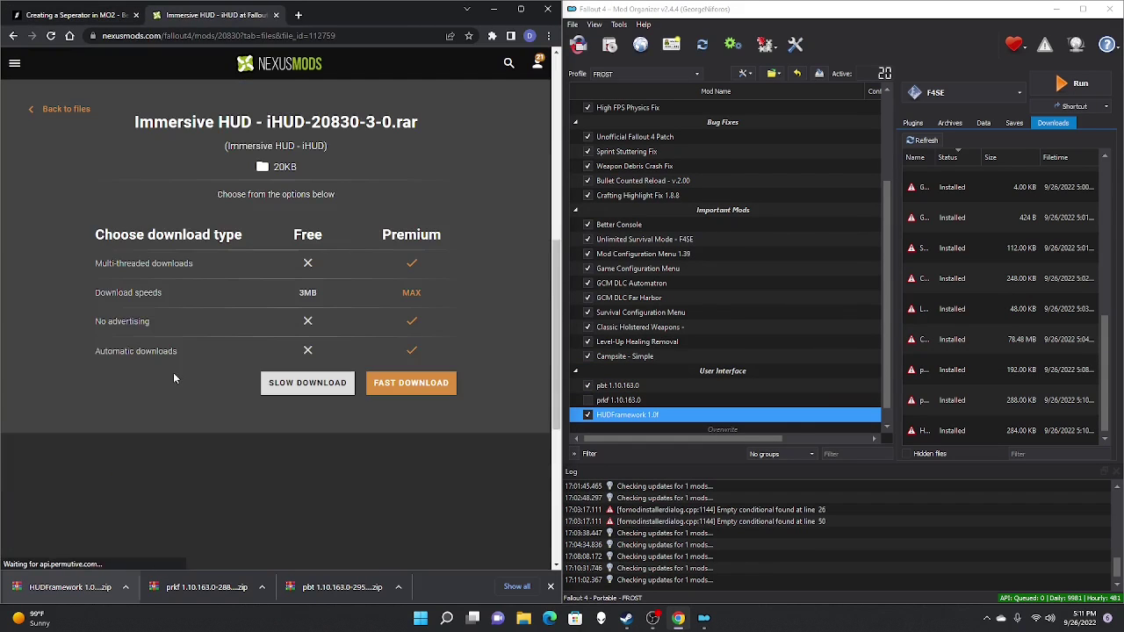
pyautogui.click(277, 384)
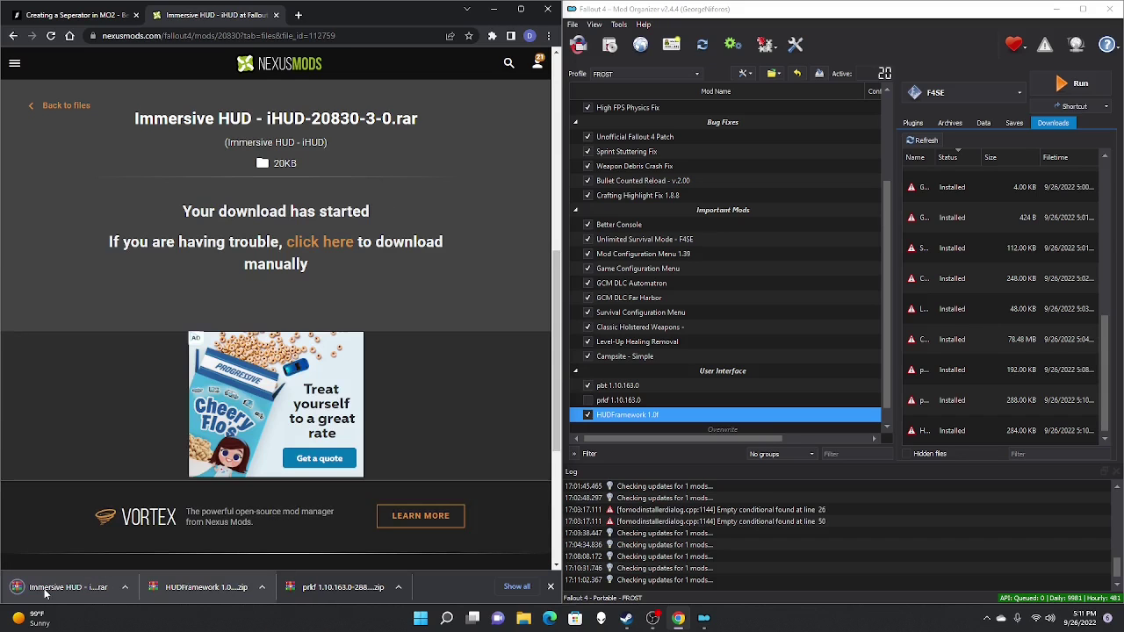
pyautogui.moveTo(44, 593); pyautogui.dragTo(984, 370)
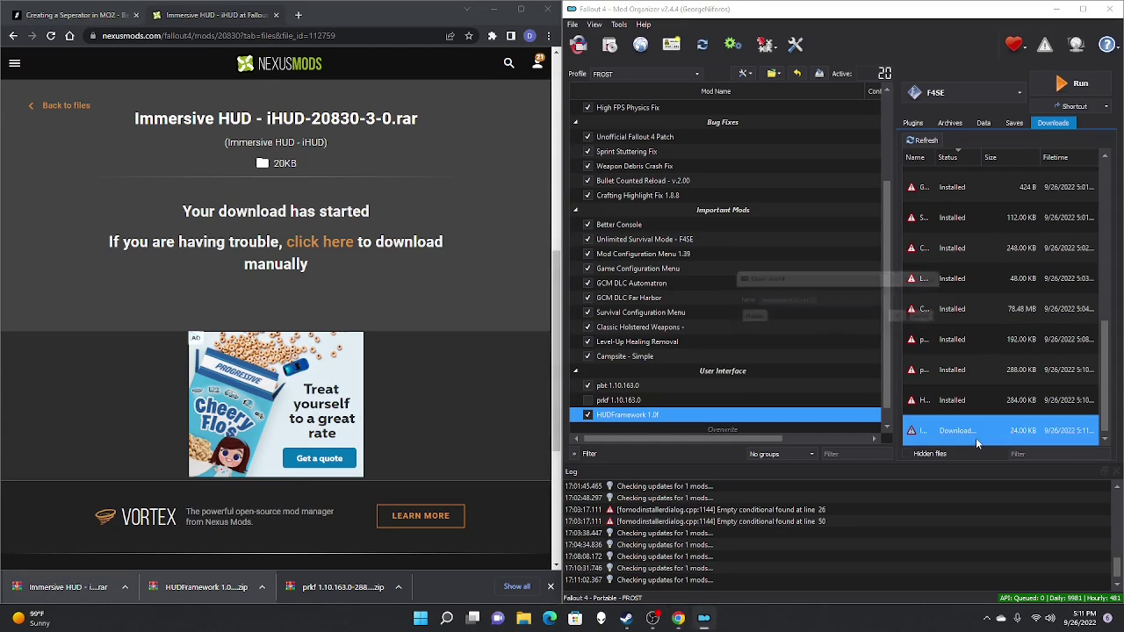
pyautogui.click(894, 322)
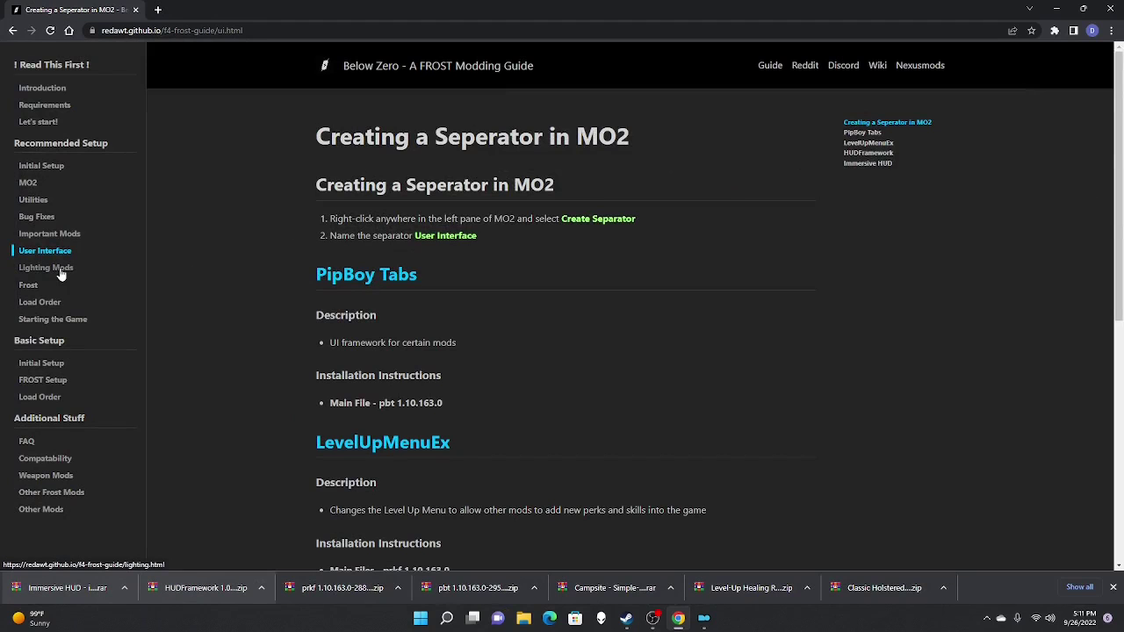
# Go to the guide's Lighting Mods page and read its introductory notes on using lighting mods with FROST
pyautogui.click(60, 274)
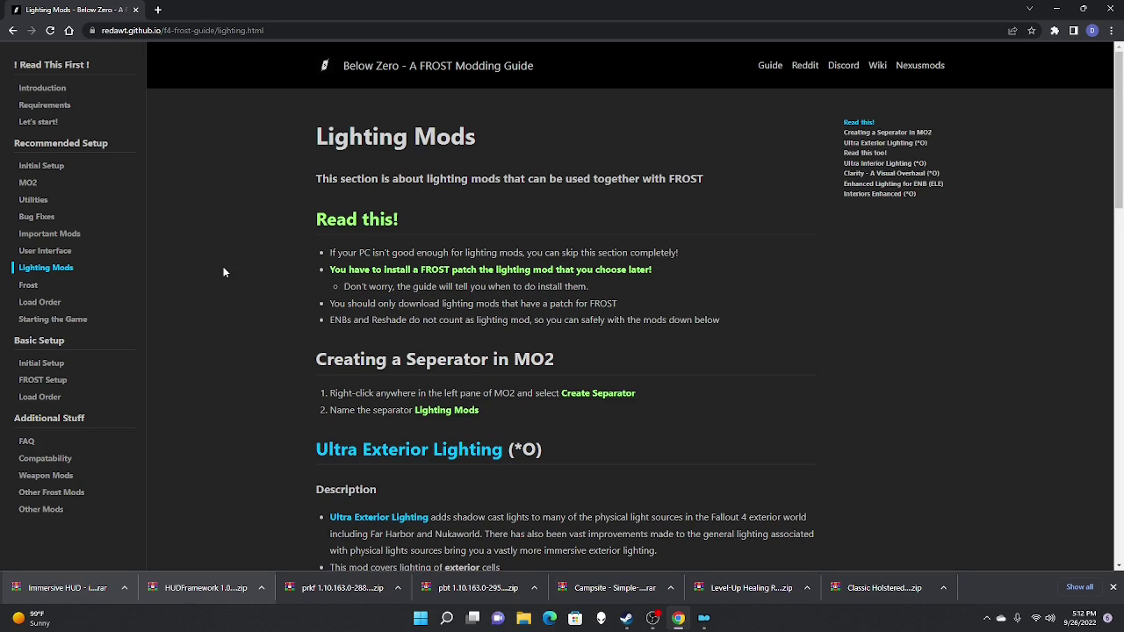
pyautogui.scroll(-1, 246, 275)
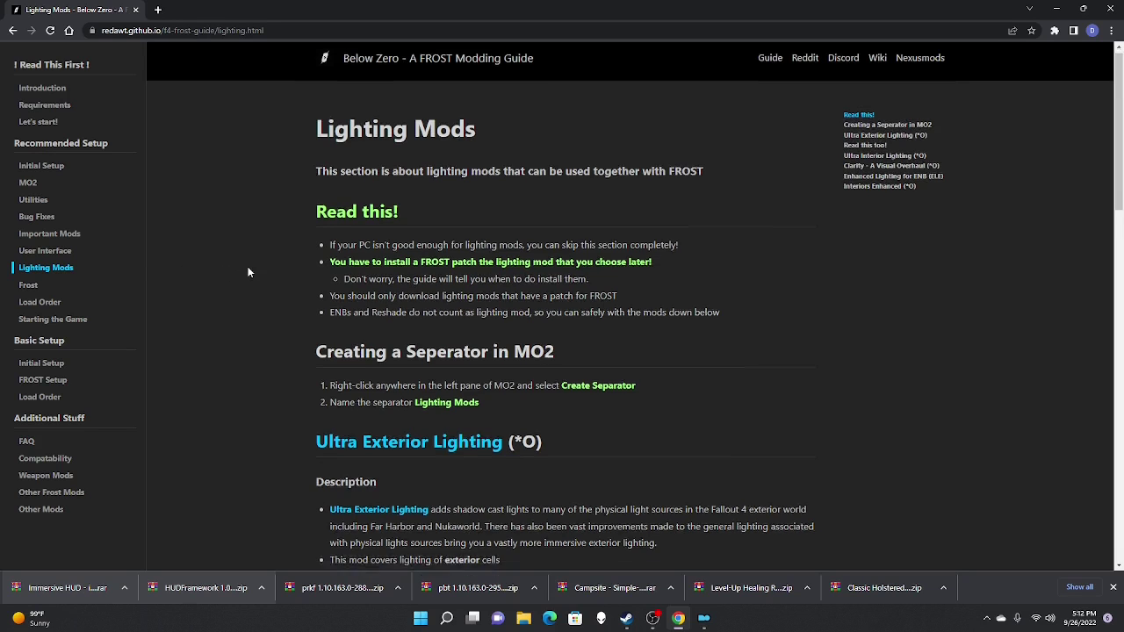
pyautogui.scroll(1, 246, 275)
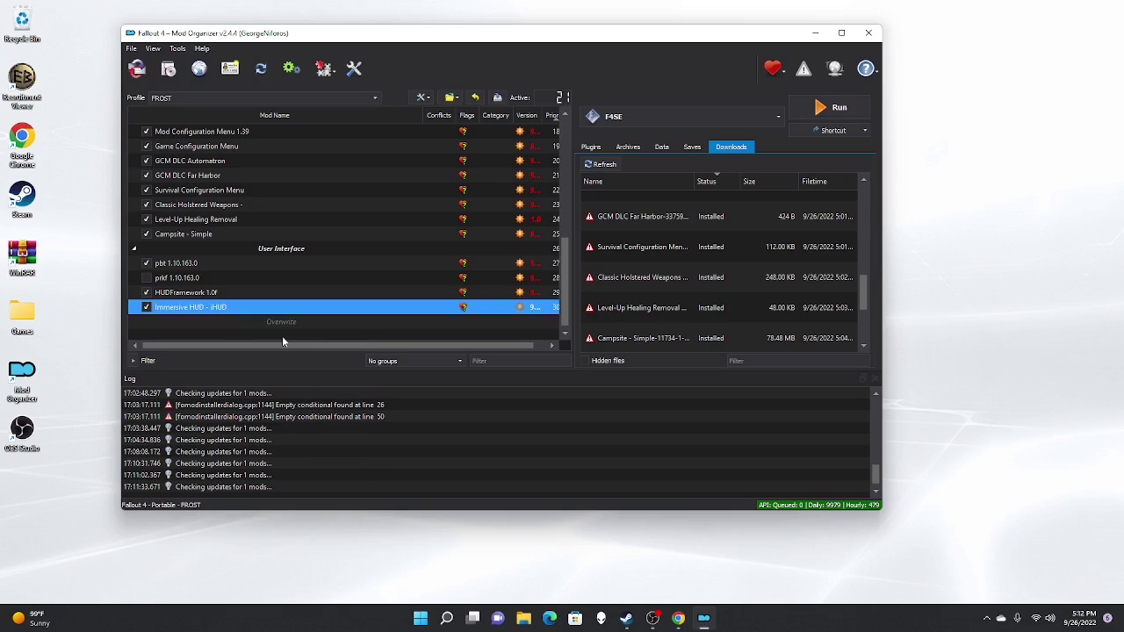
# Create a separator named FROST below the User Interface mods in Mod Organizer's mod list
pyautogui.rightClick(286, 340)
pyautogui.click(320, 376)
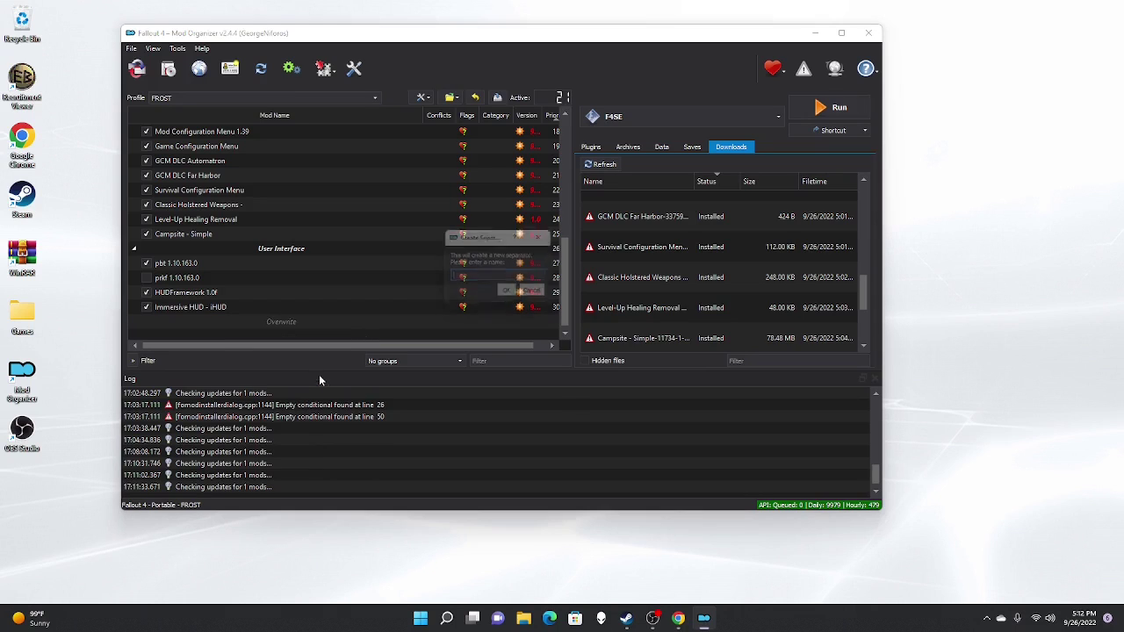
pyautogui.rightClick(478, 277)
pyautogui.click(501, 345)
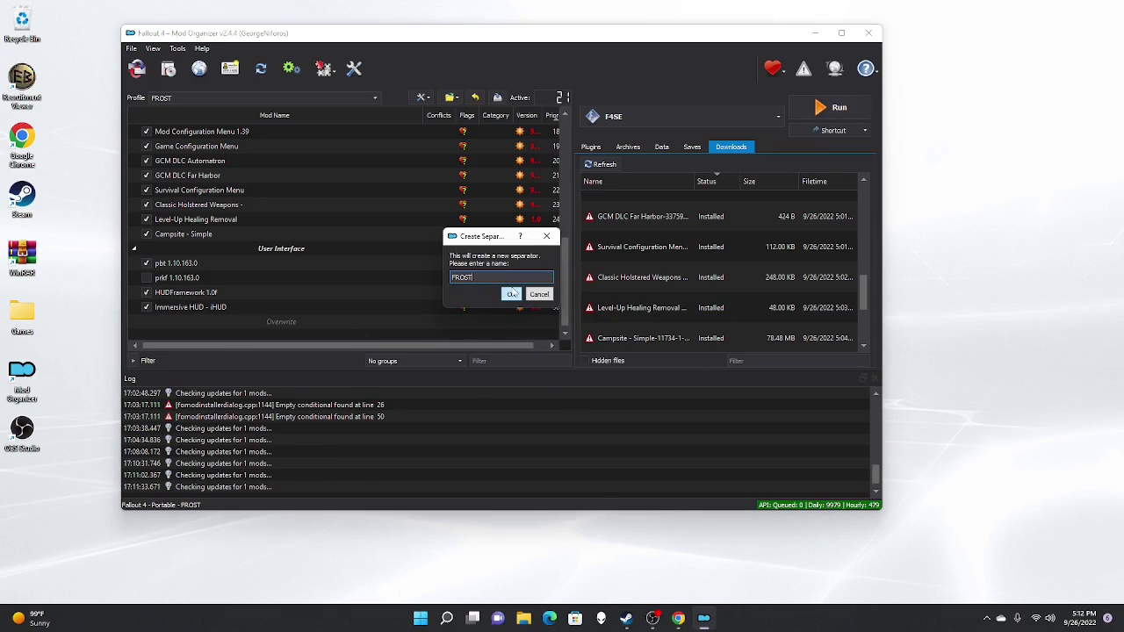
pyautogui.click(511, 295)
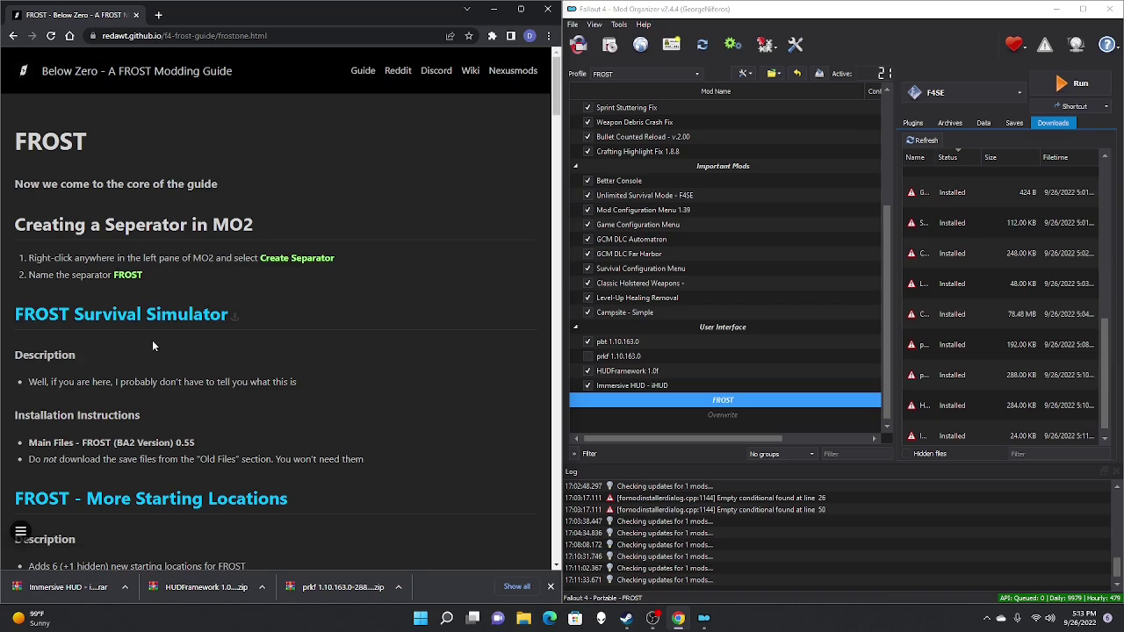
# Download the FROST (BA2 Version) v.055 main file from the FROST Survival Simulator page on Nexus Mods using the slow download
pyautogui.scroll(-1, 141, 340)
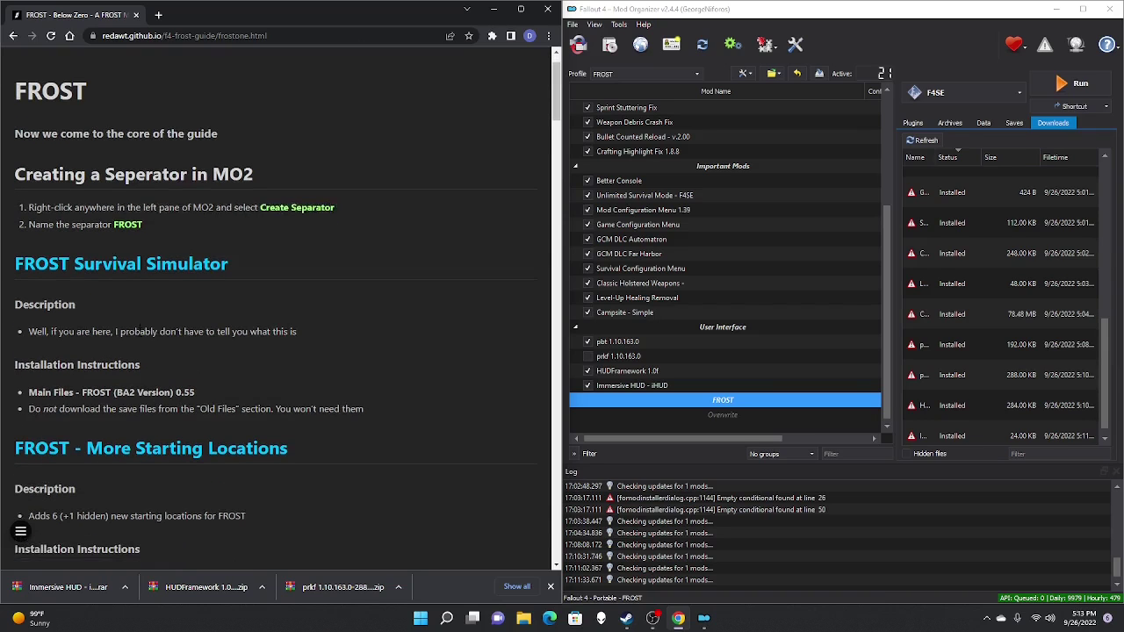
pyautogui.click(130, 270)
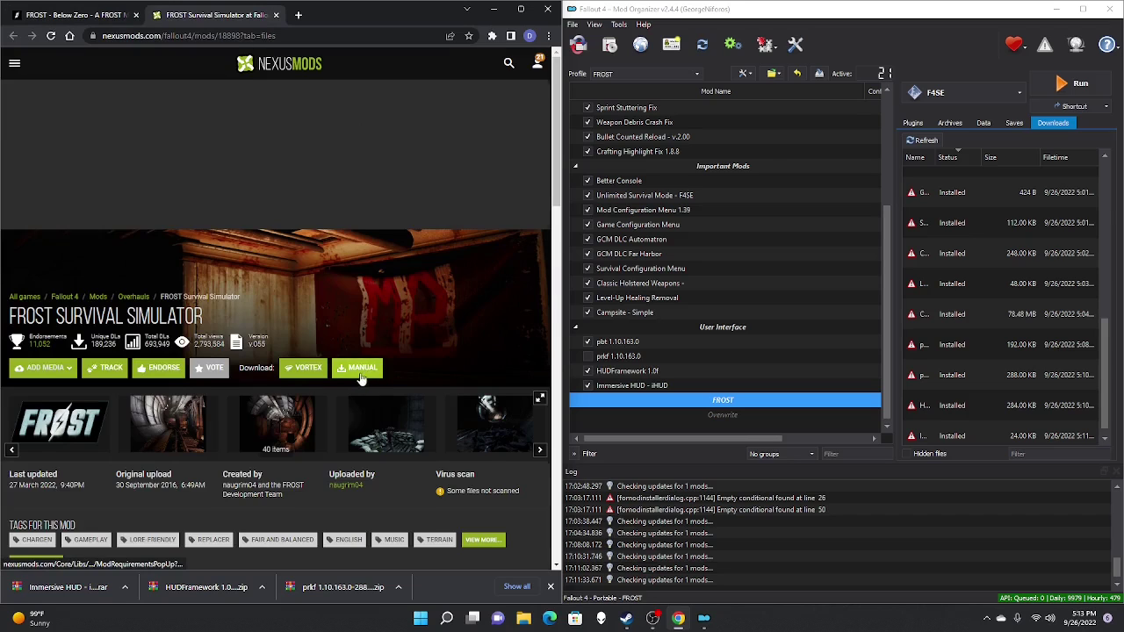
pyautogui.click(360, 377)
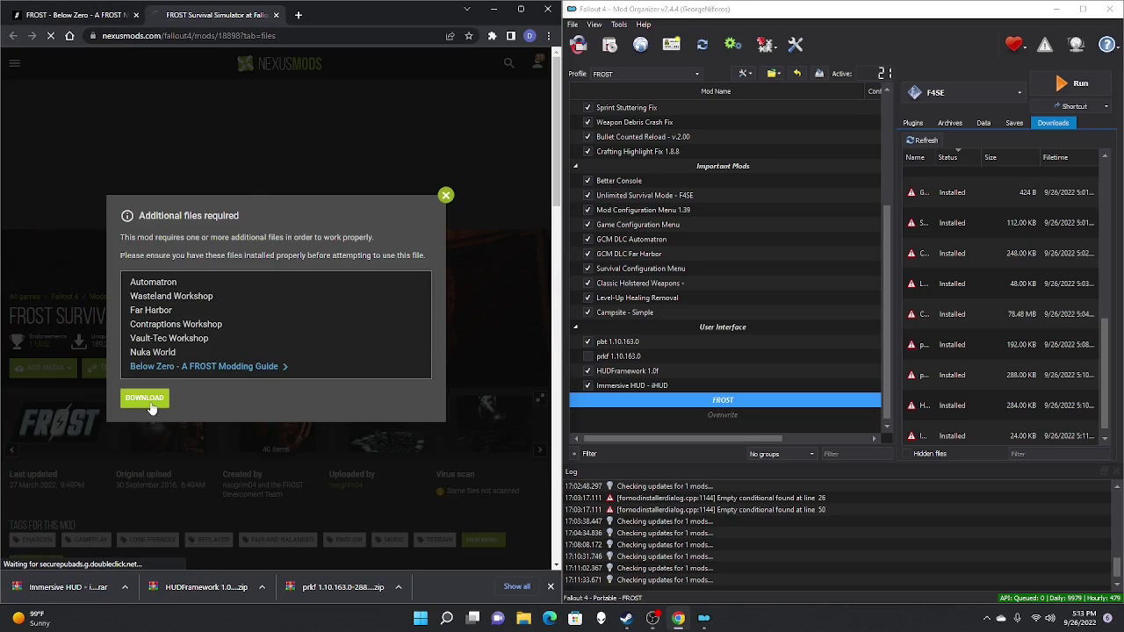
pyautogui.click(148, 400)
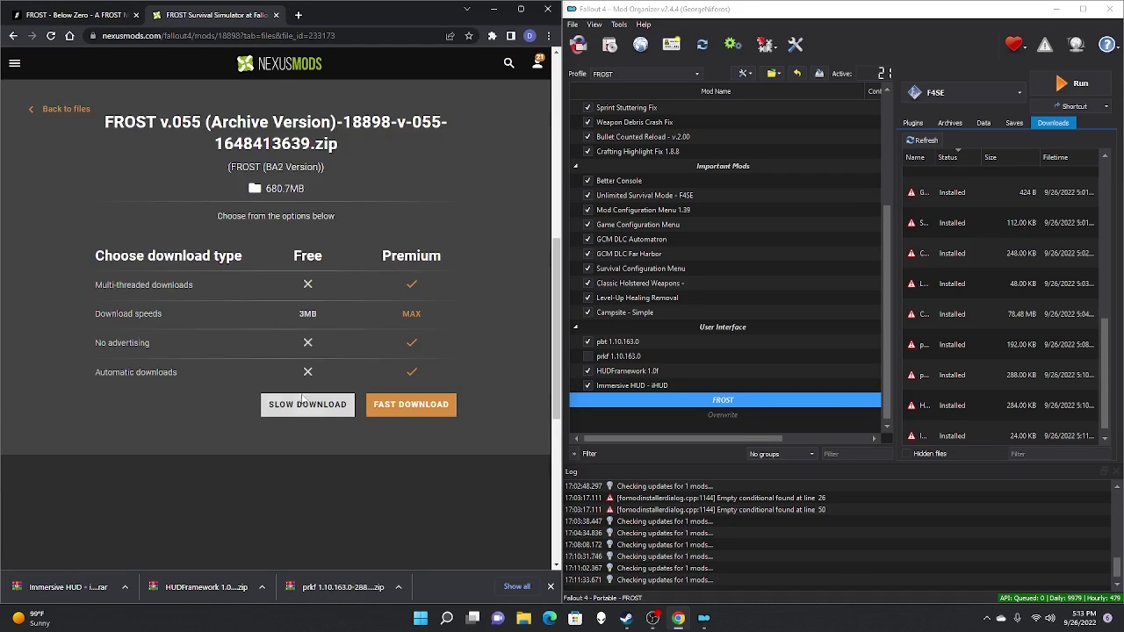
pyautogui.click(304, 401)
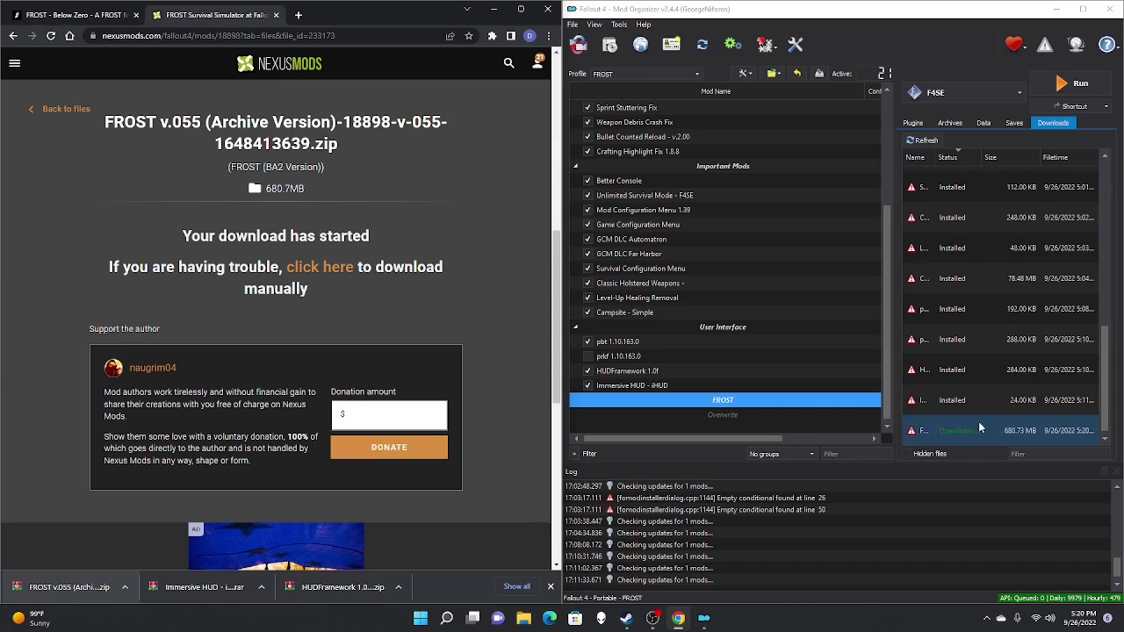
# Install the downloaded FROST v.055 (Archive Version) in Mod Organizer under its default name, enable it, and close its Nexus Mods page
pyautogui.doubleClick(976, 428)
pyautogui.click(910, 321)
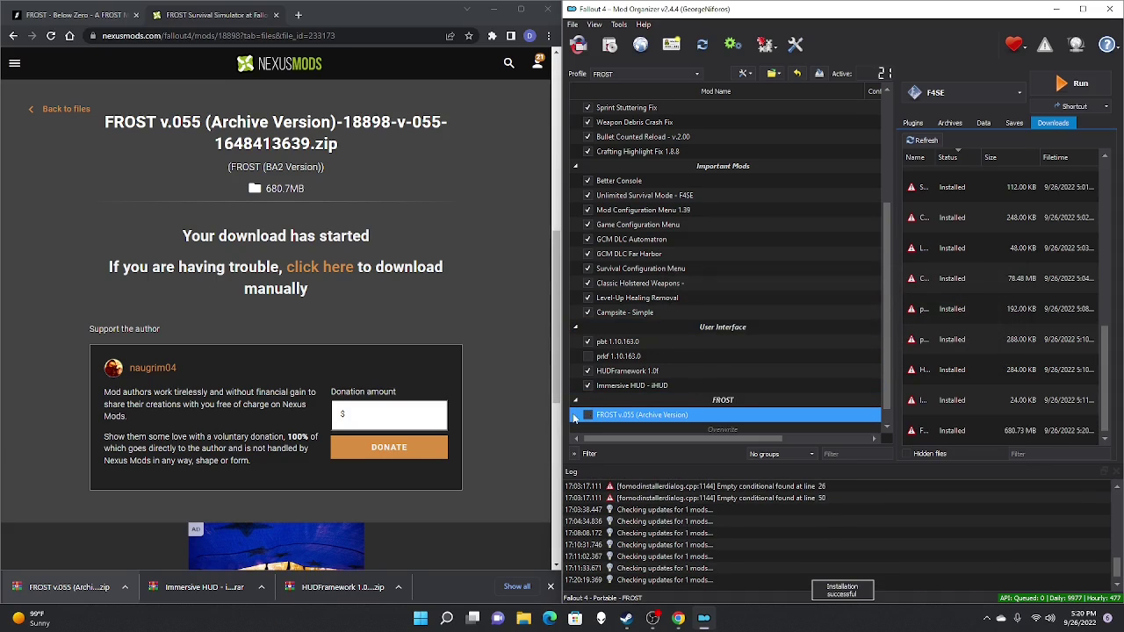
pyautogui.click(275, 15)
# Download the Frost More Starting Locations 1.6 main file from the guide's linked Nexus Mods page using the slow download
pyautogui.scroll(-2, 202, 281)
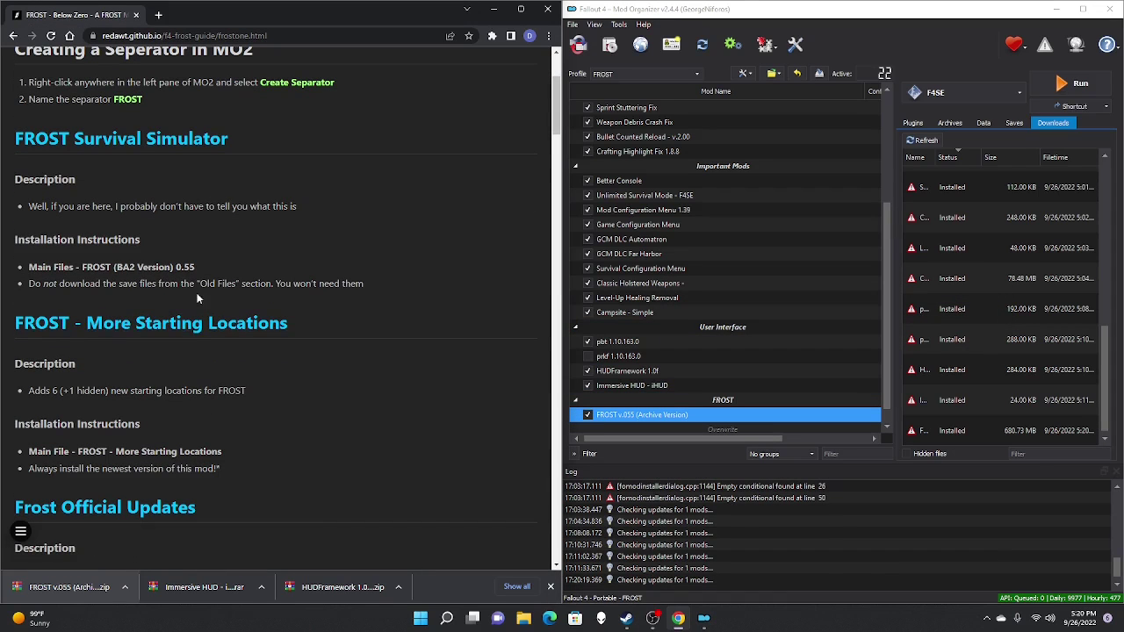
pyautogui.click(177, 334)
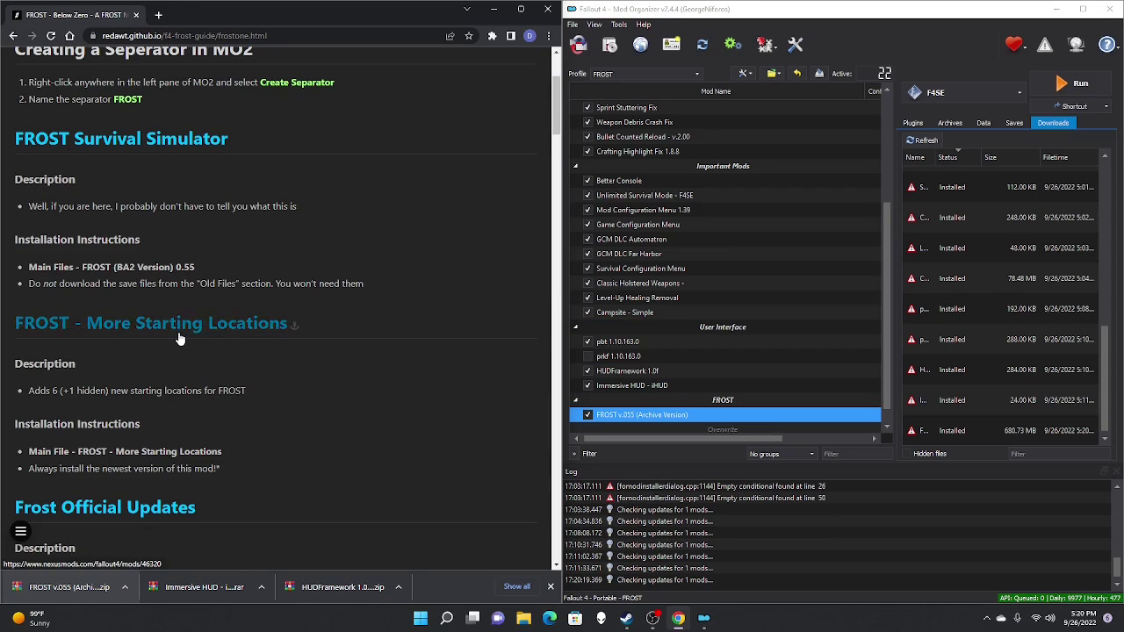
pyautogui.click(309, 319)
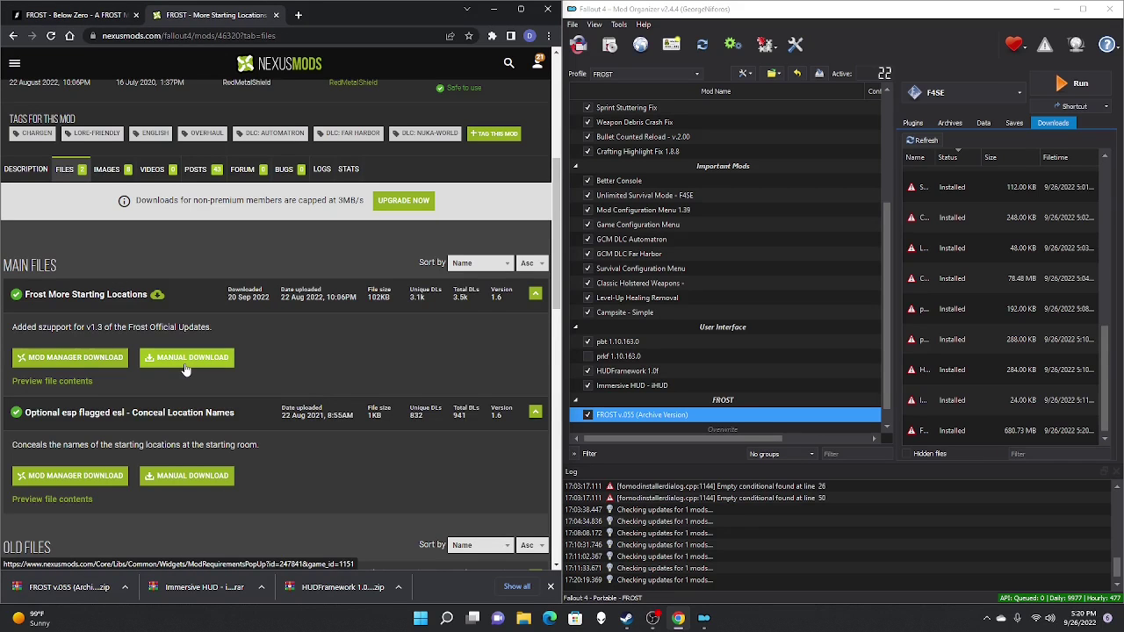
pyautogui.click(185, 369)
pyautogui.rightClick(160, 384)
pyautogui.click(147, 379)
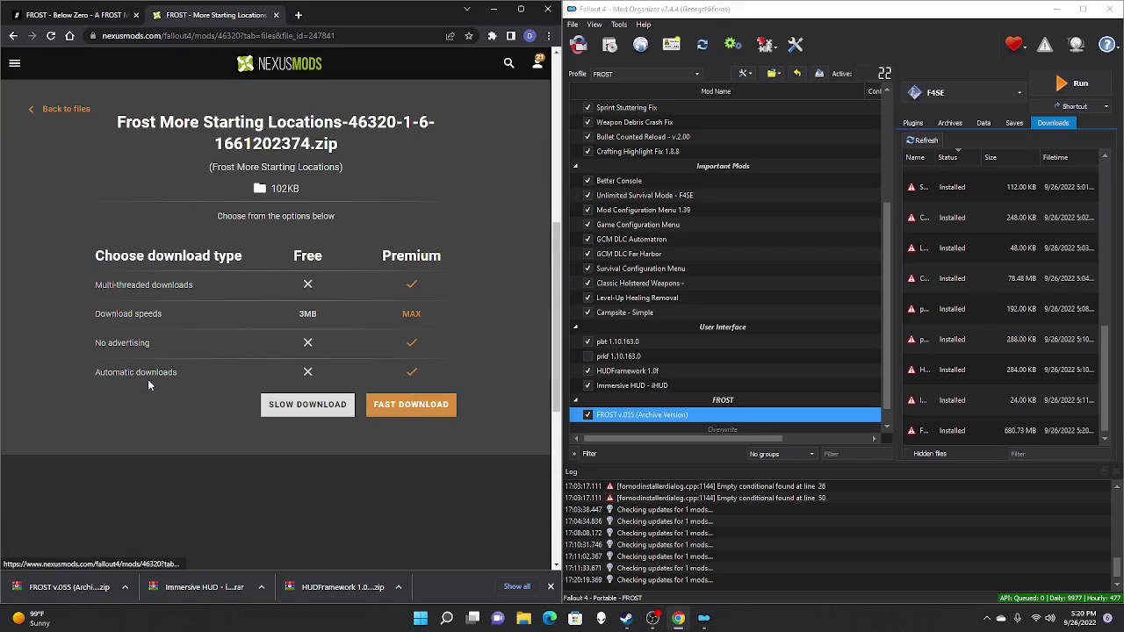
pyautogui.click(307, 405)
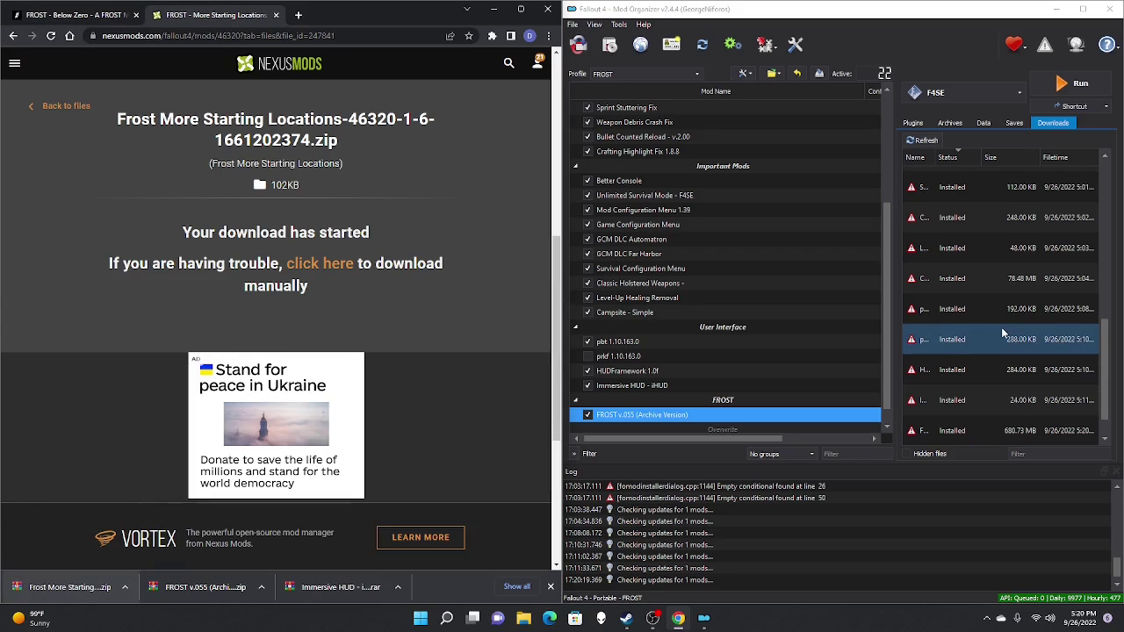
# Install the downloaded Frost More Starting Locations in Mod Organizer under its default name, enable it, and close its Nexus Mods page
pyautogui.doubleClick(984, 432)
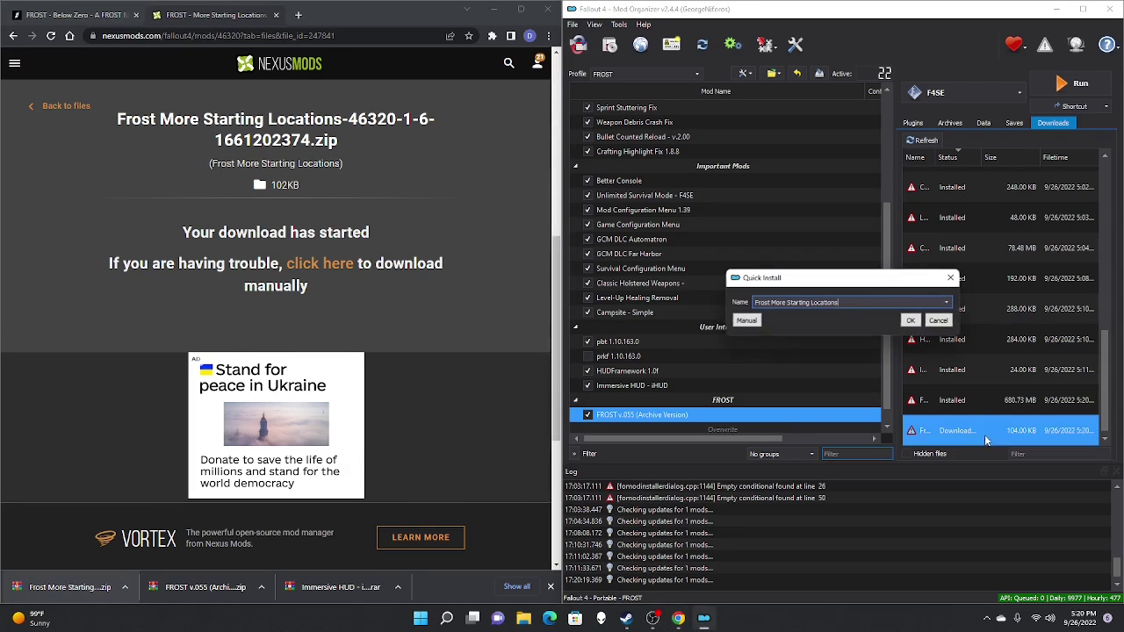
pyautogui.click(918, 322)
pyautogui.click(589, 414)
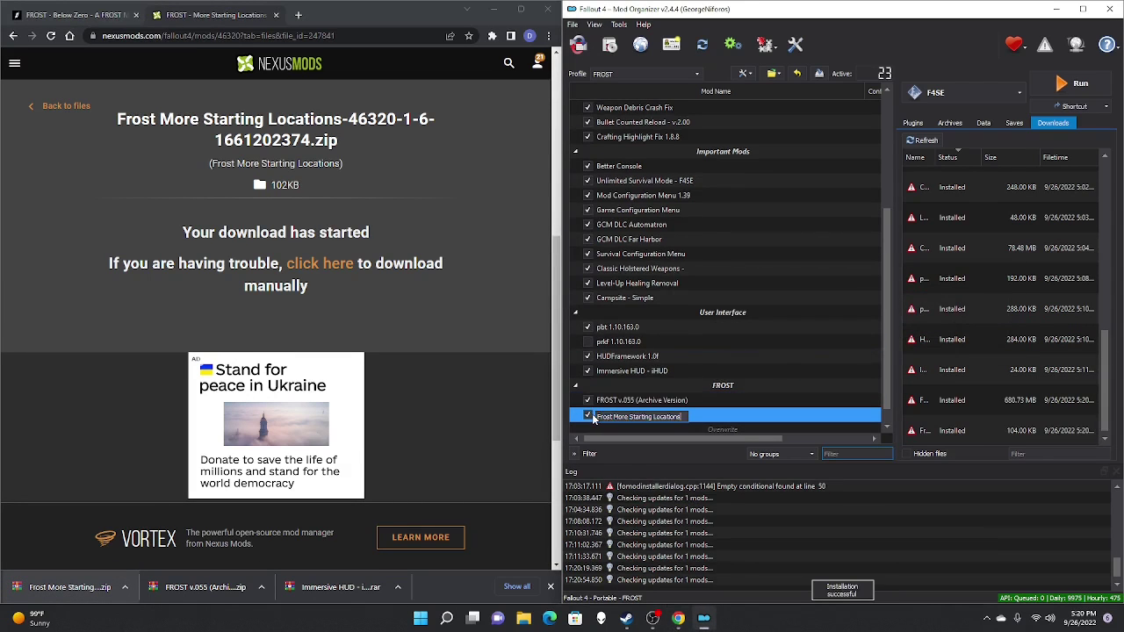
pyautogui.hotkey('ctrl', 'w')
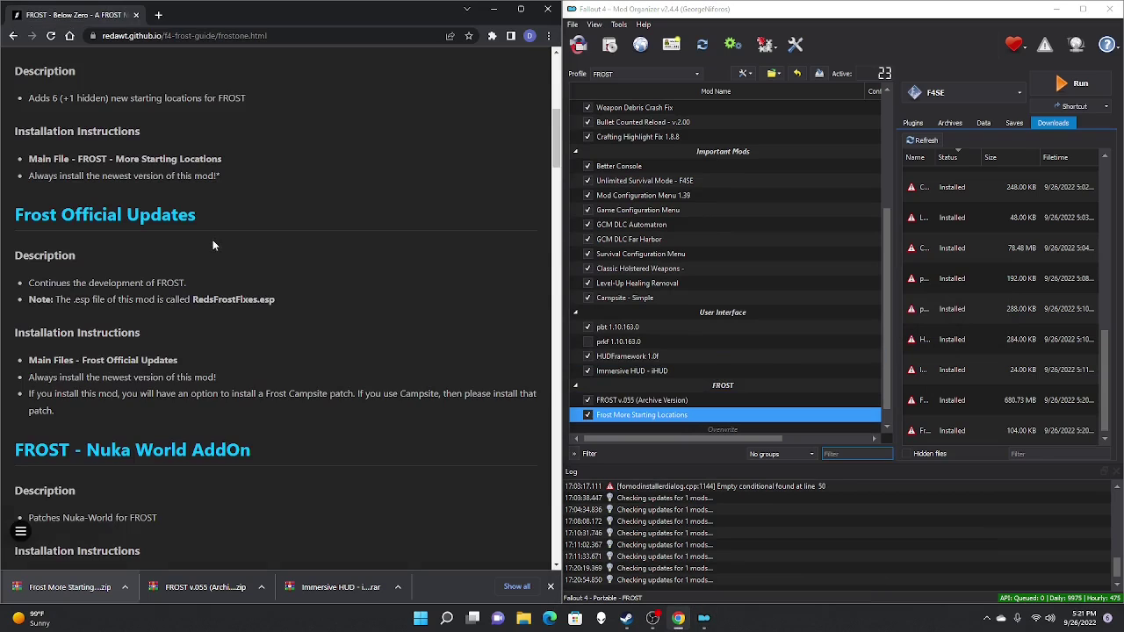
# Download the Frost Official Updates 1.3.1 main file from the guide's link using the slow download and add it to Mod Organizer's downloads
pyautogui.click(143, 219)
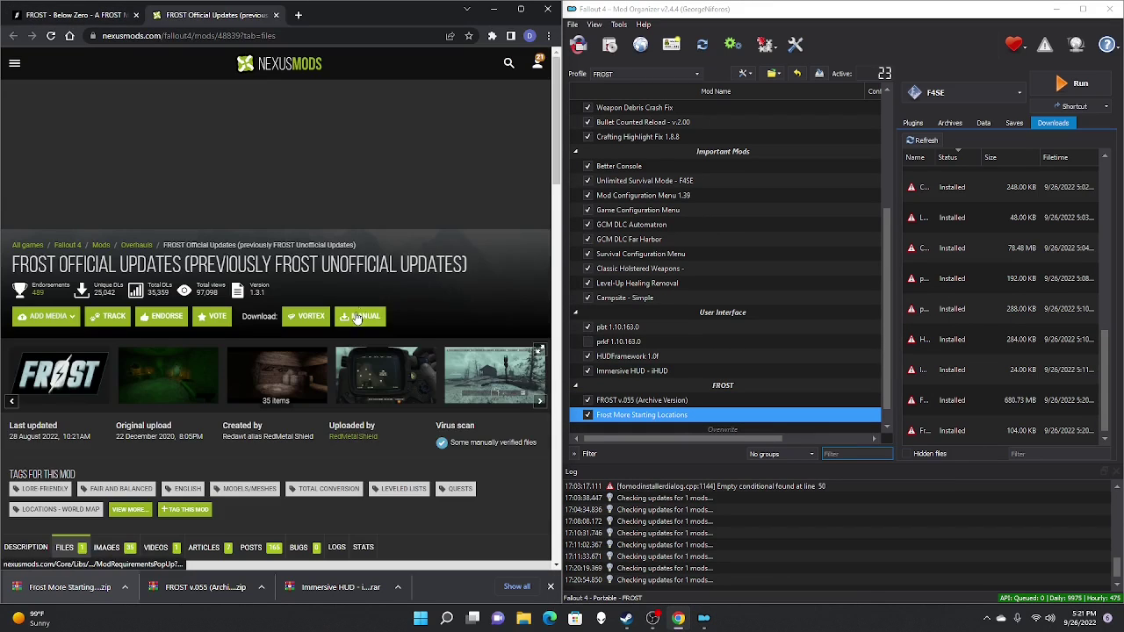
pyautogui.click(355, 318)
pyautogui.click(145, 435)
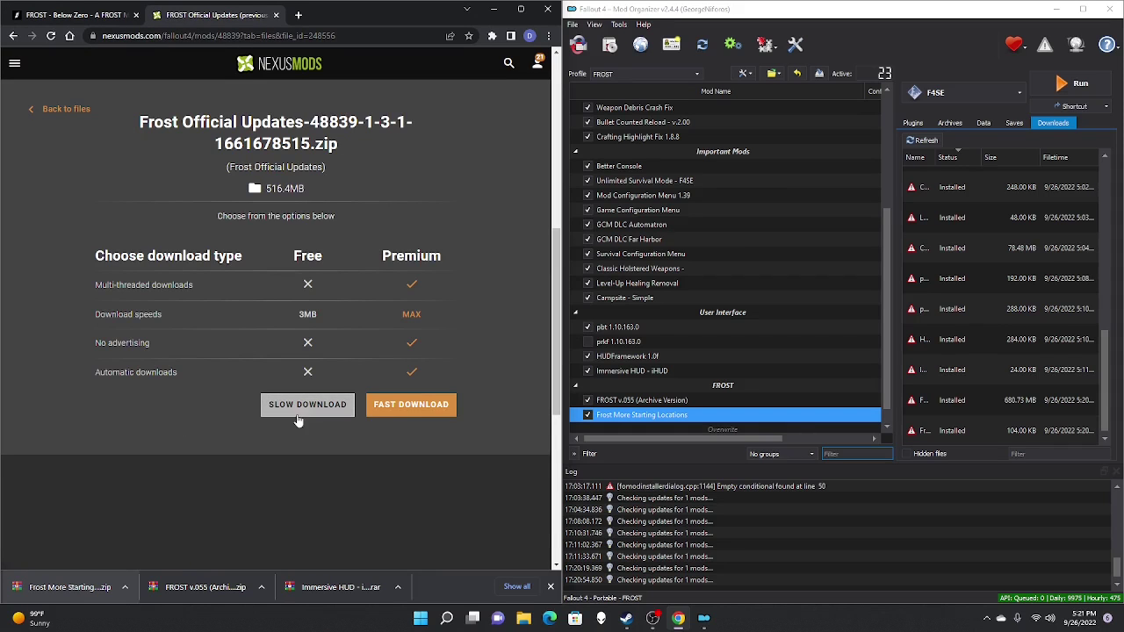
pyautogui.click(299, 406)
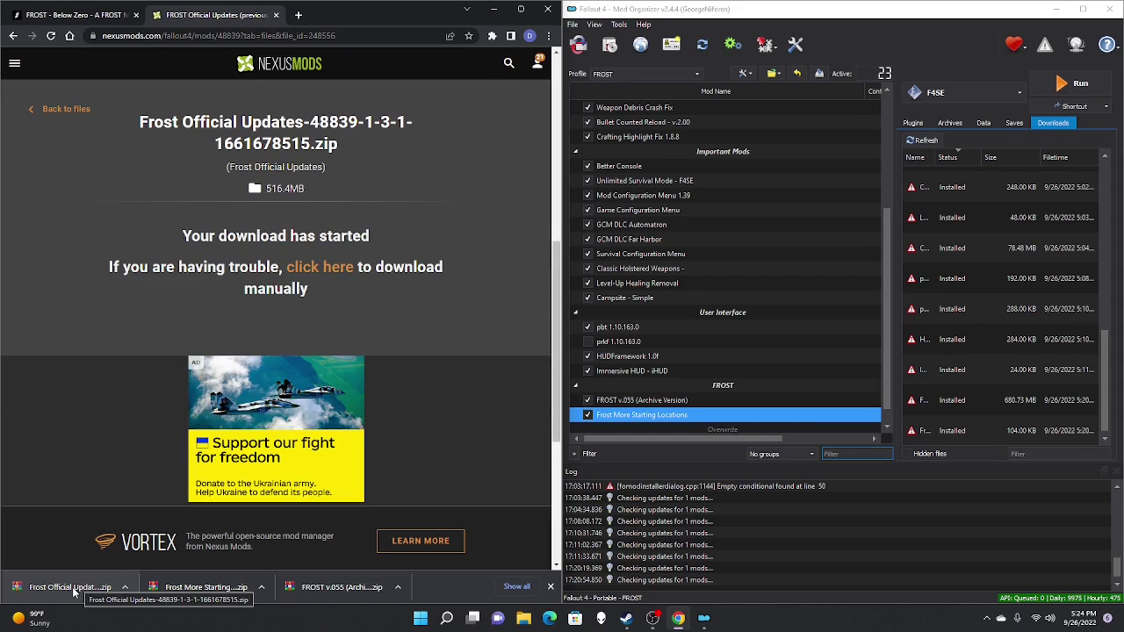
pyautogui.moveTo(70, 590); pyautogui.dragTo(992, 311)
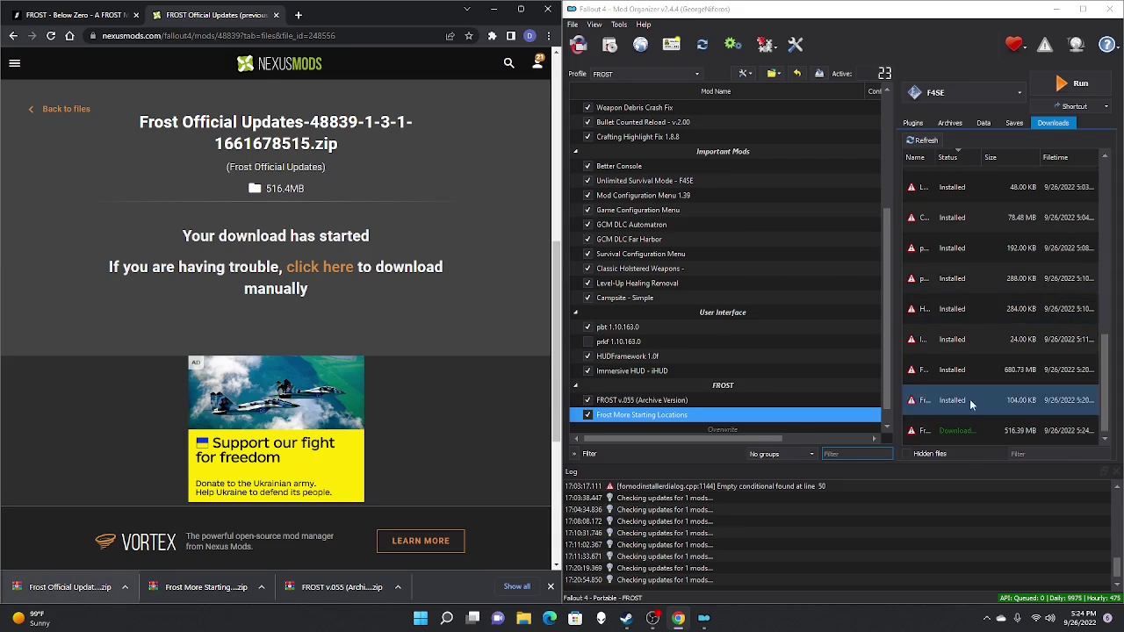
# Start installing Frost Official Updates under its default name, with the Main Files, Campsite Patch and No CBBE options
pyautogui.doubleClick(971, 428)
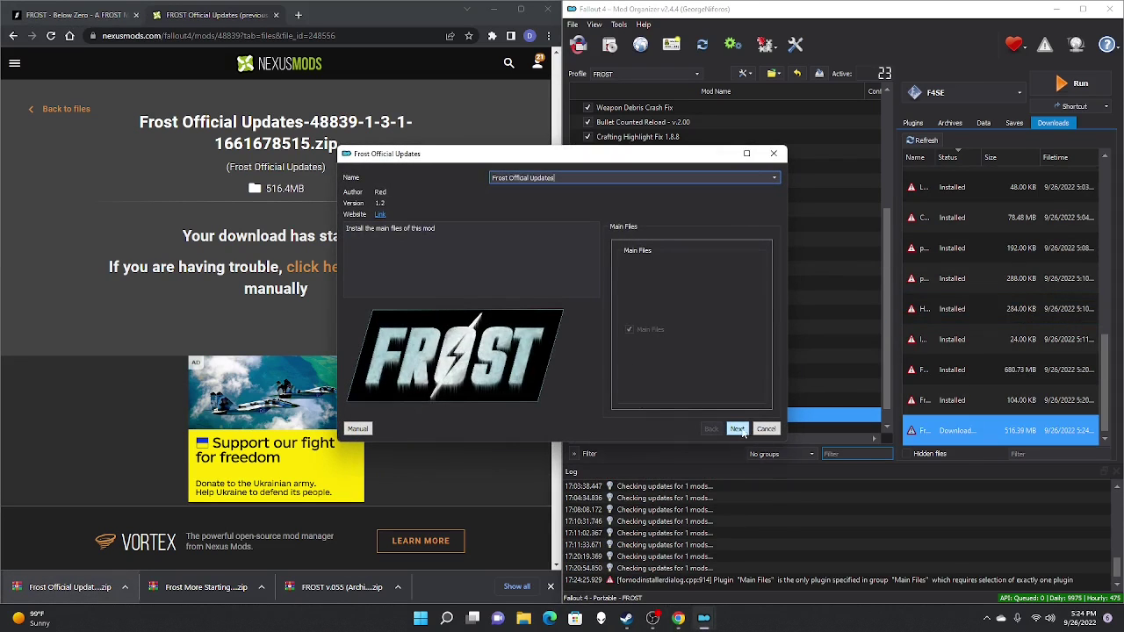
pyautogui.click(737, 429)
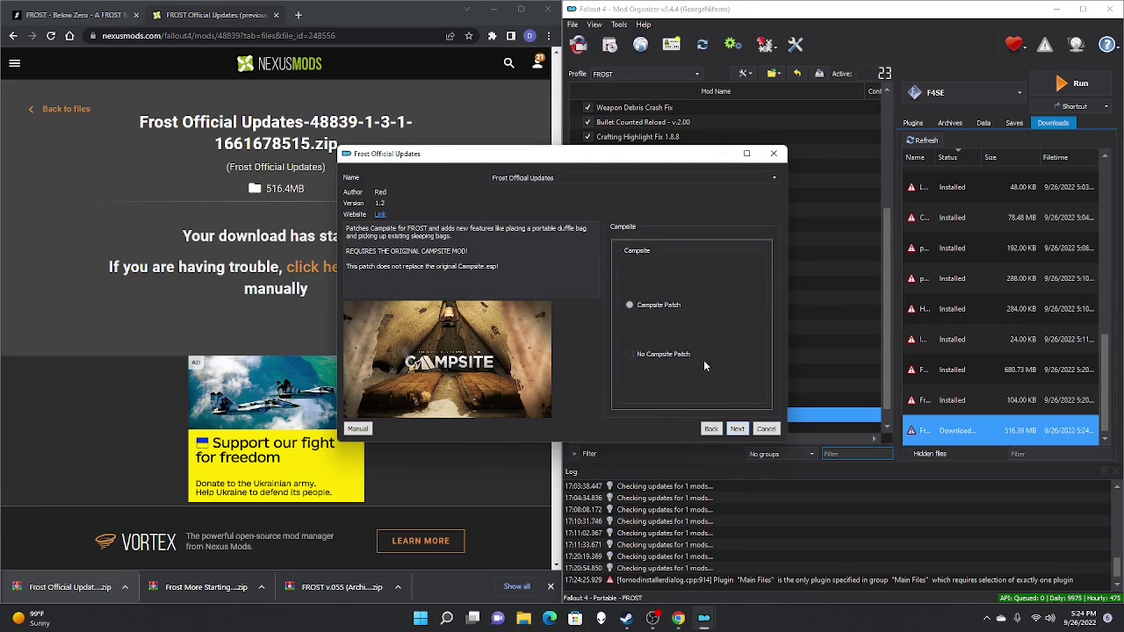
pyautogui.moveTo(660, 353)
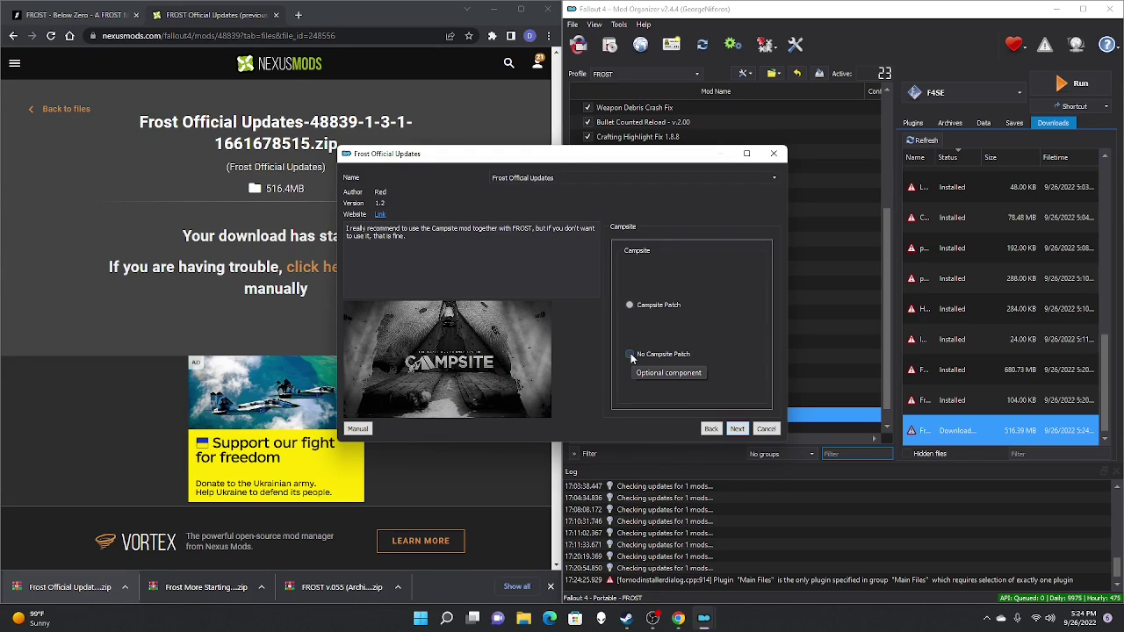
pyautogui.click(737, 429)
pyautogui.moveTo(346, 228); pyautogui.dragTo(523, 229)
pyautogui.click(524, 229)
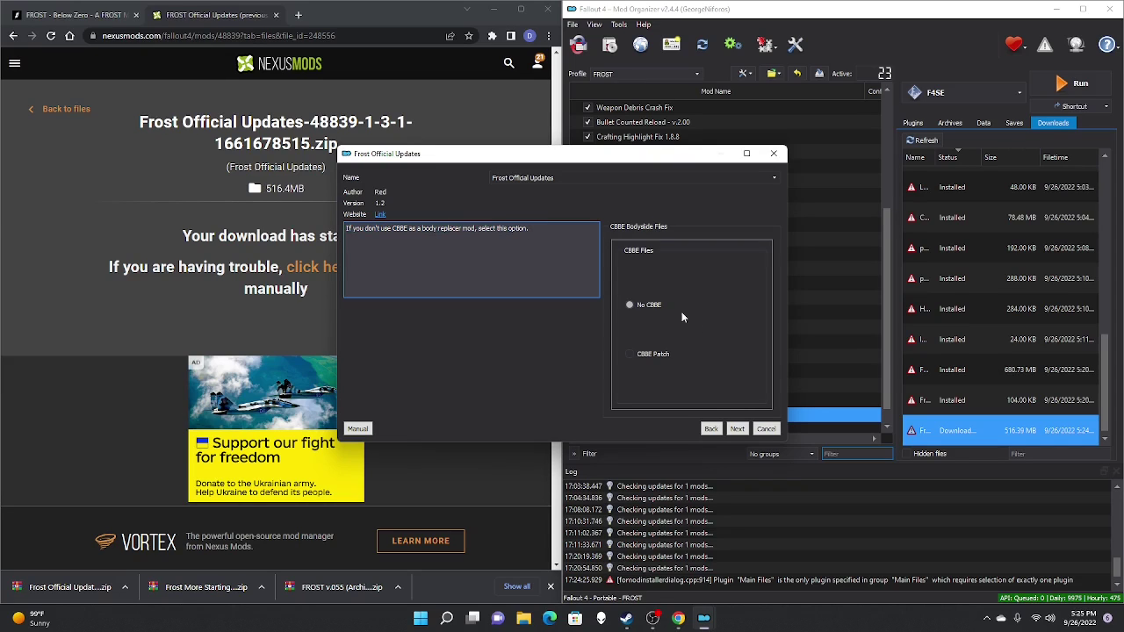
pyautogui.click(737, 429)
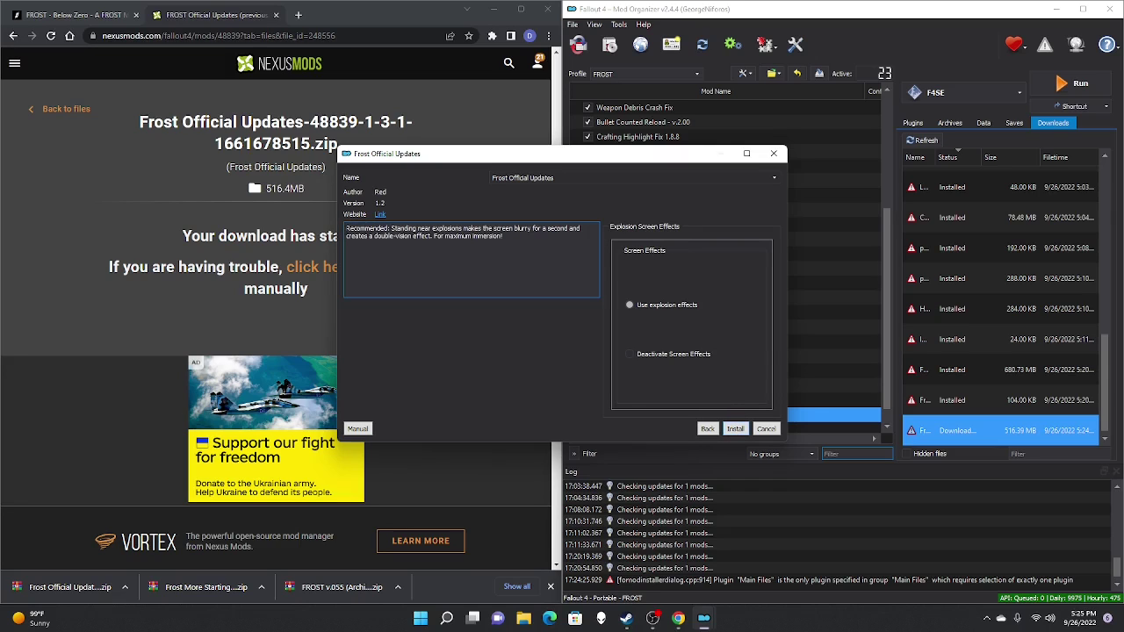
# Finish installing Frost Official Updates with Use explosion effects selected, enable the mod, and close its Nexus Mods page
pyautogui.moveTo(391, 230); pyautogui.dragTo(504, 237)
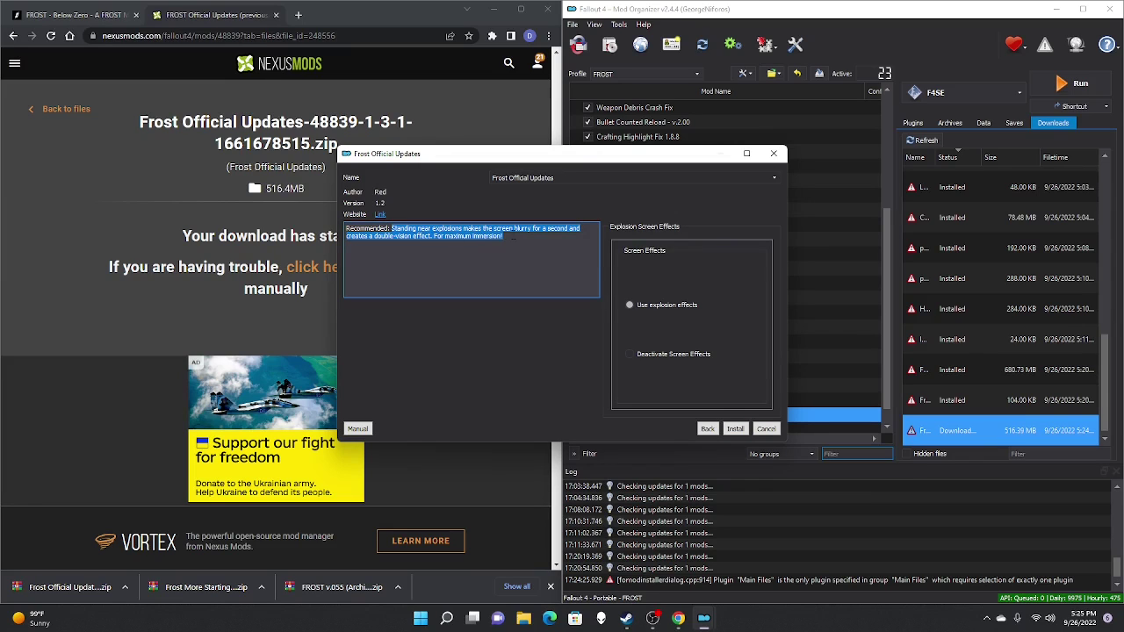
pyautogui.click(513, 236)
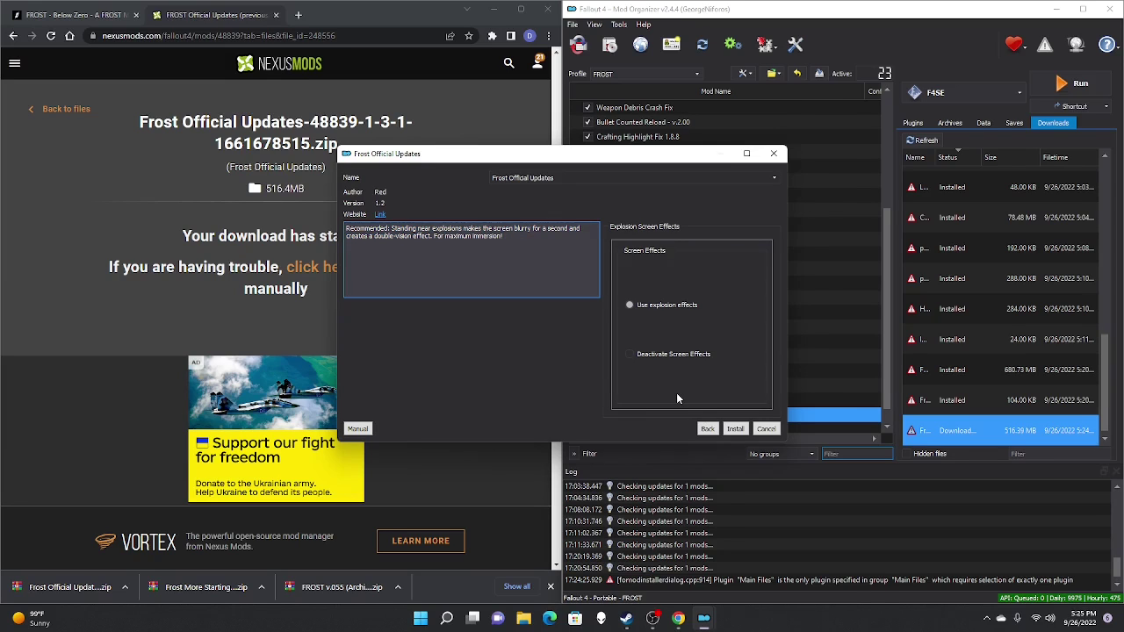
pyautogui.press('Return')
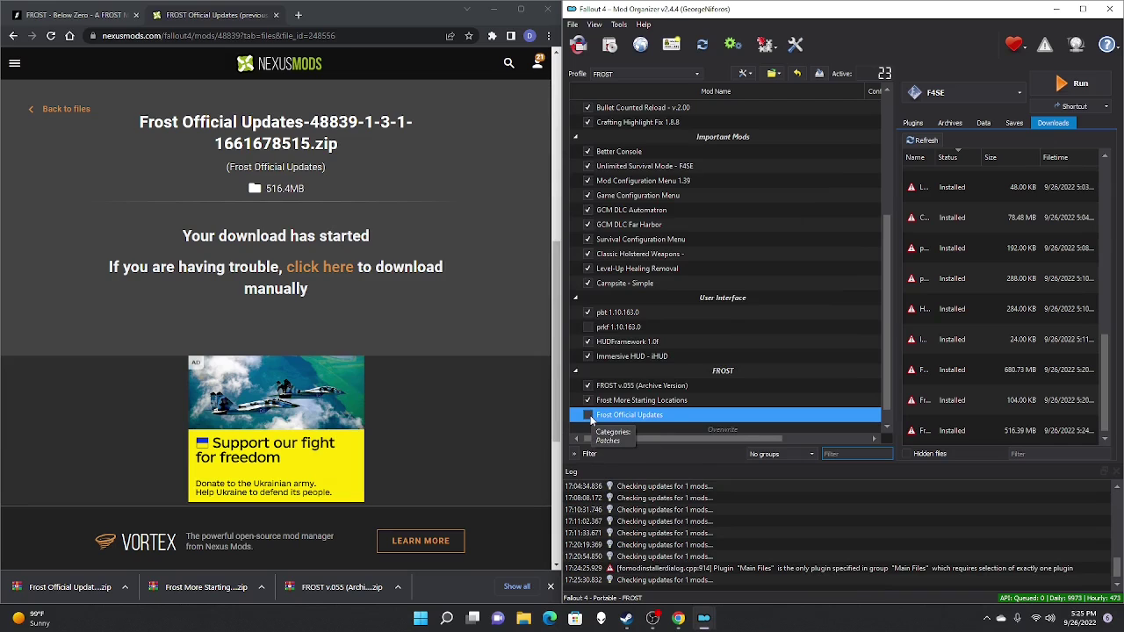
pyautogui.click(589, 416)
pyautogui.click(275, 15)
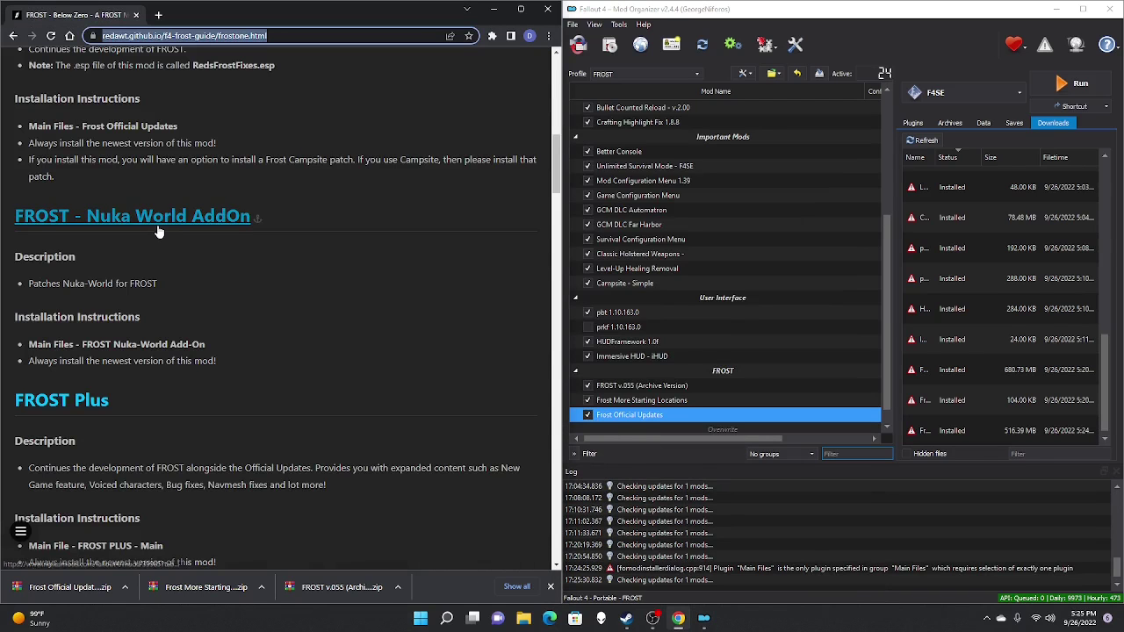
# Download the FROST Nuka-World Add-On 1.4 main file from the guide's linked Nexus Mods page using the slow download
pyautogui.click(159, 232)
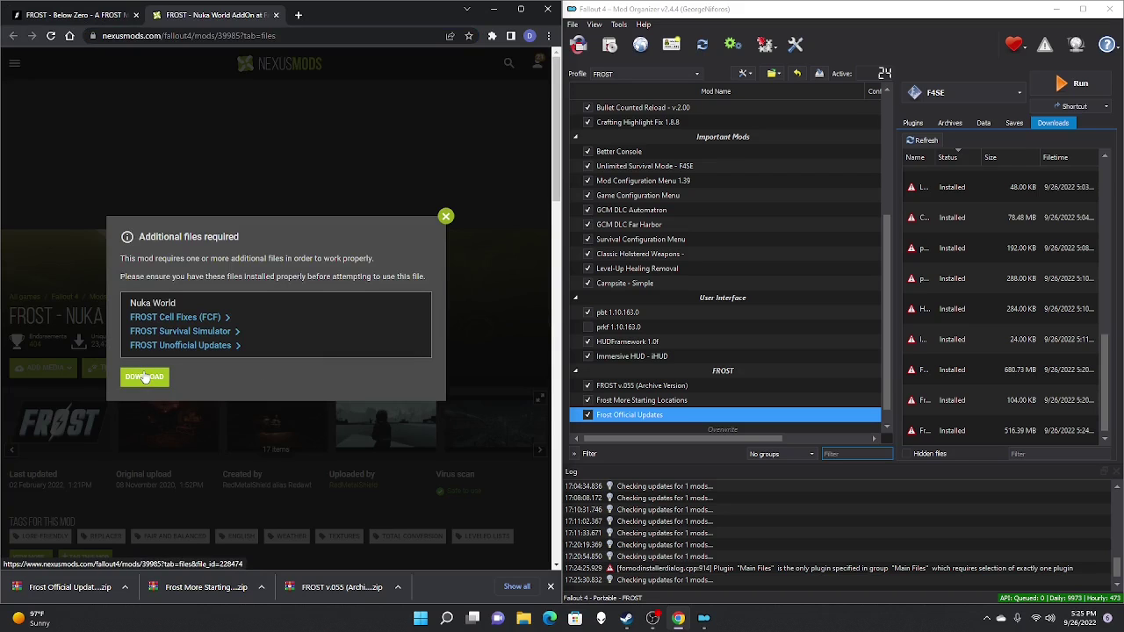
pyautogui.click(144, 377)
pyautogui.scroll(-3, 145, 374)
pyautogui.scroll(3, 192, 352)
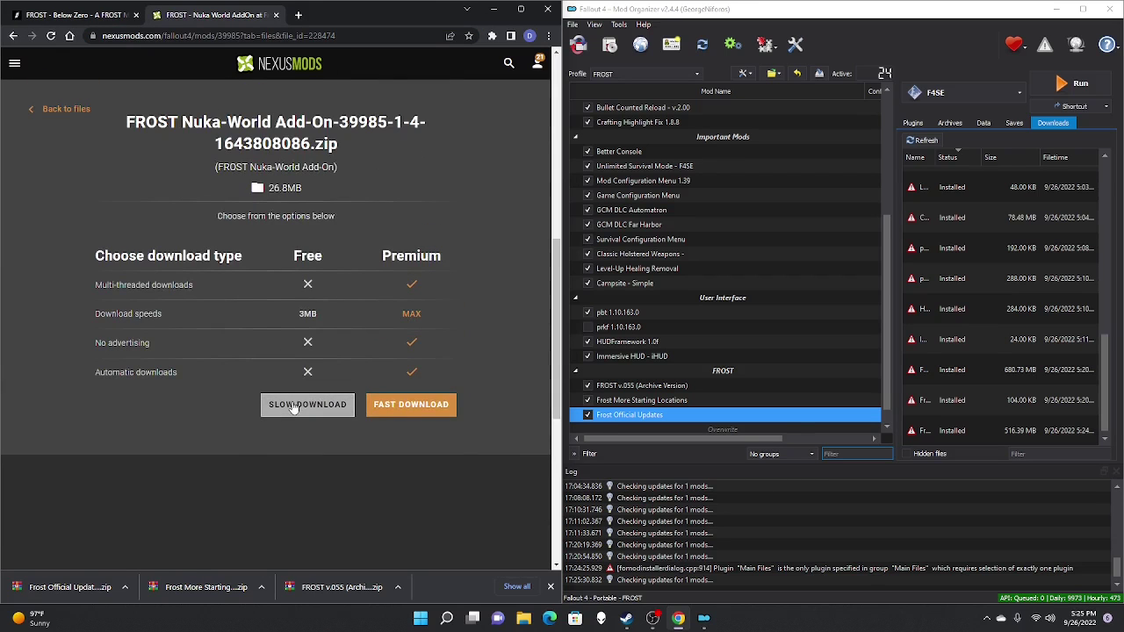
pyautogui.click(294, 405)
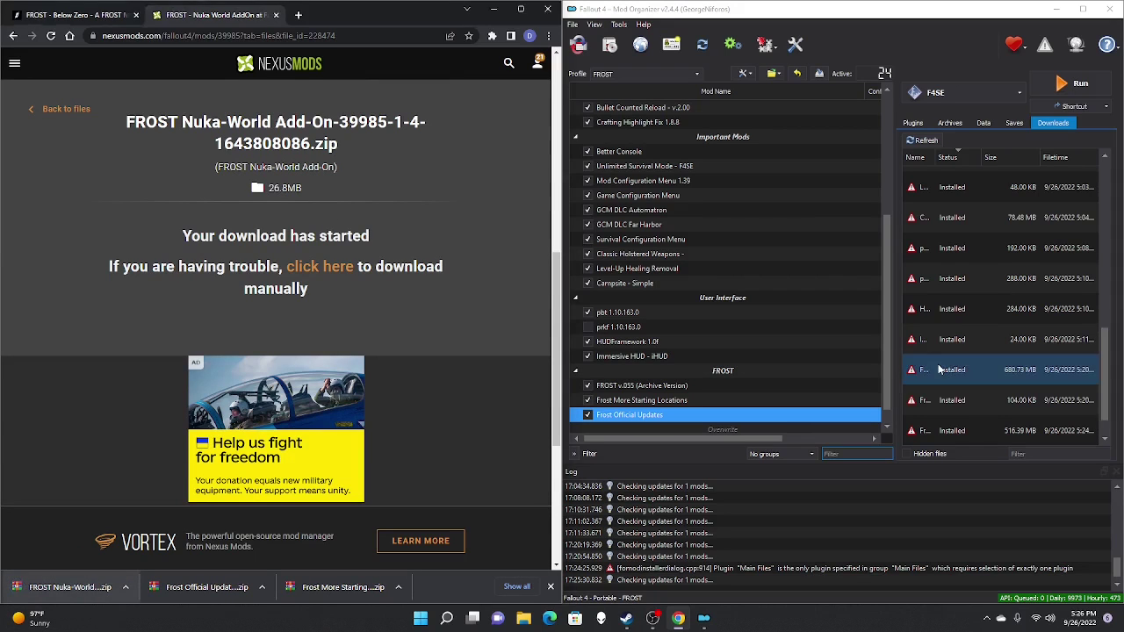
# Install the downloaded FROST Nuka-World Add-On under its default name, enable it, and maximize the Mod Organizer window
pyautogui.doubleClick(918, 431)
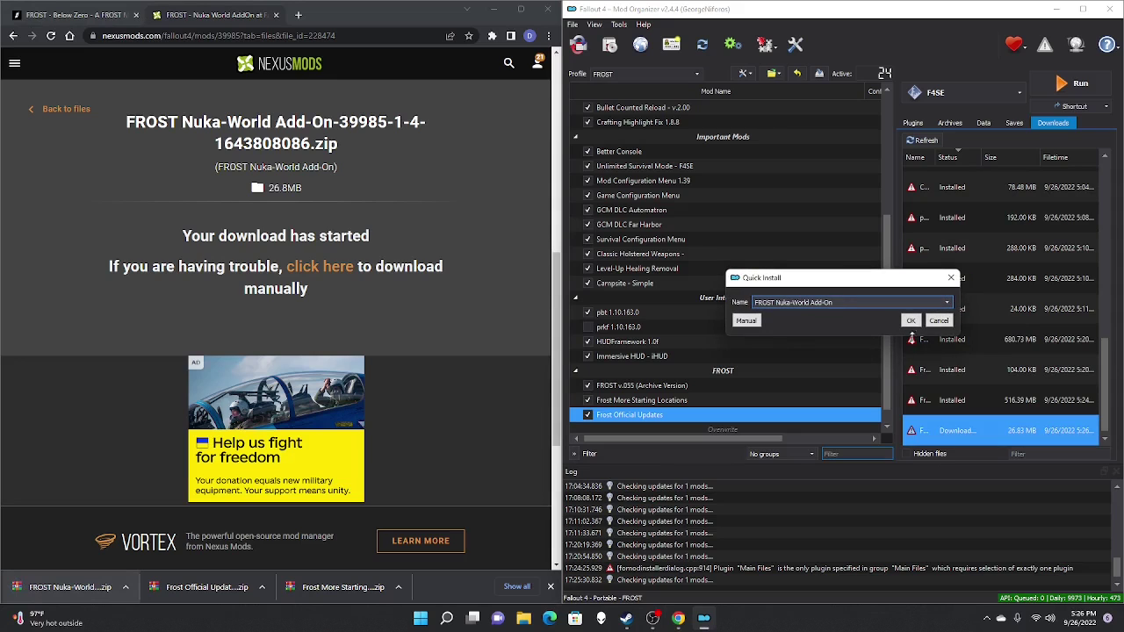
pyautogui.click(910, 320)
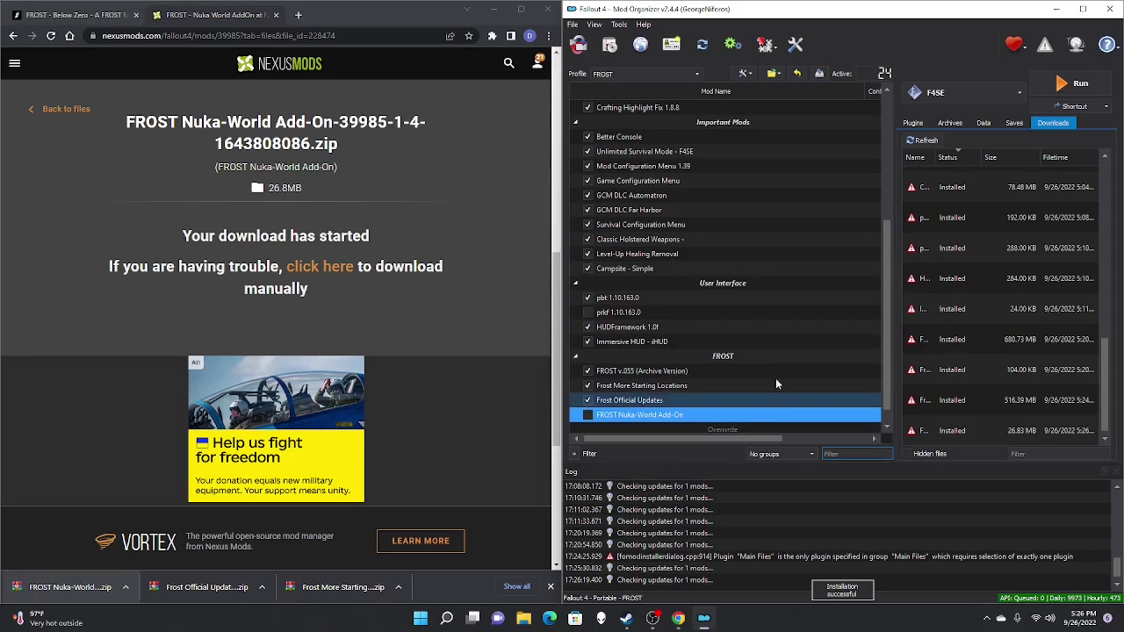
pyautogui.click(587, 414)
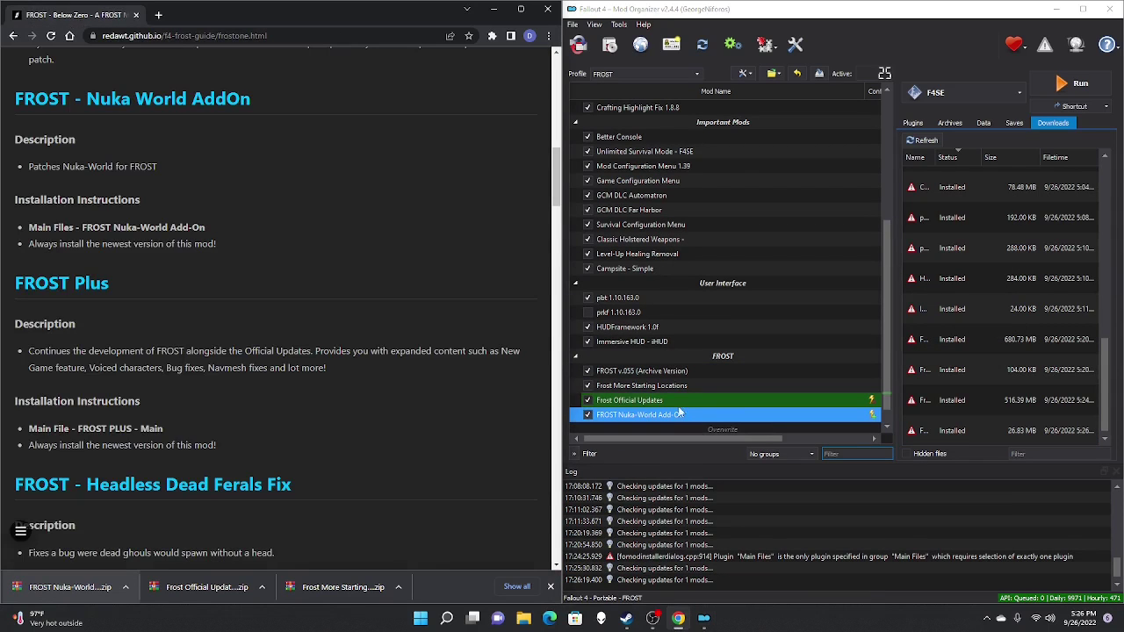
pyautogui.click(1075, 13)
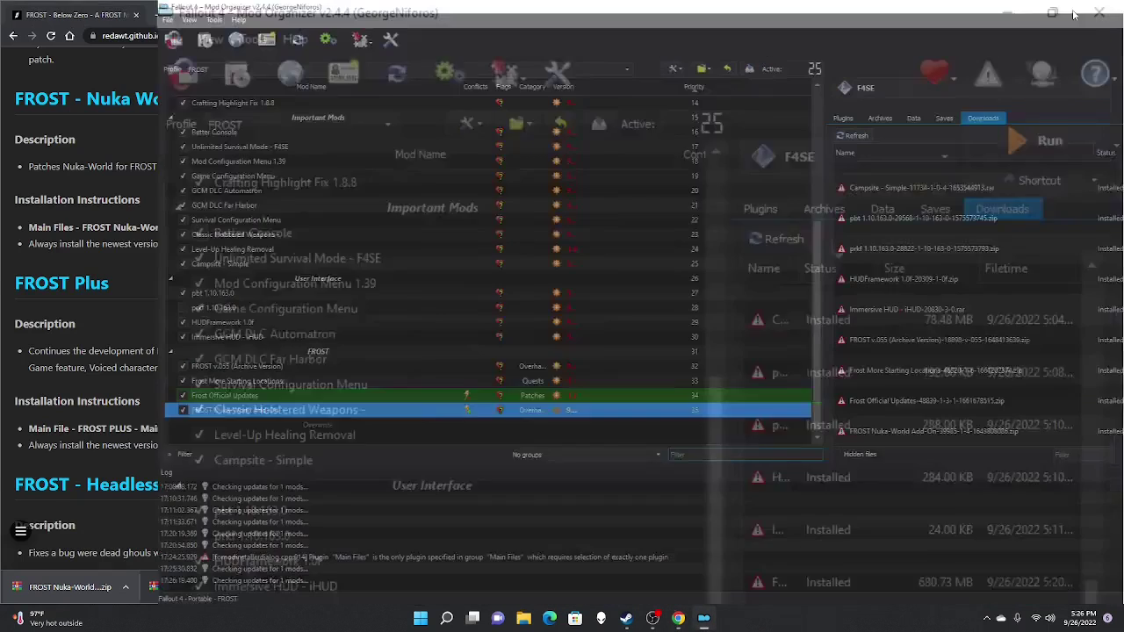
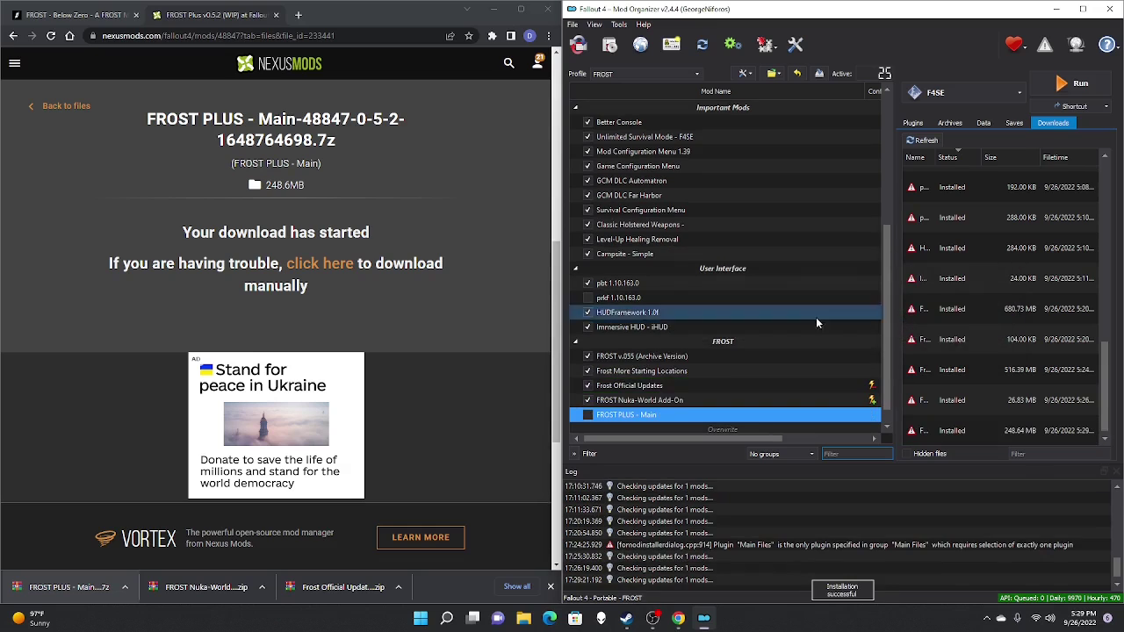
# Enable FROST PLUS - Main in the mod list and close its Nexus Mods page to return to the guide
pyautogui.click(588, 415)
pyautogui.click(145, 278)
pyautogui.hotkey('ctrl', 'w')
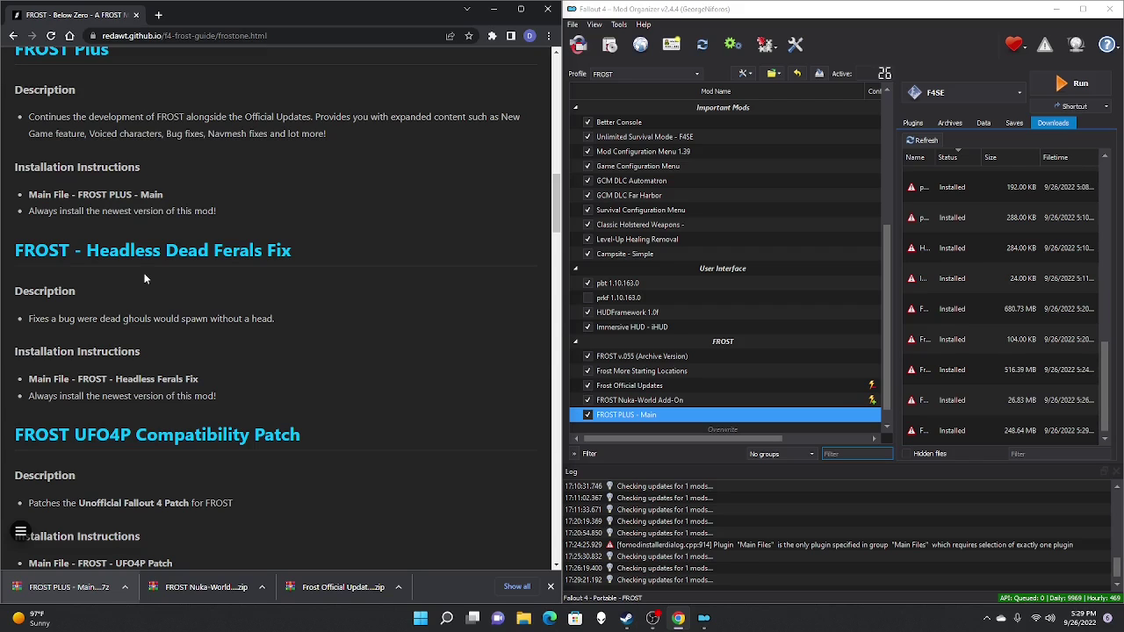
# Download FROST - Headless Dead Ferals Fix 1.0 from the guide's link using the slow download and add it to Mod Organizer's downloads
pyautogui.click(144, 263)
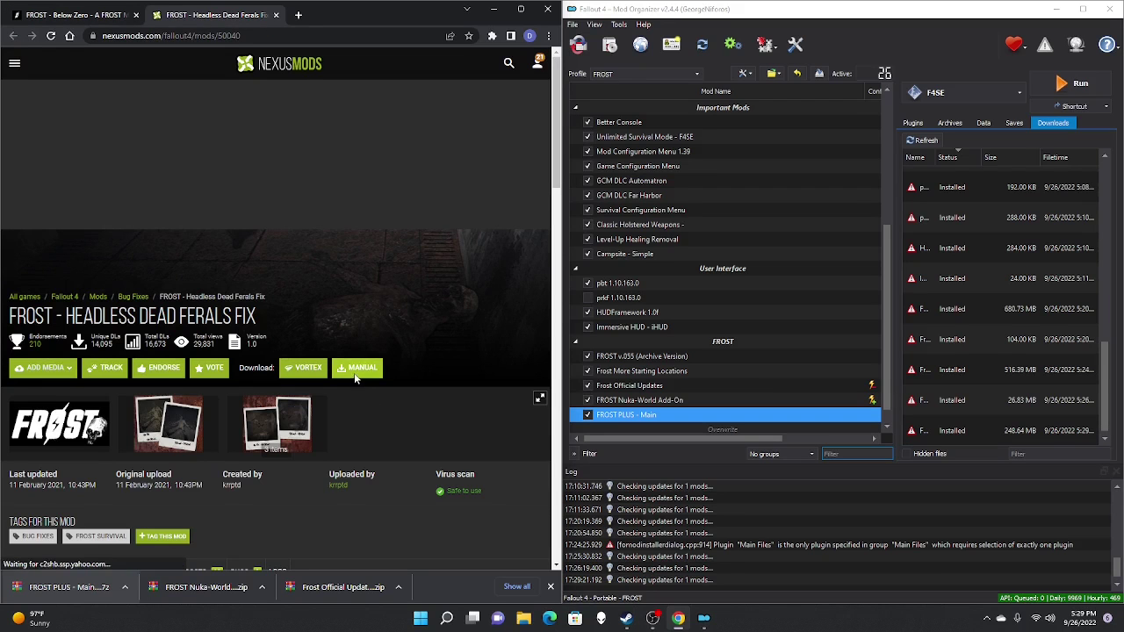
pyautogui.click(355, 373)
pyautogui.click(151, 356)
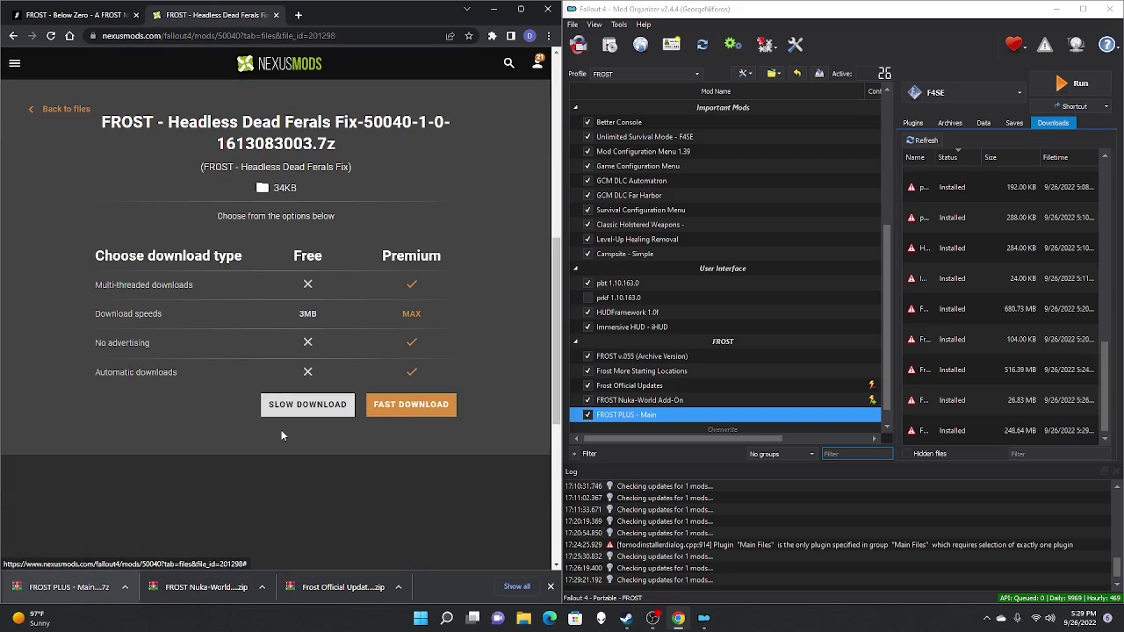
pyautogui.click(289, 406)
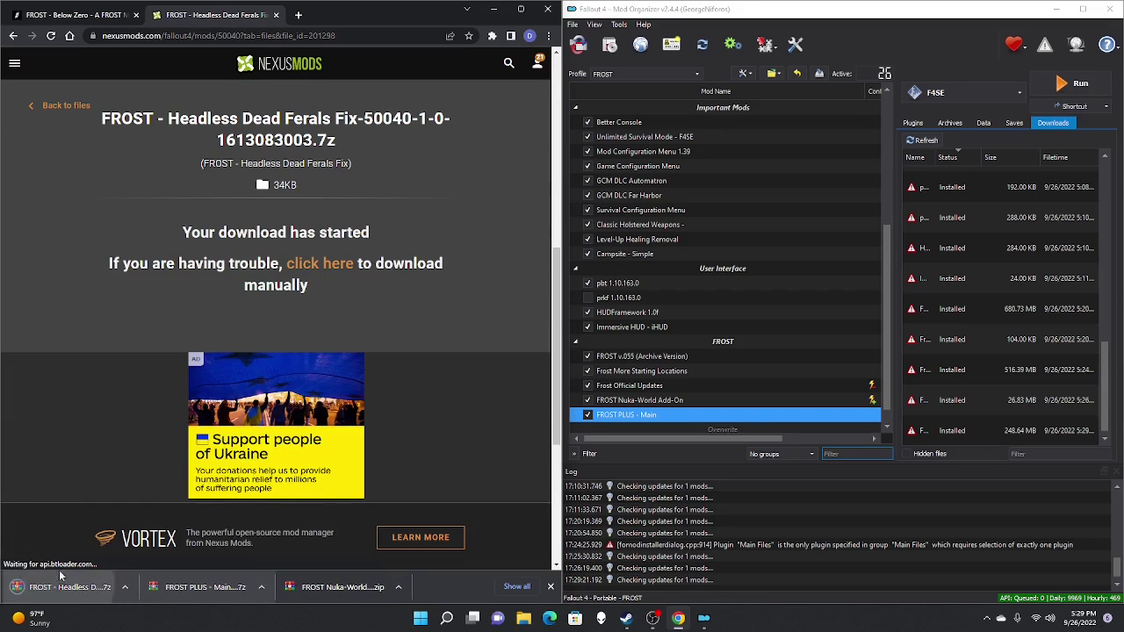
pyautogui.moveTo(53, 587); pyautogui.dragTo(986, 344)
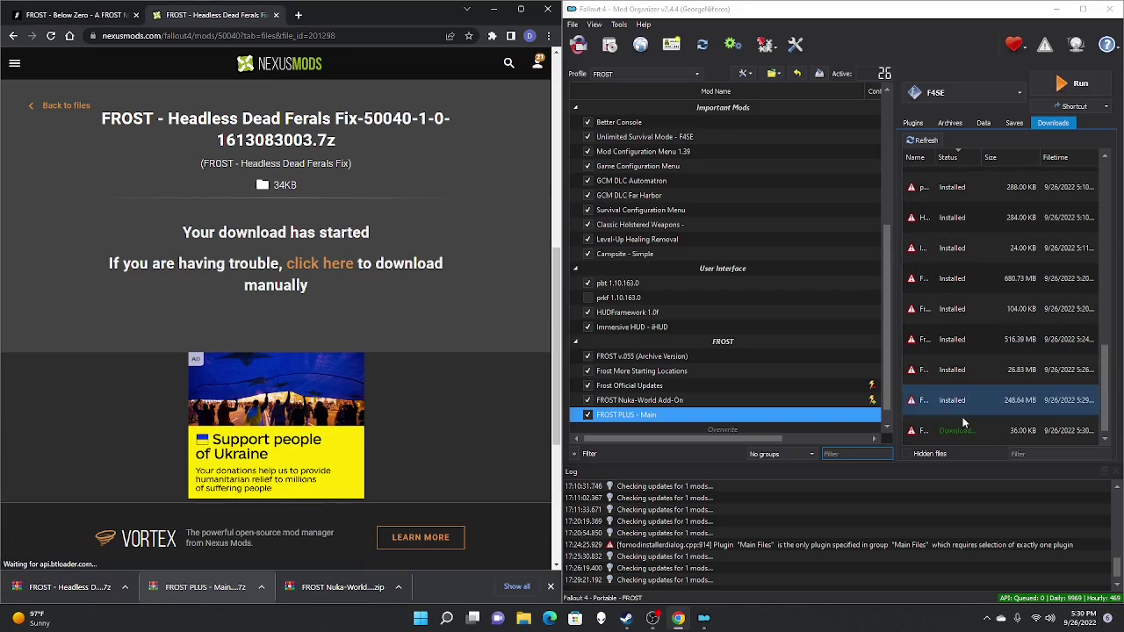
# Install FROST - Headless Dead Ferals Fix under its default name, enable it, and go back to the Below Zero guide
pyautogui.doubleClick(961, 429)
pyautogui.click(910, 321)
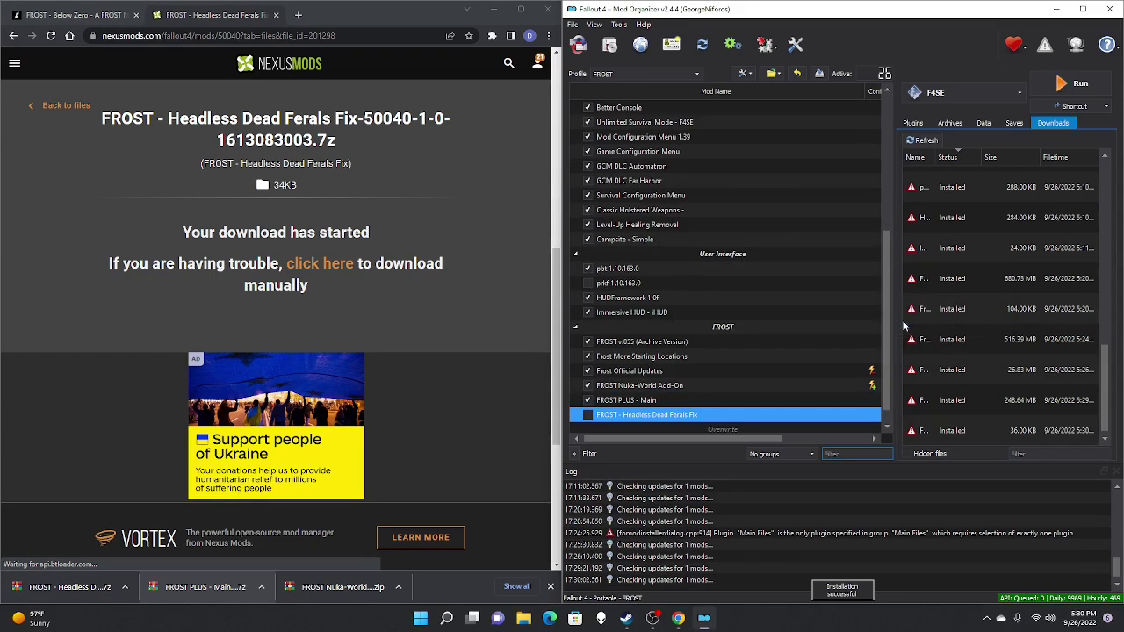
pyautogui.click(587, 414)
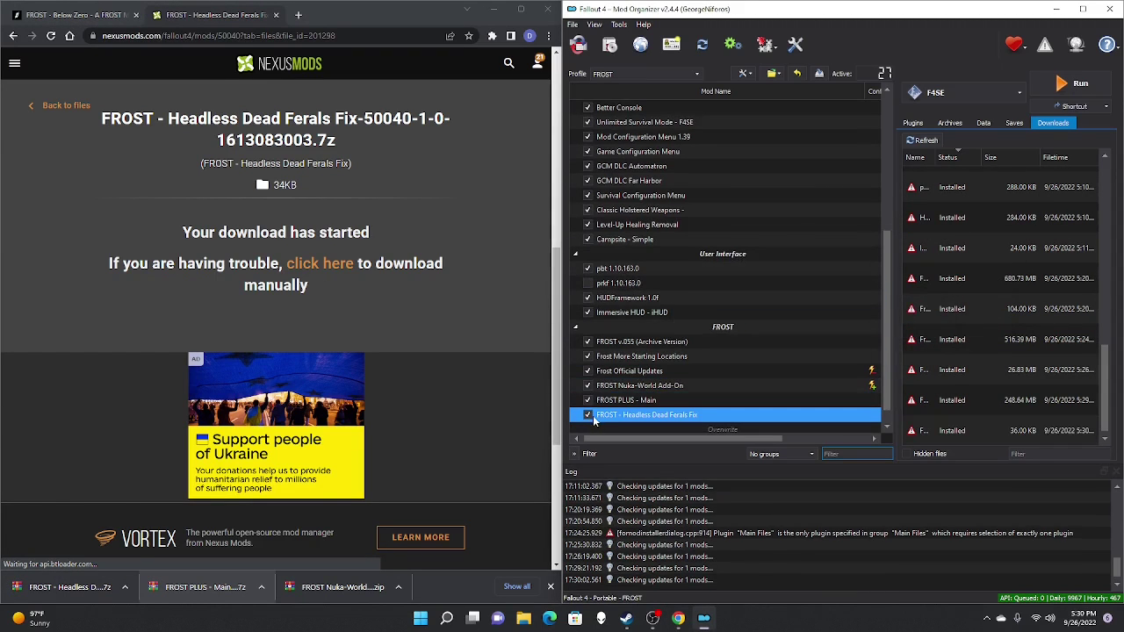
pyautogui.click(75, 15)
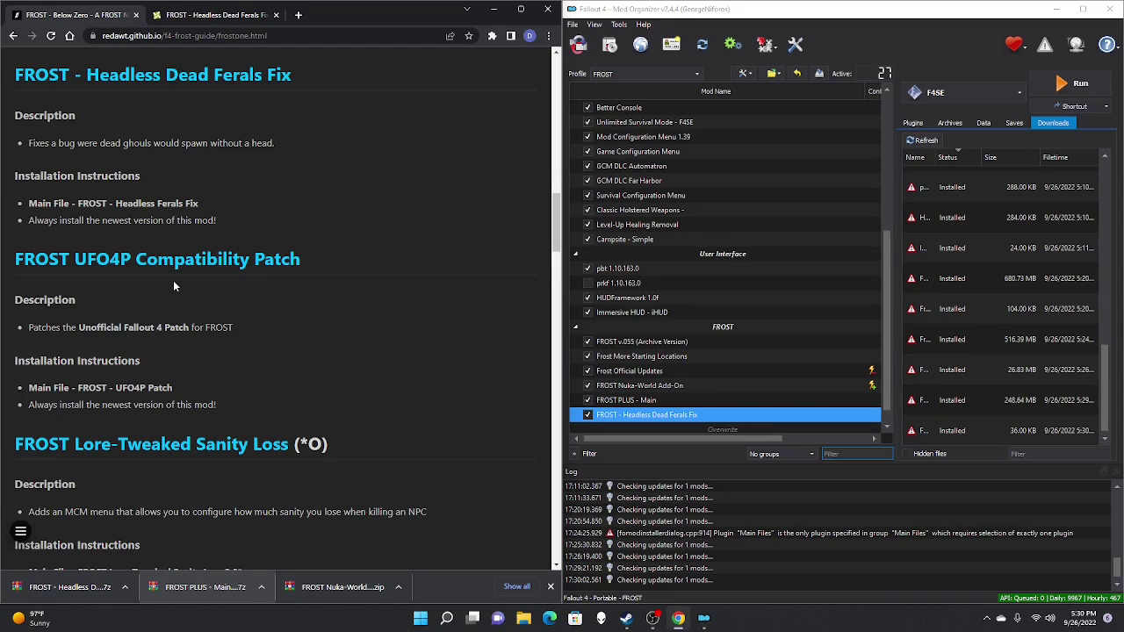
# Download the FROST - UFO4P Patch 1.5 main file from the guide's link using the slow download and add it to Mod Organizer's downloads
pyautogui.click(174, 263)
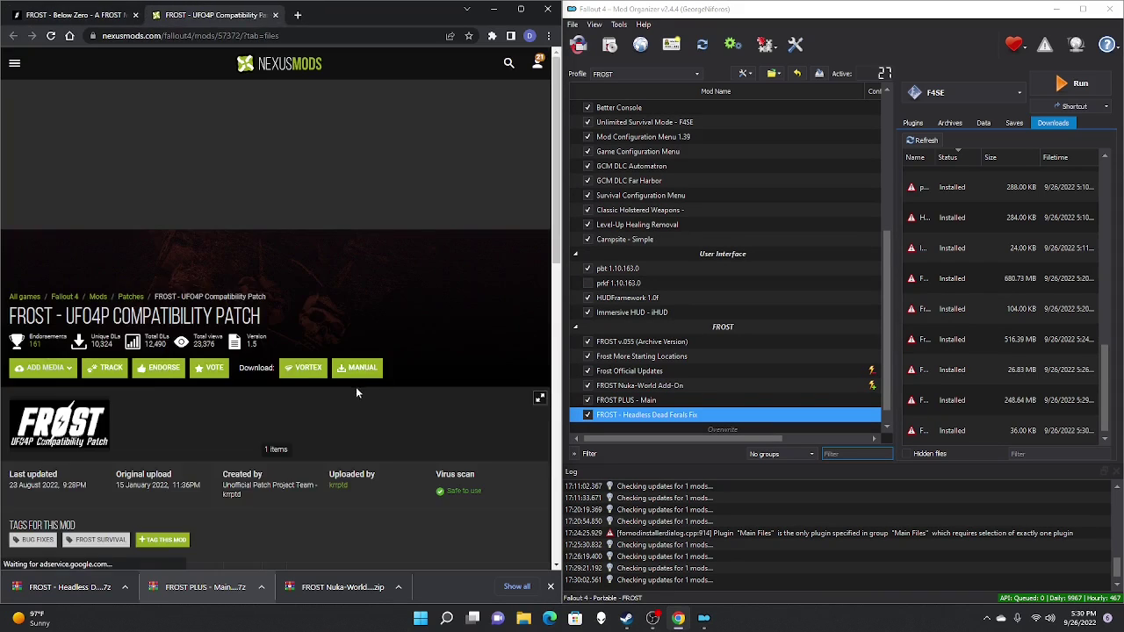
pyautogui.click(359, 370)
pyautogui.click(146, 426)
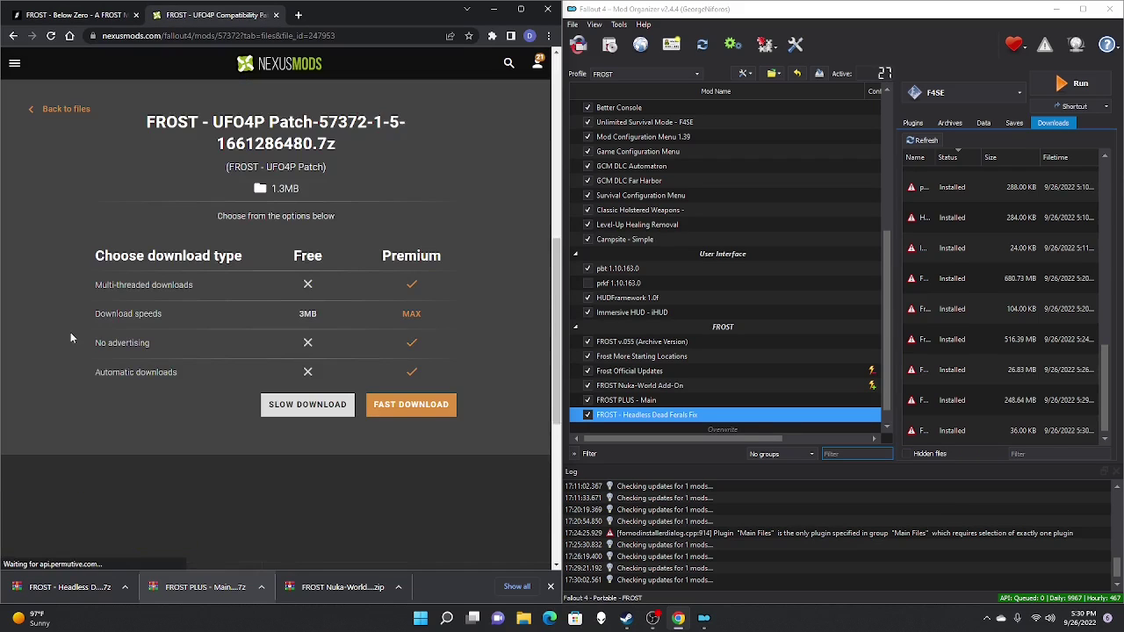
pyautogui.click(311, 406)
pyautogui.moveTo(53, 594); pyautogui.dragTo(1003, 424)
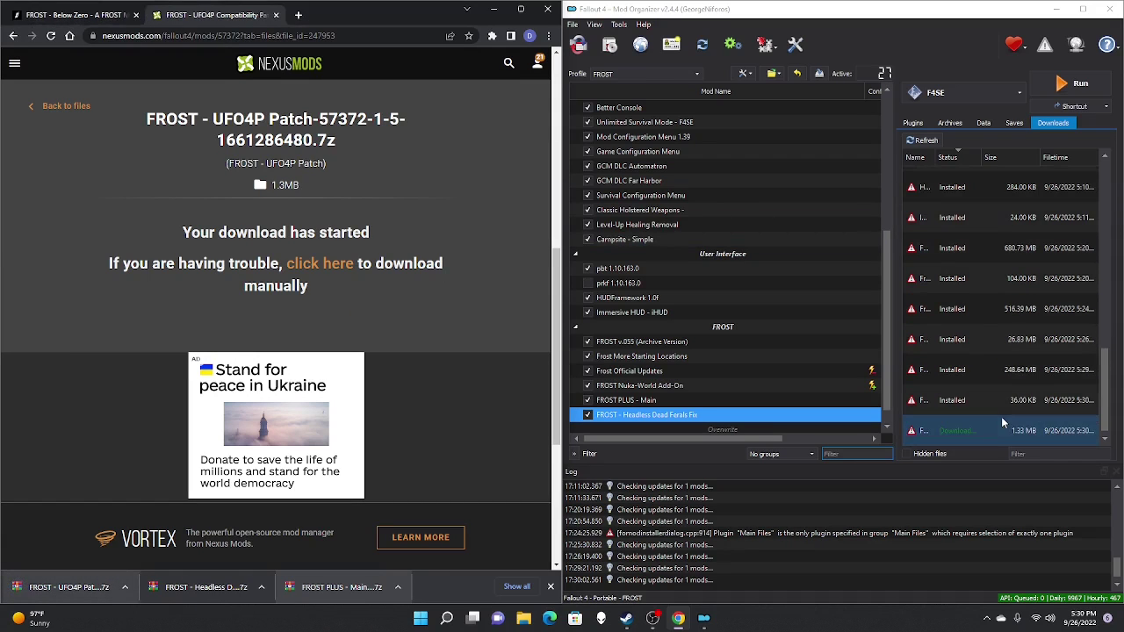
# Install FROST - UFO4P Patch under its default name, enable it, and close its Nexus Mods page to return to the guide
pyautogui.doubleClick(1004, 428)
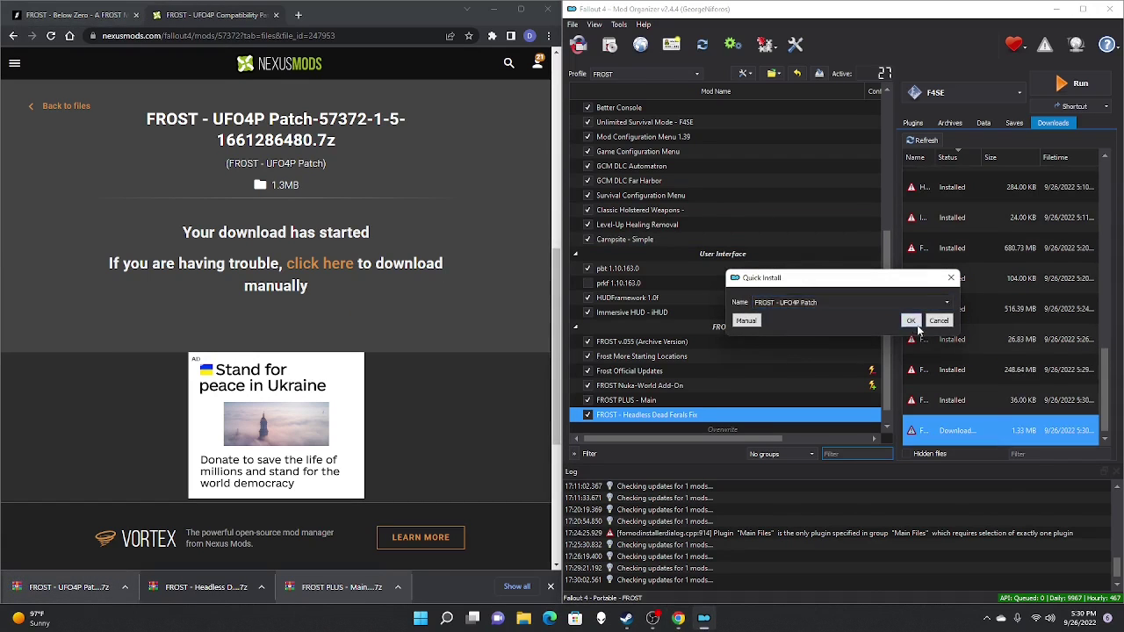
pyautogui.click(915, 329)
pyautogui.click(588, 414)
pyautogui.click(276, 15)
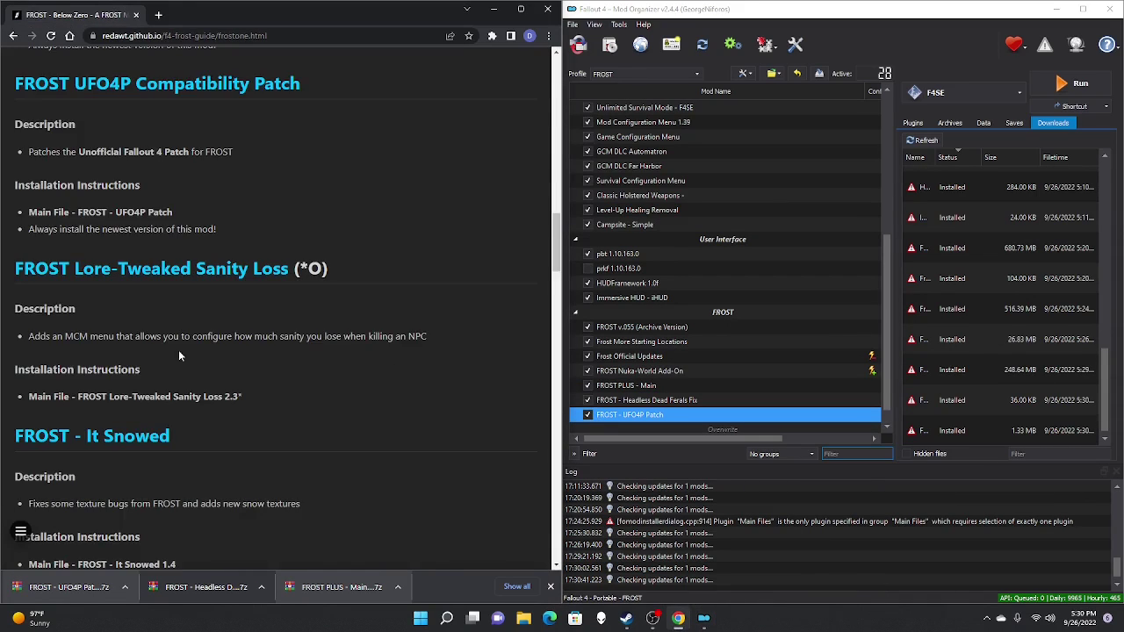
# Download FROST Lore-Tweaked Sanity Loss v2.3 from the guide's link using the slow download and add it to Mod Organizer's downloads
pyautogui.click(123, 284)
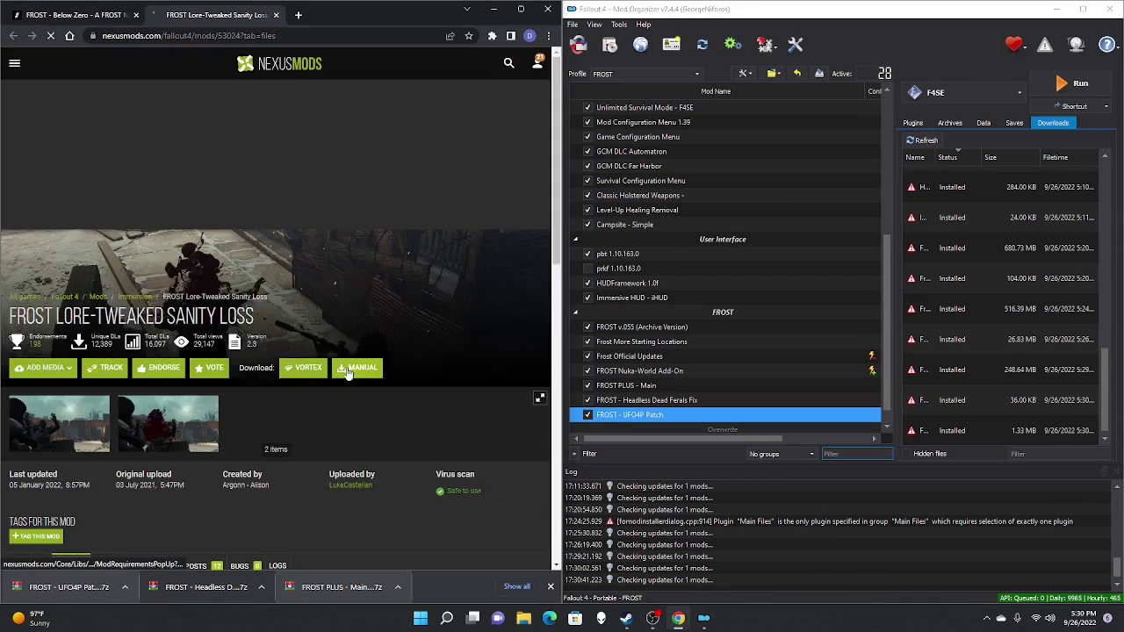
pyautogui.click(348, 370)
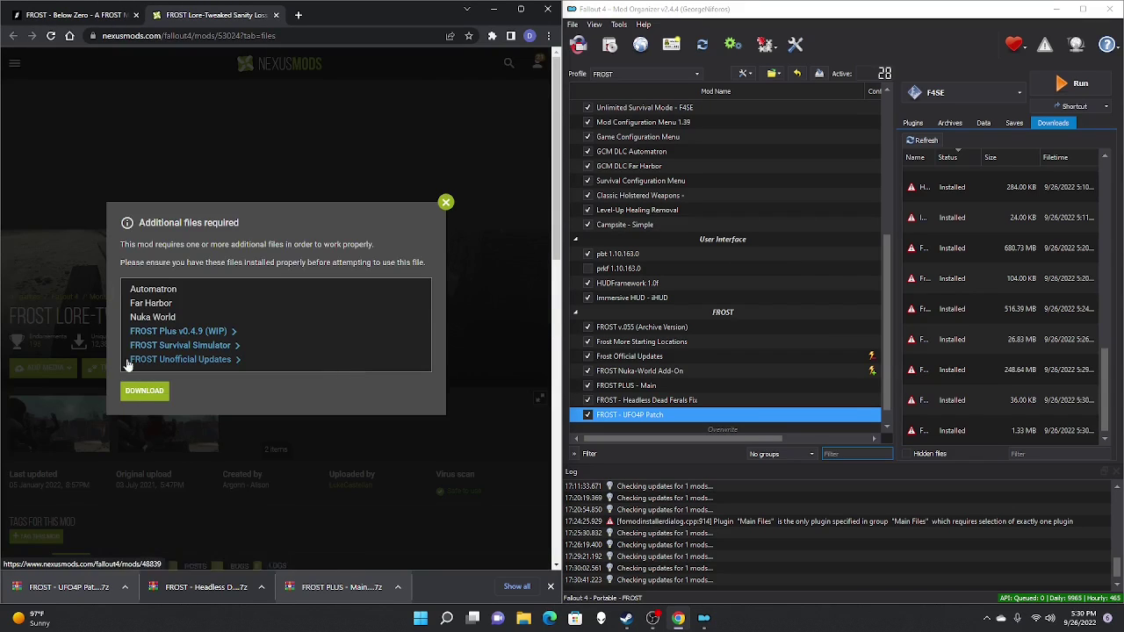
pyautogui.click(140, 390)
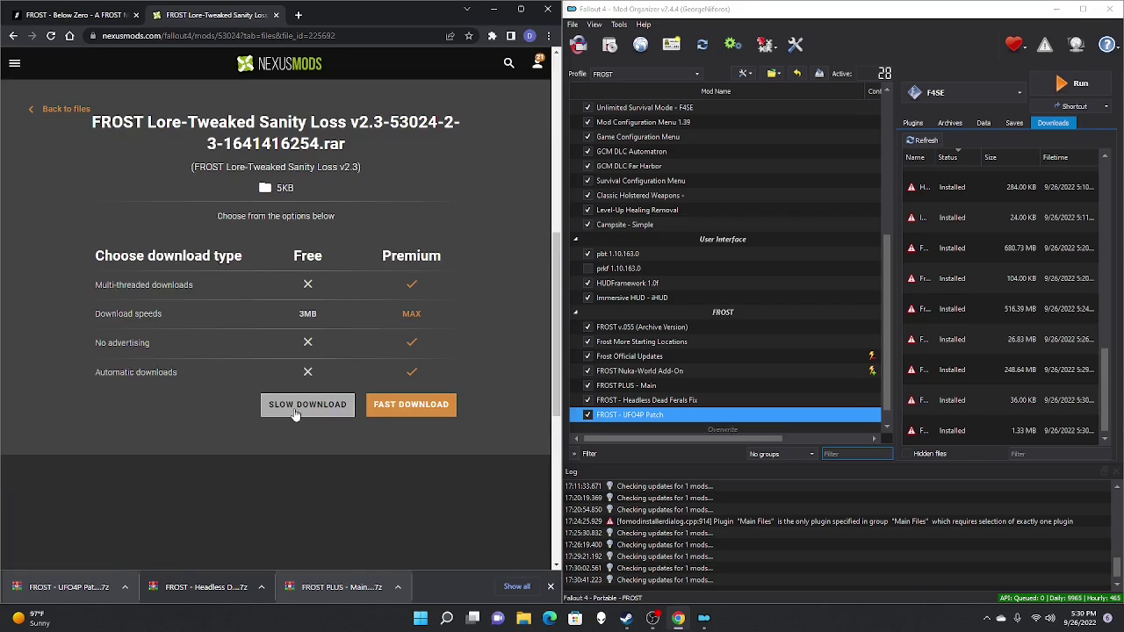
pyautogui.click(296, 414)
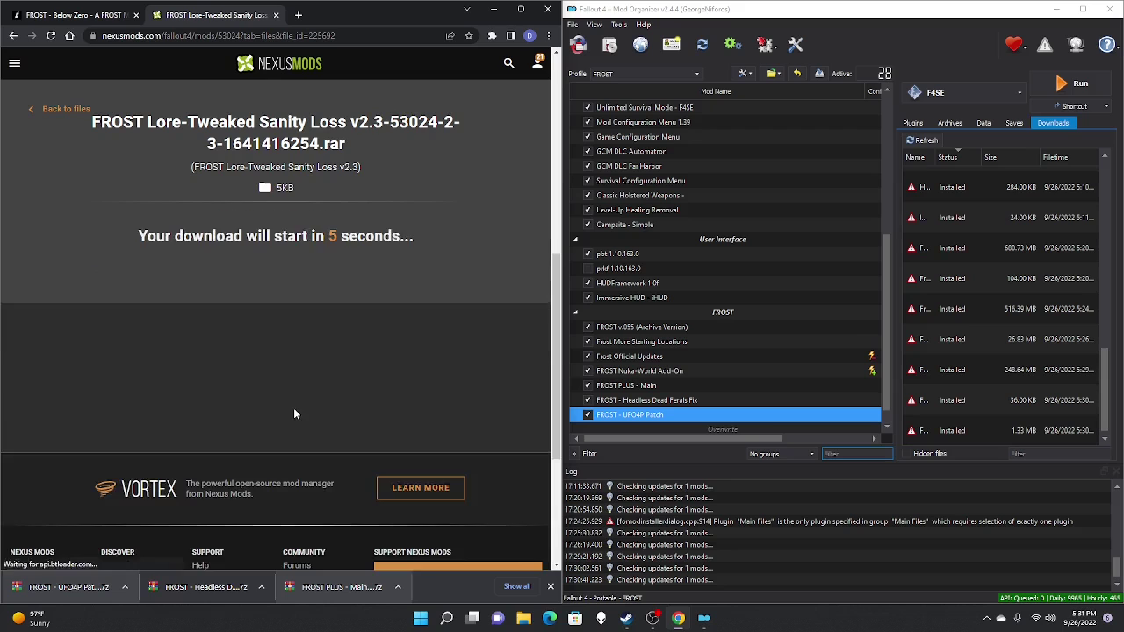
pyautogui.moveTo(555, 373); pyautogui.dragTo(932, 369)
# Install FROST Lore-Tweaked Sanity Loss under its default name, enable it, and return to the Below Zero guide
pyautogui.doubleClick(933, 430)
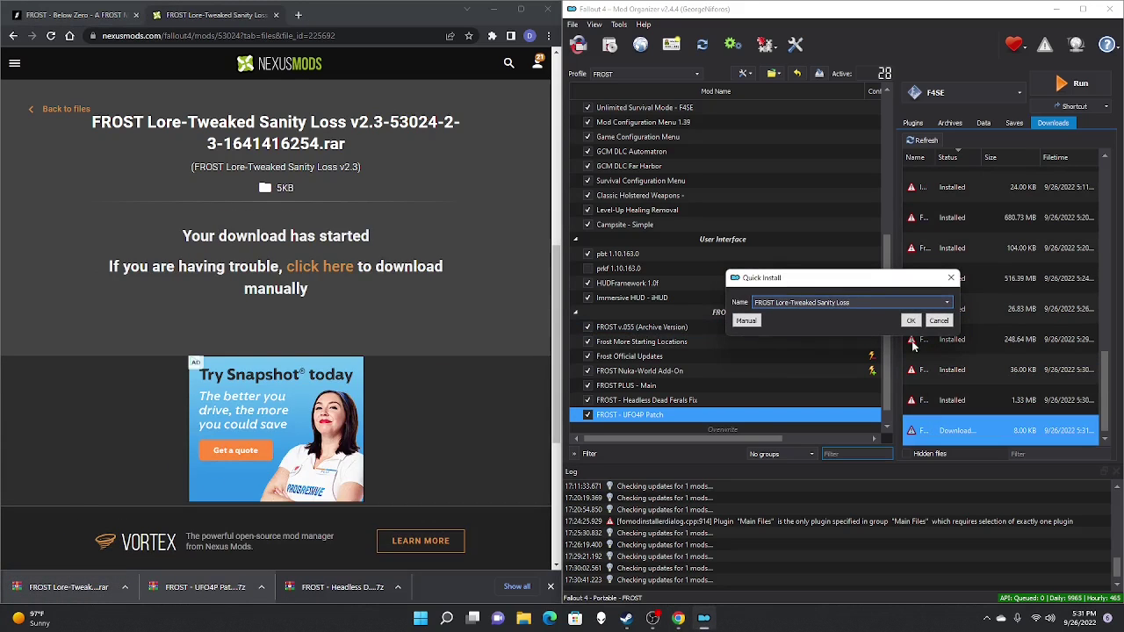
pyautogui.click(910, 320)
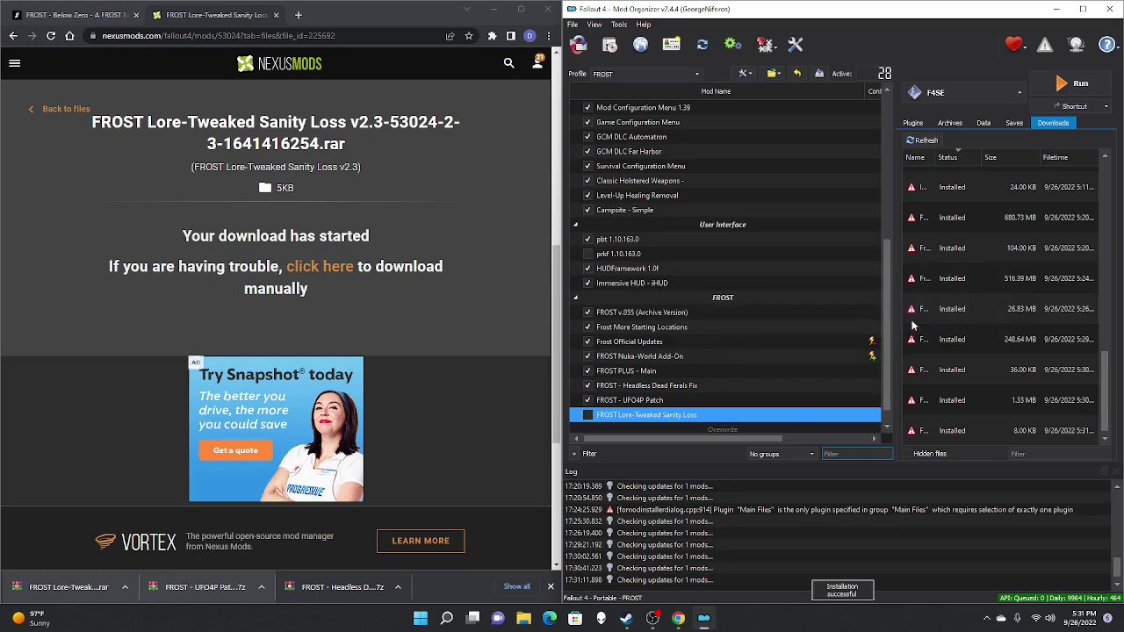
pyautogui.click(587, 416)
pyautogui.hotkey('ctrl', 'w')
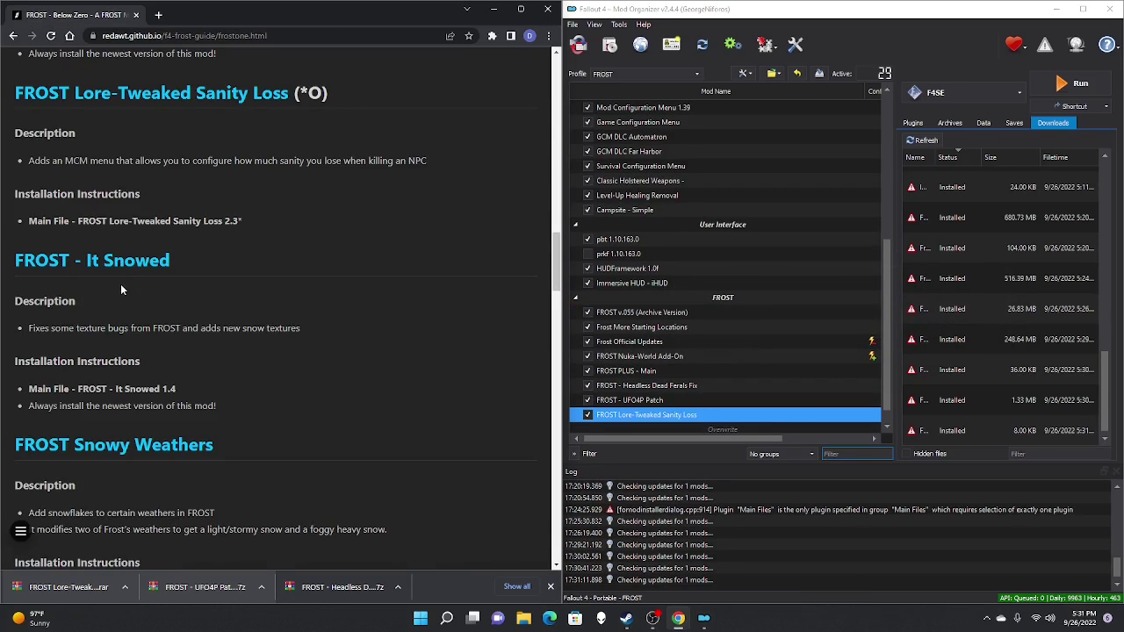
# Download the FROST - It Snowed 1.4 main file from the guide's link using the slow download and add it to Mod Organizer's downloads
pyautogui.click(125, 268)
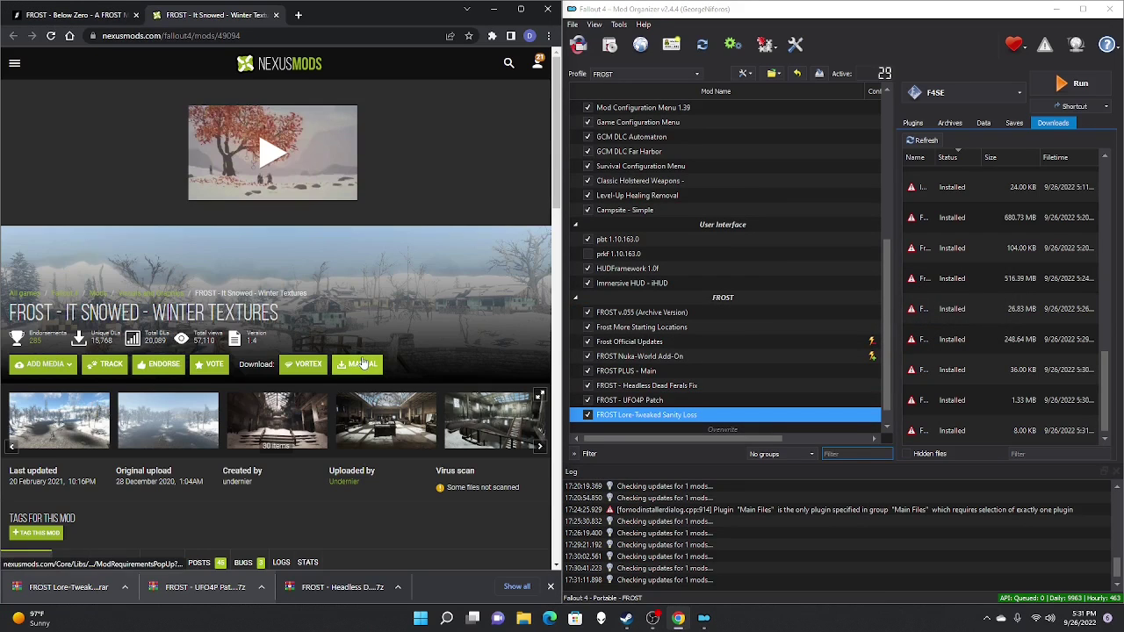
pyautogui.click(362, 362)
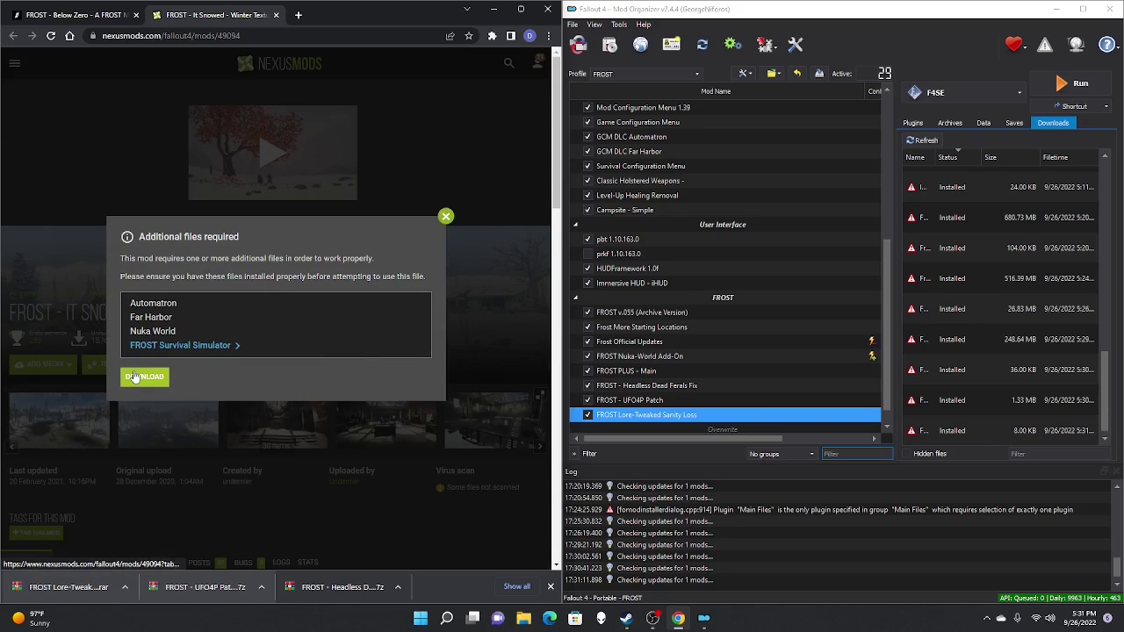
pyautogui.click(136, 376)
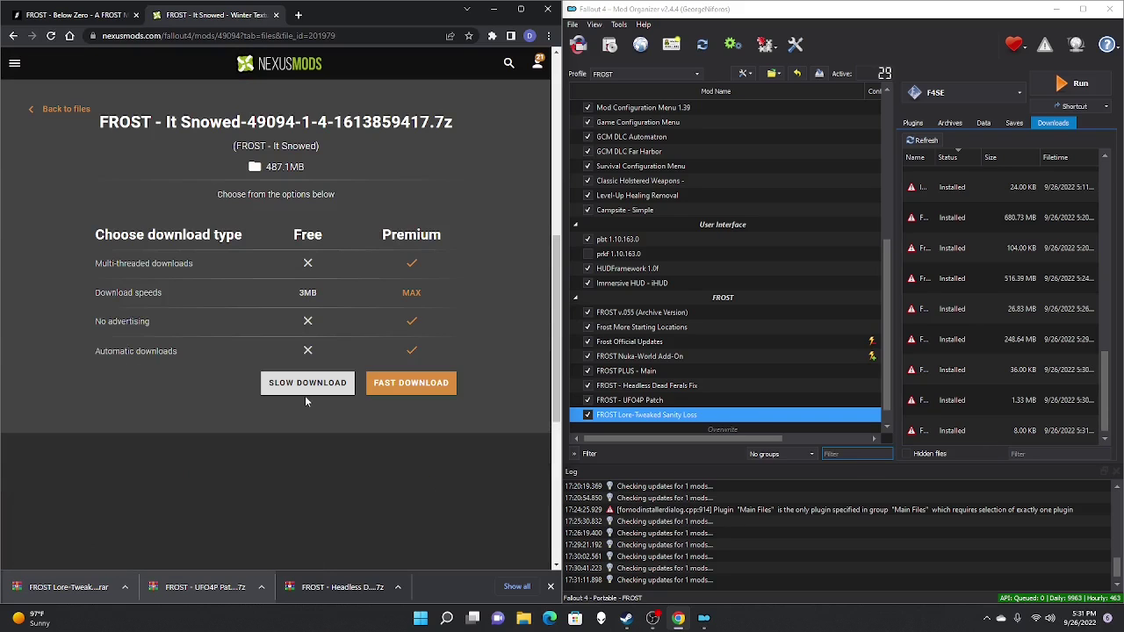
pyautogui.click(305, 400)
pyautogui.rightClick(305, 402)
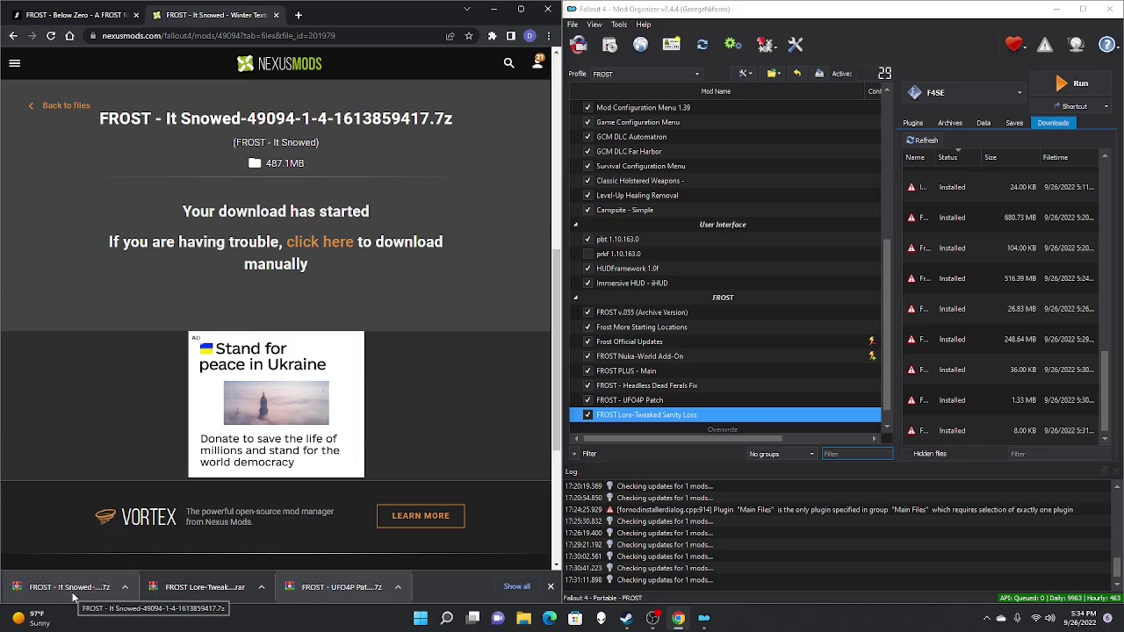
pyautogui.click(1010, 351)
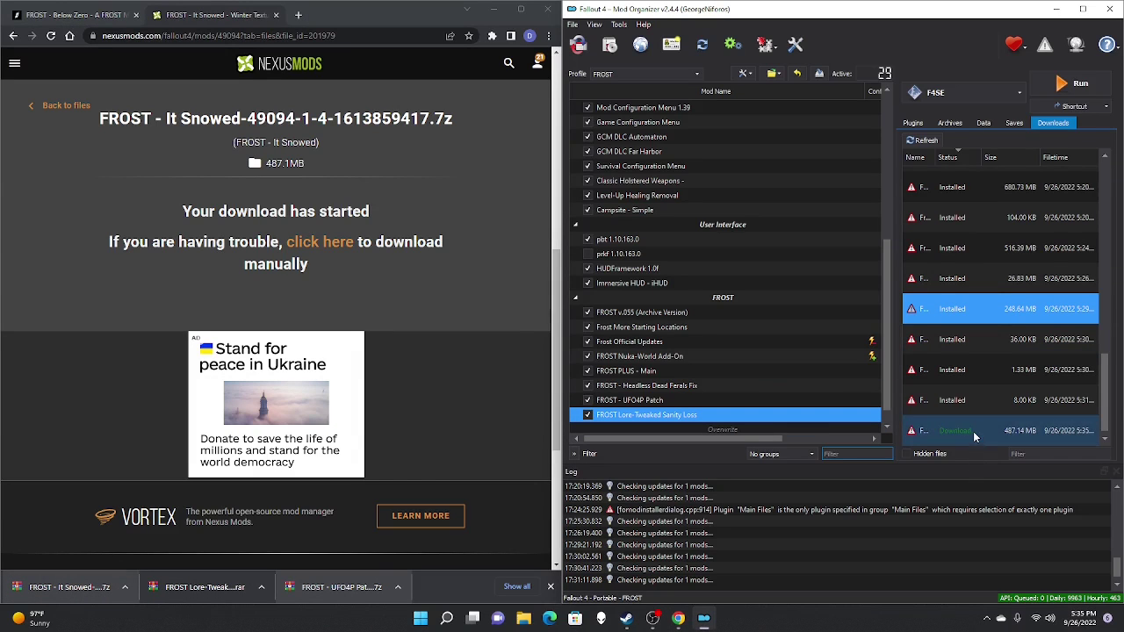
# Install FROST - It Snowed under its default name, enable it in the mod list, and return to the guide
pyautogui.doubleClick(973, 431)
pyautogui.click(910, 321)
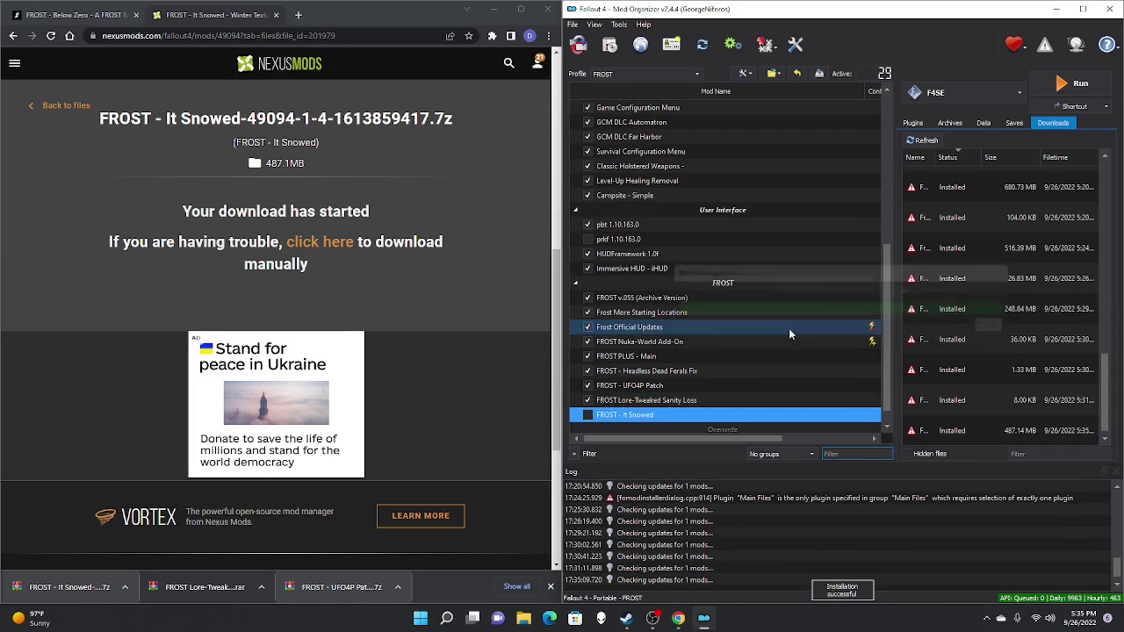
pyautogui.click(589, 415)
pyautogui.hotkey('ctrl', 'w')
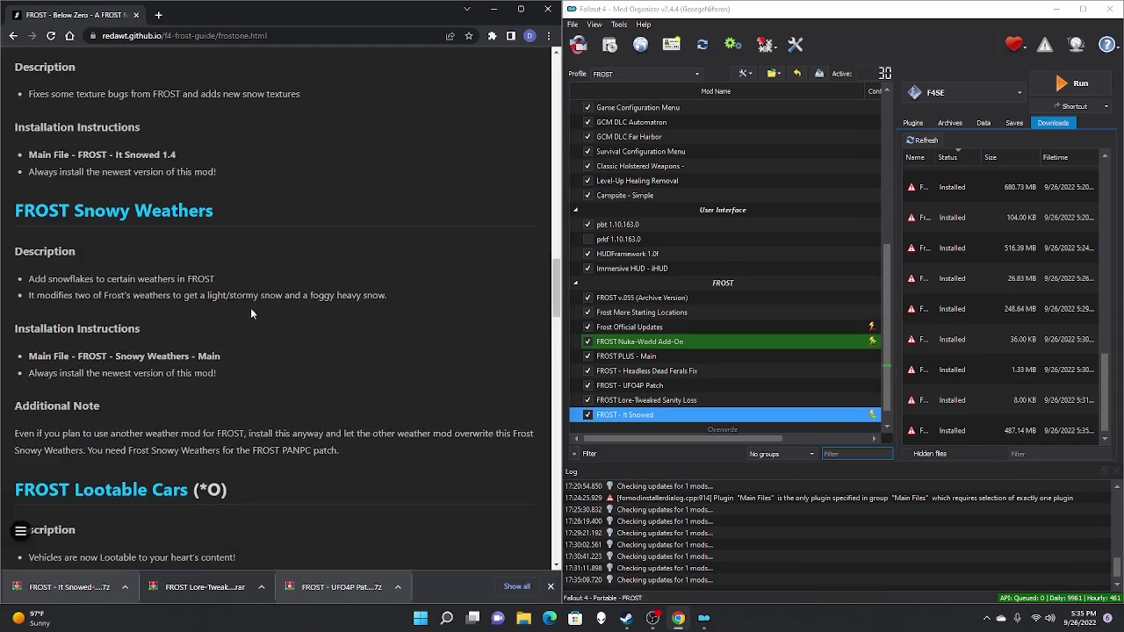
# Download the FROST - Snowy Weathers 1.0 main file from the guide's link using the slow download and add it to Mod Organizer's downloads
pyautogui.click(165, 224)
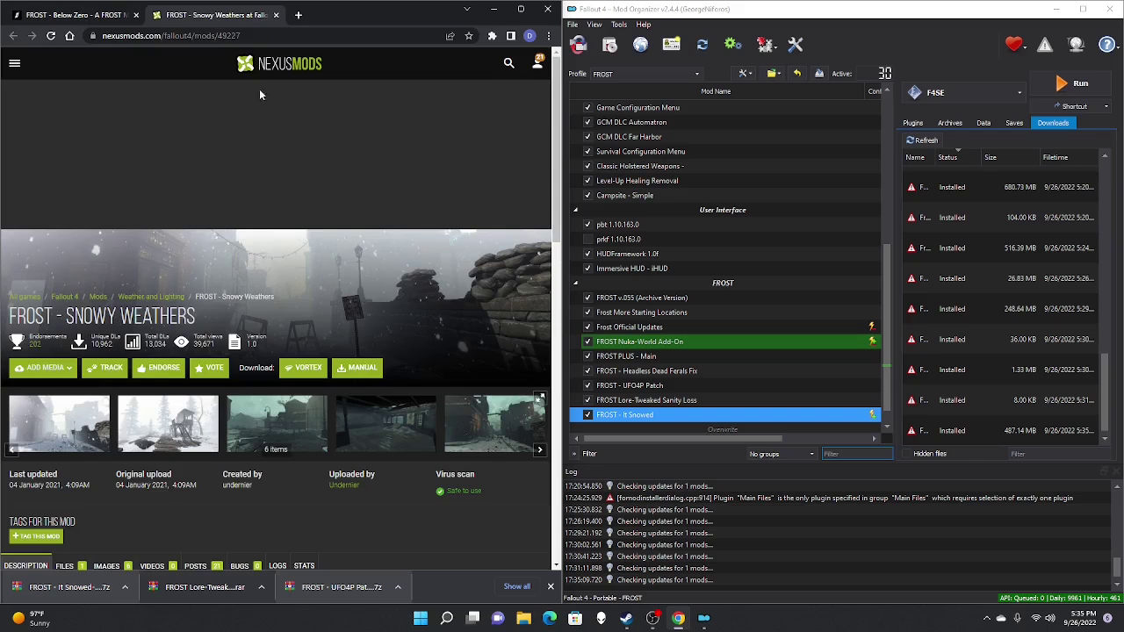
pyautogui.click(373, 369)
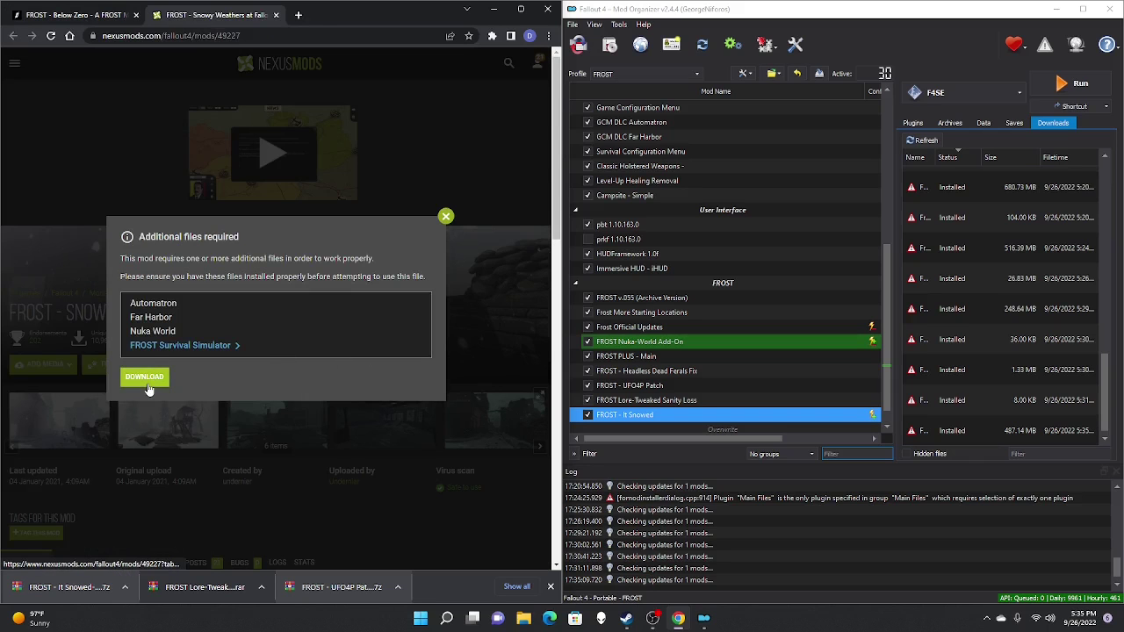
pyautogui.click(146, 380)
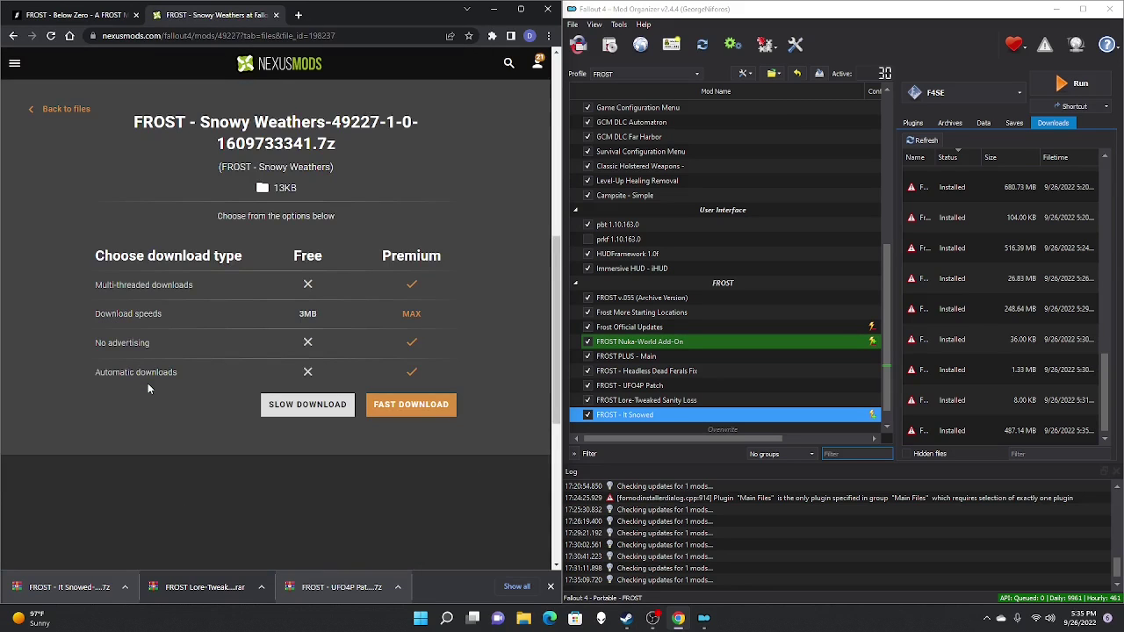
pyautogui.click(287, 410)
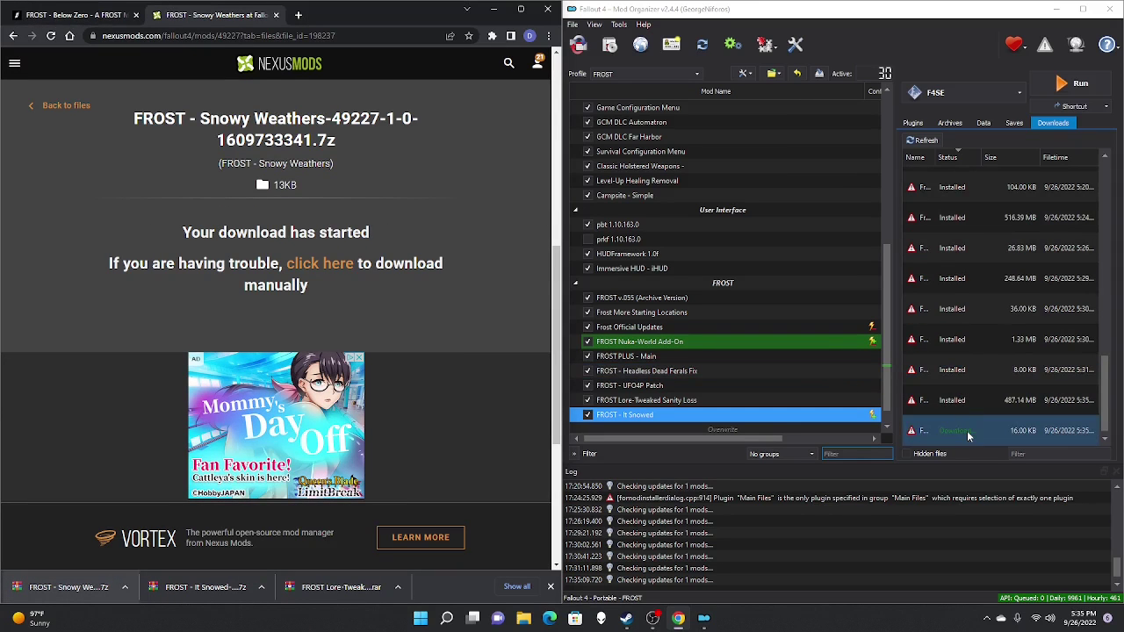
# Install FROST - Snowy Weathers under its default name, enable it, and close its Nexus Mods page to return to the guide
pyautogui.doubleClick(968, 436)
pyautogui.press('Return')
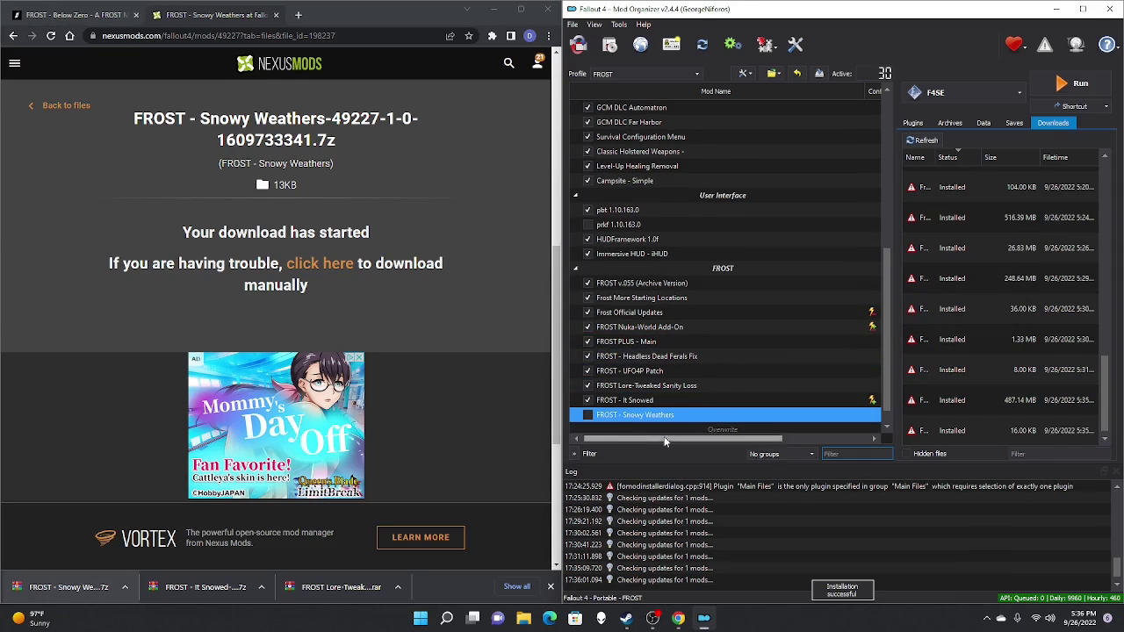
pyautogui.click(591, 418)
pyautogui.click(276, 15)
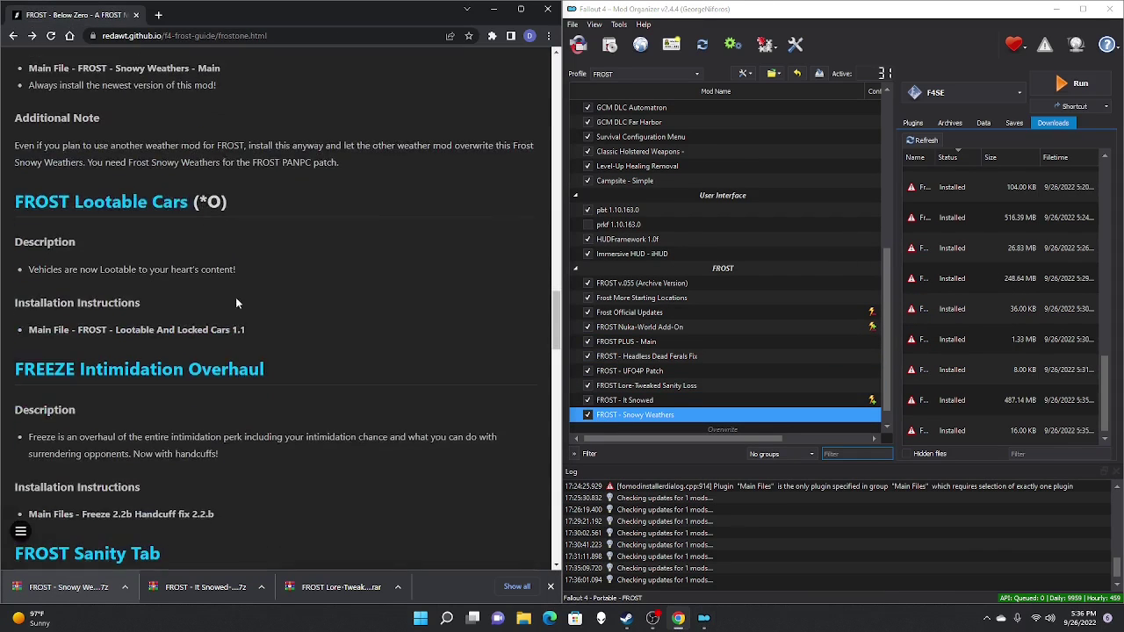
# Download FROST - Lootable And Locked Cars 1.1 from the guide's link using the slow download and add it to Mod Organizer's downloads
pyautogui.click(110, 206)
pyautogui.click(362, 373)
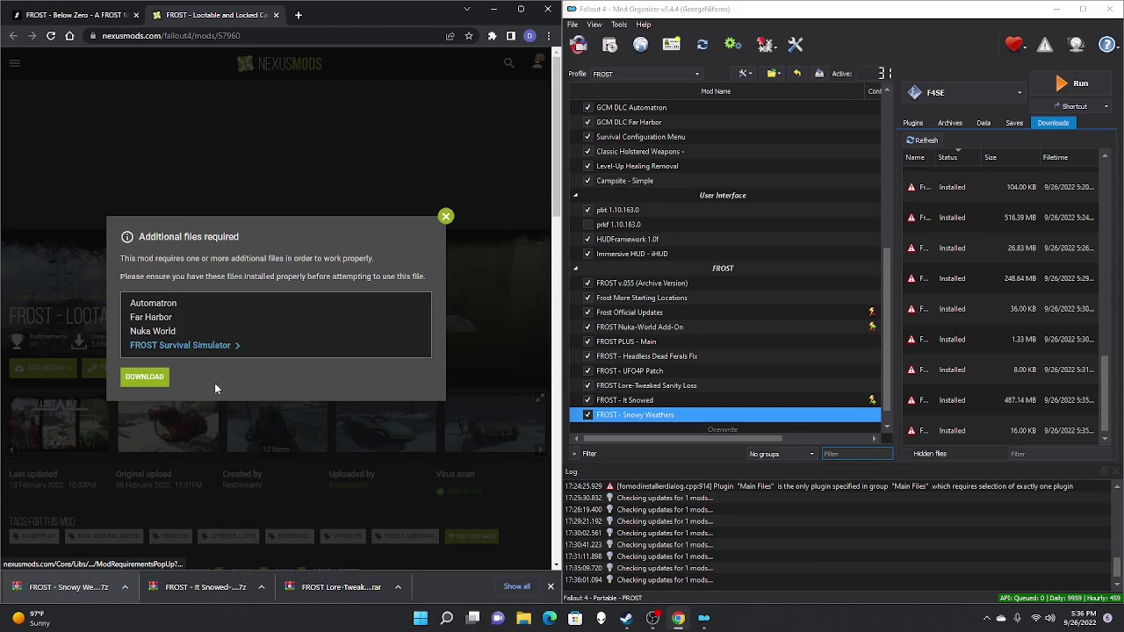
pyautogui.click(154, 377)
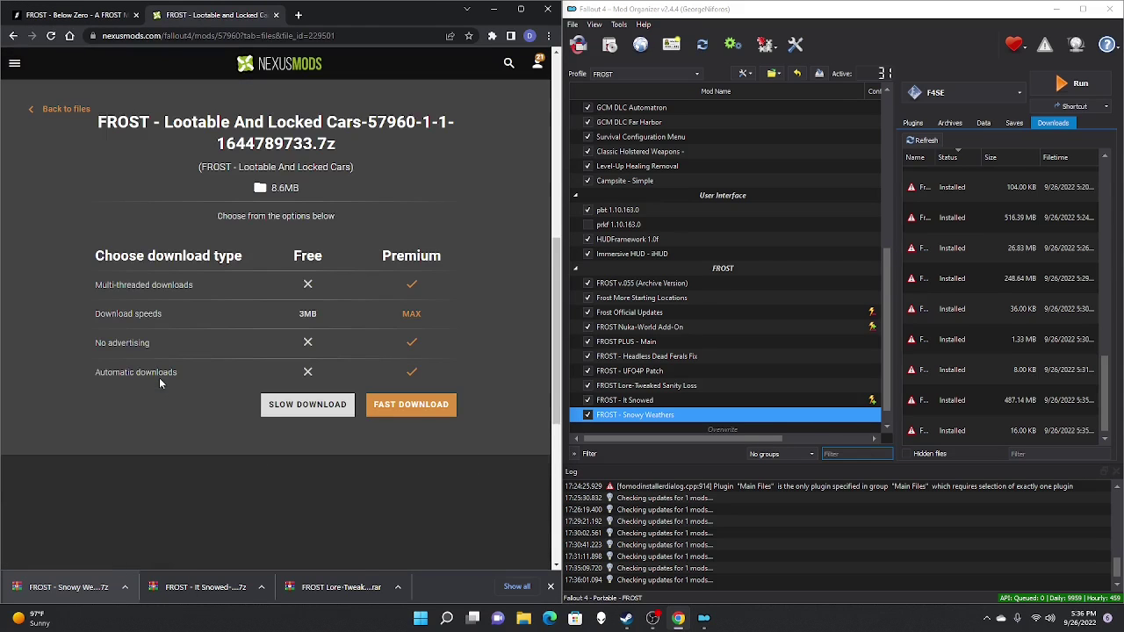
pyautogui.click(297, 404)
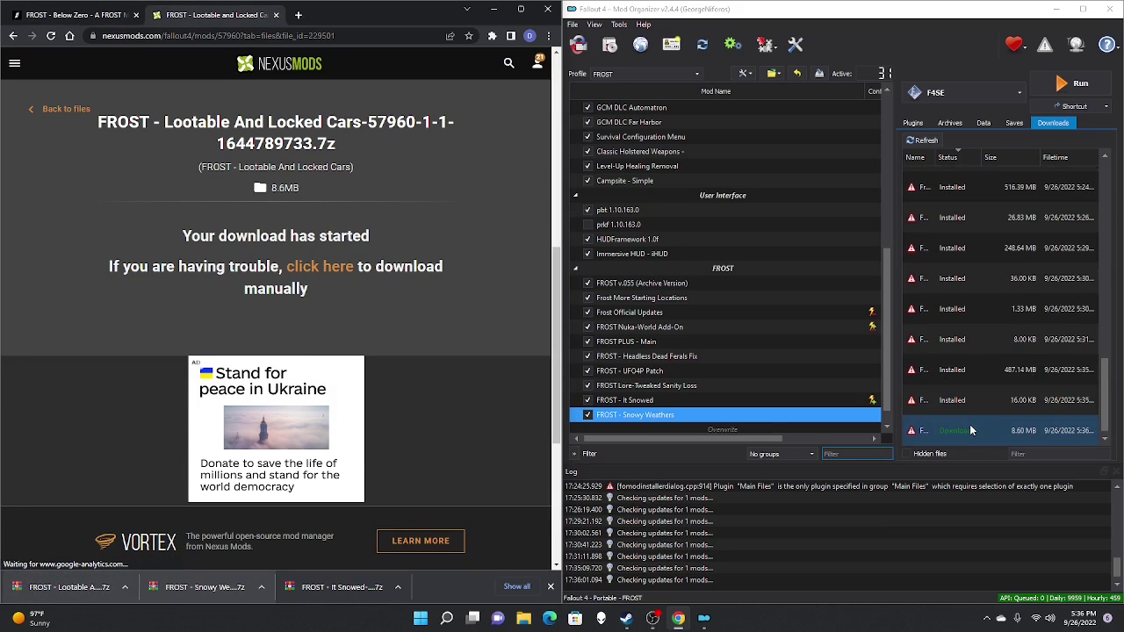
# Install FROST - Lootable Cars with the 3. Realistic loot preset and Unhindered (Vanilla) looting, enable it, and return to the guide
pyautogui.doubleClick(972, 430)
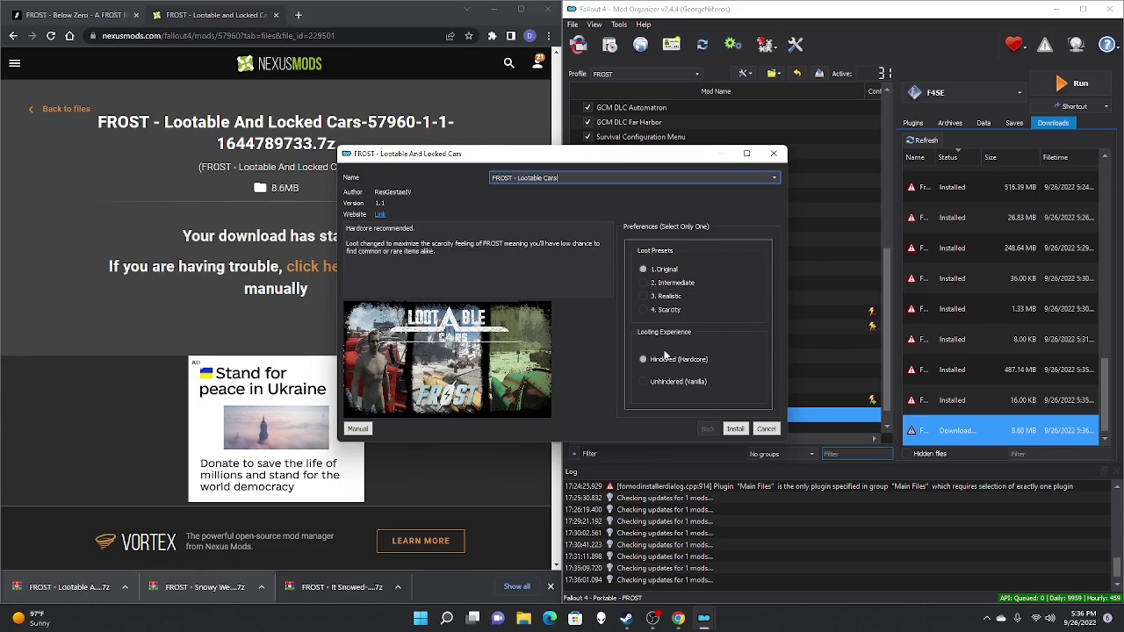
pyautogui.click(648, 297)
pyautogui.click(644, 382)
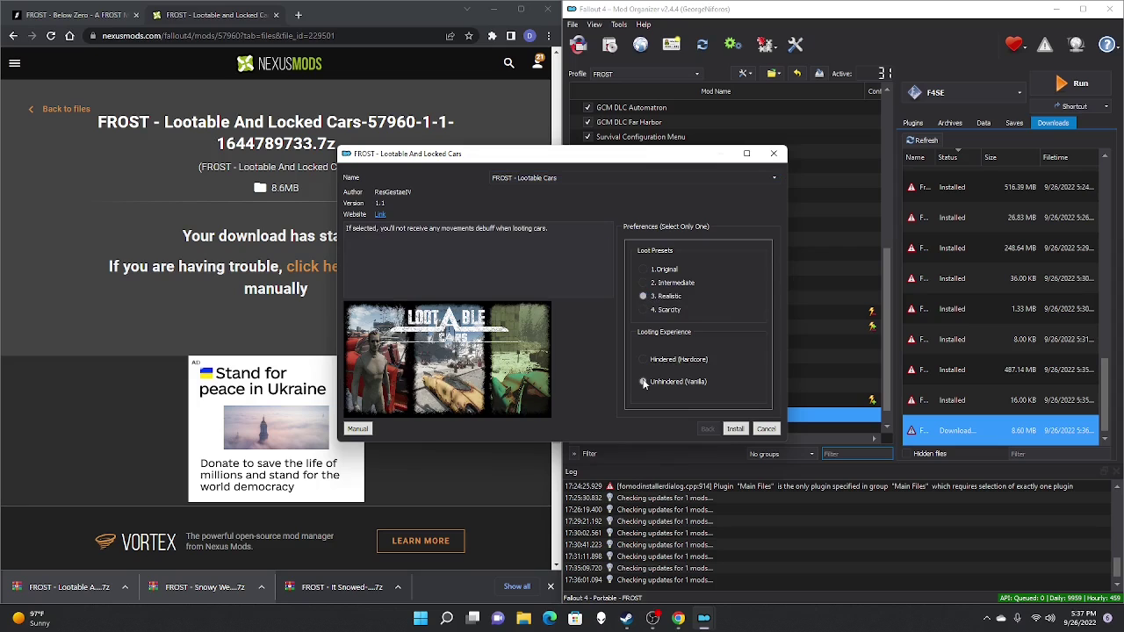
pyautogui.click(736, 429)
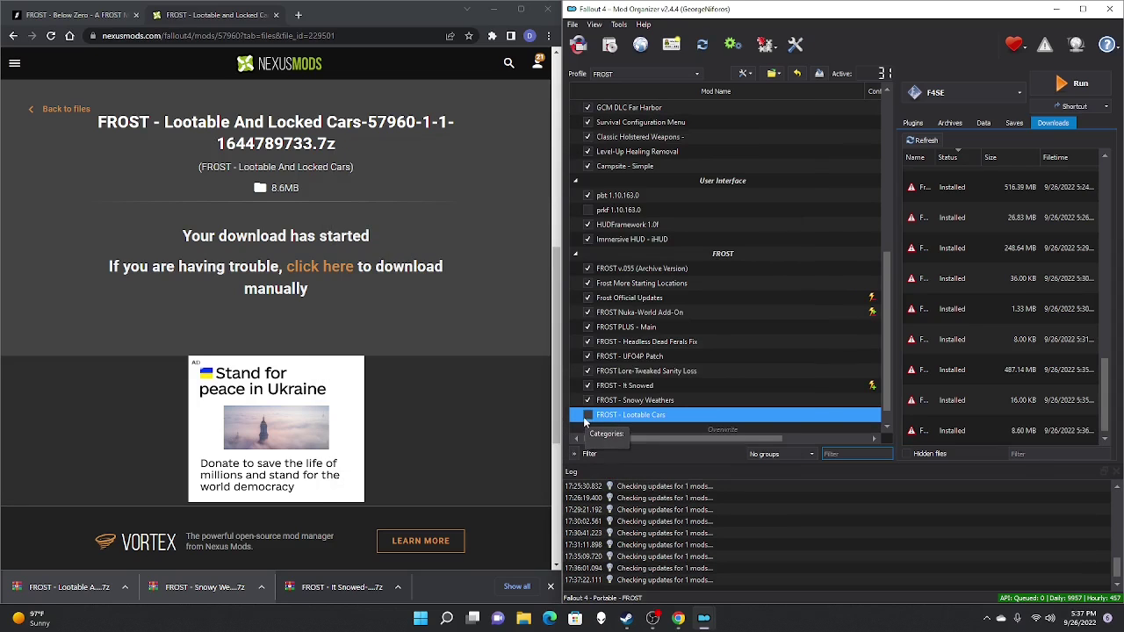
pyautogui.click(587, 415)
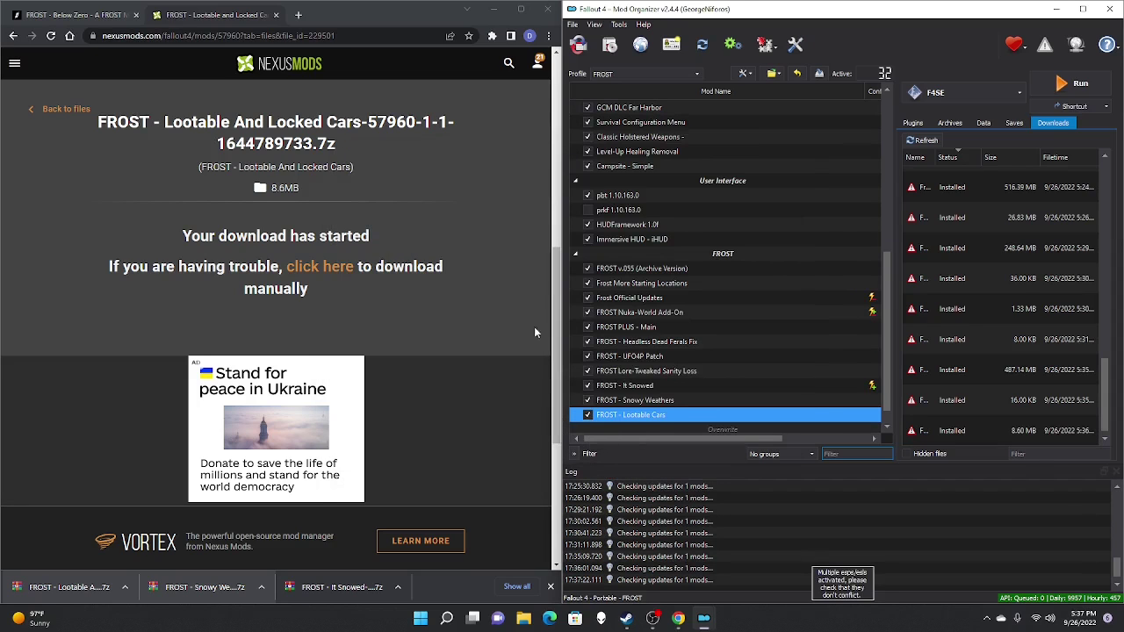
pyautogui.hotkey('ctrl', 'w')
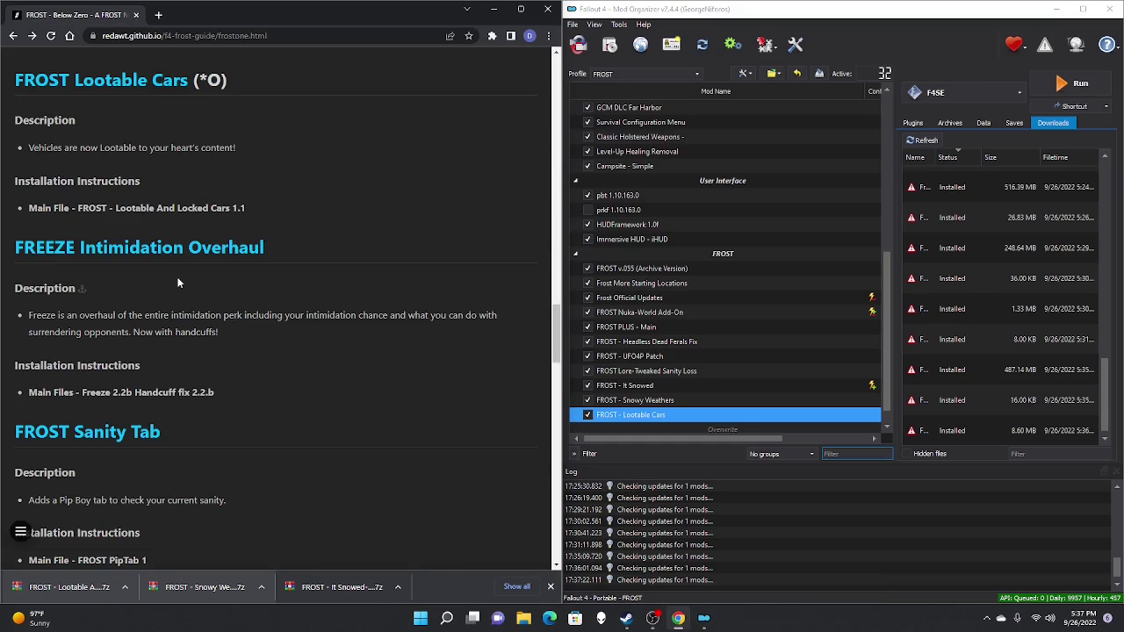
# Download Freeze 2.2b Handcuff fix from the guide's FREEZE Intimidation Overhaul link using the slow download and add it to Mod Organizer's downloads
pyautogui.click(255, 253)
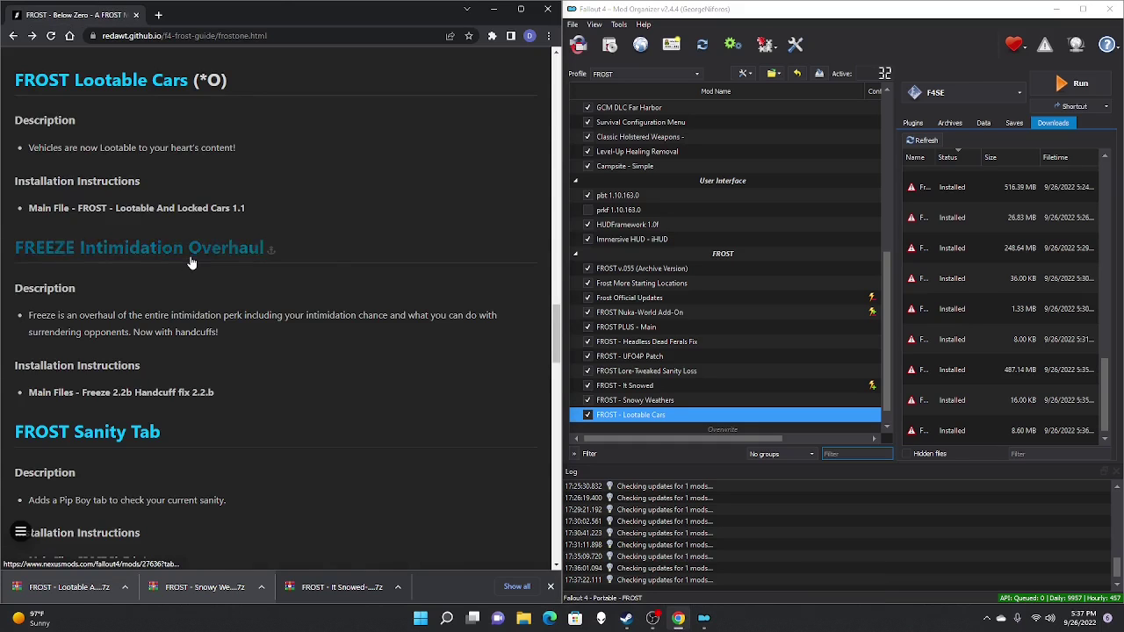
pyautogui.click(359, 372)
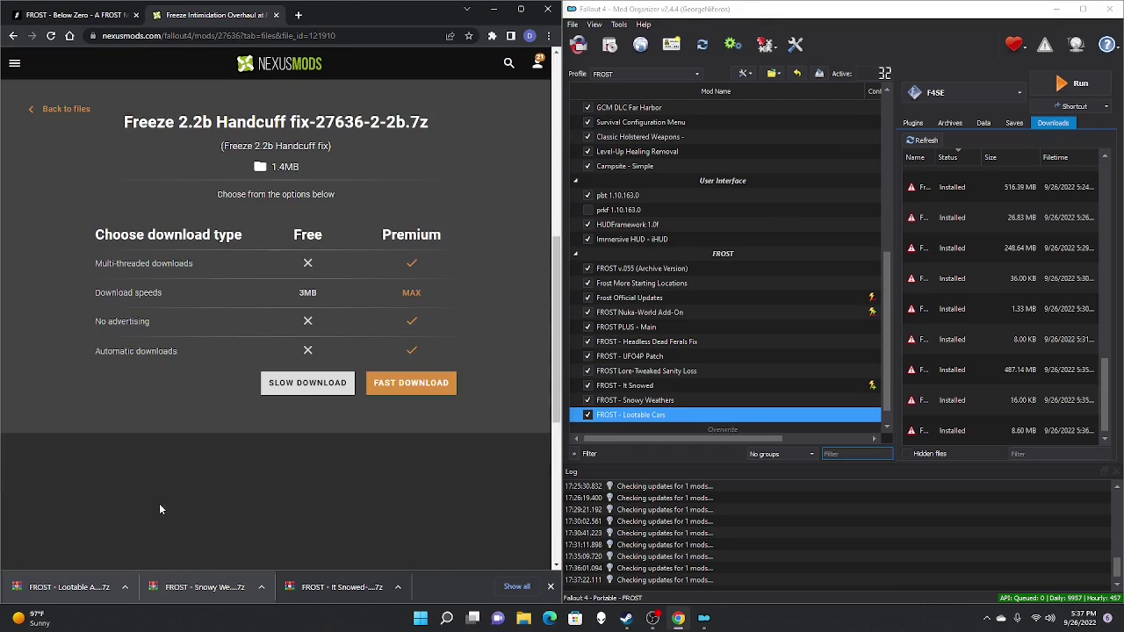
pyautogui.click(307, 384)
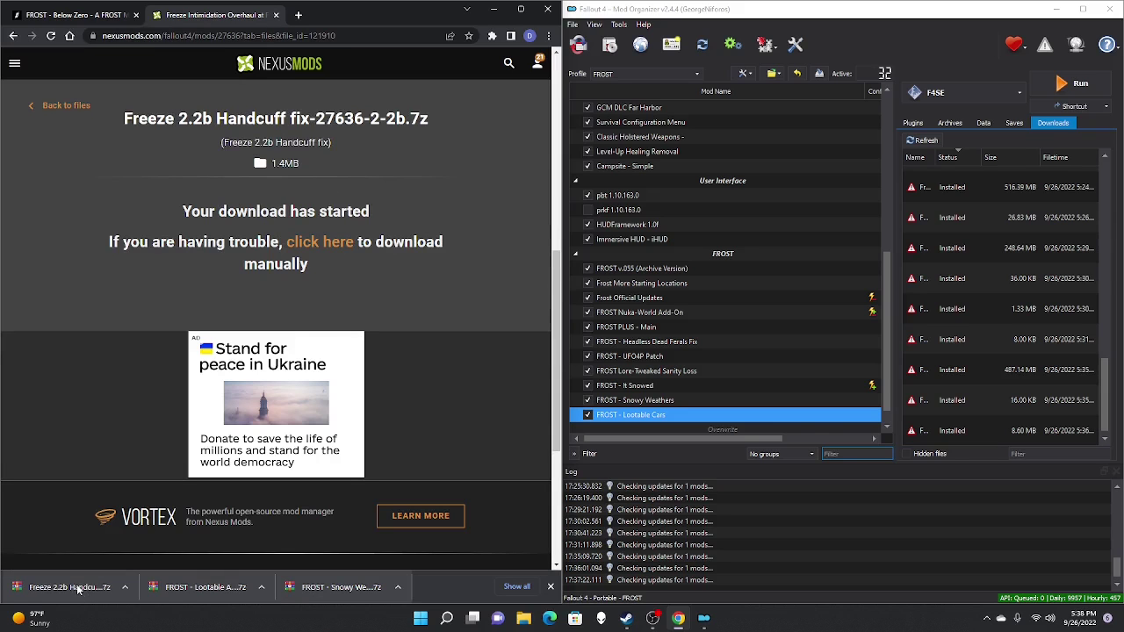
pyautogui.moveTo(77, 590); pyautogui.dragTo(1018, 342)
# Install Freeze 2.2b Handcuff fix under its default name, enable it, and close its Nexus Mods page to return to the guide
pyautogui.doubleClick(995, 425)
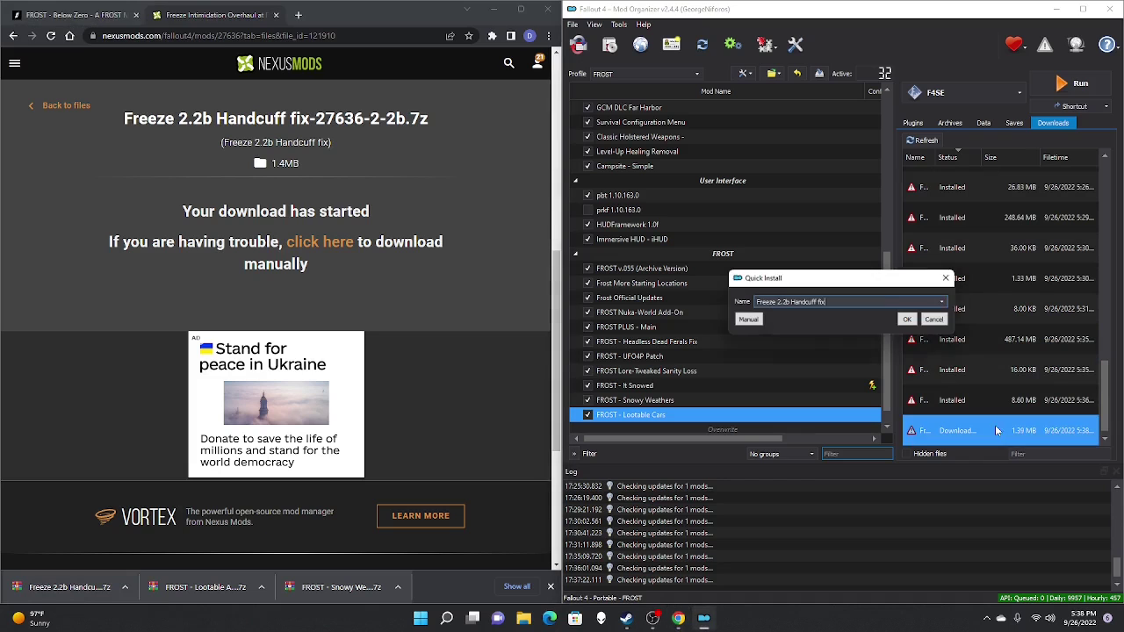
pyautogui.click(911, 320)
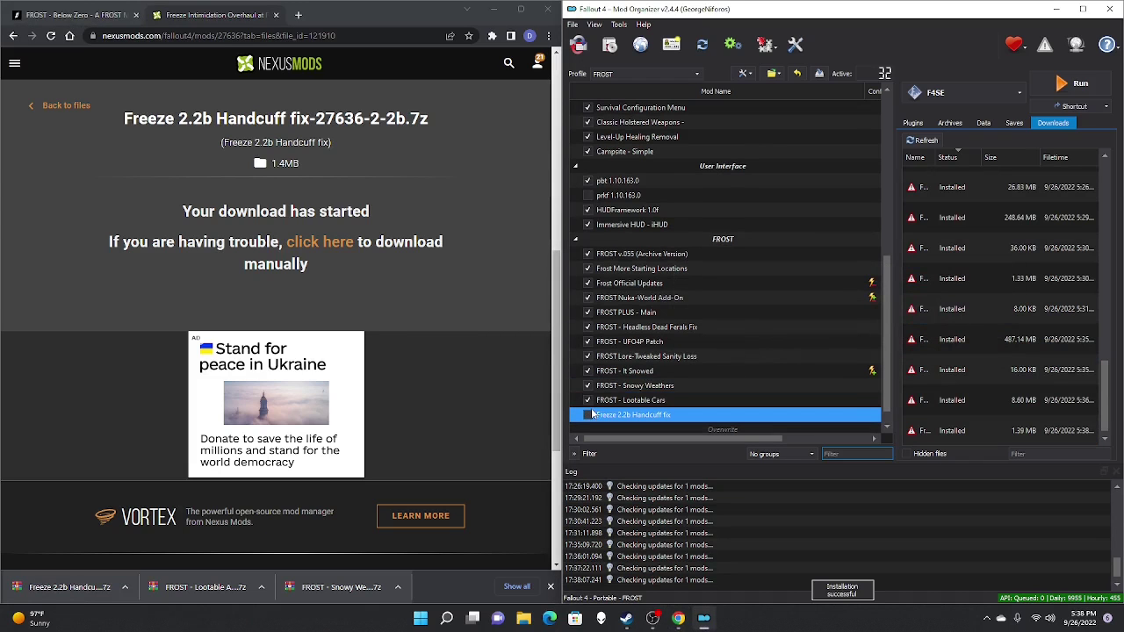
pyautogui.click(588, 414)
pyautogui.click(75, 304)
pyautogui.hotkey('ctrl', 'w')
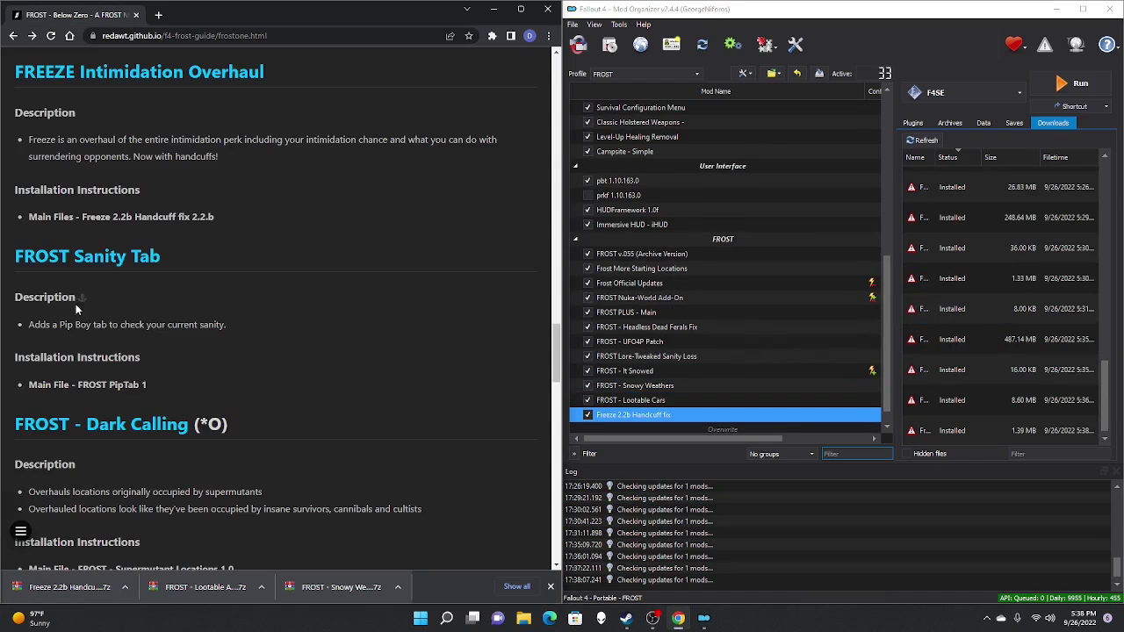
# Download FROST PipTab from the guide's FROST Sanity Tab link using the slow download and add it to Mod Organizer's downloads
pyautogui.click(106, 268)
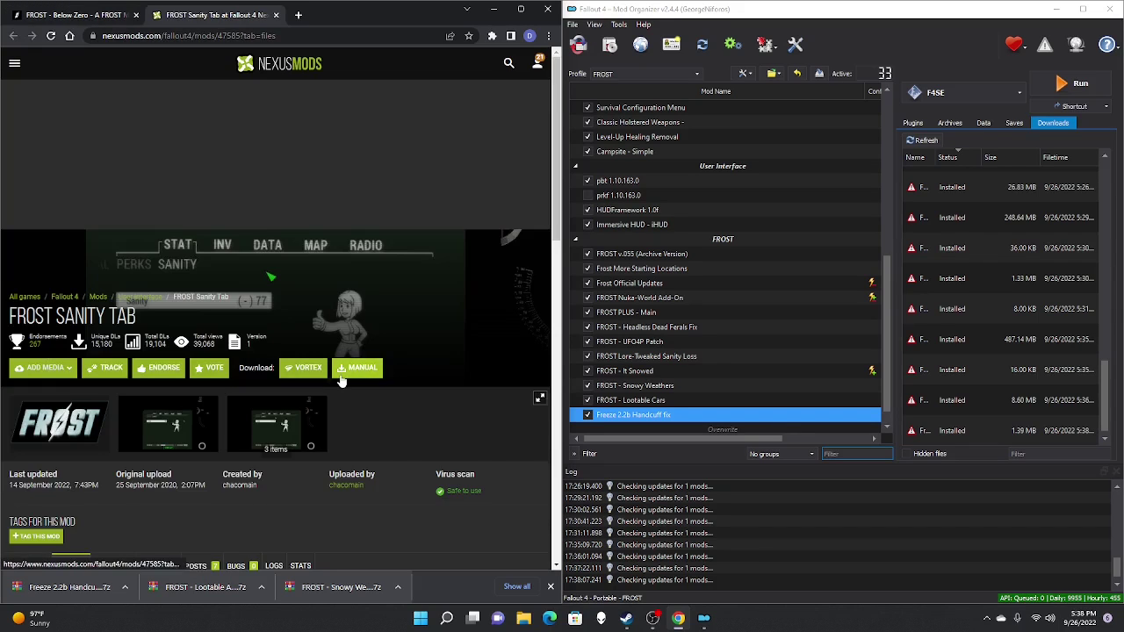
pyautogui.click(341, 376)
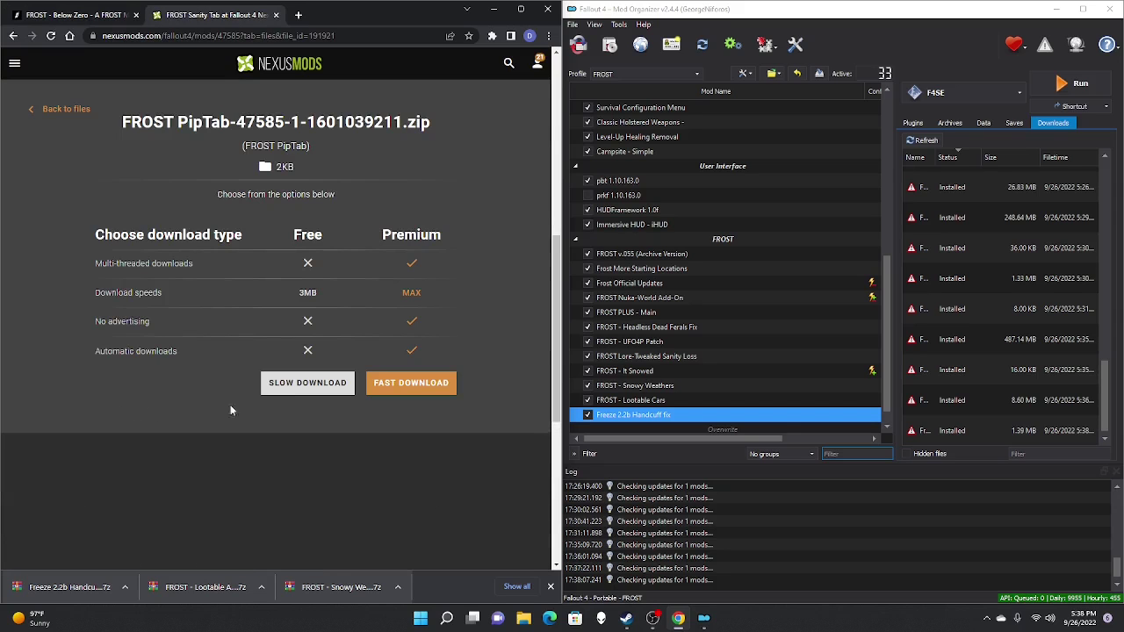
pyautogui.click(299, 384)
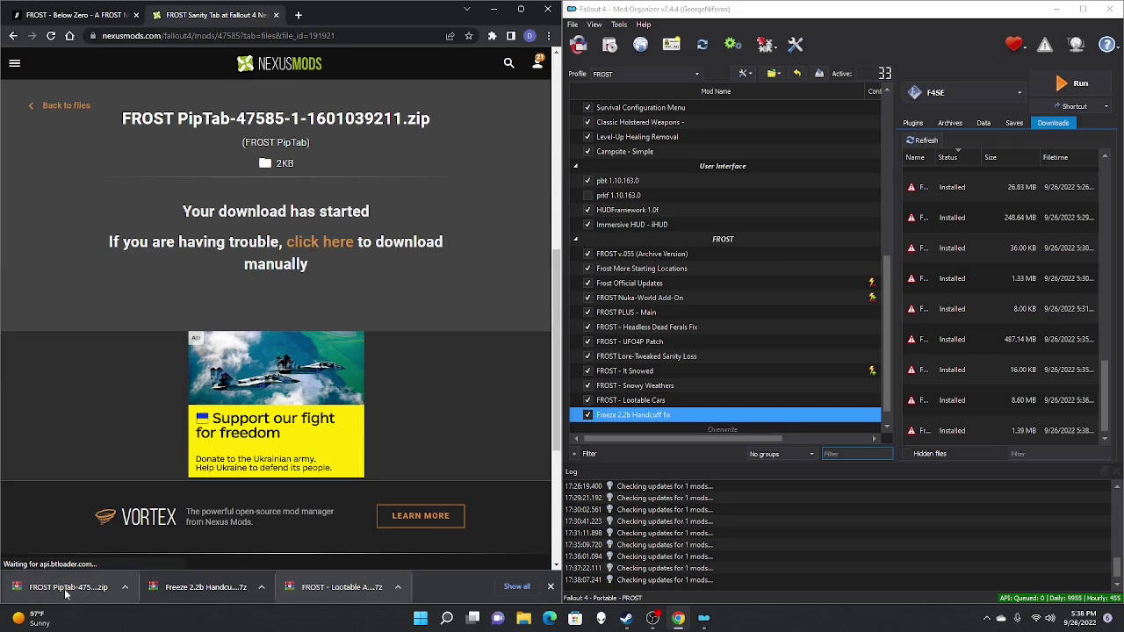
pyautogui.click(995, 363)
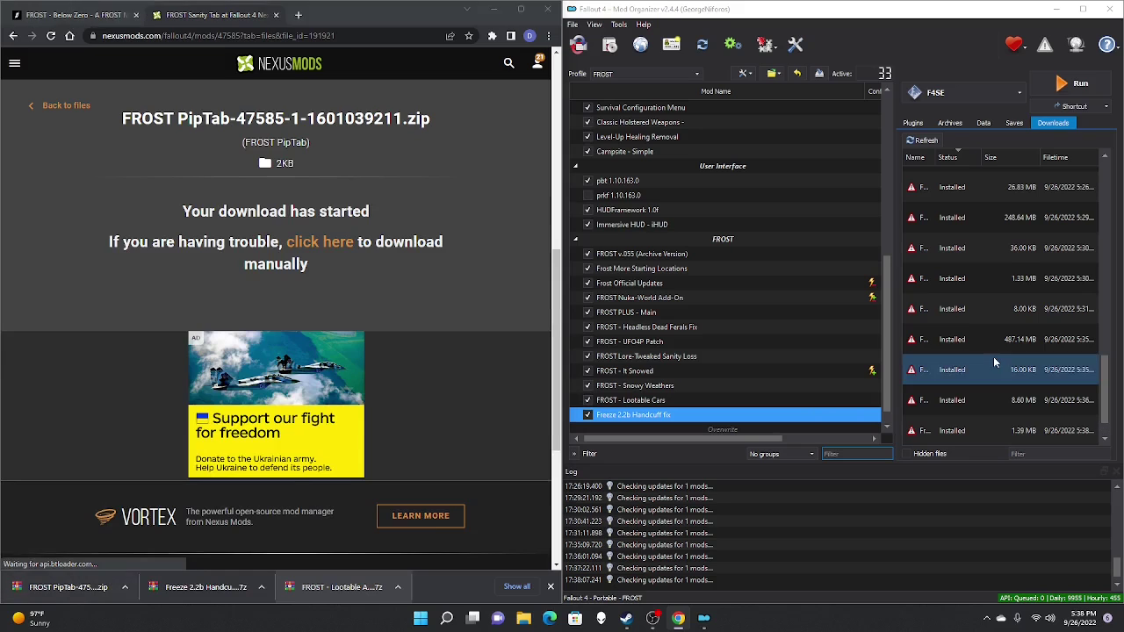
# Install FROST PipTab under its default name, enable it, and close its Nexus Mods page
pyautogui.doubleClick(980, 433)
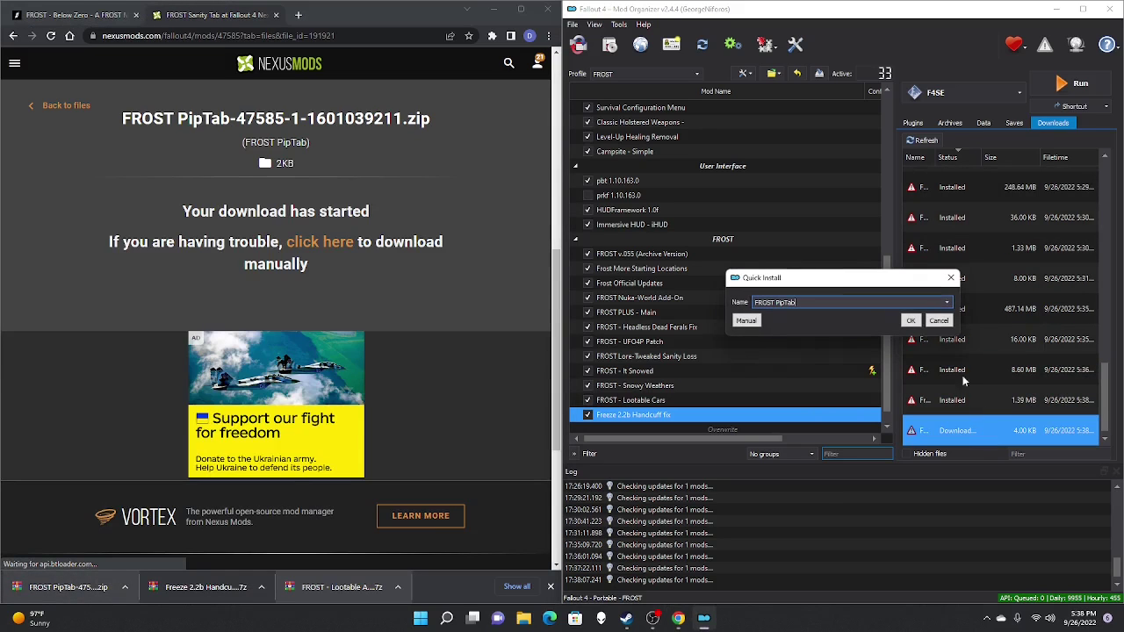
pyautogui.click(913, 321)
pyautogui.click(586, 415)
pyautogui.click(276, 15)
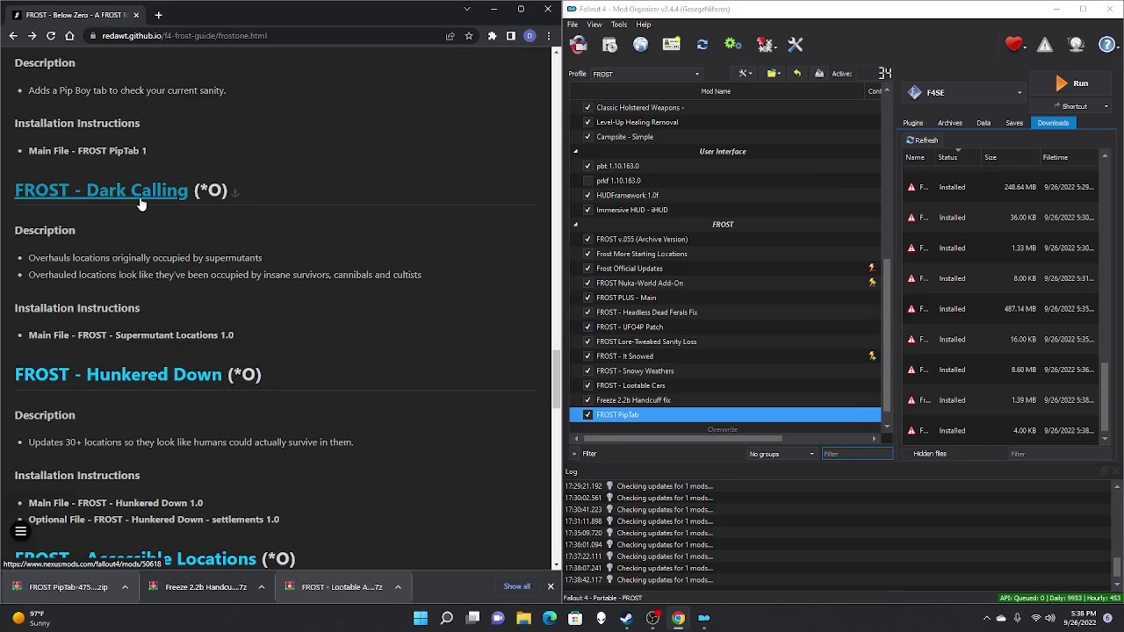
# Download FROST - Supermutant Locations from the guide's FROST - Dark Calling link using the slow download and add it to Mod Organizer's downloads
pyautogui.click(140, 203)
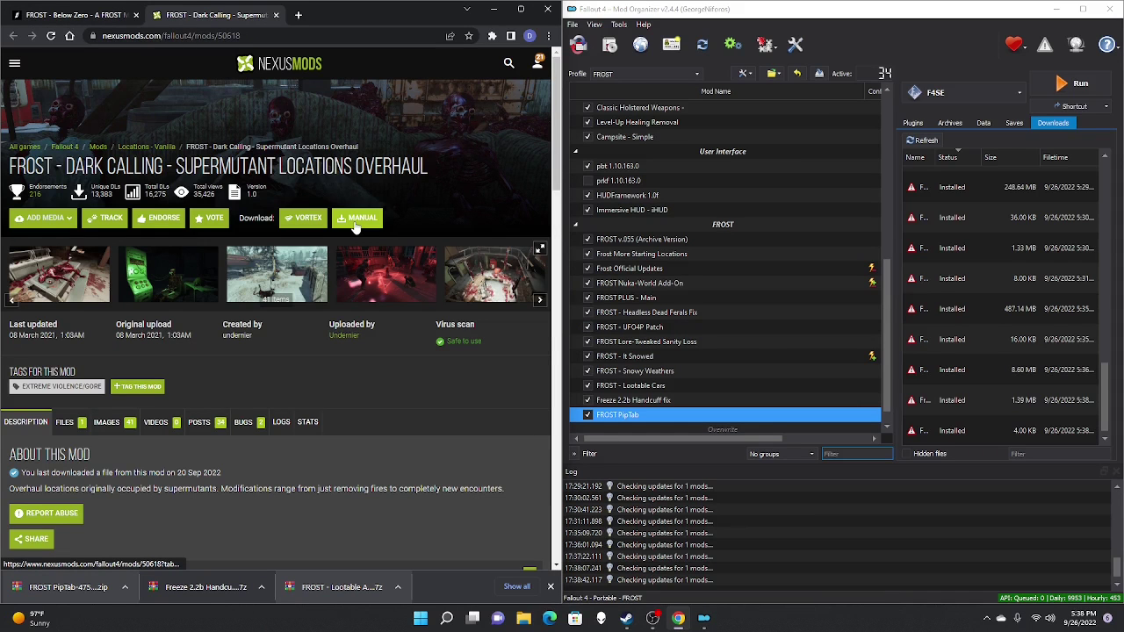
pyautogui.click(358, 218)
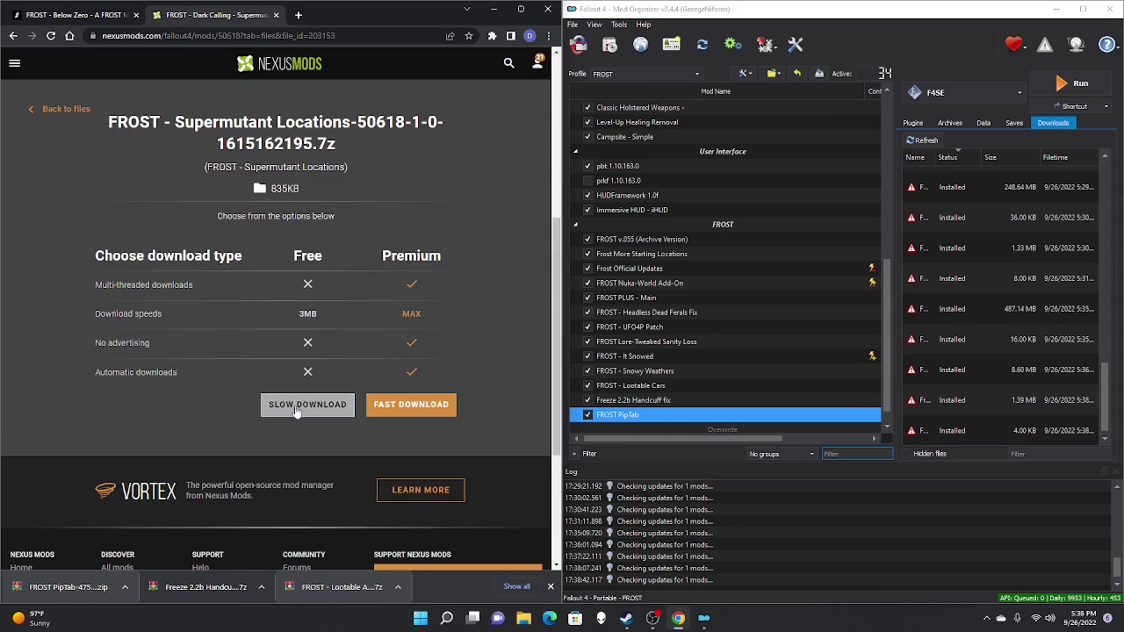
pyautogui.click(297, 408)
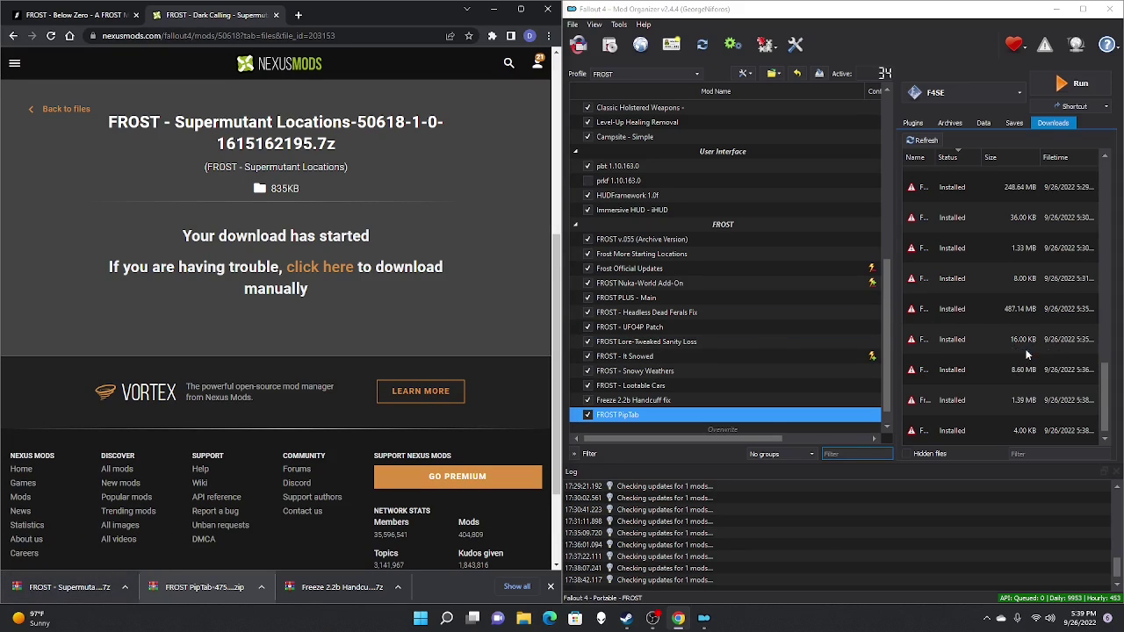
# Install FROST - Supermutant Locations under its default name, enable it, and close its Nexus Mods page to return to the guide
pyautogui.scroll(-2, 1019, 350)
pyautogui.doubleClick(997, 434)
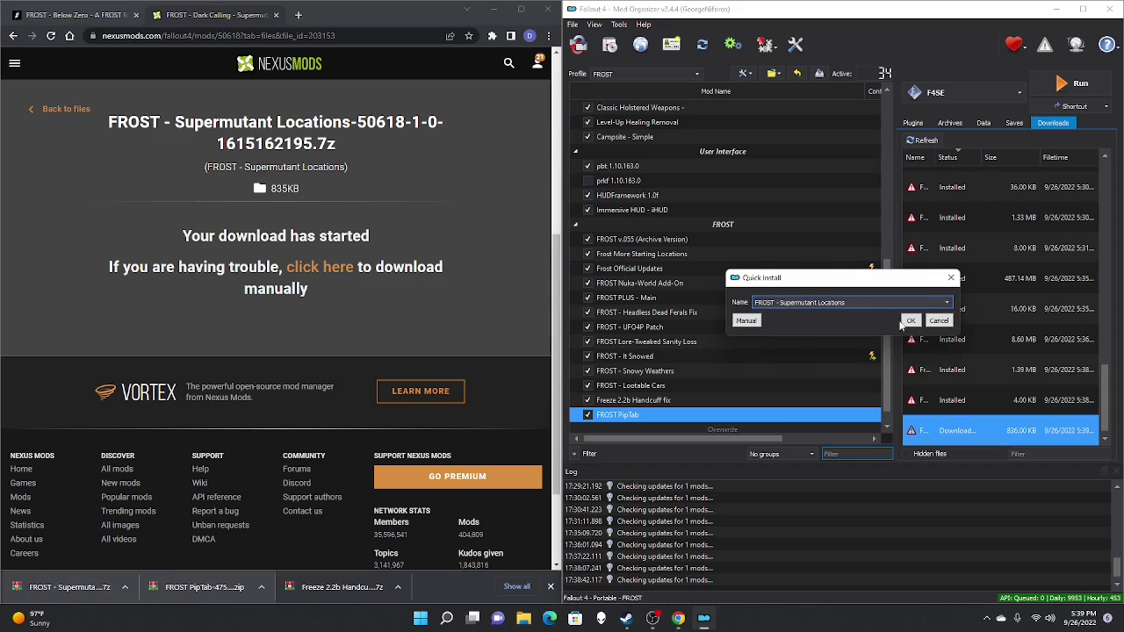
pyautogui.click(903, 319)
pyautogui.click(196, 280)
pyautogui.hotkey('ctrl', 'w')
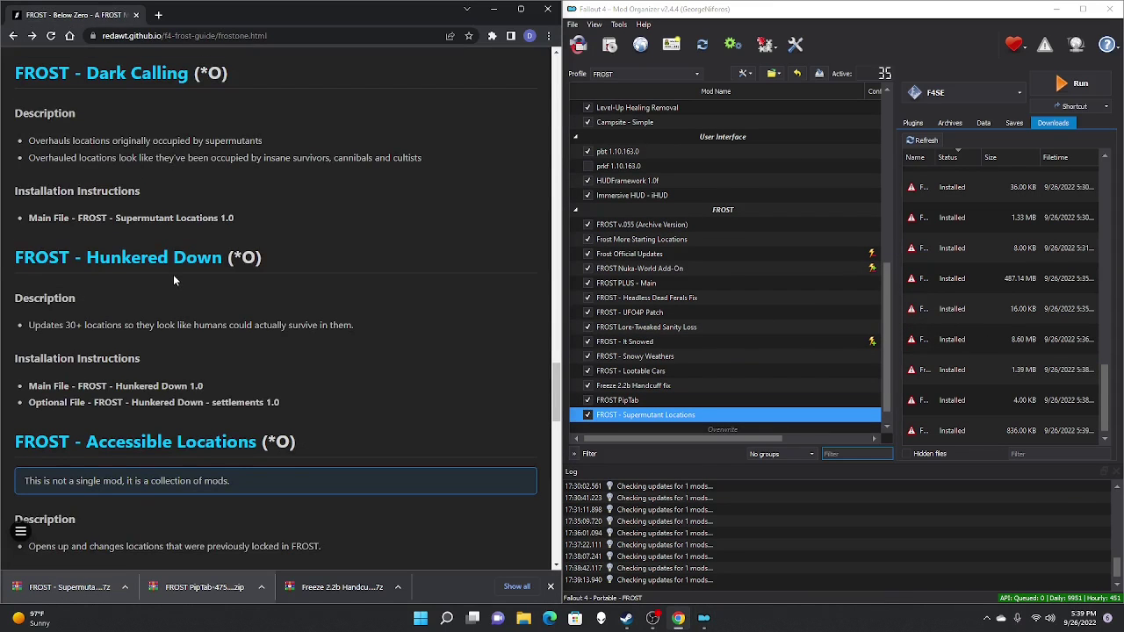
# Download the FROST - Hunkered Down main file from the guide's link using the slow download and add it to Mod Organizer's downloads
pyautogui.click(174, 267)
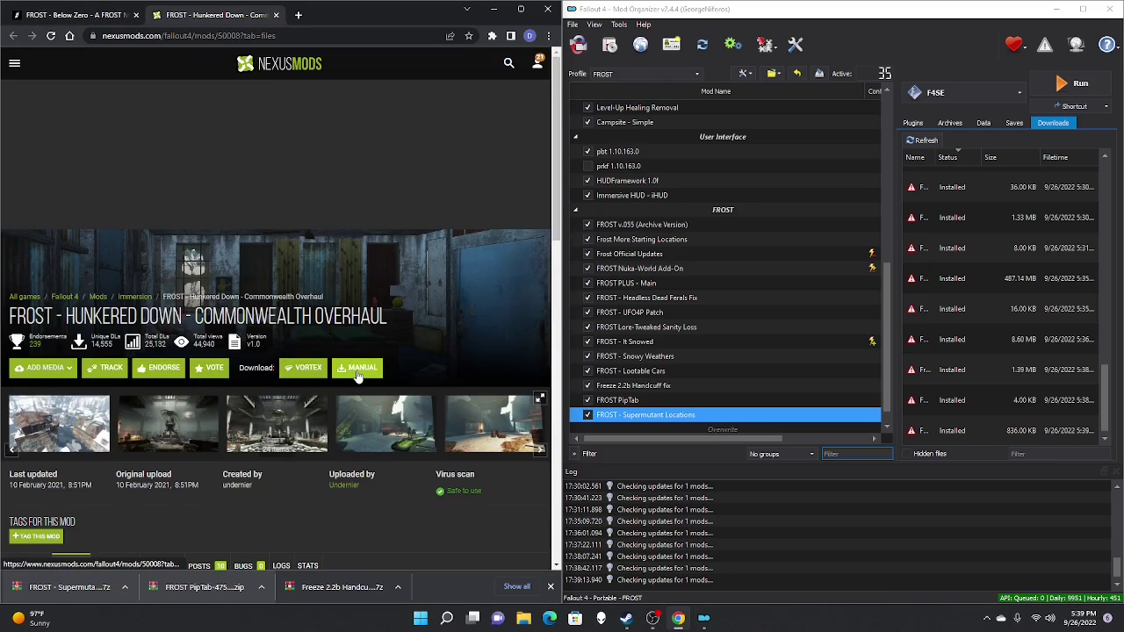
pyautogui.click(357, 372)
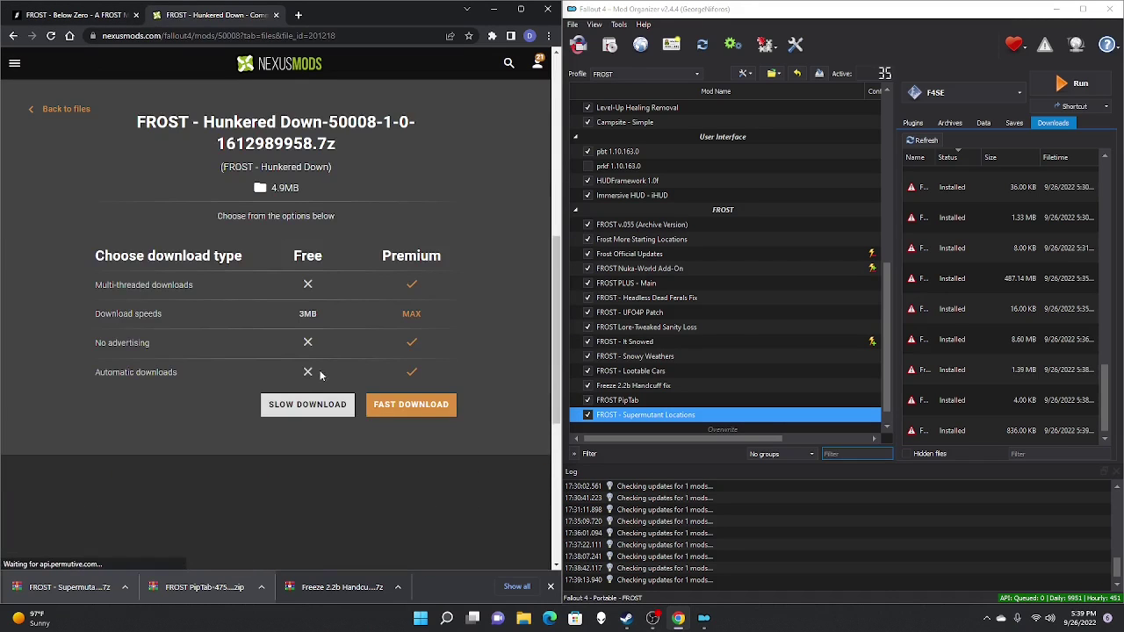
pyautogui.click(315, 411)
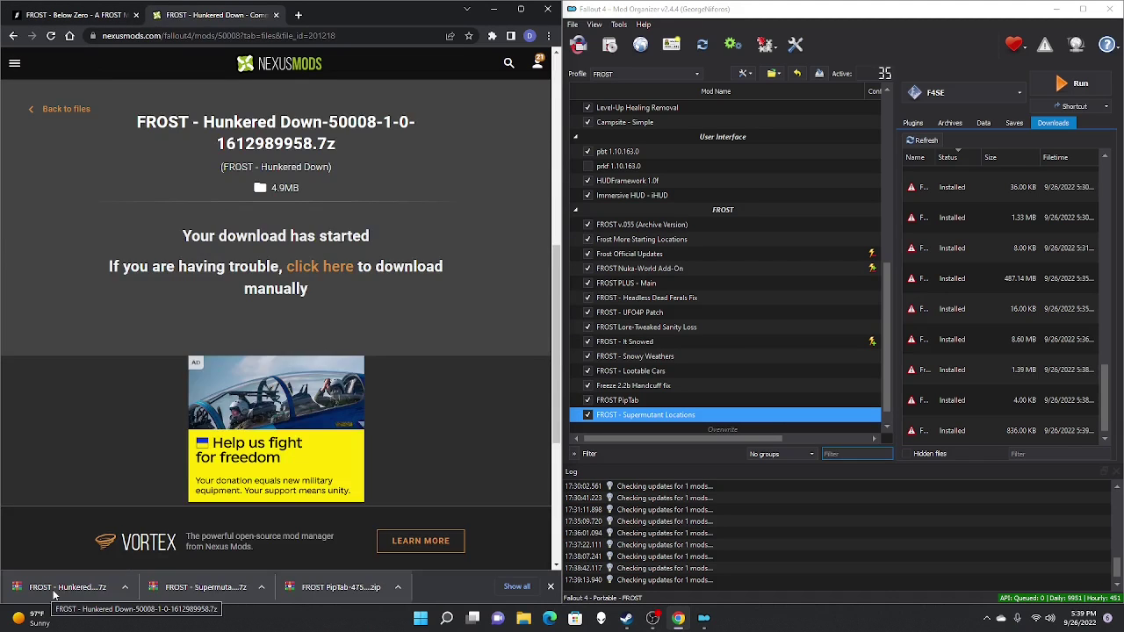
pyautogui.moveTo(54, 595); pyautogui.dragTo(1016, 326)
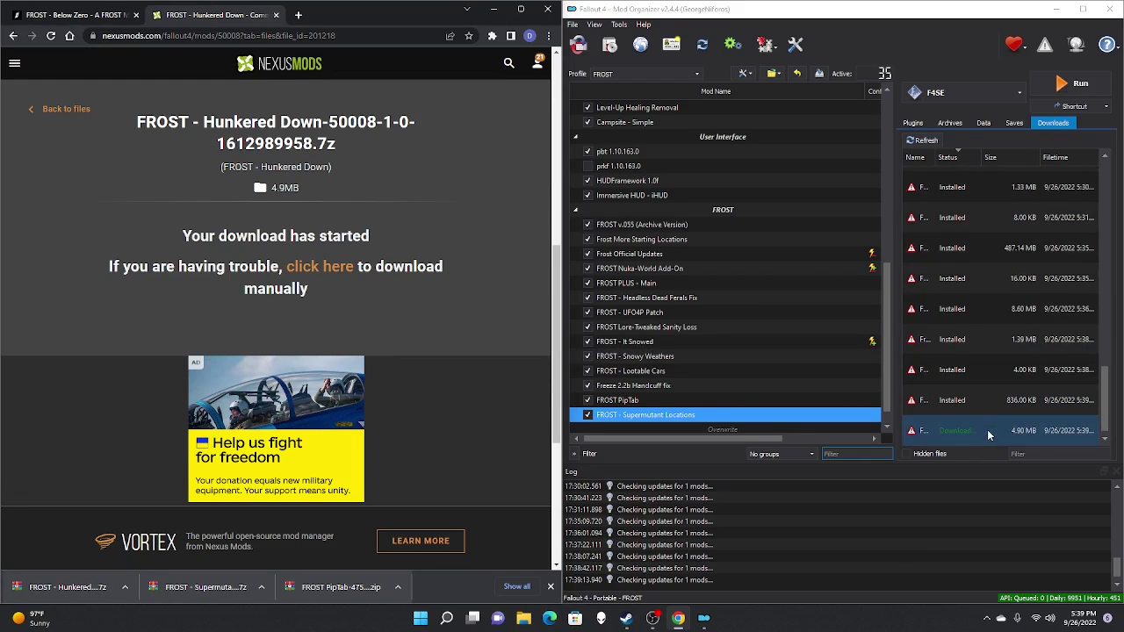
# Install FROST - Hunkered Down under its default name, enable it, and close its Nexus Mods page
pyautogui.doubleClick(988, 434)
pyautogui.click(911, 322)
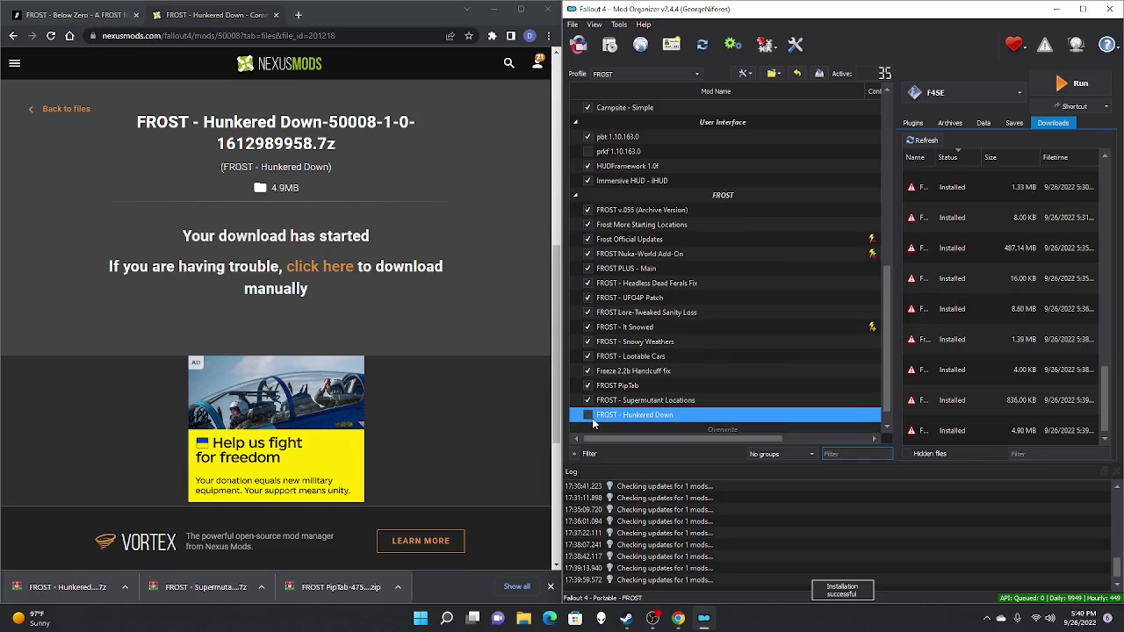
pyautogui.click(276, 15)
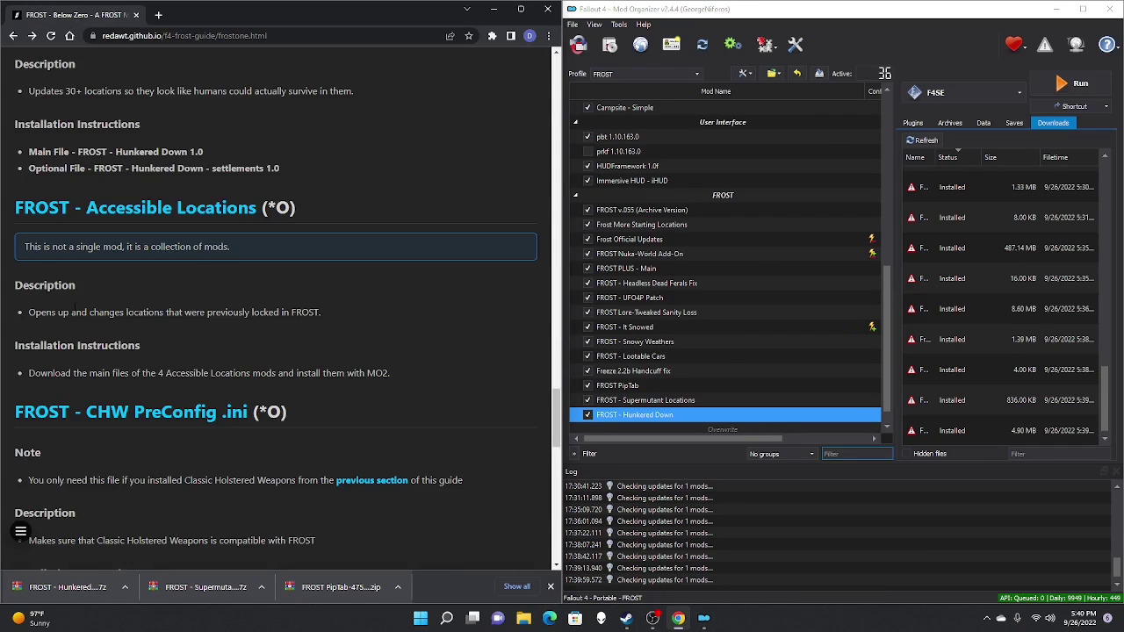
# Open the guide's FROST - Accessible Locations link and locate the four Accessible mods among the author's files
pyautogui.click(133, 208)
pyautogui.scroll(-4, 306, 351)
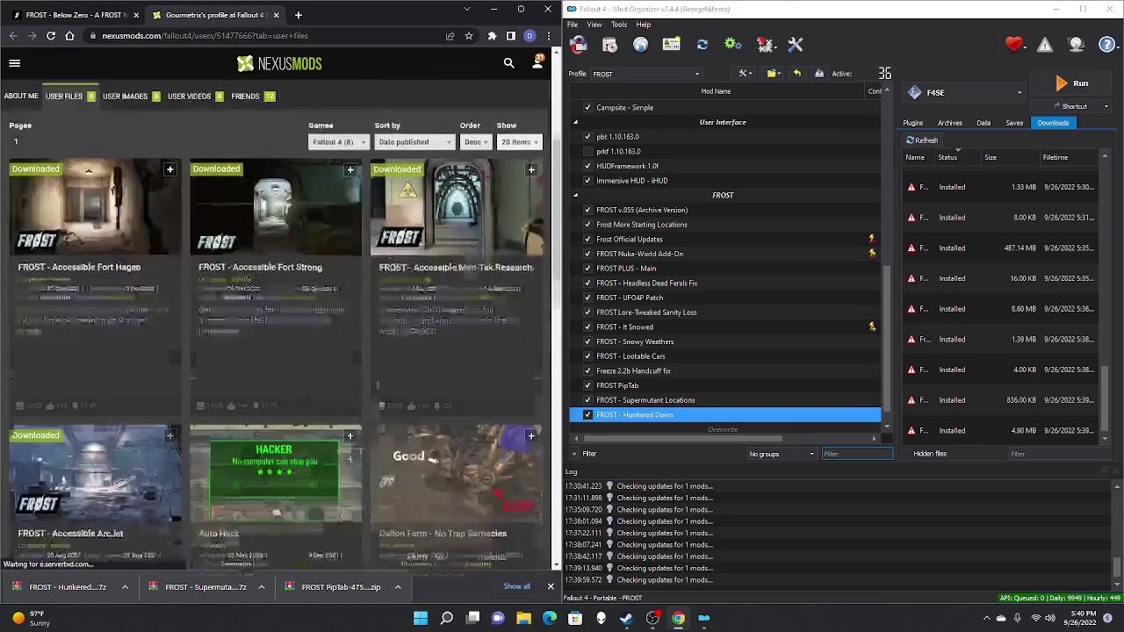
pyautogui.scroll(1, 306, 351)
pyautogui.scroll(3, 306, 351)
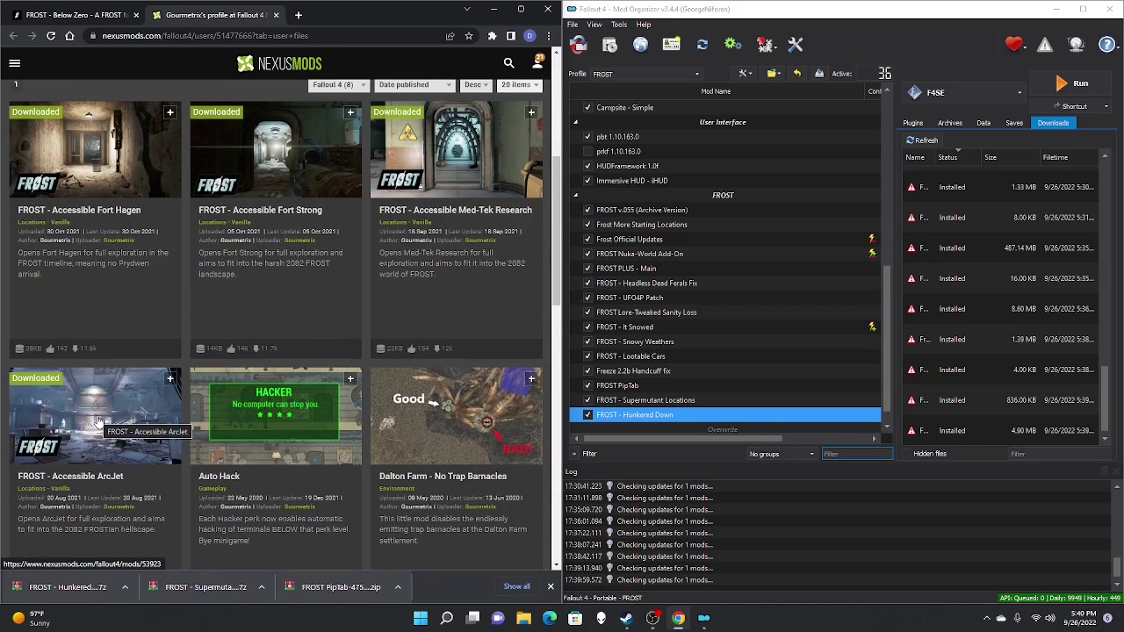
pyautogui.scroll(-3, 98, 421)
pyautogui.scroll(4, 79, 332)
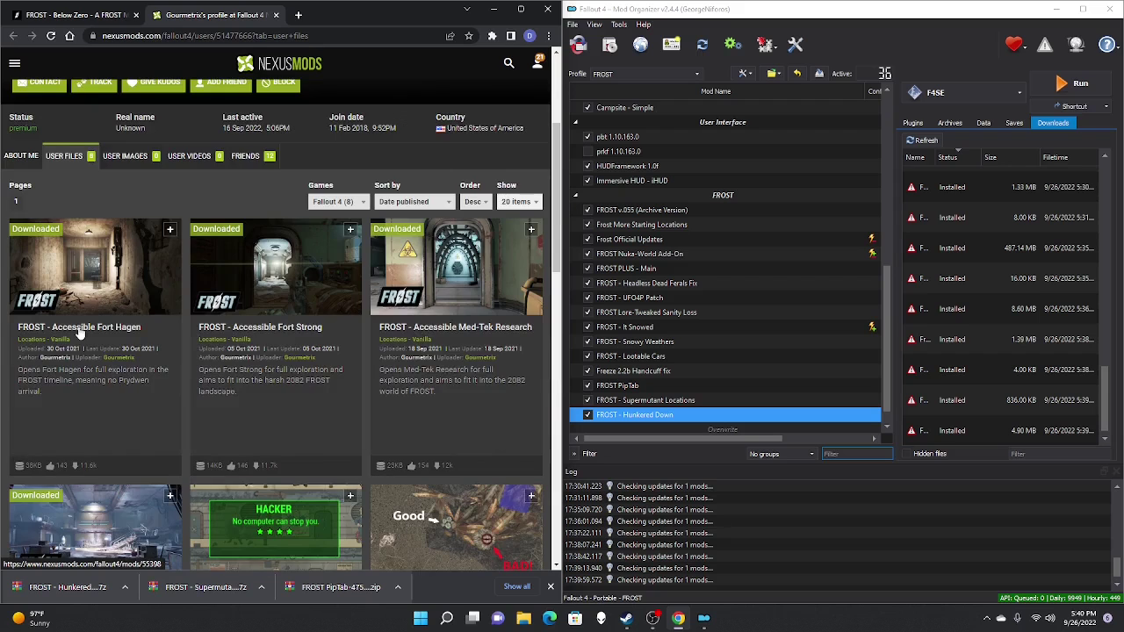
# Download FROST - Accessible Fort Hagen in a separate tab, accepting the required files notice, and add it to Mod Organizer's downloads
pyautogui.middleClick(91, 331)
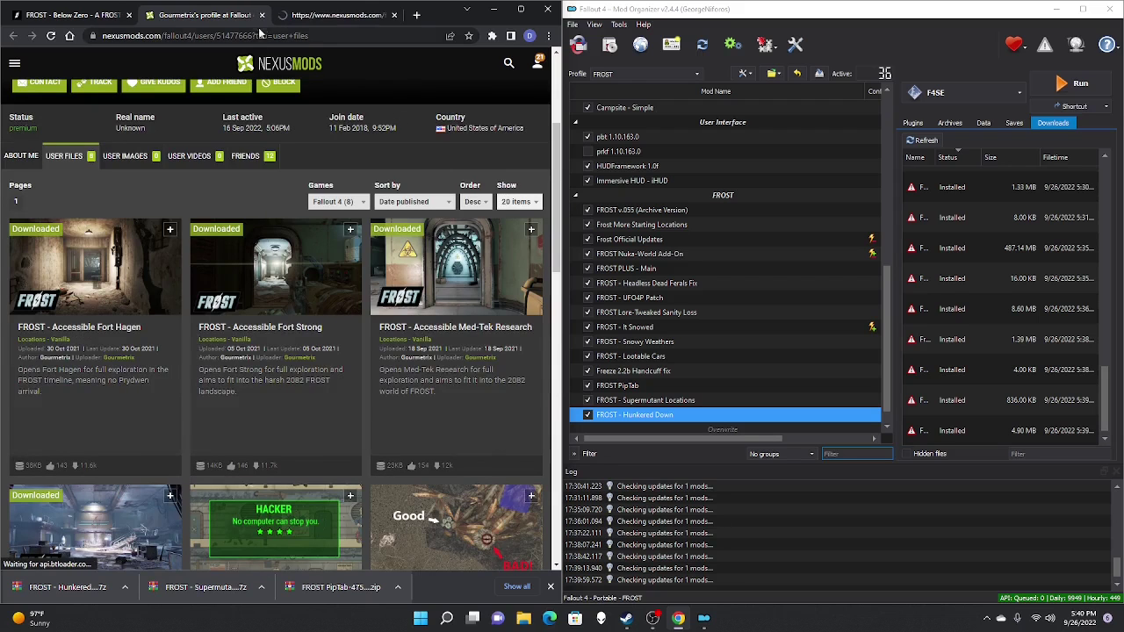
pyautogui.click(334, 15)
pyautogui.click(368, 370)
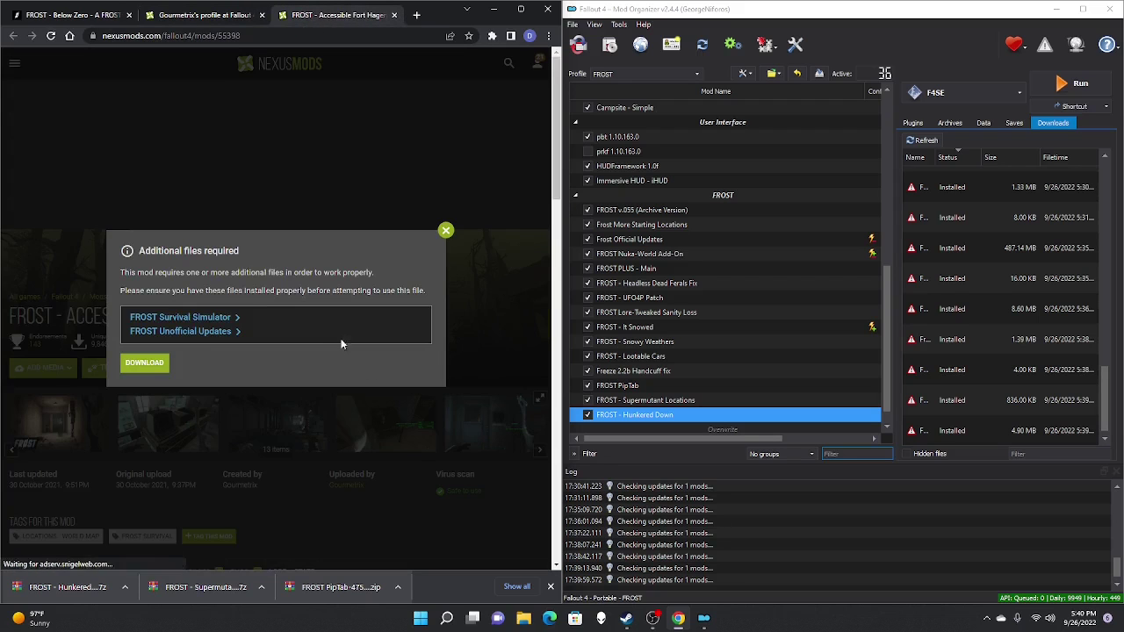
pyautogui.rightClick(154, 364)
pyautogui.click(141, 369)
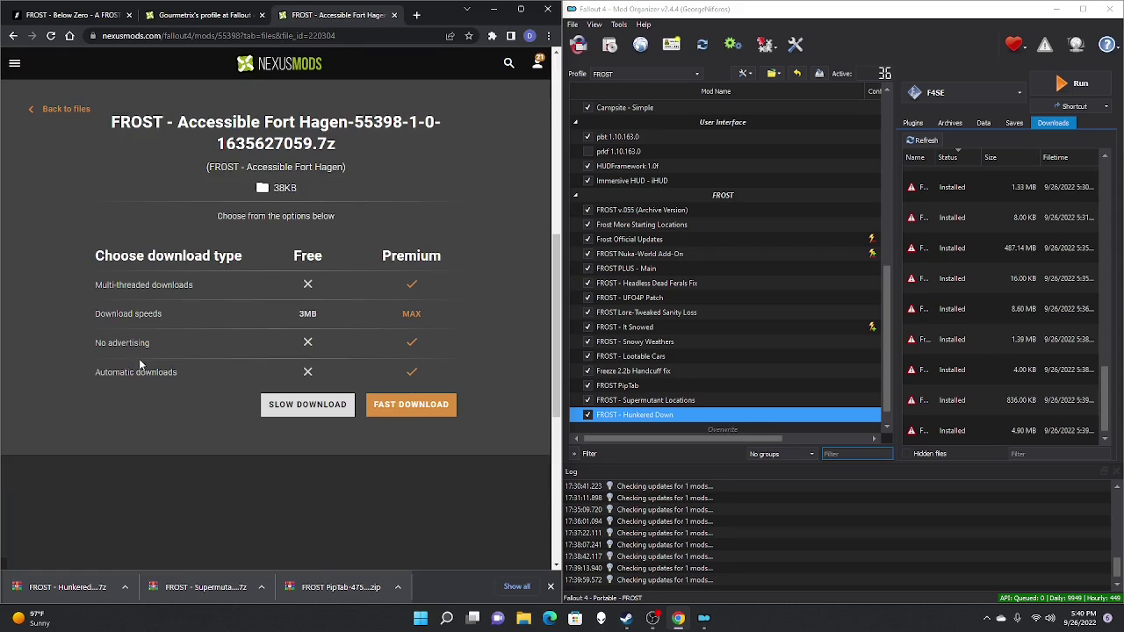
pyautogui.click(307, 405)
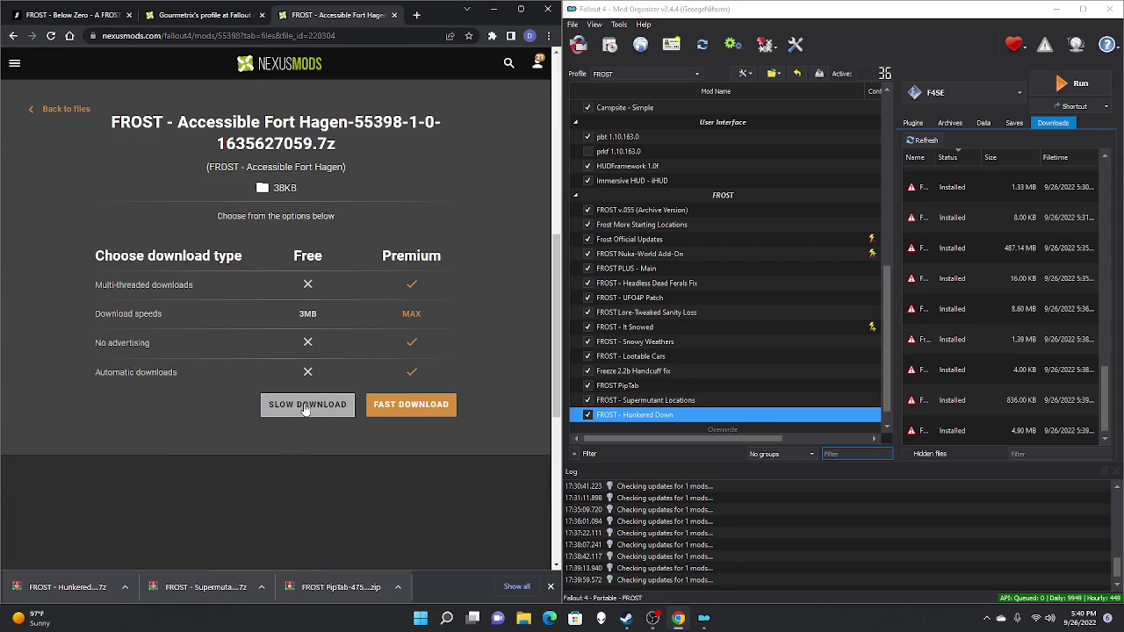
pyautogui.moveTo(66, 586); pyautogui.dragTo(931, 430)
# Install FROST - Accessible Fort Hagen under its default name, enable it, and close its page to return to the author's files
pyautogui.doubleClick(931, 430)
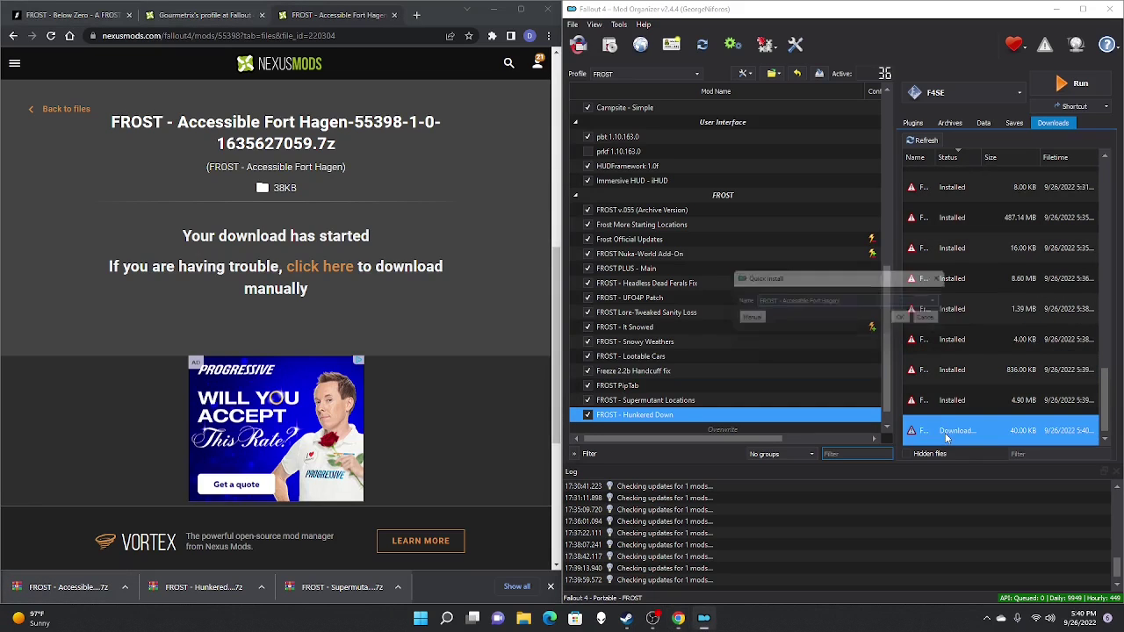
pyautogui.click(911, 321)
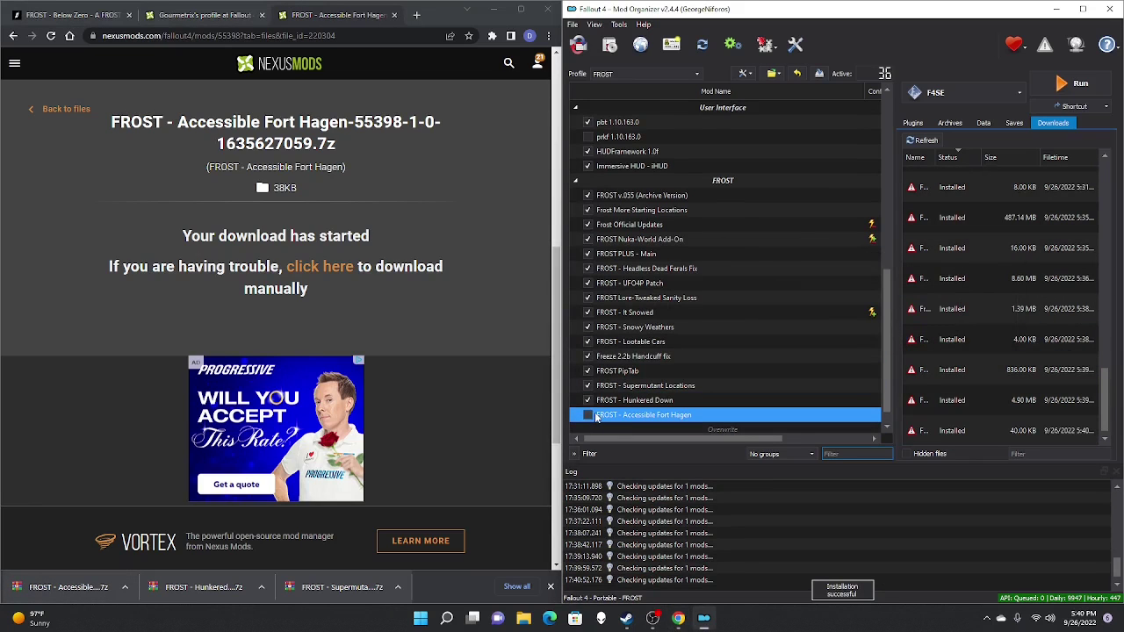
pyautogui.click(393, 15)
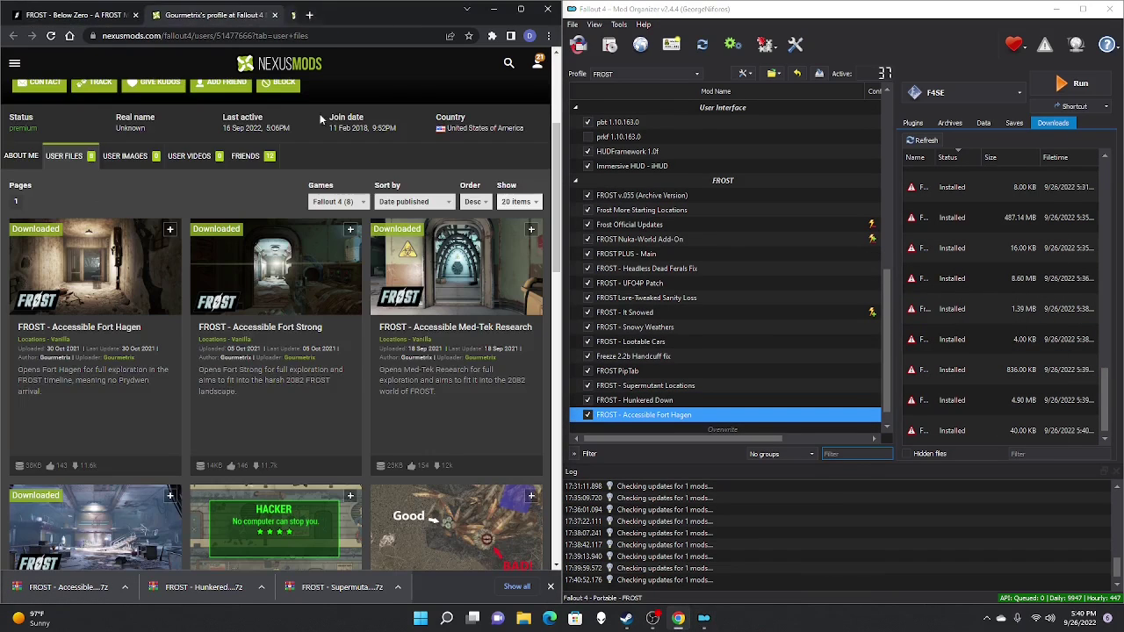
# Download FROST - Accessible Fort Strong from the author's files using the slow download and add it to Mod Organizer's downloads
pyautogui.click(263, 338)
pyautogui.click(359, 367)
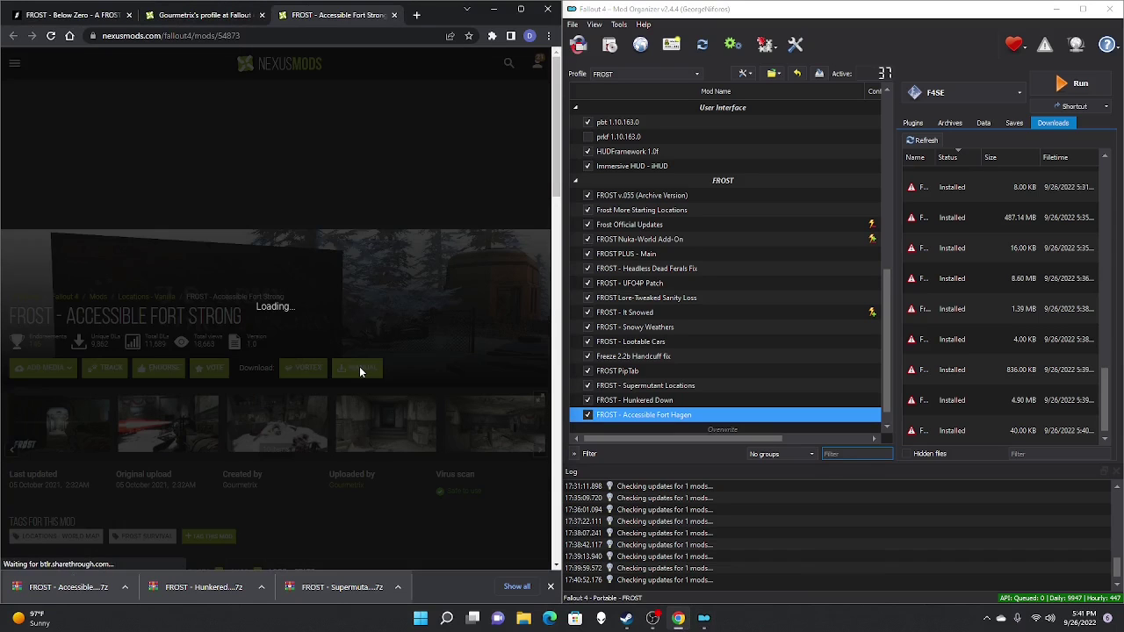
pyautogui.click(152, 355)
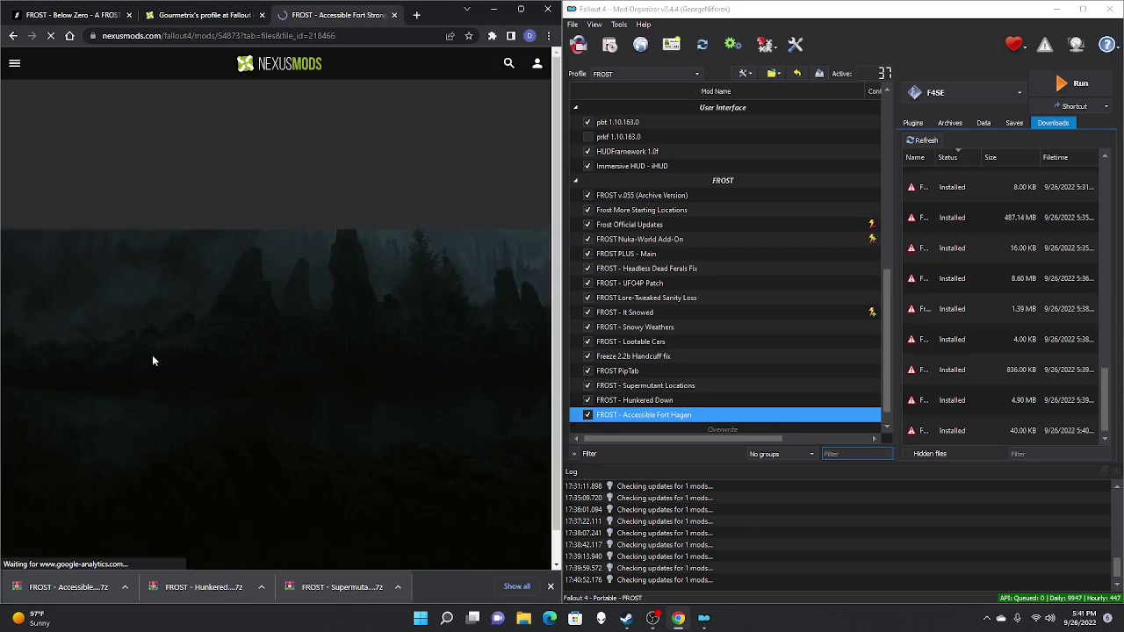
pyautogui.click(283, 406)
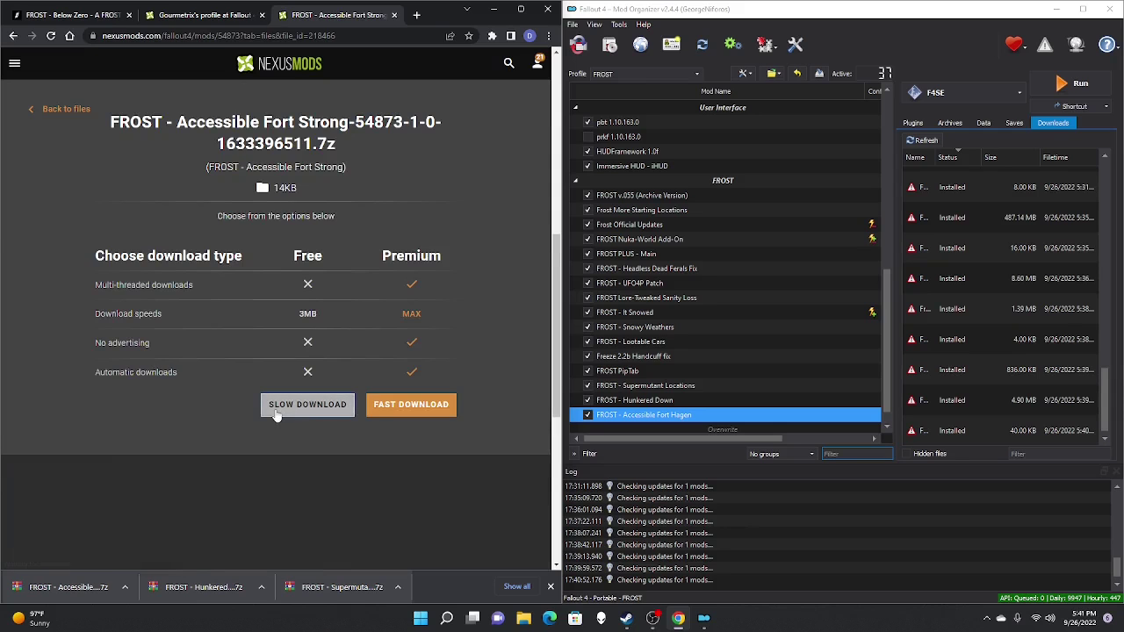
pyautogui.moveTo(66, 587); pyautogui.dragTo(973, 370)
# Install FROST - Accessible Fort Strong under its default name and enable it in the mod list
pyautogui.doubleClick(957, 431)
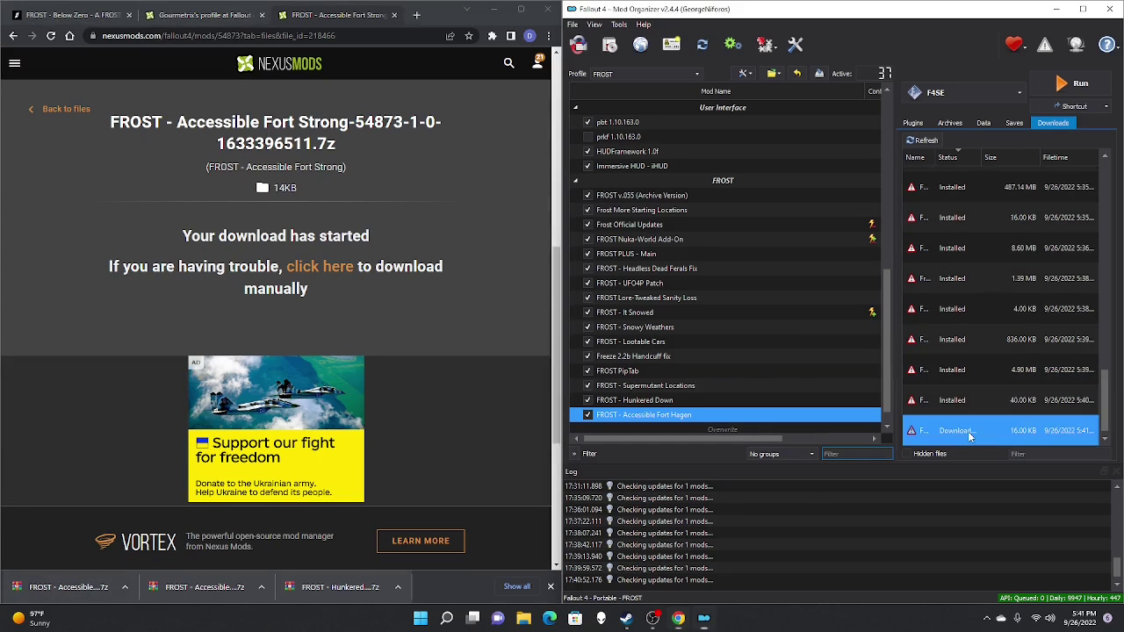
pyautogui.click(911, 320)
pyautogui.click(589, 414)
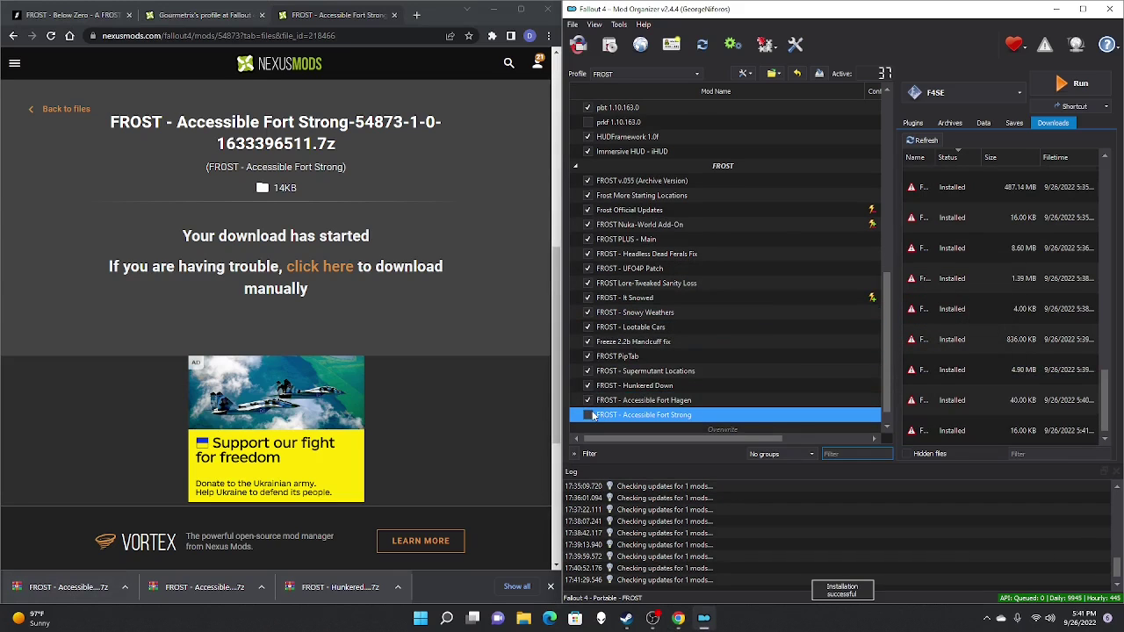
# Download FROST - Accessible Med-Tek Research from the author's files using the slow download and add it to Mod Organizer's downloads
pyautogui.click(204, 15)
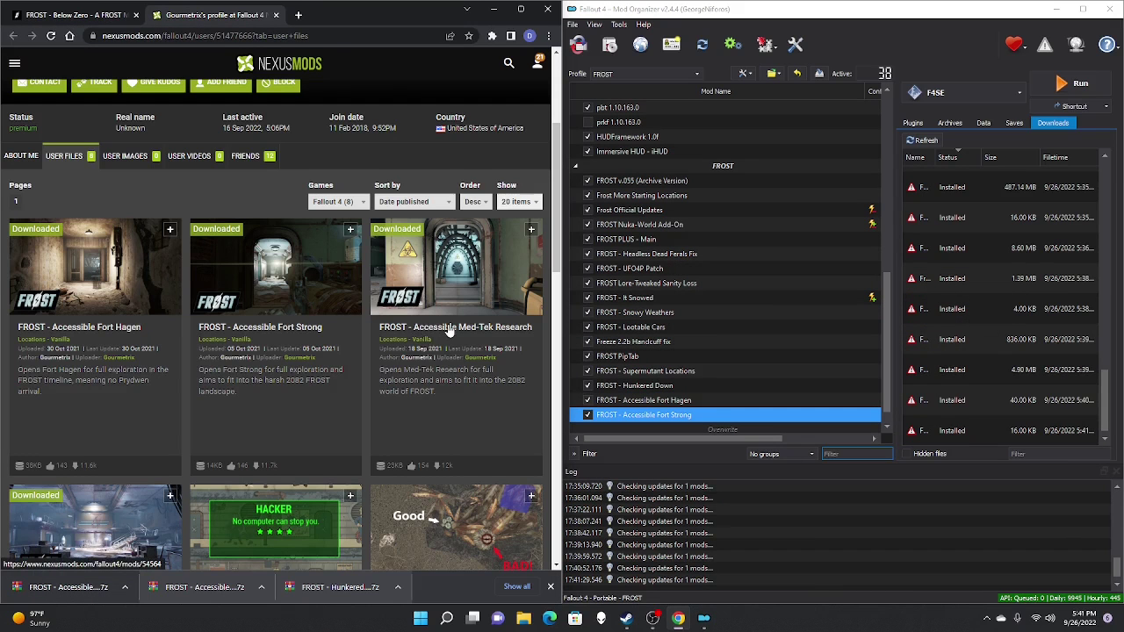
pyautogui.click(448, 328)
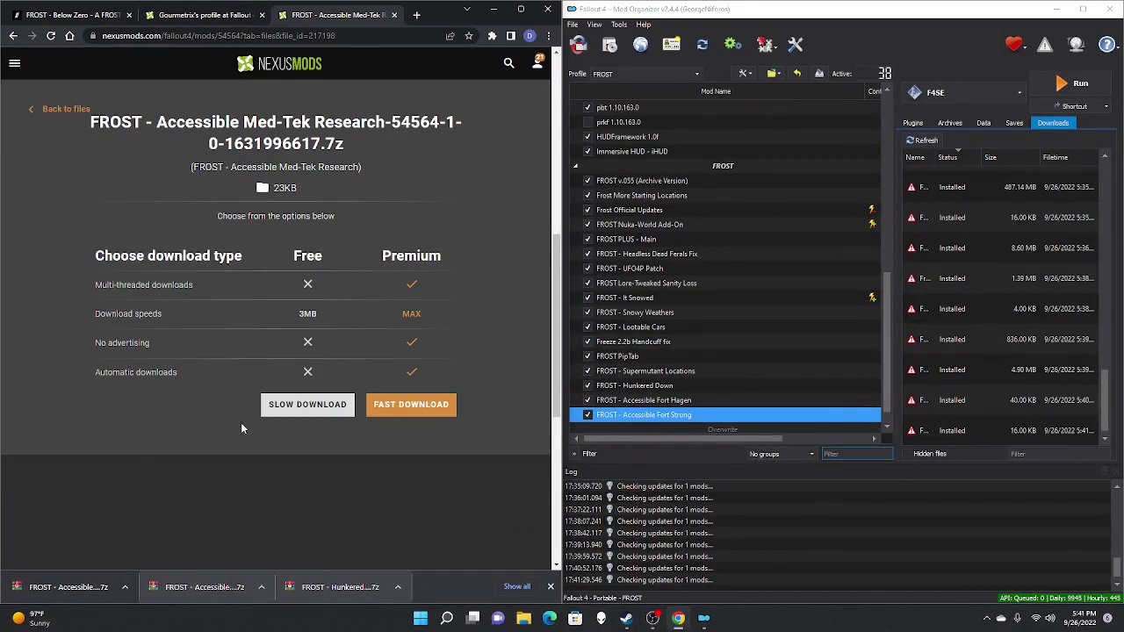
pyautogui.click(286, 407)
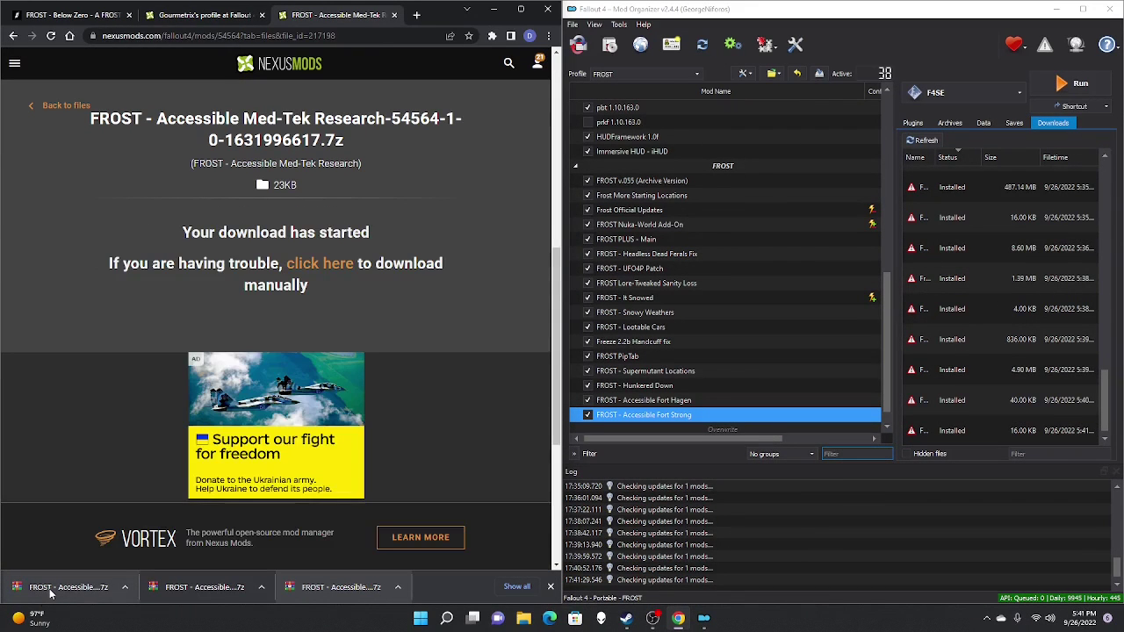
pyautogui.moveTo(53, 586); pyautogui.dragTo(1001, 413)
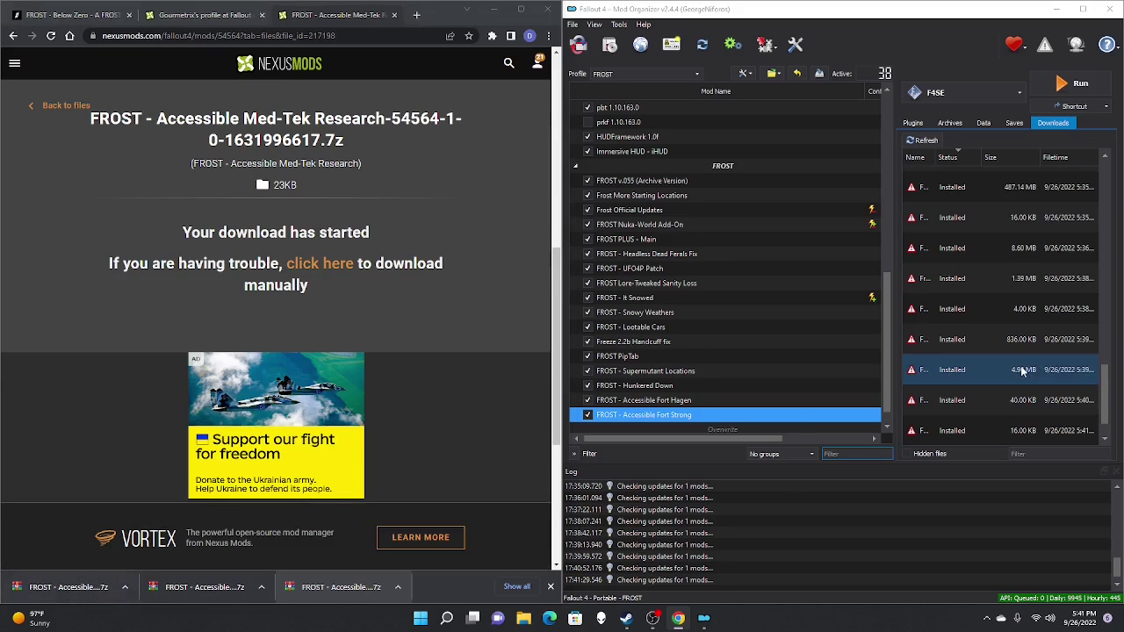
# Install FROST - Accessible Med-Tek Research under its default name, enable it, and close its download page
pyautogui.doubleClick(994, 439)
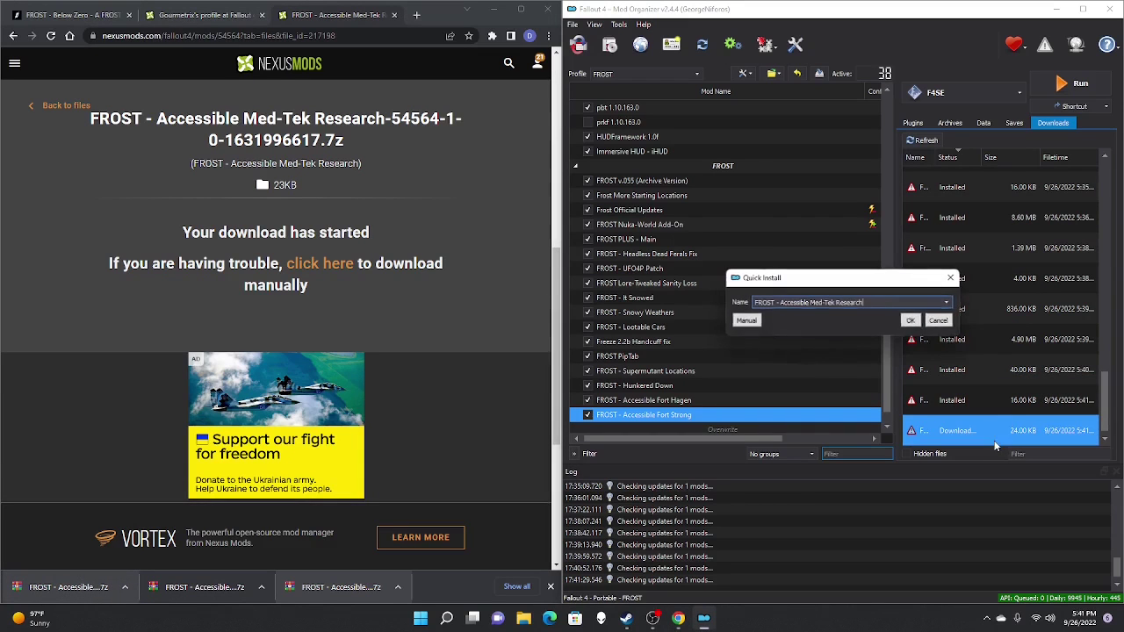
pyautogui.click(922, 331)
pyautogui.click(587, 415)
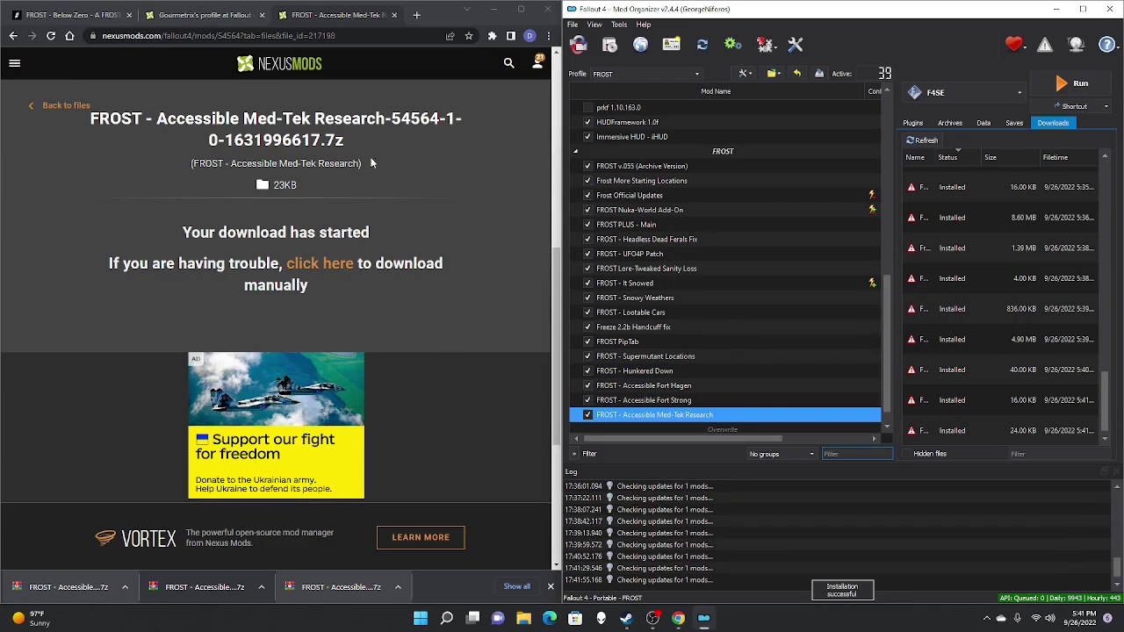
pyautogui.click(394, 15)
# Download FROST - Accessible ArcJet from the author's files using the slow download and add it to Mod Organizer's downloads
pyautogui.scroll(-1, 158, 421)
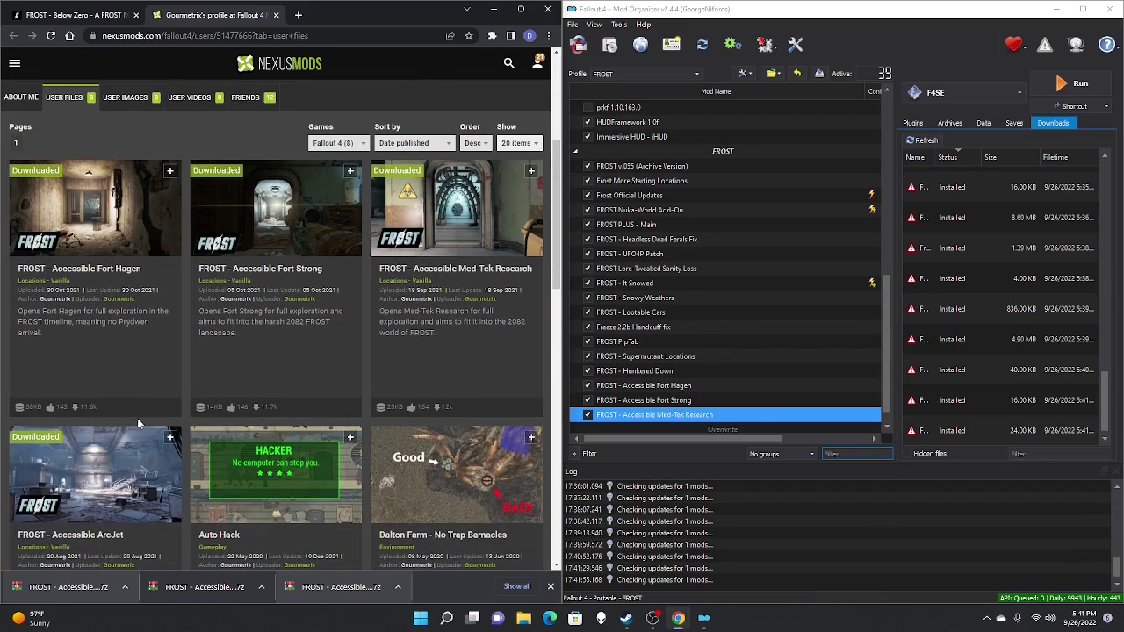
pyautogui.click(103, 543)
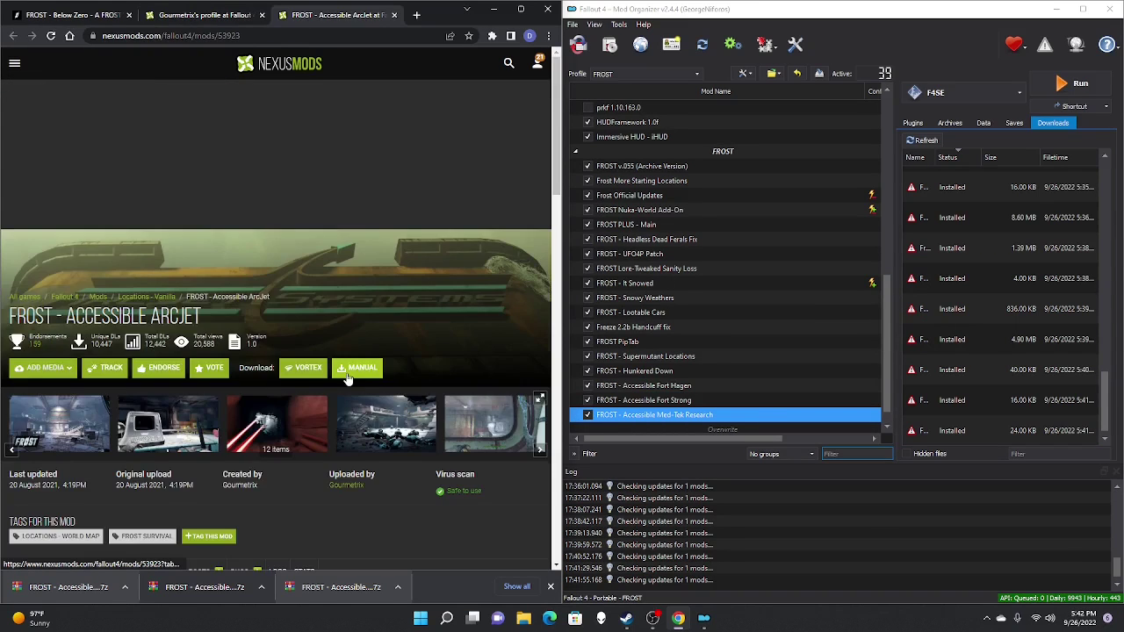
pyautogui.click(348, 370)
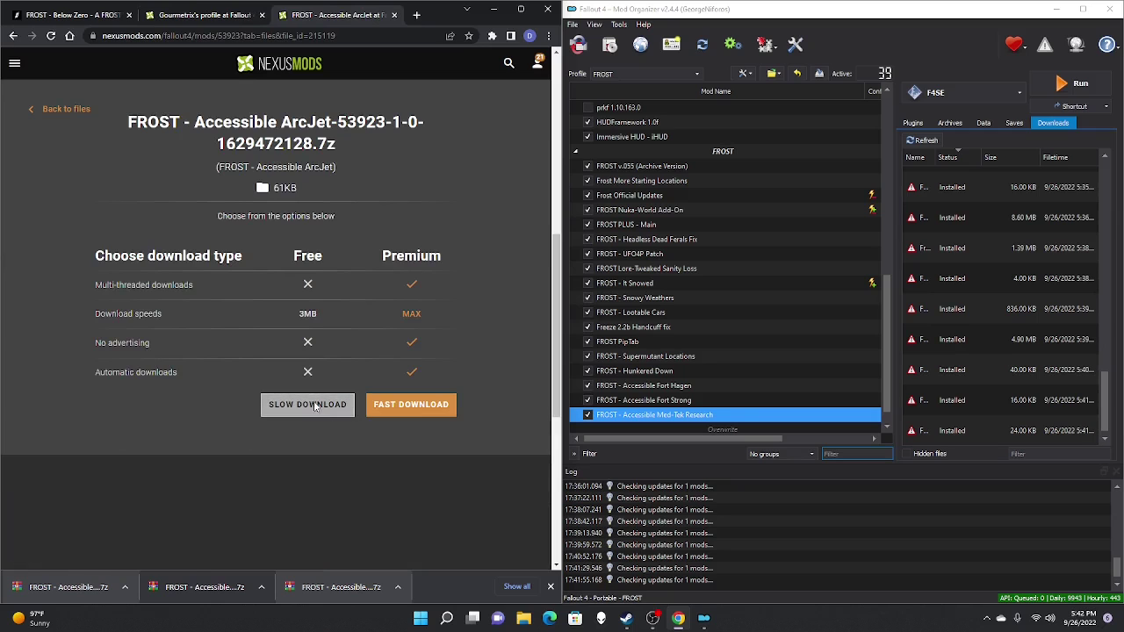
pyautogui.click(313, 405)
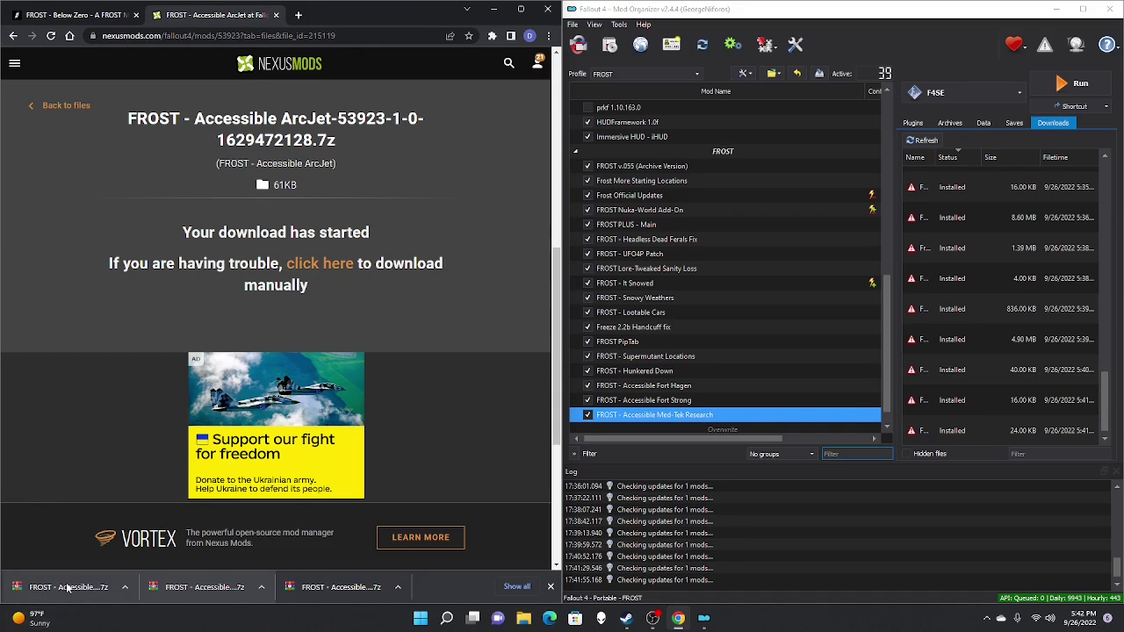
pyautogui.moveTo(66, 587); pyautogui.dragTo(1004, 349)
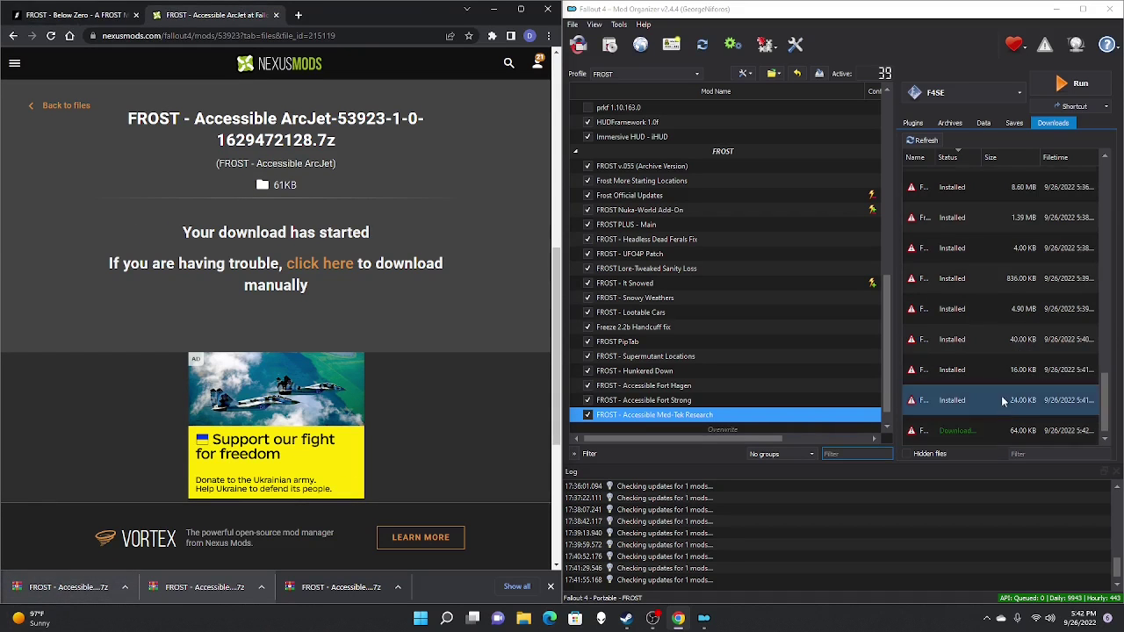
# Install FROST - Accessible ArcJet under its default name, enable it, and close its page to return to the guide
pyautogui.doubleClick(993, 430)
pyautogui.click(913, 323)
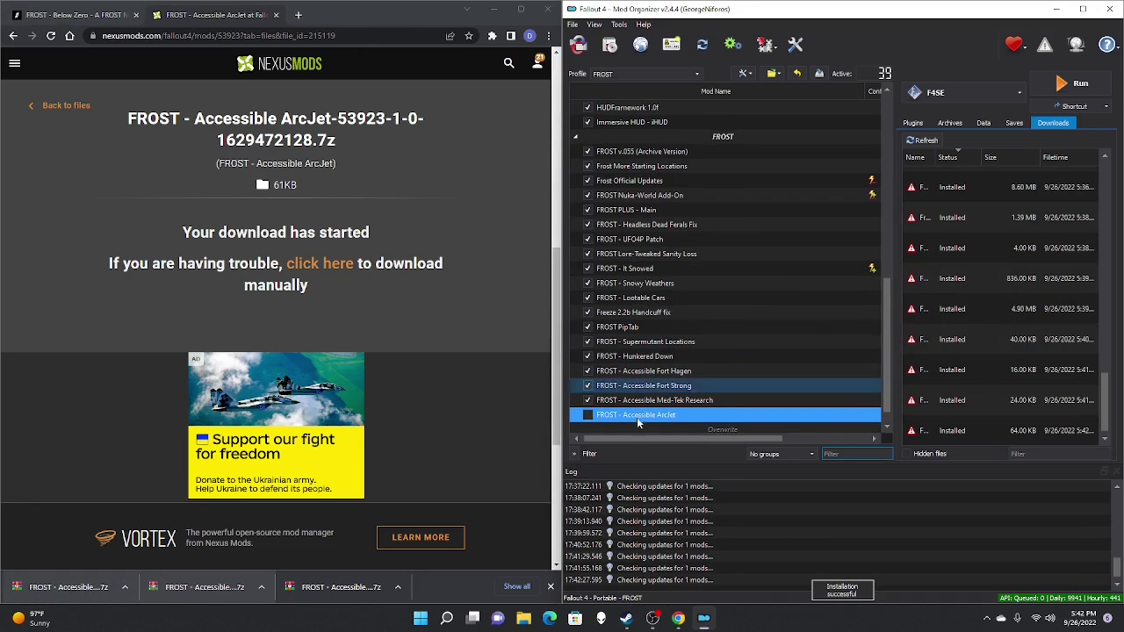
pyautogui.click(588, 415)
pyautogui.click(276, 14)
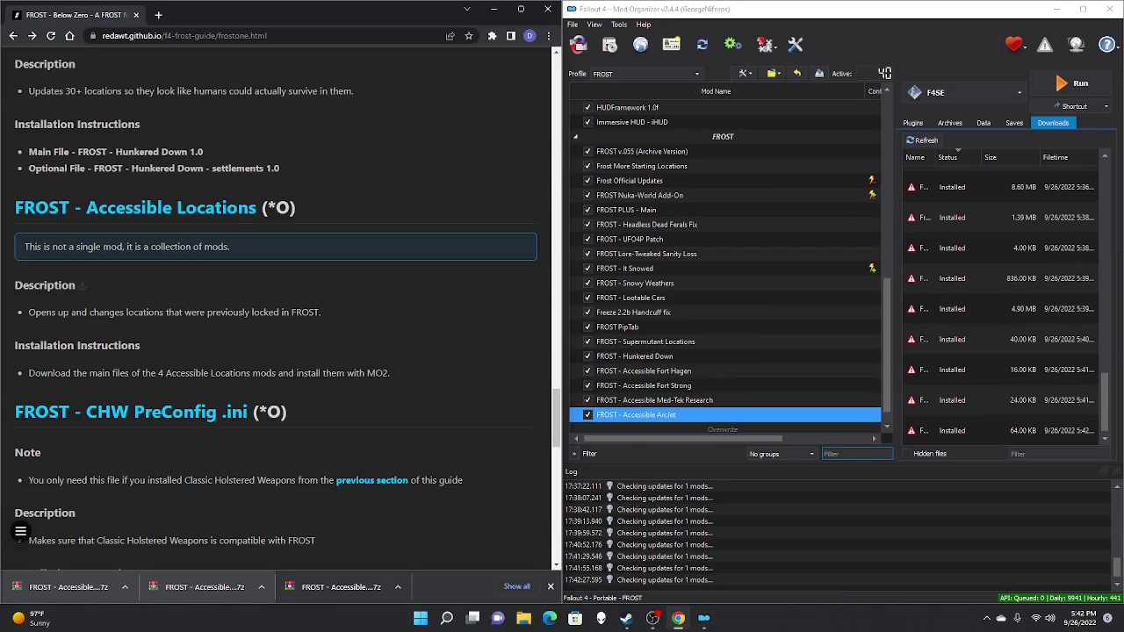
# Open FROST - CHW PreConfig .ini from the guide, slow-download its CHW .ini for FROST file, and add it to Mod Organizer's downloads
pyautogui.scroll(-2, 281, 307)
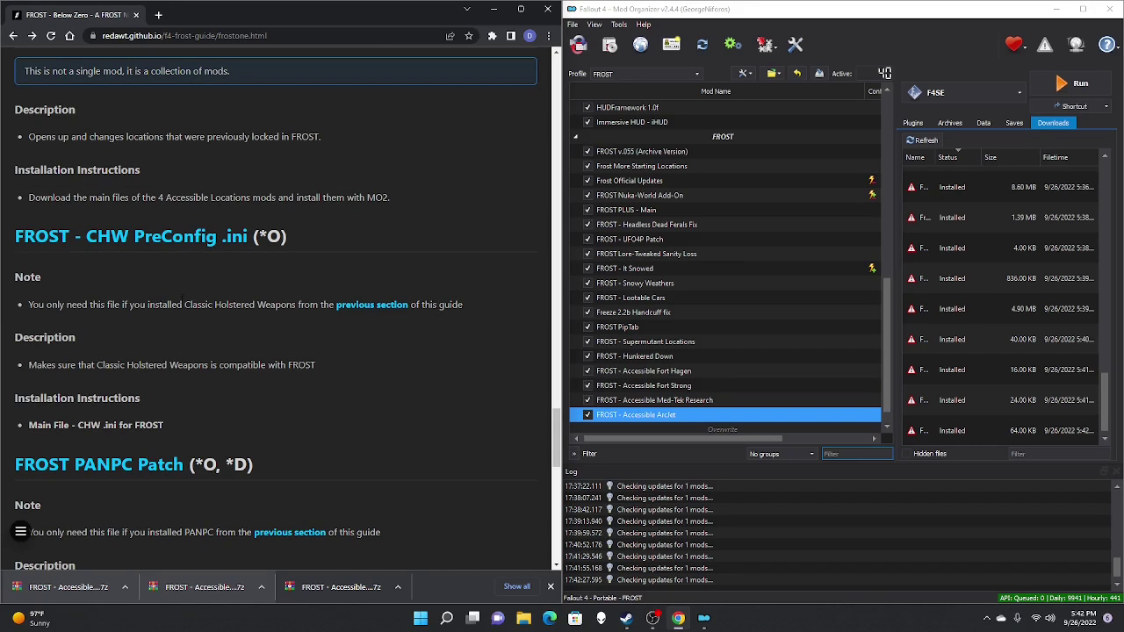
pyautogui.click(198, 237)
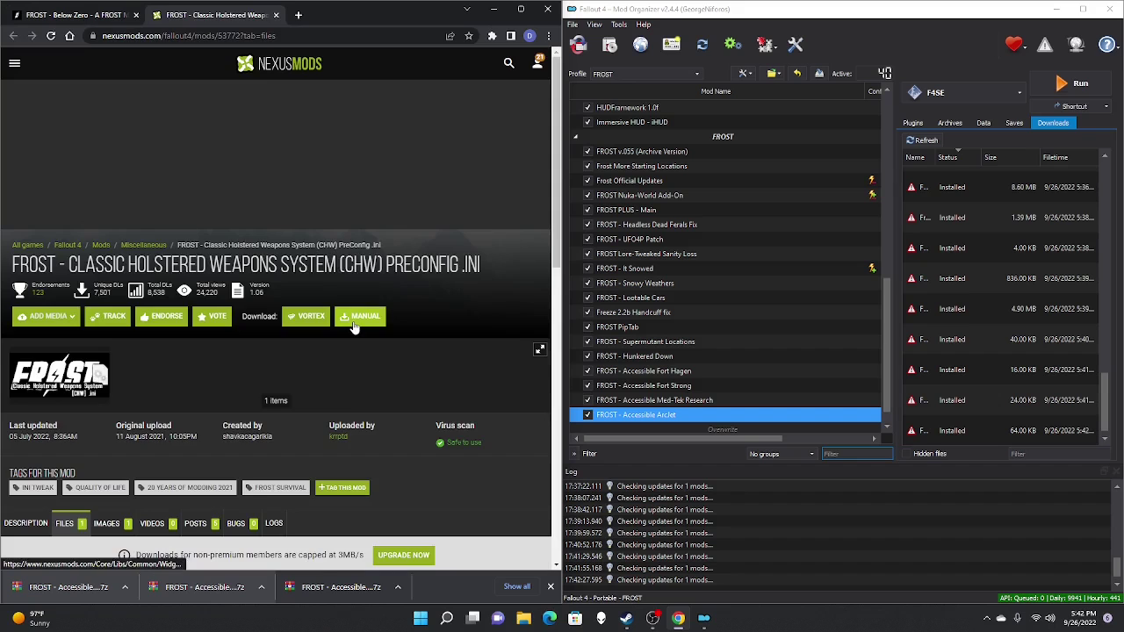
pyautogui.click(360, 319)
pyautogui.click(131, 367)
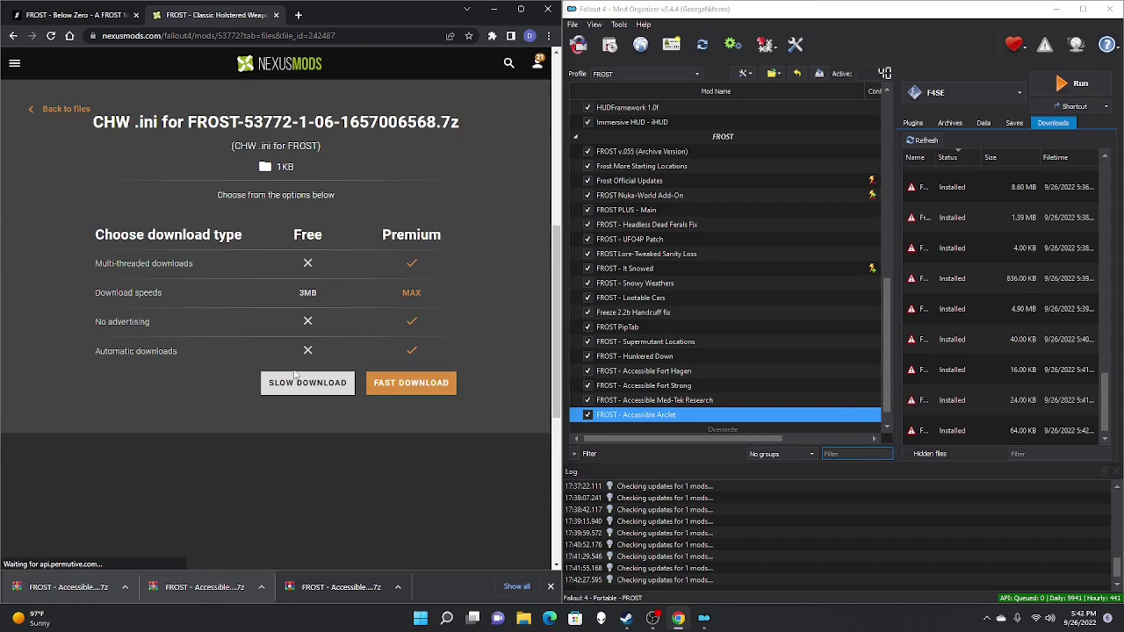
pyautogui.click(308, 383)
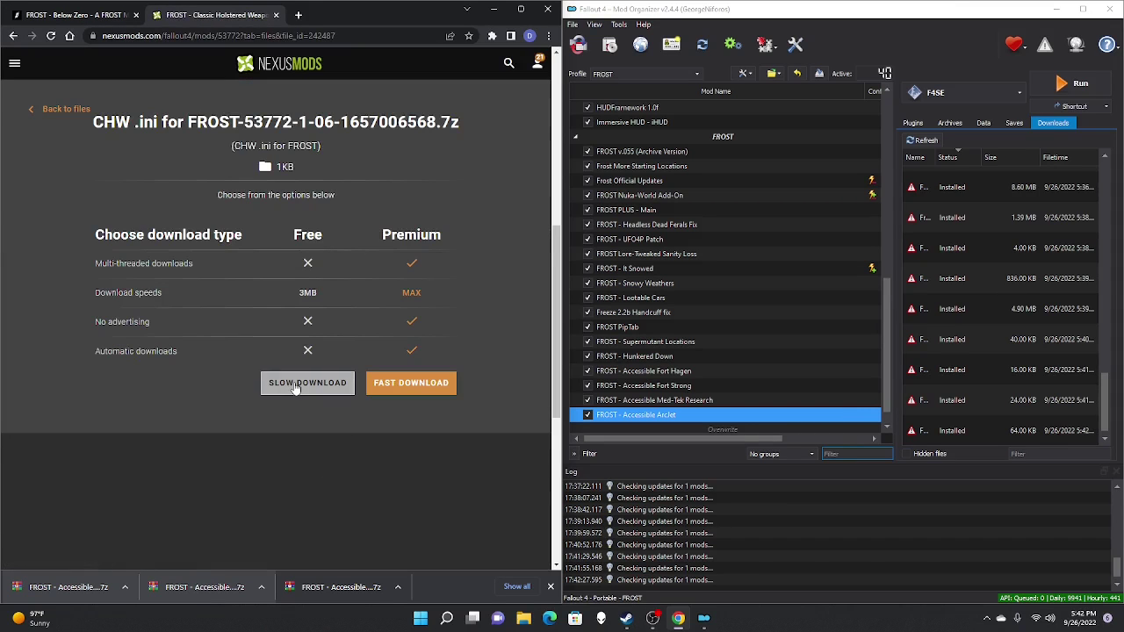
pyautogui.moveTo(86, 599); pyautogui.dragTo(1001, 338)
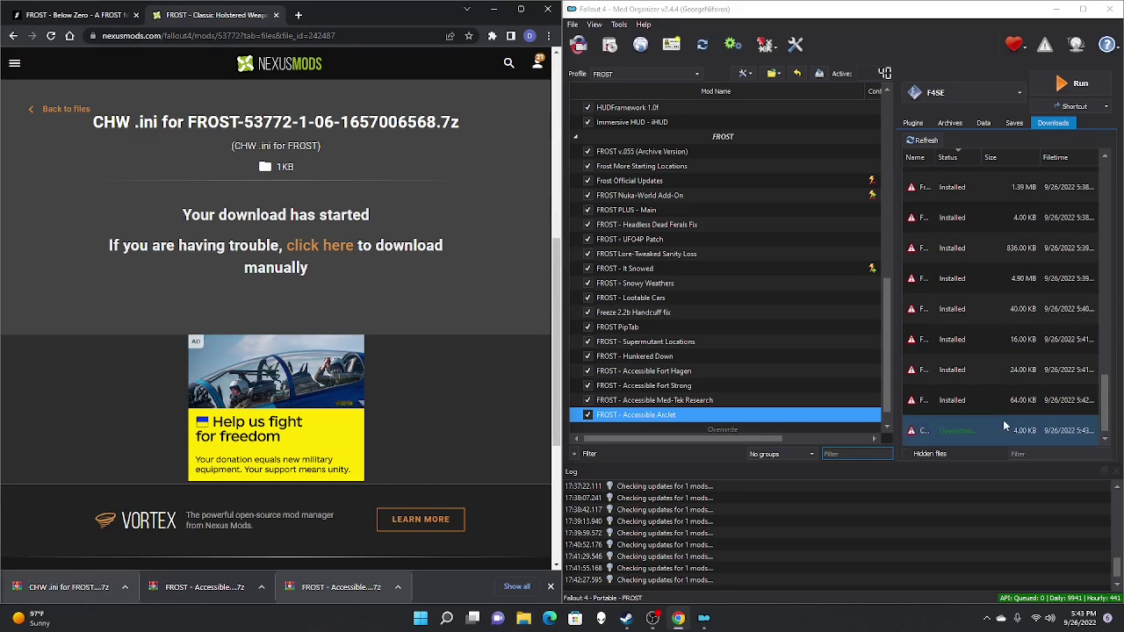
# Install CHW .ini for FROST under its default name, enable it, and close its page to return to the guide
pyautogui.doubleClick(1003, 420)
pyautogui.click(913, 322)
pyautogui.click(588, 415)
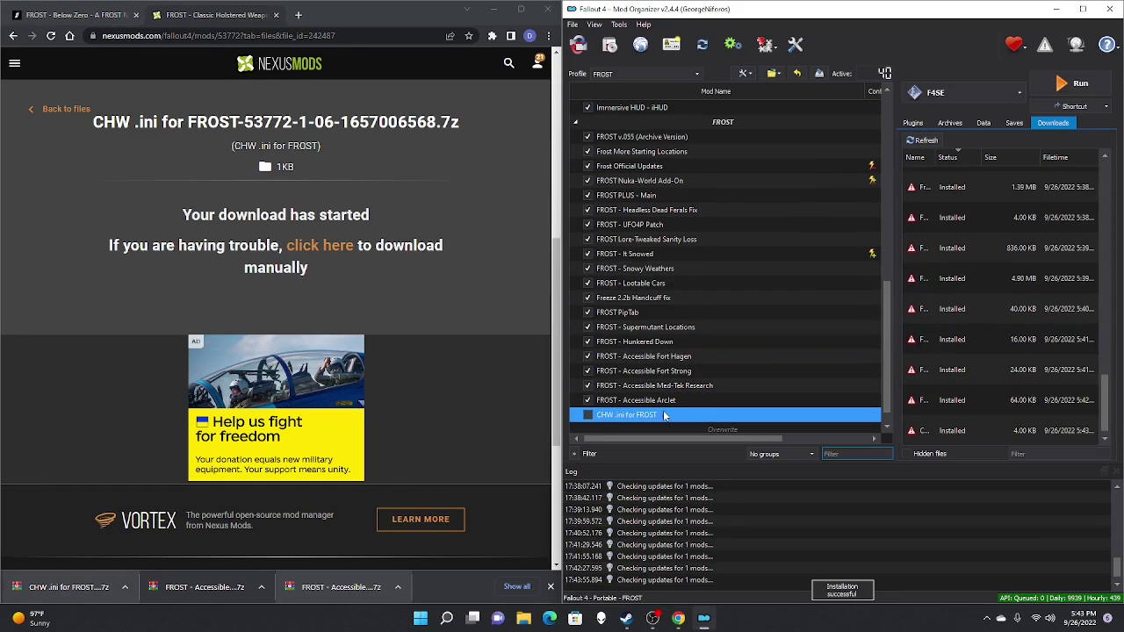
pyautogui.click(276, 15)
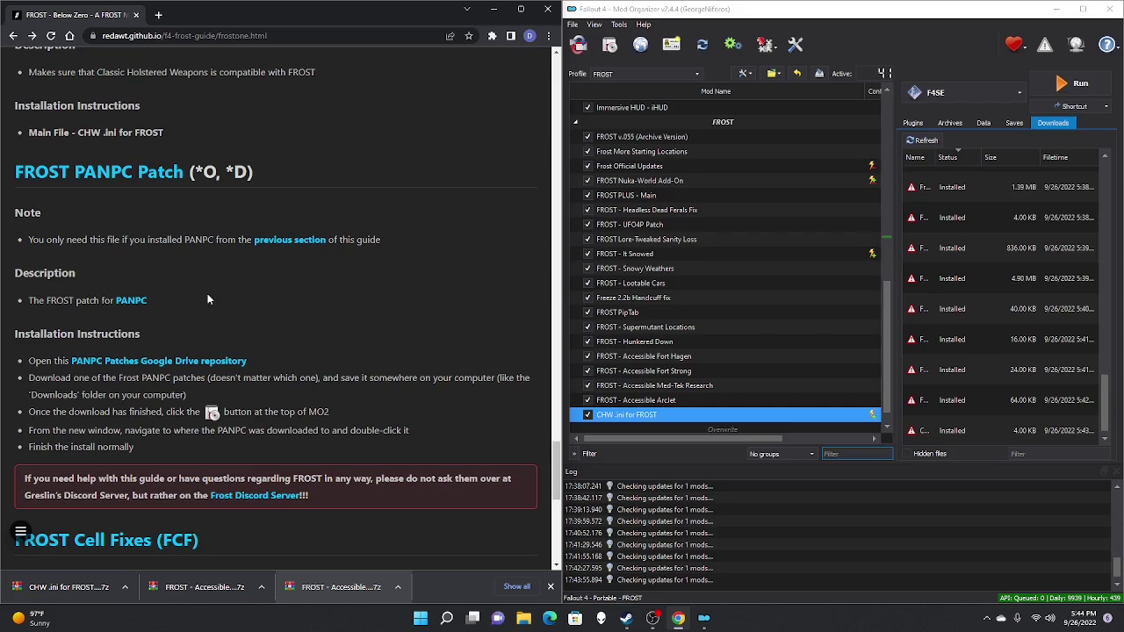
# Open FROST Cell Fixes (FCF) from the guide, review its files, slow-download the version 1.0 main file, and add it to Mod Organizer's downloads
pyautogui.scroll(-5, 207, 298)
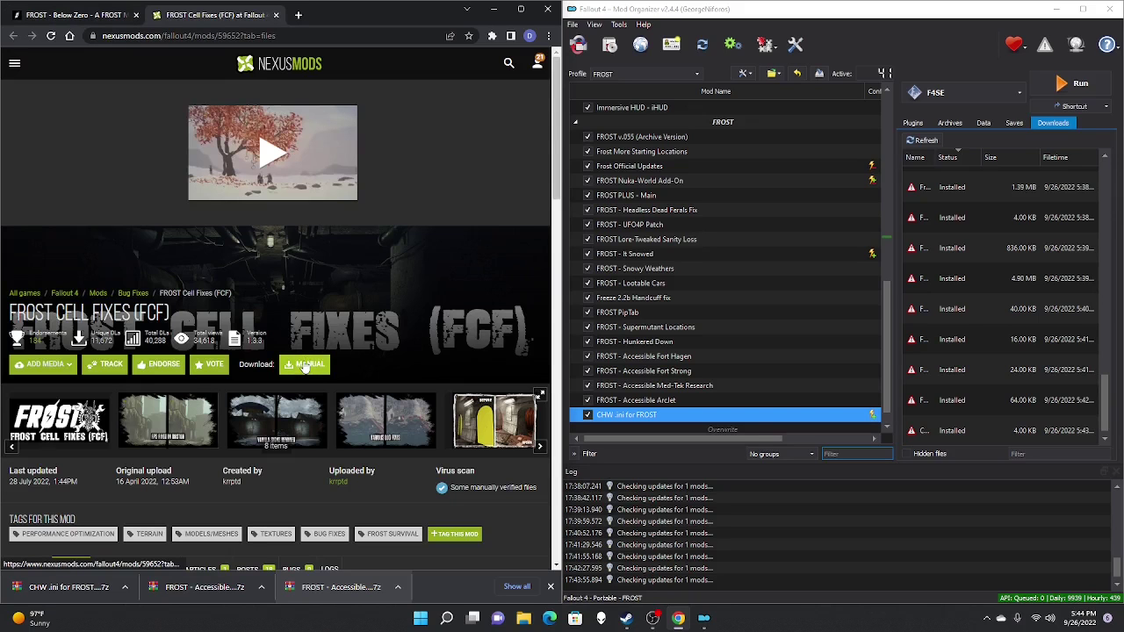
pyautogui.click(305, 367)
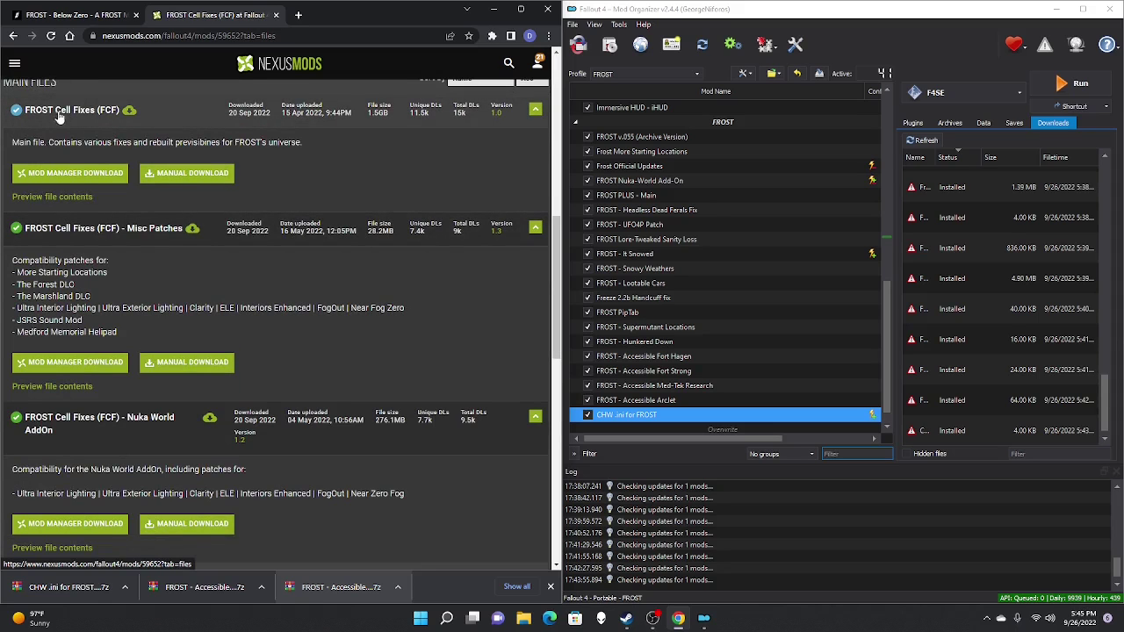
pyautogui.scroll(-1, 85, 119)
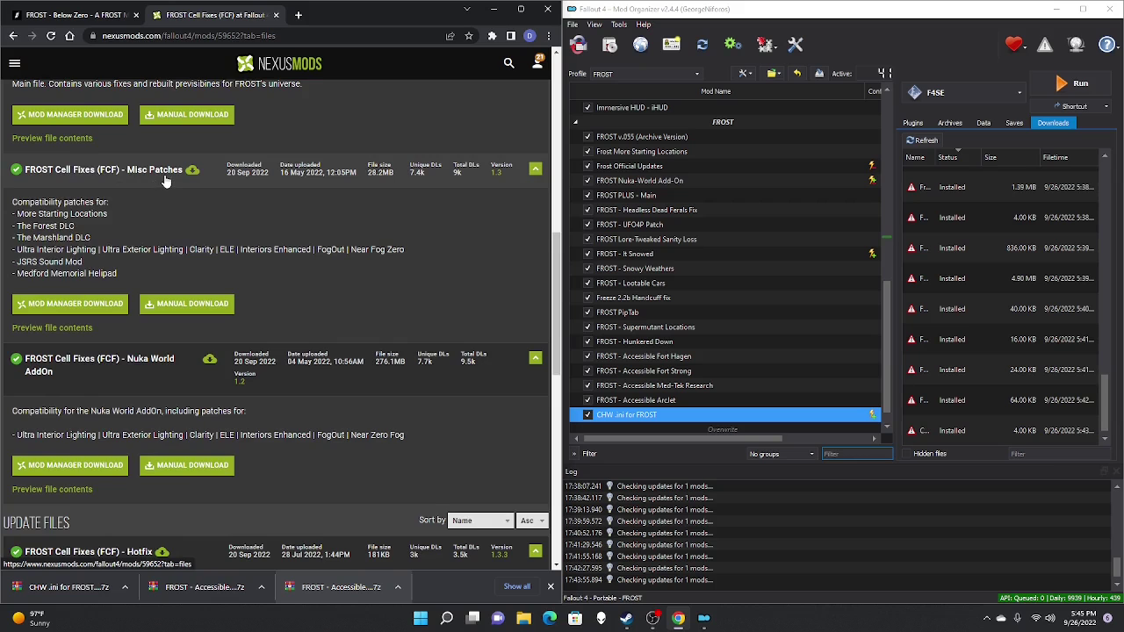
pyautogui.scroll(-1, 144, 180)
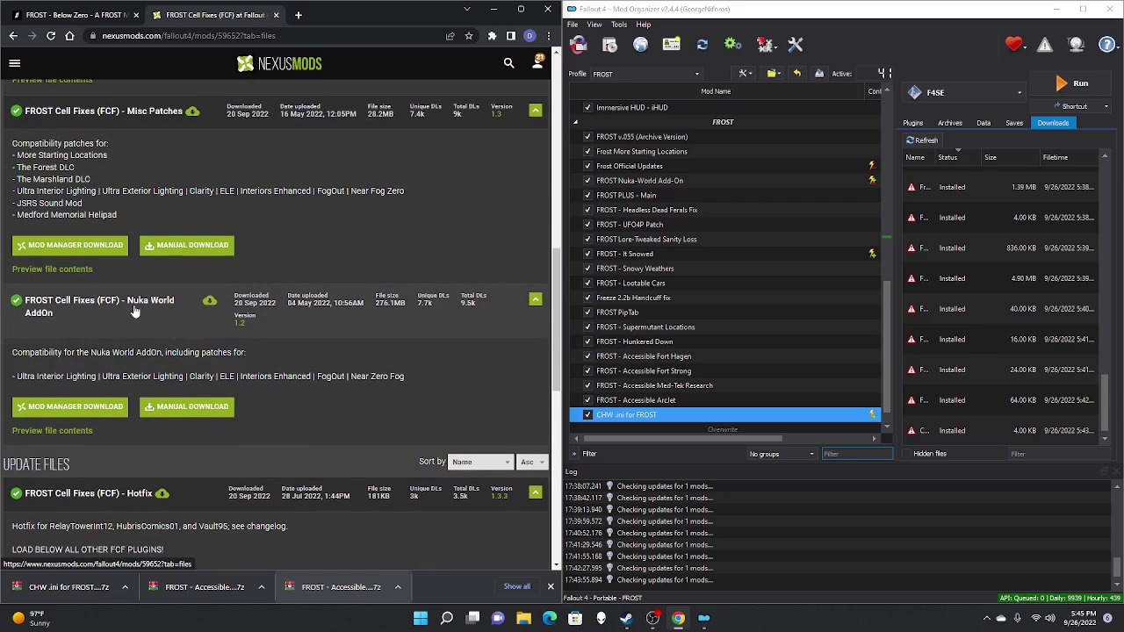
pyautogui.scroll(-3, 173, 312)
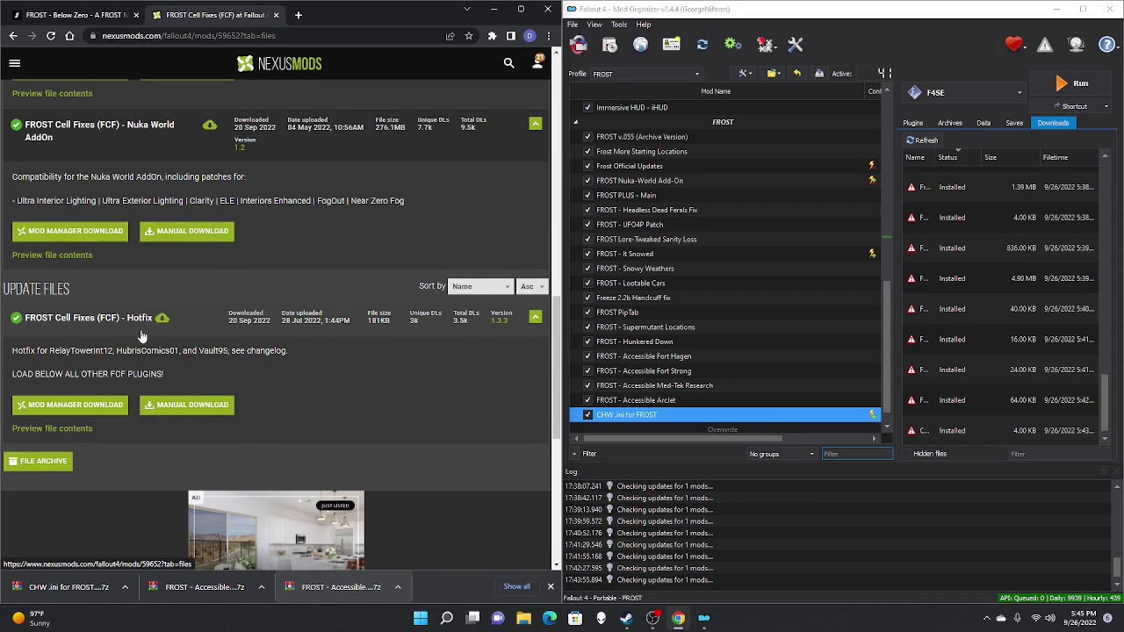
pyautogui.scroll(5, 141, 336)
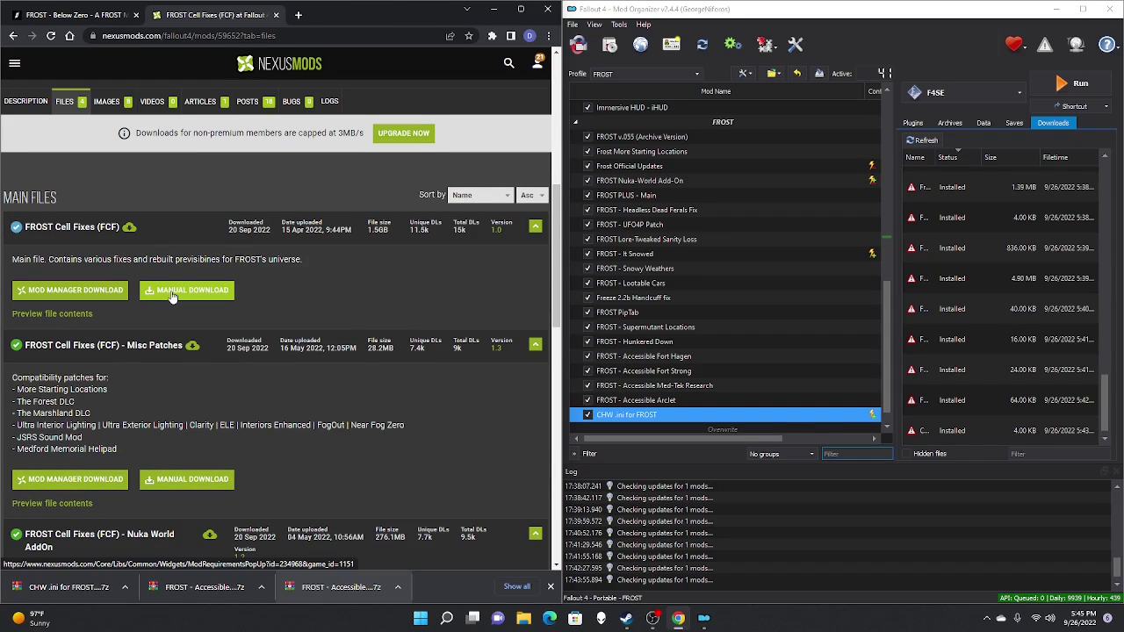
pyautogui.click(173, 291)
pyautogui.click(144, 418)
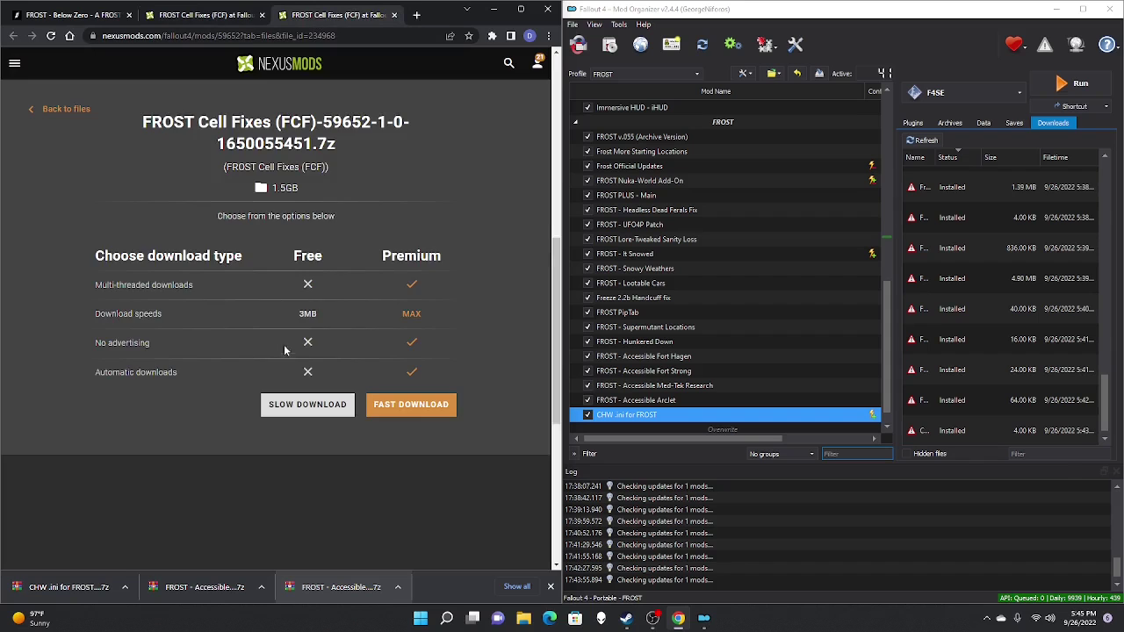
pyautogui.click(290, 404)
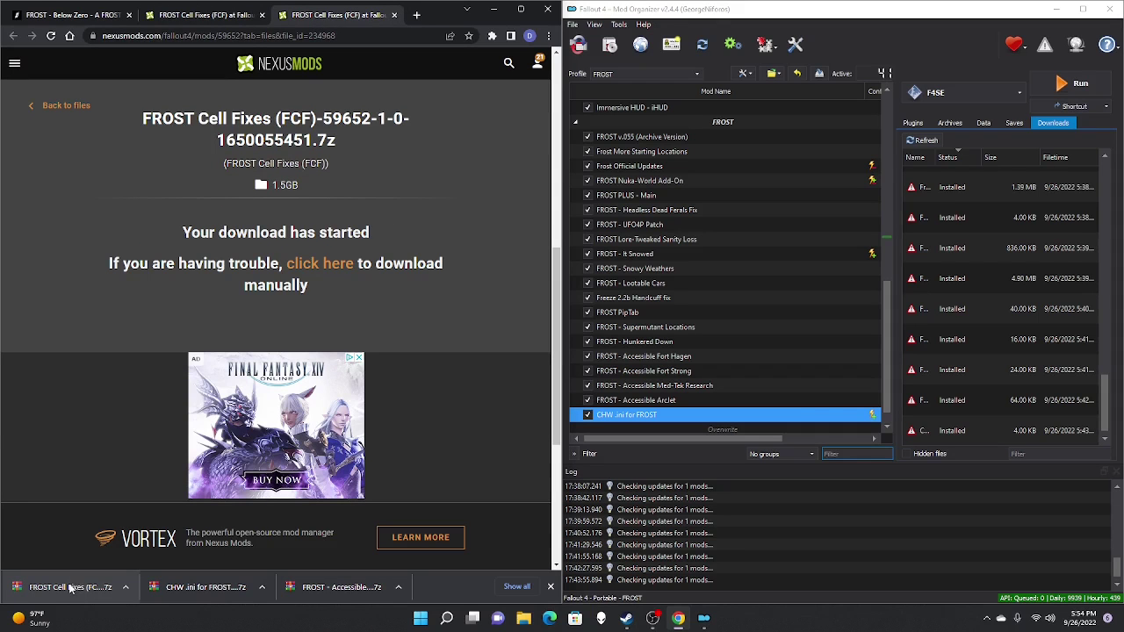
pyautogui.moveTo(70, 589); pyautogui.dragTo(976, 369)
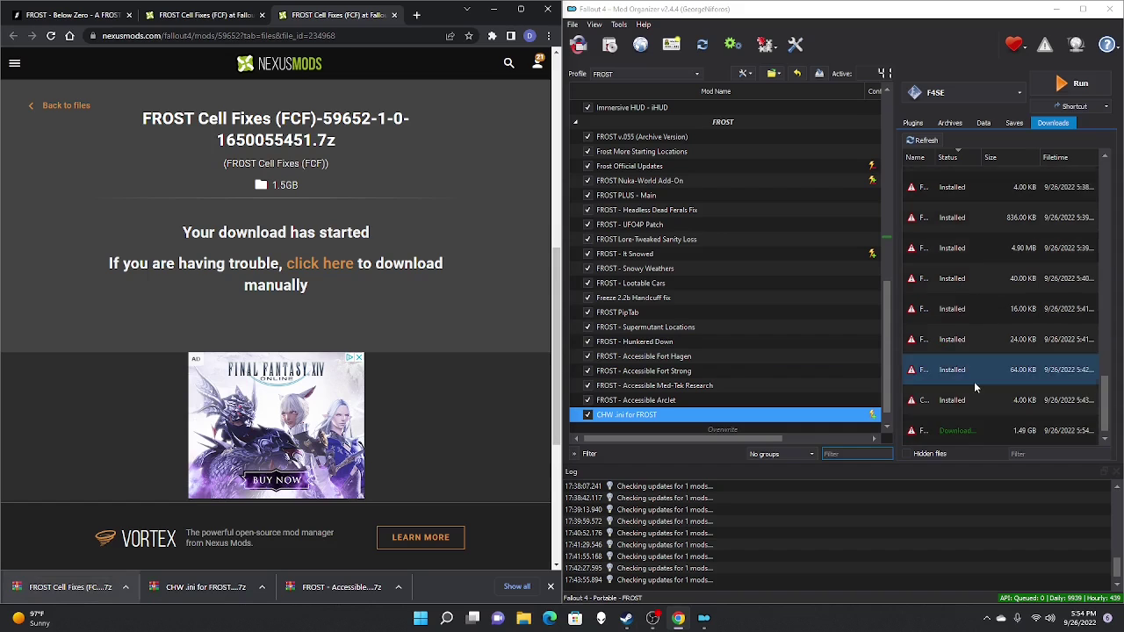
# Install Frost Cell Fixes (FCF) with its notice acknowledged and the 2K texture option, enable it, and close its download page
pyautogui.doubleClick(966, 429)
pyautogui.click(678, 329)
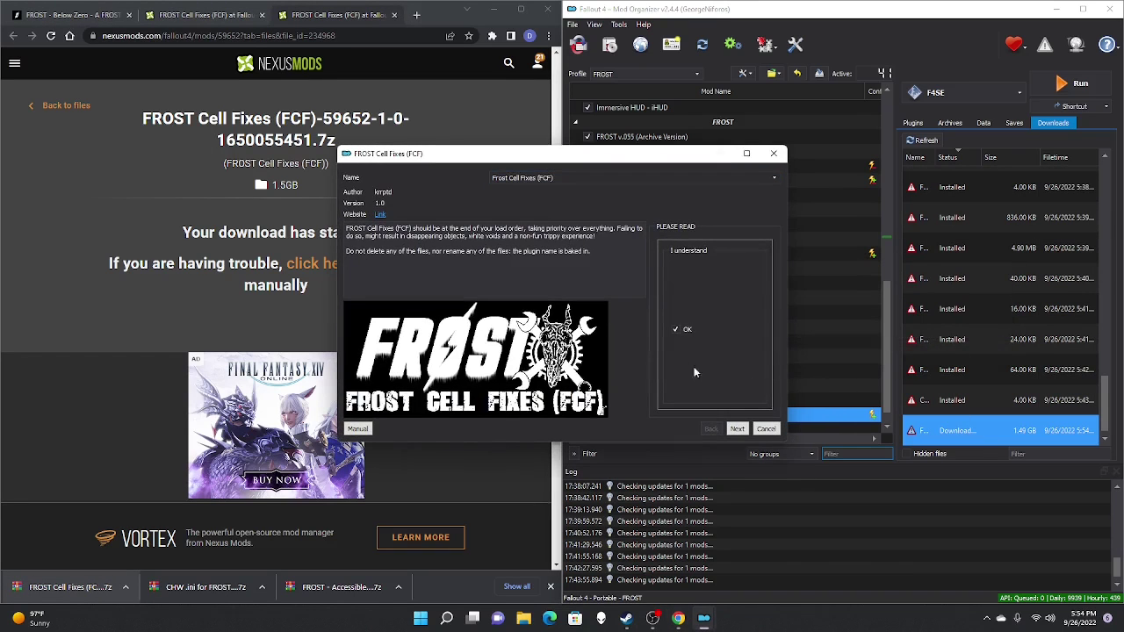
pyautogui.click(737, 429)
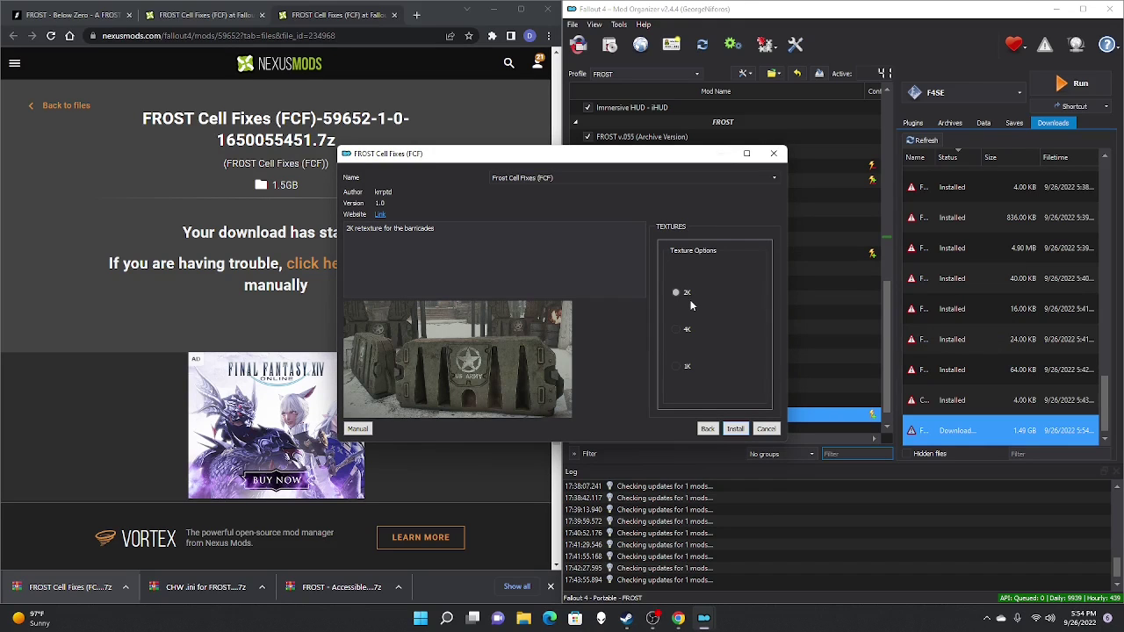
pyautogui.click(735, 428)
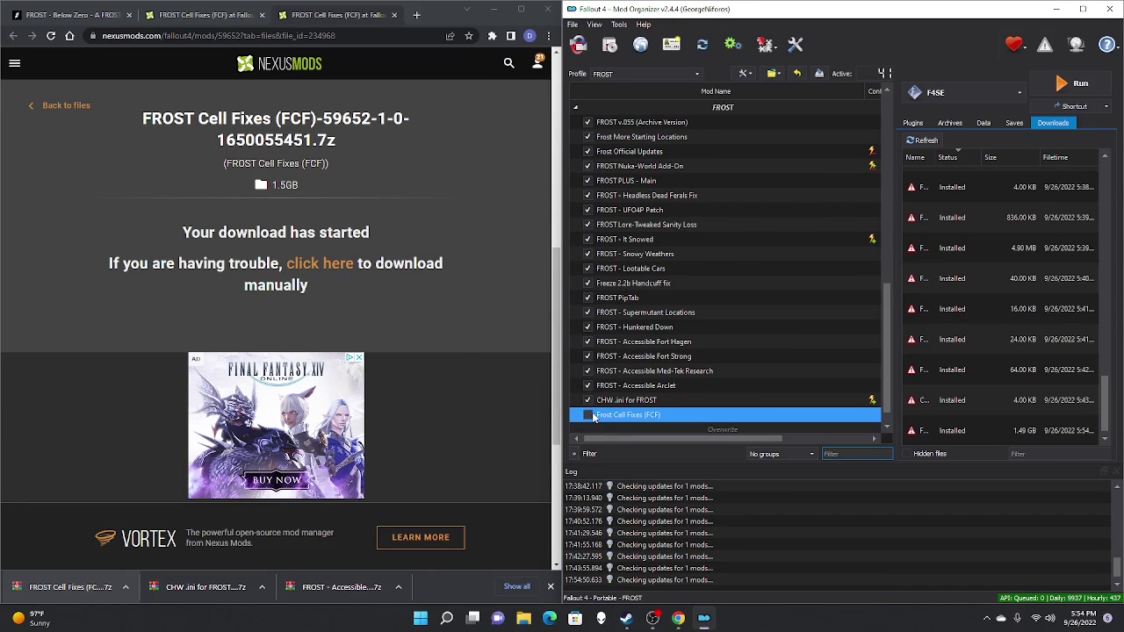
pyautogui.click(590, 417)
pyautogui.click(393, 15)
# Slow-download the FROST Cell Fixes (FCF) - Misc Patches version 1.3 file and add it to Mod Organizer's downloads
pyautogui.scroll(-1, 134, 307)
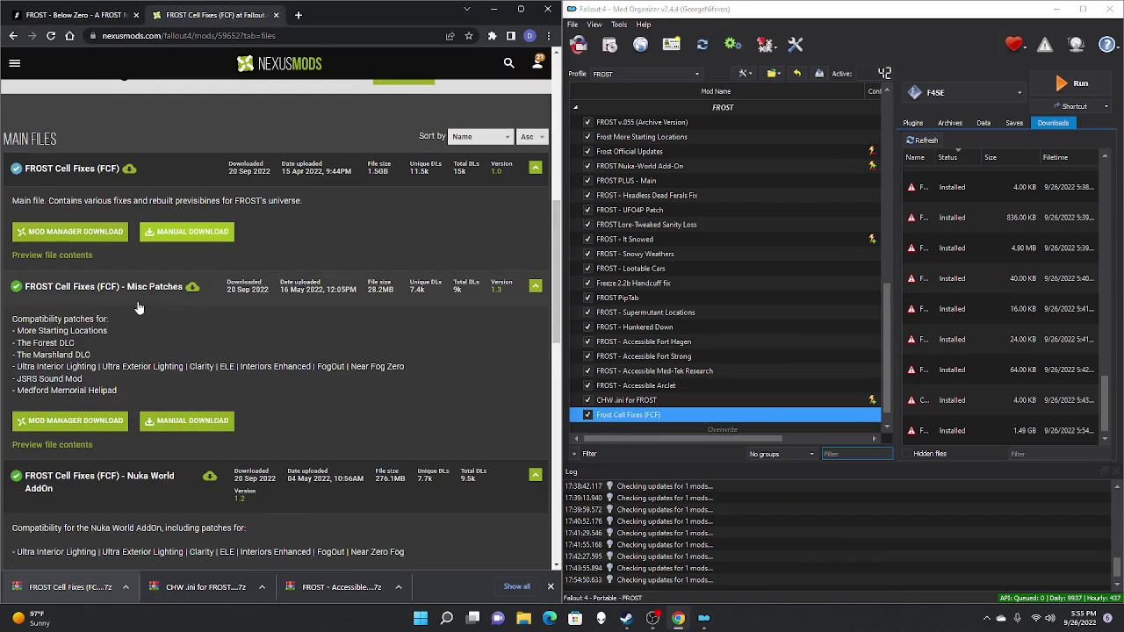
pyautogui.middleClick(187, 420)
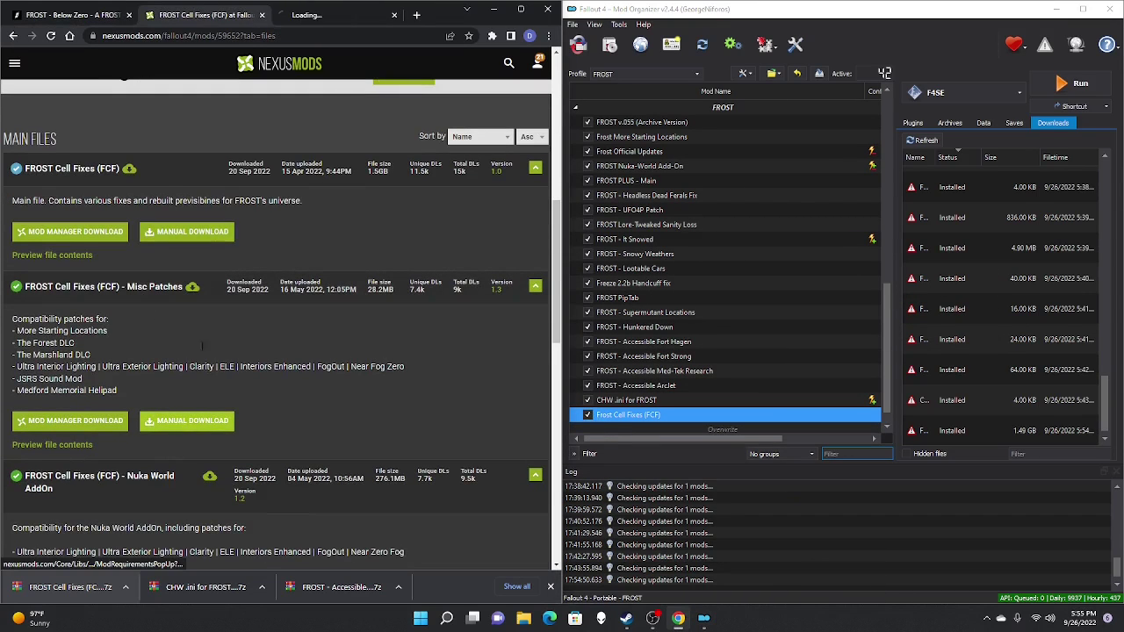
pyautogui.click(187, 421)
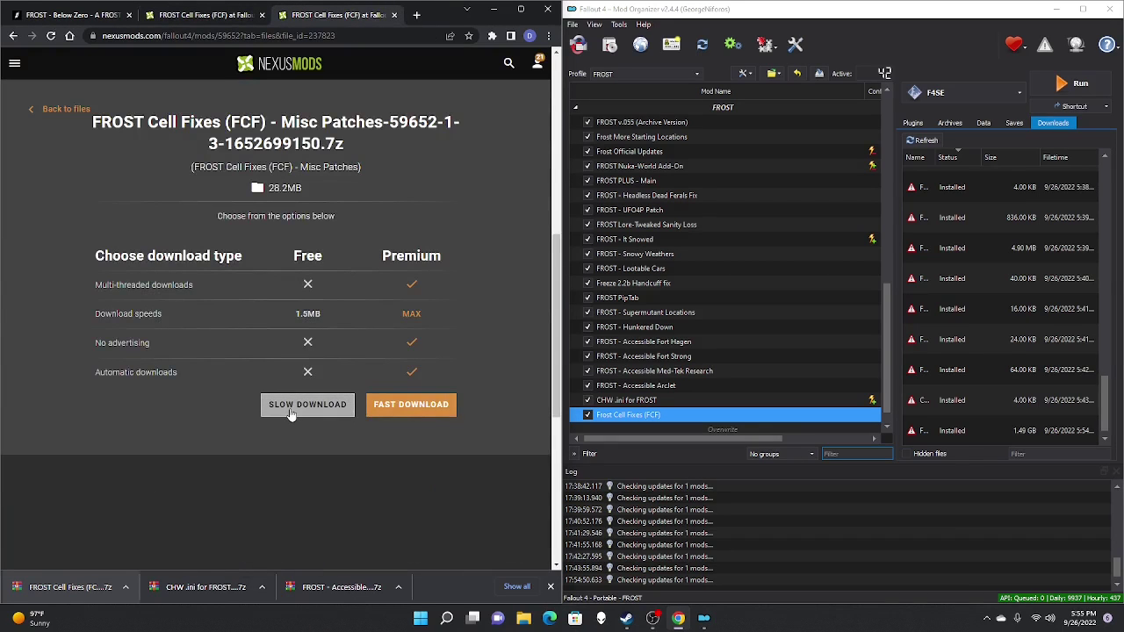
pyautogui.click(291, 413)
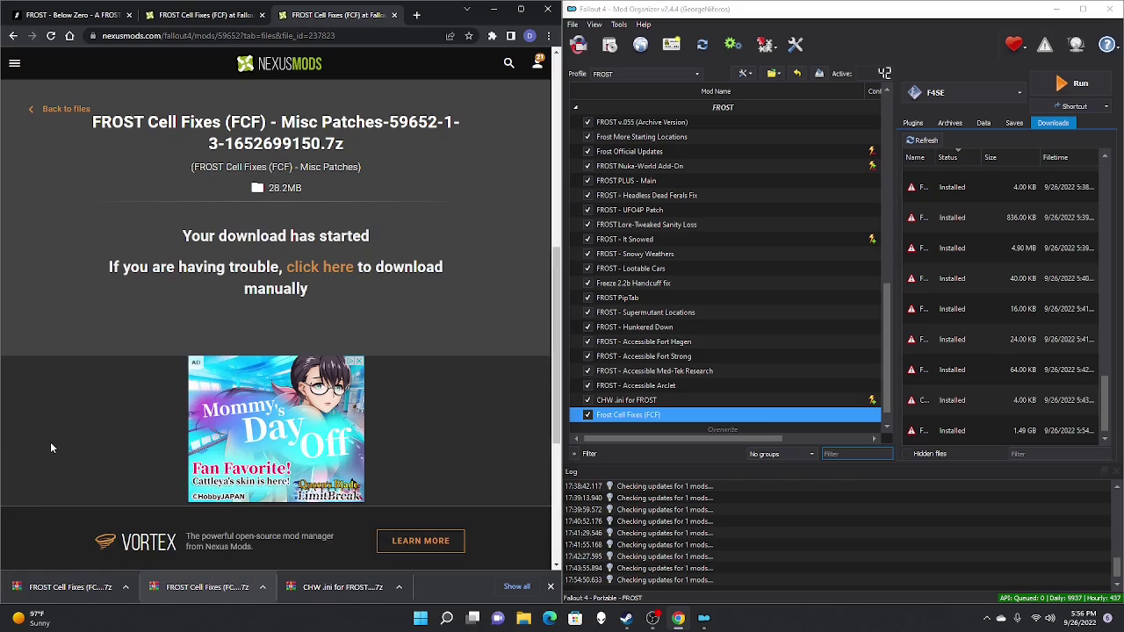
pyautogui.moveTo(51, 593); pyautogui.dragTo(967, 416)
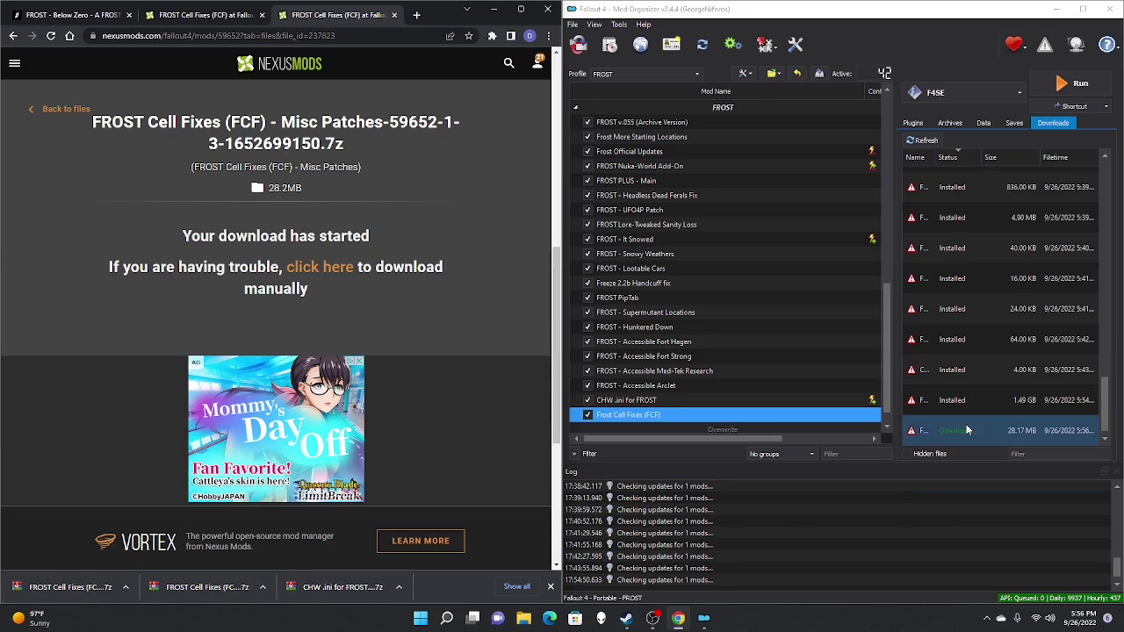
# Install FROST Cell Fixes (FCF) - Patches with only More Starting Locations selected and interior lighting None, enable it, and close its download page
pyautogui.doubleClick(966, 428)
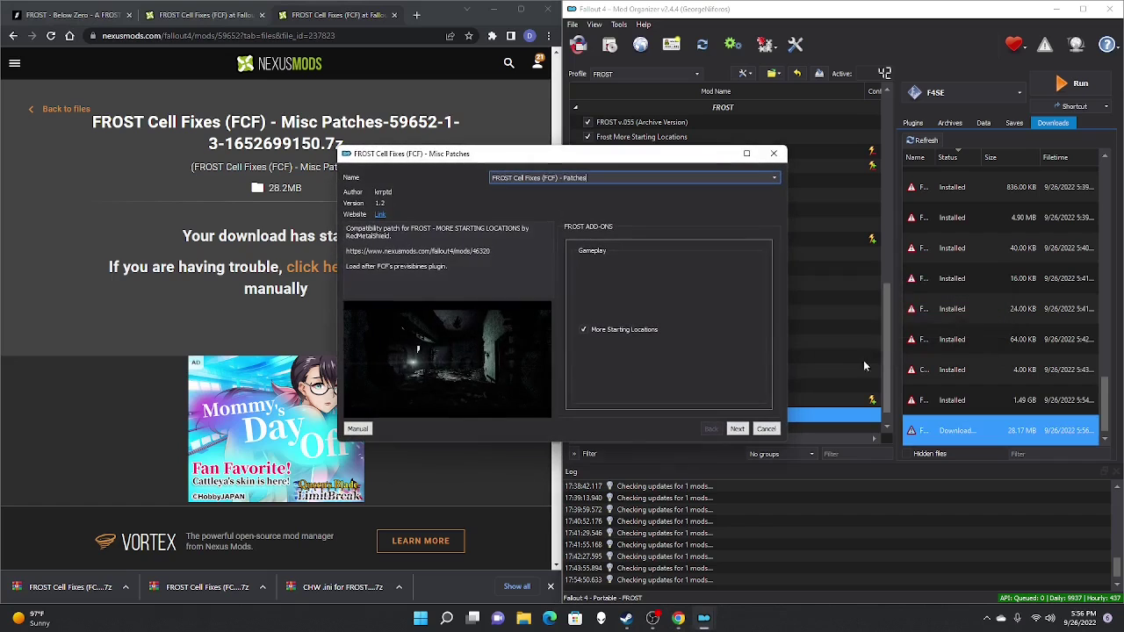
pyautogui.click(736, 429)
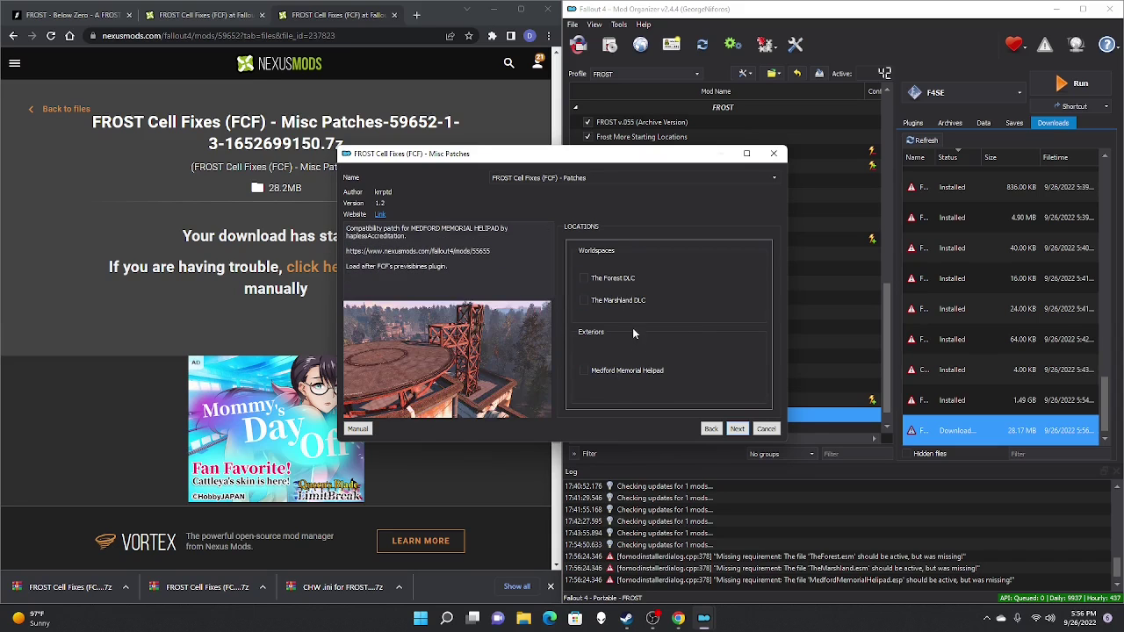
pyautogui.press('Return')
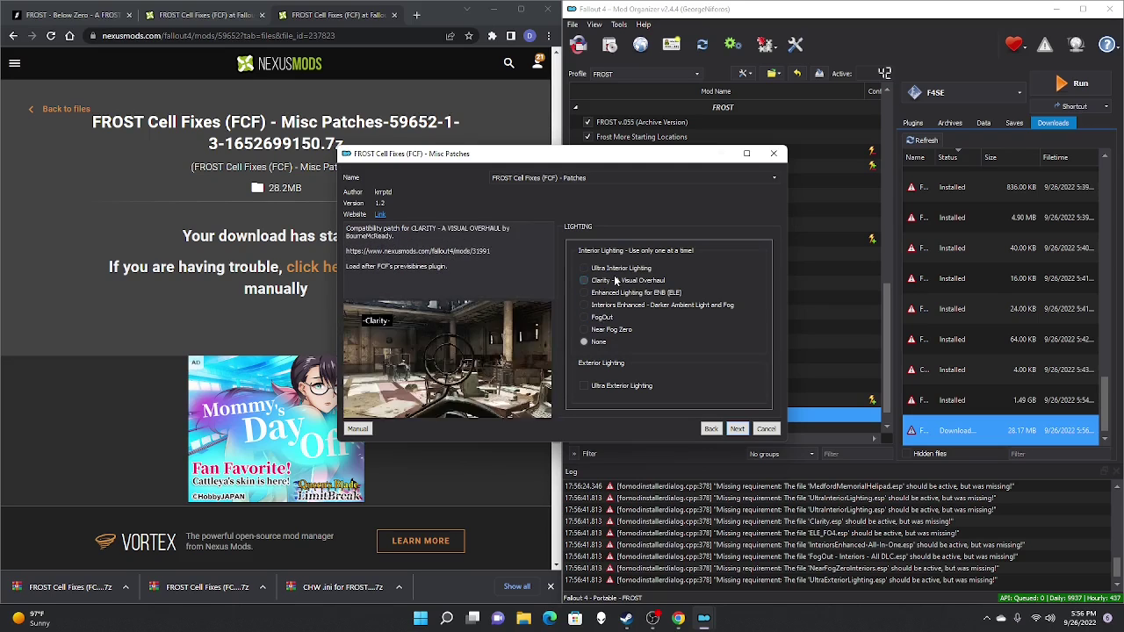
pyautogui.click(738, 429)
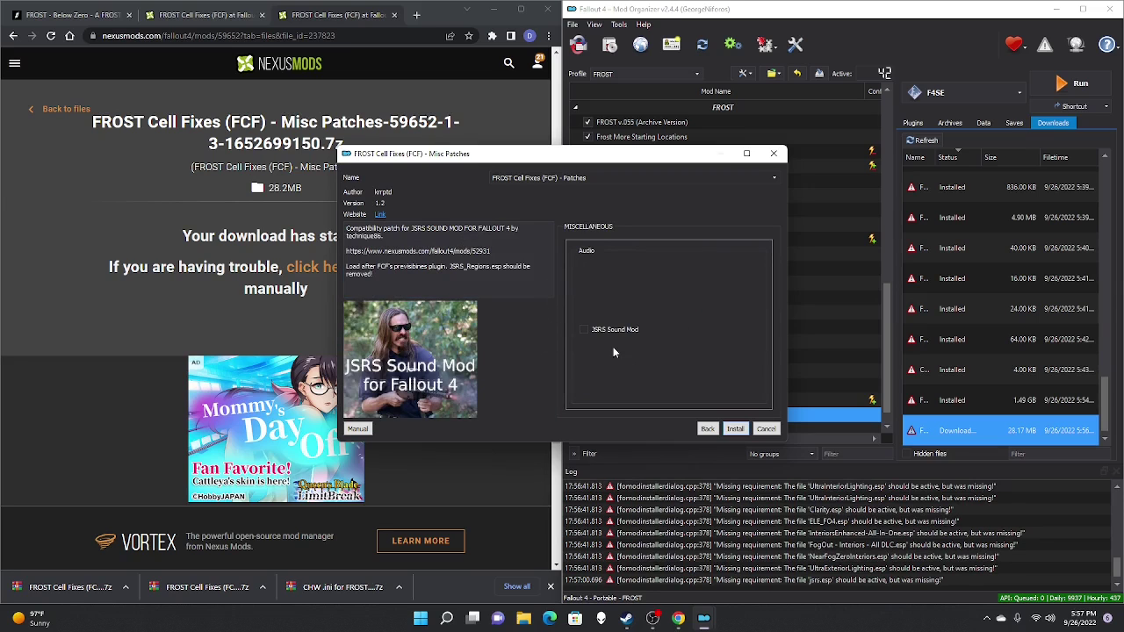
pyautogui.click(735, 429)
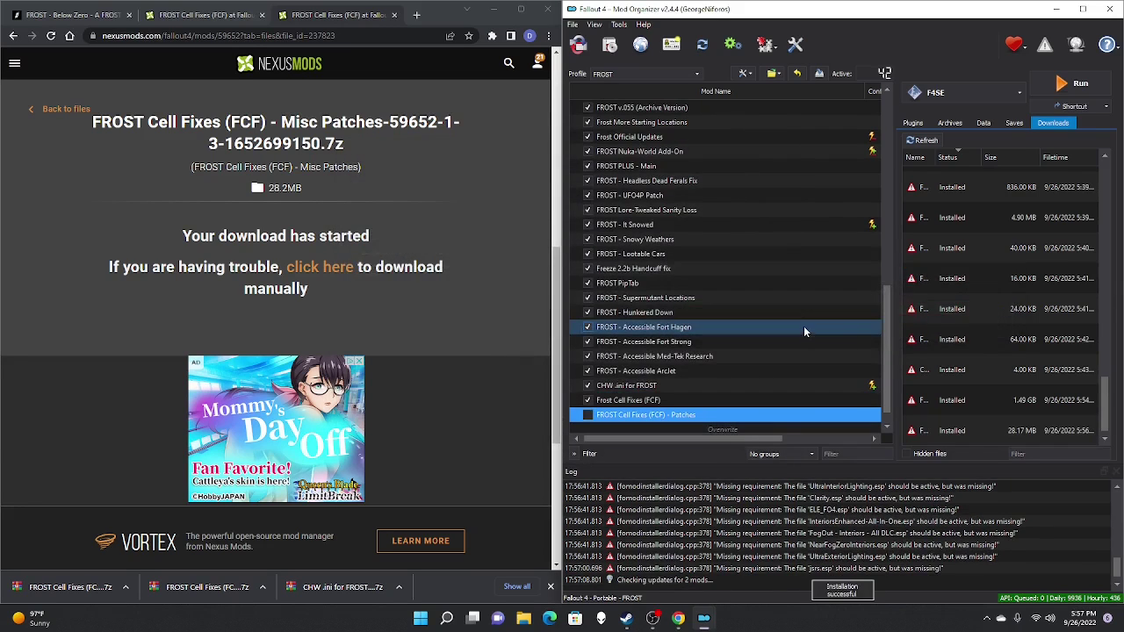
pyautogui.click(588, 414)
pyautogui.click(393, 15)
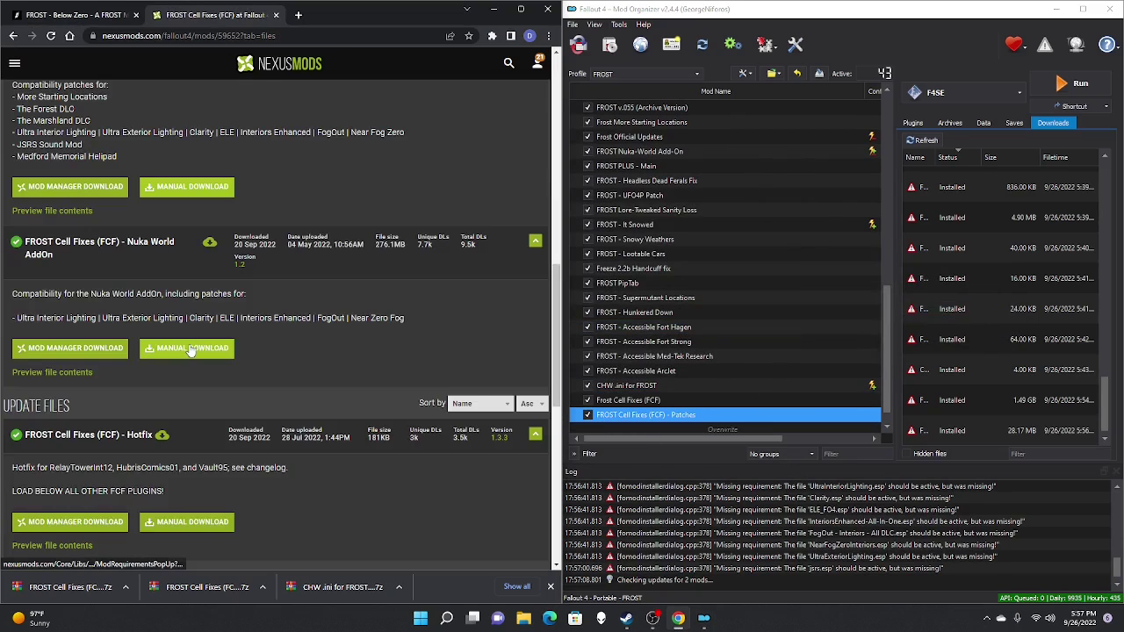
# Slow-download the FROST Cell Fixes (FCF) - Nuka World AddOn version 1.2 file and add it to Mod Organizer's downloads
pyautogui.middleClick(190, 350)
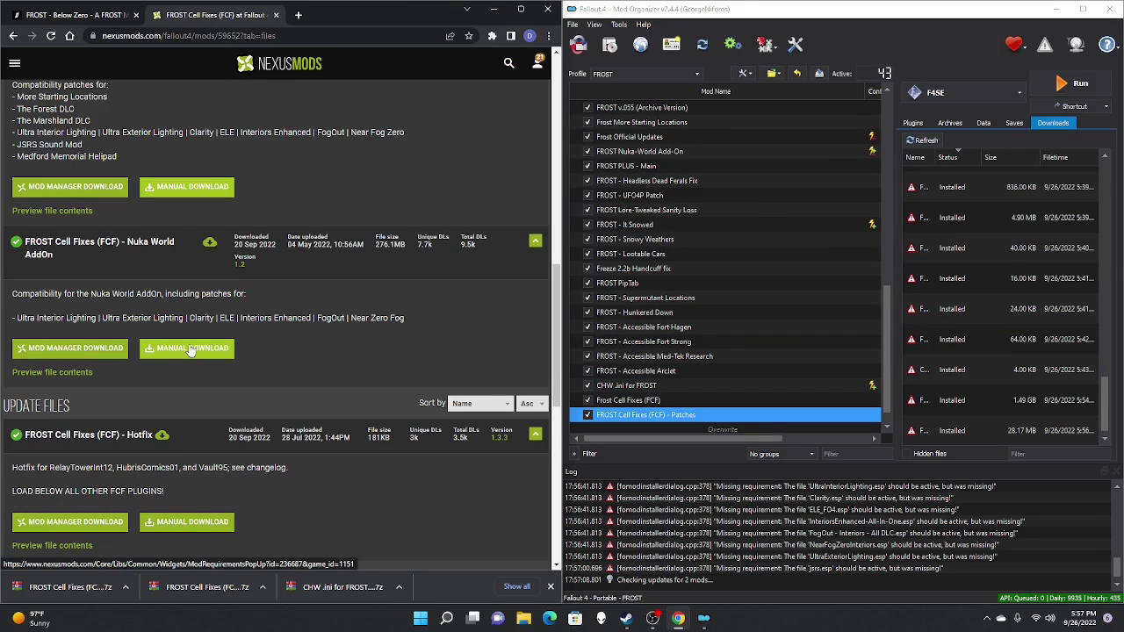
pyautogui.click(322, 18)
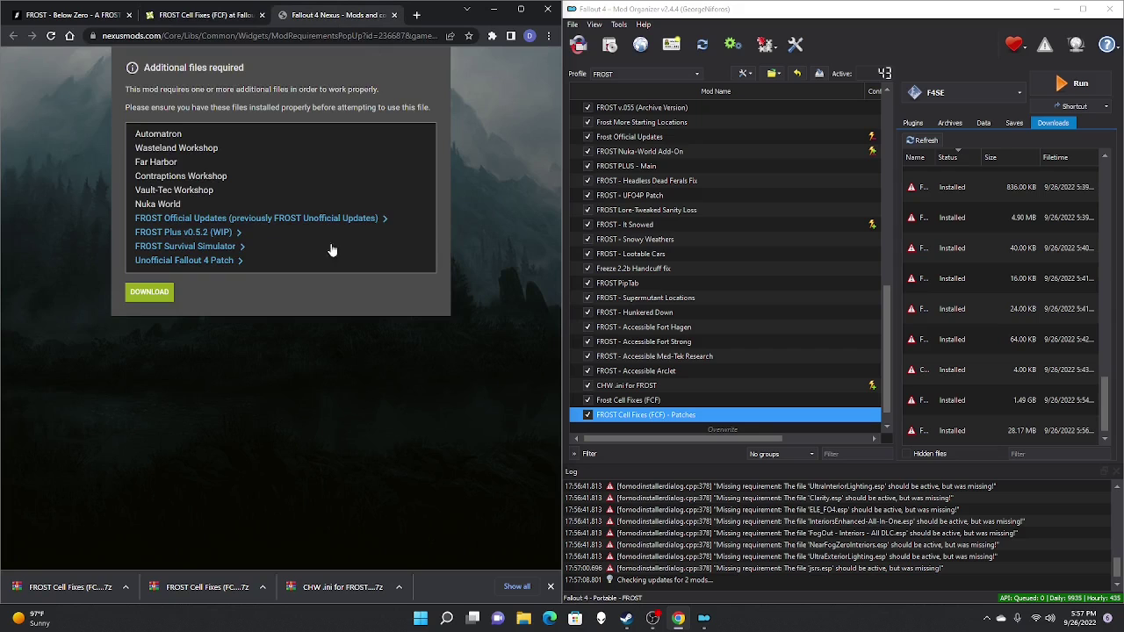
pyautogui.click(137, 288)
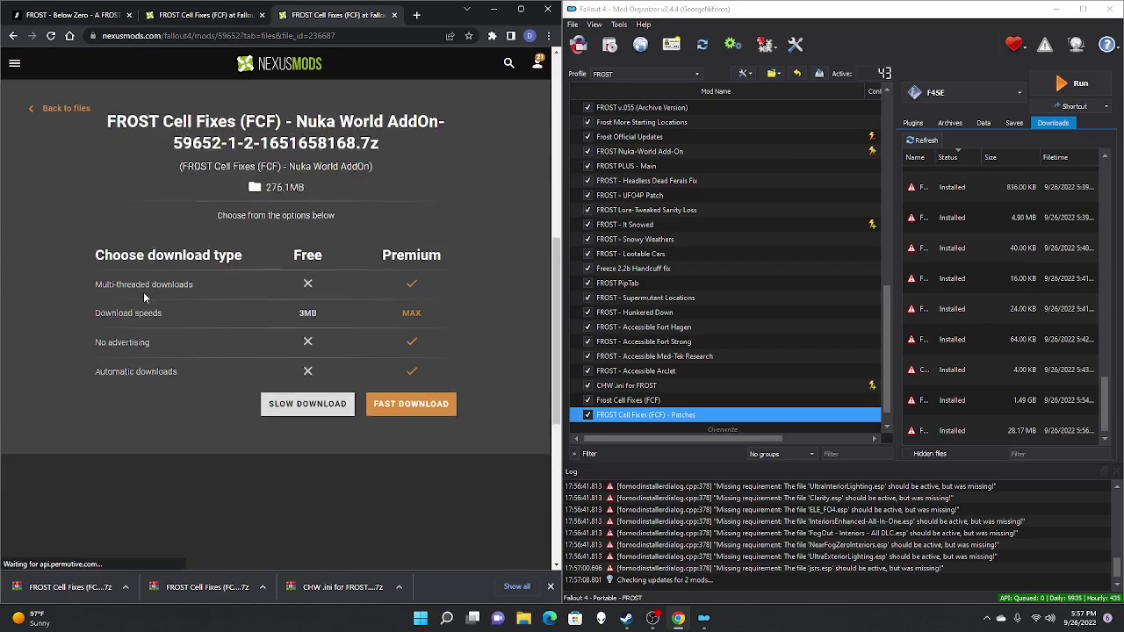
pyautogui.scroll(-1, 202, 321)
pyautogui.click(273, 348)
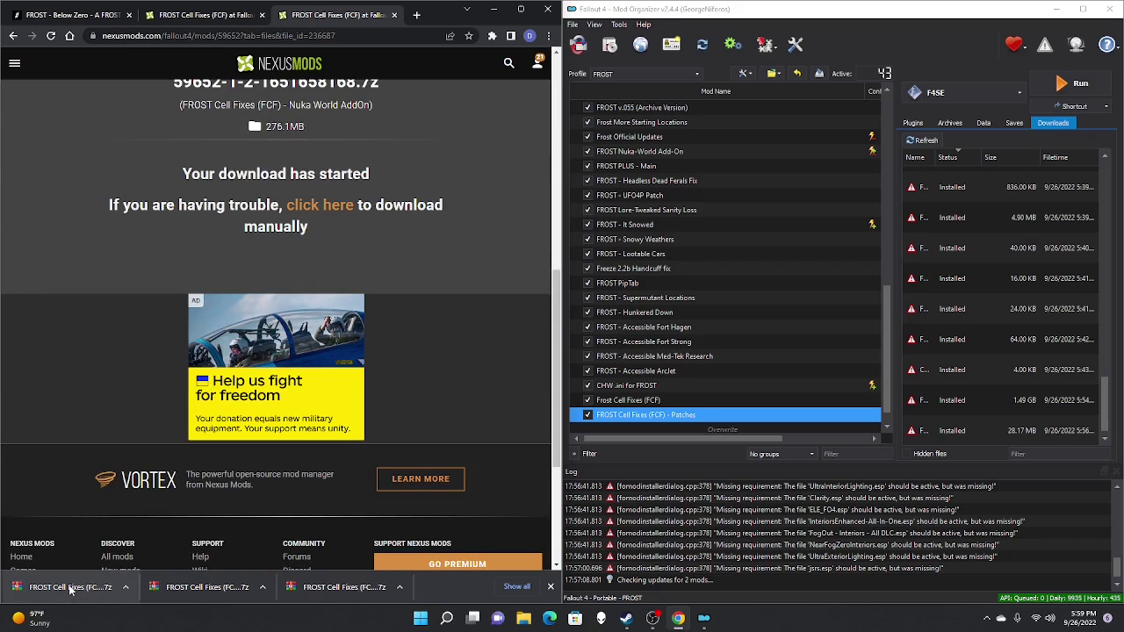
pyautogui.moveTo(71, 590); pyautogui.dragTo(981, 295)
# Install FROST Cell Fixes (FCF) - Nuka World AddOn with Nuka World Previsibines and no lighting patches, enable it, and close its download page
pyautogui.doubleClick(972, 431)
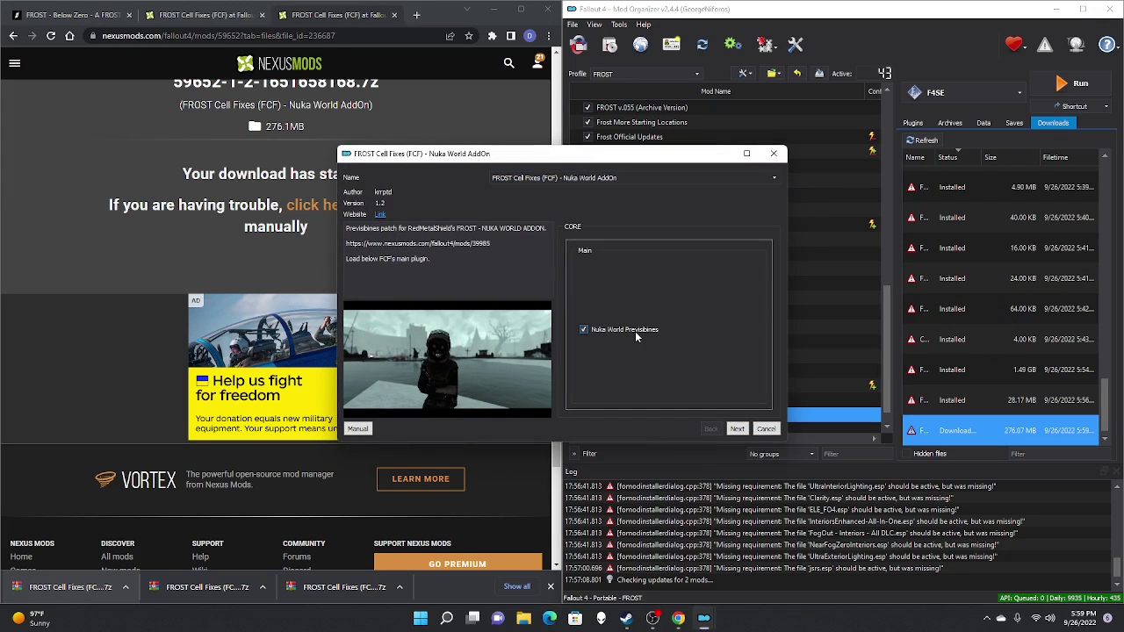
pyautogui.click(736, 428)
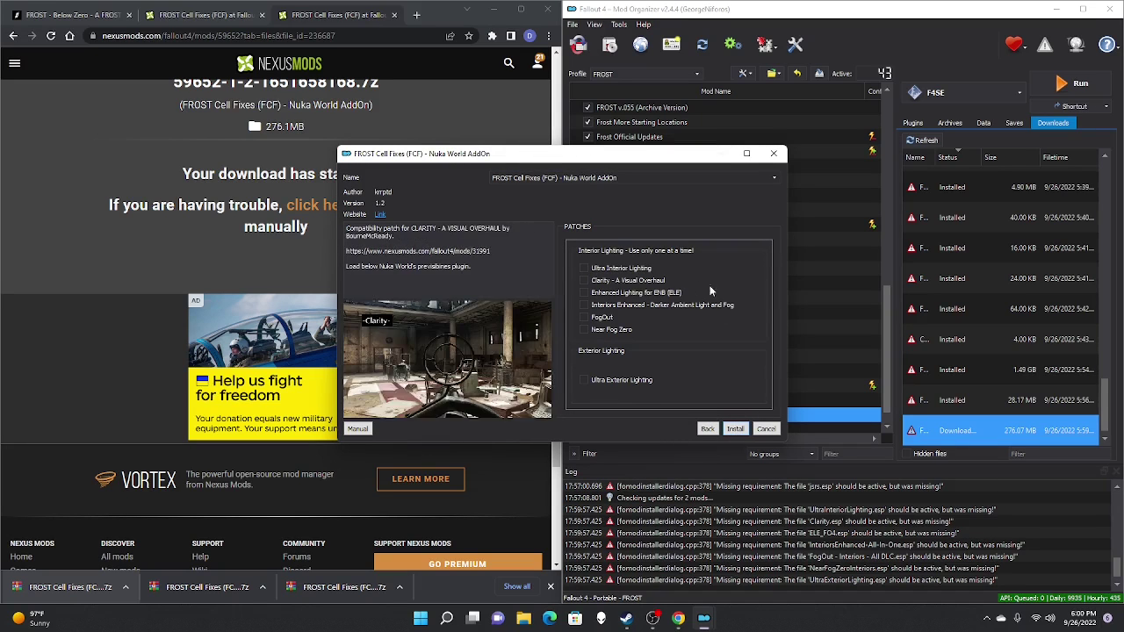
pyautogui.click(729, 430)
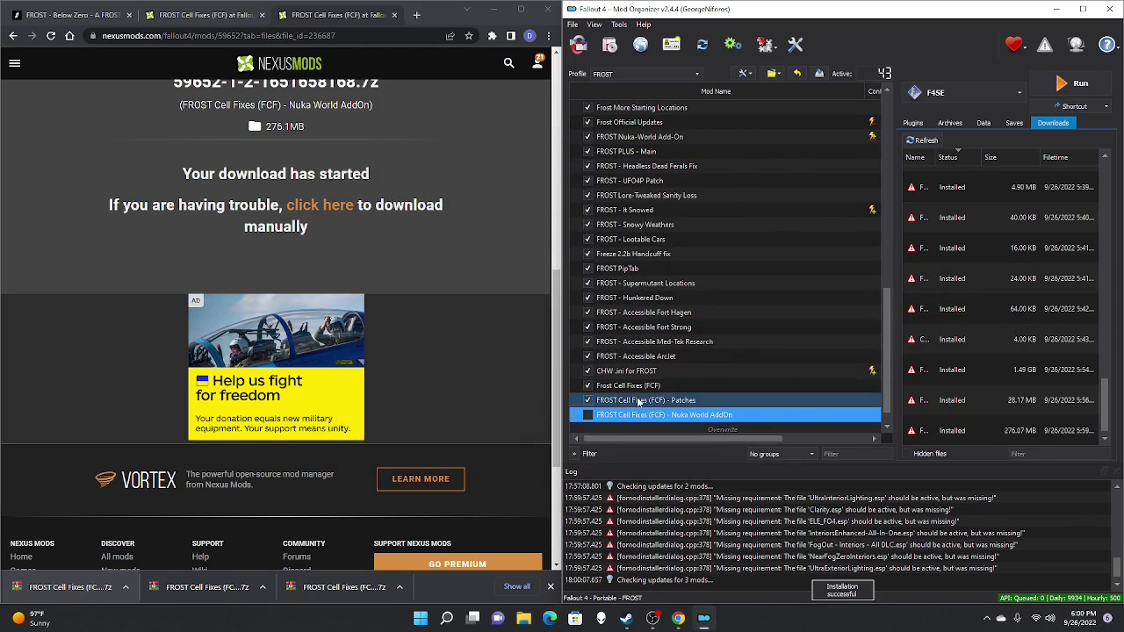
pyautogui.hotkey('ctrl', 'w')
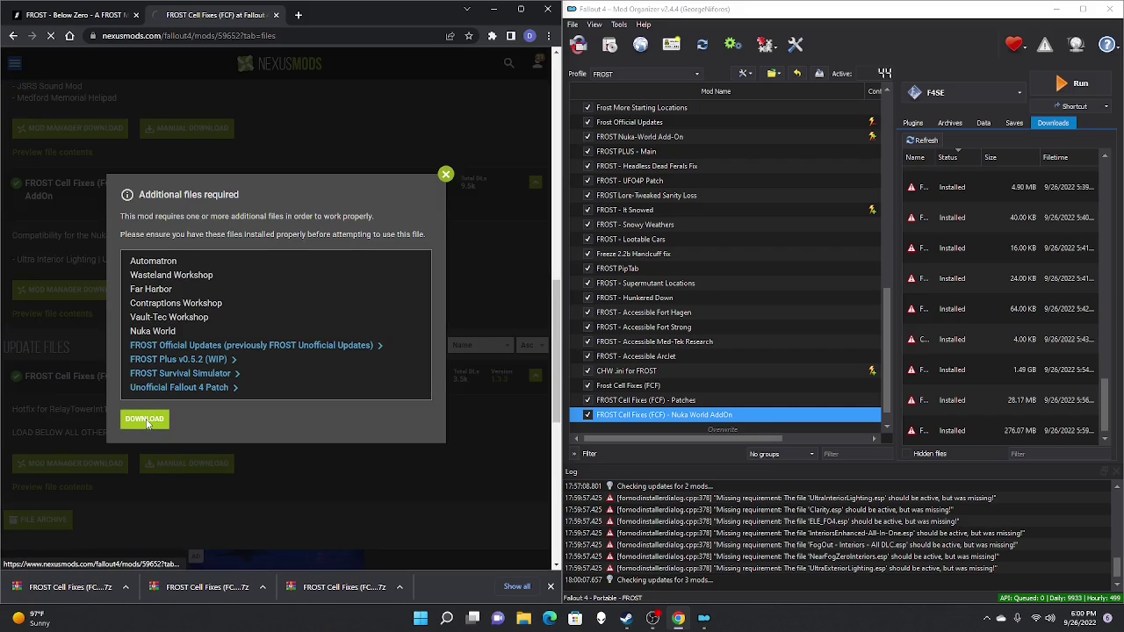
# Slow-download the FROST Cell Fixes (FCF) - Hotfix version 1.3.3 file and add it to Mod Organizer's downloads
pyautogui.click(147, 422)
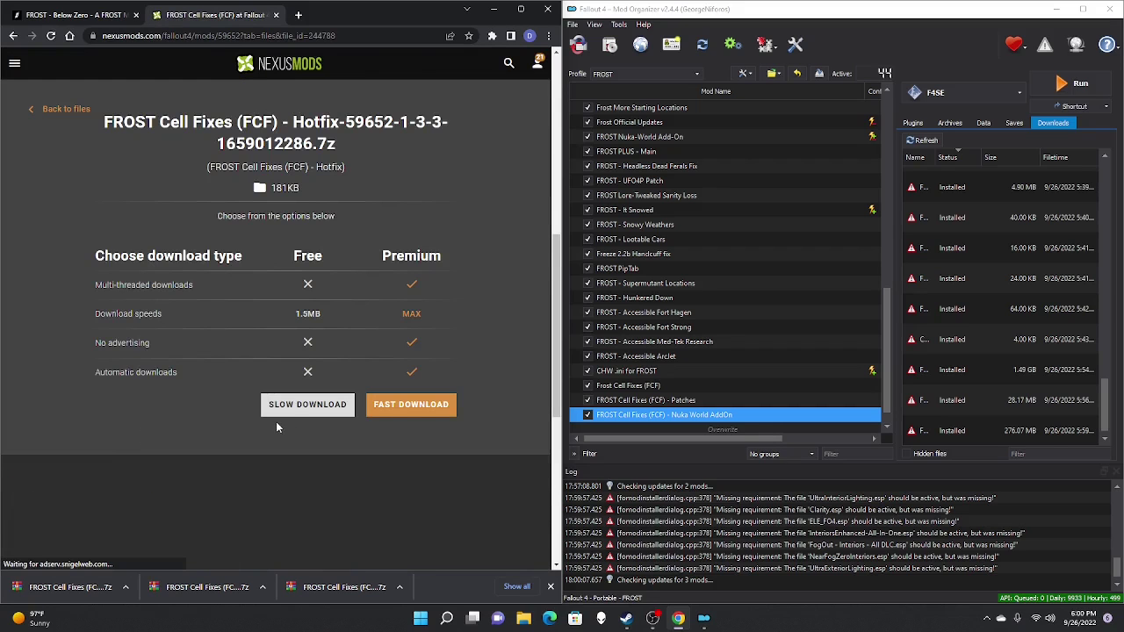
pyautogui.click(286, 410)
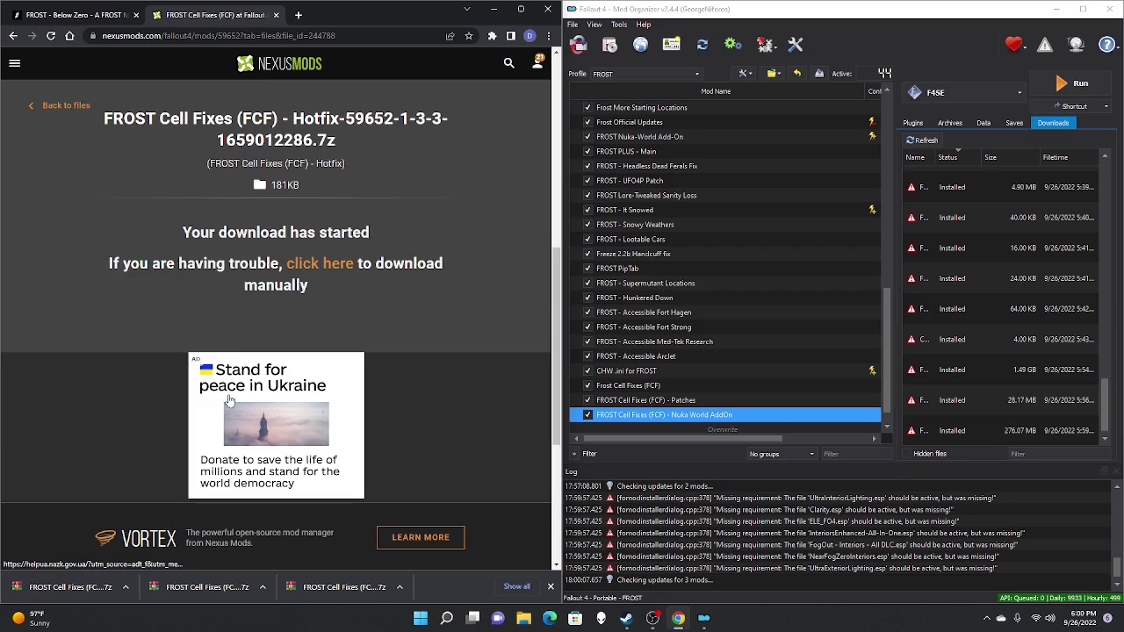
pyautogui.moveTo(66, 587); pyautogui.dragTo(1009, 402)
# Install FROST Cell Fixes (FCF) - Hotfix with its description acknowledged as read, and enable it in the mod list
pyautogui.doubleClick(988, 429)
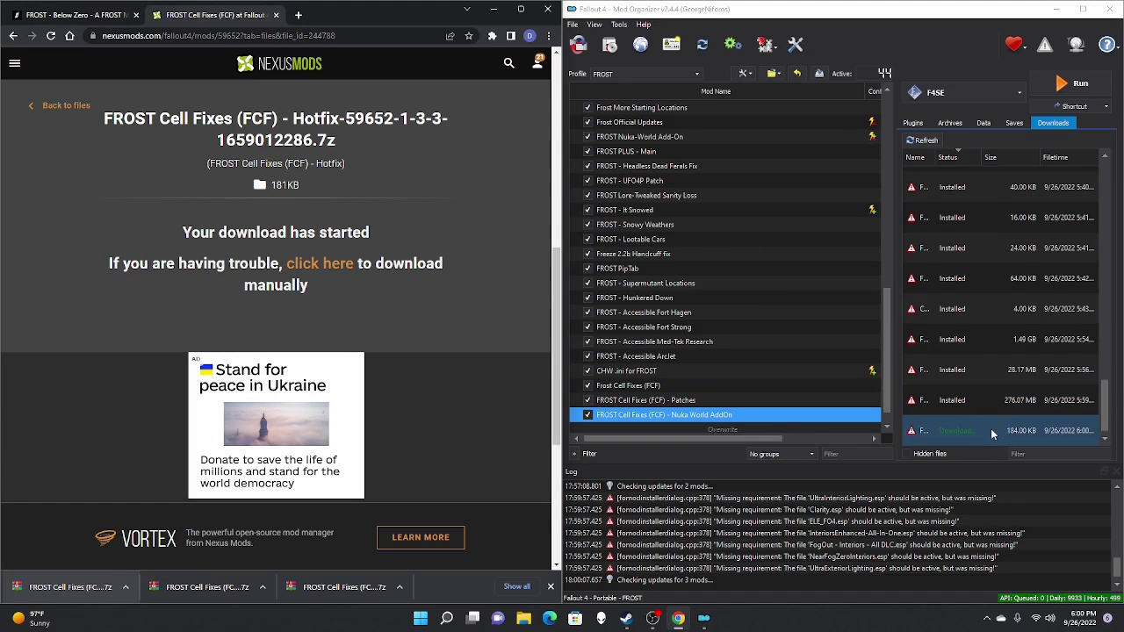
pyautogui.click(596, 329)
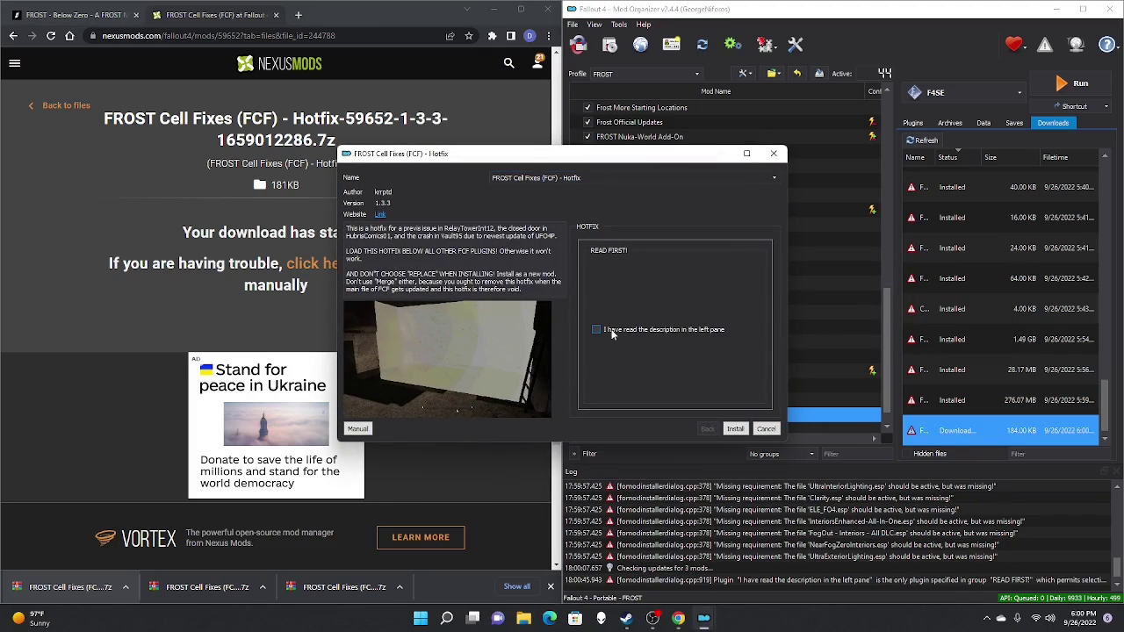
pyautogui.click(736, 428)
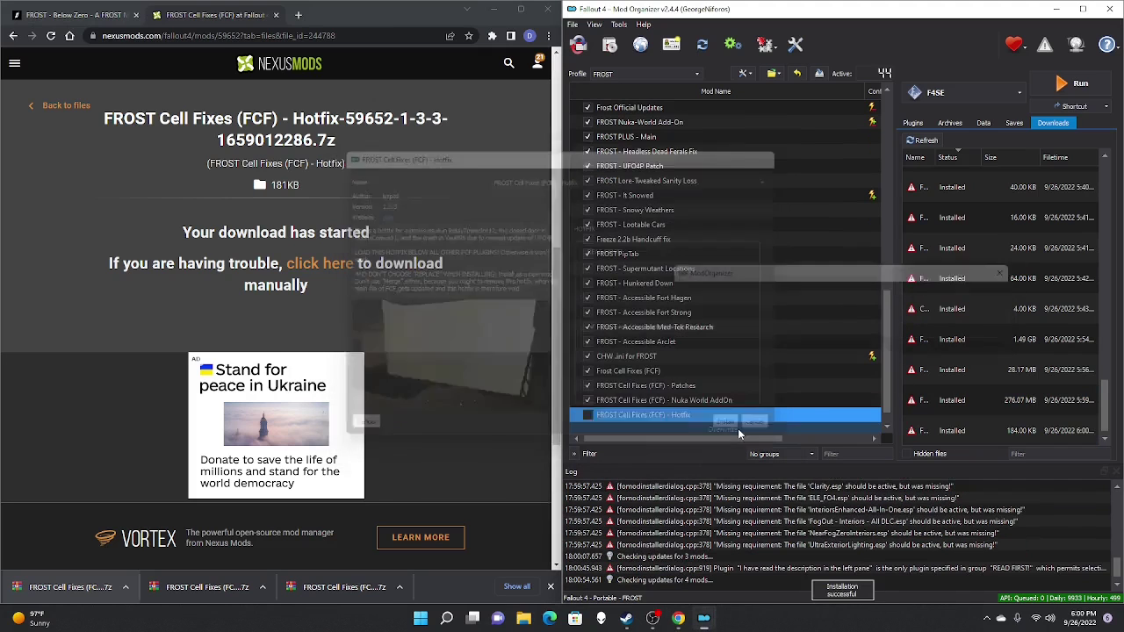
pyautogui.click(587, 414)
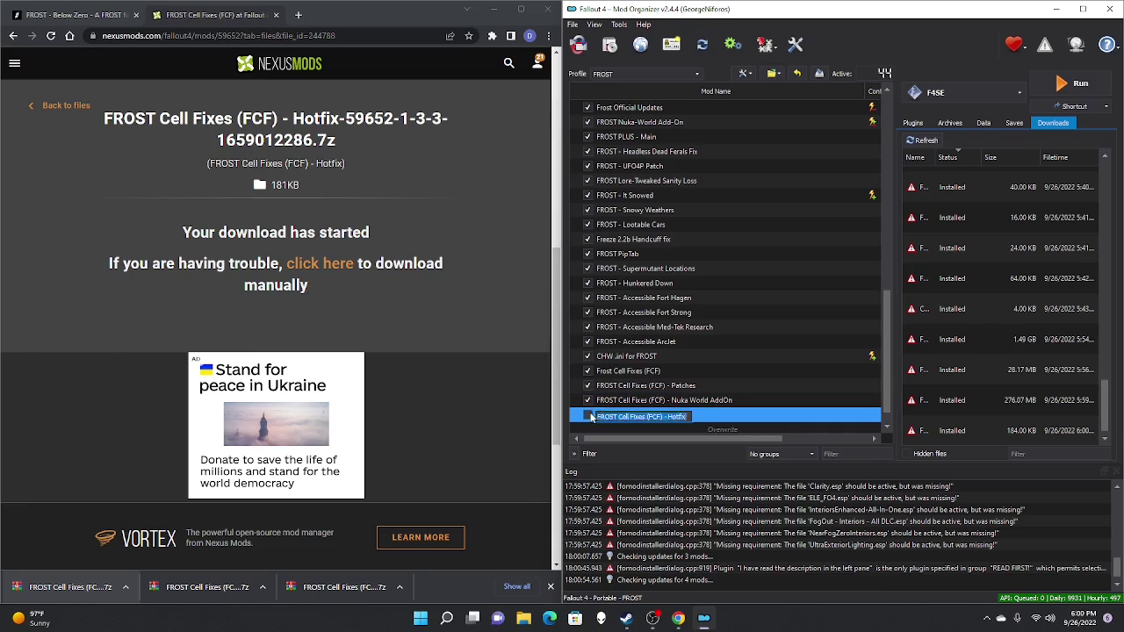
# Open the guide's Load Order page, examine its structure rules from Bethesda Files to Frost Cell Fixes, and view Mod Organizer's plugin list
pyautogui.click(74, 15)
pyautogui.doubleClick(255, 21)
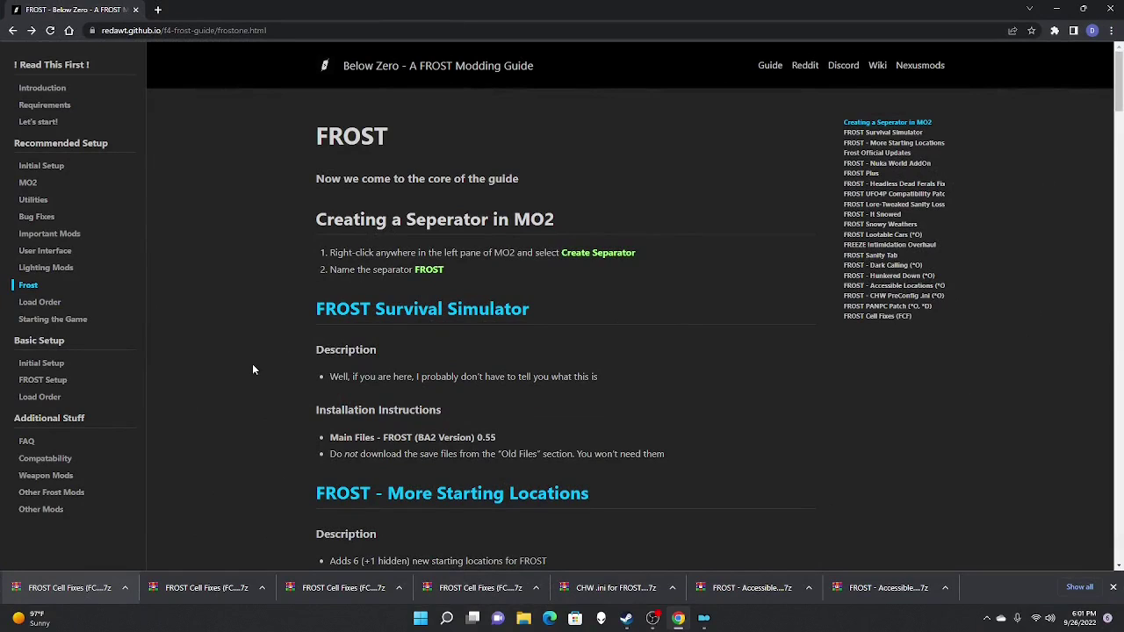
pyautogui.click(46, 303)
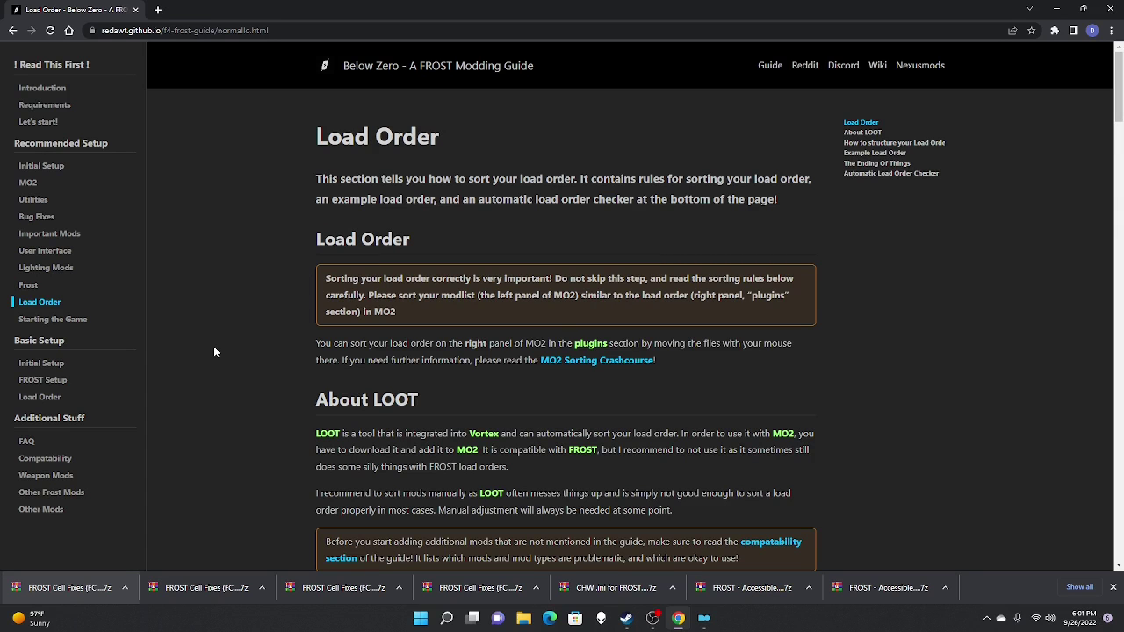
pyautogui.scroll(-9, 233, 358)
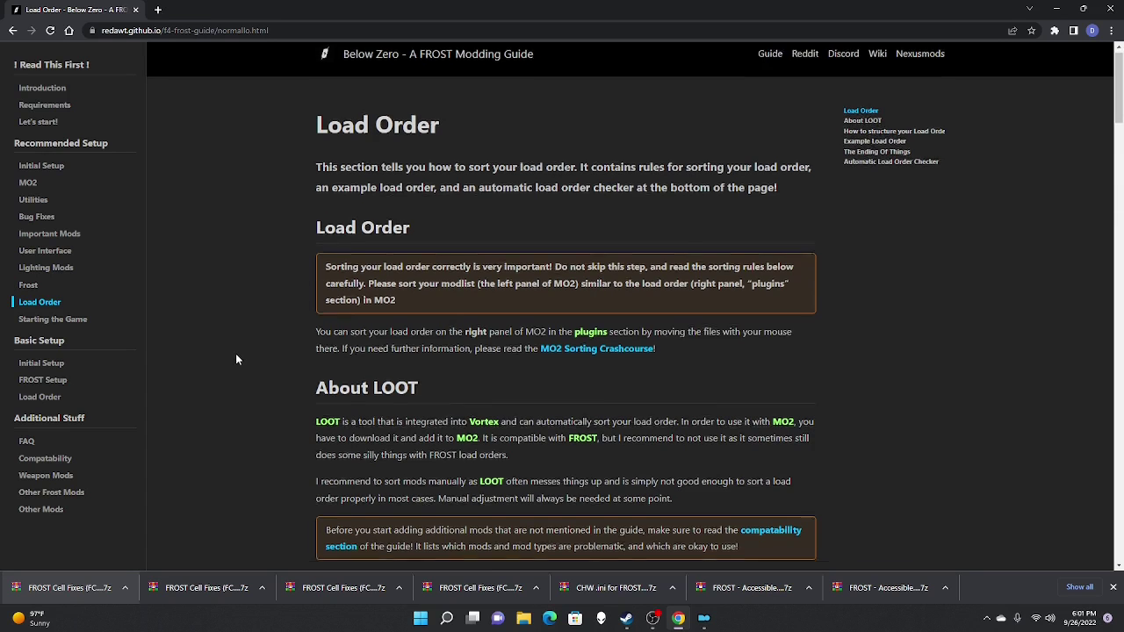
pyautogui.scroll(-1, 303, 220)
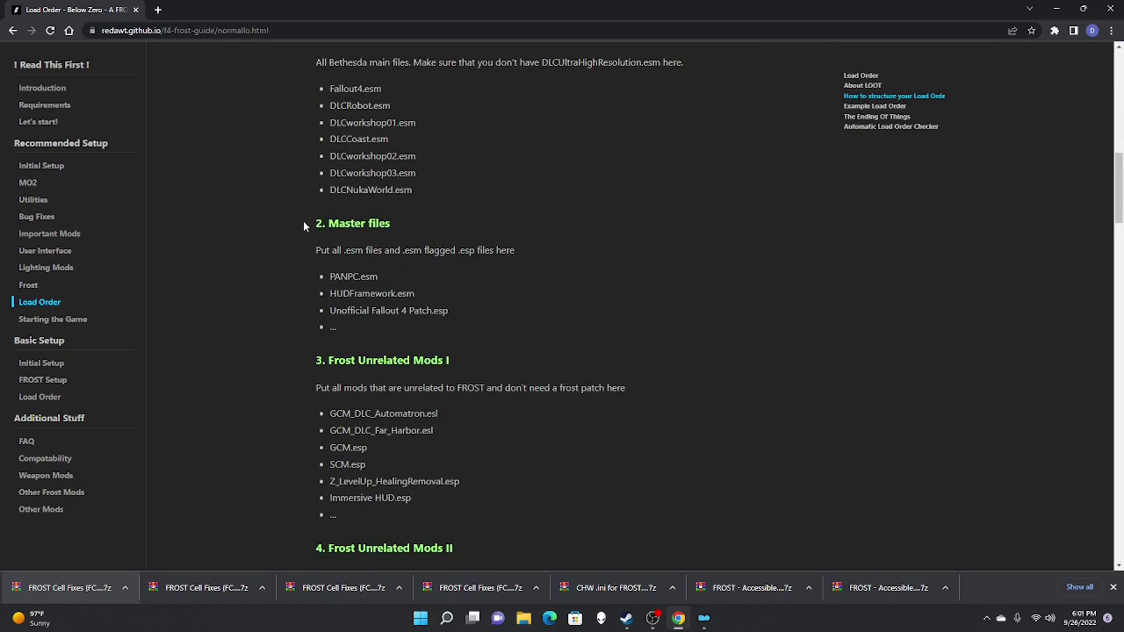
pyautogui.scroll(1, 293, 104)
pyautogui.scroll(-2, 504, 176)
pyautogui.scroll(-7, 495, 254)
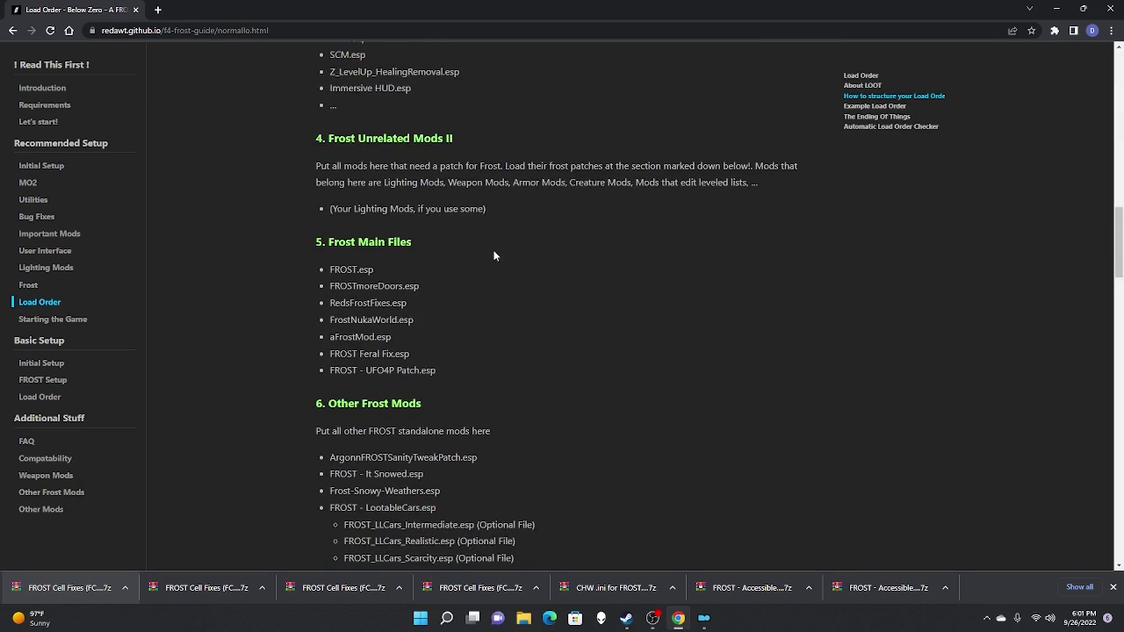
pyautogui.scroll(-6, 495, 254)
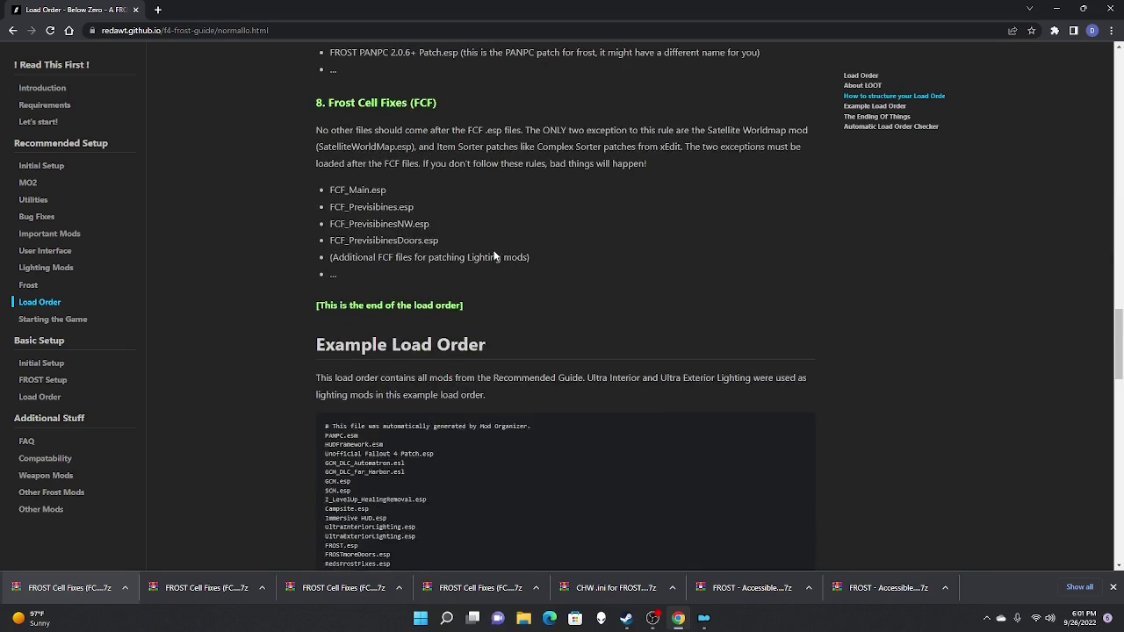
pyautogui.scroll(9, 495, 256)
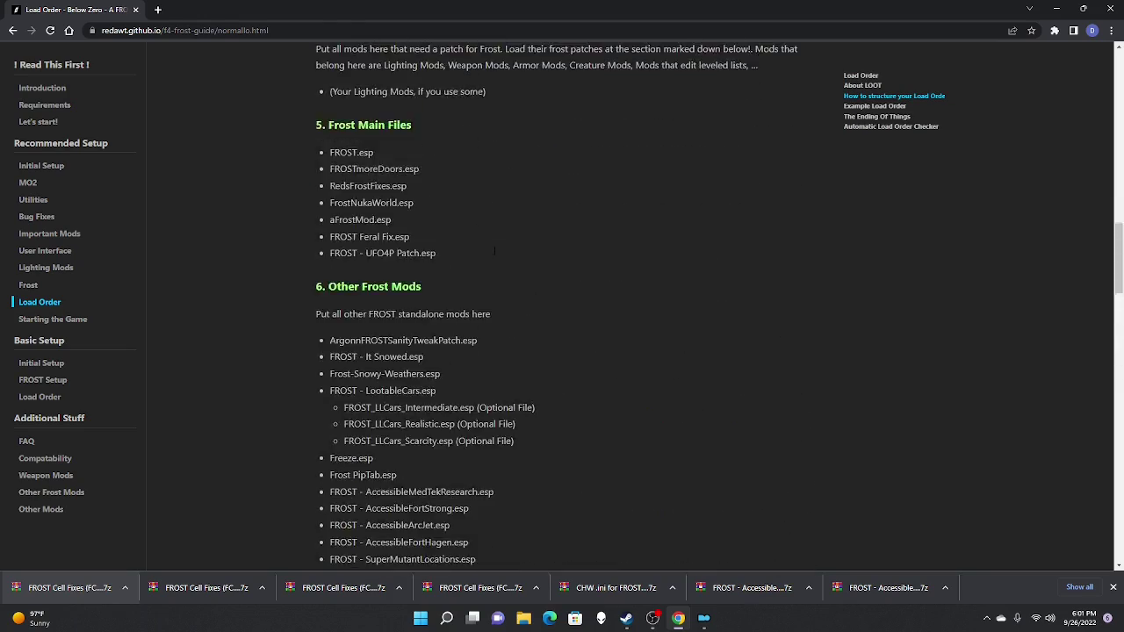
pyautogui.scroll(8, 494, 251)
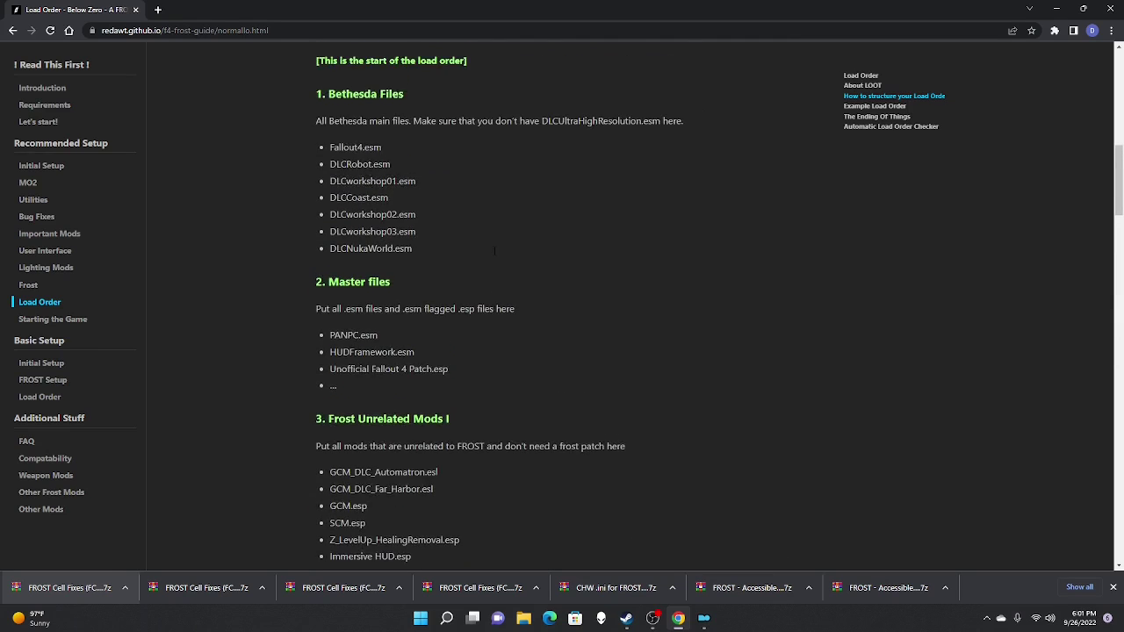
pyautogui.scroll(1, 495, 251)
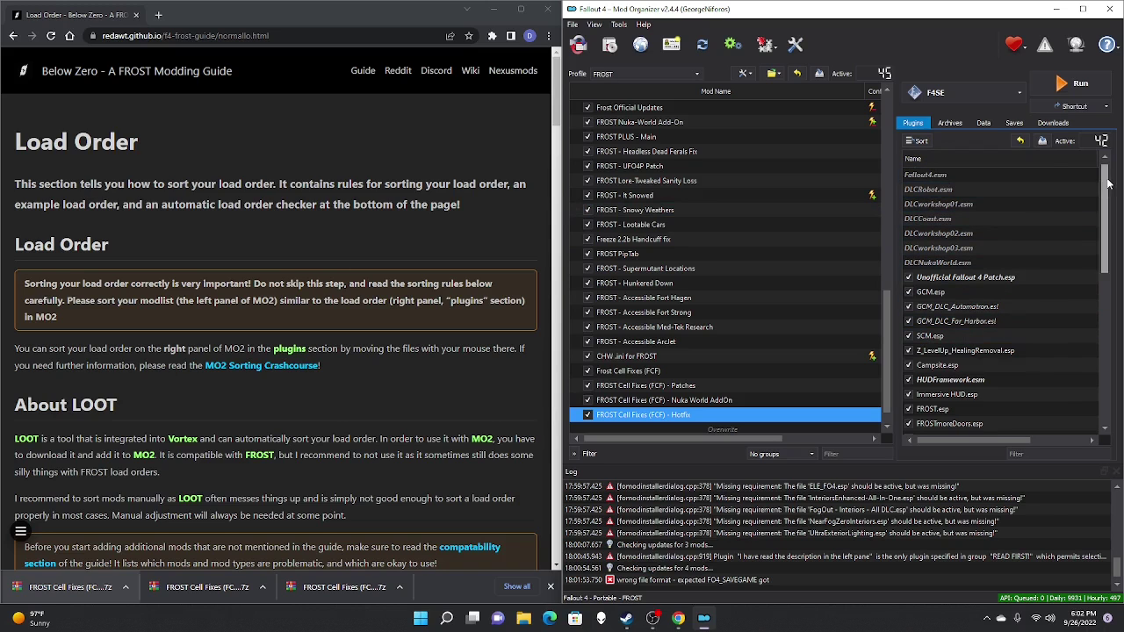
pyautogui.moveTo(1105, 200)
pyautogui.mouseDown()
pyautogui.moveTo(1103, 348)
pyautogui.moveTo(1104, 200)
pyautogui.mouseUp()
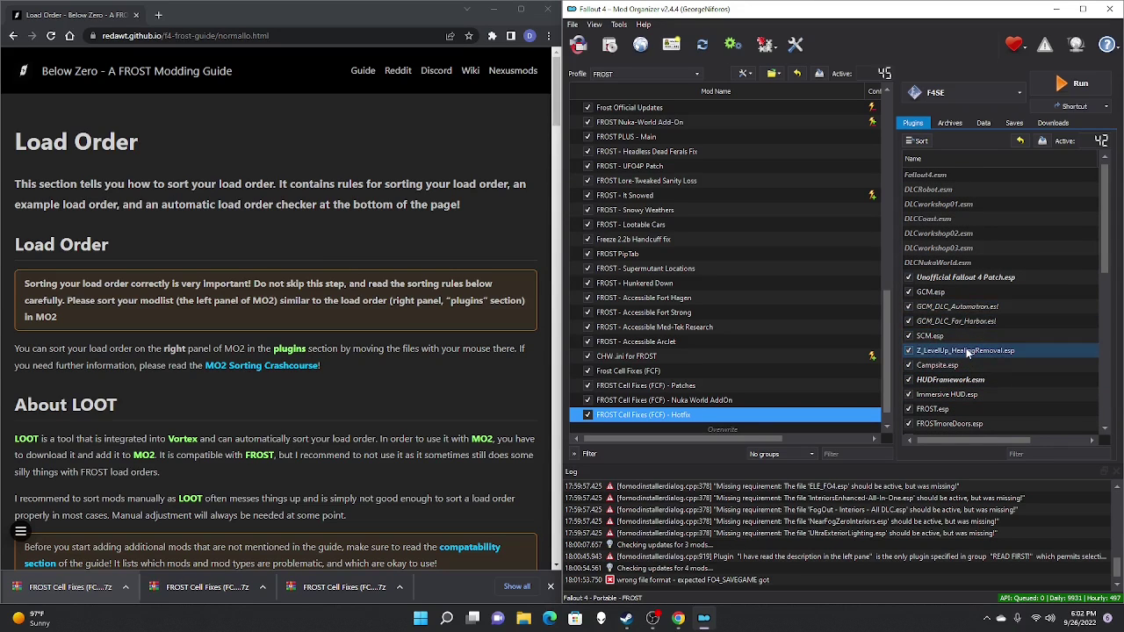
# Widen the plugin list and check its Bethesda files, Fallout4.esm through DLCNukaWorld.esm, against the guide's order
pyautogui.moveTo(970, 353)
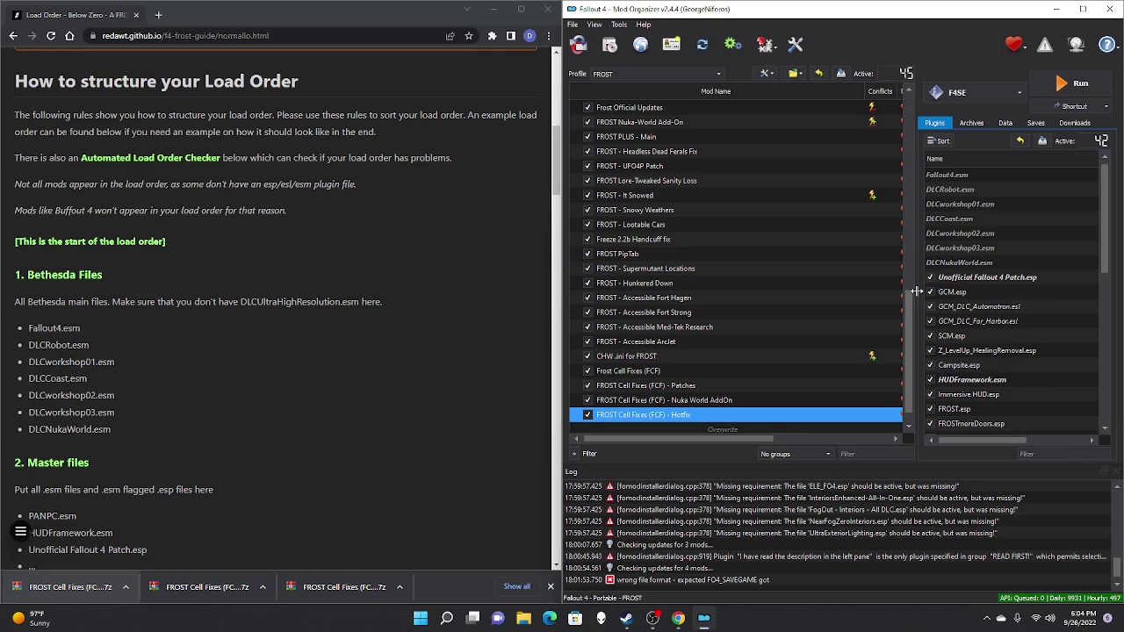
pyautogui.moveTo(916, 291); pyautogui.dragTo(662, 290)
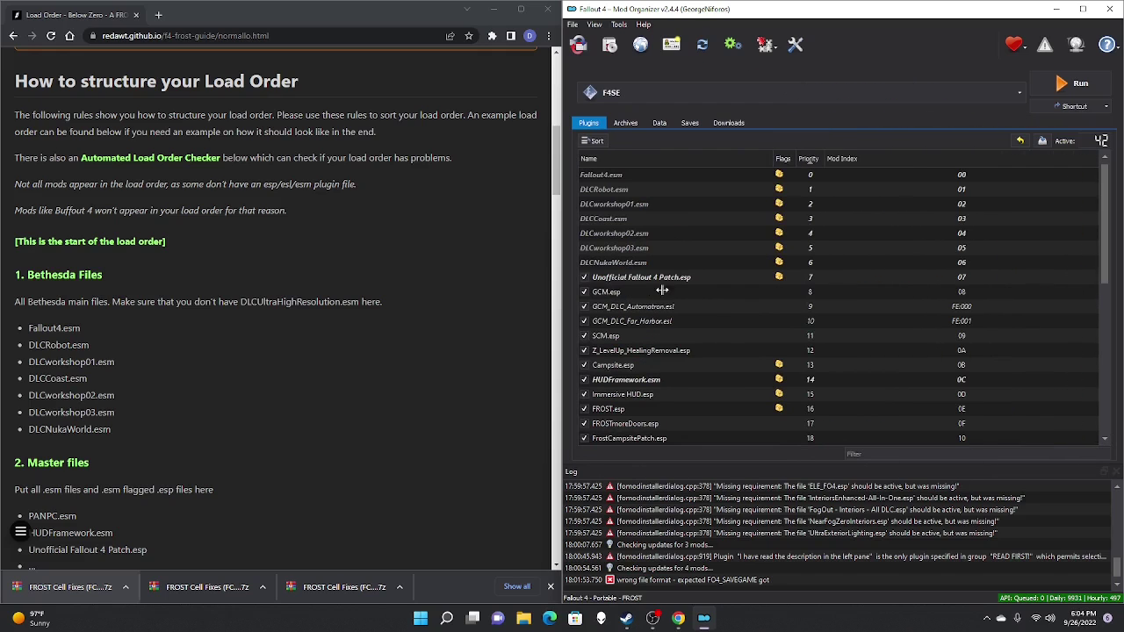
pyautogui.click(603, 276)
pyautogui.click(614, 179)
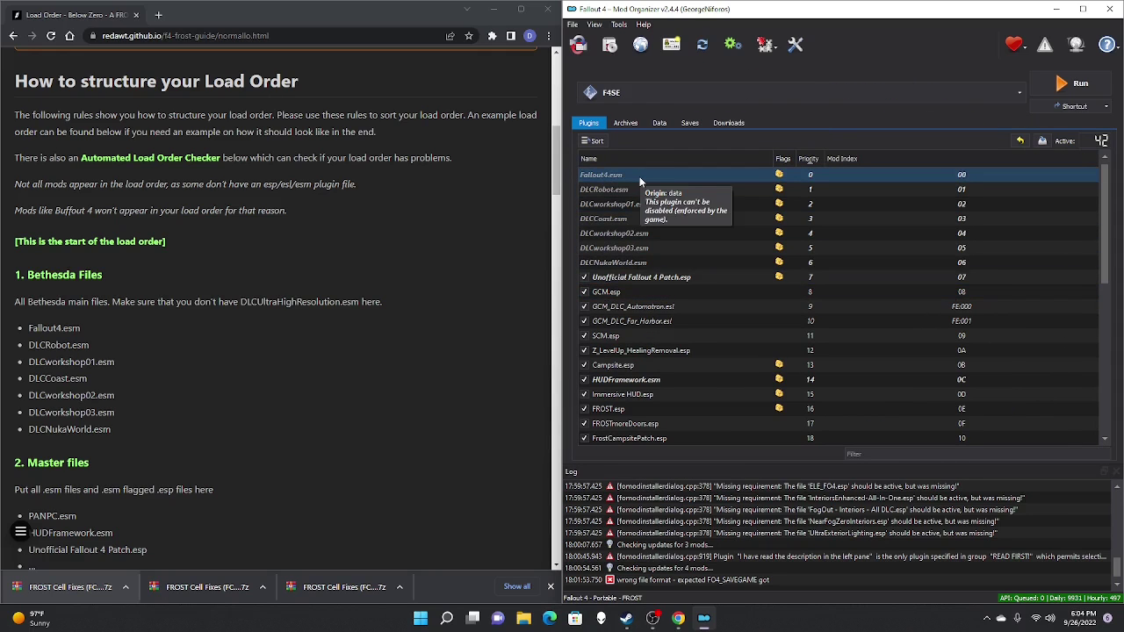
pyautogui.click(640, 188)
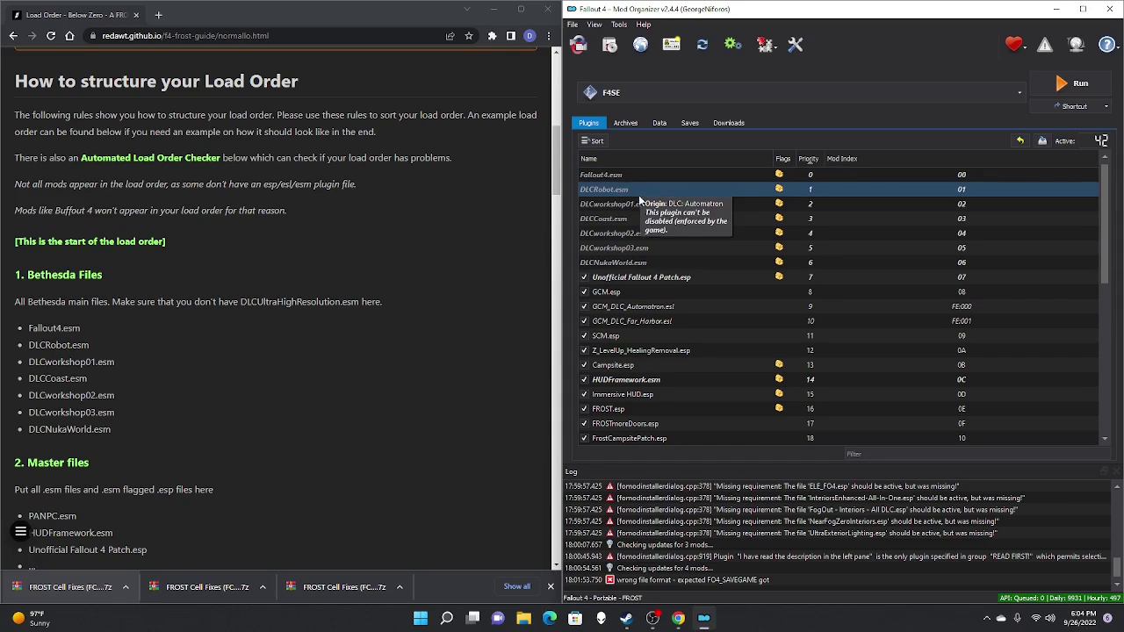
pyautogui.click(650, 204)
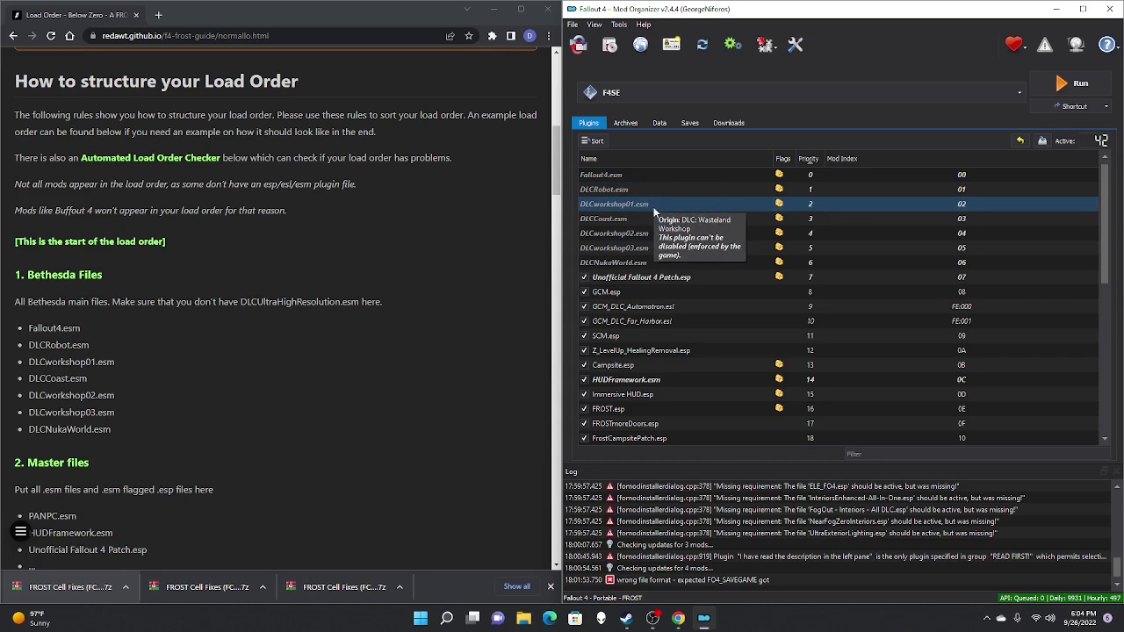
pyautogui.click(653, 220)
pyautogui.click(653, 234)
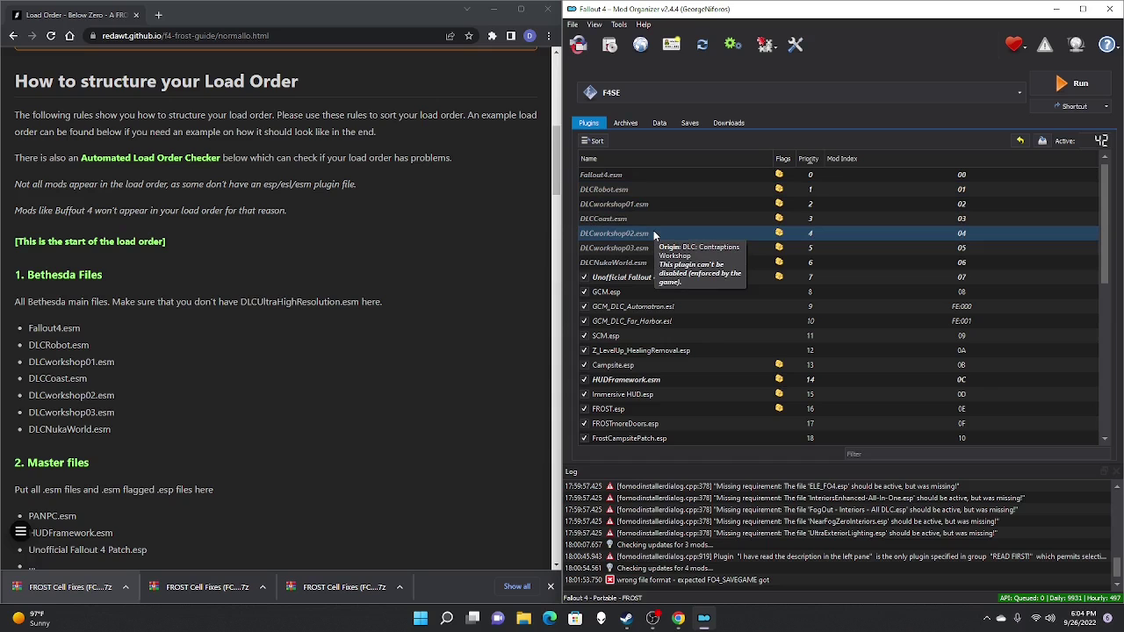
pyautogui.click(652, 248)
pyautogui.click(650, 262)
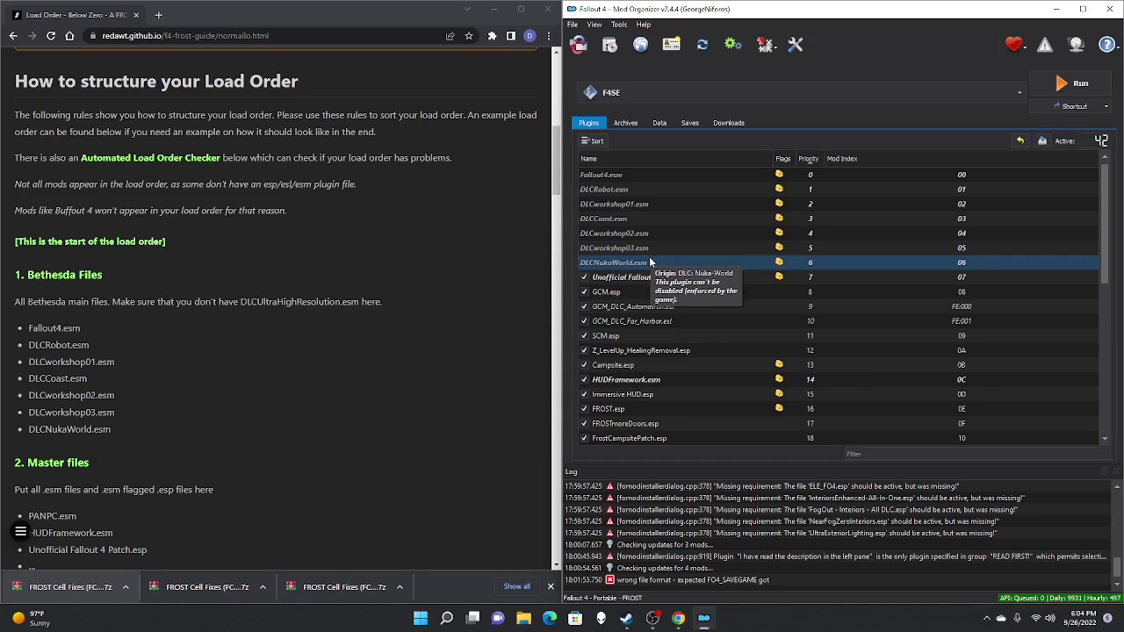
# Following the guide's Master files rule, move HUDFramework.esm directly above Unofficial Fallout 4 Patch.esp in the plugin order
pyautogui.scroll(-3, 139, 324)
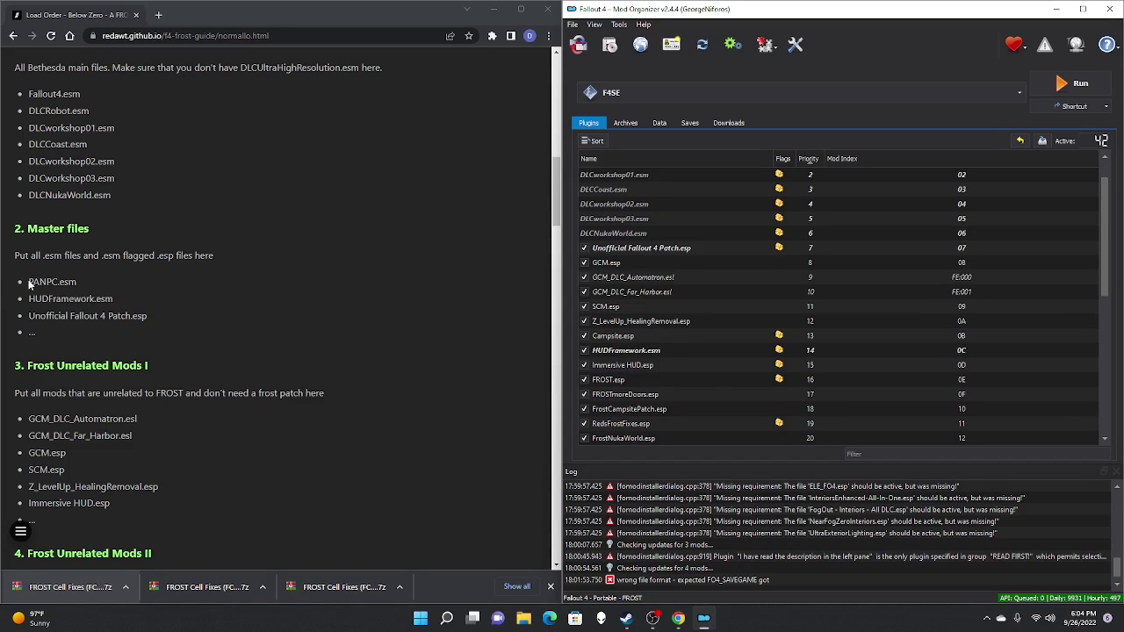
pyautogui.moveTo(30, 282); pyautogui.dragTo(84, 287)
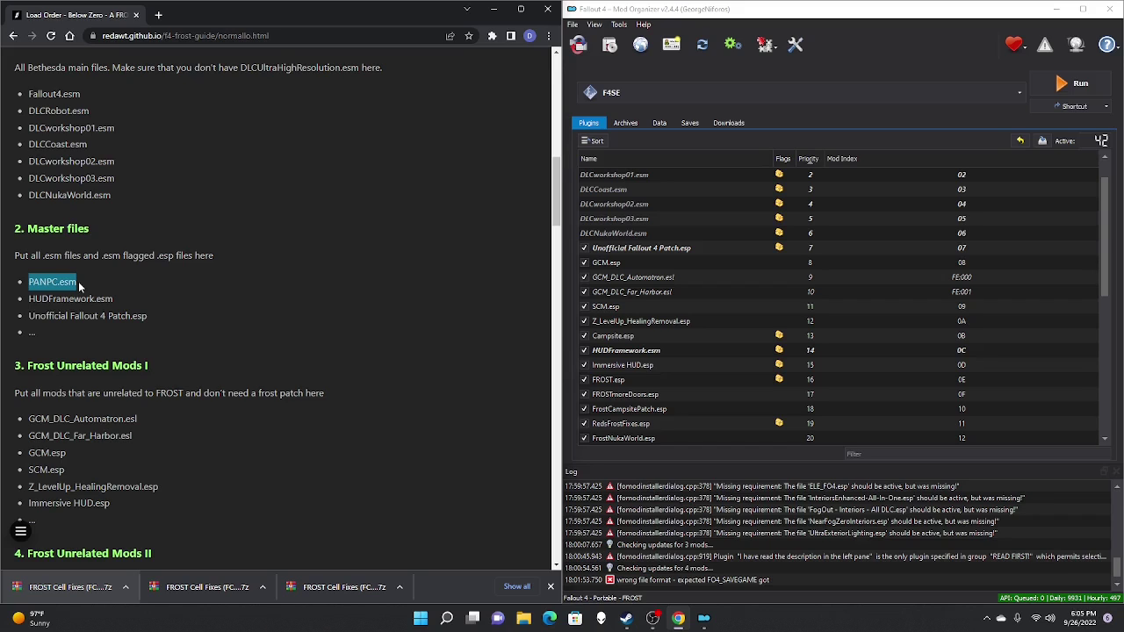
pyautogui.moveTo(29, 298); pyautogui.dragTo(126, 300)
pyautogui.click(628, 352)
pyautogui.click(628, 357)
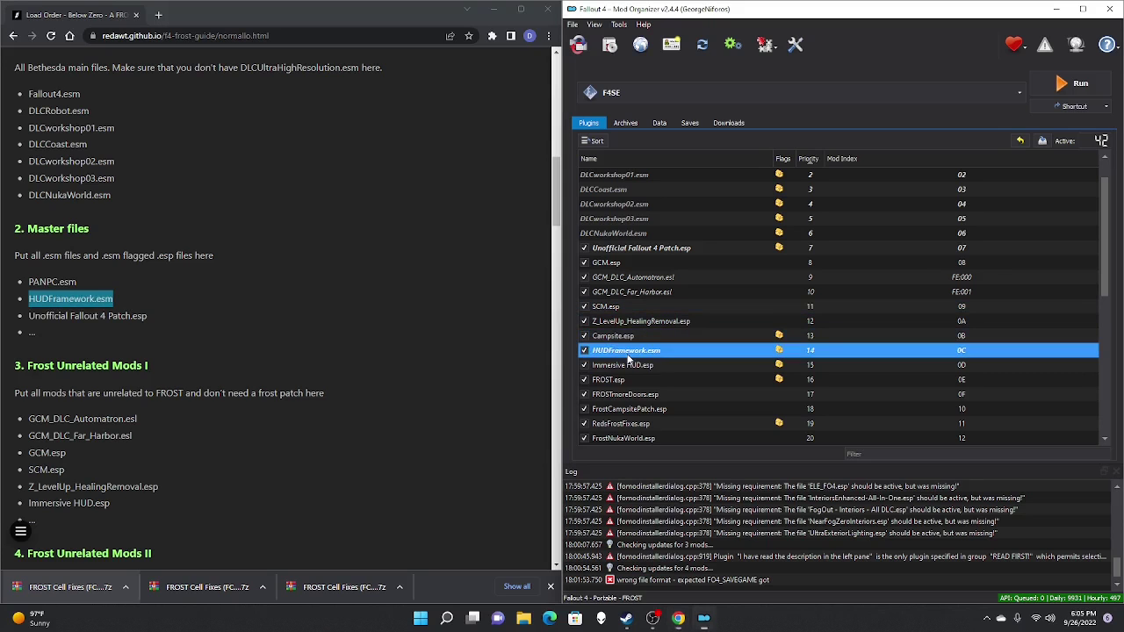
pyautogui.moveTo(627, 356); pyautogui.dragTo(637, 249)
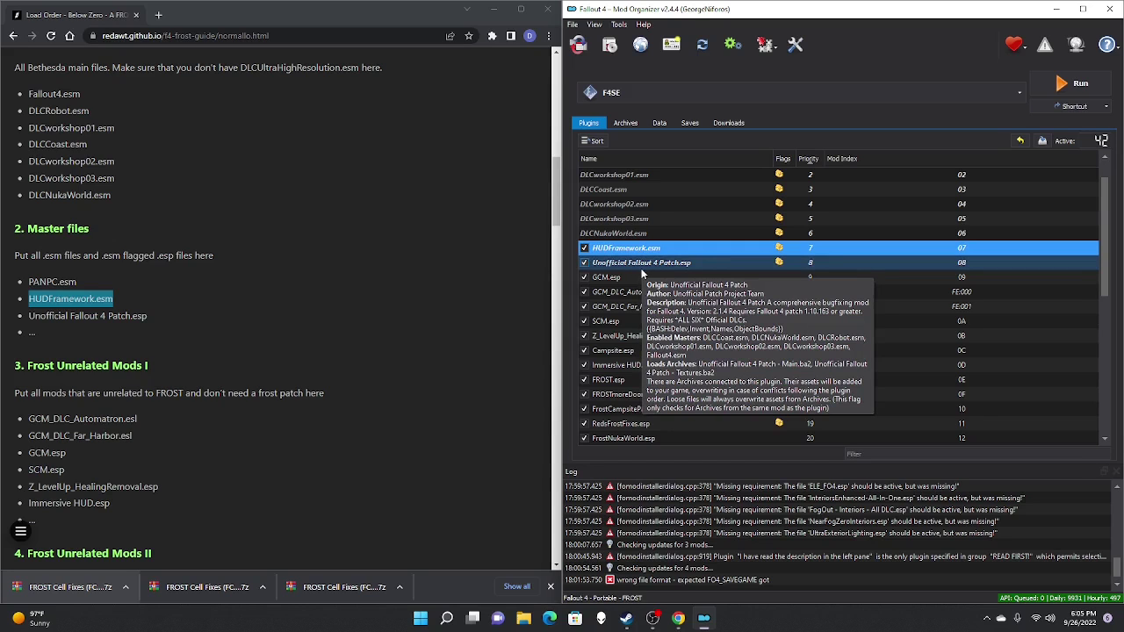
# Check the Master files rule and try placing Z_LevelUp_HealingRemoval.esp directly below Unofficial Fallout 4 Patch.esp
pyautogui.doubleClick(79, 340)
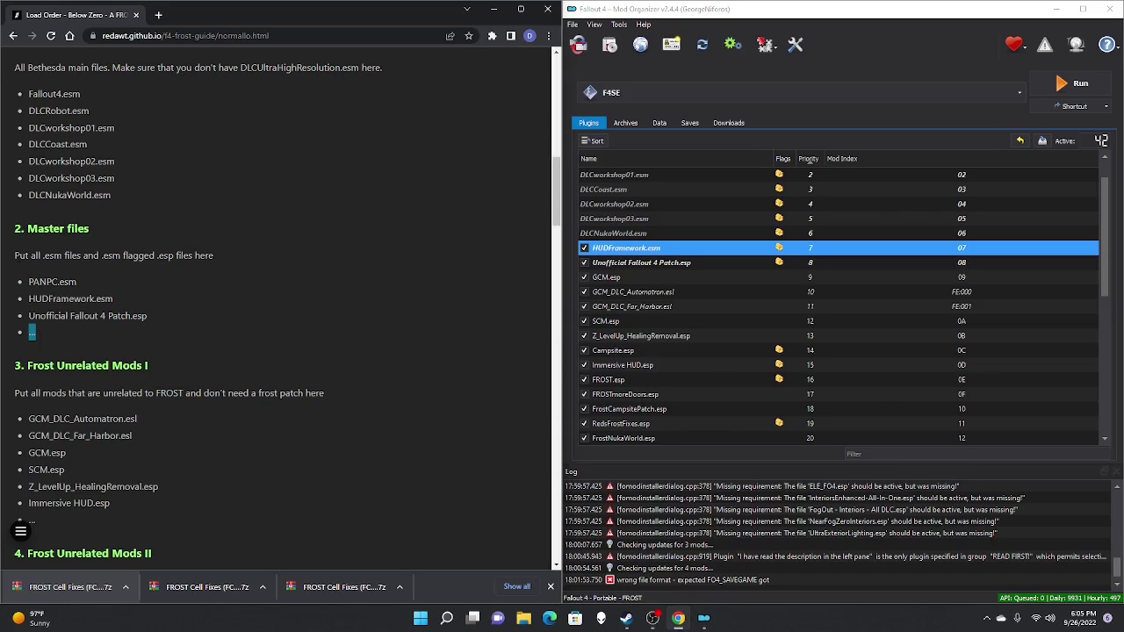
pyautogui.moveTo(15, 255); pyautogui.dragTo(213, 256)
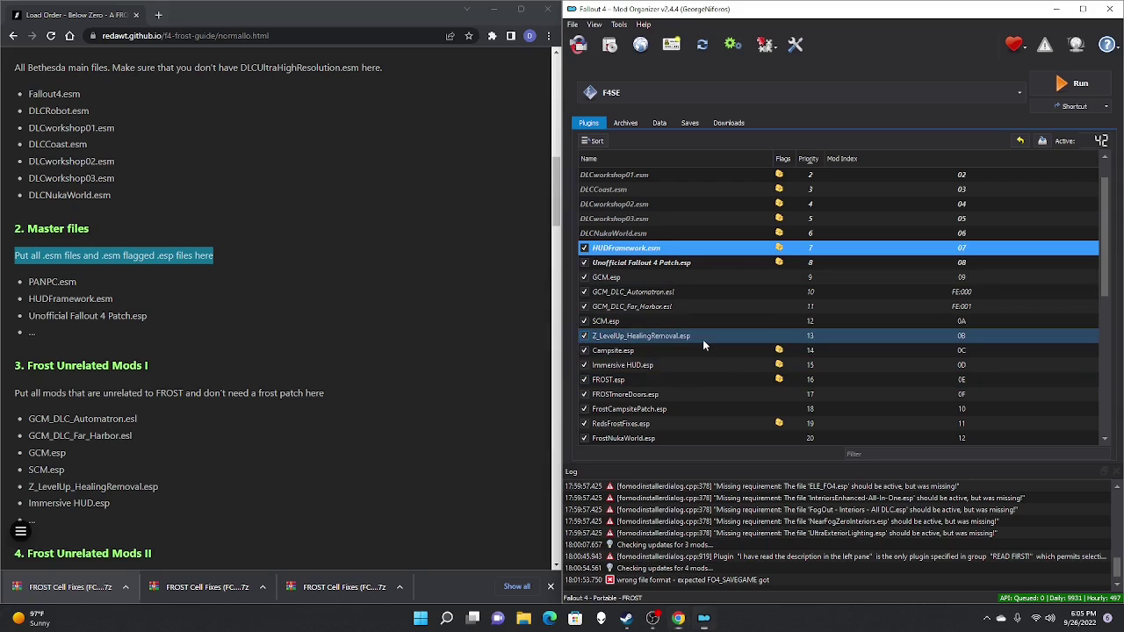
pyautogui.moveTo(702, 337); pyautogui.dragTo(711, 264)
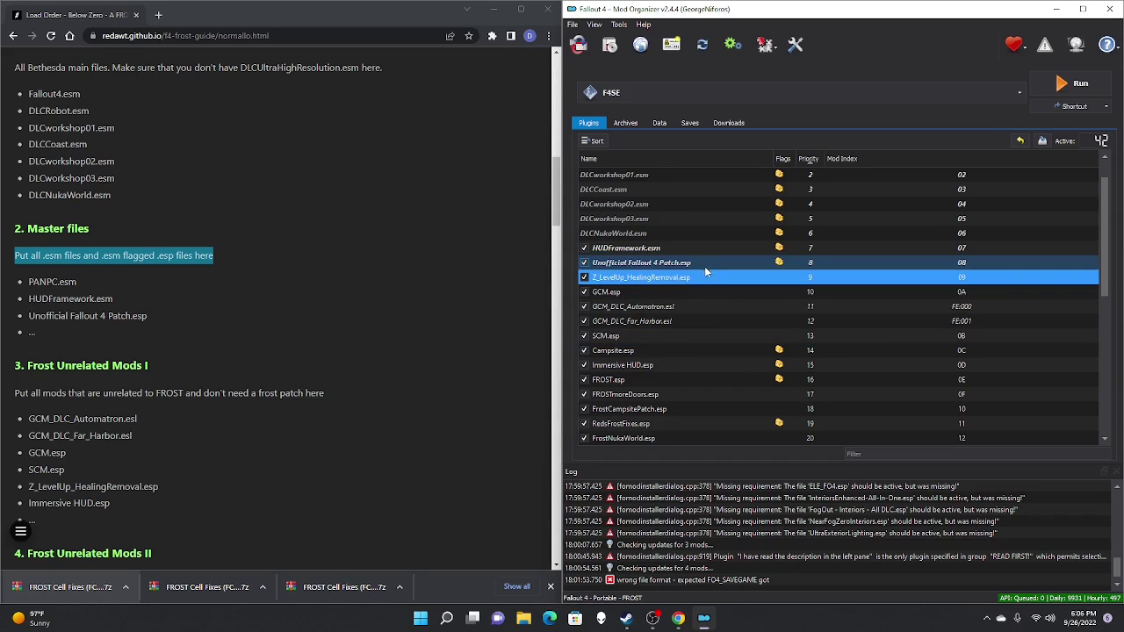
pyautogui.click(686, 304)
pyautogui.keyDown('shift'); pyautogui.click(211, 275); pyautogui.keyUp('shift')
# Per the Frost Unrelated Mods I rules, move GCM_DLC_Automatron.esl and then GCM_DLC_Far_Harbor.esl directly below Unofficial Fallout 4 Patch.esp
pyautogui.scroll(-1, 210, 275)
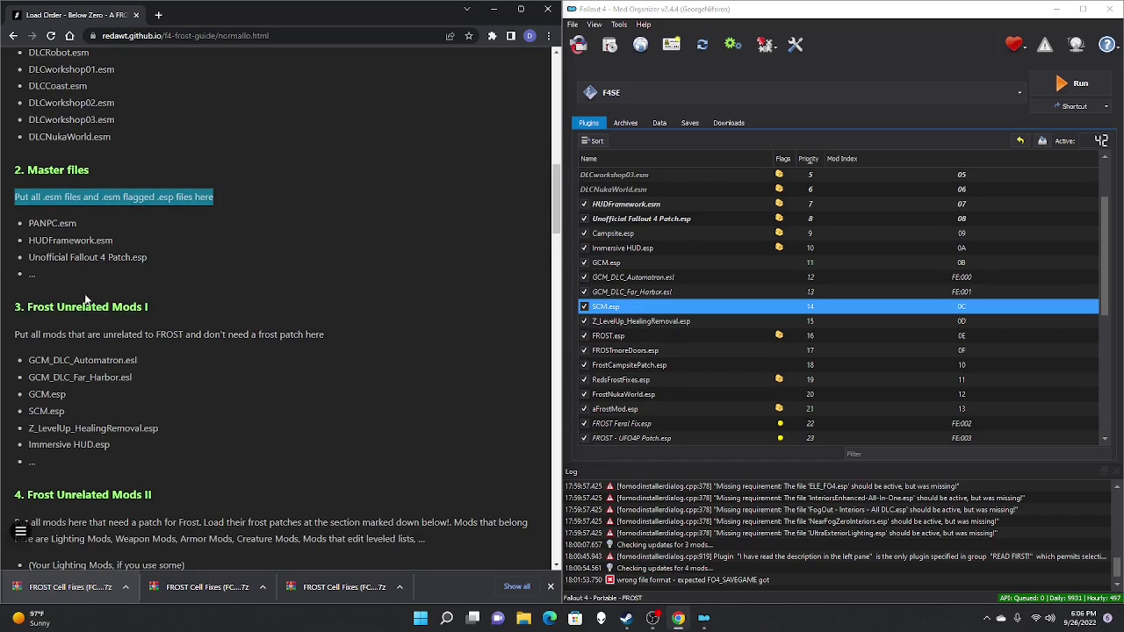
pyautogui.moveTo(27, 307); pyautogui.dragTo(112, 307)
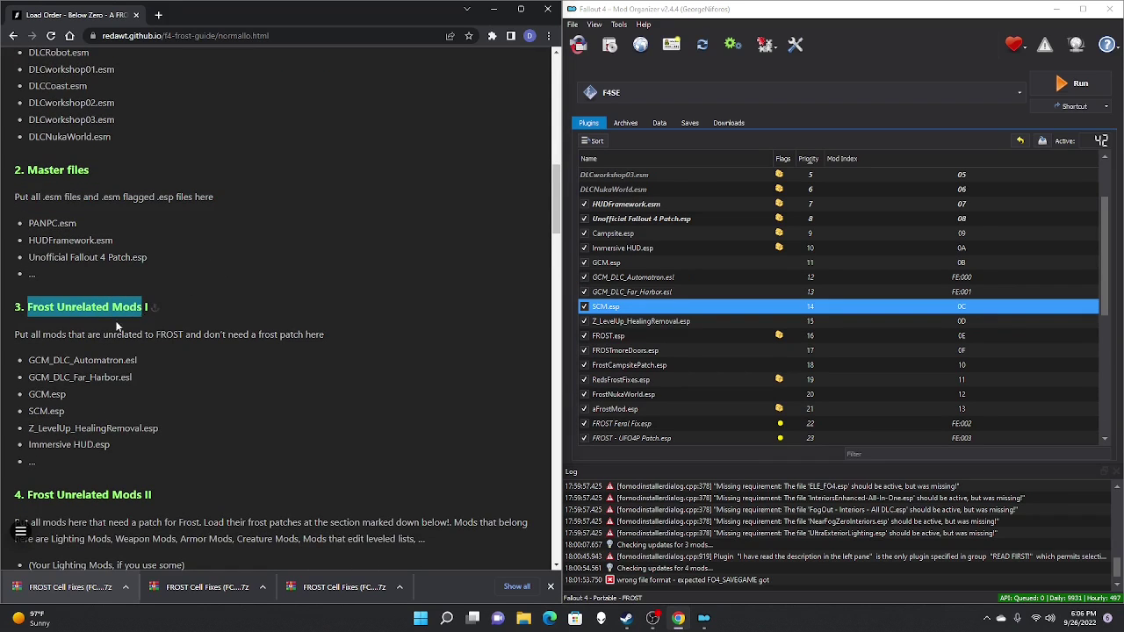
pyautogui.press('Down')
pyautogui.press('Down')
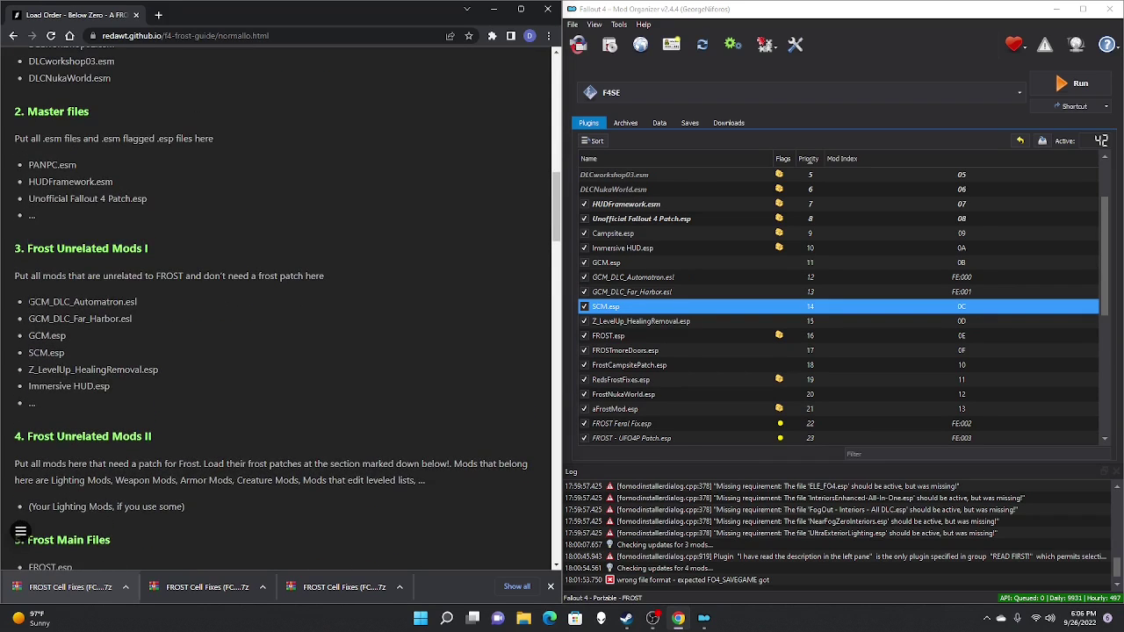
pyautogui.doubleClick(29, 302)
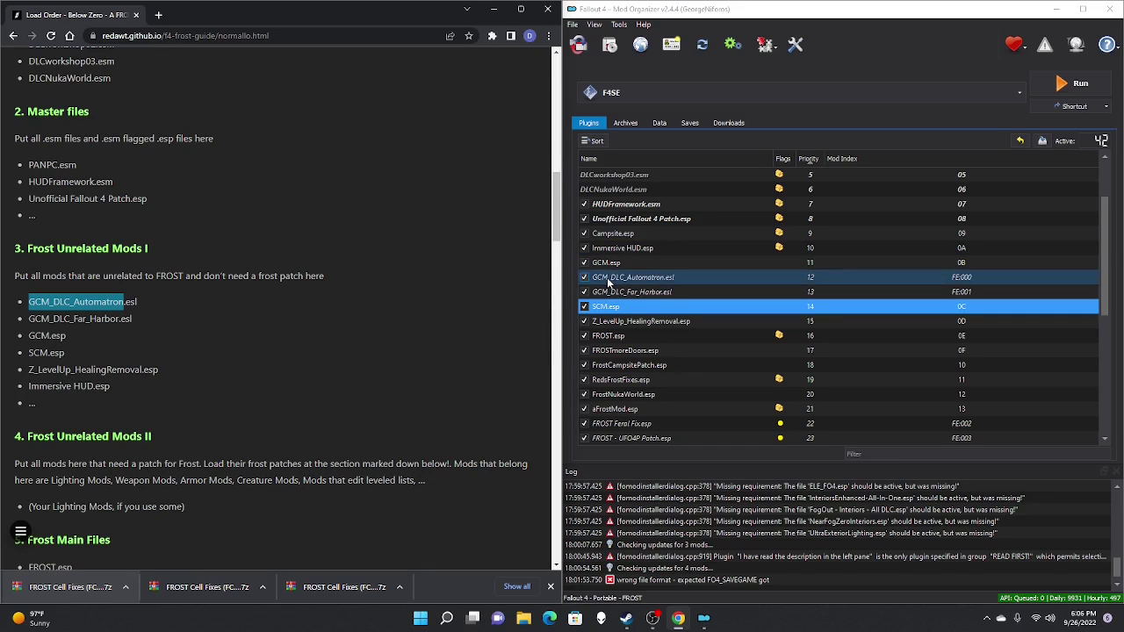
pyautogui.moveTo(608, 281); pyautogui.dragTo(626, 233)
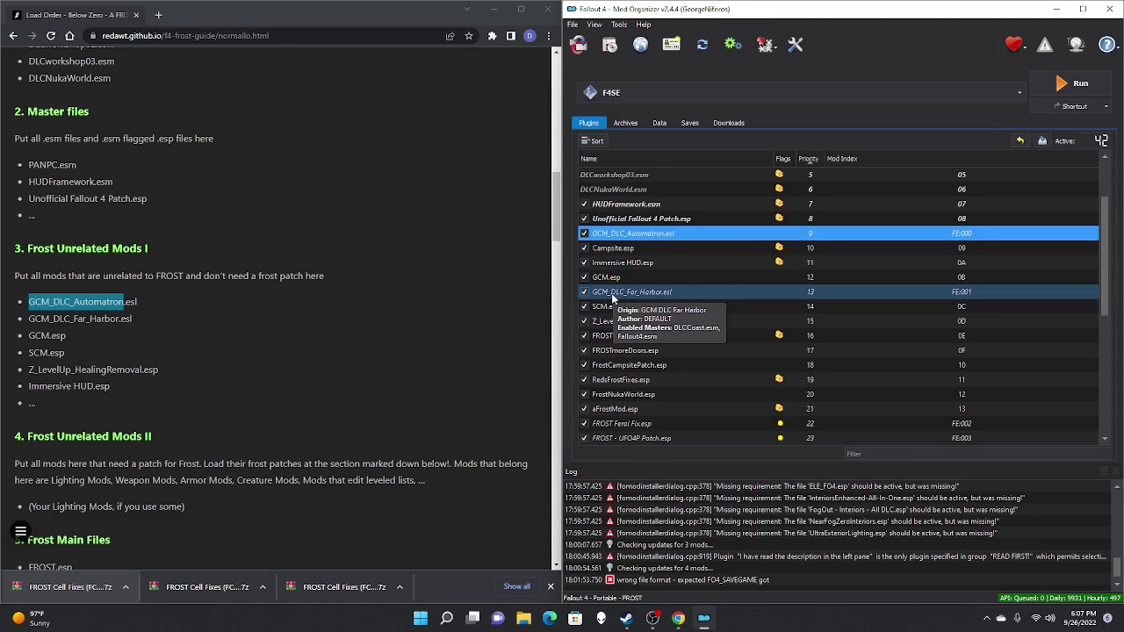
pyautogui.moveTo(612, 298); pyautogui.dragTo(620, 253)
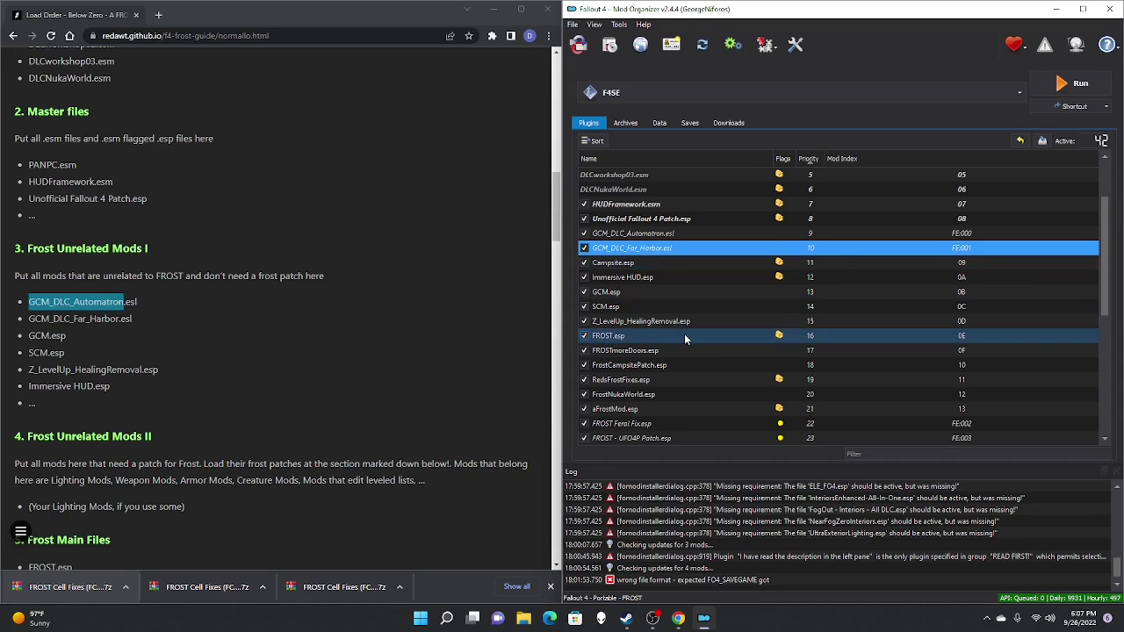
# Place GCM.esp, SCM.esp, Z_LevelUp_HealingRemoval.esp and Immersive HUD.esp in that order between GCM_DLC_Far_Harbor.esl and Campsite.esp
pyautogui.moveTo(661, 292); pyautogui.dragTo(638, 257)
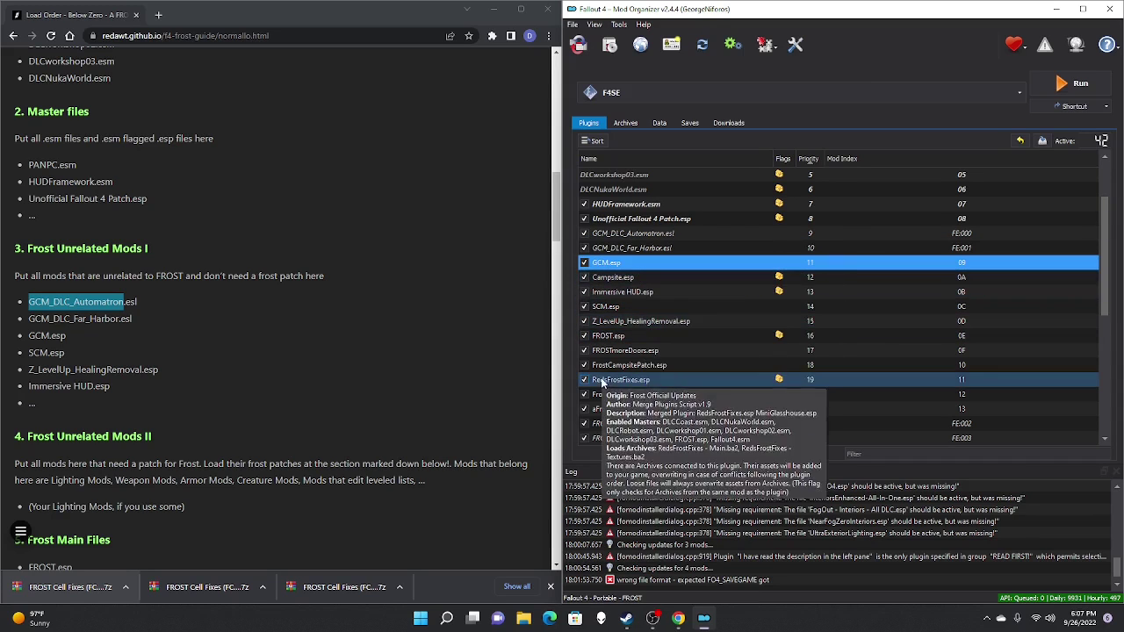
pyautogui.moveTo(608, 306); pyautogui.dragTo(621, 277)
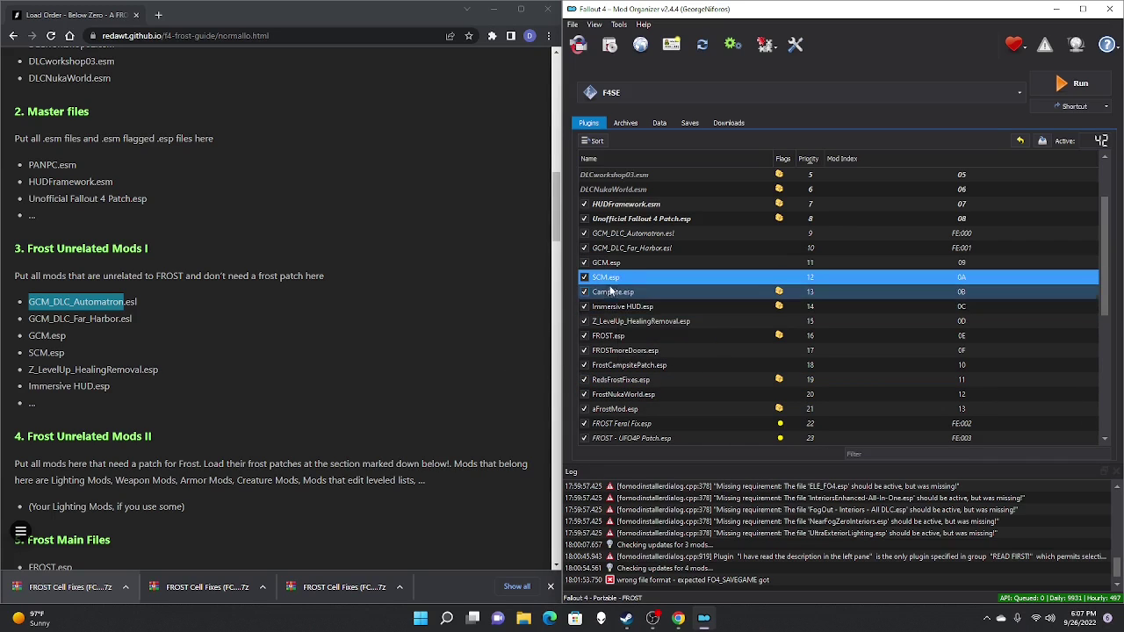
pyautogui.moveTo(619, 323); pyautogui.dragTo(619, 286)
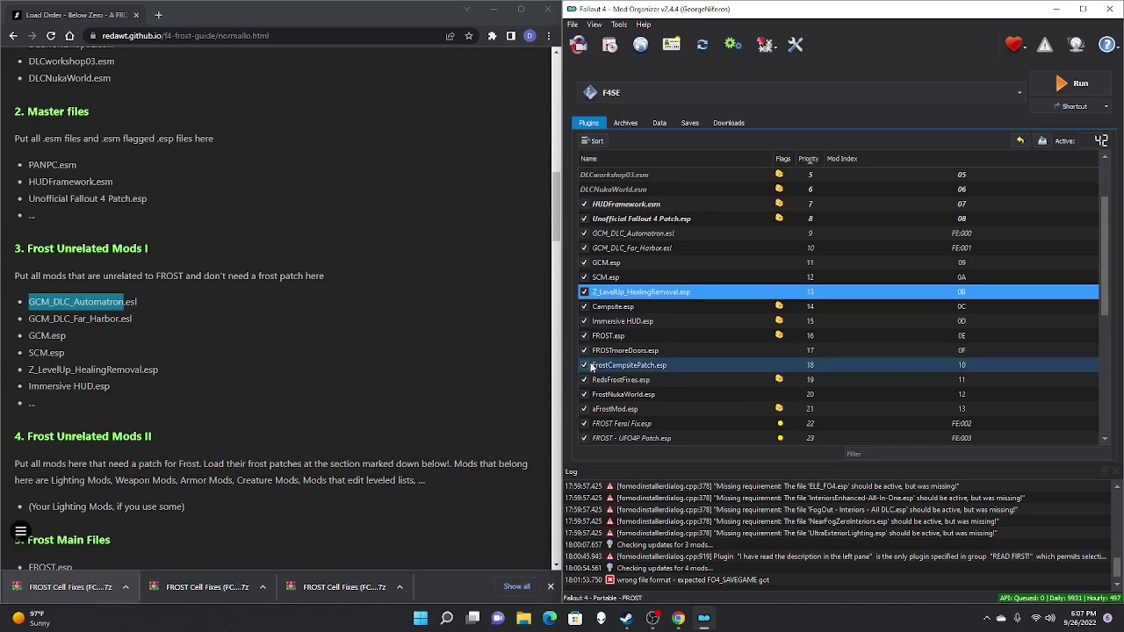
pyautogui.click(659, 322)
pyautogui.moveTo(658, 321); pyautogui.dragTo(657, 307)
# Per the Frost Main Files order, move RedsFrostFixes.esp, FrostNukaWorld.esp, aFrostMod.esp, FROST Feral Fix.esp and FROST - UFO4P Patch.esp above FrostCampsitePatch.esp
pyautogui.scroll(-2, 188, 342)
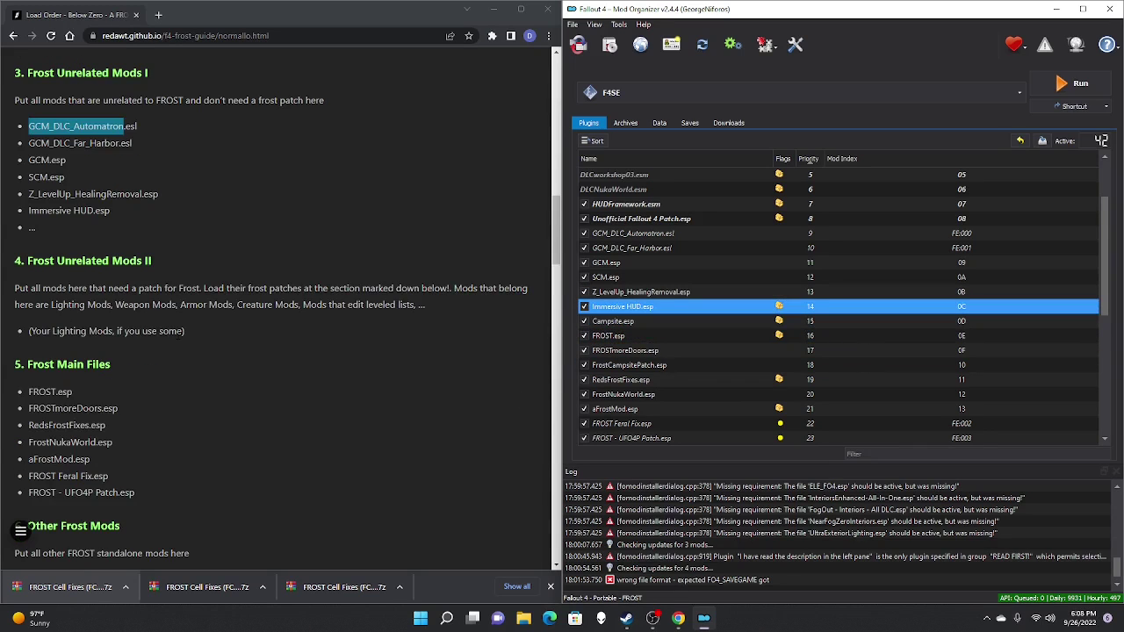
pyautogui.scroll(-1, 132, 338)
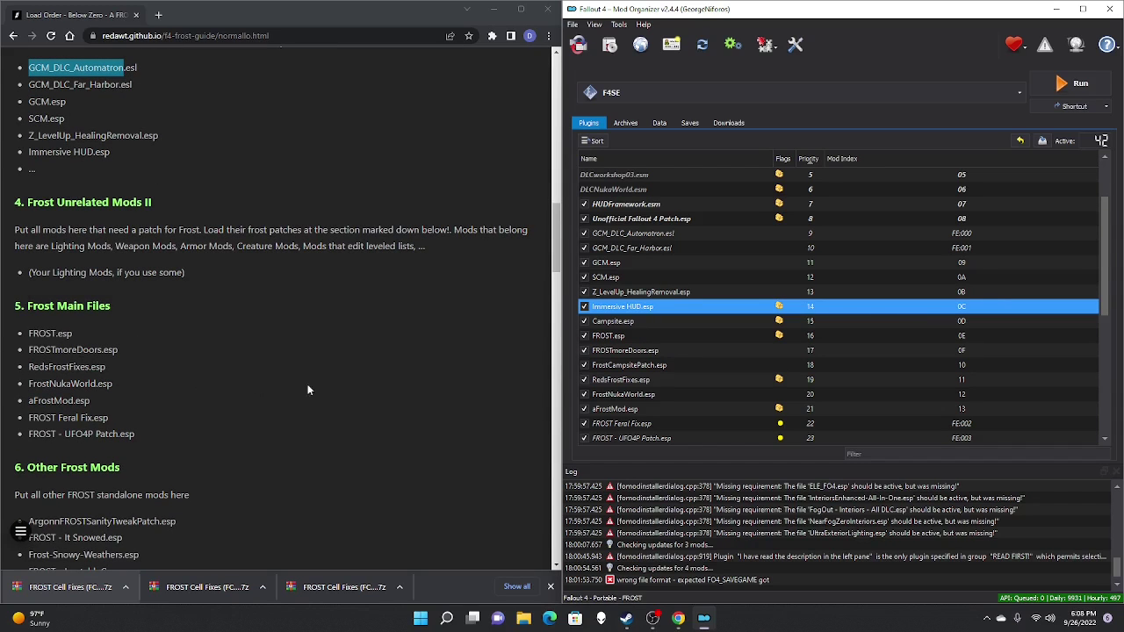
pyautogui.click(611, 336)
pyautogui.moveTo(610, 335); pyautogui.dragTo(611, 343)
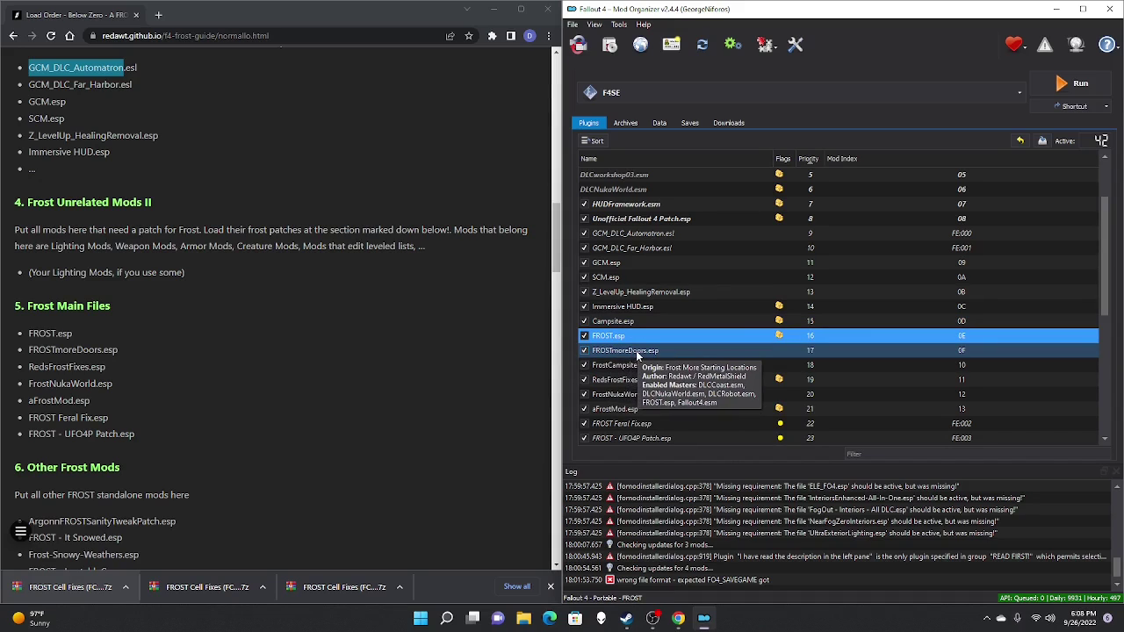
pyautogui.moveTo(620, 384); pyautogui.dragTo(619, 365)
pyautogui.click(622, 379)
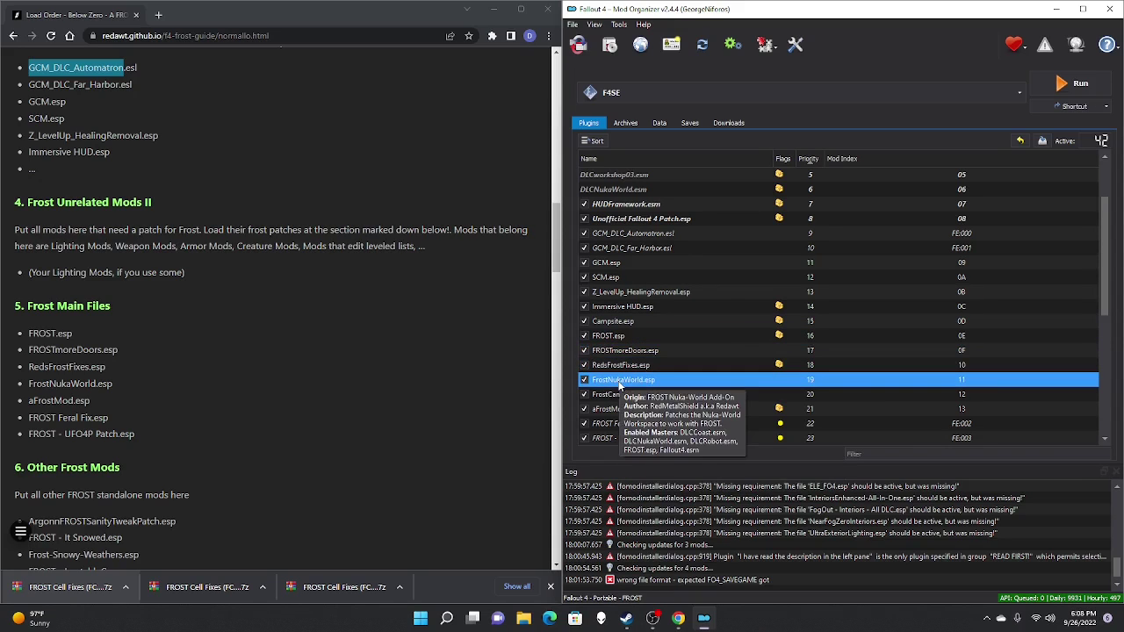
pyautogui.moveTo(597, 410); pyautogui.dragTo(630, 379)
pyautogui.scroll(-1, 631, 386)
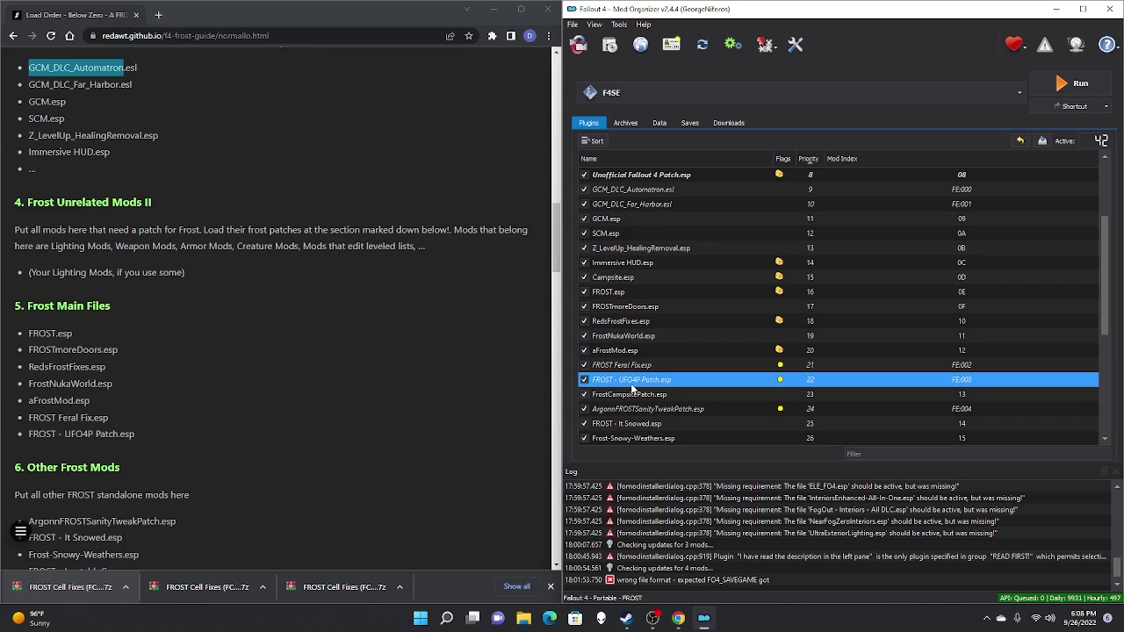
# Compare the plugins with the Other Frost Mods list and move FROST - AccessibleMedTekResearch.esp directly below Frost PipTab.esp
pyautogui.scroll(-3, 132, 220)
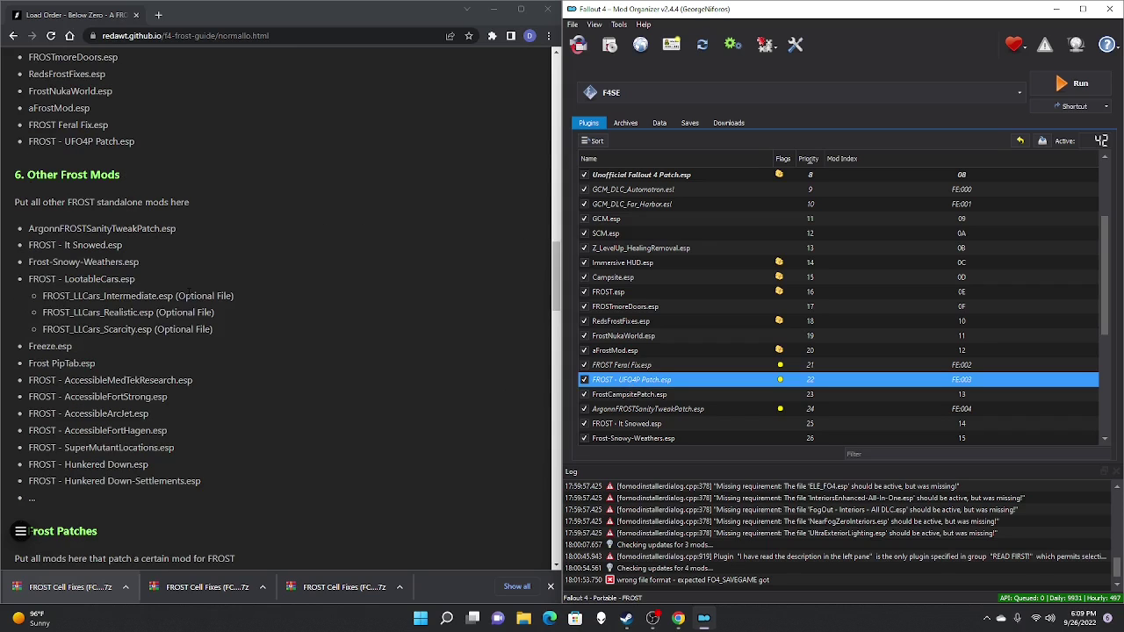
pyautogui.scroll(-4, 649, 335)
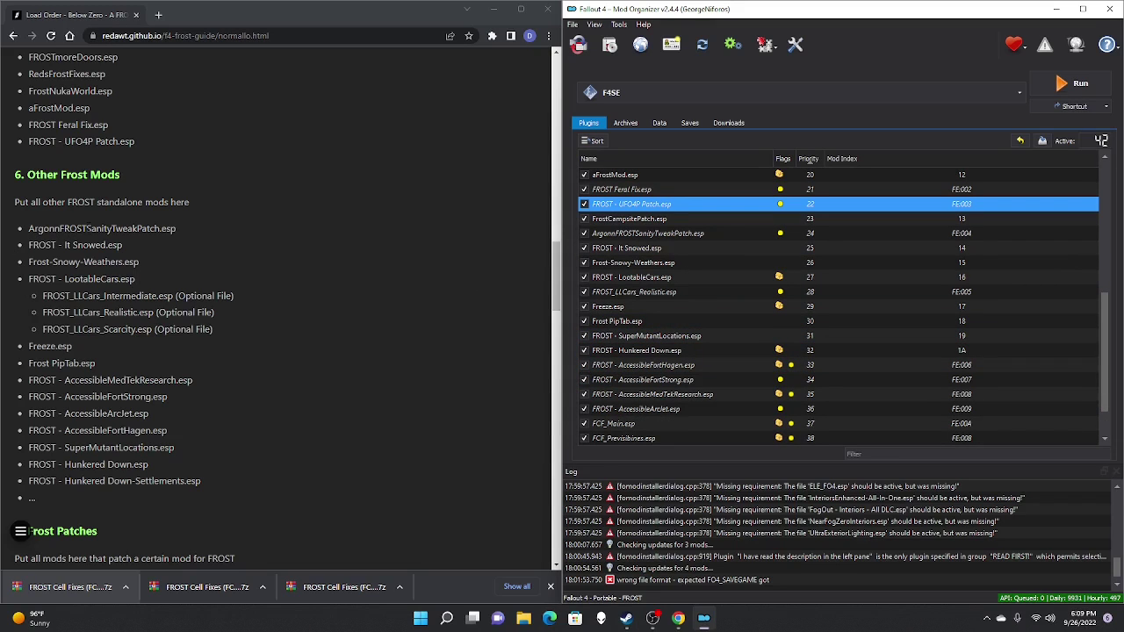
pyautogui.click(648, 233)
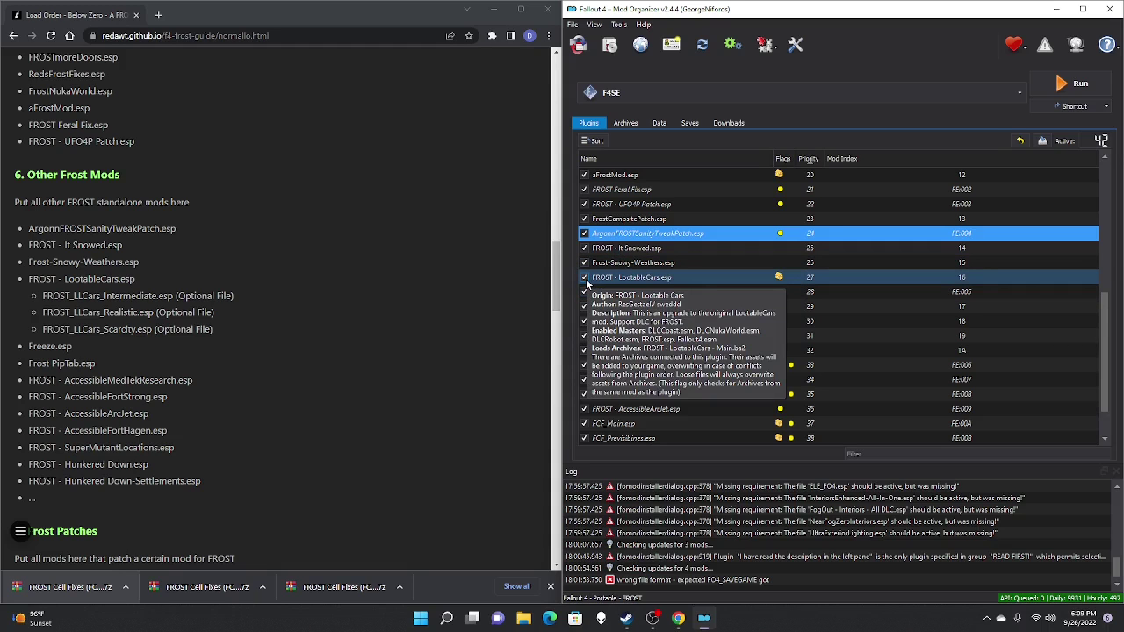
pyautogui.scroll(1, 587, 282)
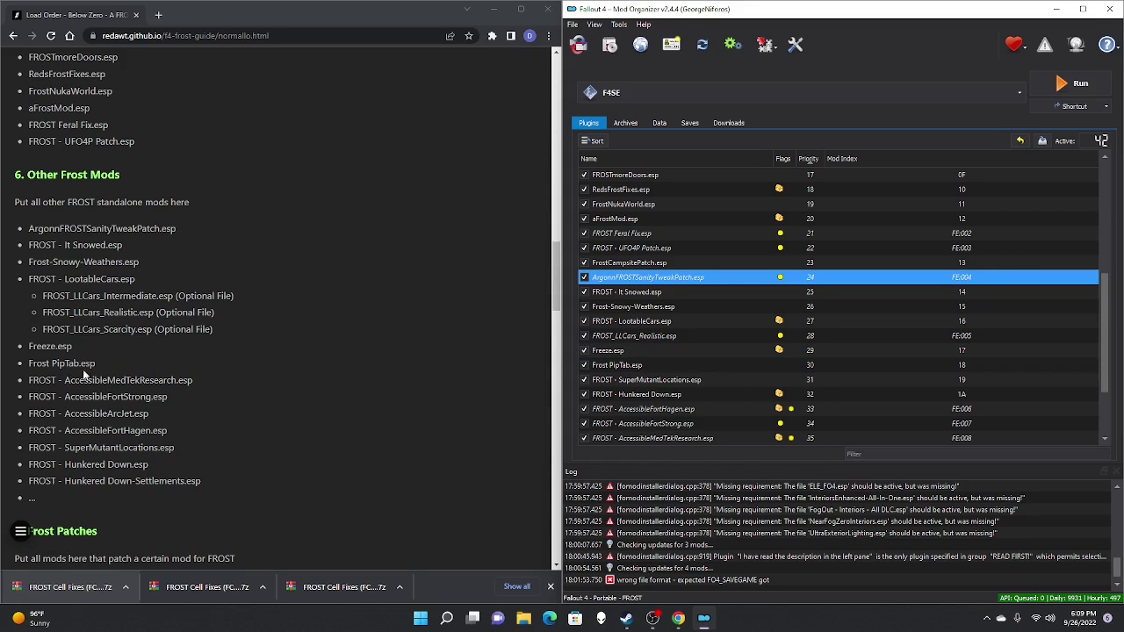
pyautogui.click(645, 365)
pyautogui.click(683, 436)
pyautogui.moveTo(683, 436); pyautogui.dragTo(682, 378)
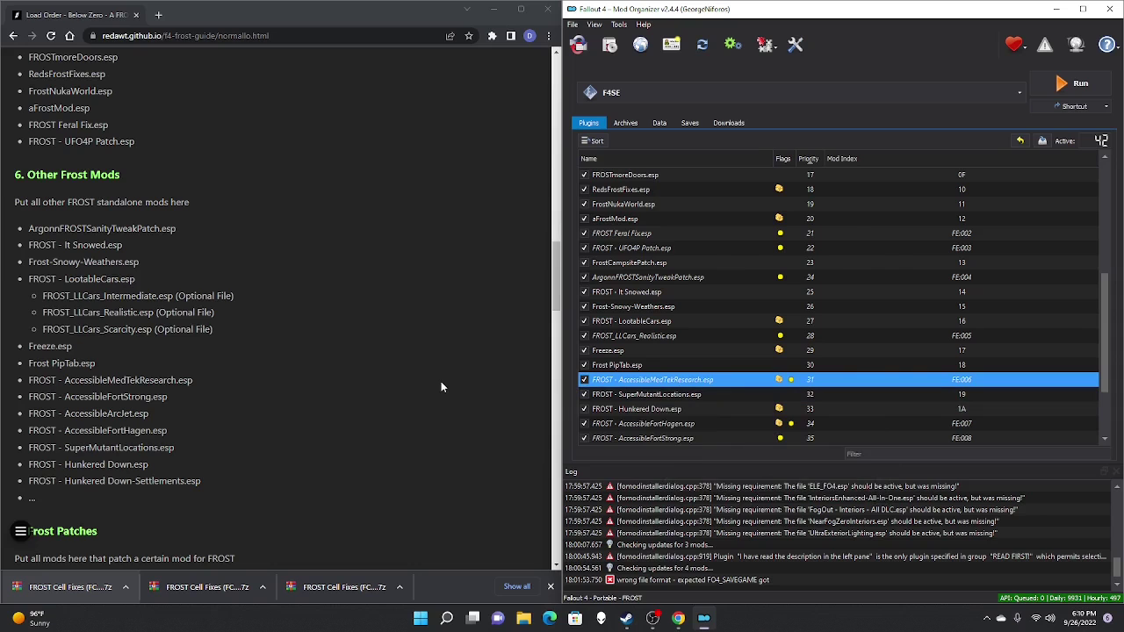
# Place FROST - AccessibleFortStrong.esp, AccessibleArcJet.esp and AccessibleFortHagen.esp in that order directly above FROST - SuperMutantLocations.esp
pyautogui.moveTo(668, 437); pyautogui.dragTo(661, 393)
pyautogui.moveTo(694, 437); pyautogui.dragTo(689, 391)
pyautogui.moveTo(669, 438); pyautogui.dragTo(669, 412)
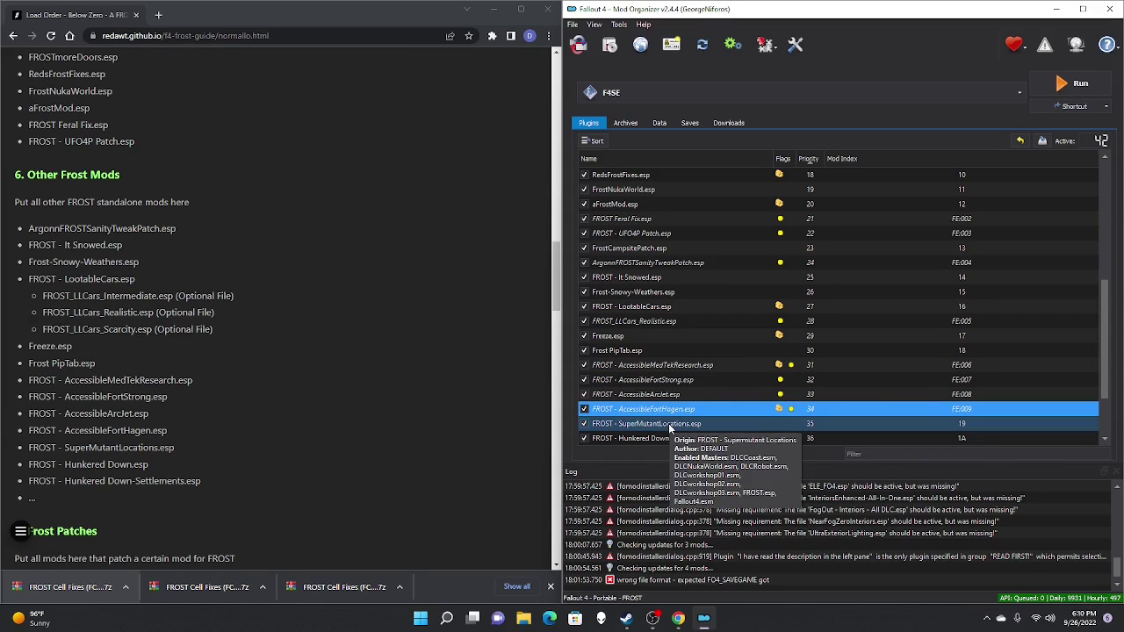
pyautogui.scroll(-1, 681, 408)
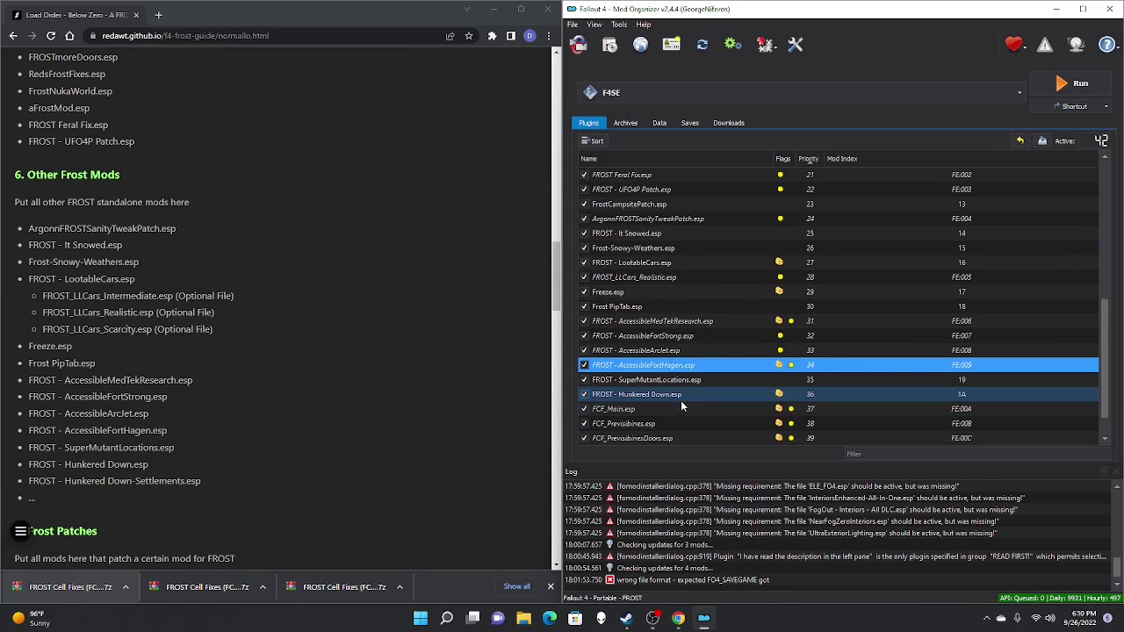
# Following the guide's Frost Cell Fixes order, move FCF_PrevisibinesNW.esp directly above FCF_PrevisibinesDoors.esp in the plugin list
pyautogui.scroll(-1, 681, 400)
pyautogui.scroll(-3, 320, 386)
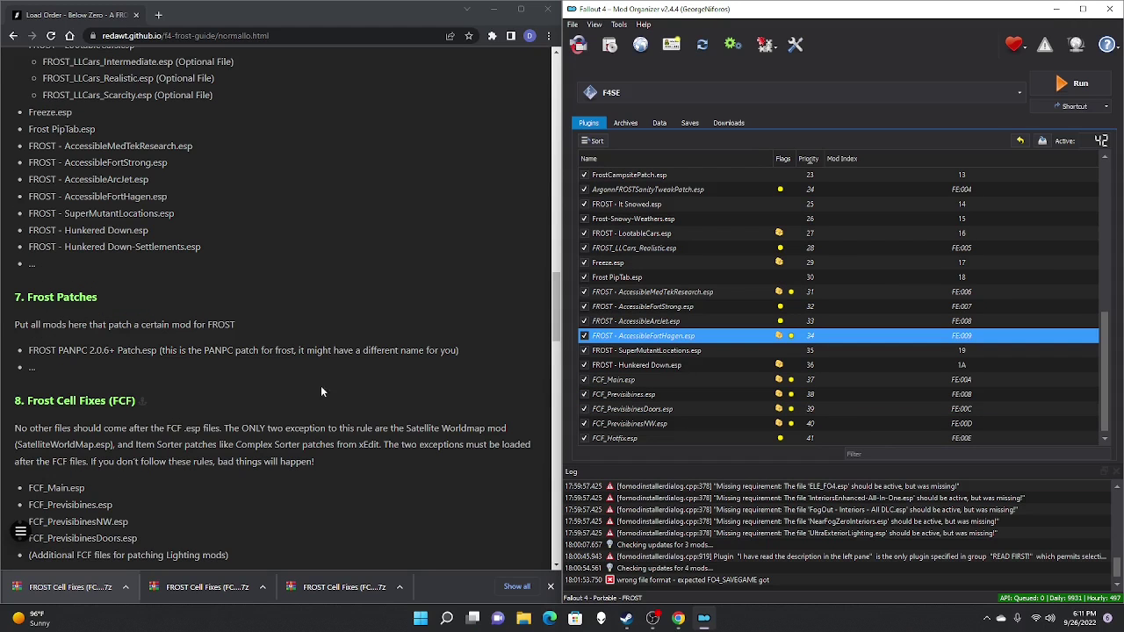
pyautogui.click(18, 305)
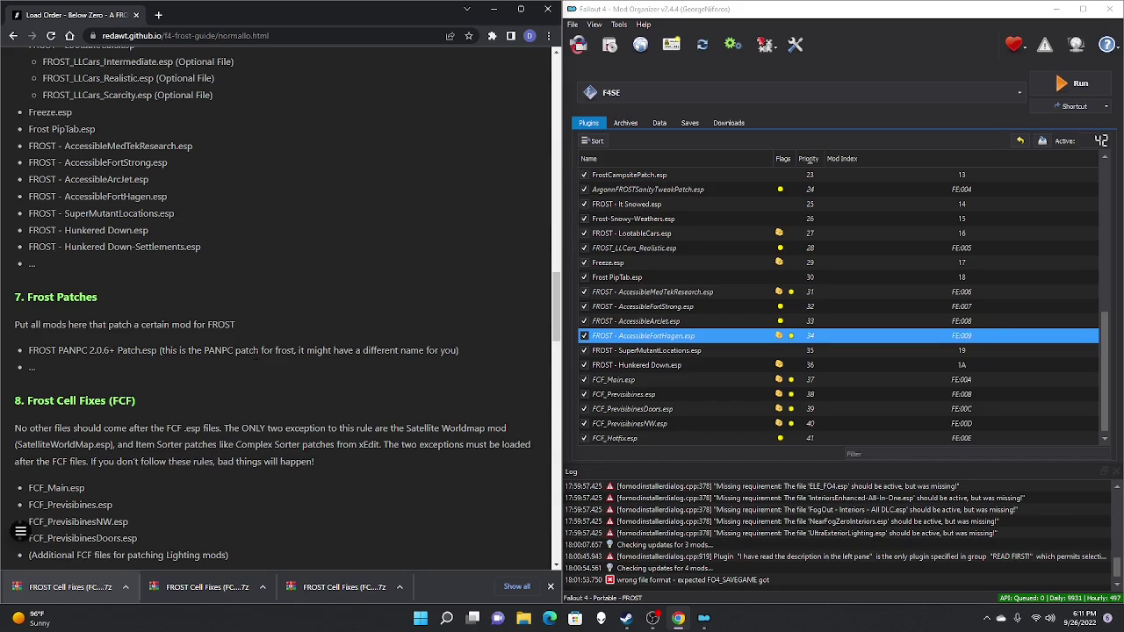
pyautogui.scroll(-1, 256, 360)
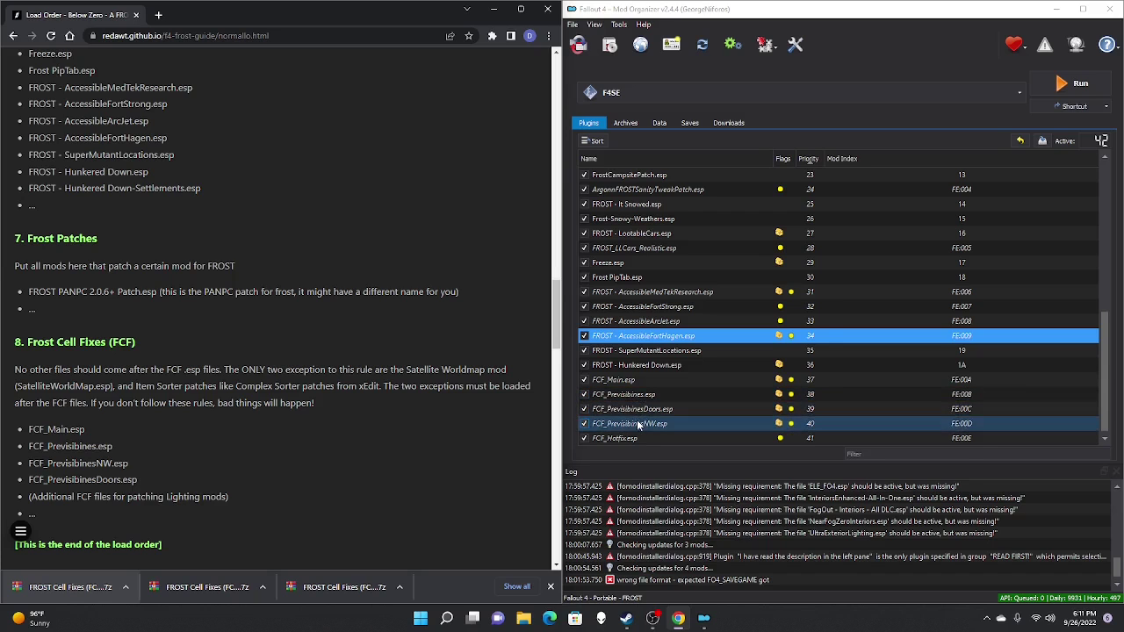
pyautogui.moveTo(640, 423); pyautogui.dragTo(640, 406)
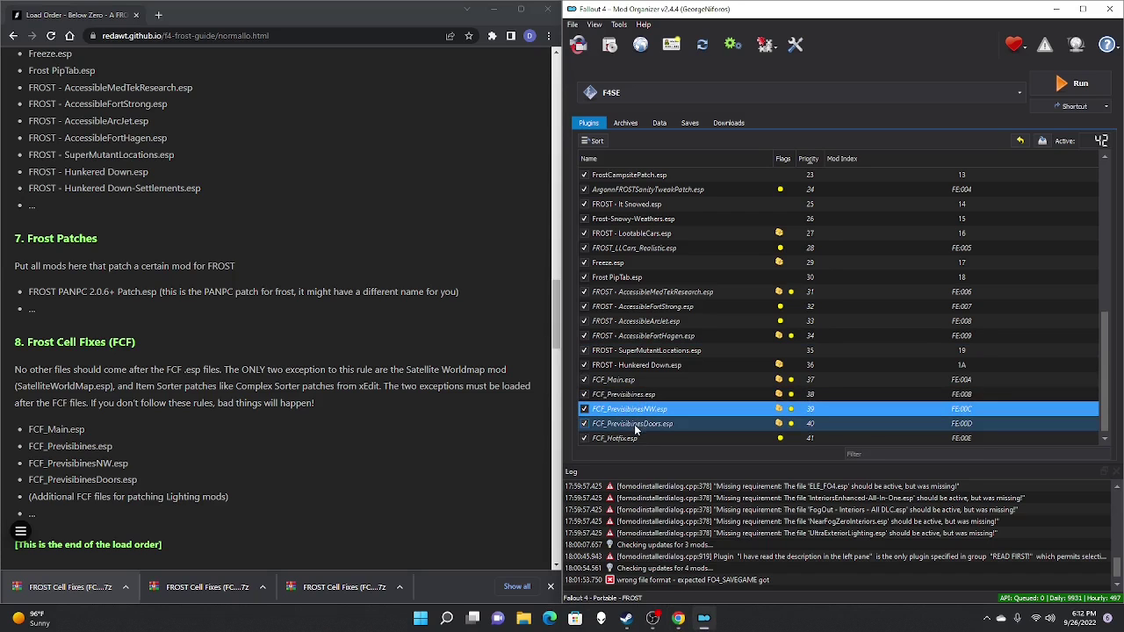
# Compare the full plugin order, from the DLC masters through the FCF files, with the guide's Example Load Order
pyautogui.scroll(5, 649, 421)
pyautogui.scroll(-3, 179, 247)
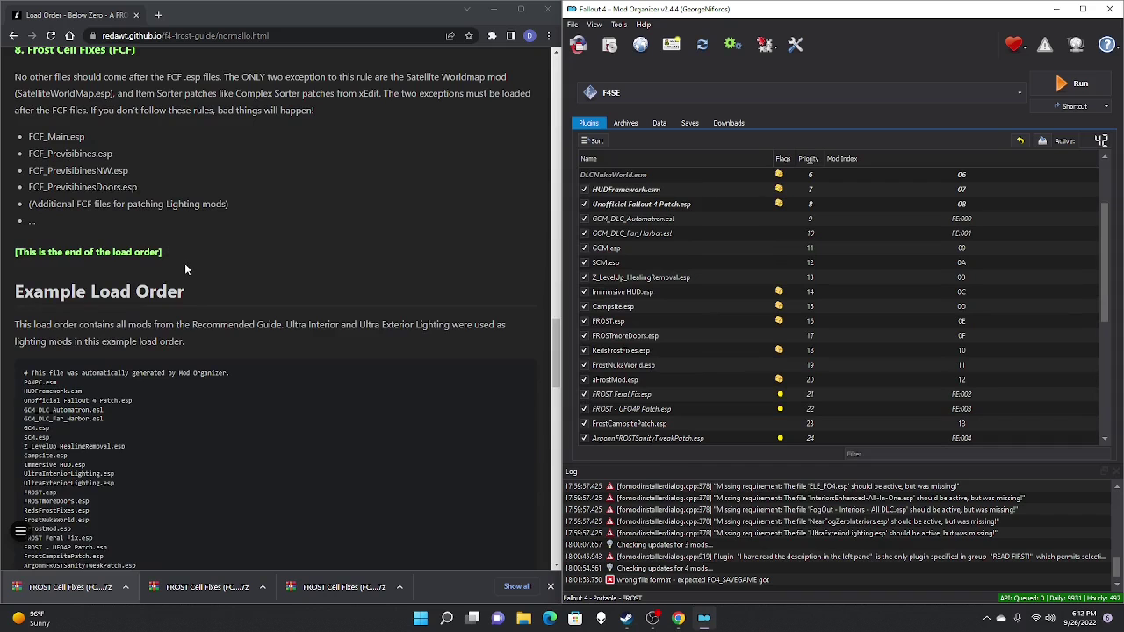
pyautogui.scroll(-2, 188, 264)
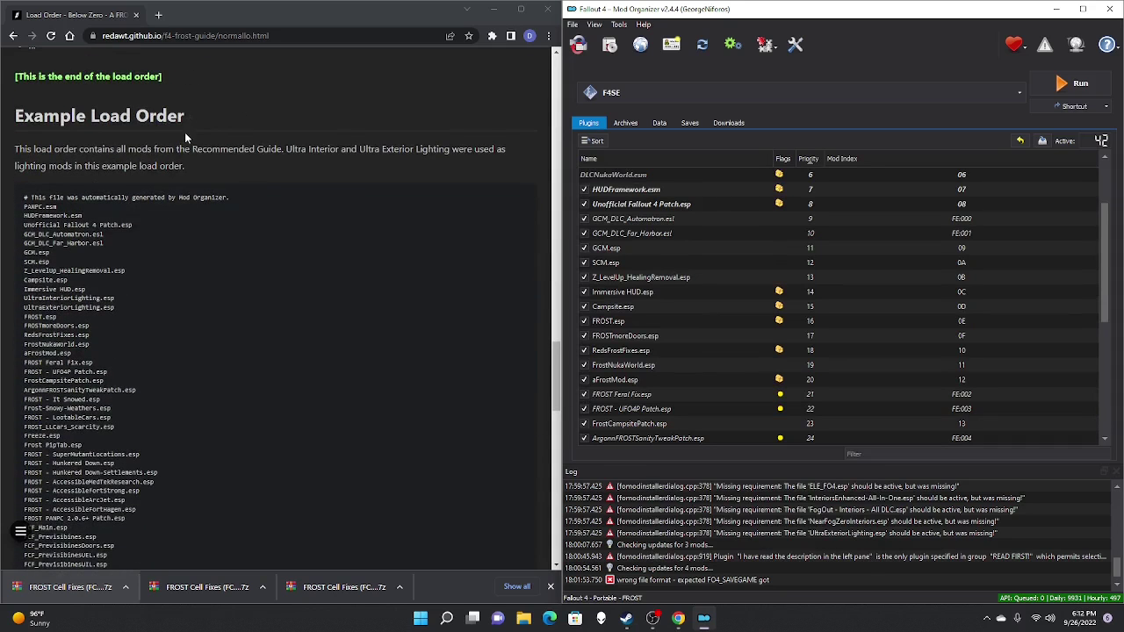
pyautogui.scroll(-1, 184, 138)
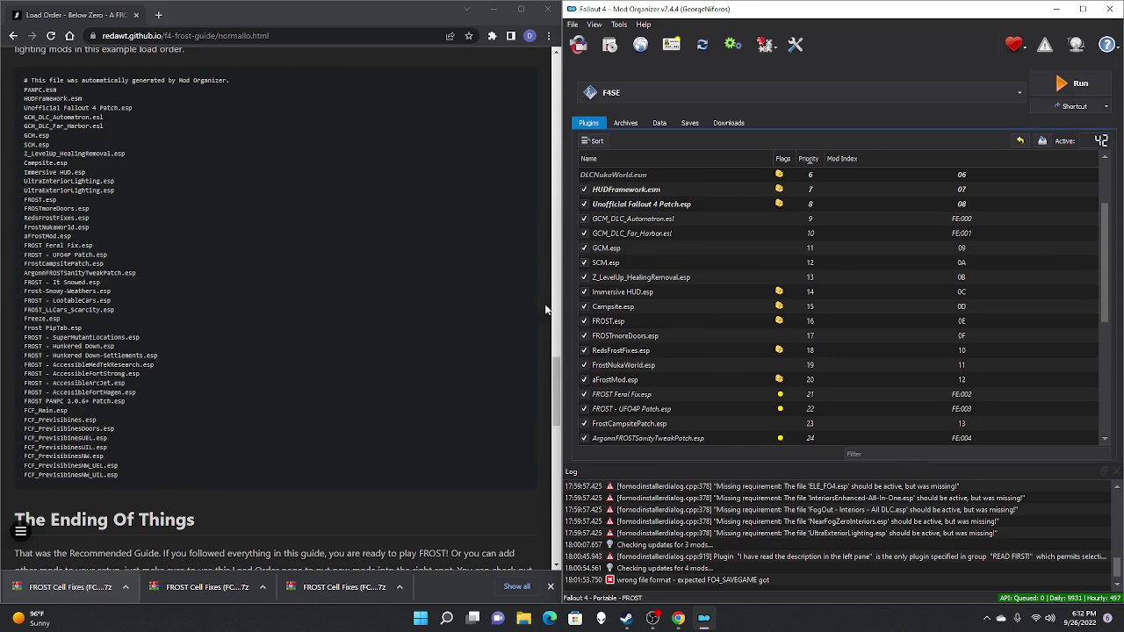
pyautogui.click(668, 332)
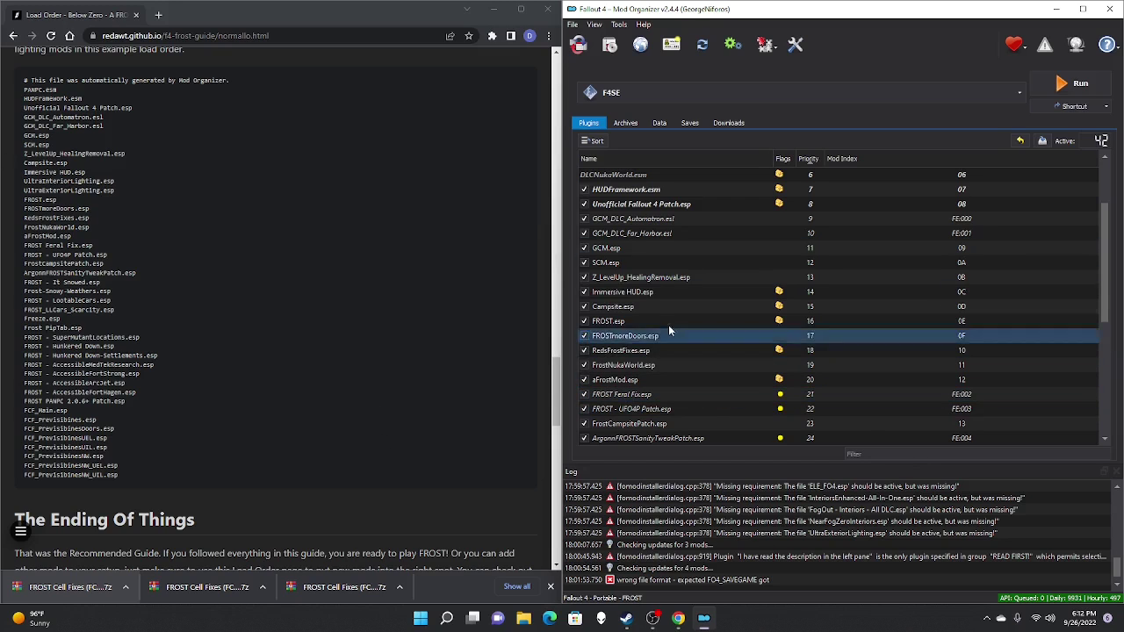
pyautogui.click(619, 292)
pyautogui.scroll(2, 617, 299)
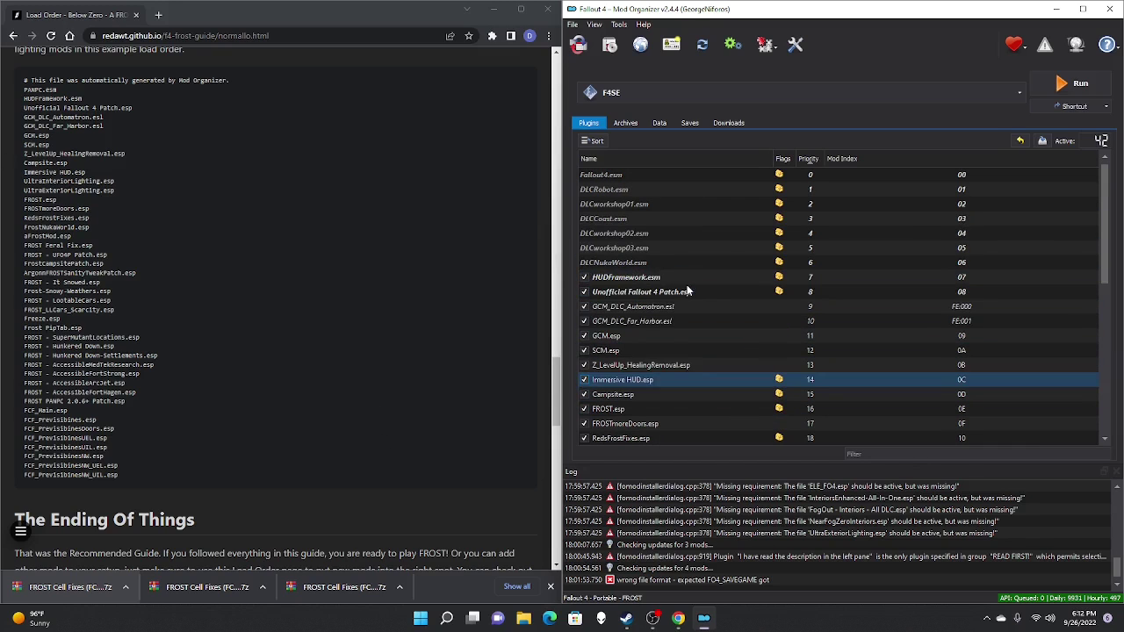
pyautogui.click(628, 395)
pyautogui.scroll(-3, 627, 393)
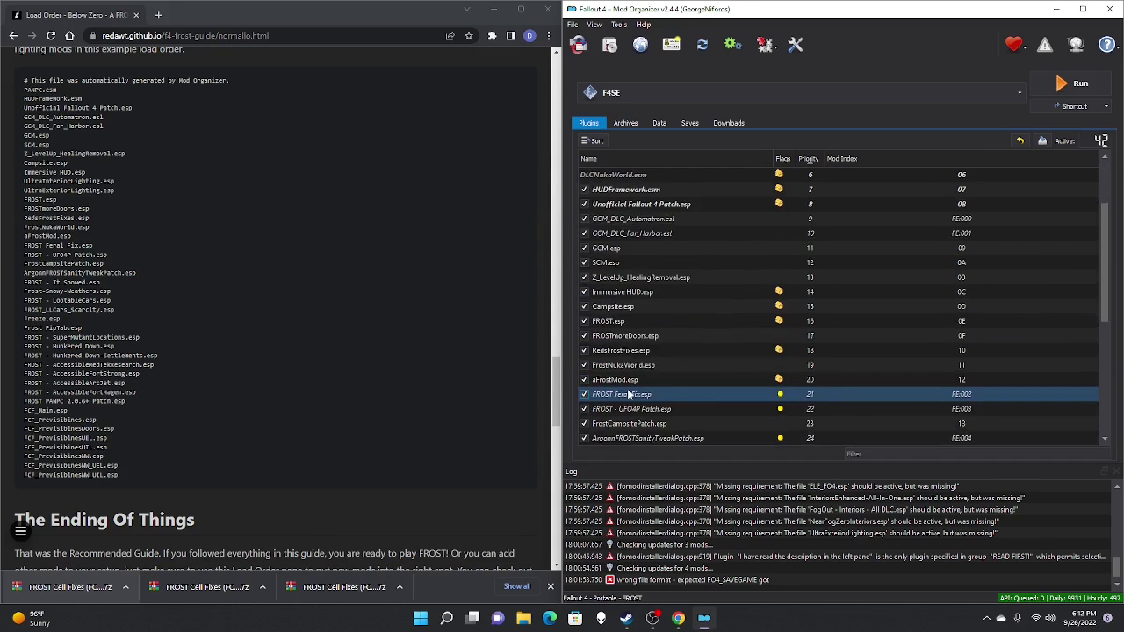
pyautogui.click(627, 394)
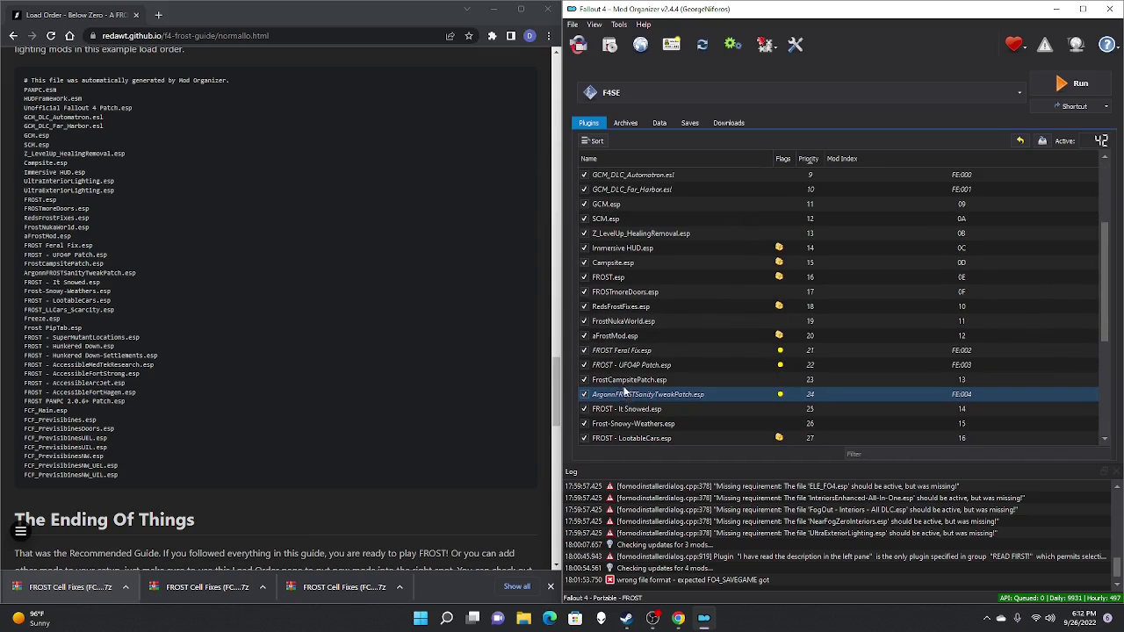
pyautogui.click(623, 383)
pyautogui.moveTo(661, 390)
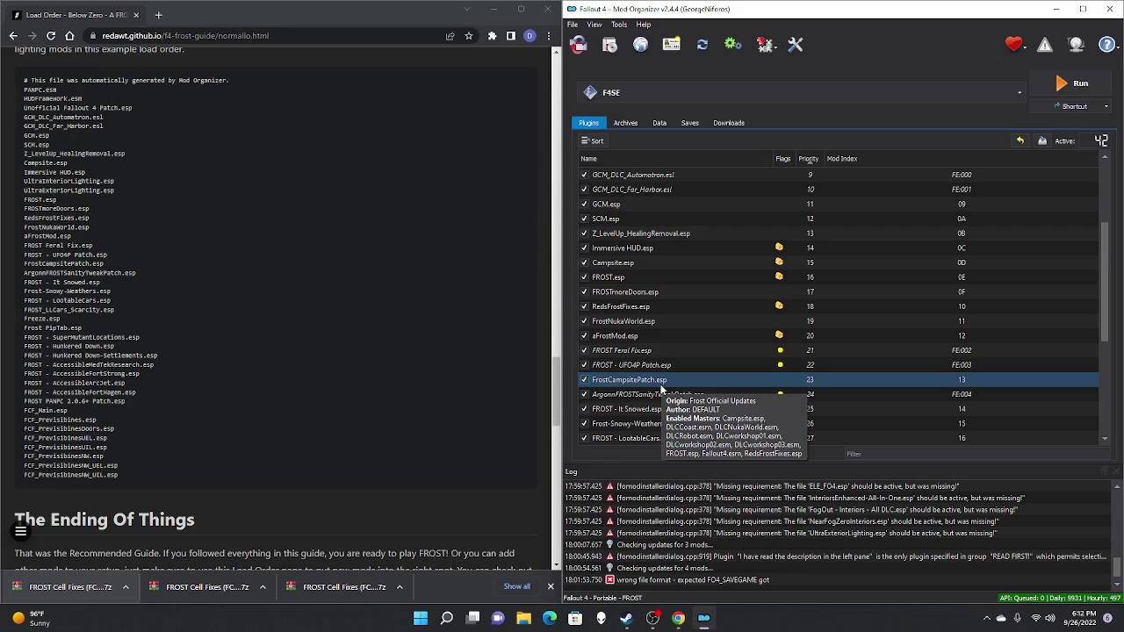
pyautogui.click(654, 248)
pyautogui.click(663, 336)
pyautogui.click(672, 292)
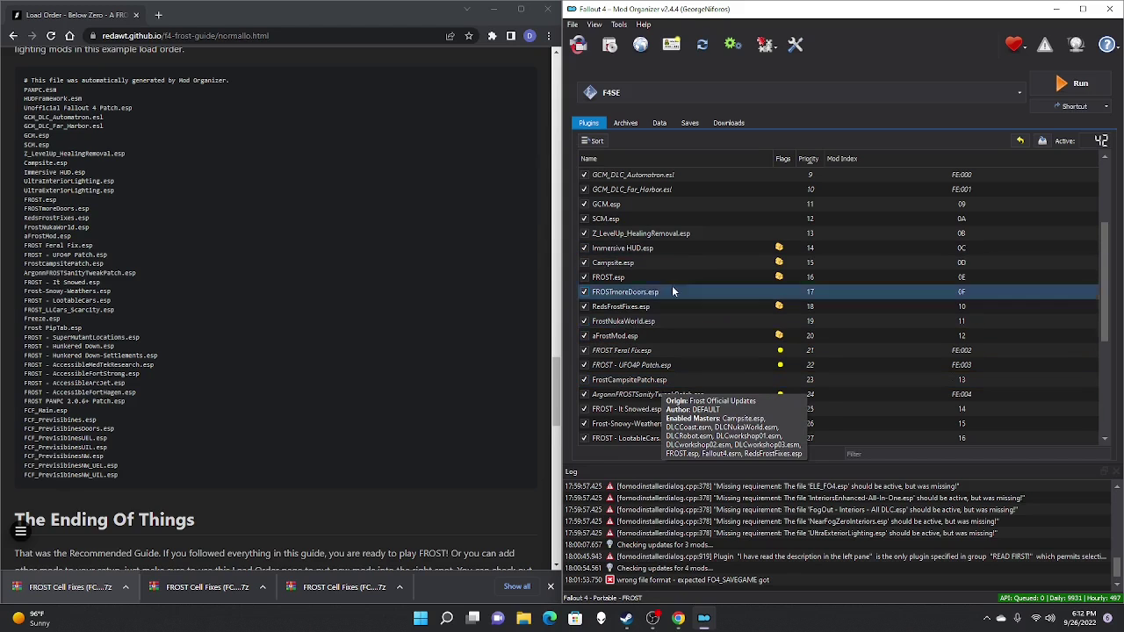
pyautogui.click(516, 328)
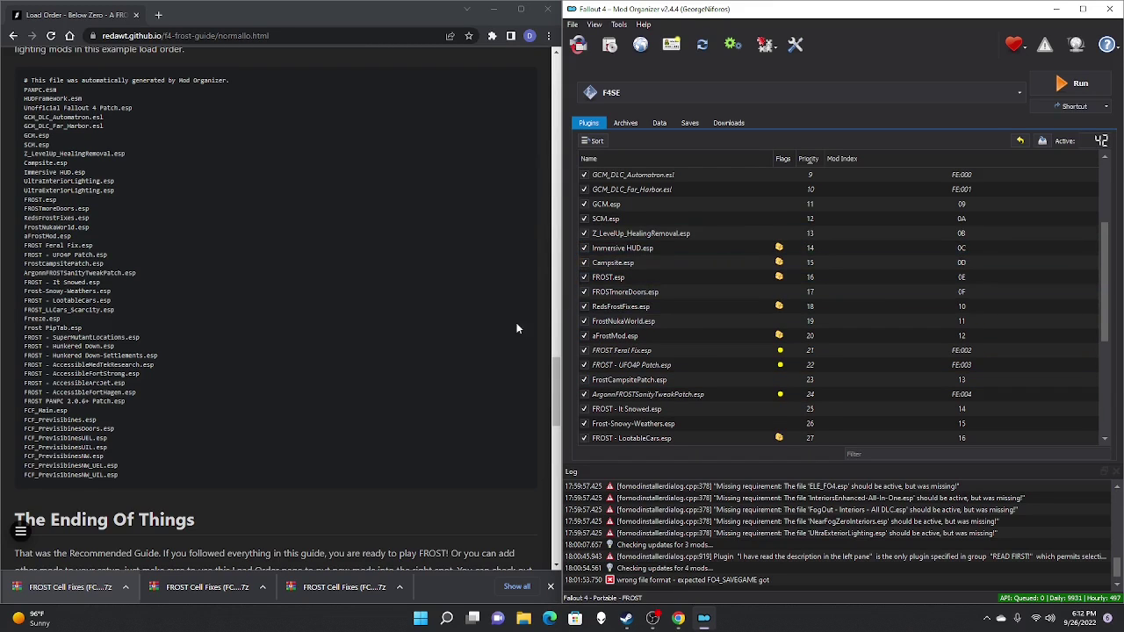
pyautogui.scroll(-4, 679, 351)
pyautogui.click(679, 435)
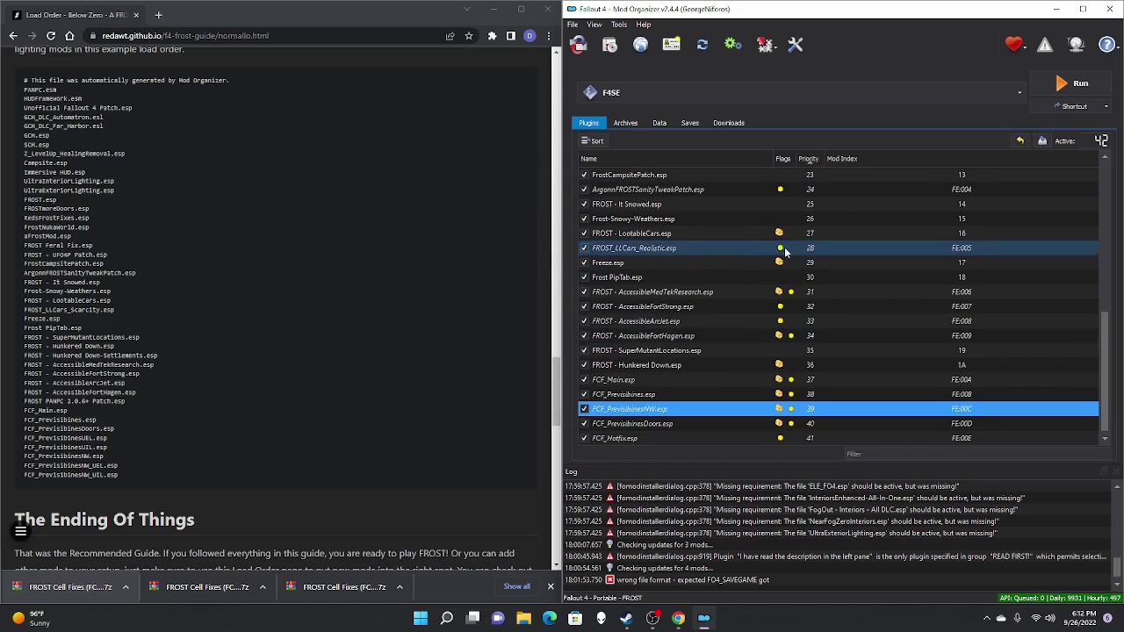
pyautogui.scroll(8, 770, 361)
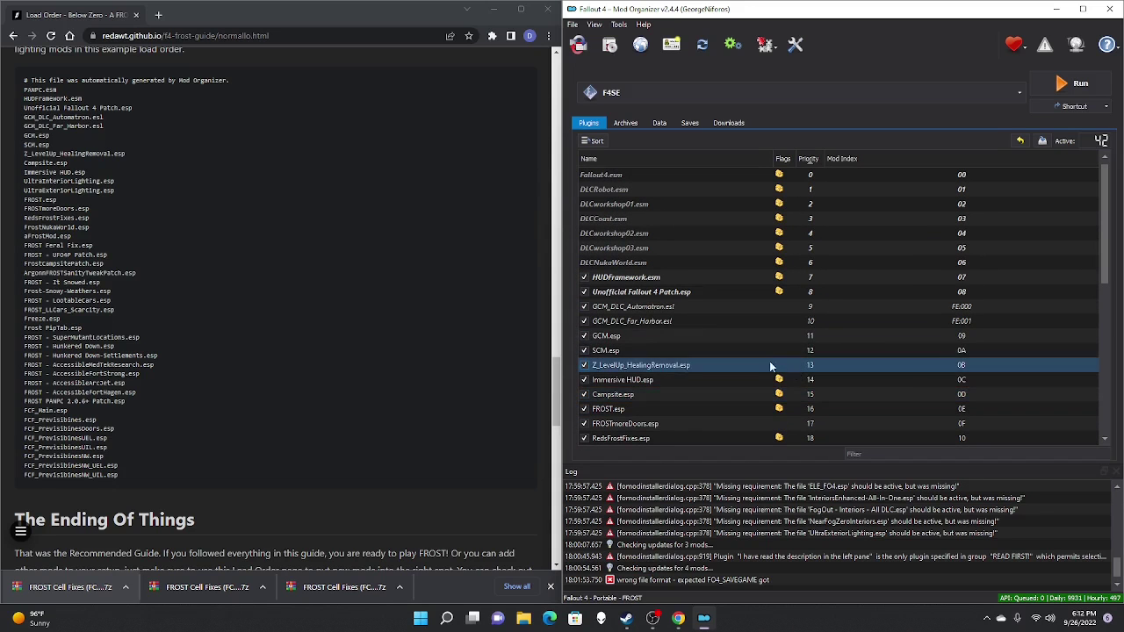
# Review the order of the installed mods in the FROST profile, from Important Mods through the Frost Cell Fixes entries
pyautogui.scroll(-1, 299, 281)
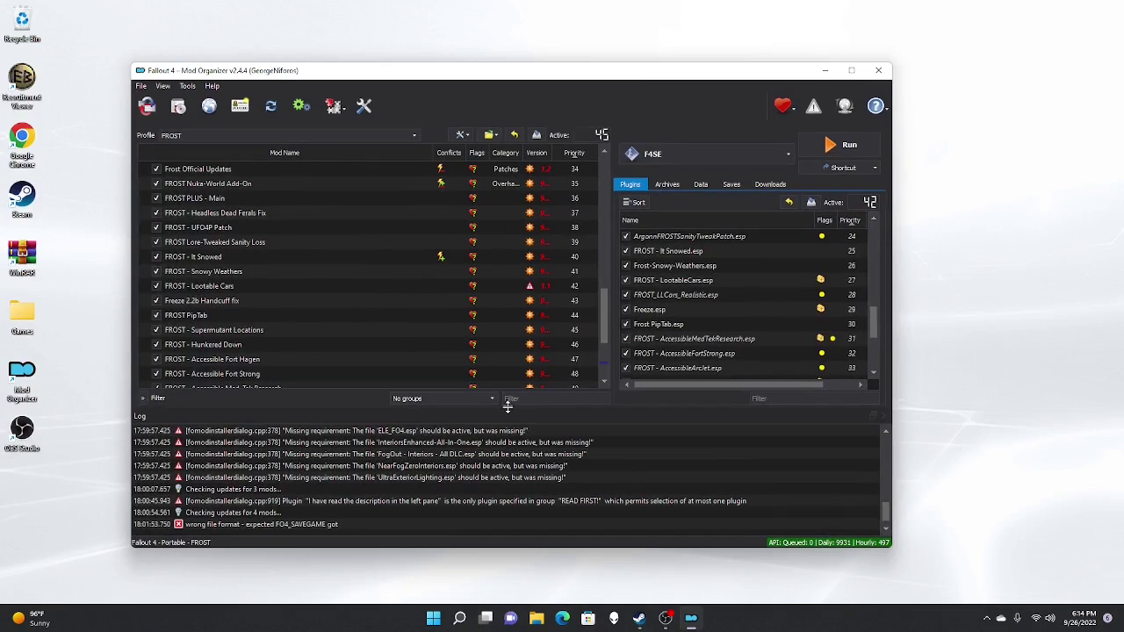
pyautogui.scroll(-3, 604, 371)
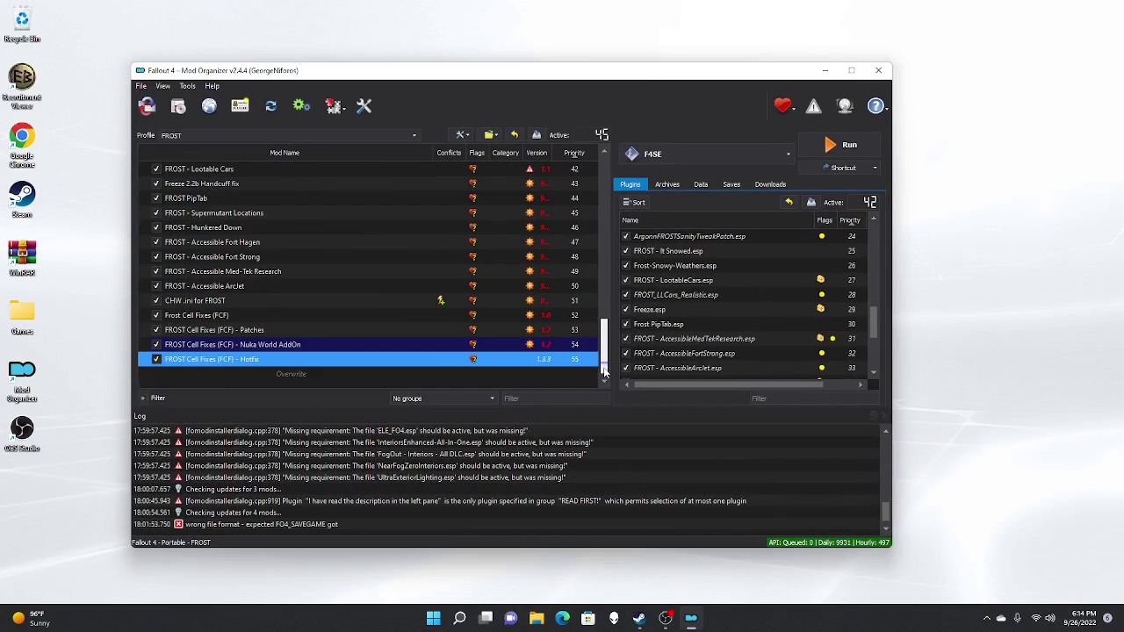
pyautogui.click(432, 375)
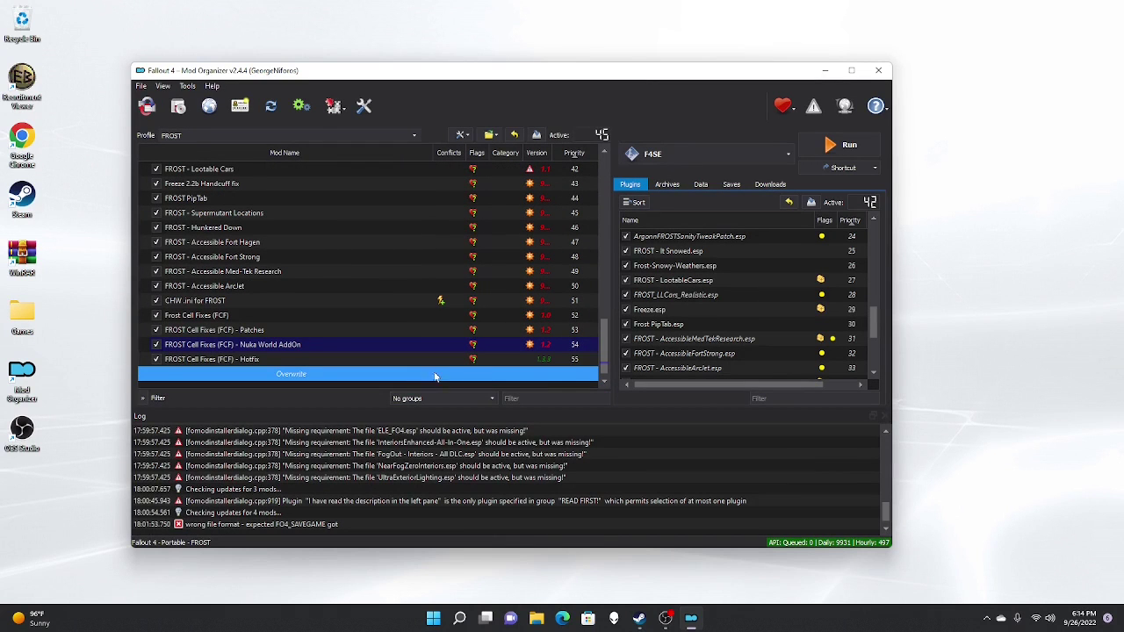
pyautogui.scroll(9, 514, 279)
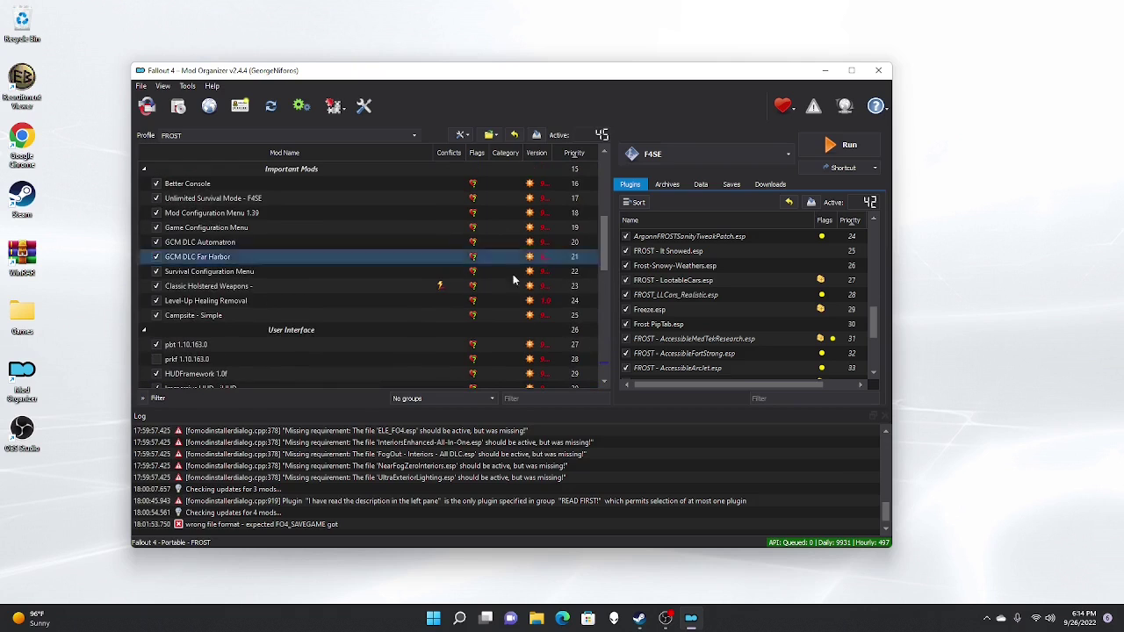
pyautogui.moveTo(604, 246); pyautogui.dragTo(594, 355)
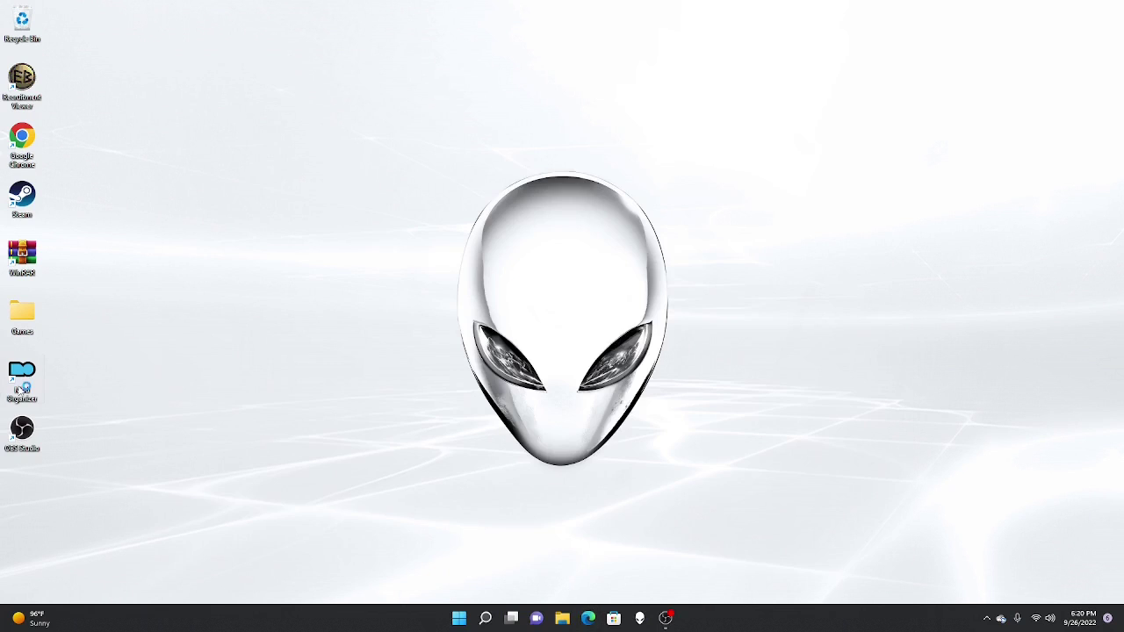
# Open Mod Organizer from the desktop and launch the game through F4SE with the FROST profile
pyautogui.doubleClick(22, 386)
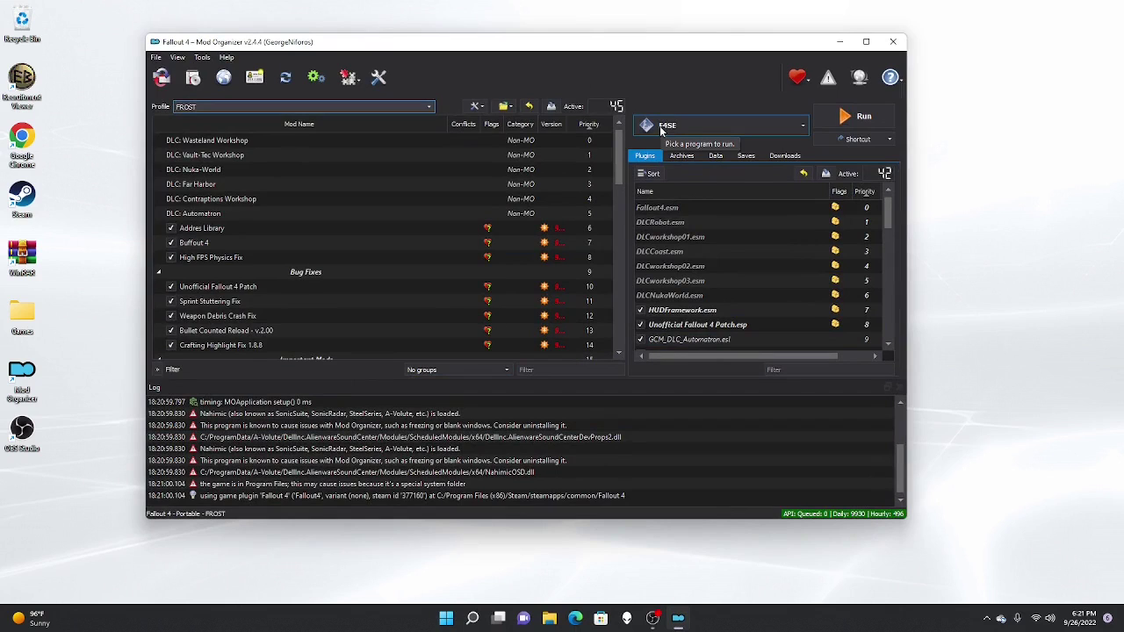
pyautogui.click(843, 127)
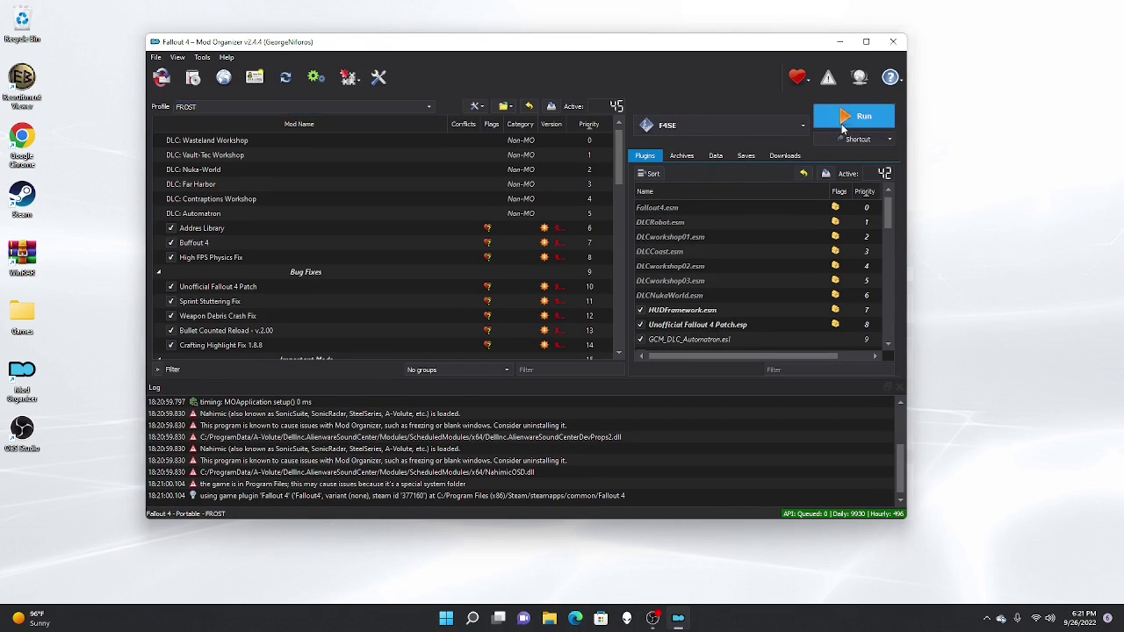